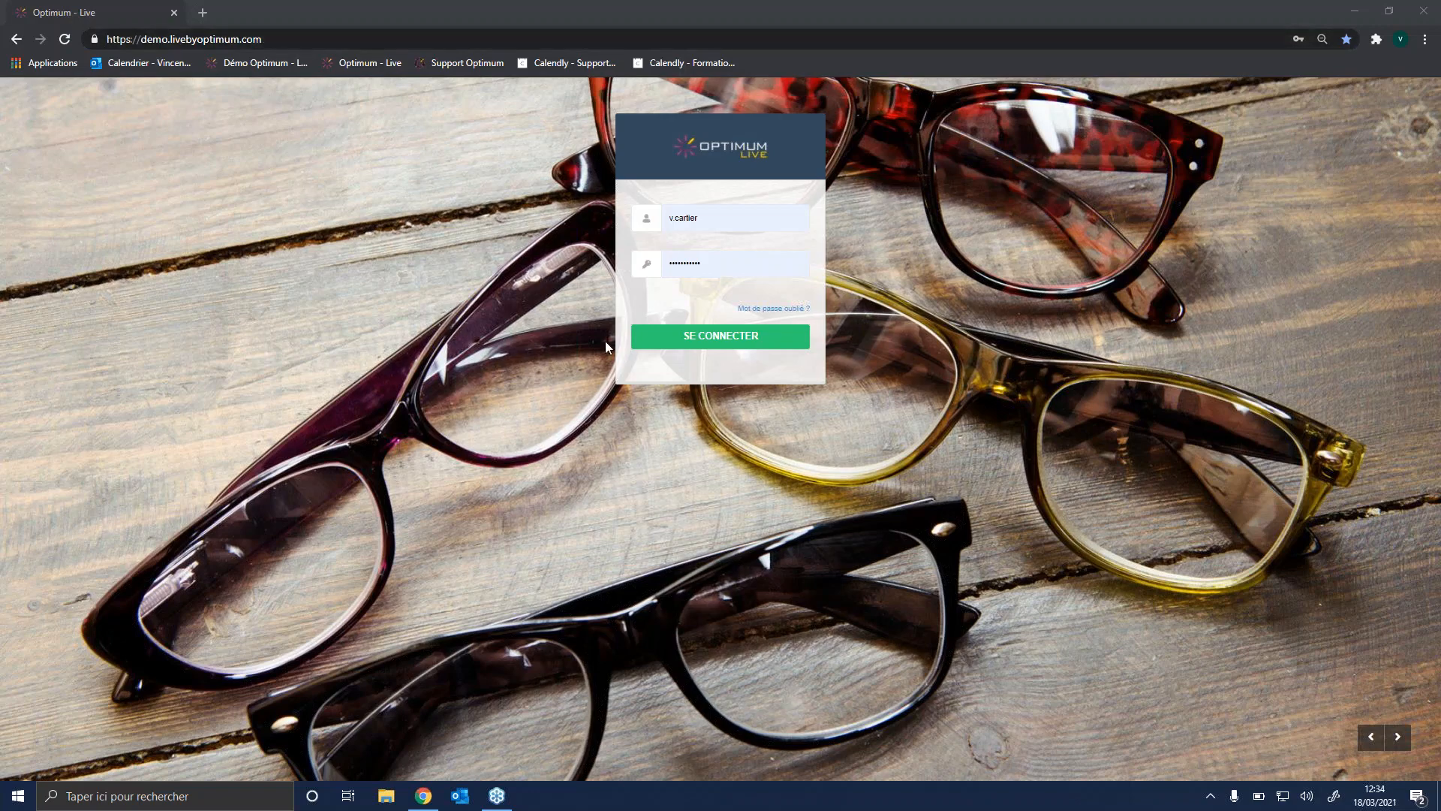
Step: Log in with the prefilled credentials and choose the OPTIQUE DU COURS SV store
click(722, 337)
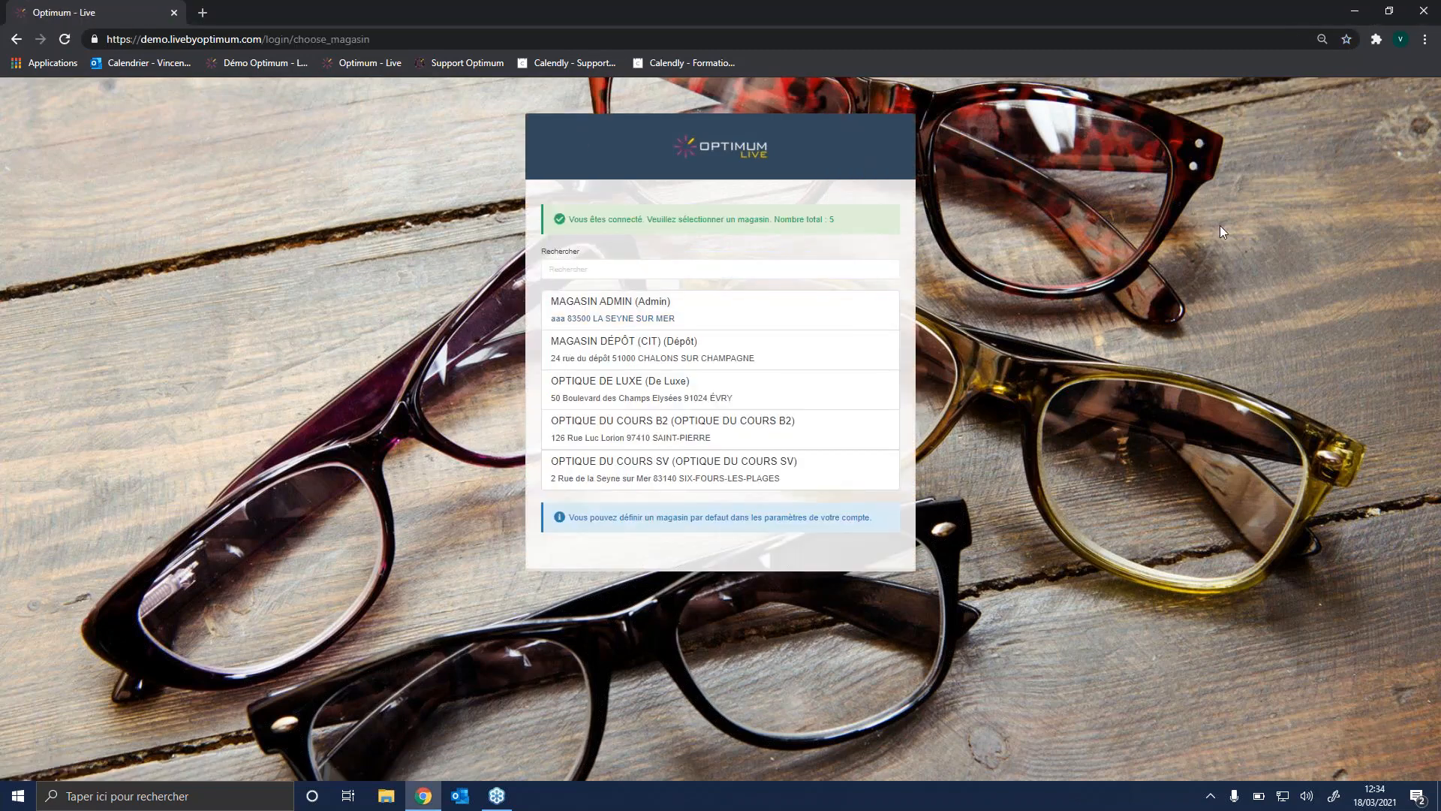
click(1220, 226)
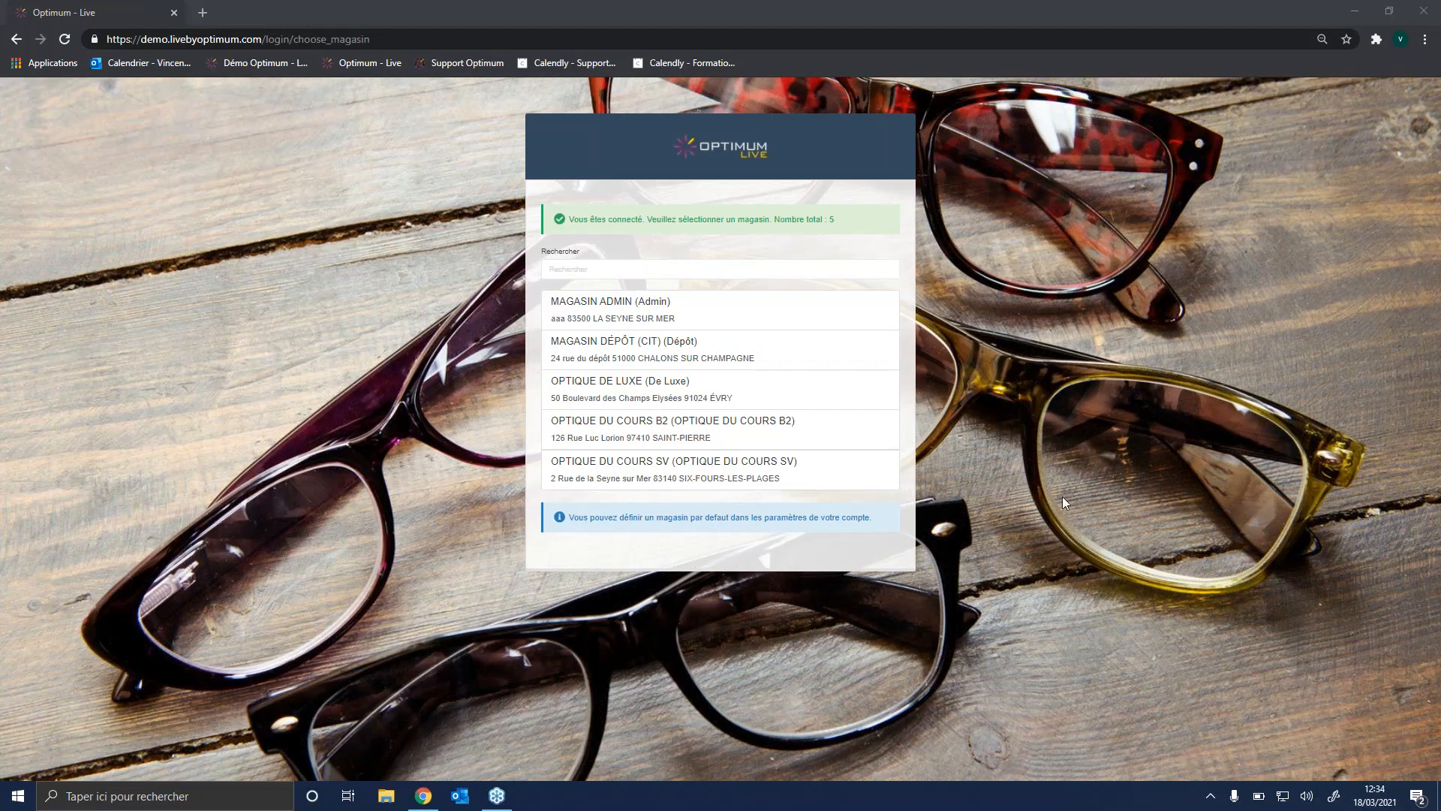
click(699, 465)
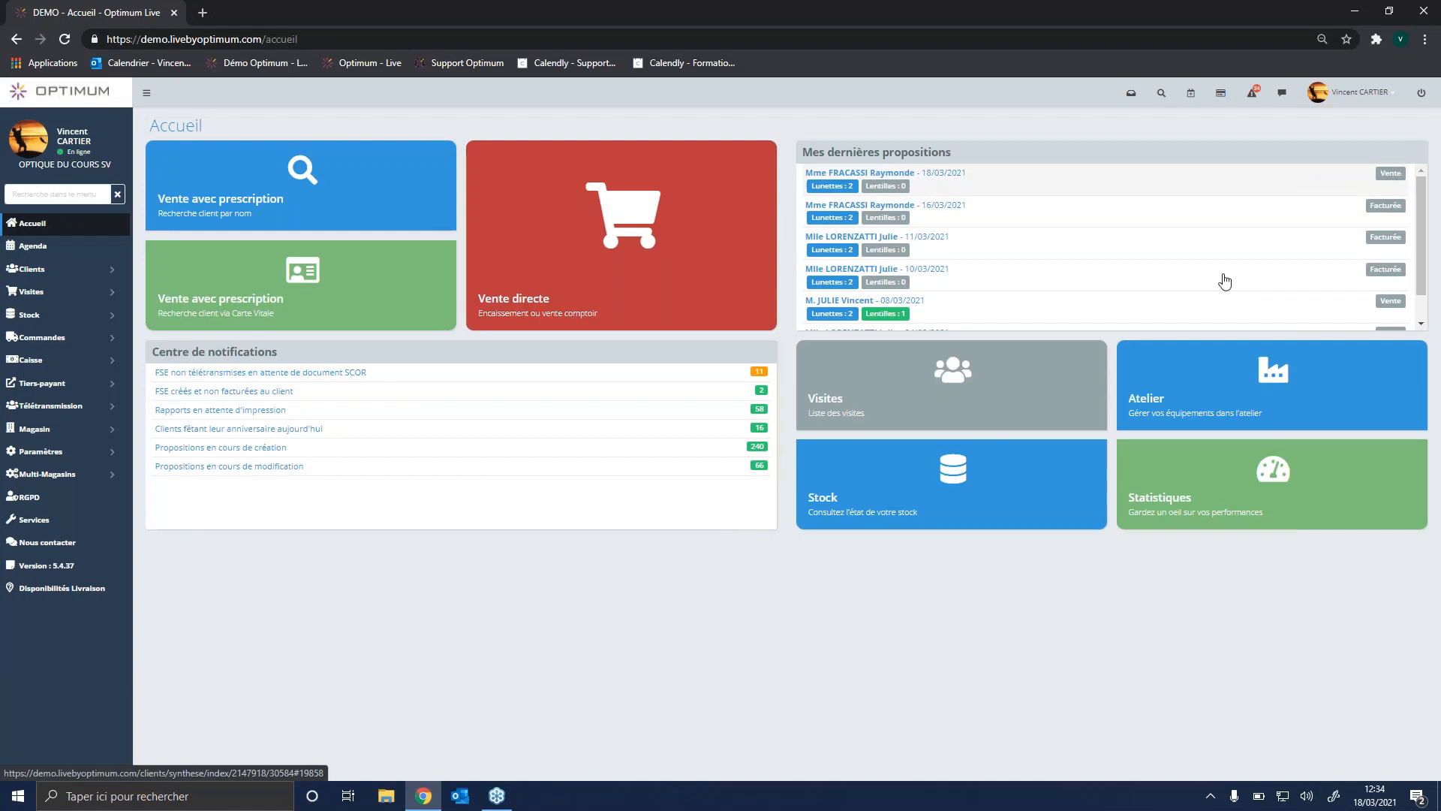
Step: Review the latest proposals on the home page and the visit list's search options by date and by client, then return home
scroll(1144, 242, down, 10)
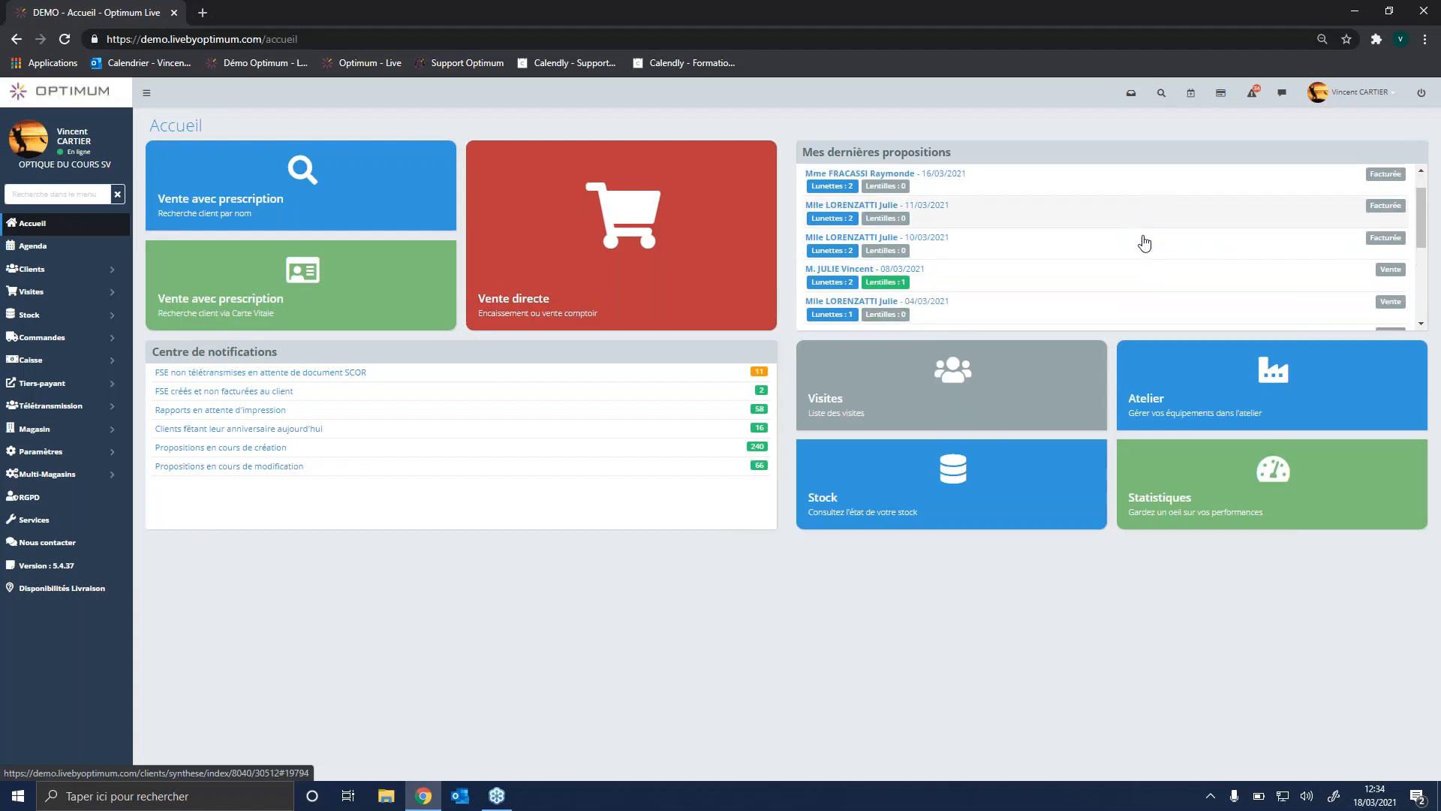
scroll(1144, 242, down, 5)
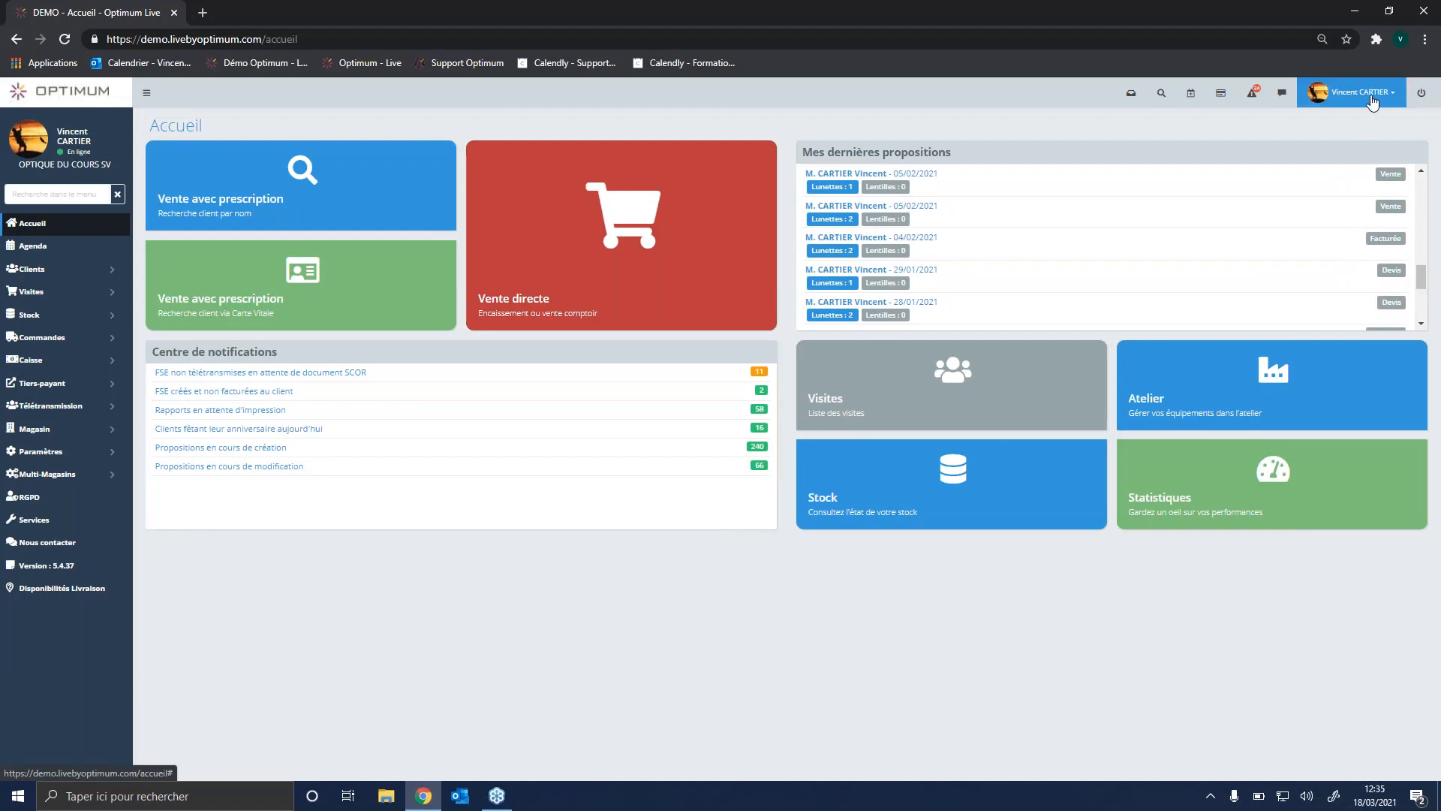
click(939, 391)
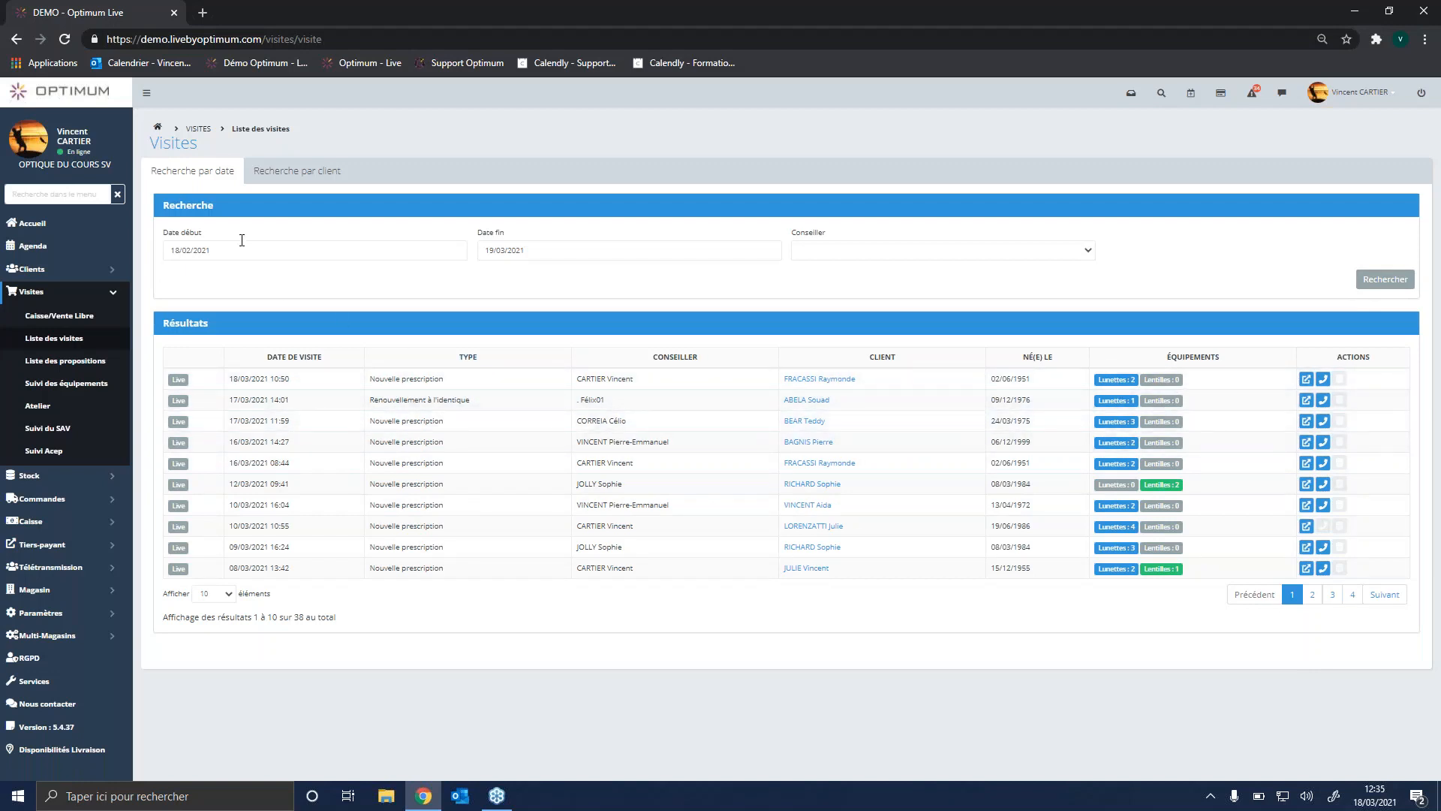
click(858, 251)
click(875, 264)
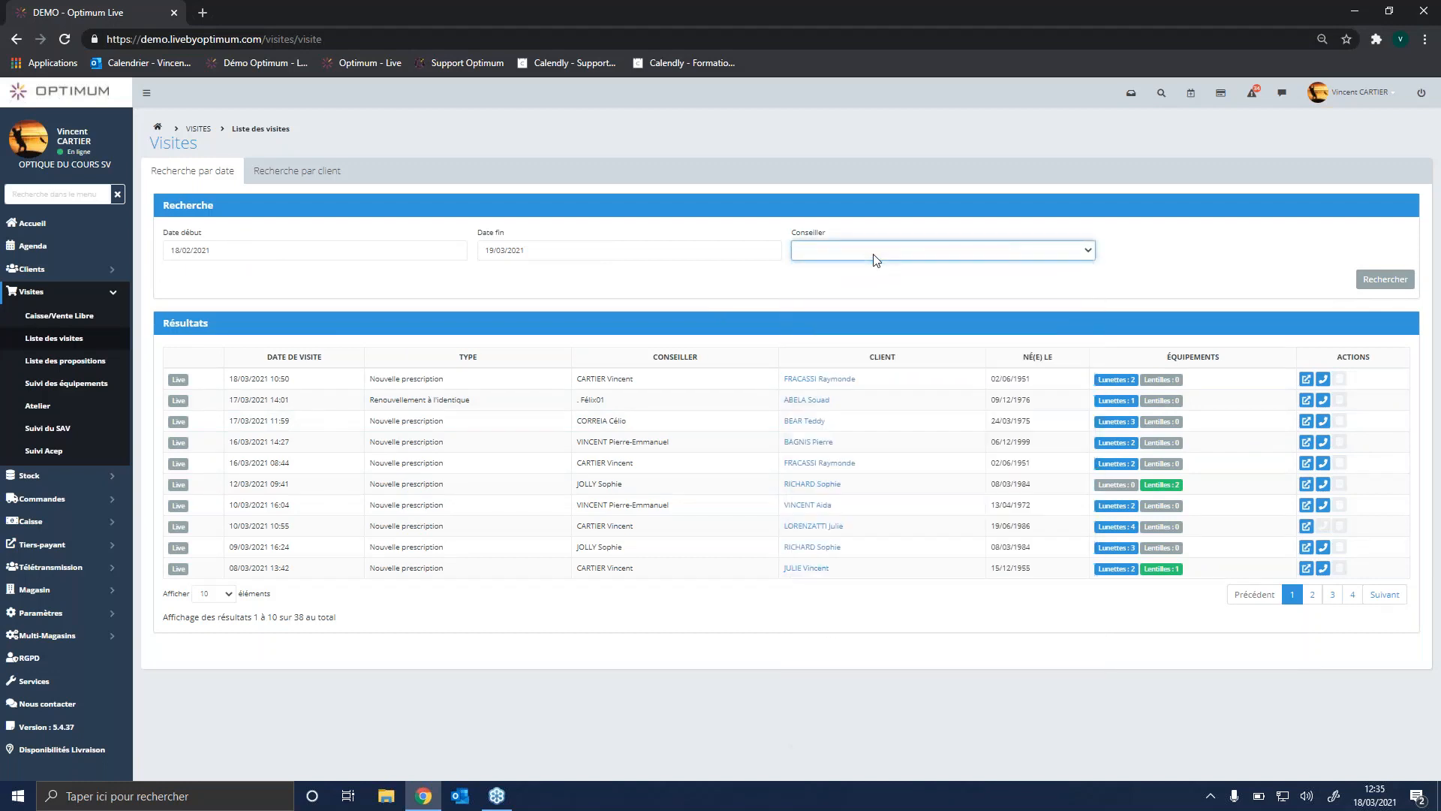
click(297, 172)
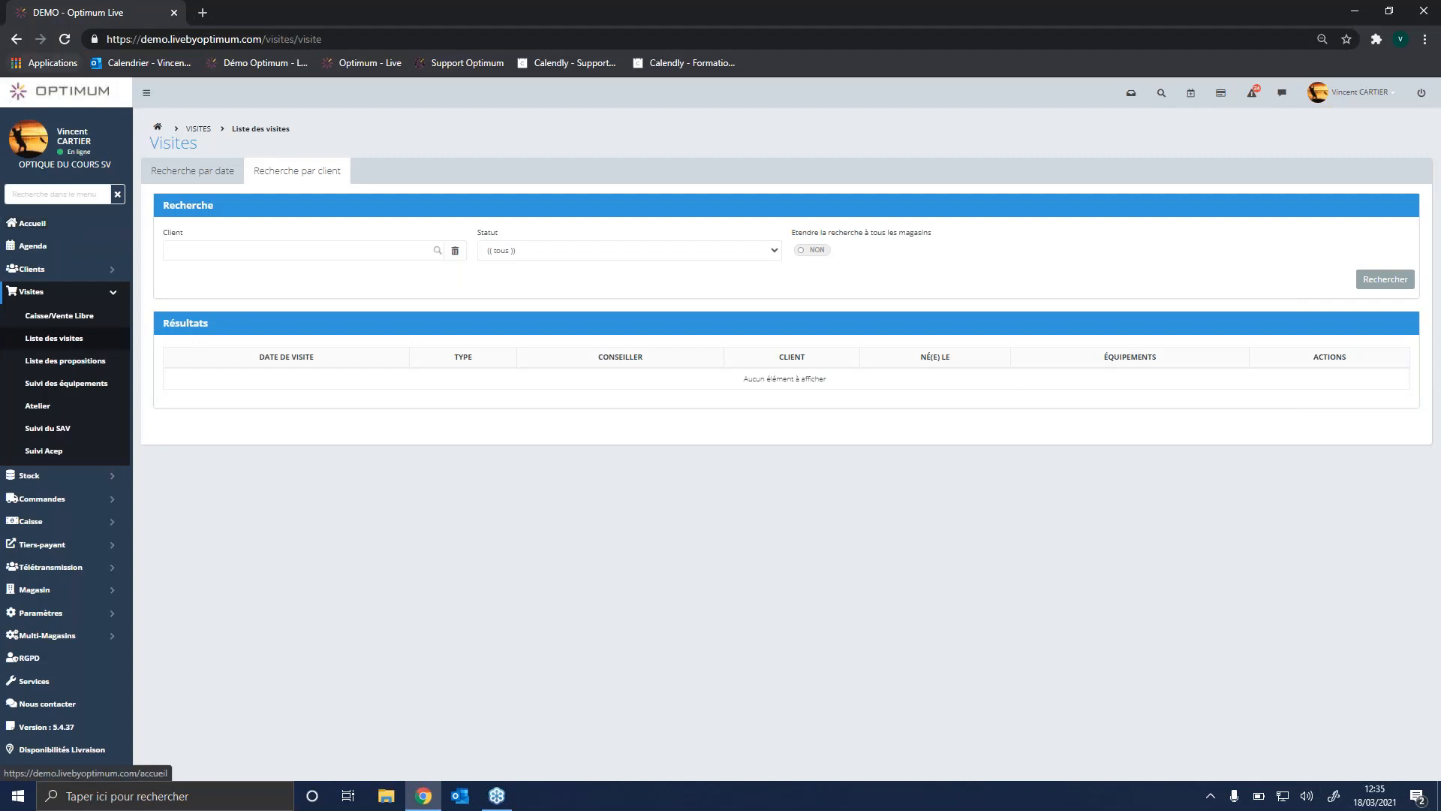
click(72, 95)
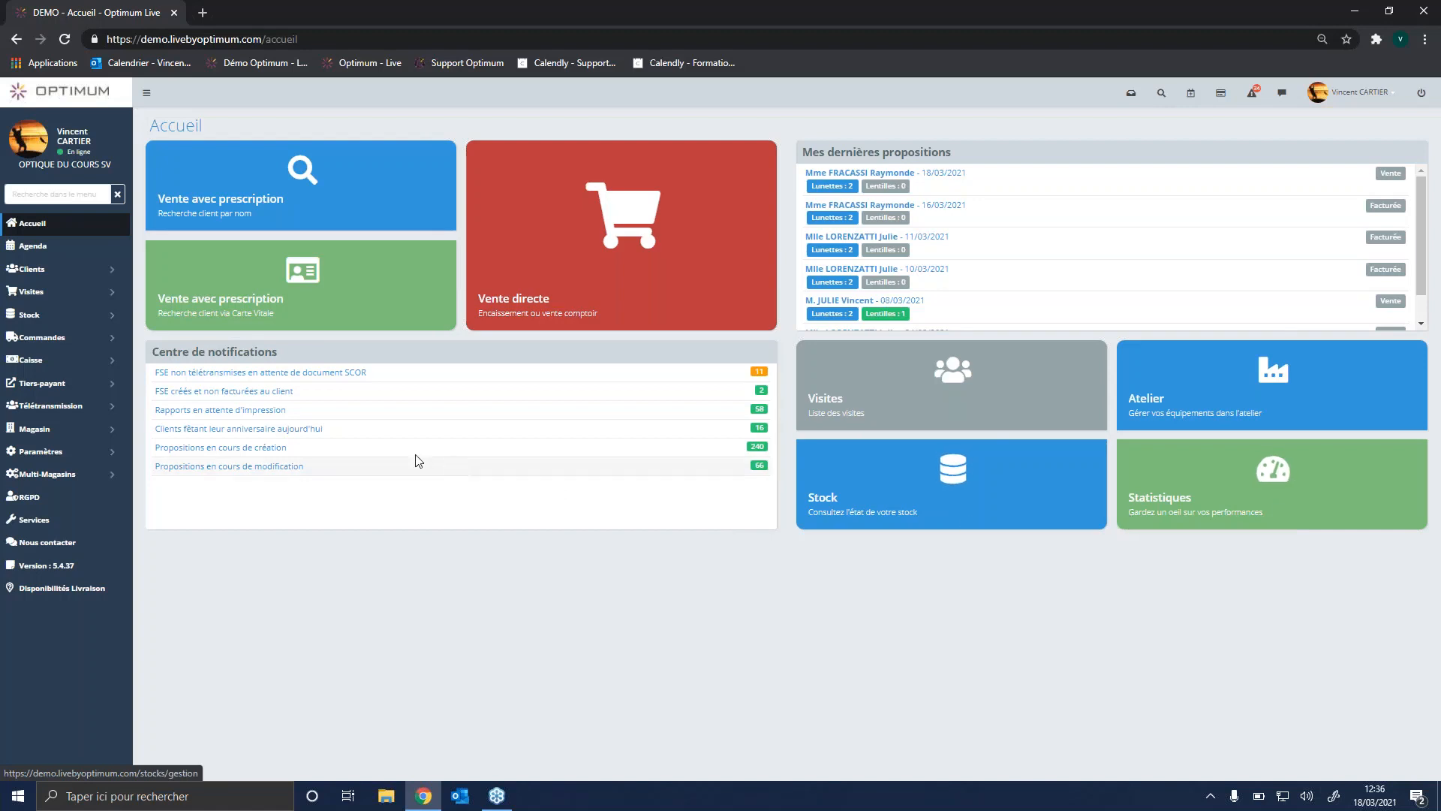
Step: Open the list of clients celebrating their birthday today from the notification centre
drag(149, 354, 308, 355)
click(308, 354)
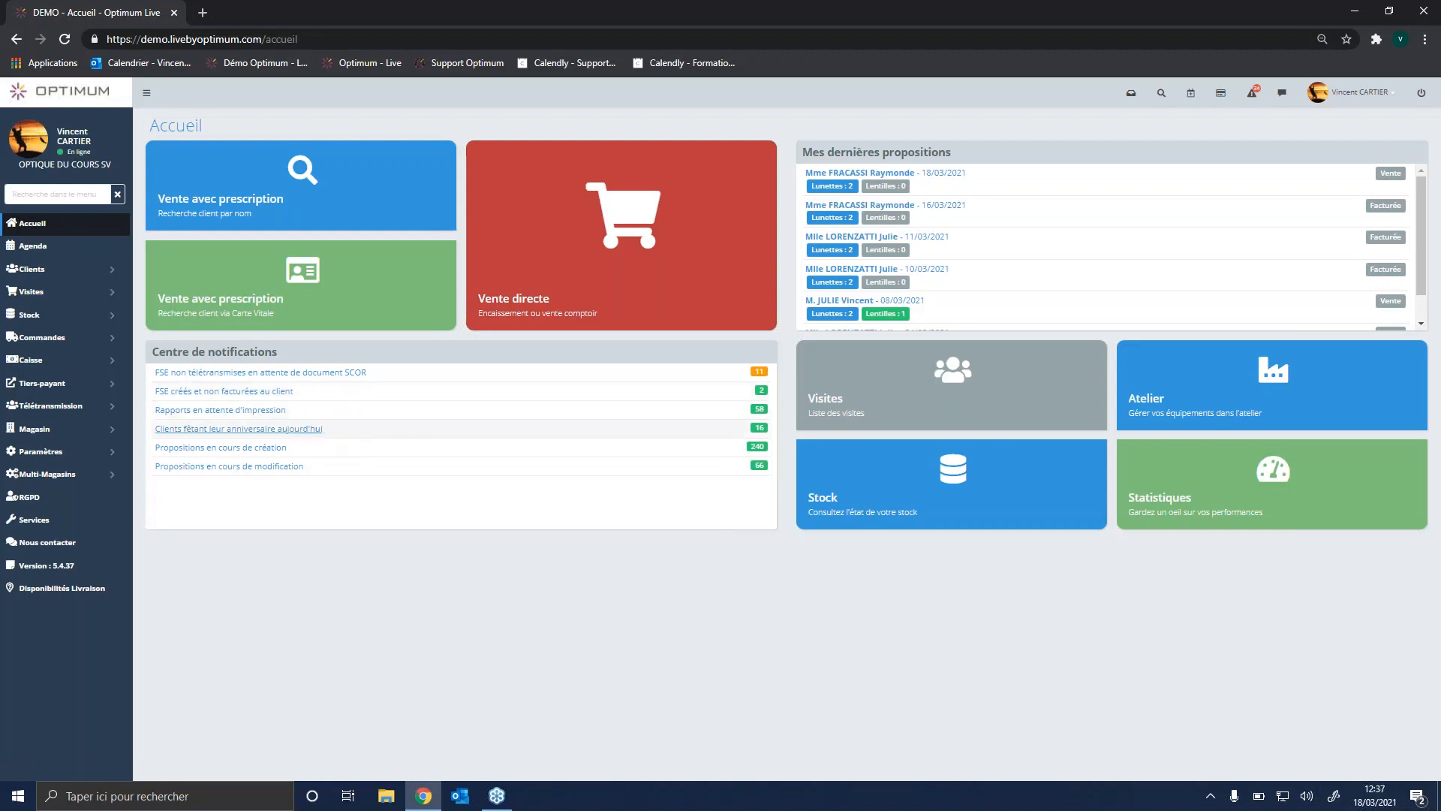
click(306, 429)
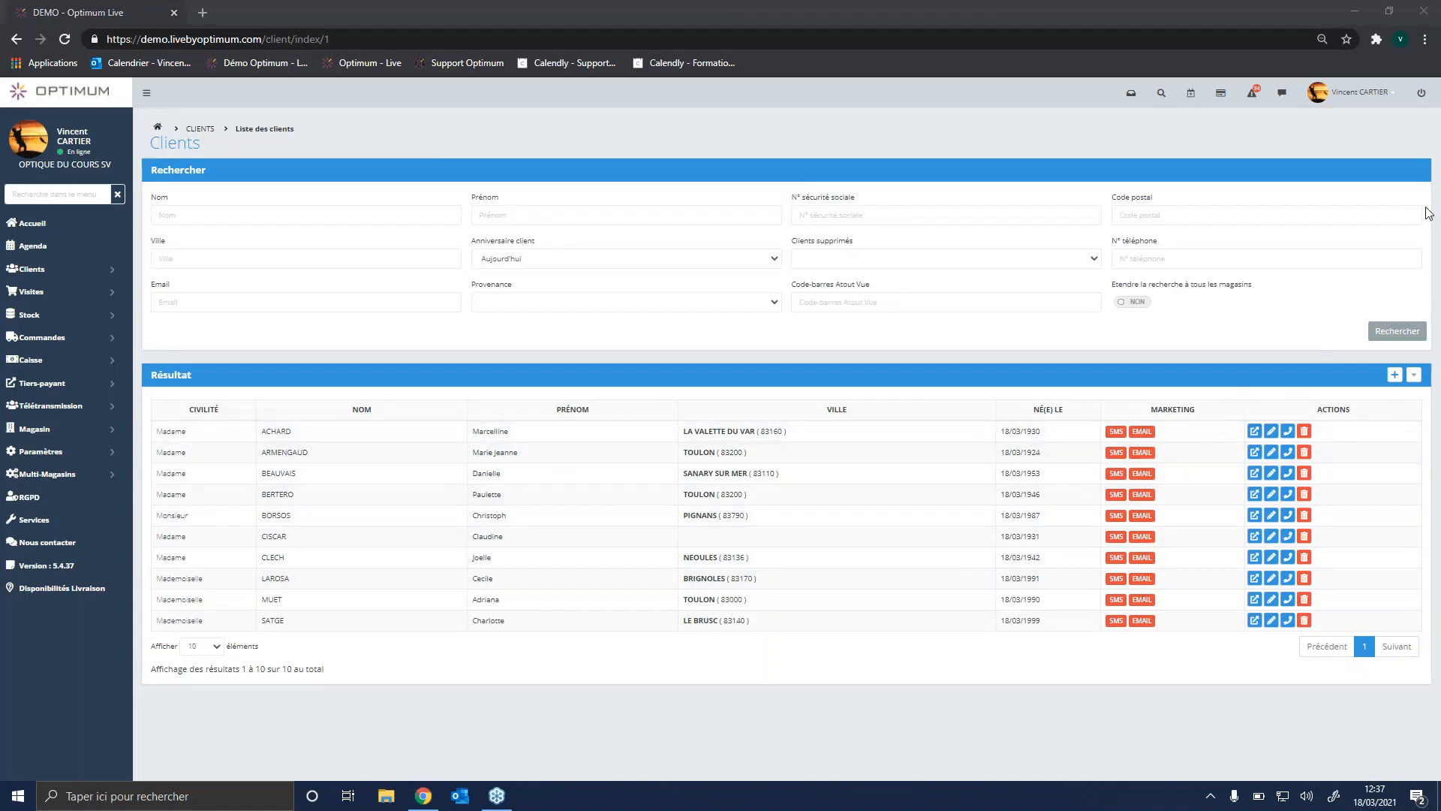
Step: Inspect the send time and message fields of the daily birthday SMS schedule, close it without saving and return home
click(1414, 374)
click(1393, 424)
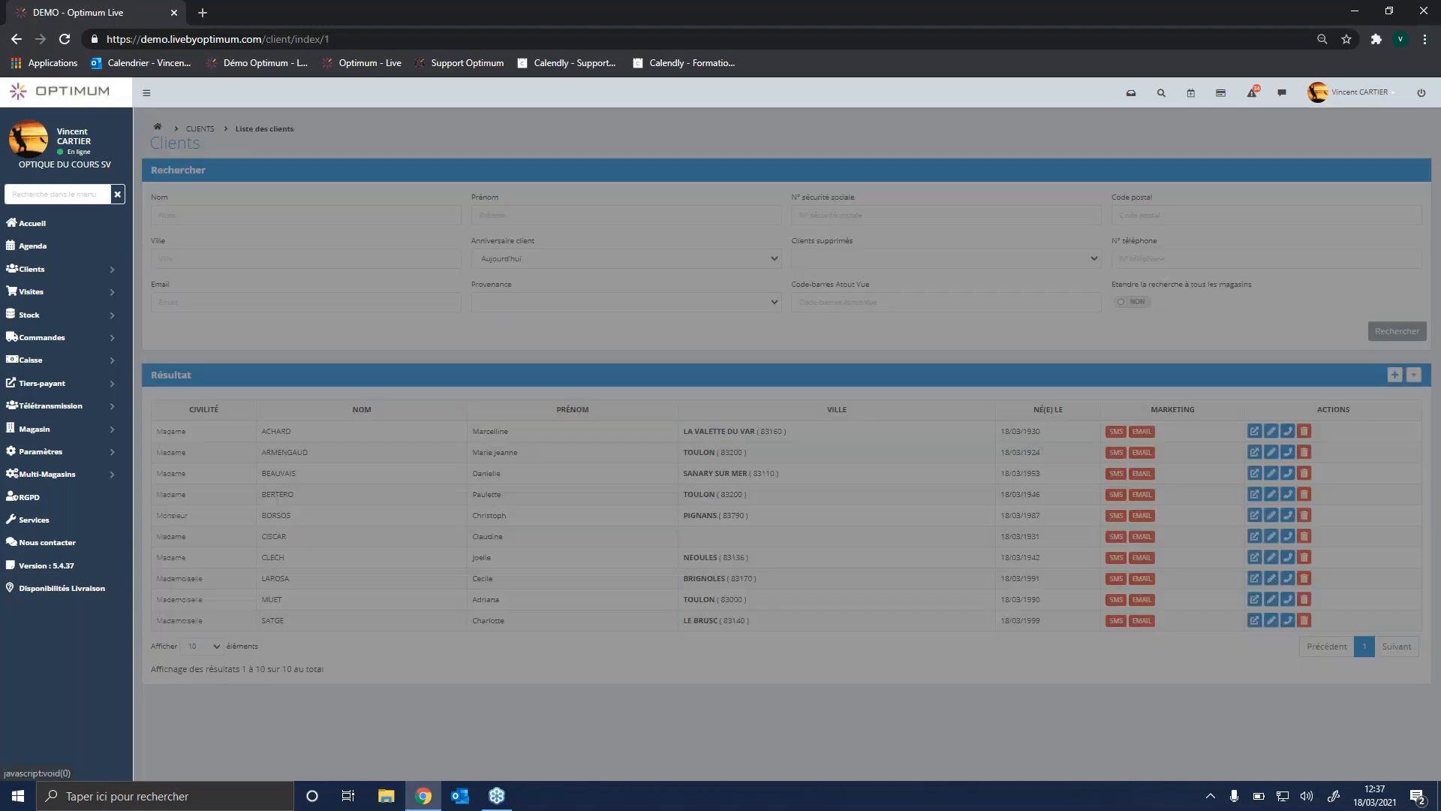
click(559, 174)
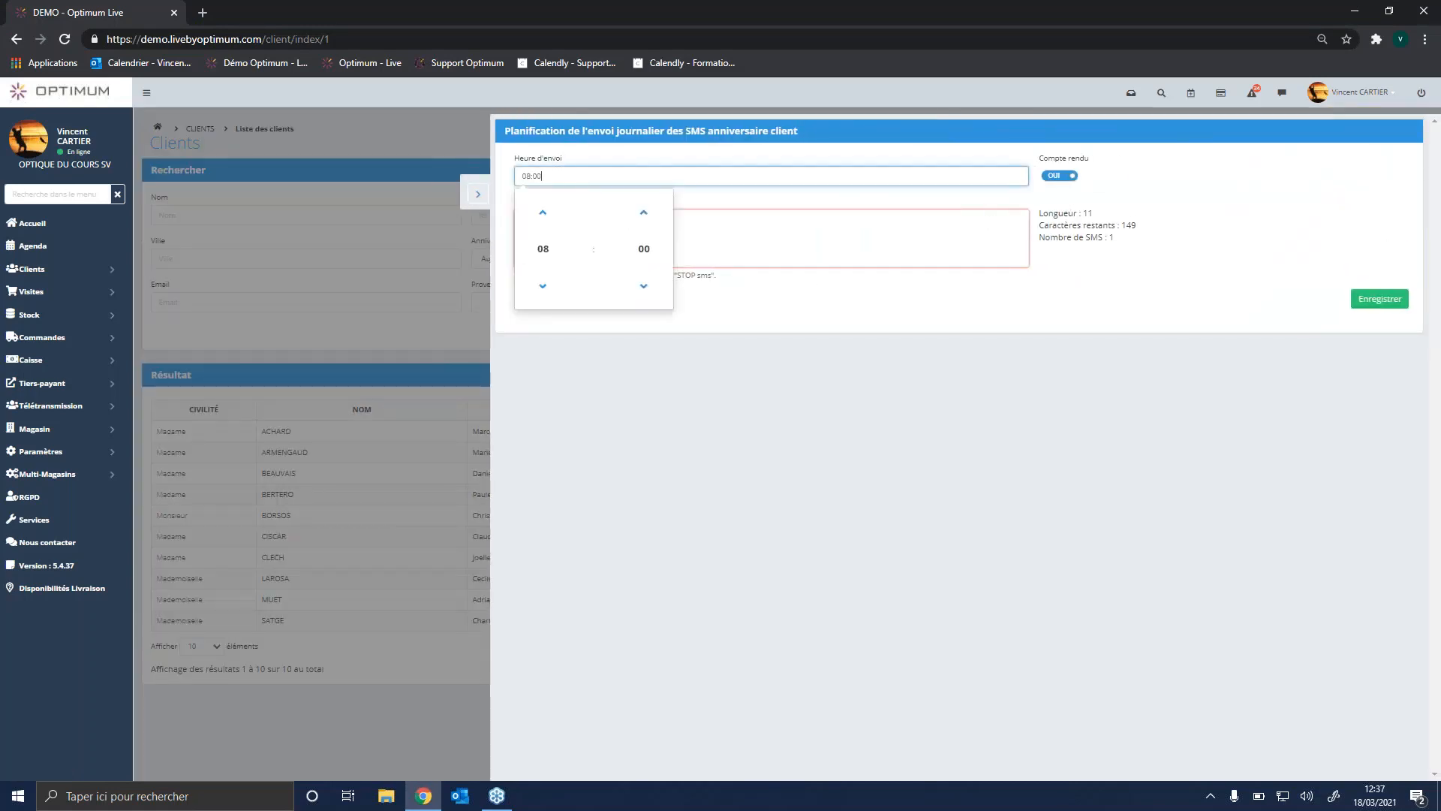
click(726, 234)
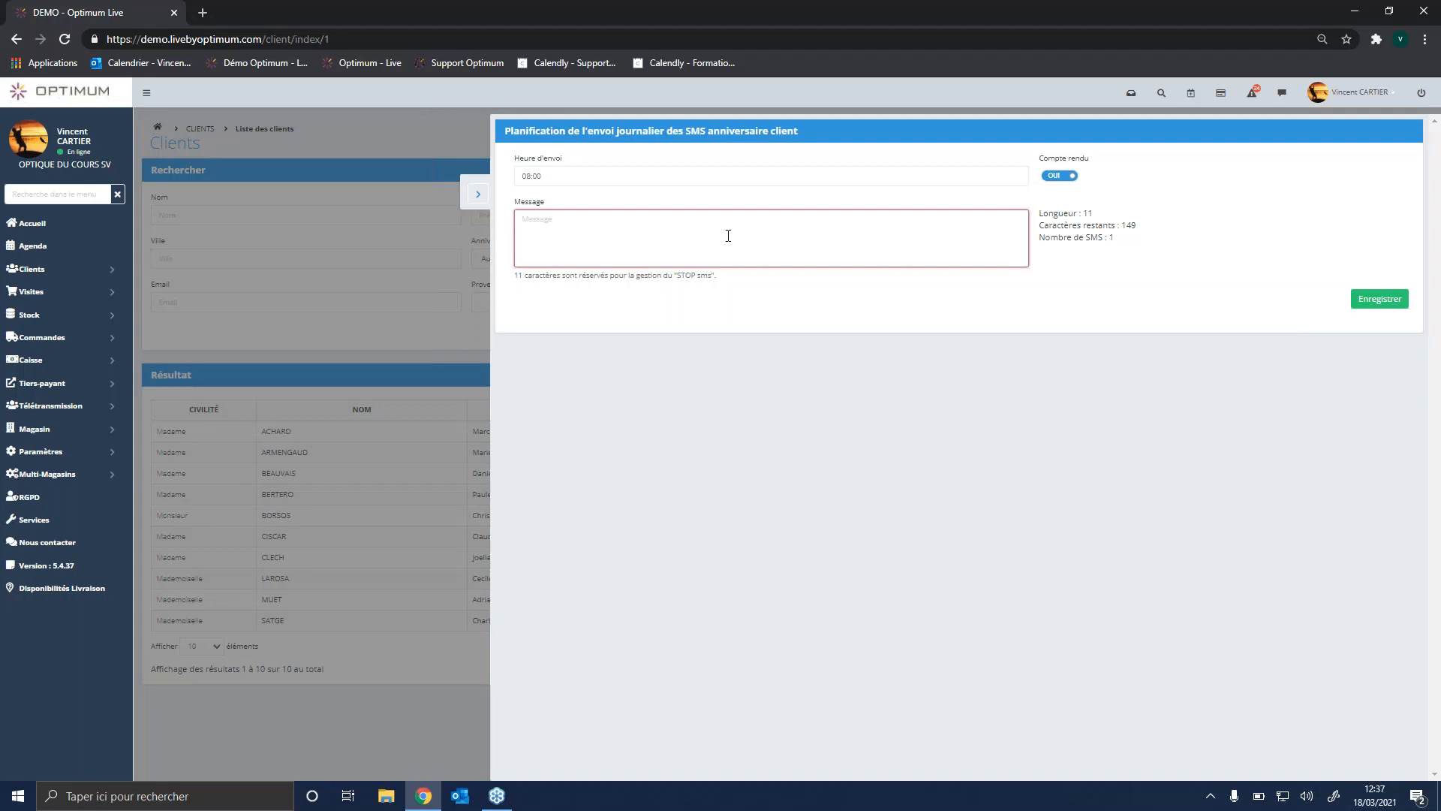
click(478, 195)
click(65, 95)
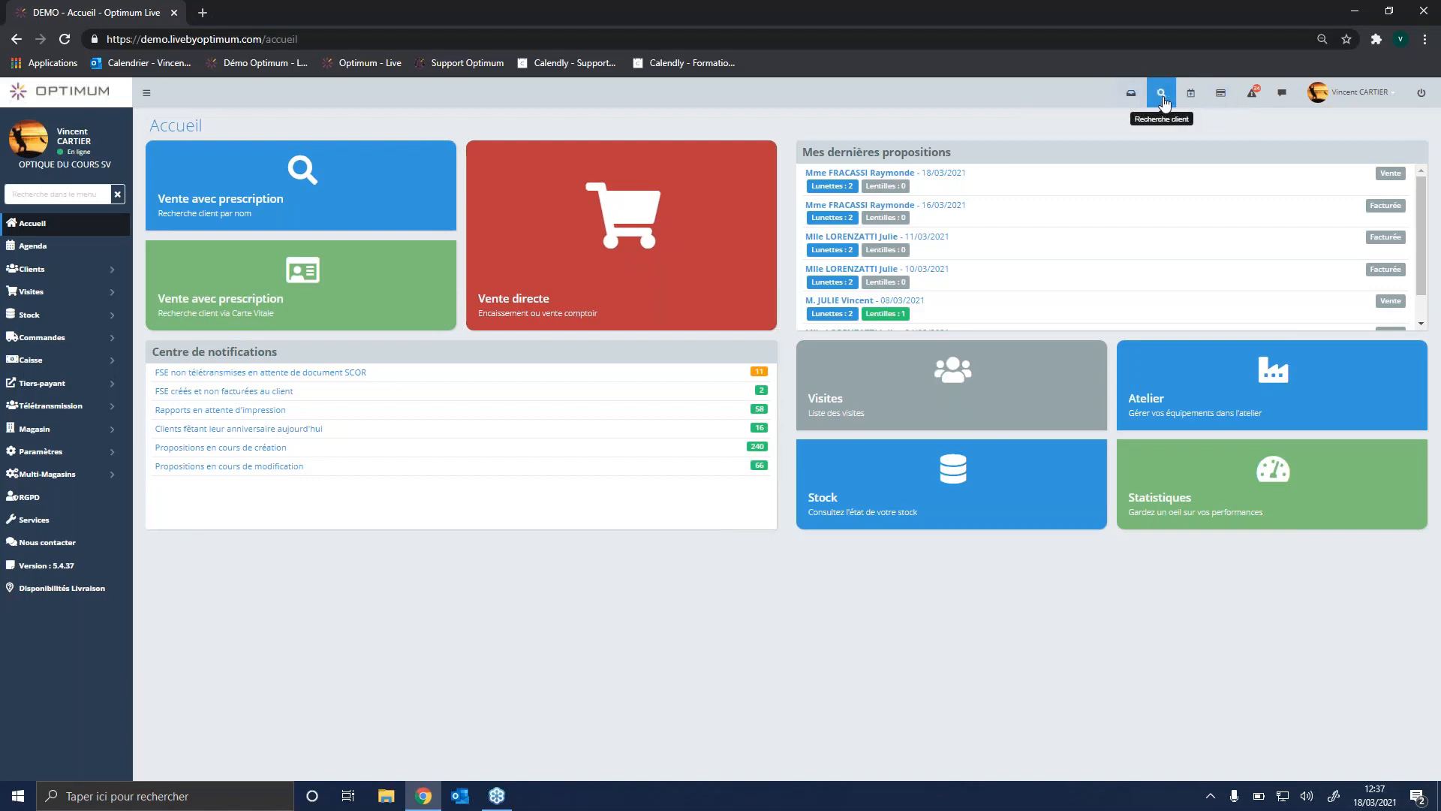
Step: Show the quick client search and look through the chat contacts, including the offline contacts option, then close the chat
click(1163, 99)
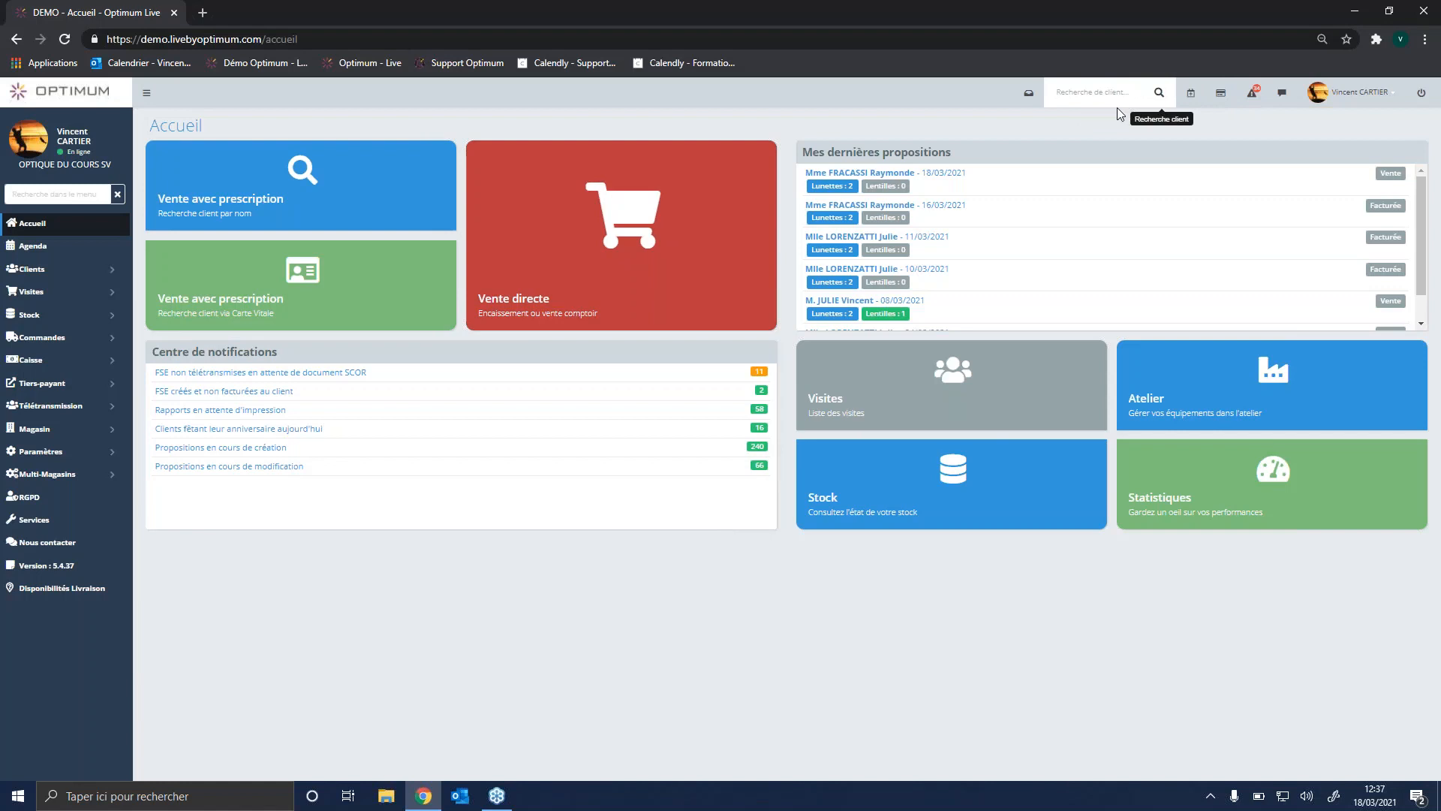
click(1281, 95)
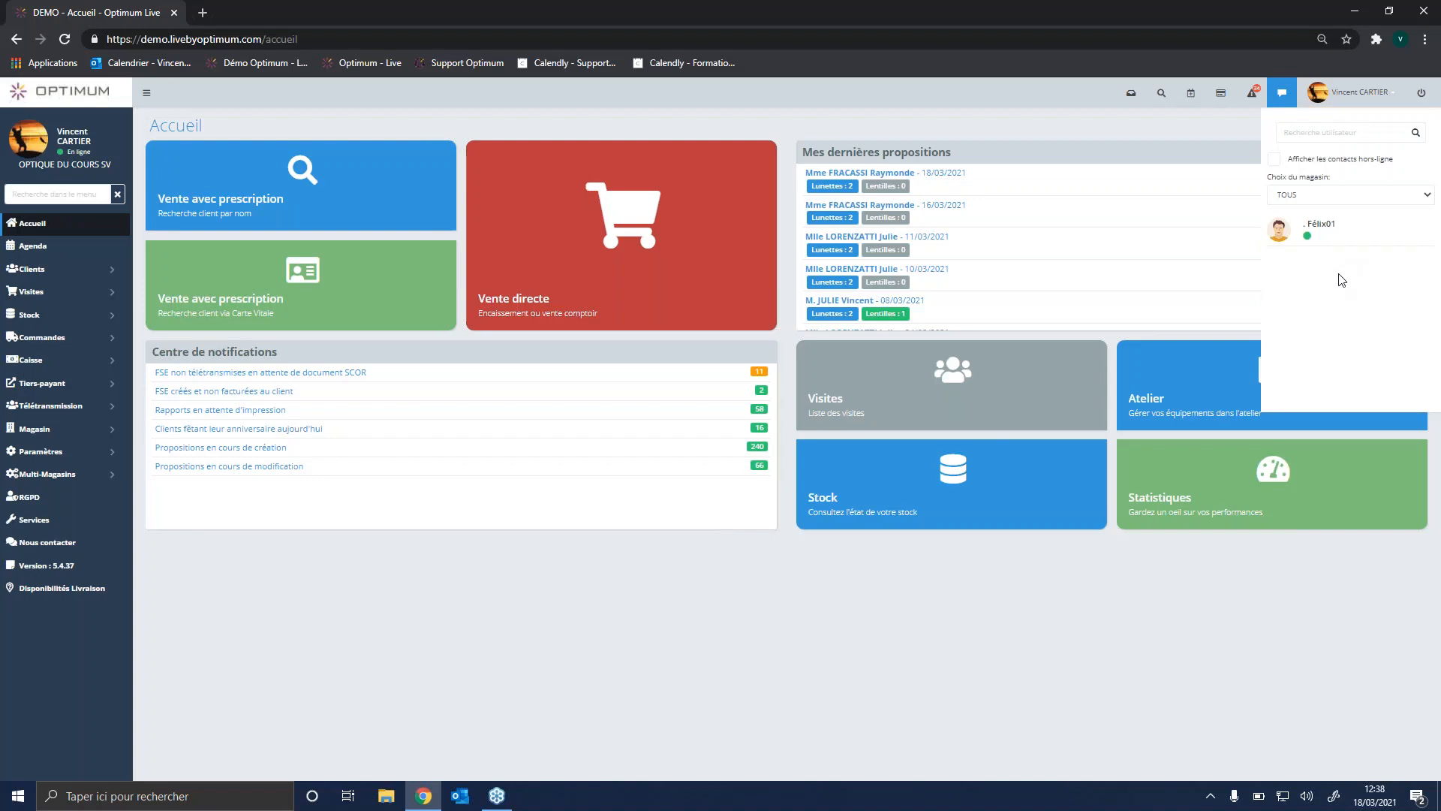
click(1306, 160)
click(1282, 93)
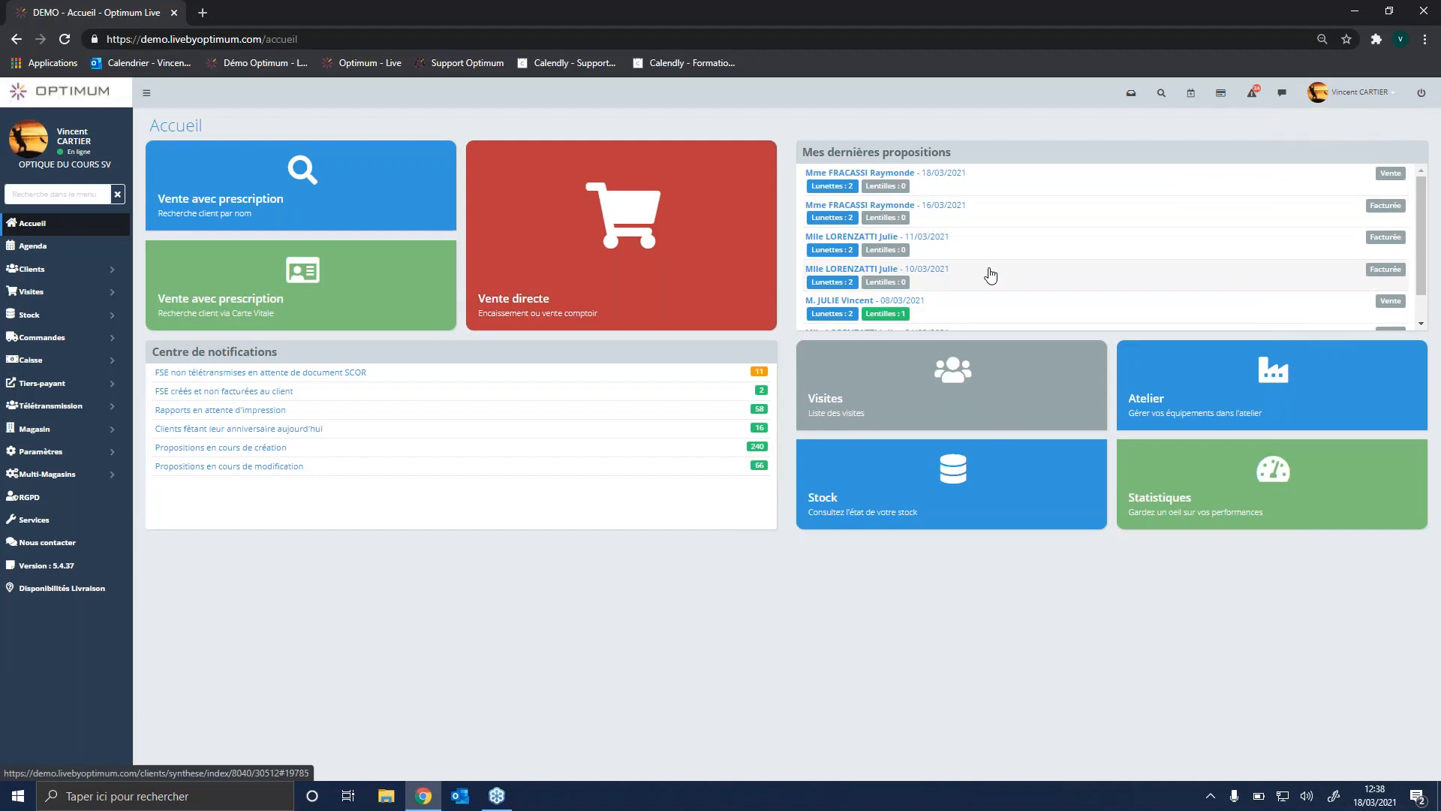
Step: Open the store settings and examine the general information, addresses and bank accounts
click(76, 459)
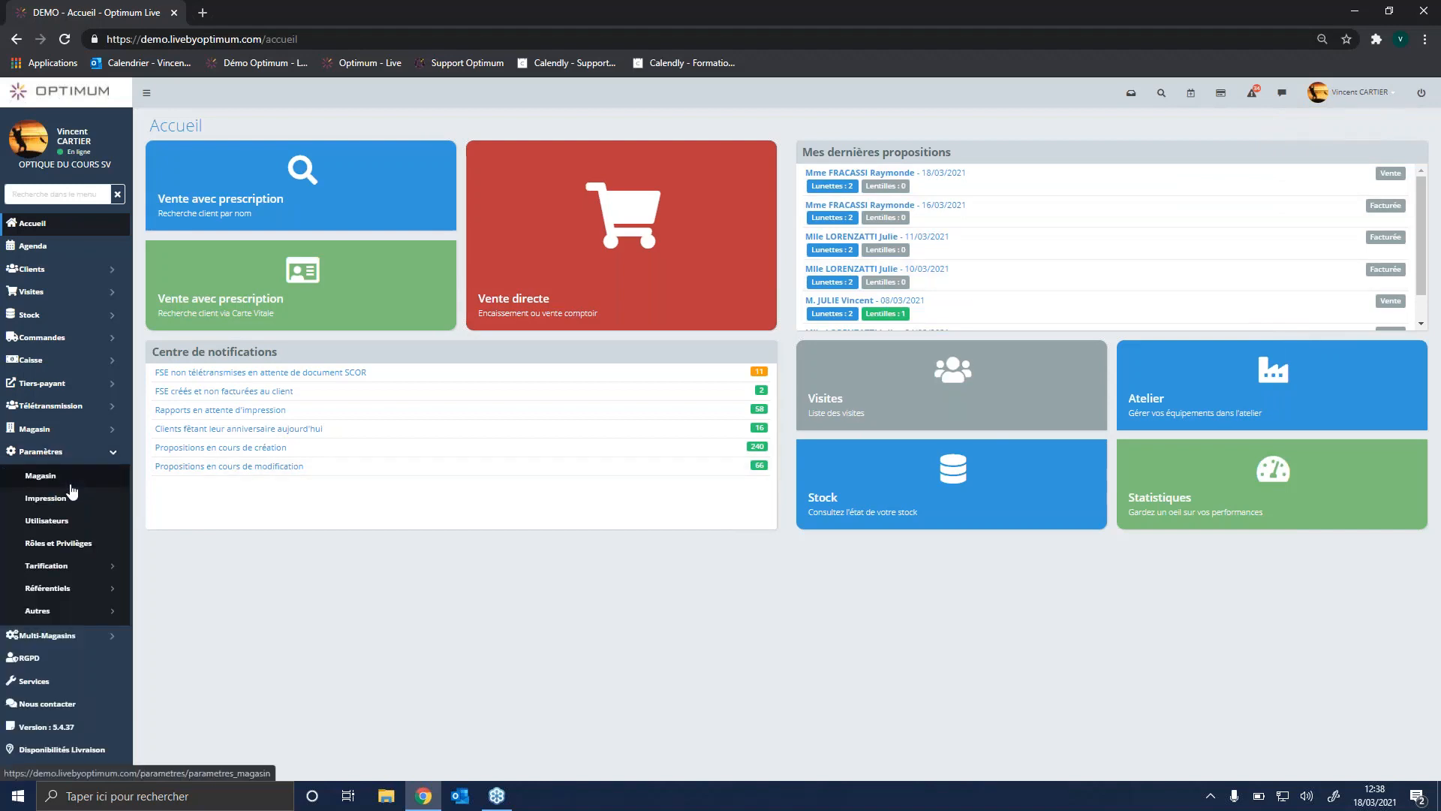
click(71, 485)
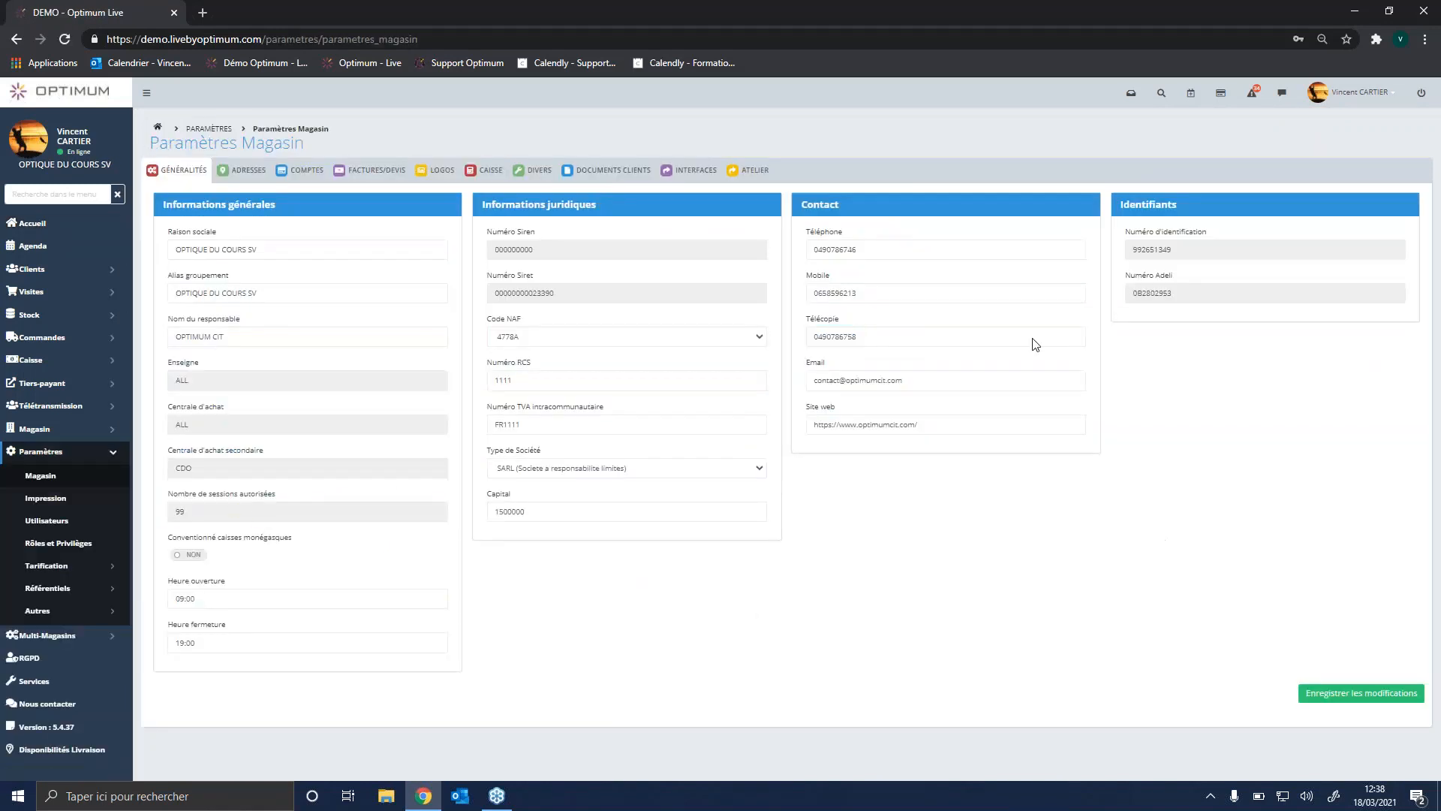
click(246, 171)
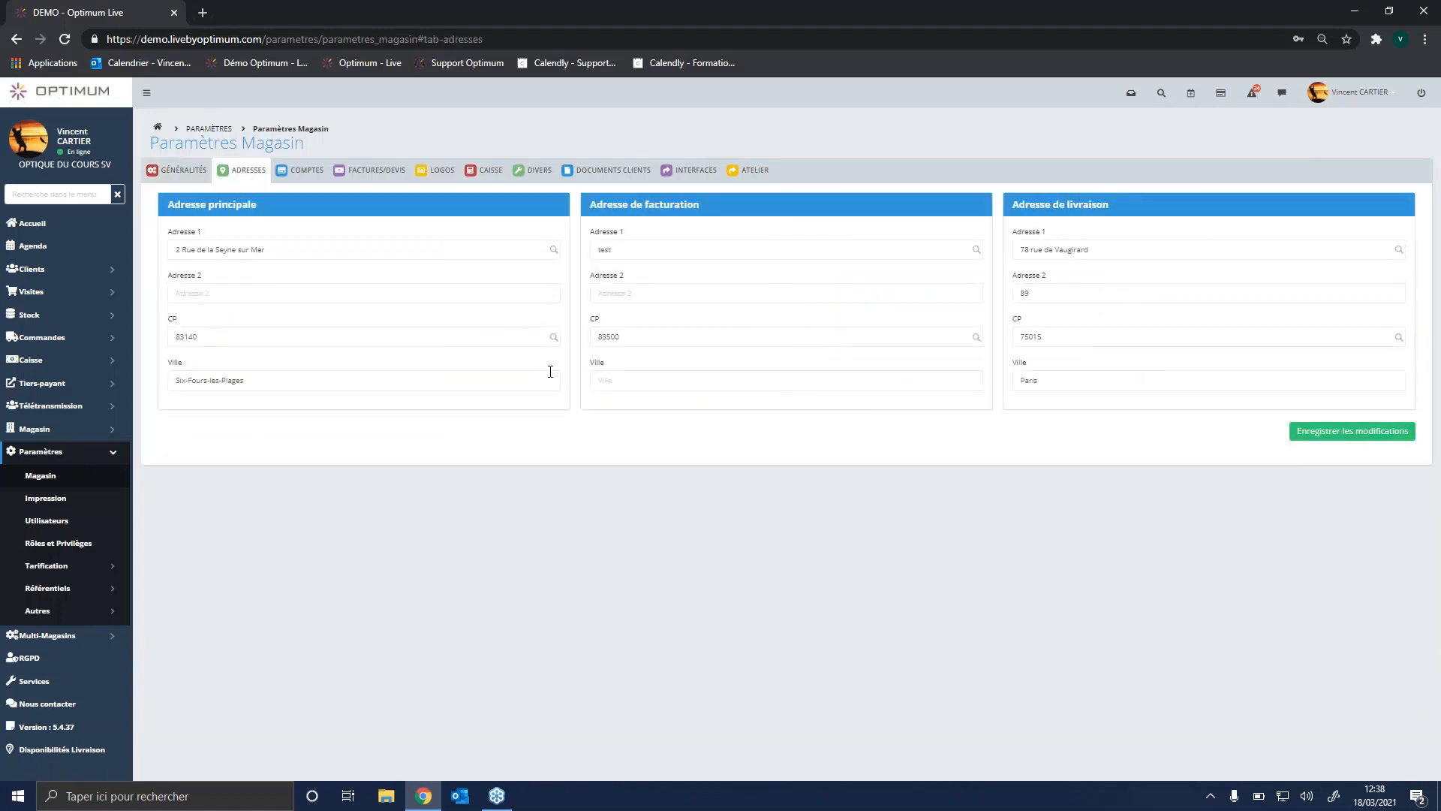
click(307, 177)
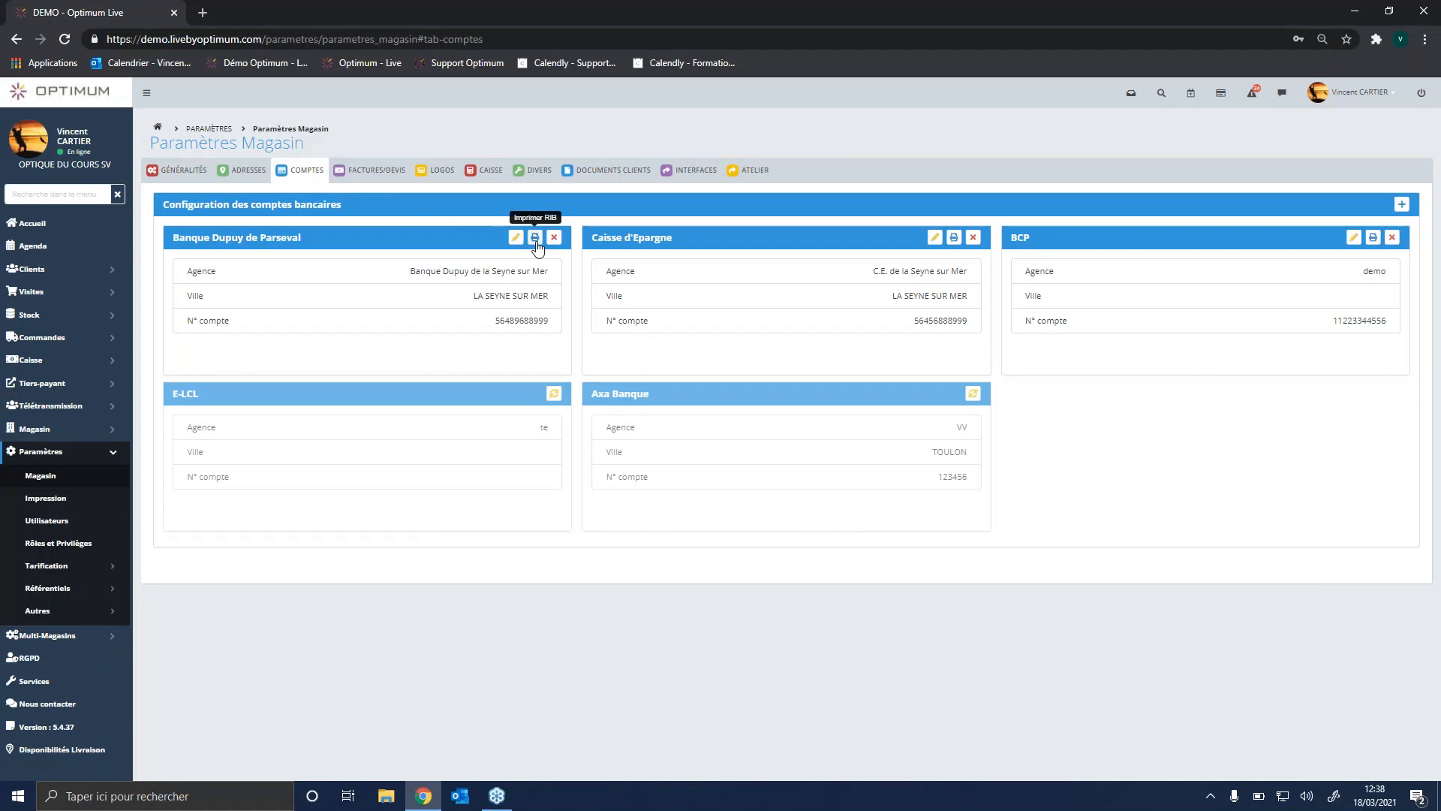
Step: Examine the invoice and quote settings for the customer invoice, including its footer text, and for the general terms of sale
click(371, 174)
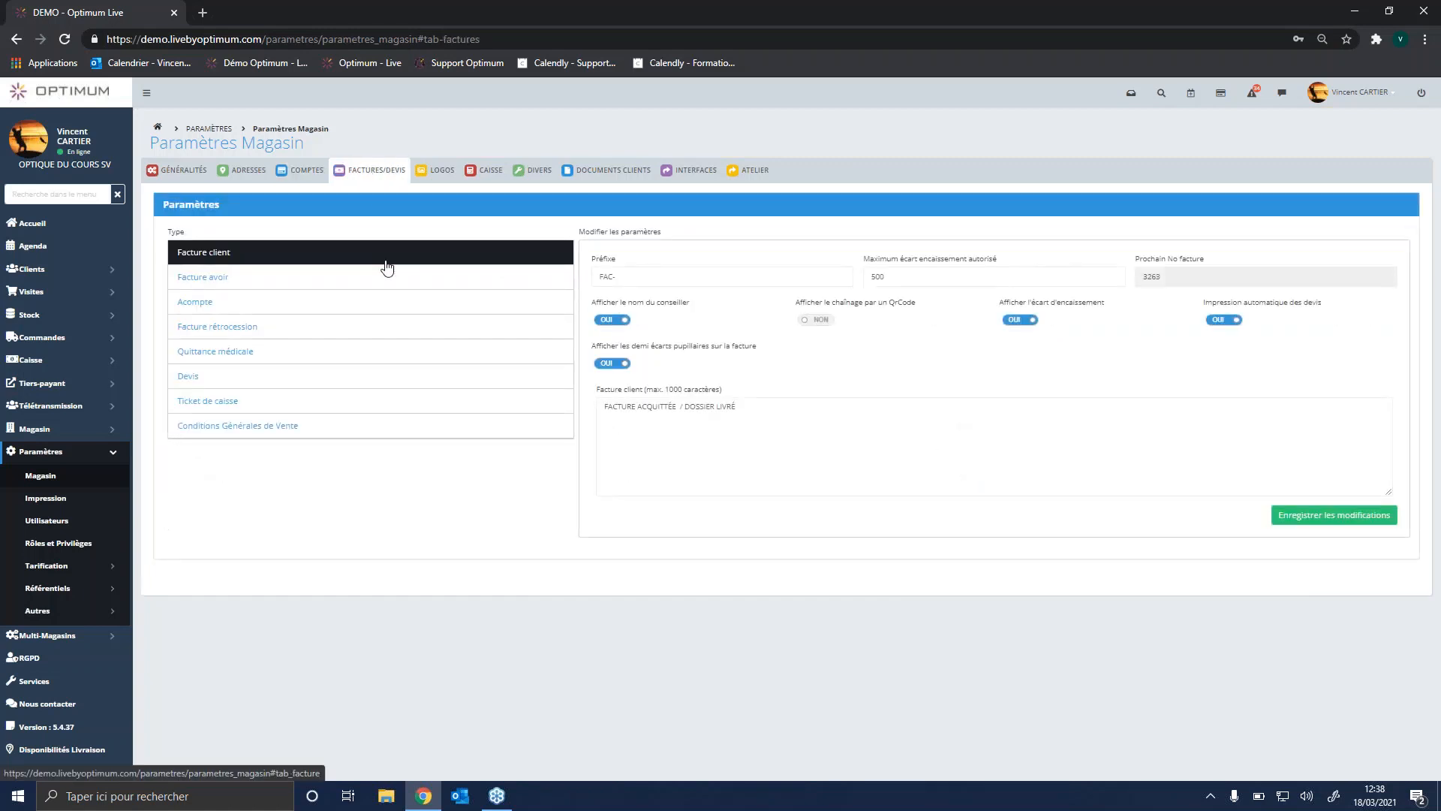
click(386, 268)
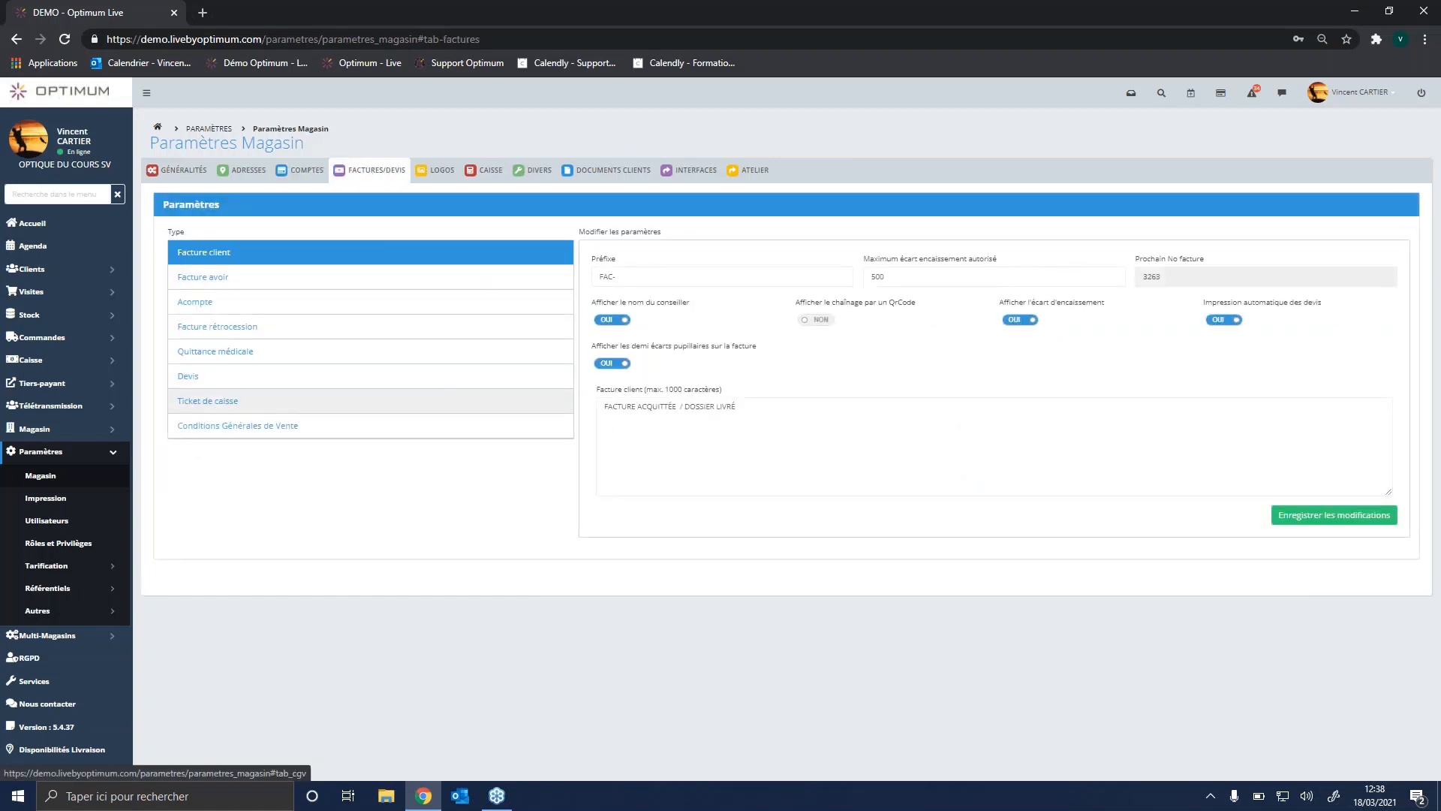
triple_click(670, 418)
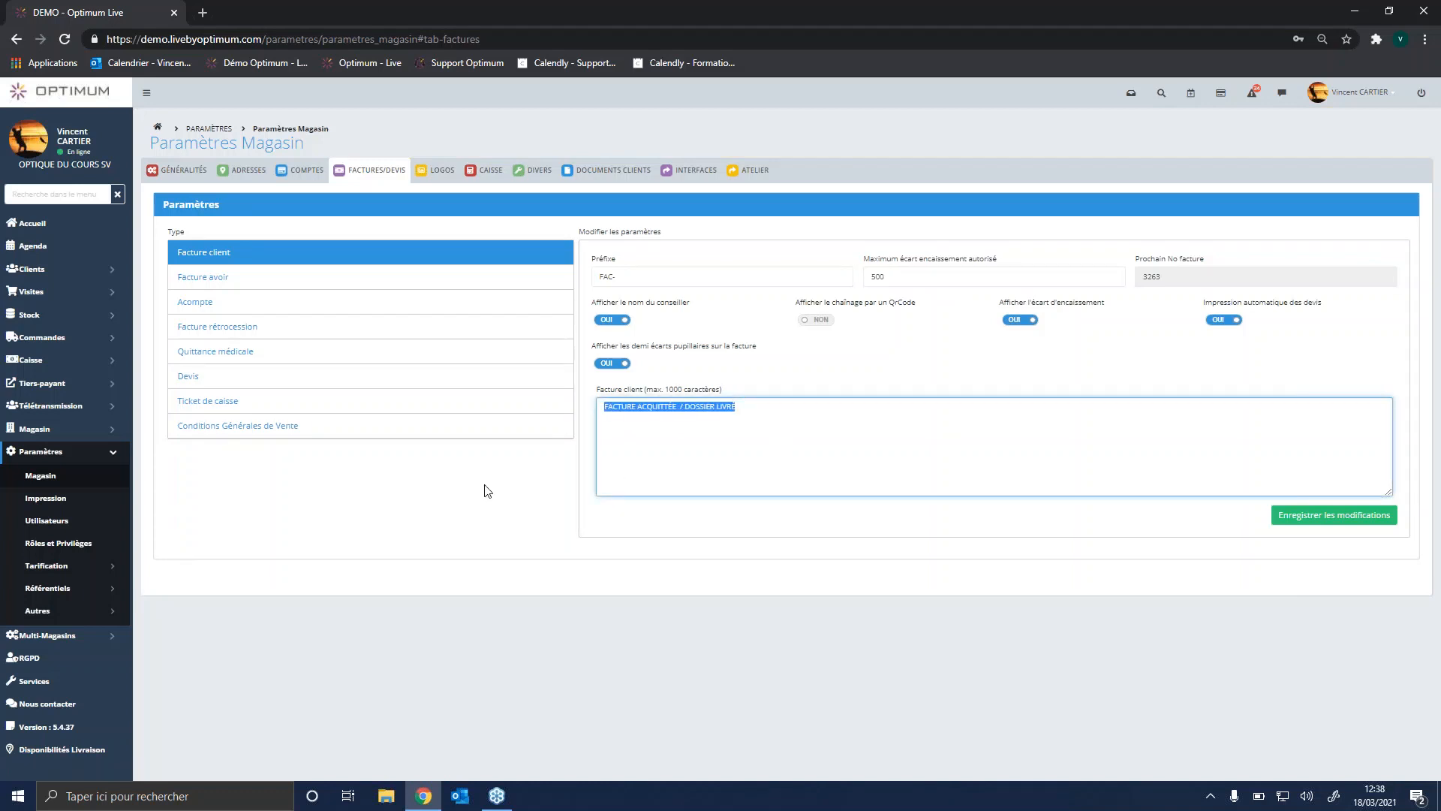
click(257, 439)
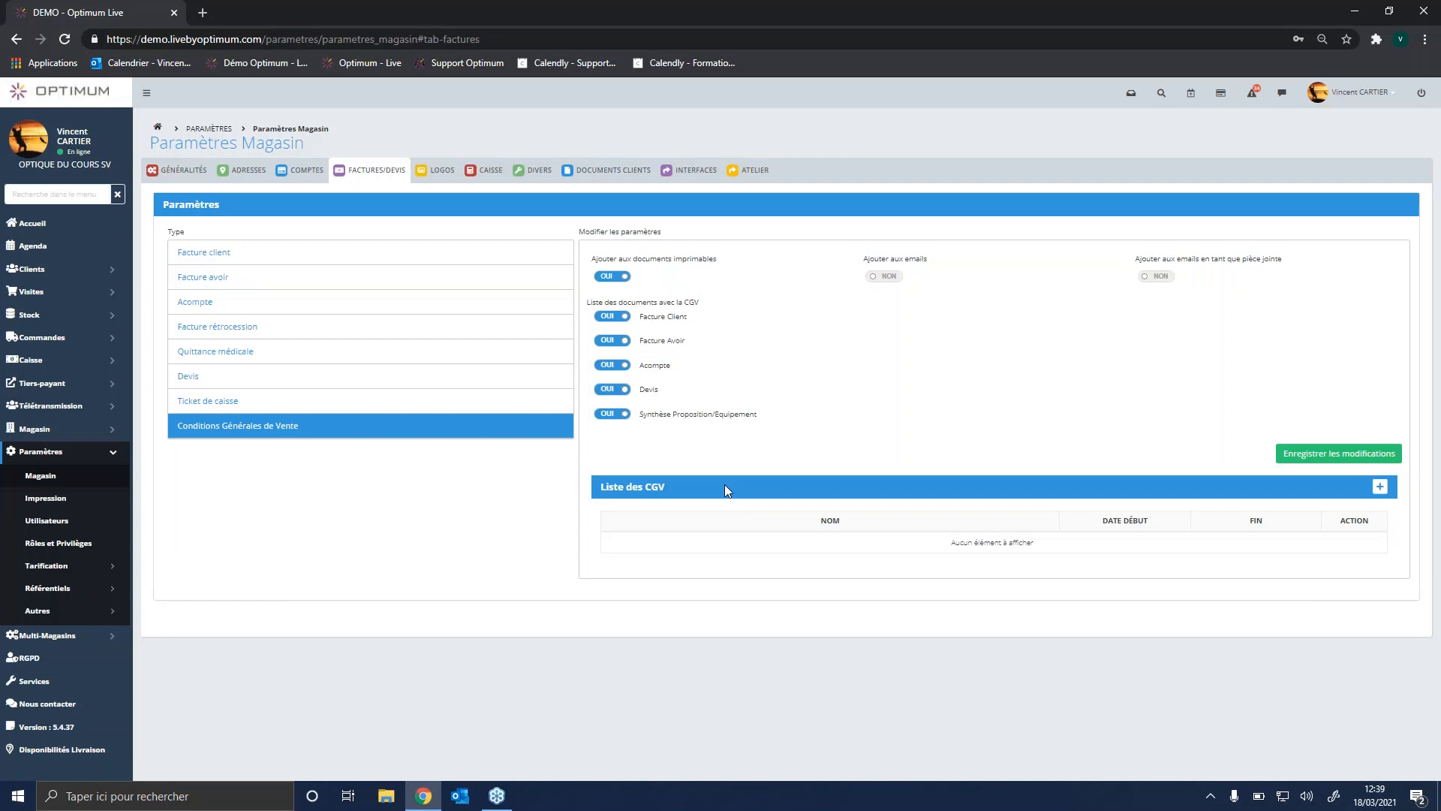
Step: Examine the store's logo settings and the cash register settings, including the regularisation threshold
click(433, 175)
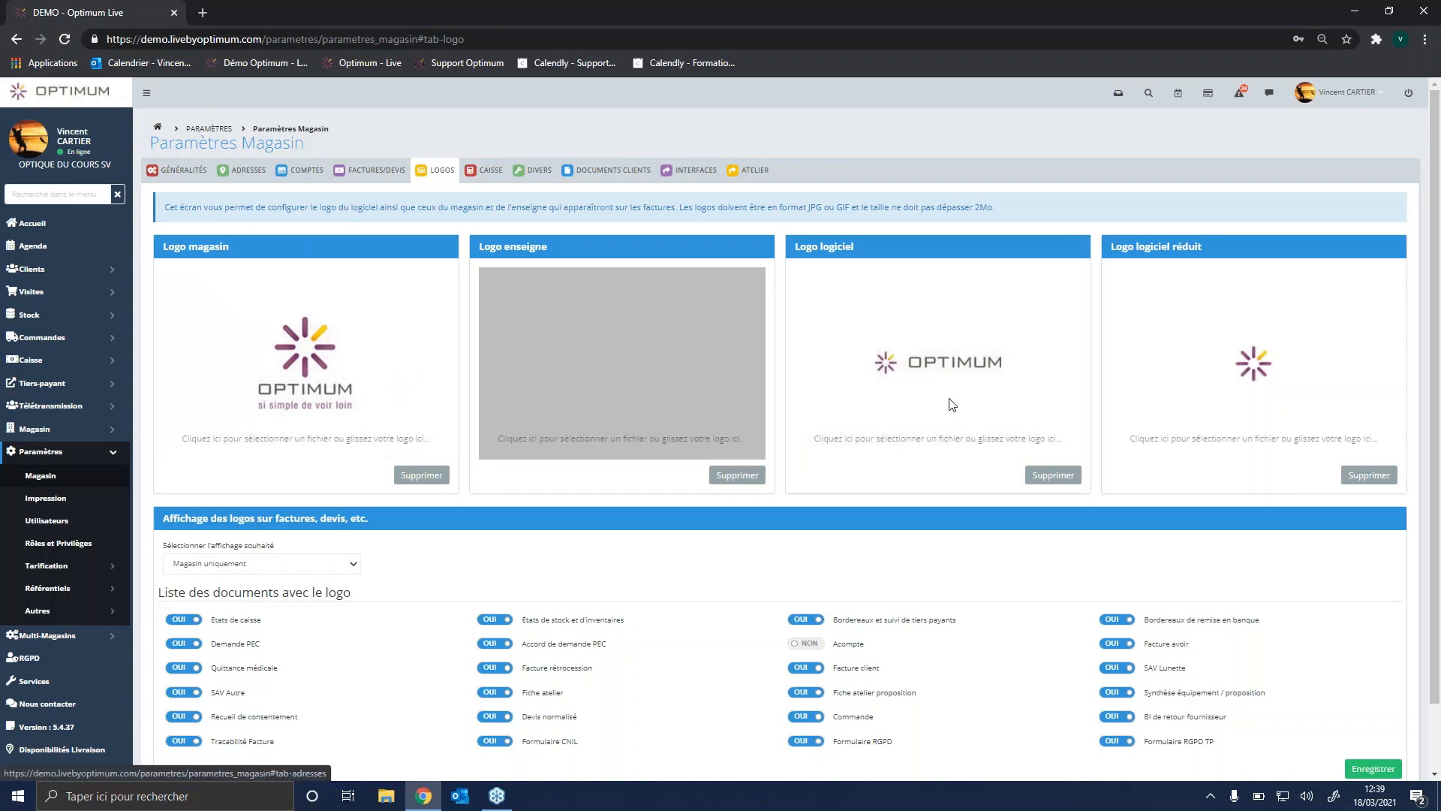
click(484, 180)
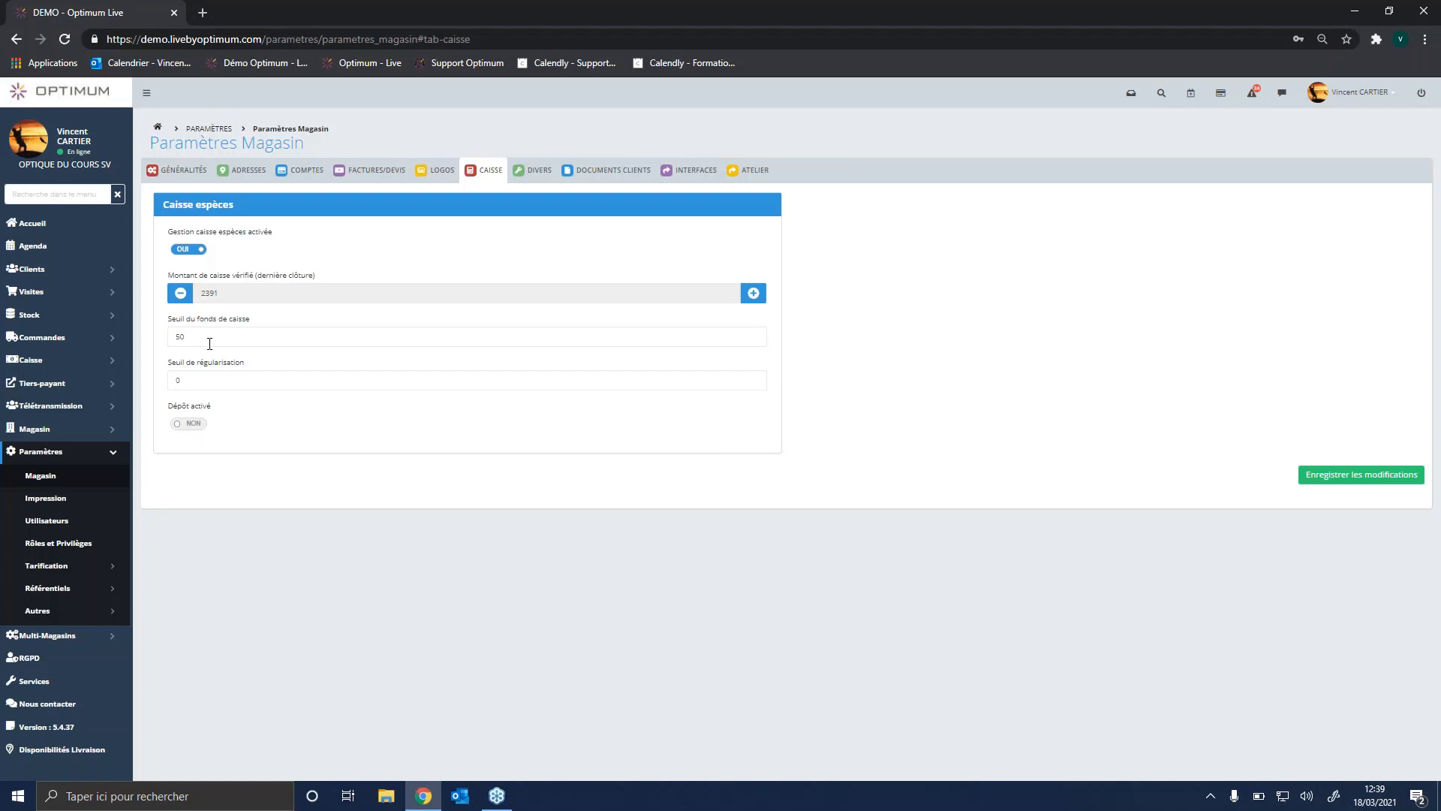
click(178, 380)
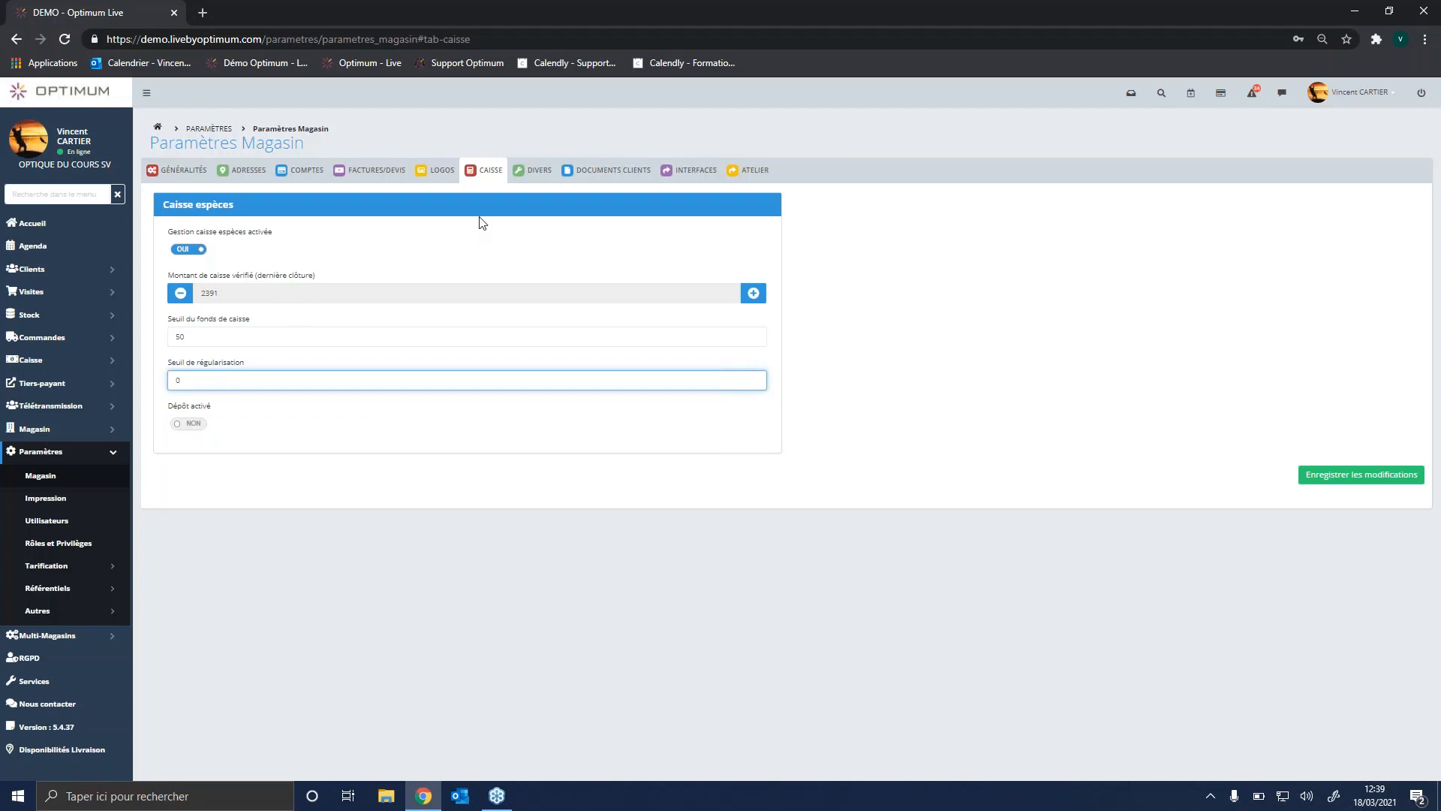
Step: Examine the store's miscellaneous, client document, supplier interface and workshop settings
click(532, 178)
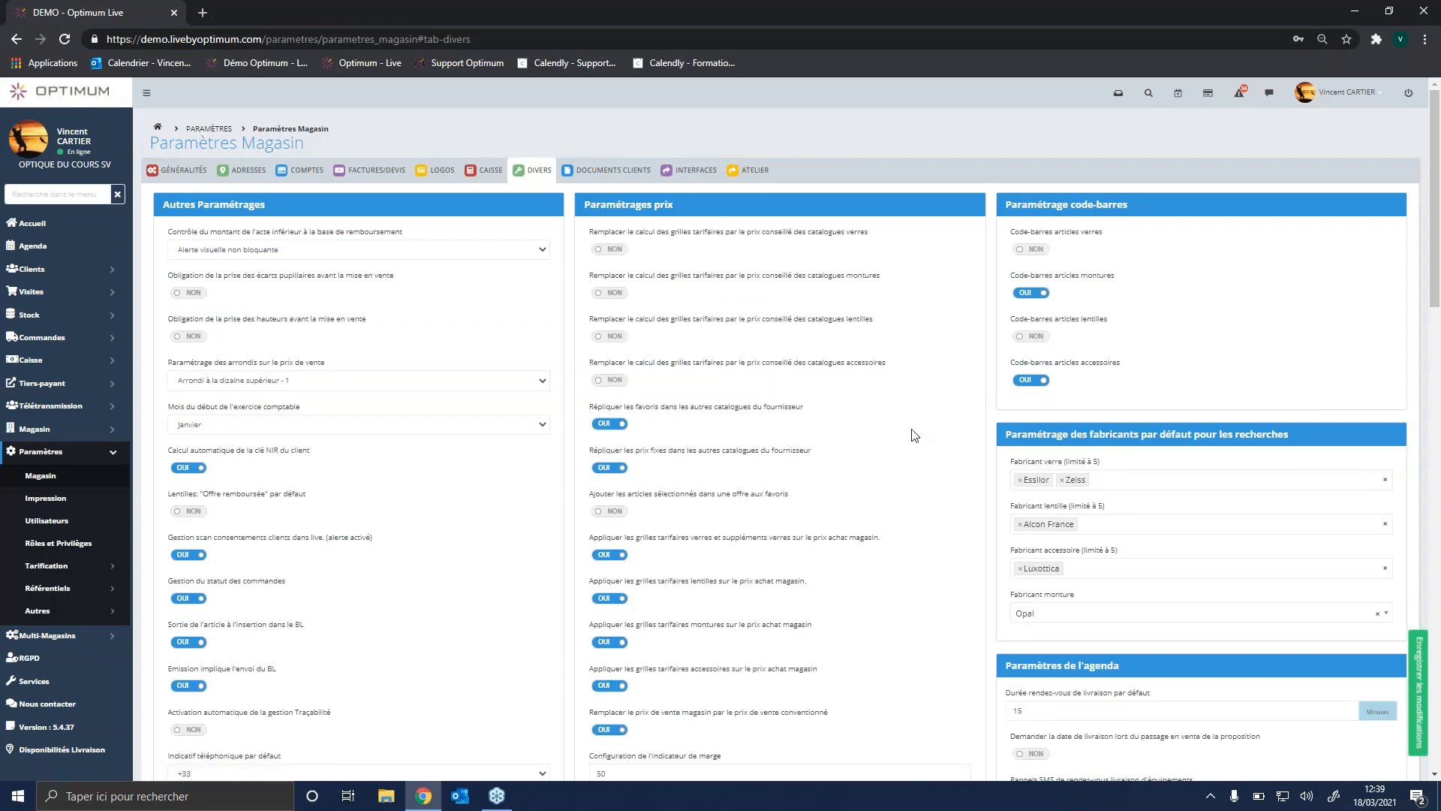
click(622, 173)
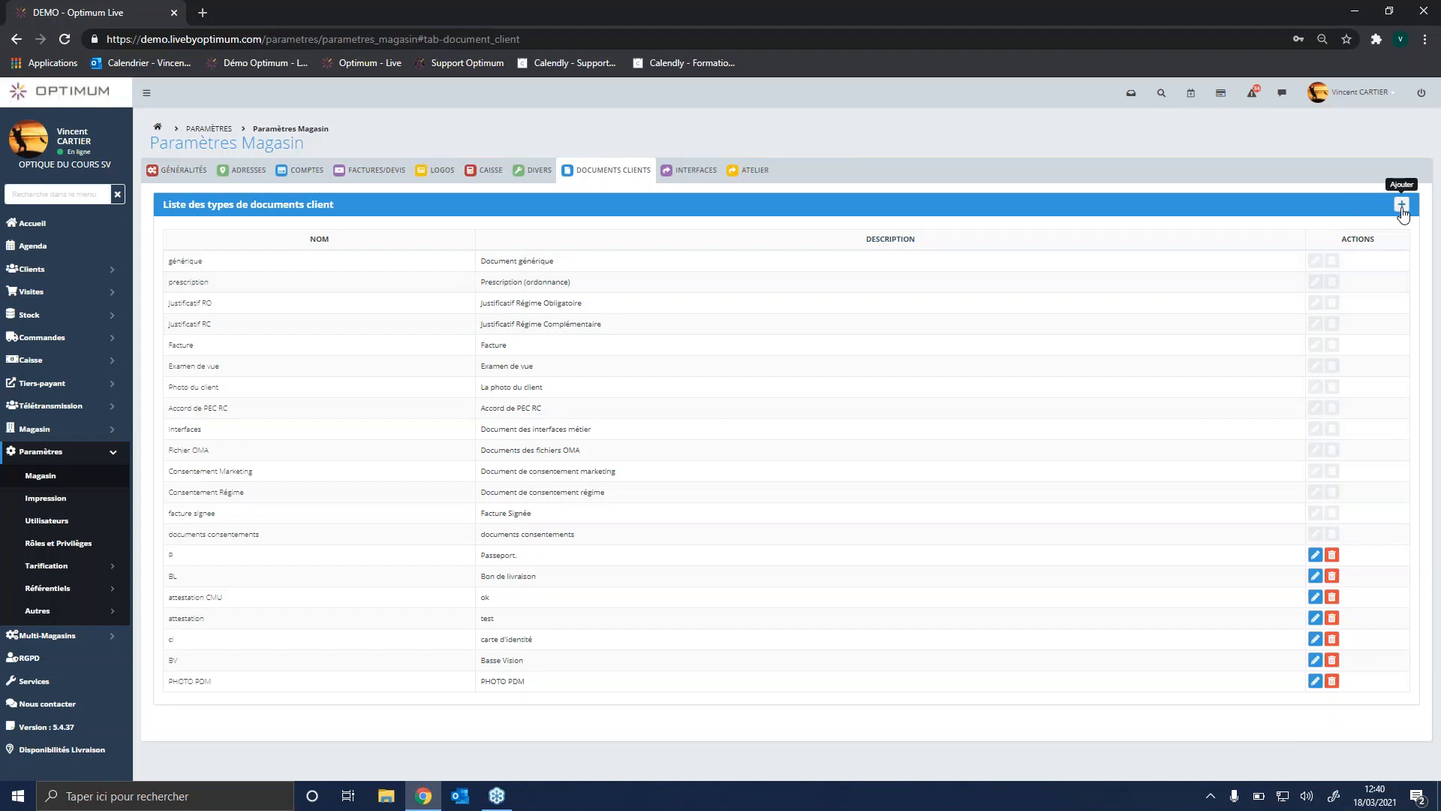
click(696, 173)
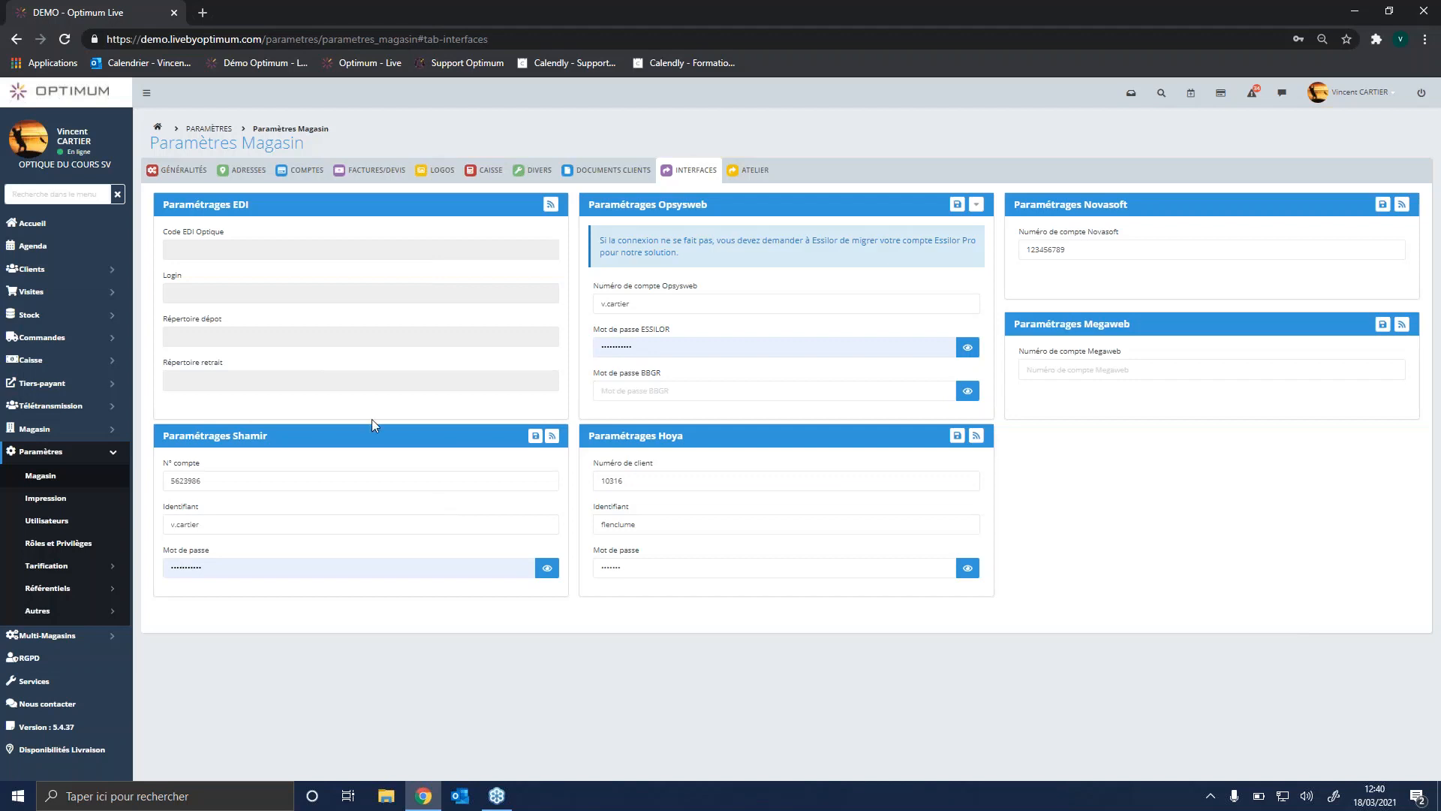
click(747, 172)
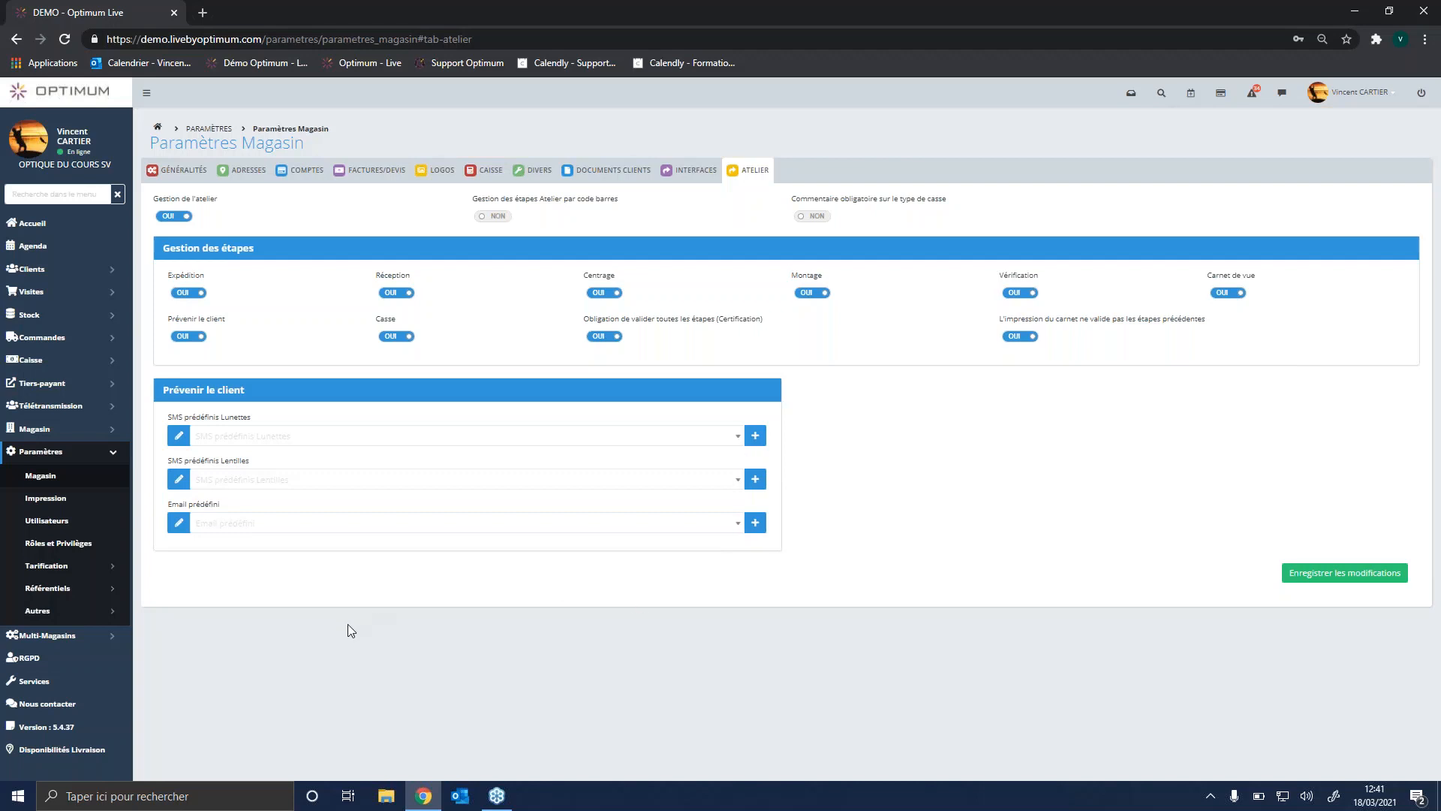
Step: Open the list of lens price grids (Grilles tarifaires) in the pricing settings
click(106, 571)
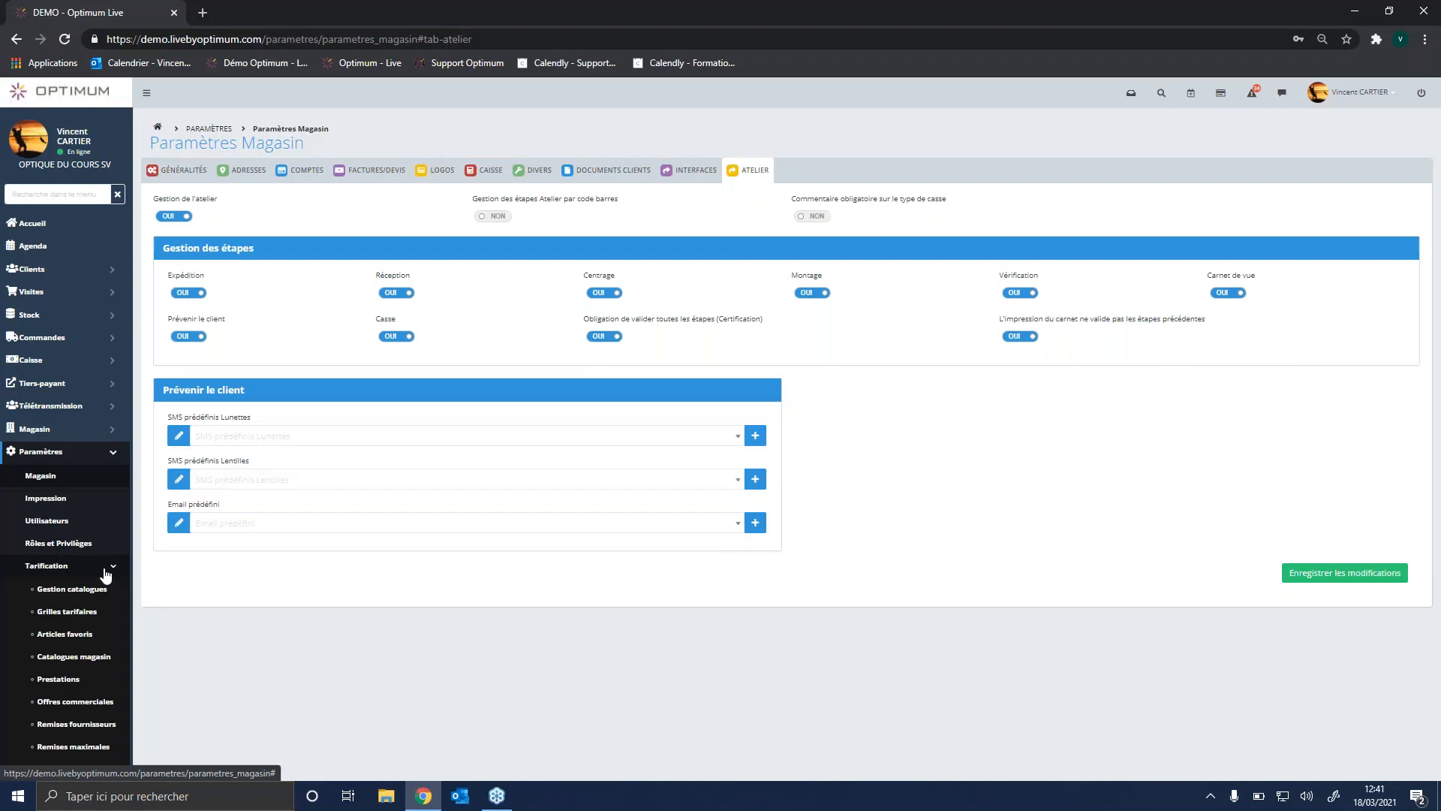
click(94, 616)
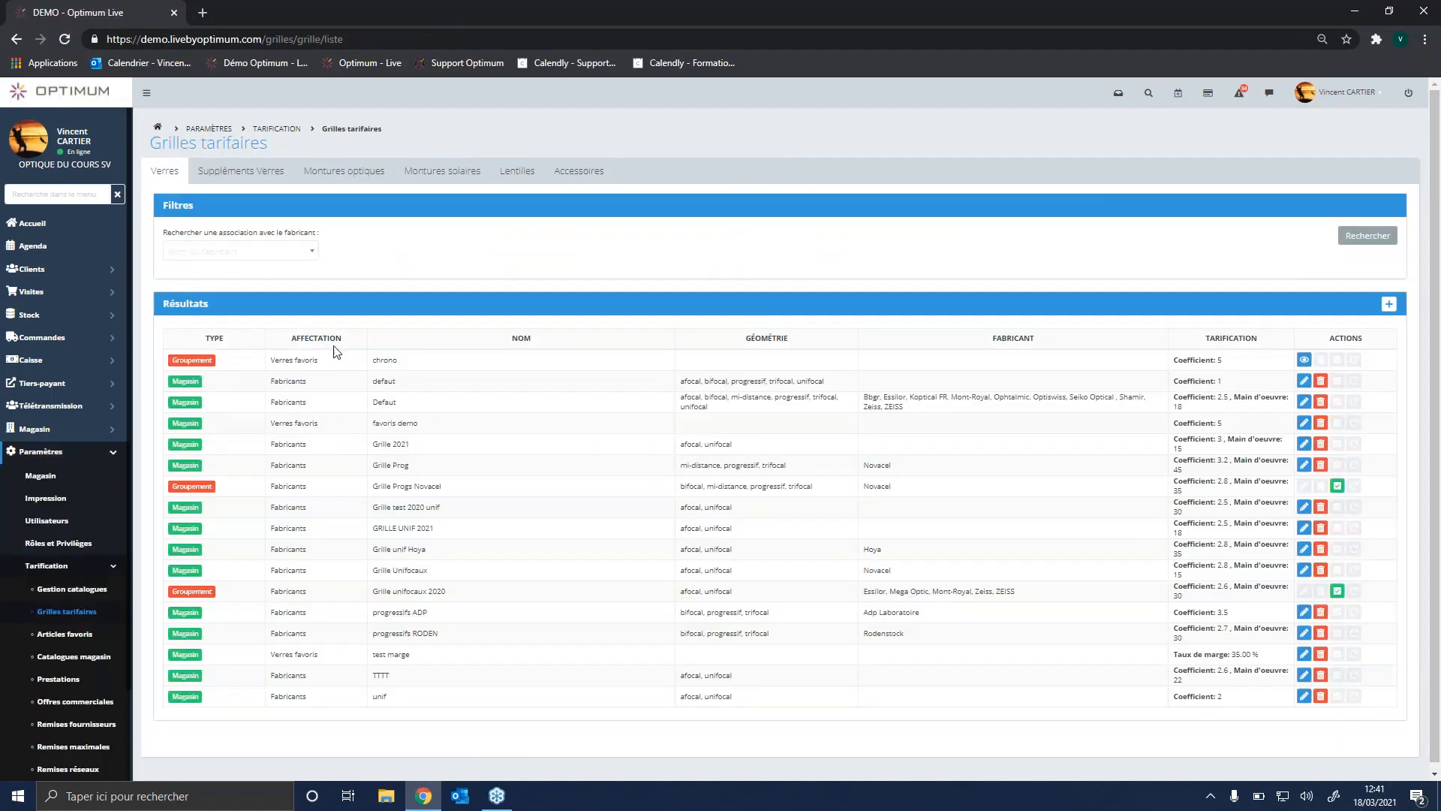
Step: Examine the optical frame price grids, and the charge coefficient and labour amount of the store's multi-manufacturer Defaut lens grid
click(352, 173)
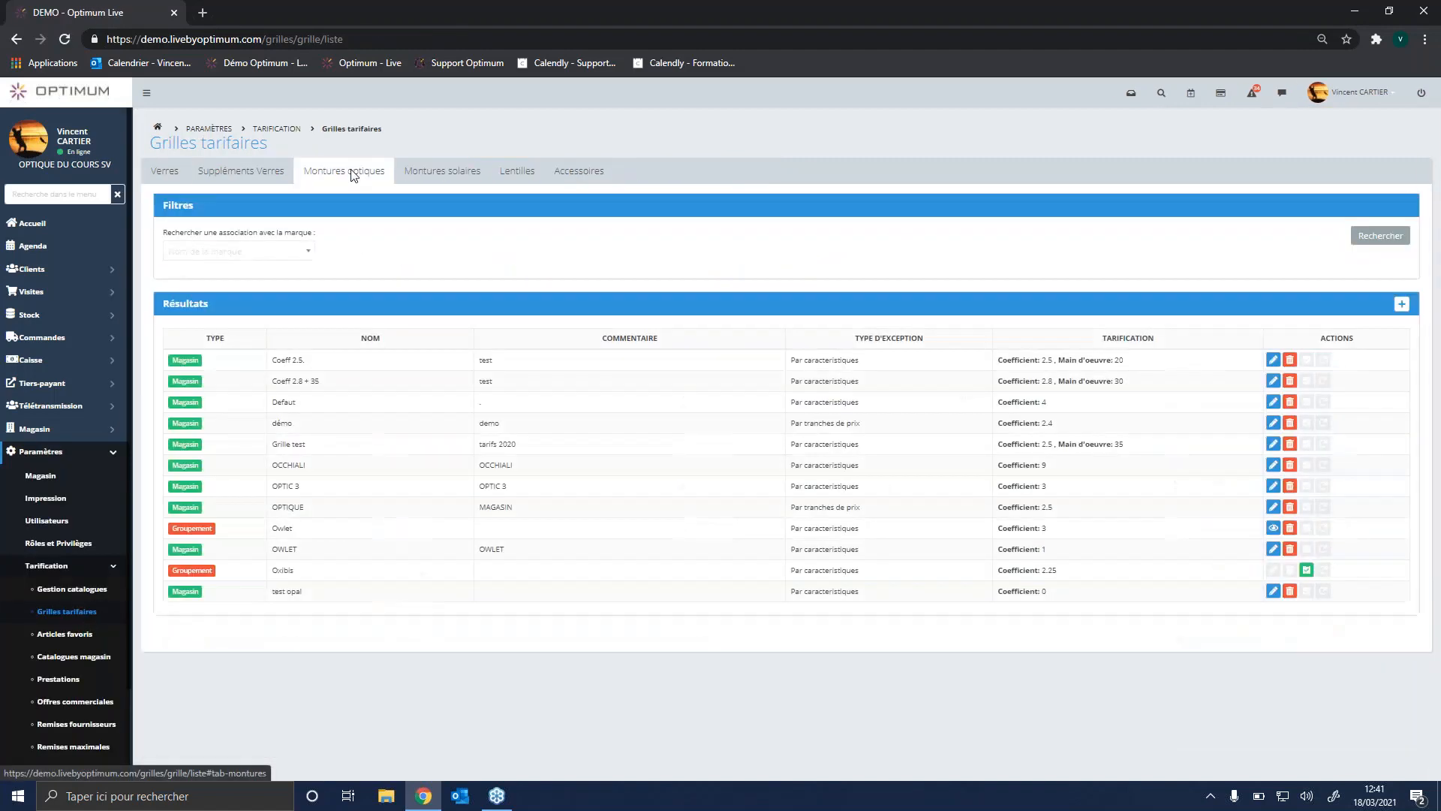
click(175, 178)
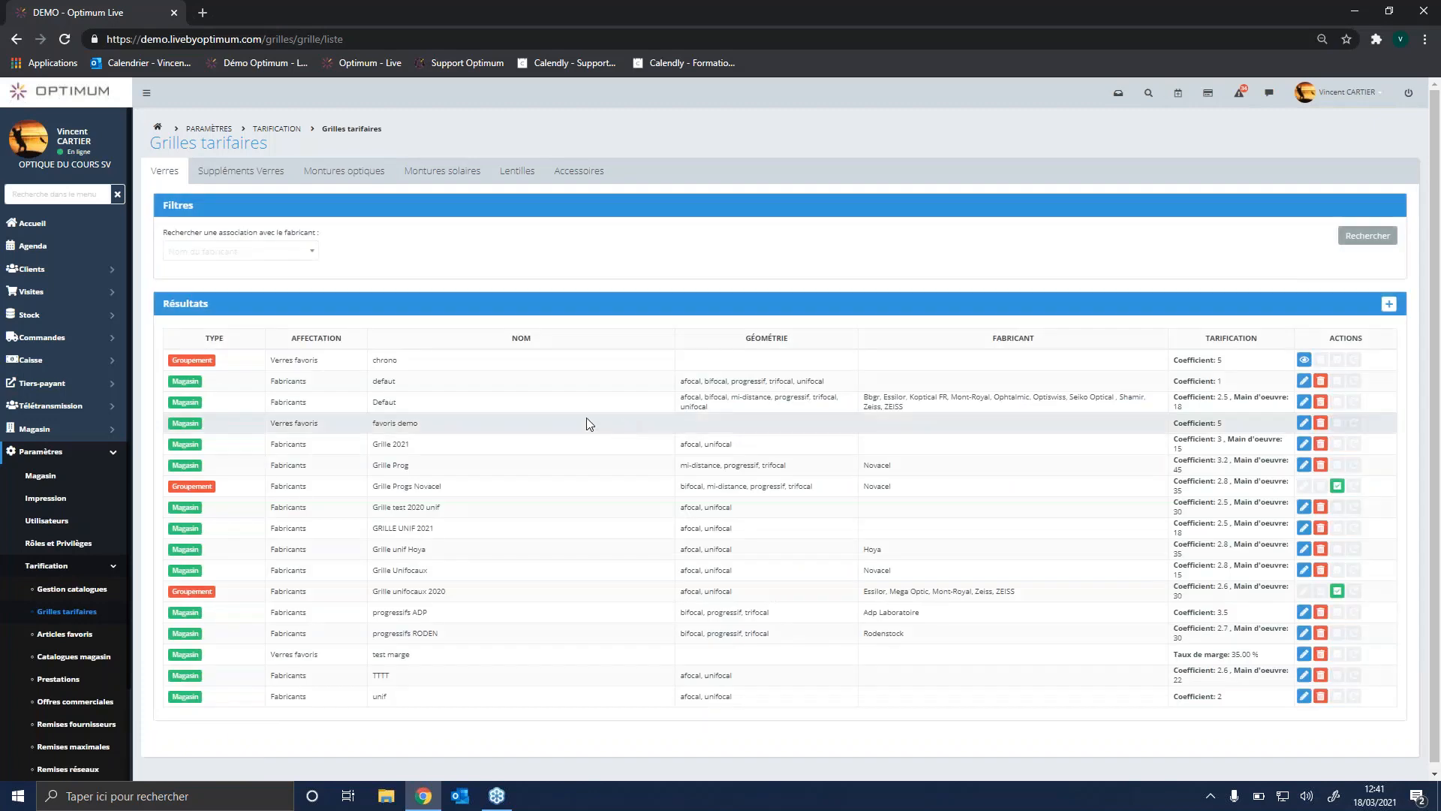
click(1304, 403)
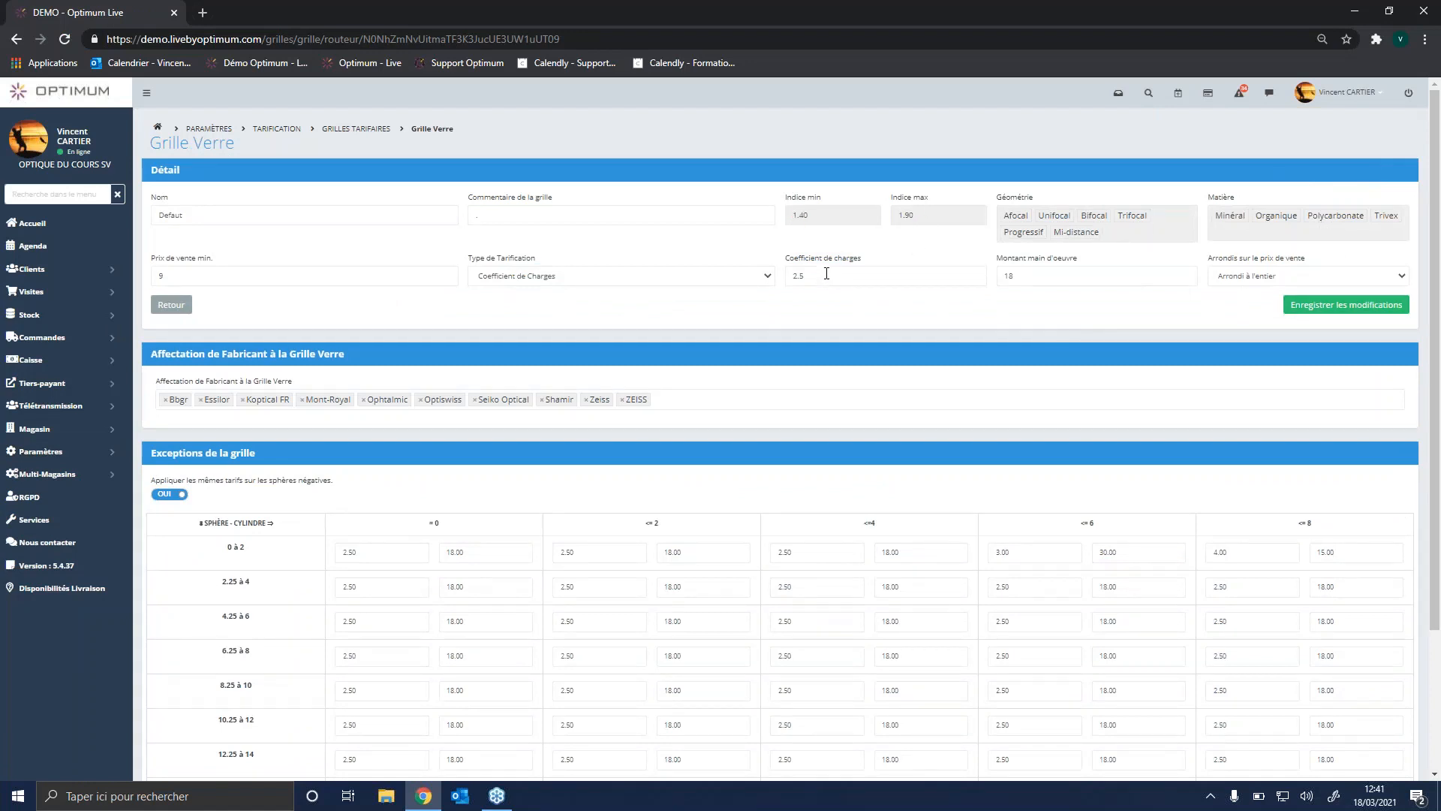
click(795, 275)
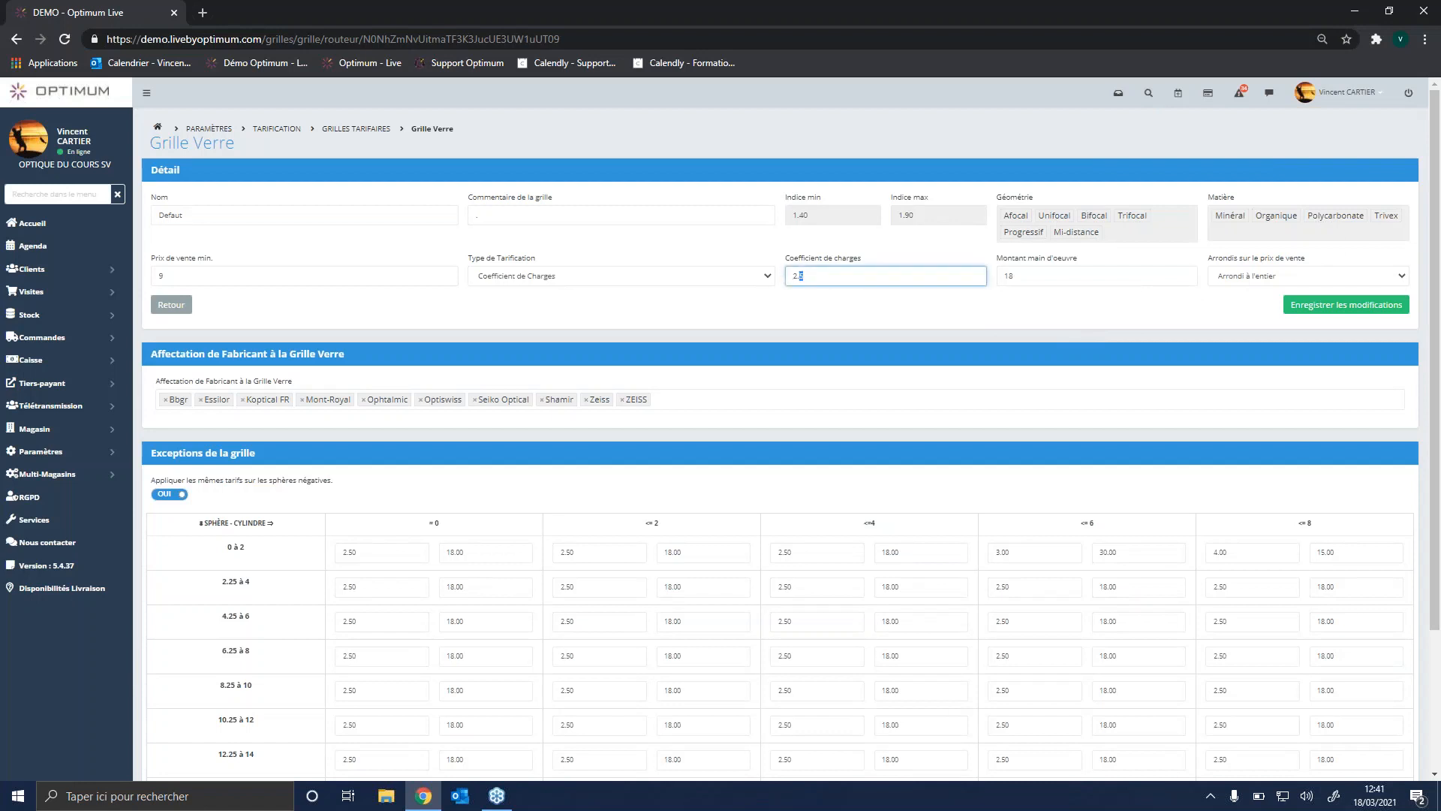
click(1038, 277)
drag(1038, 278, 1002, 278)
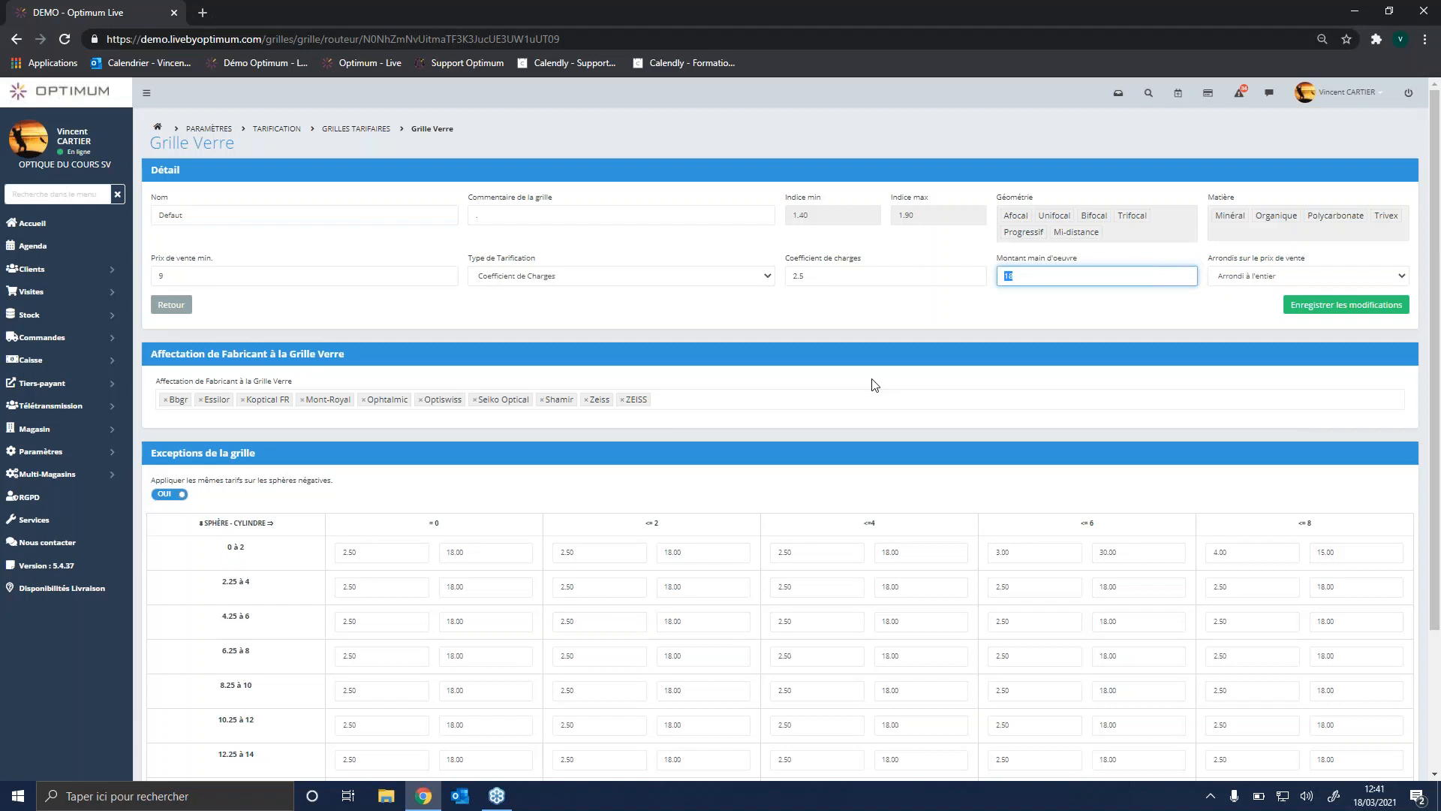
click(834, 272)
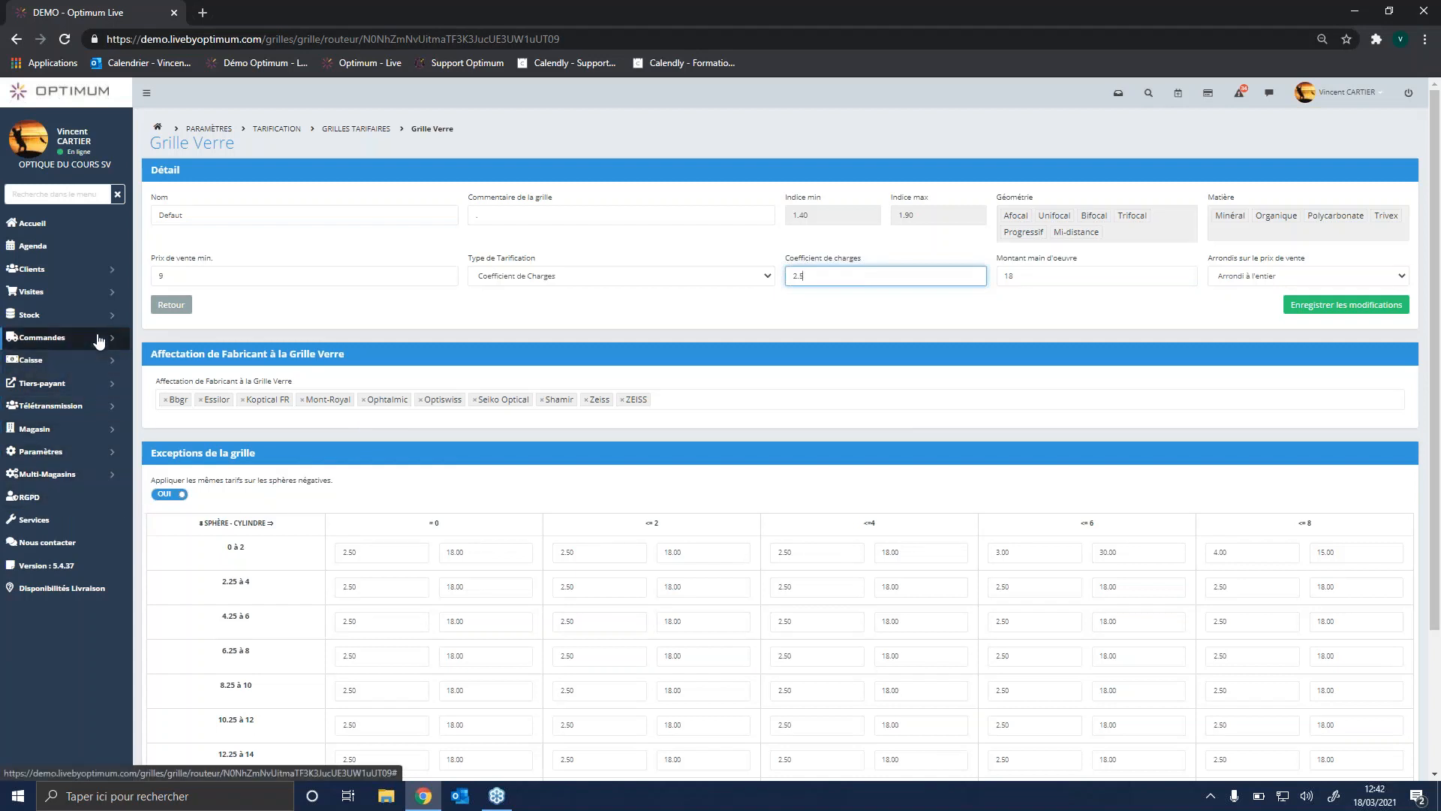
Step: Open the favourite articles (Articles favoris) dashboard in the pricing settings and open its favourite lenses for editing
click(98, 451)
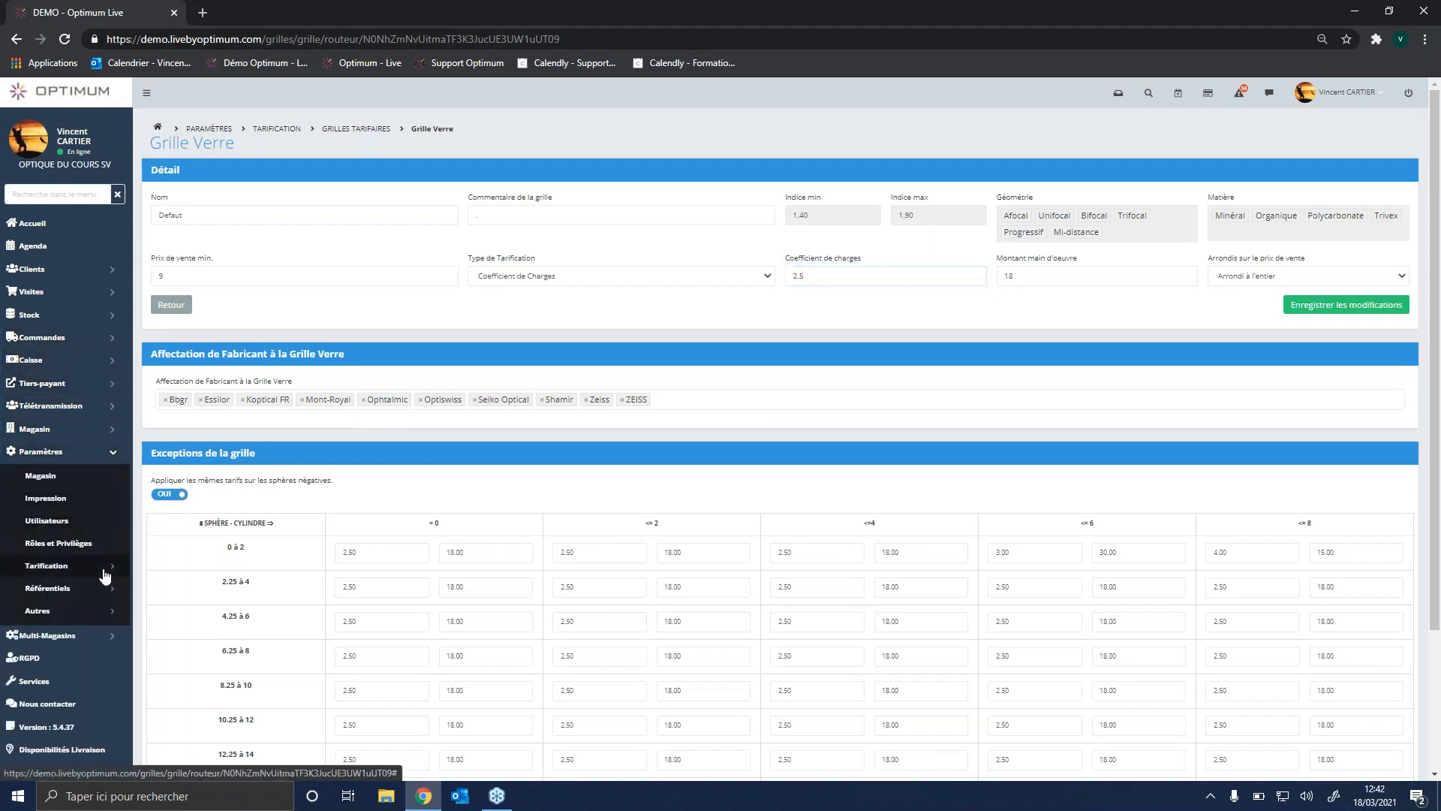
click(105, 573)
scroll(90, 566, down, 1)
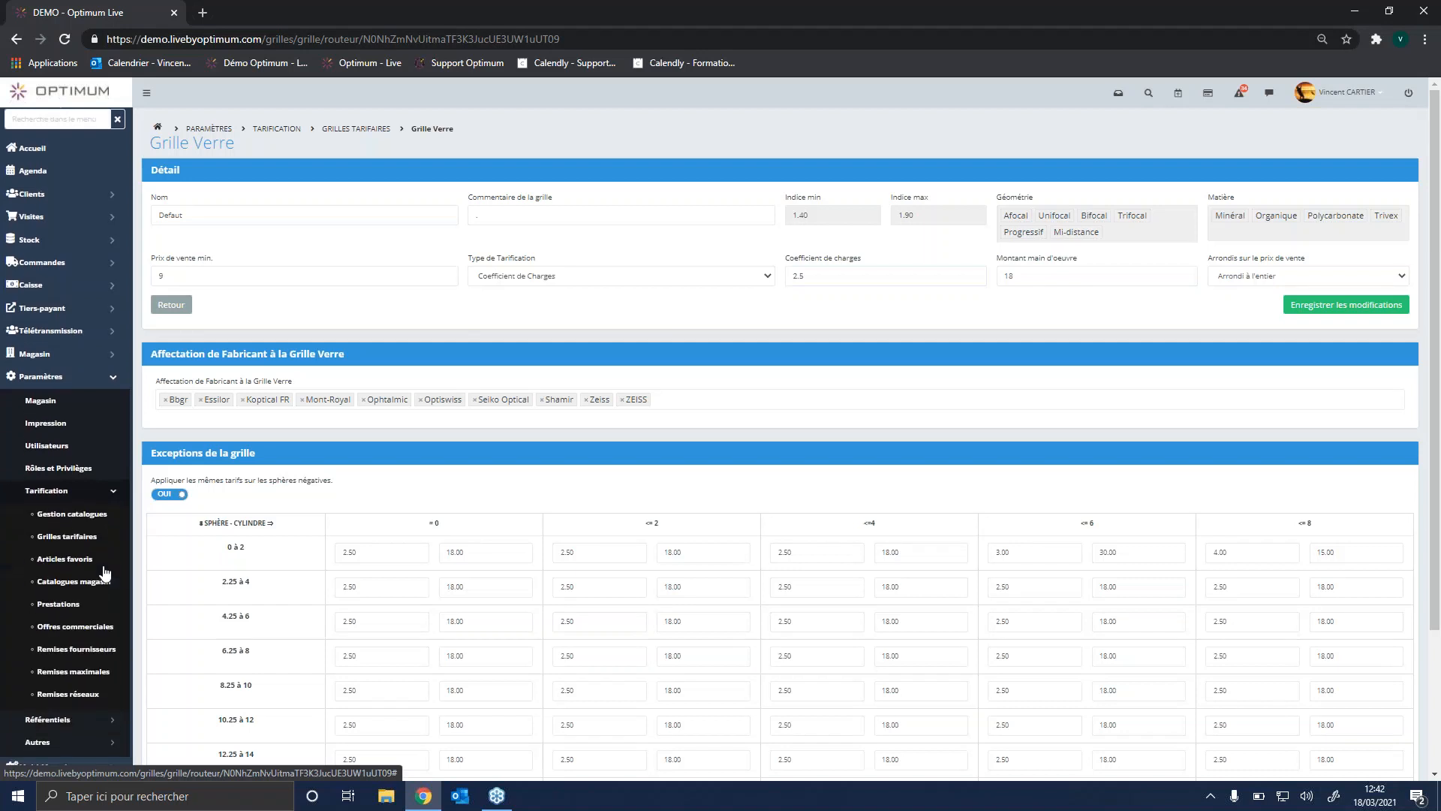
click(85, 560)
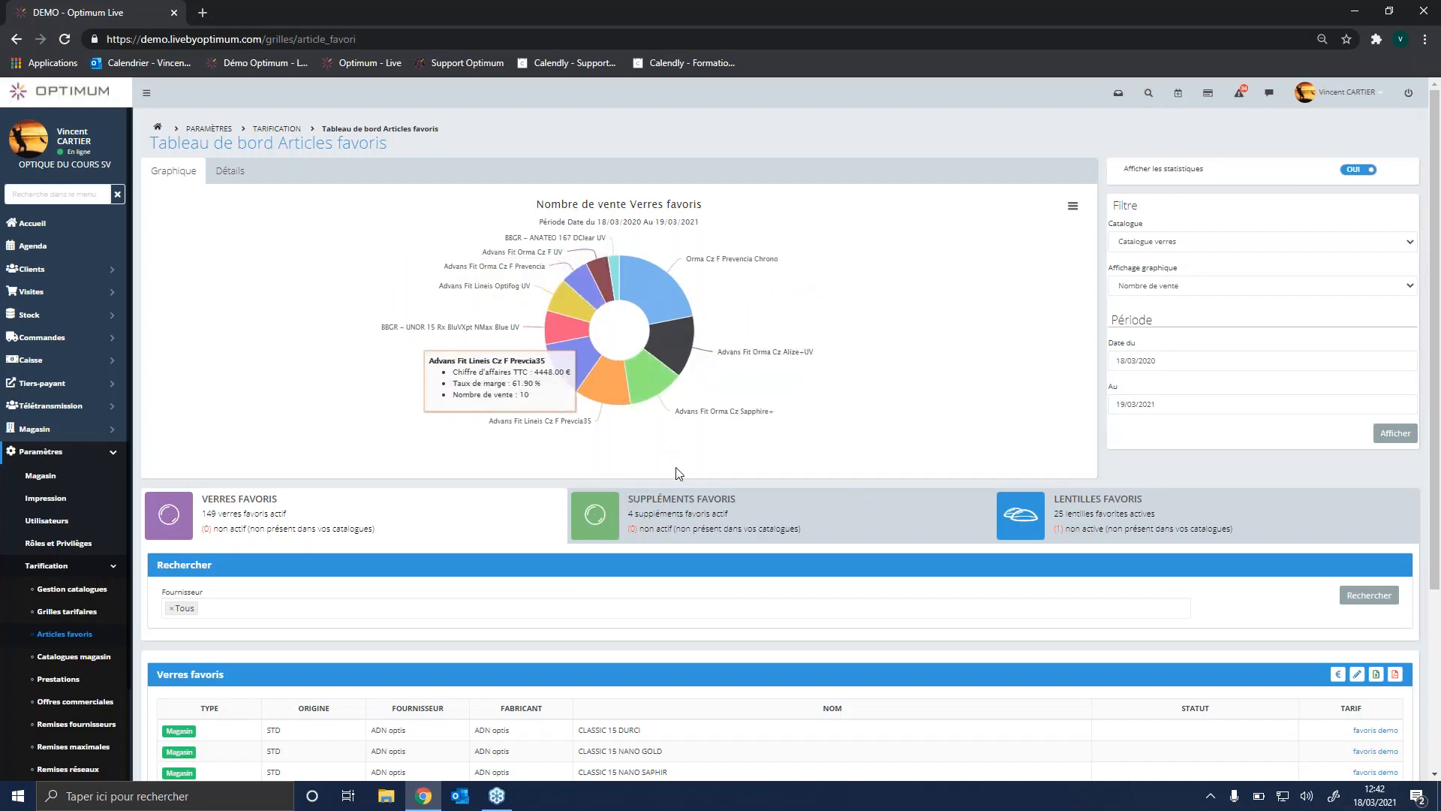
click(1358, 675)
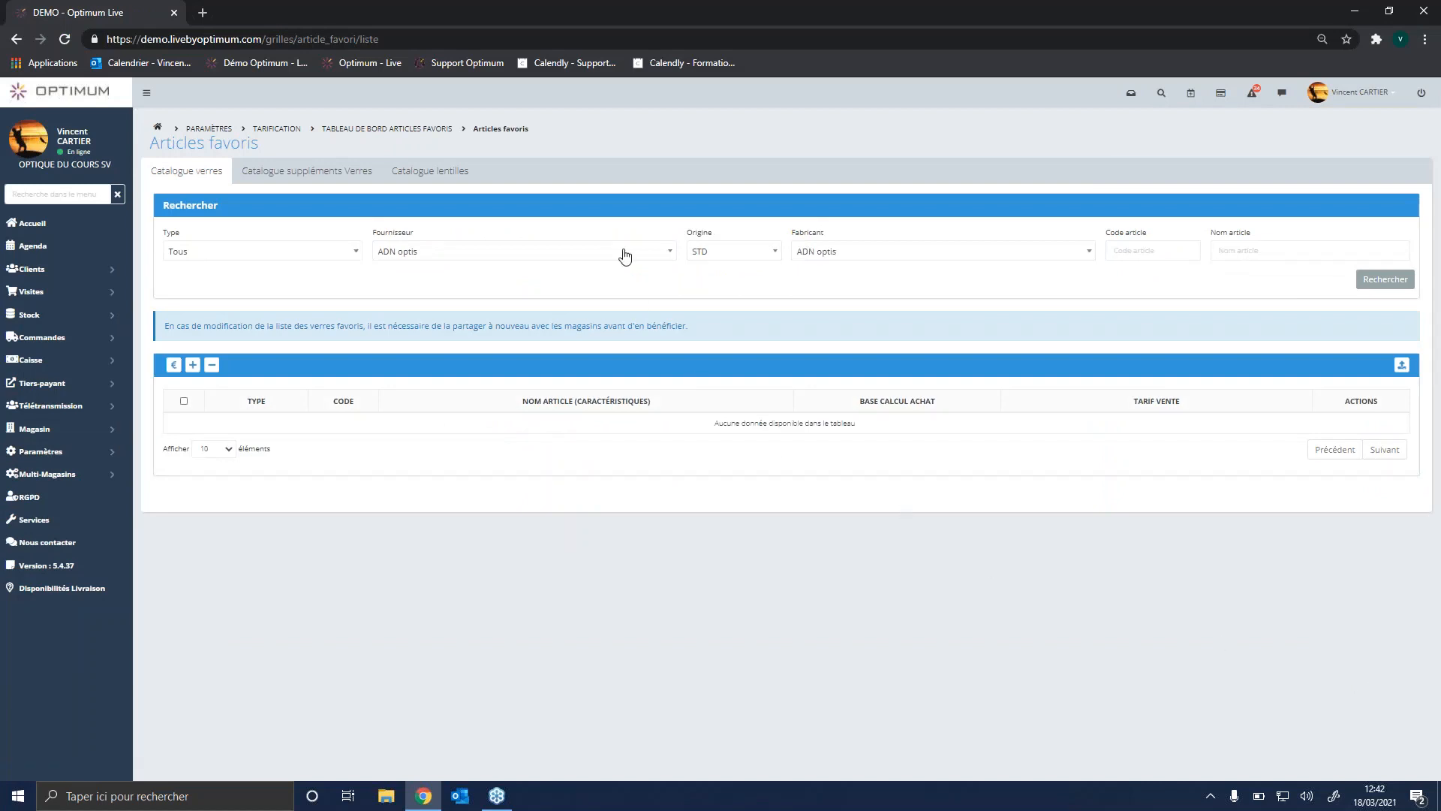
Step: Search the lens catalogue for supplier Novacel with origin STD, and examine the number of results
click(625, 257)
text(NOVA)
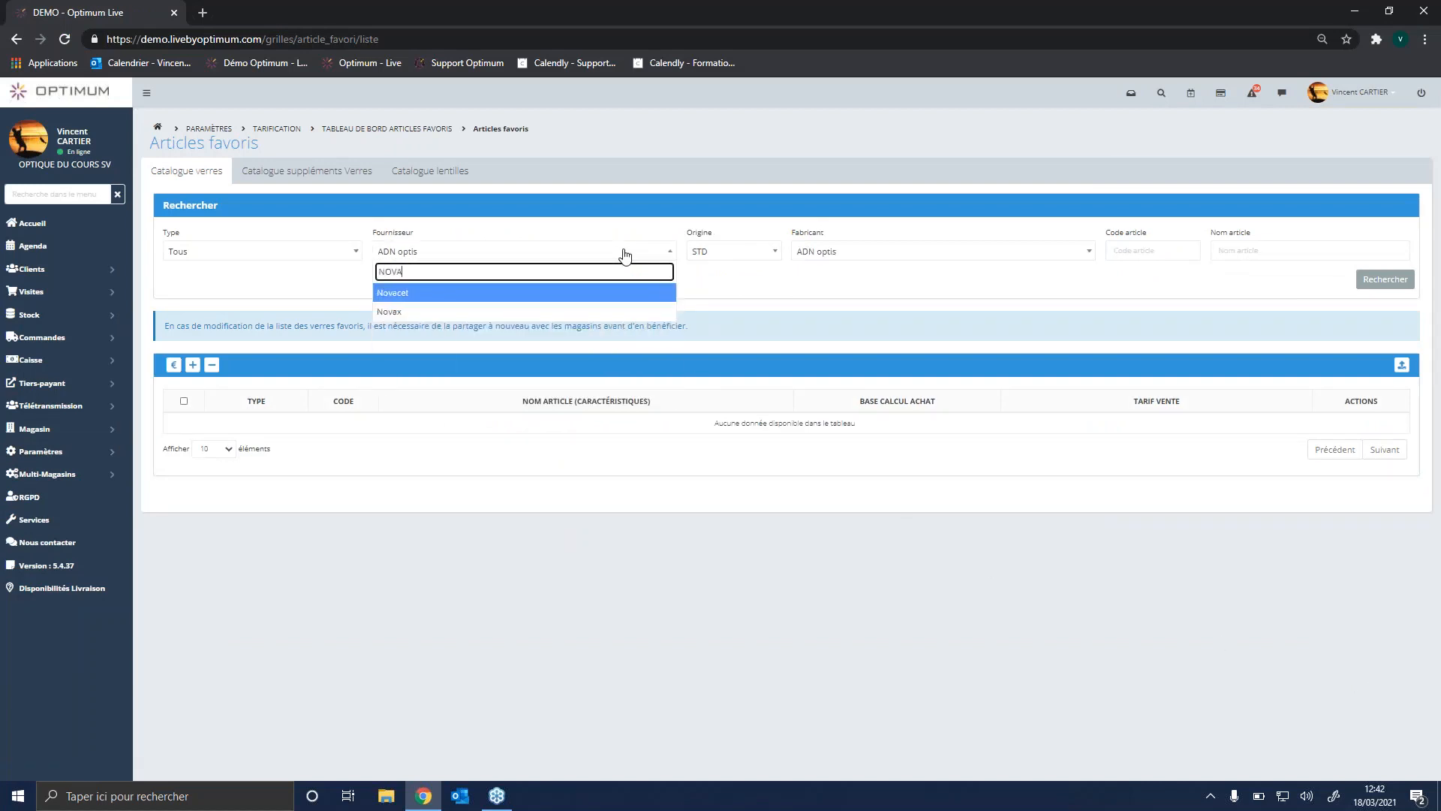
click(620, 292)
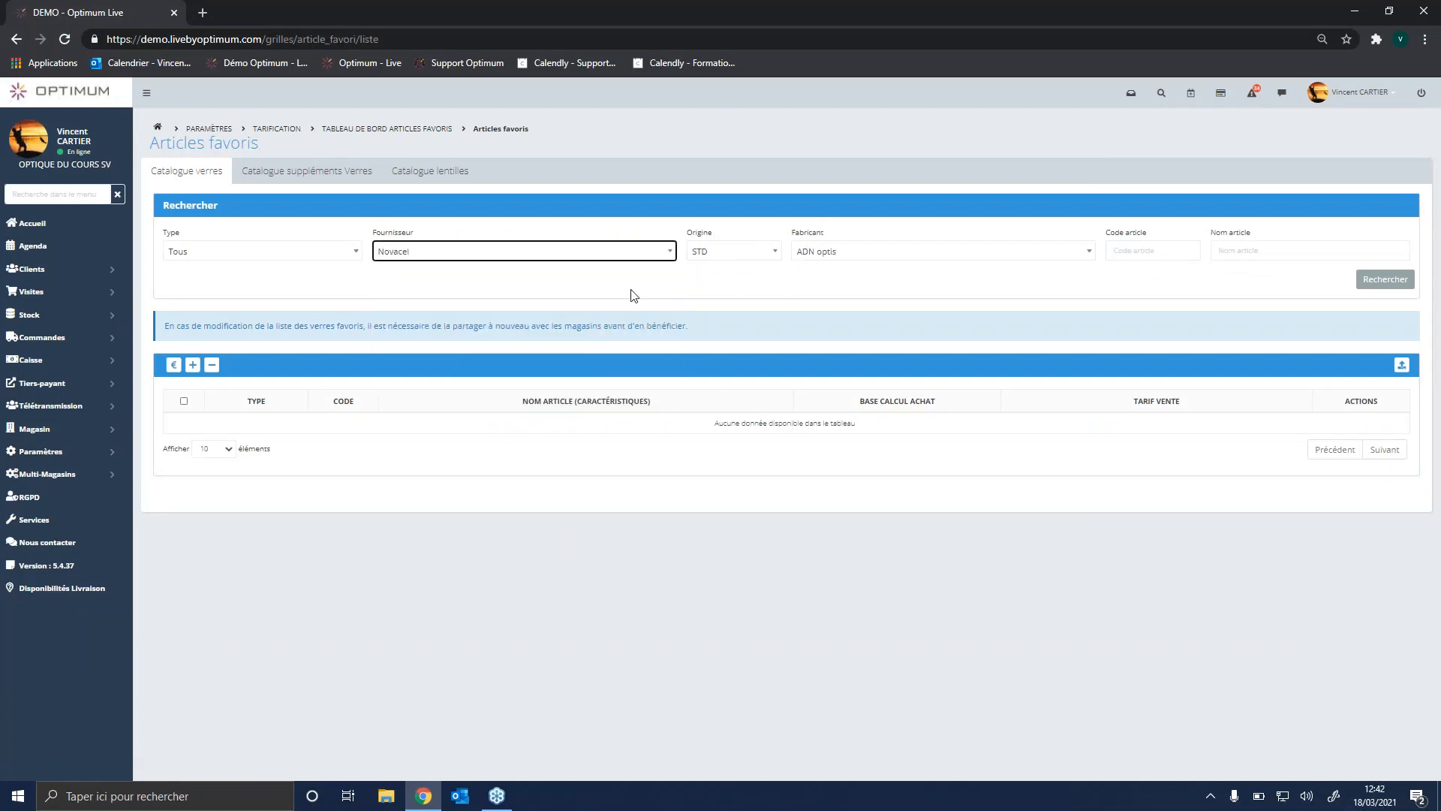
click(755, 259)
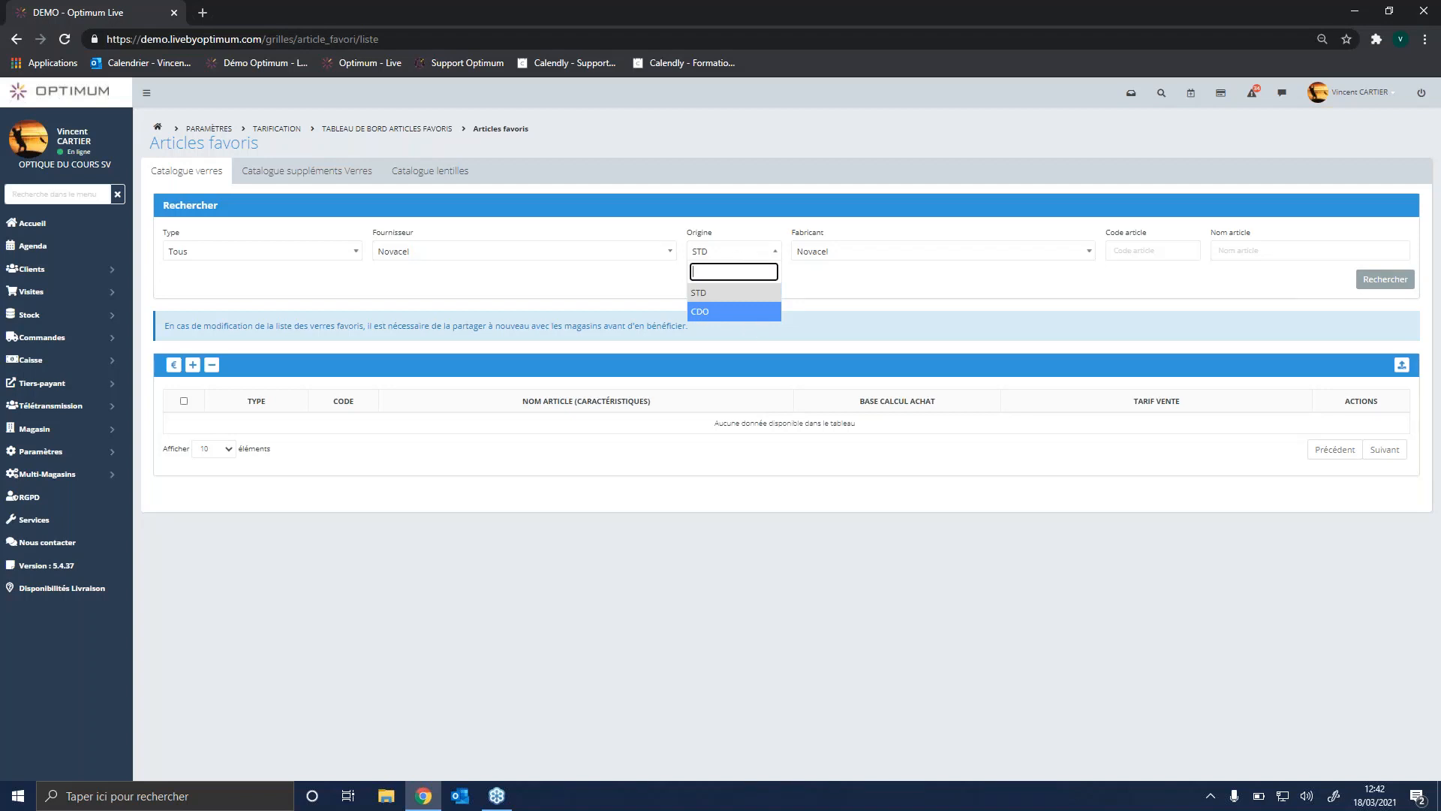
click(863, 292)
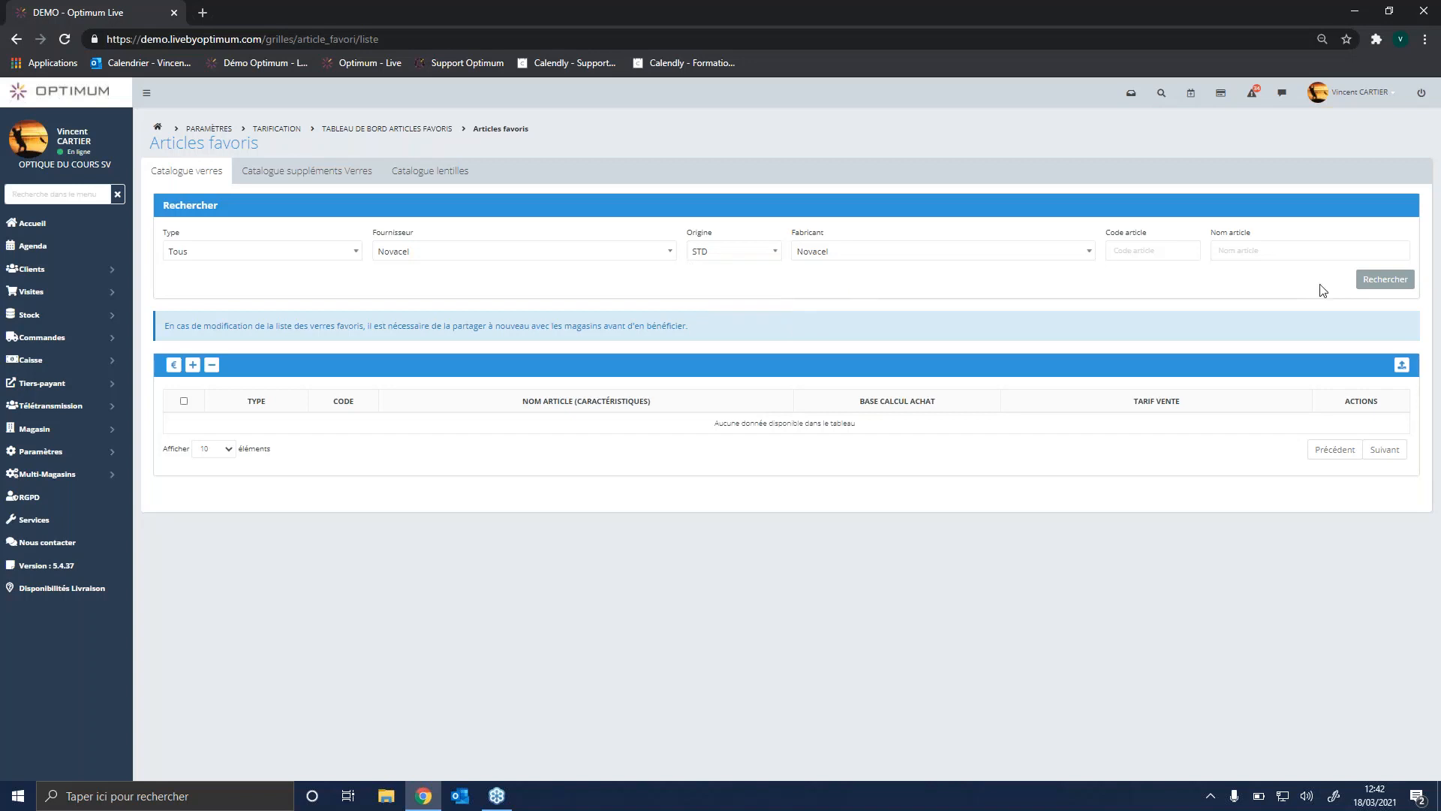
click(1385, 281)
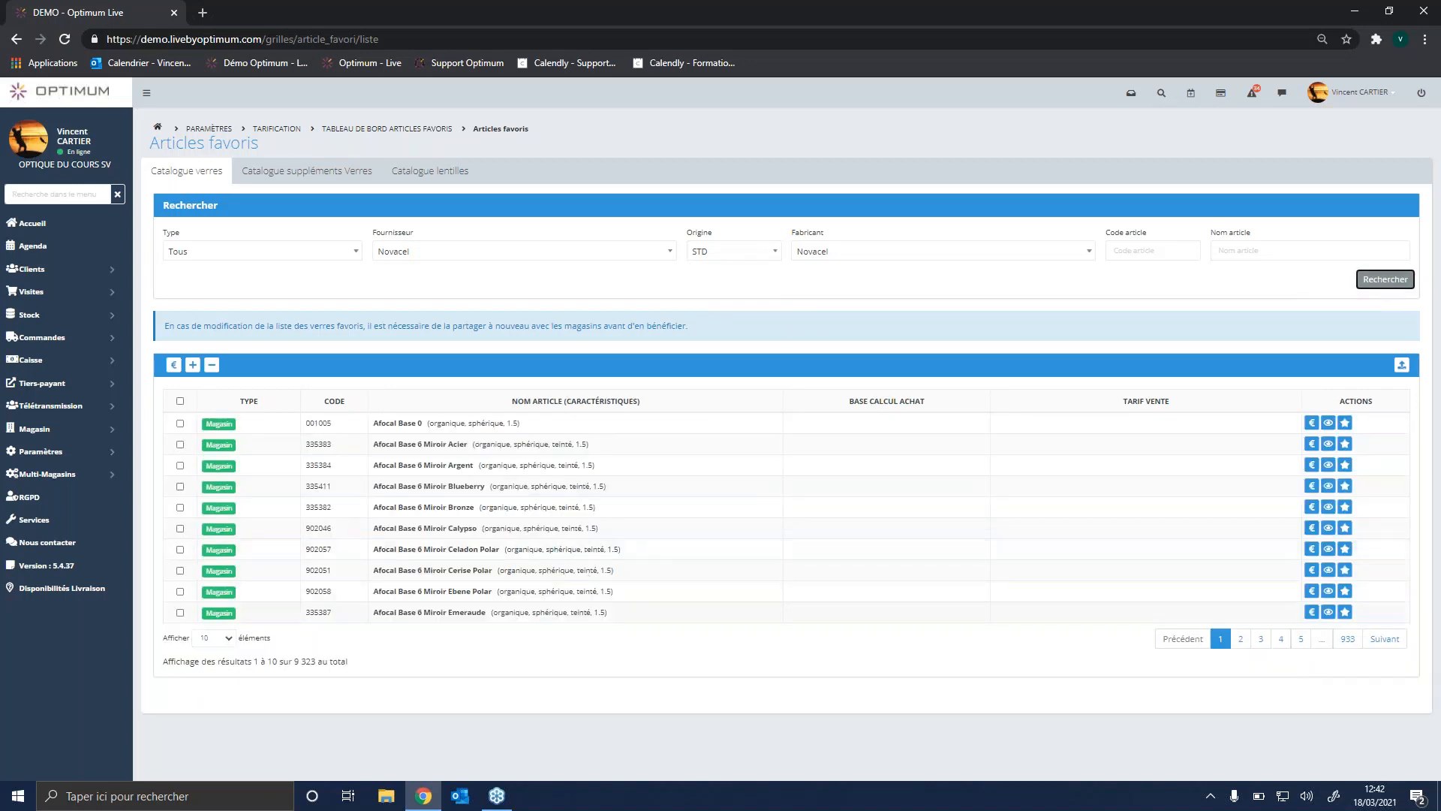
drag(295, 660, 316, 660)
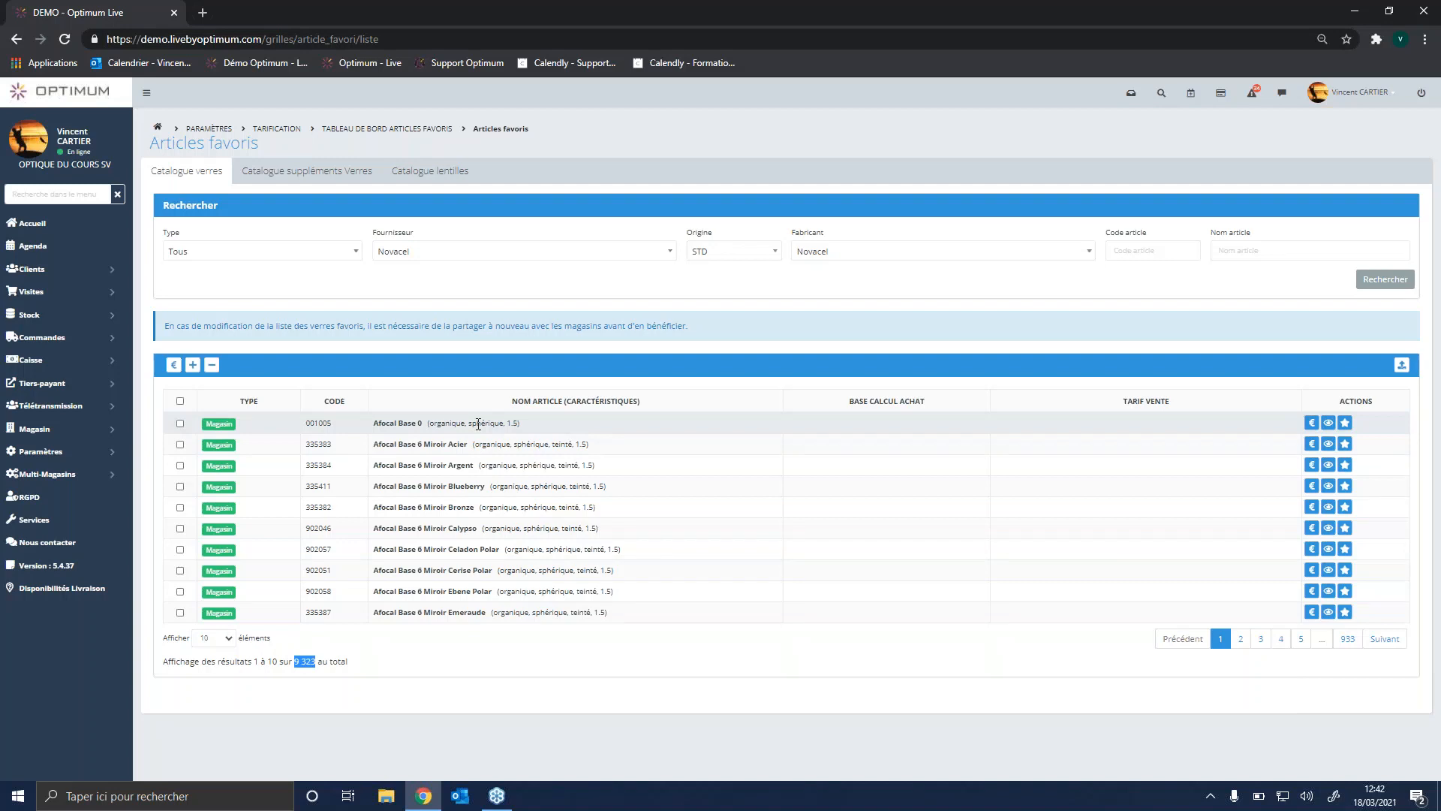
Step: View the price assignment form for Afocal Base 0, and mark Afocal Base 0 and Afocal Base 6 Miroir Bronze as favourites
click(1311, 424)
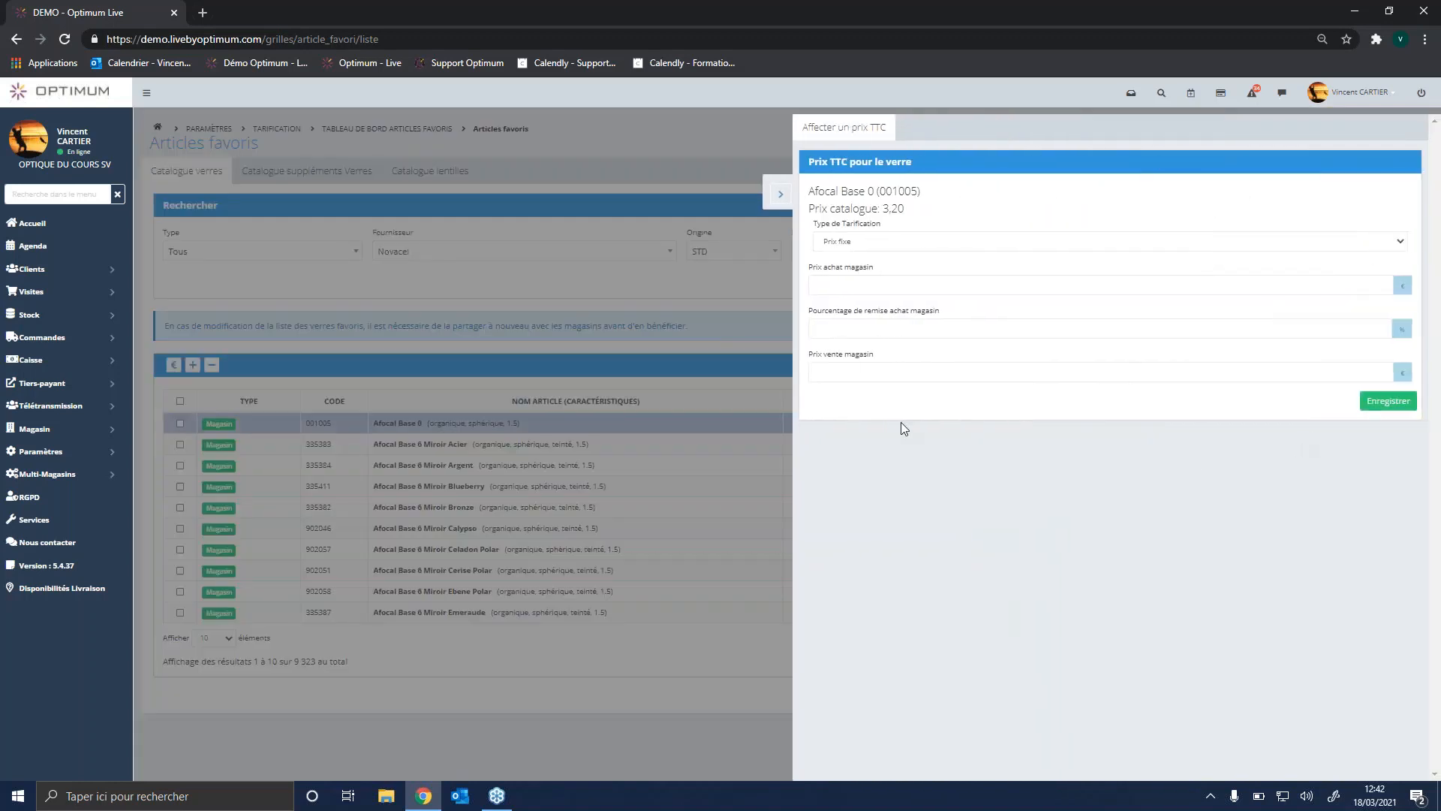
click(854, 375)
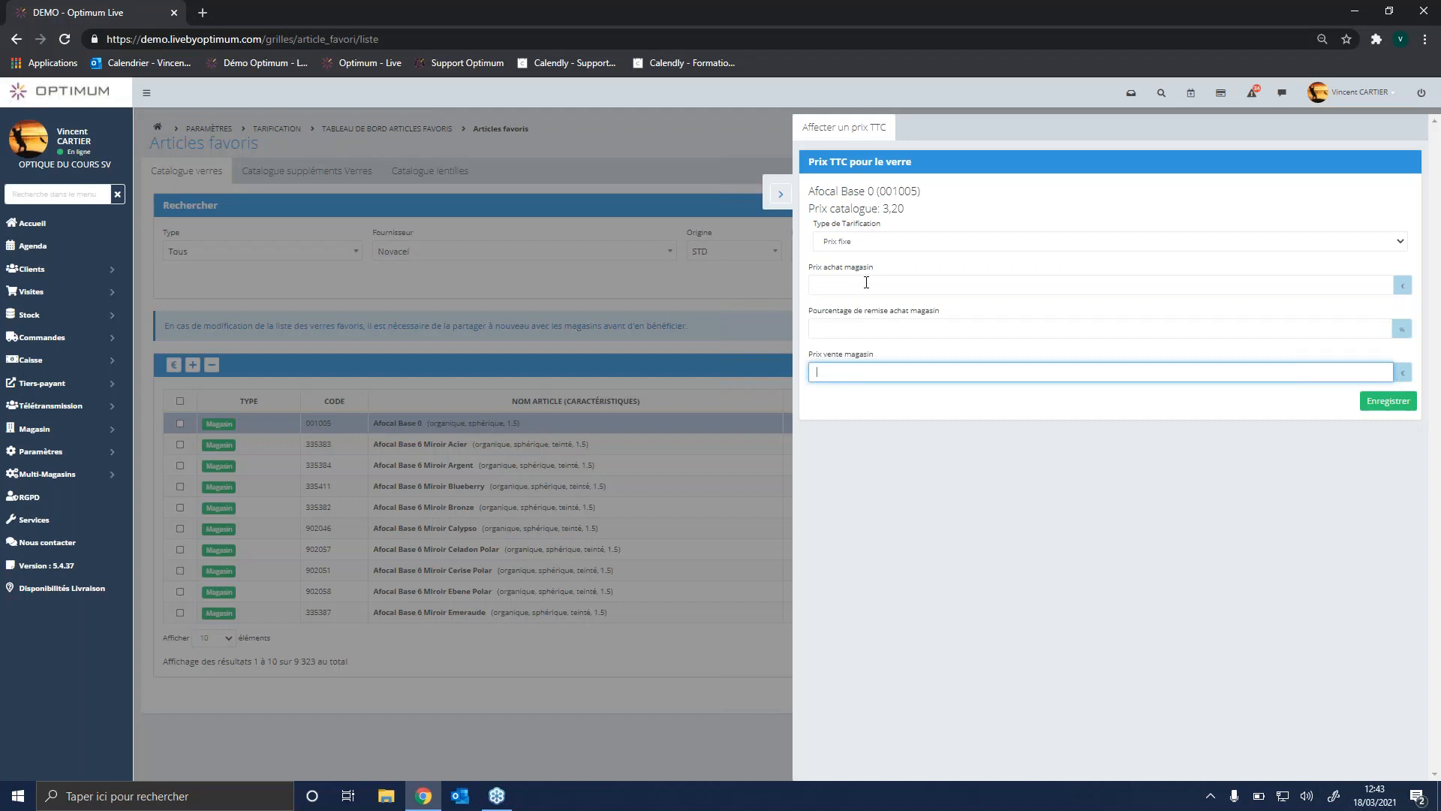
click(780, 194)
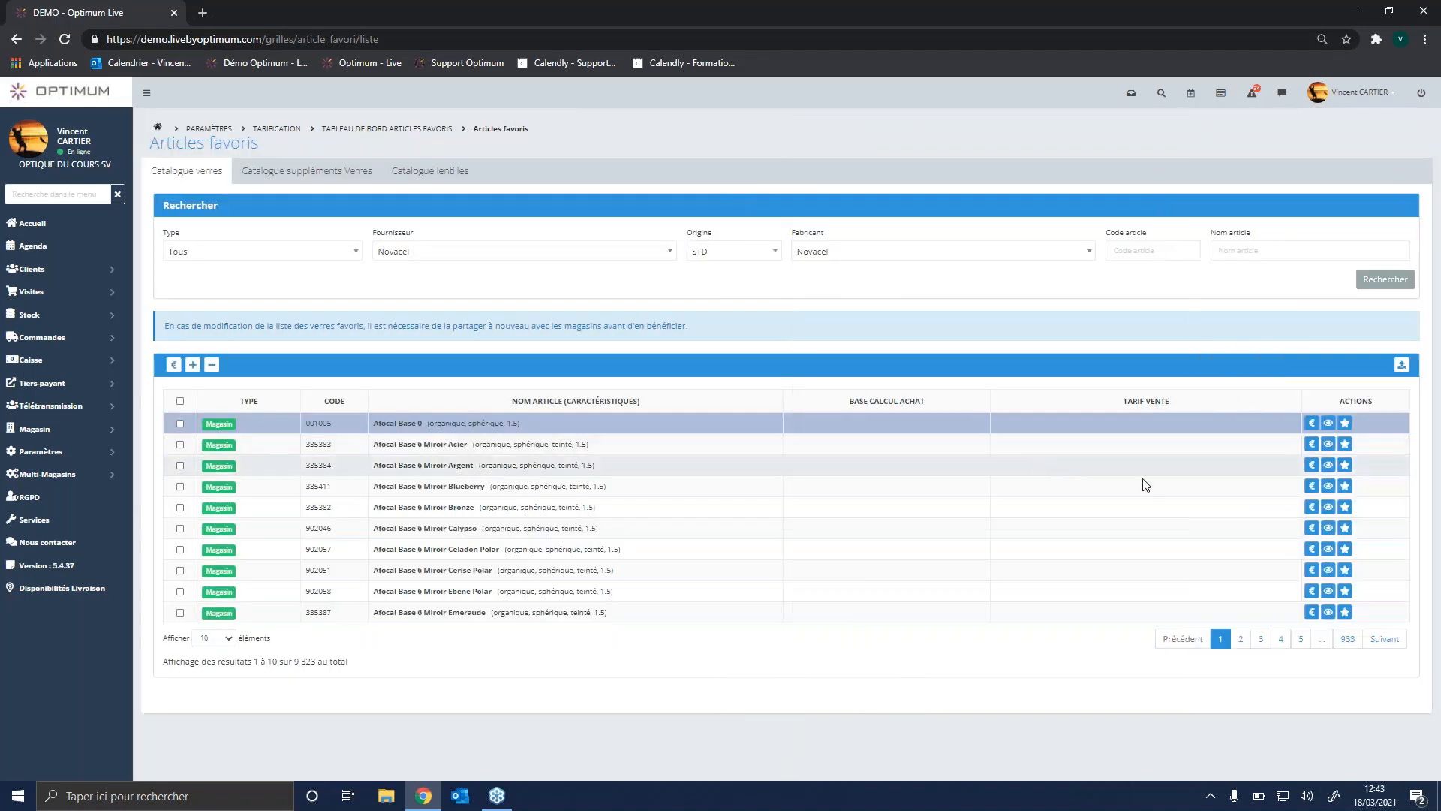
click(1346, 424)
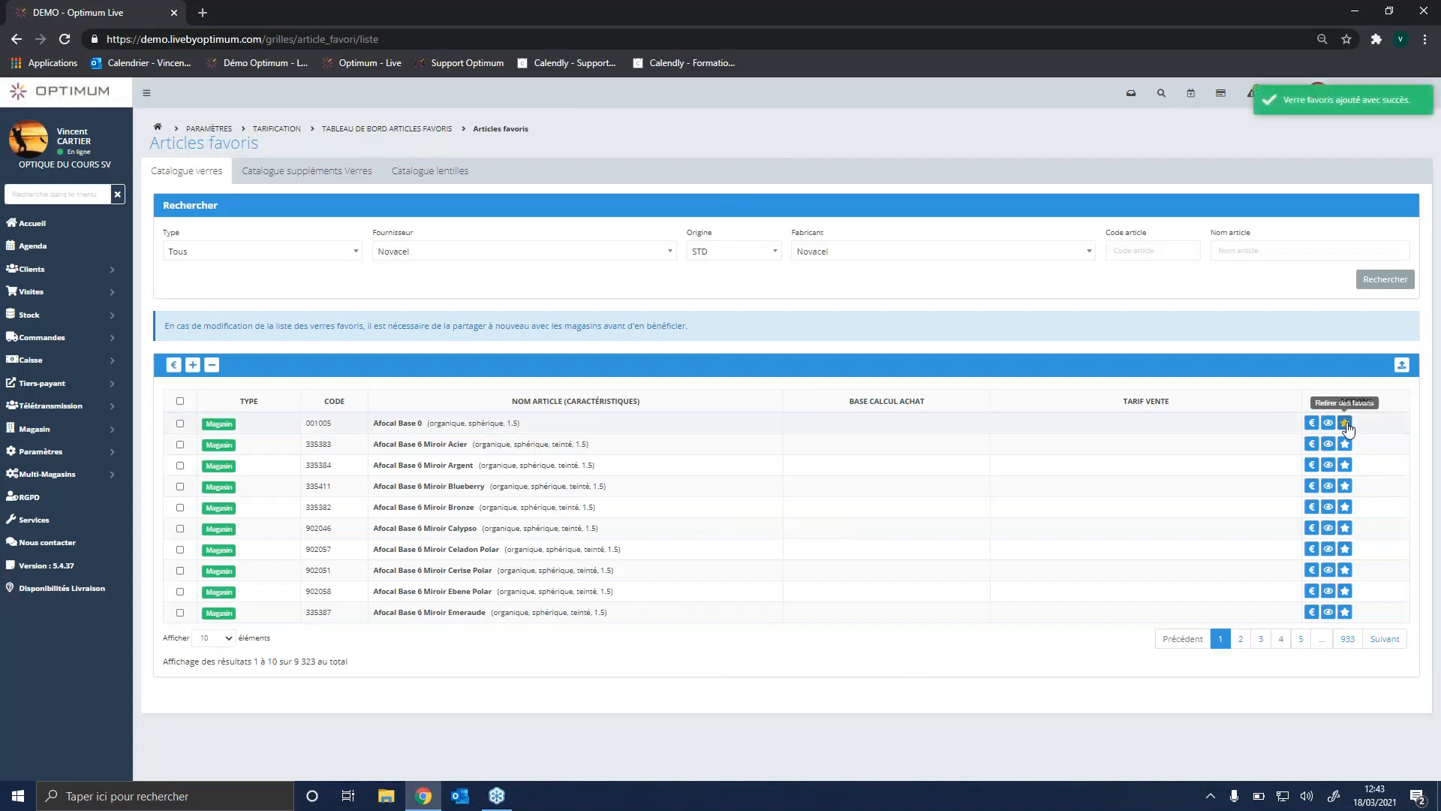
click(1347, 508)
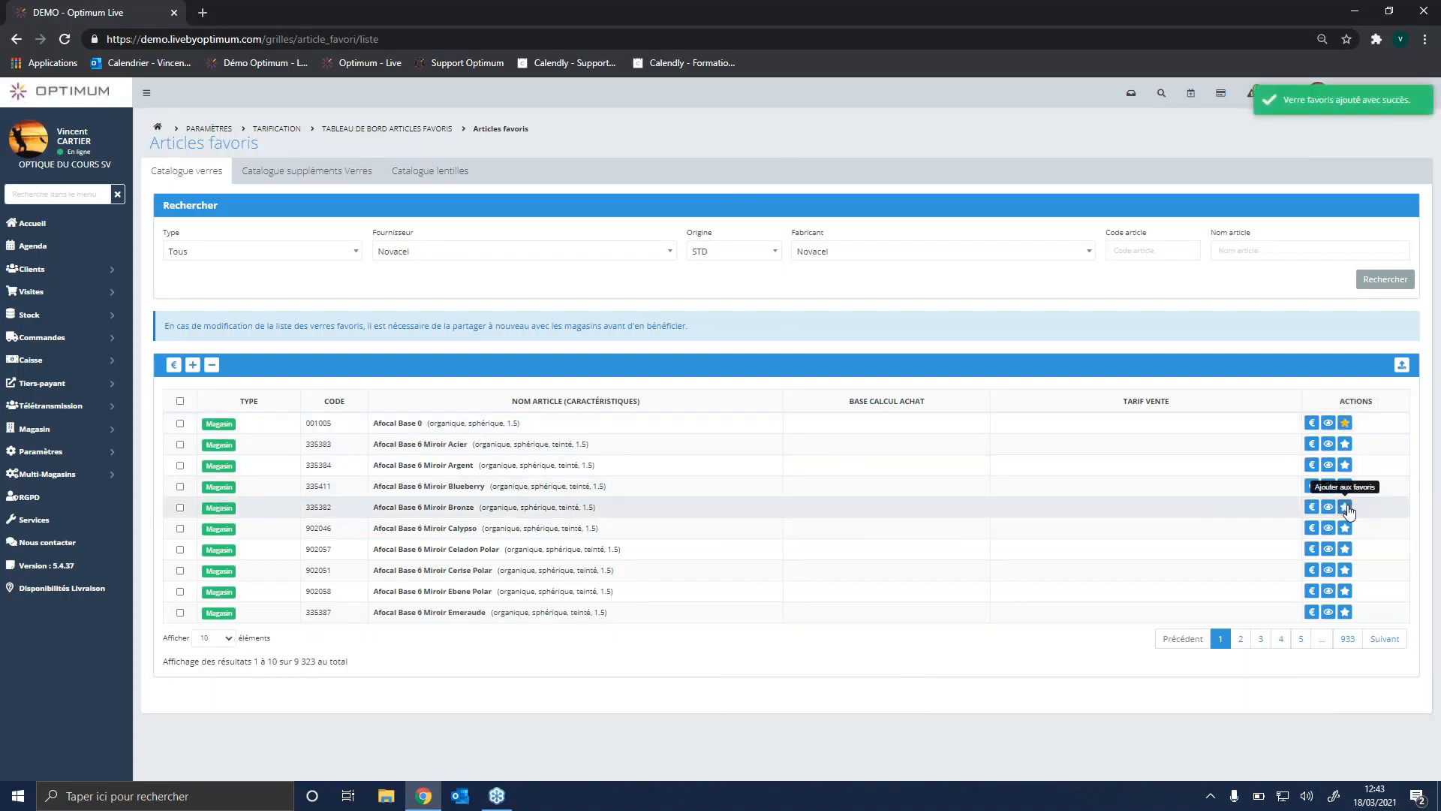
Step: Search the Novacel lens catalogue for articles named BLUE OPALIS
click(1251, 250)
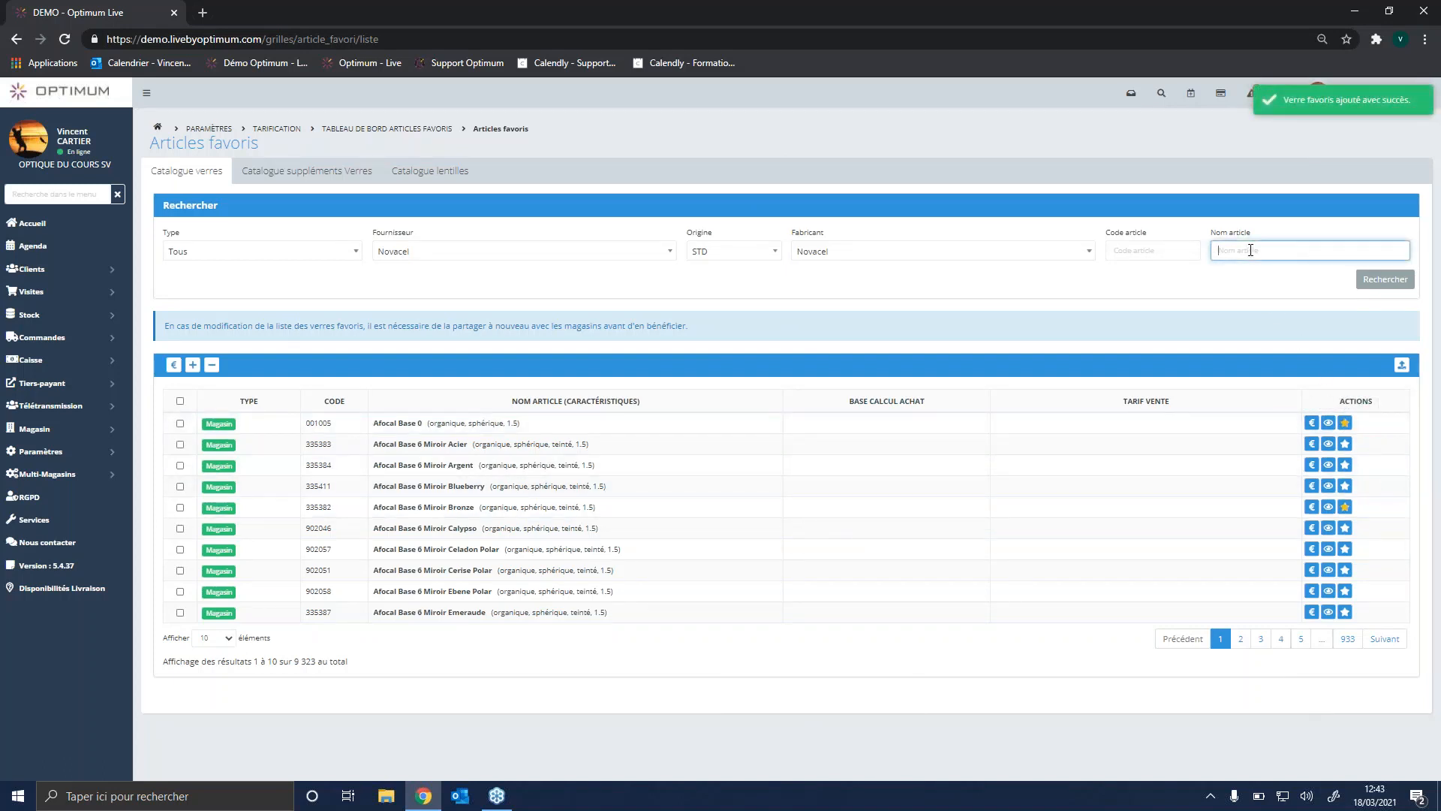
text(BL)
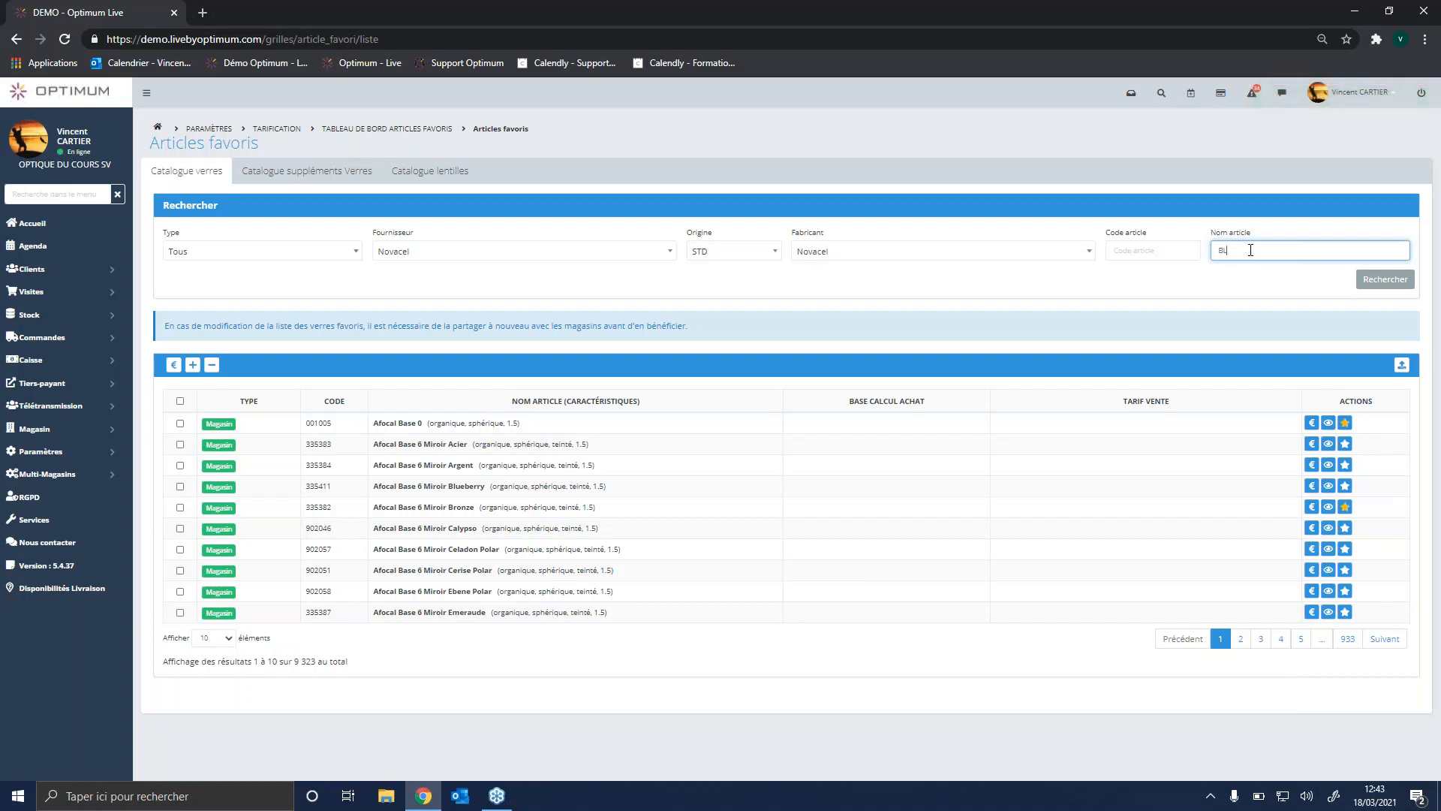
text(UE OPALIS)
click(1387, 284)
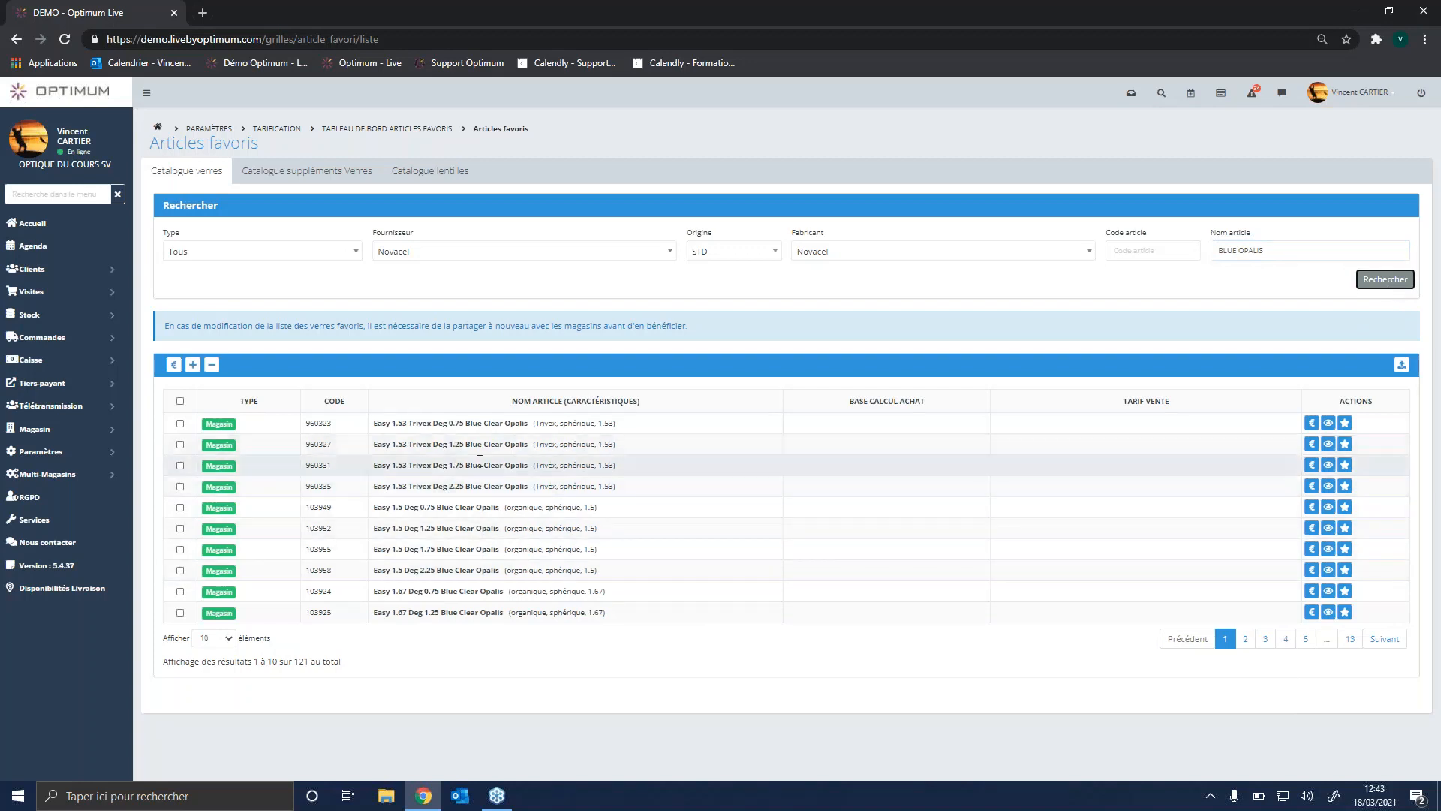
Step: Try to narrow the article name search to BLUE OPALIS UV, and return it to BLUE OPALIS
click(1286, 253)
text(UV)
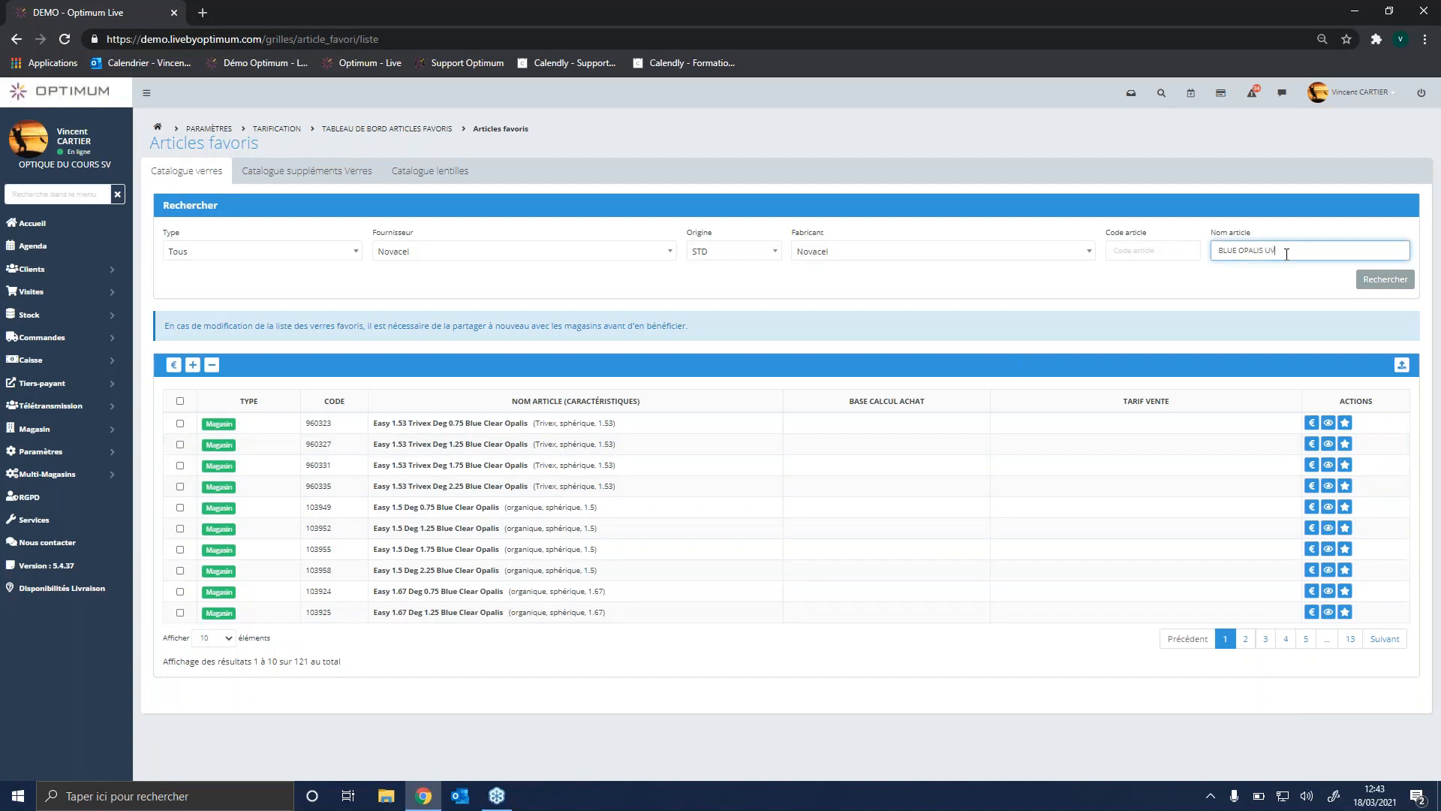
click(1386, 279)
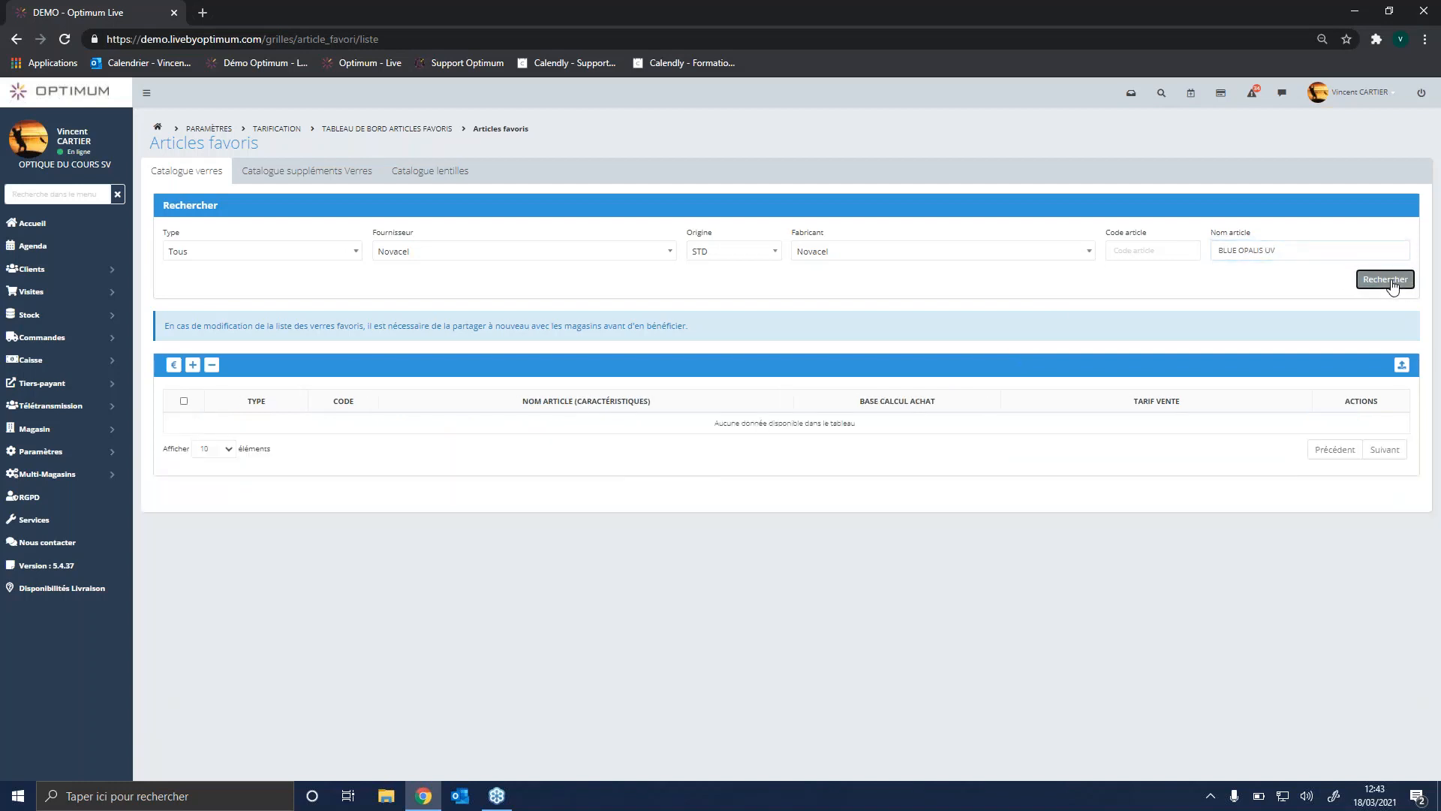
click(1331, 251)
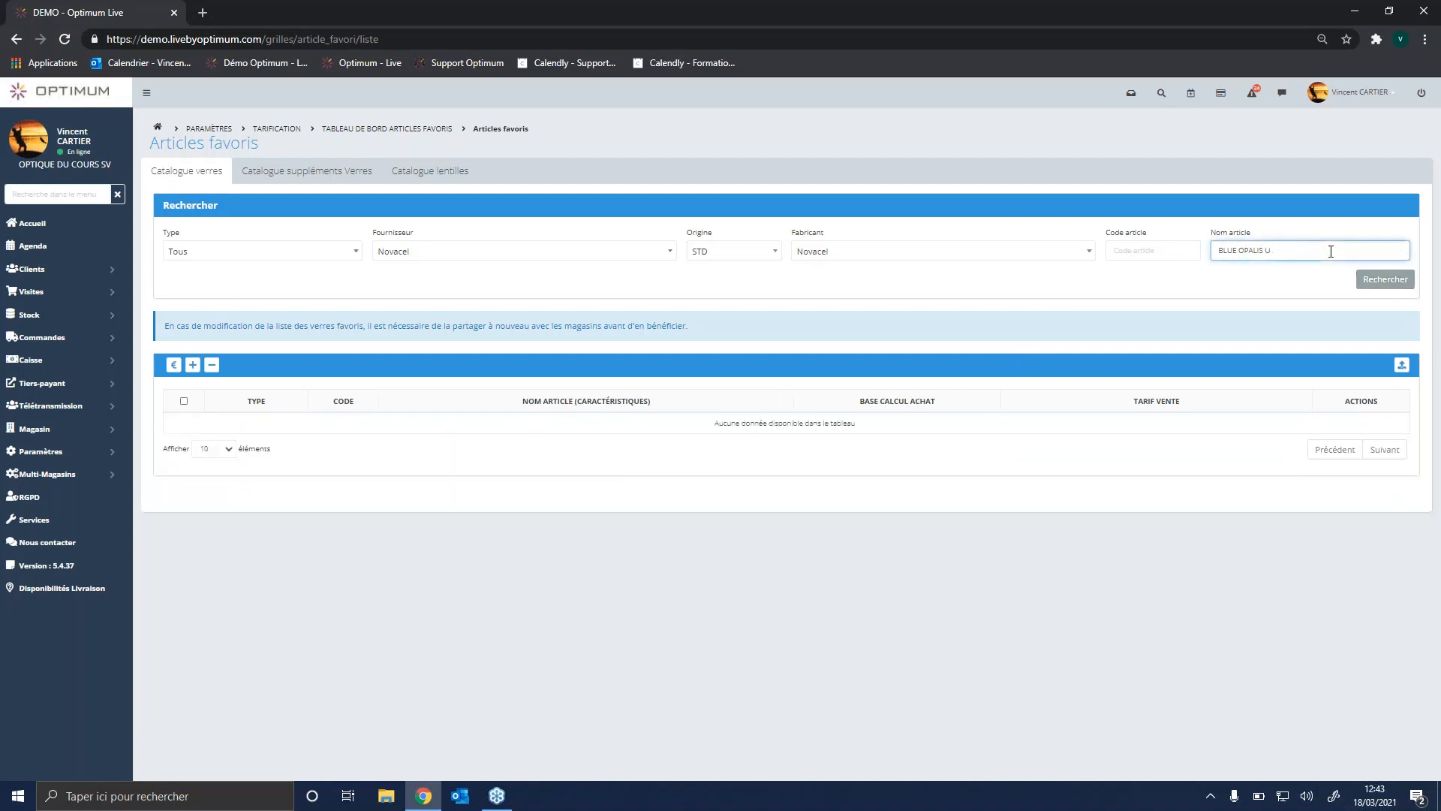
click(1373, 279)
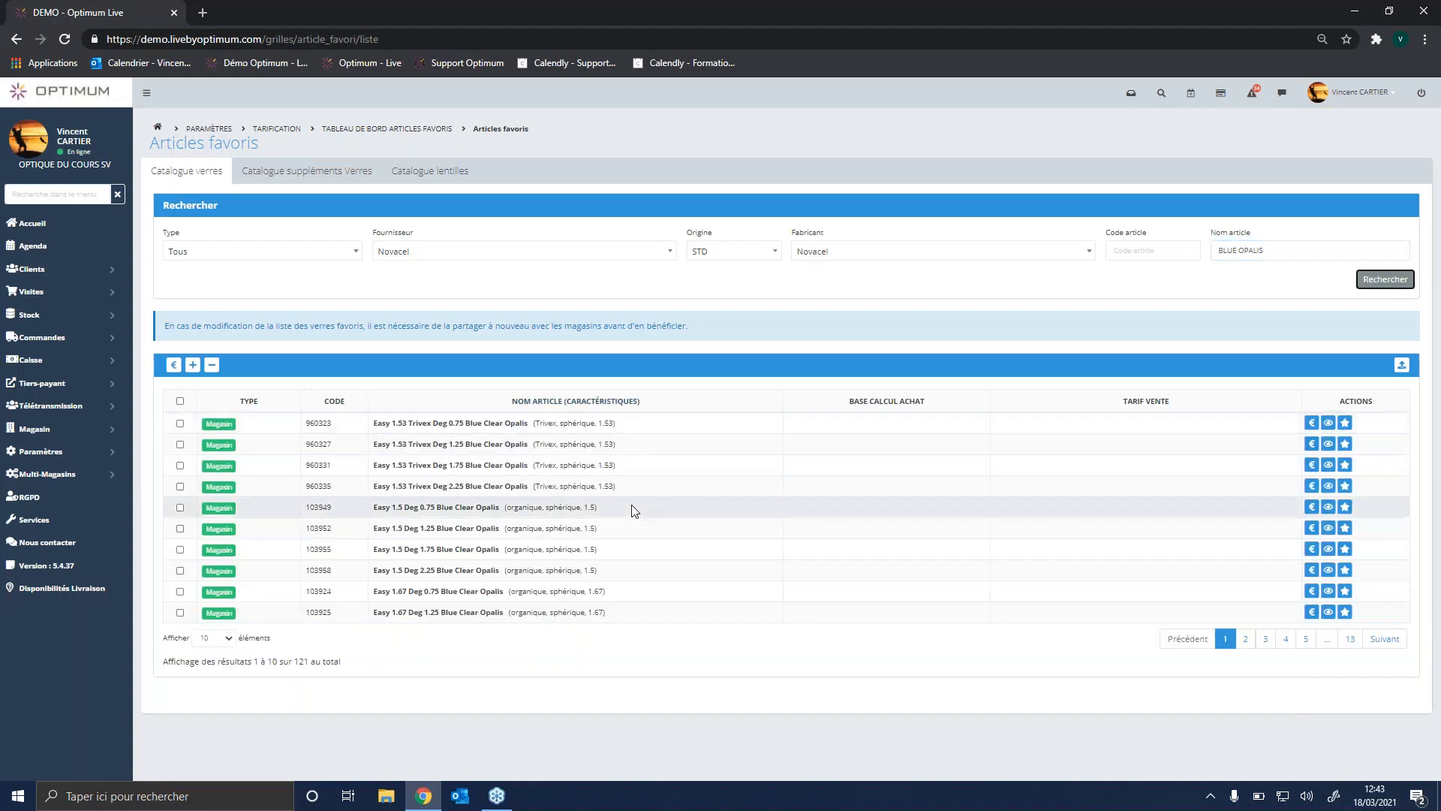
Step: Select all the listed BLUE OPALIS lenses and examine the form for assigning them a common price, leaving it unsaved
click(180, 401)
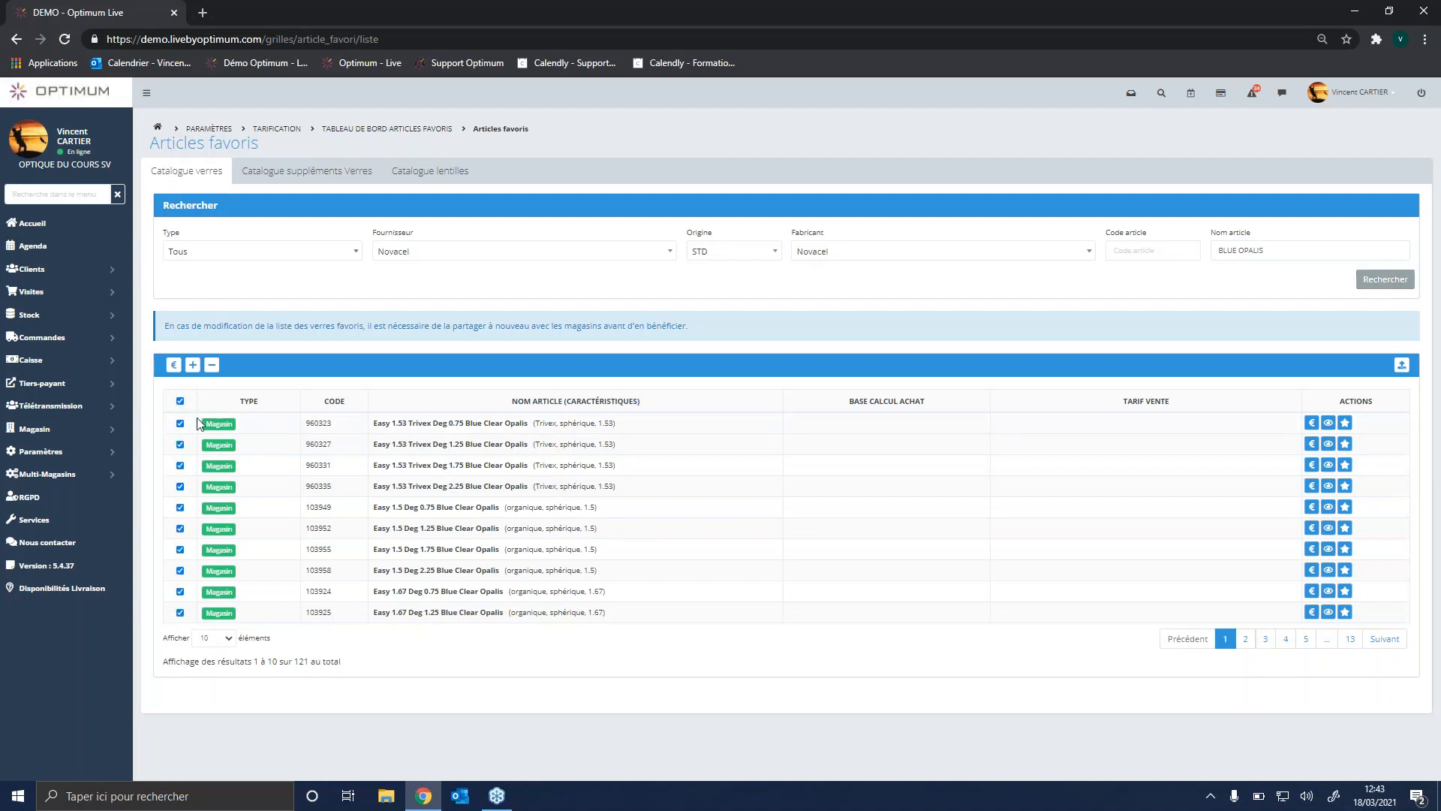
click(174, 366)
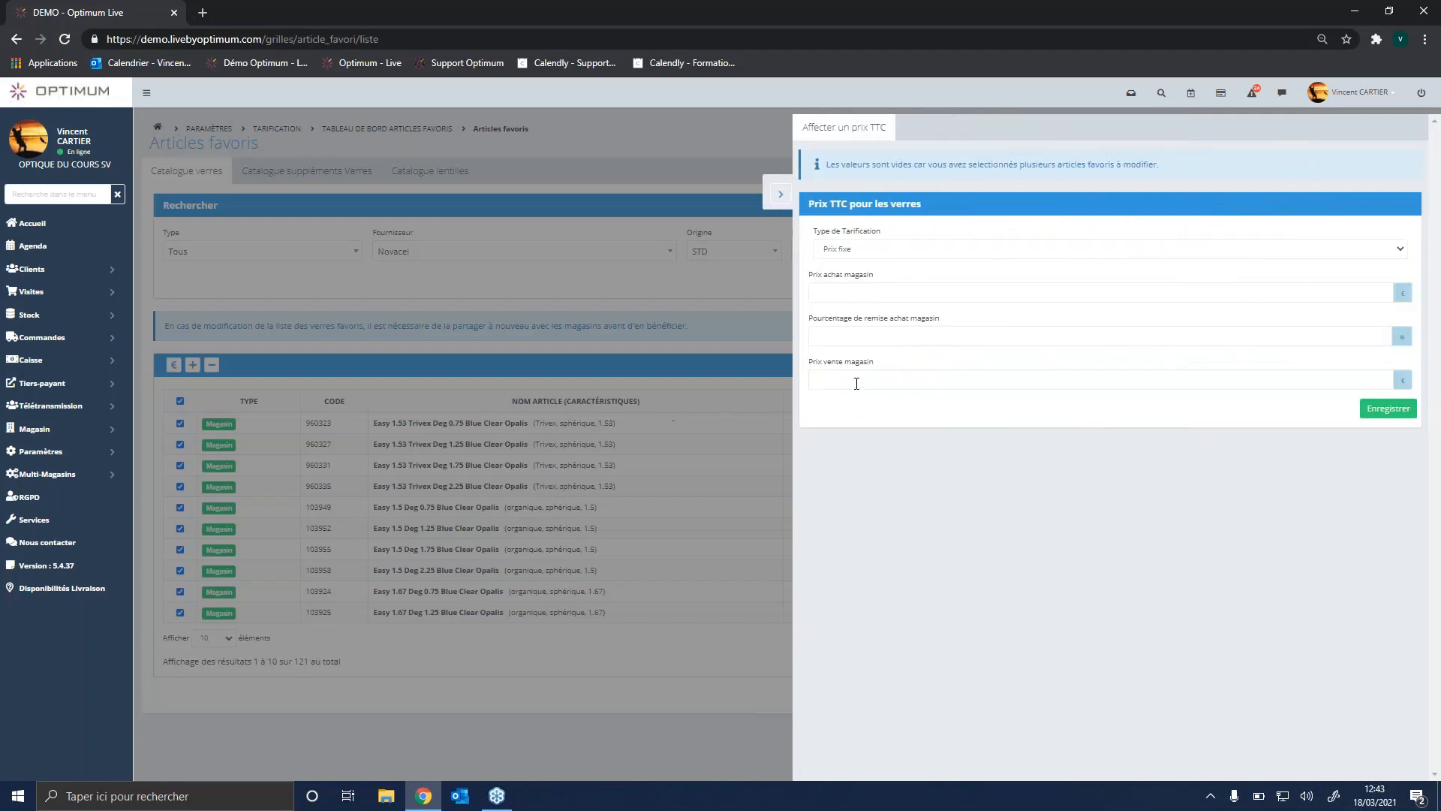
click(856, 381)
click(781, 201)
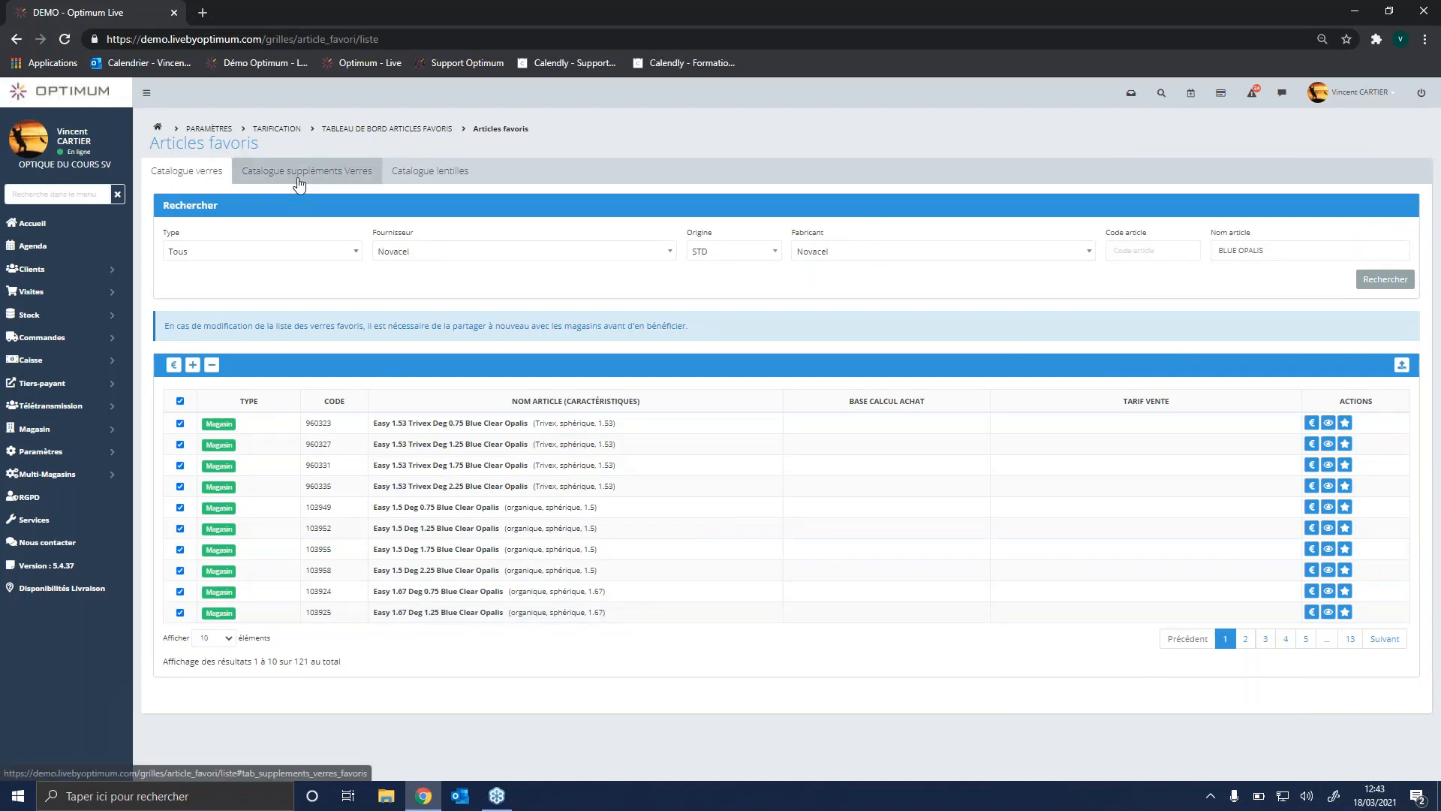
Step: Open the contact lens catalogue of the favourite articles and choose Novacel as the supplier filter
click(426, 183)
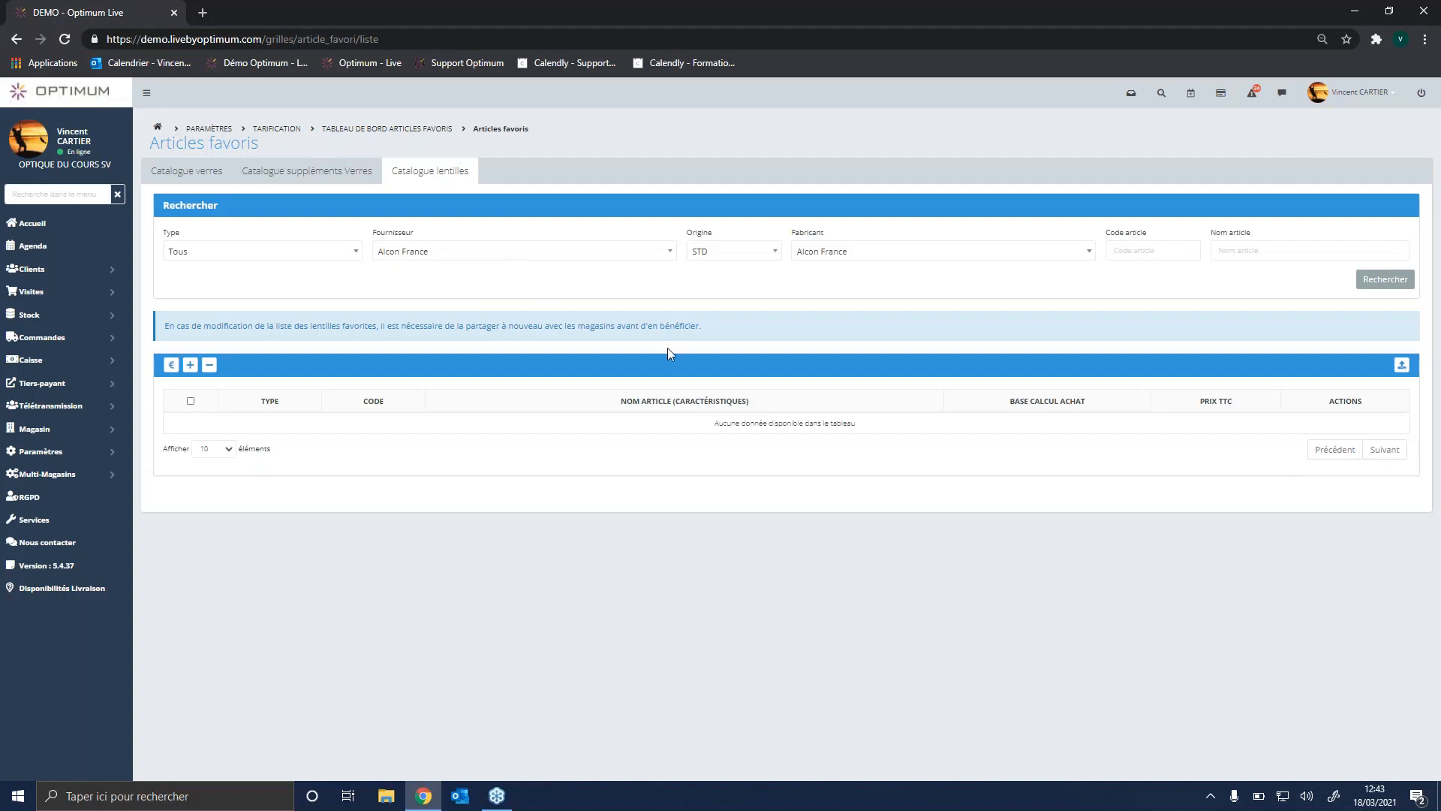
click(612, 256)
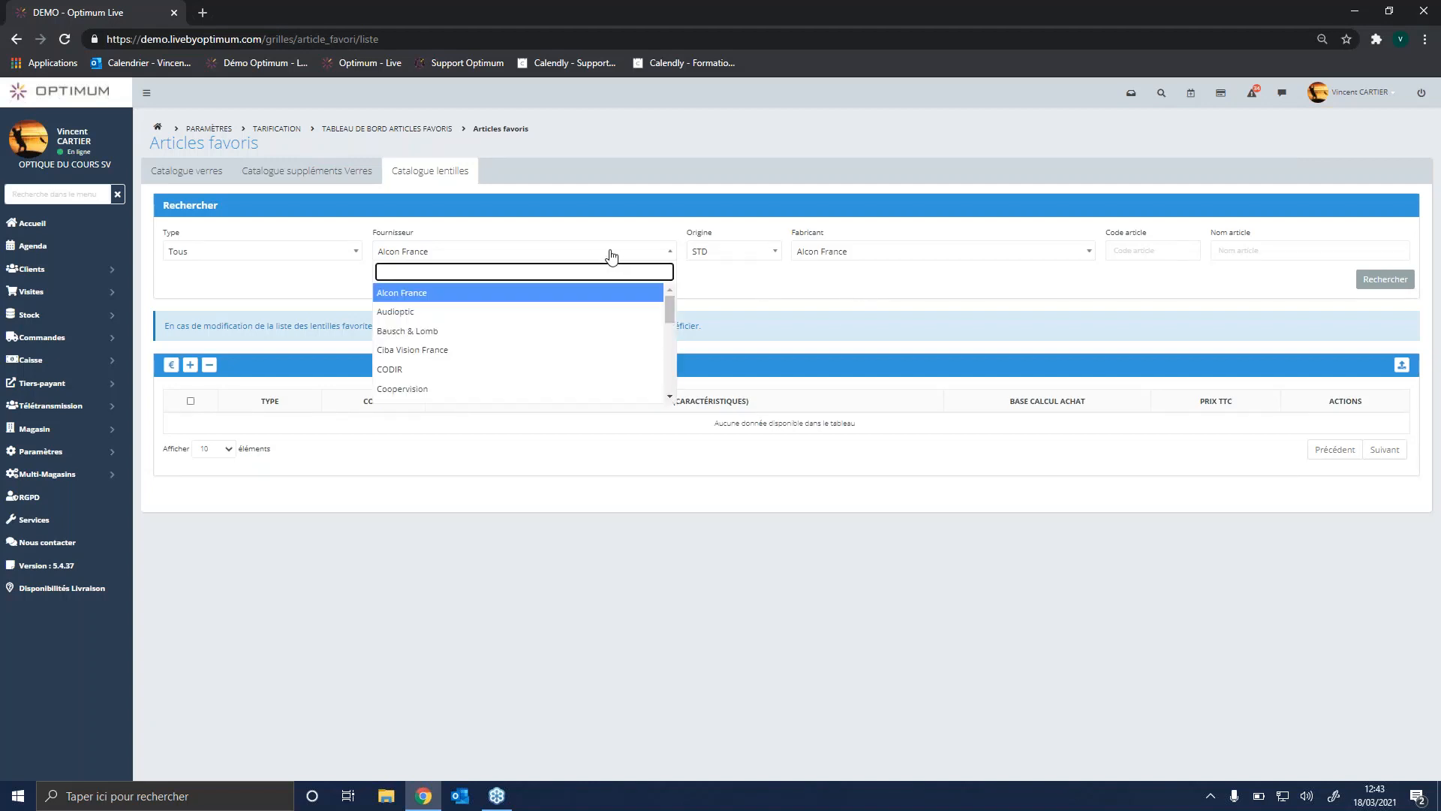
text(NOVA)
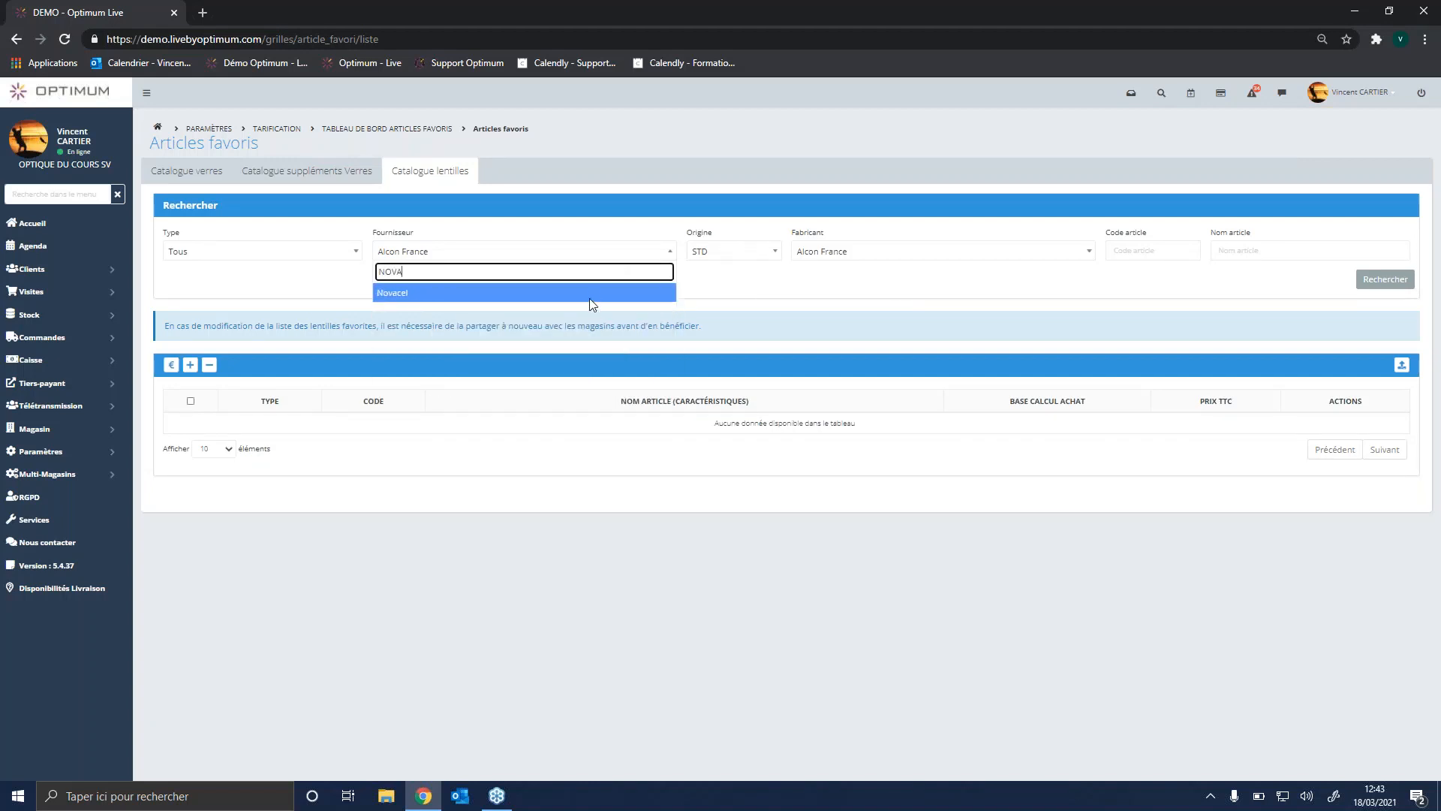
click(590, 300)
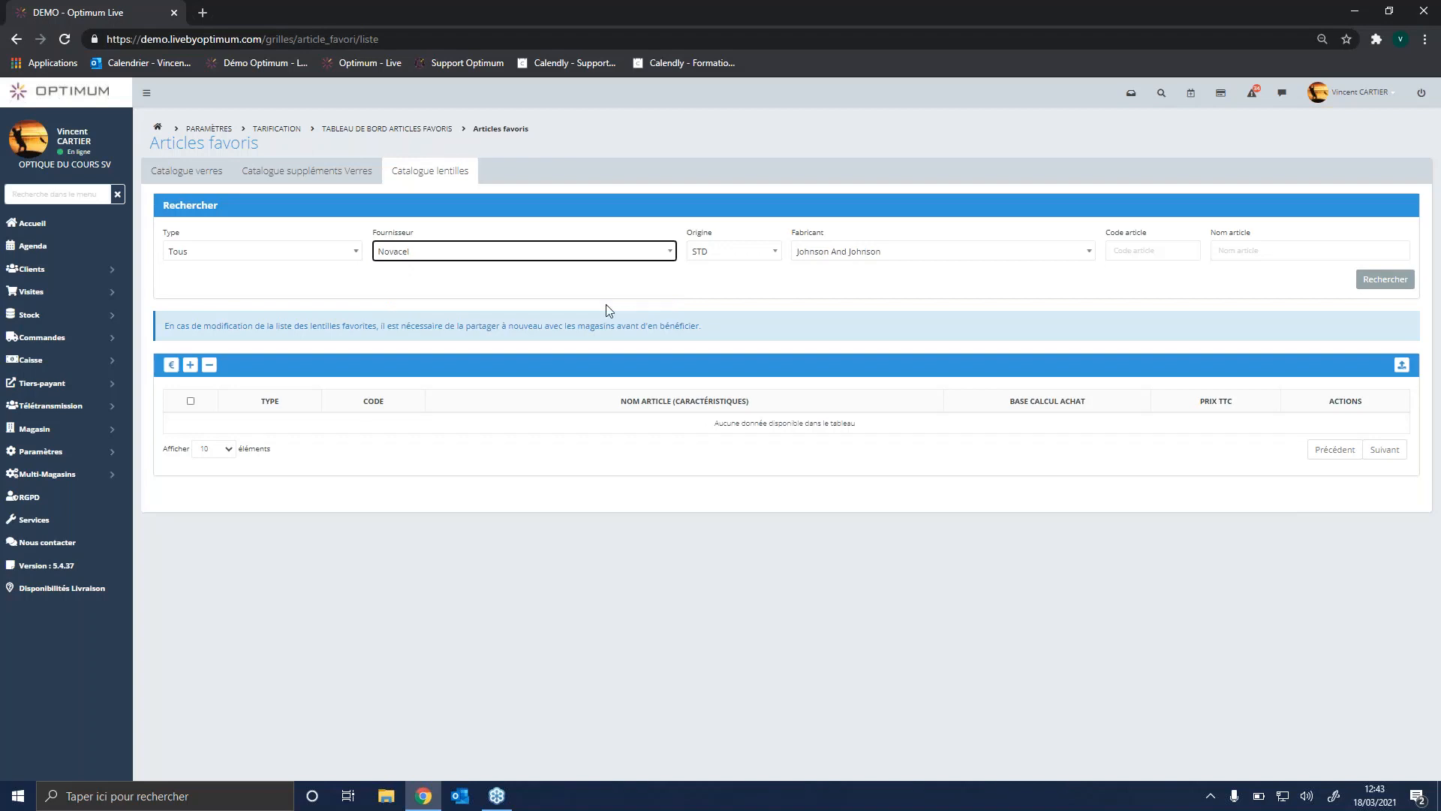
Step: Search the Novacel contact lens catalogue for articles made by Coopervision
click(1087, 255)
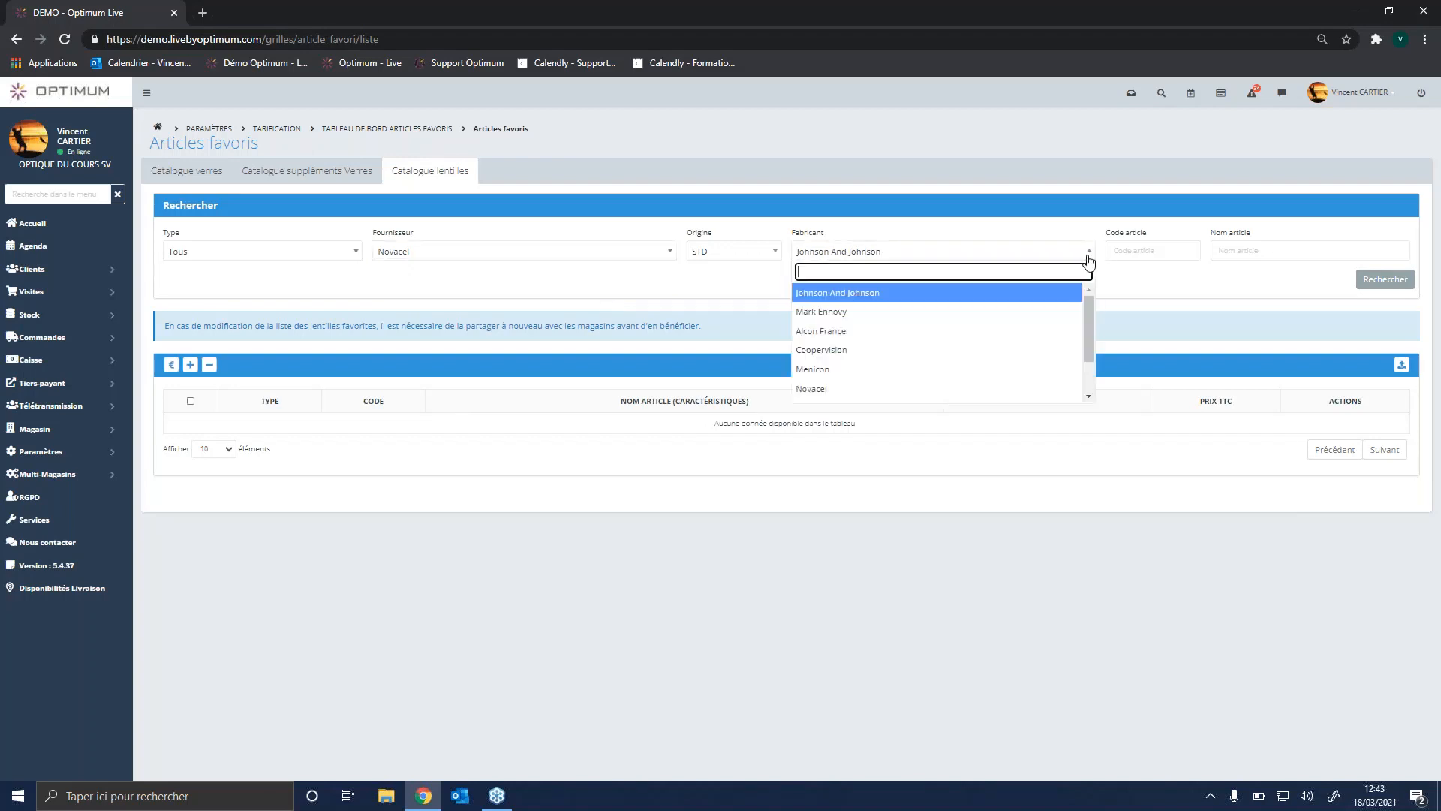
click(867, 358)
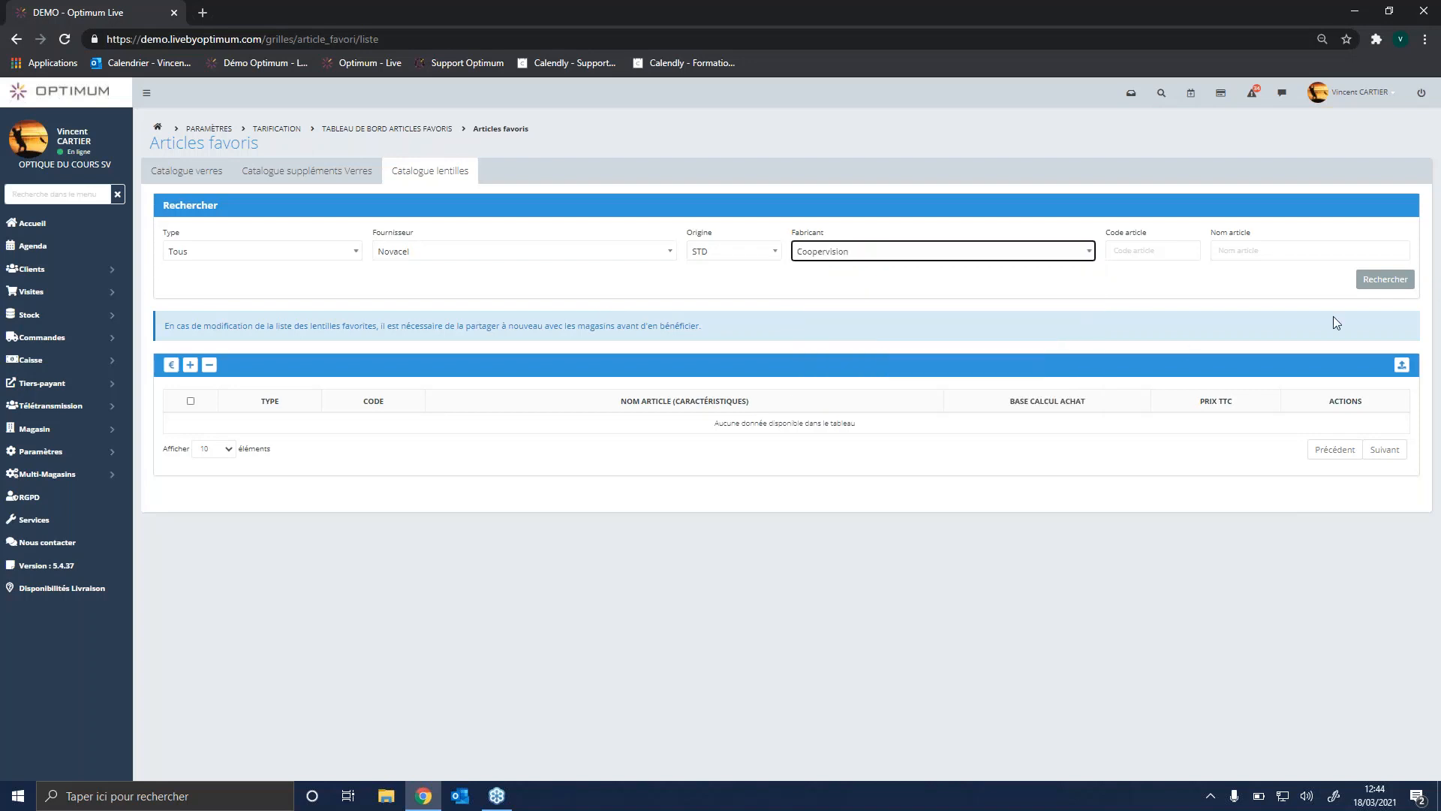
click(1379, 282)
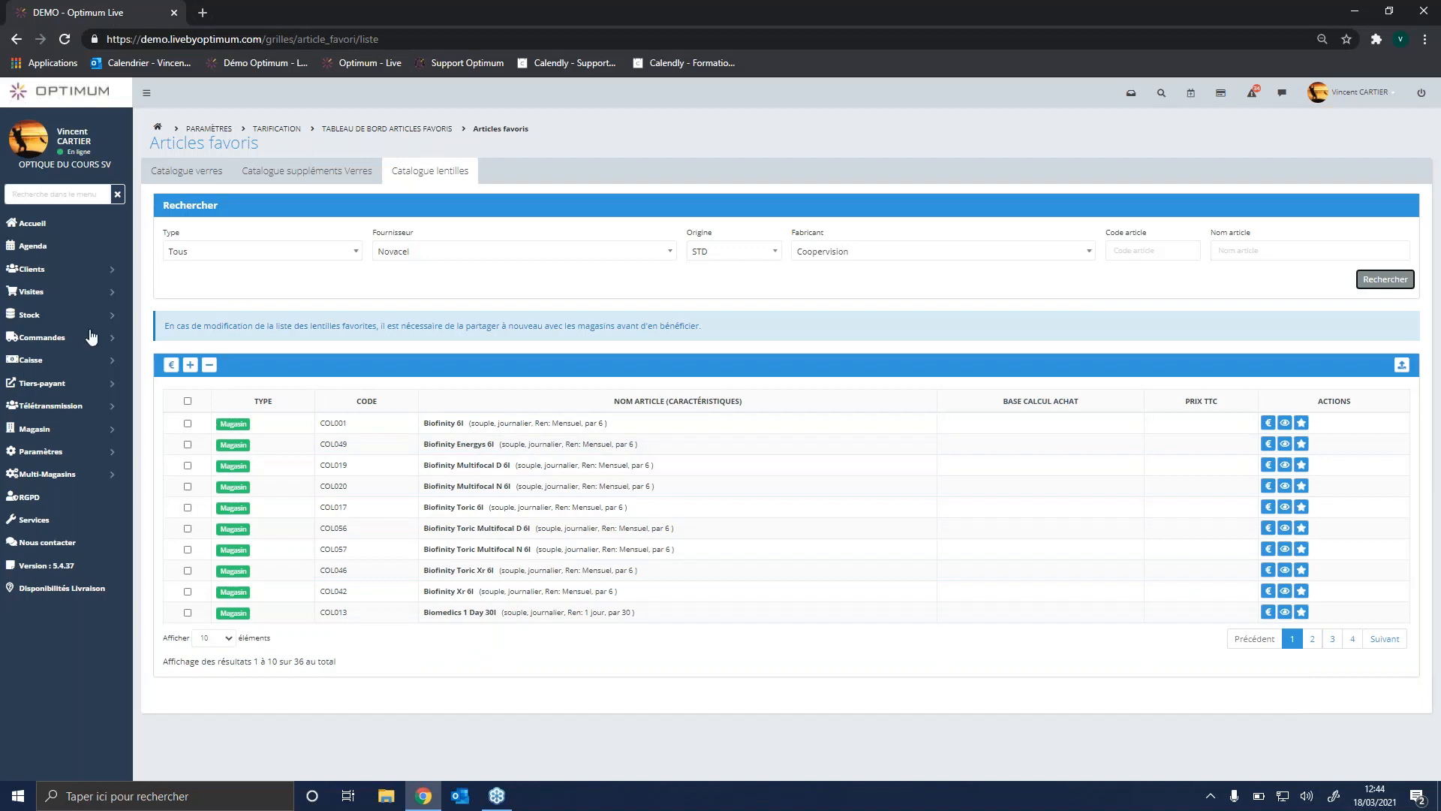
Step: Return to the home page and open the stock management page
click(37, 103)
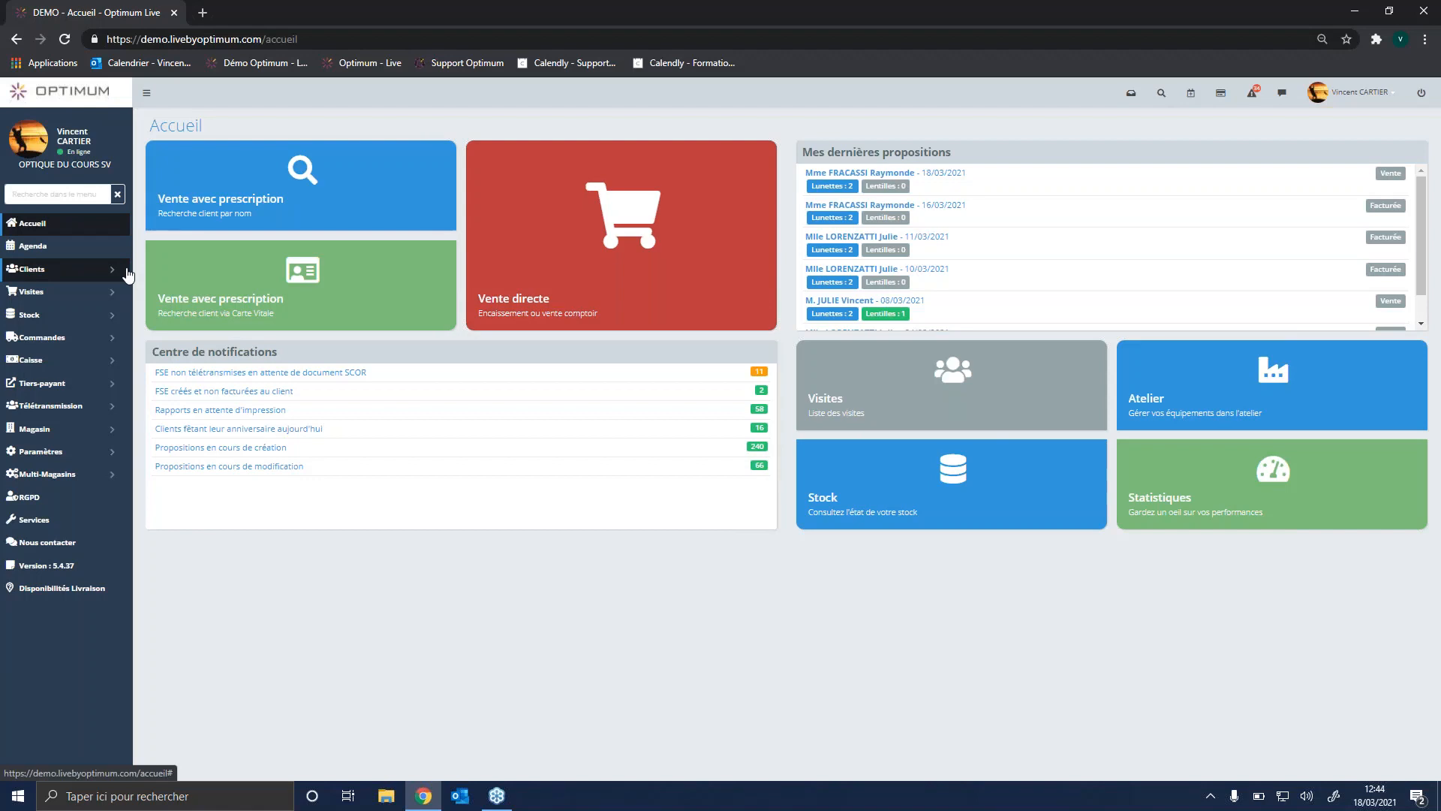
click(102, 316)
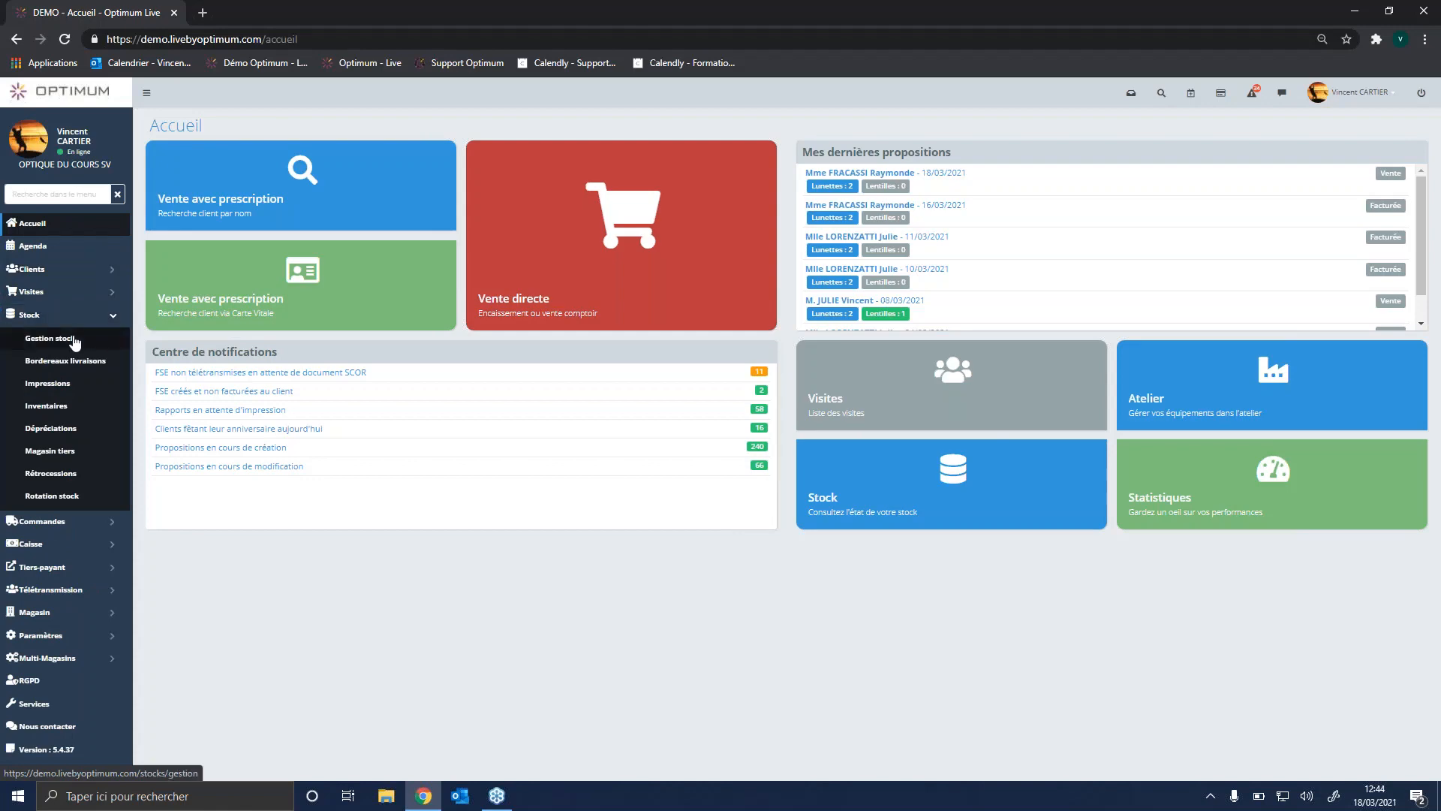
click(74, 339)
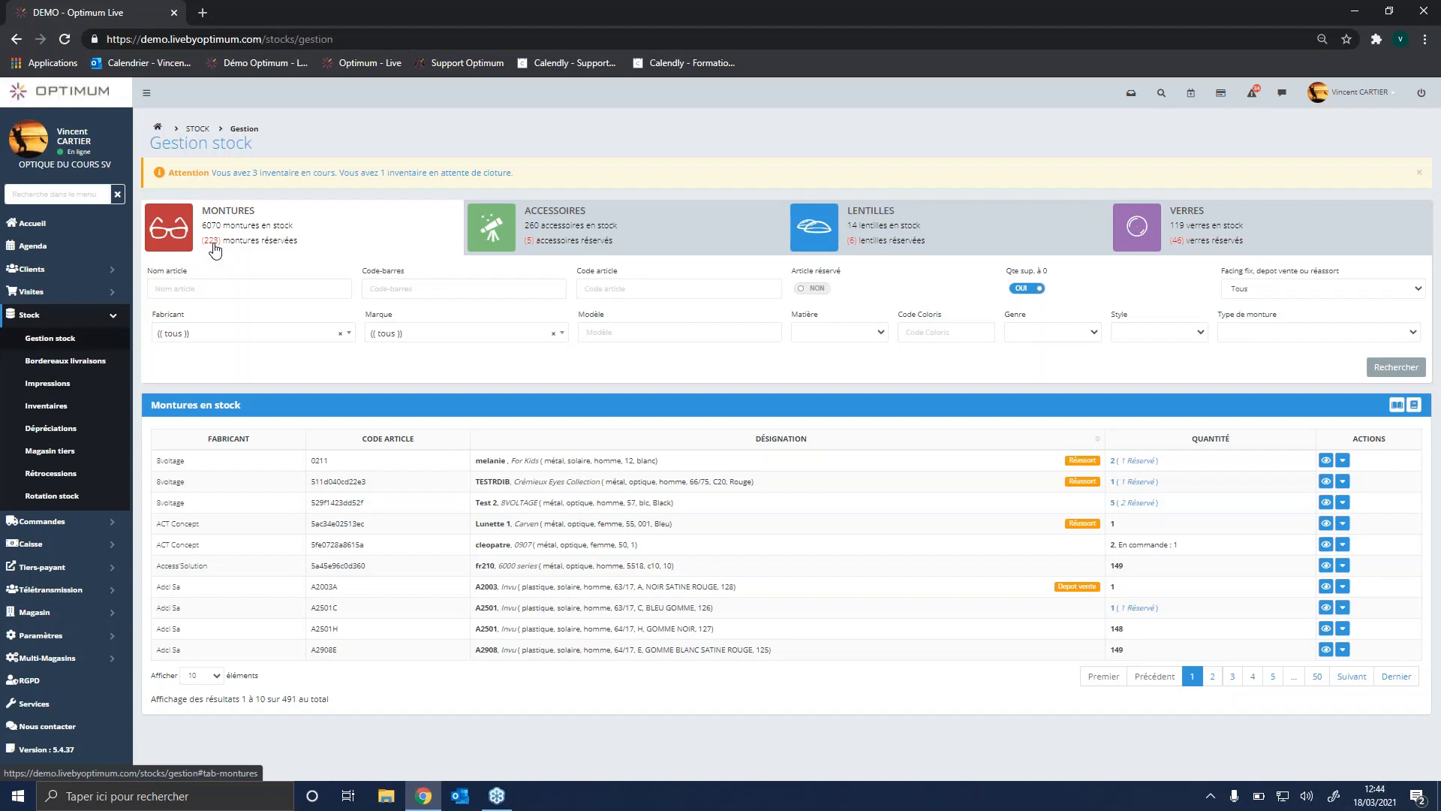
Step: Search for reserved frames only and examine the client offers that reserve the first and third listed frames
click(816, 290)
click(1391, 368)
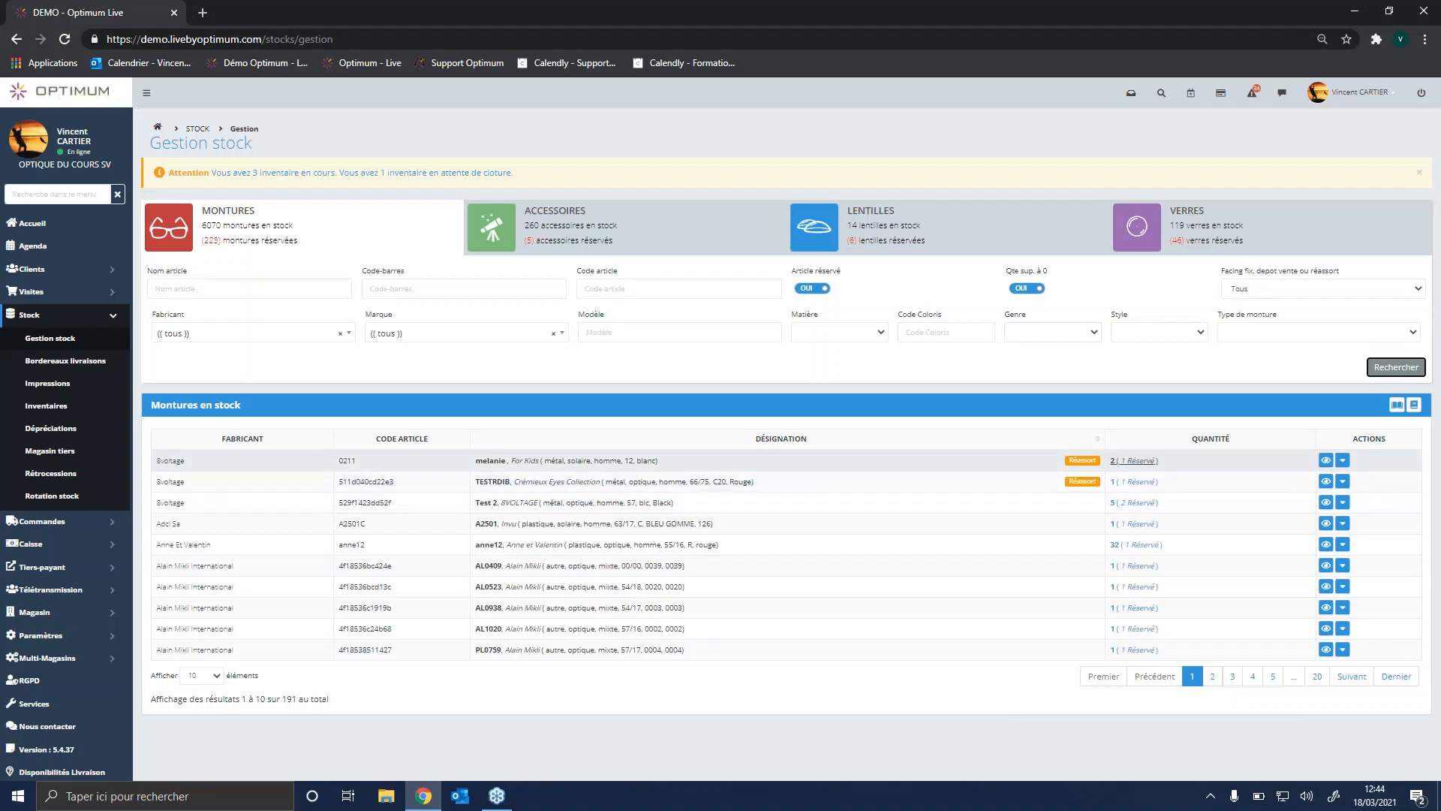
click(1135, 460)
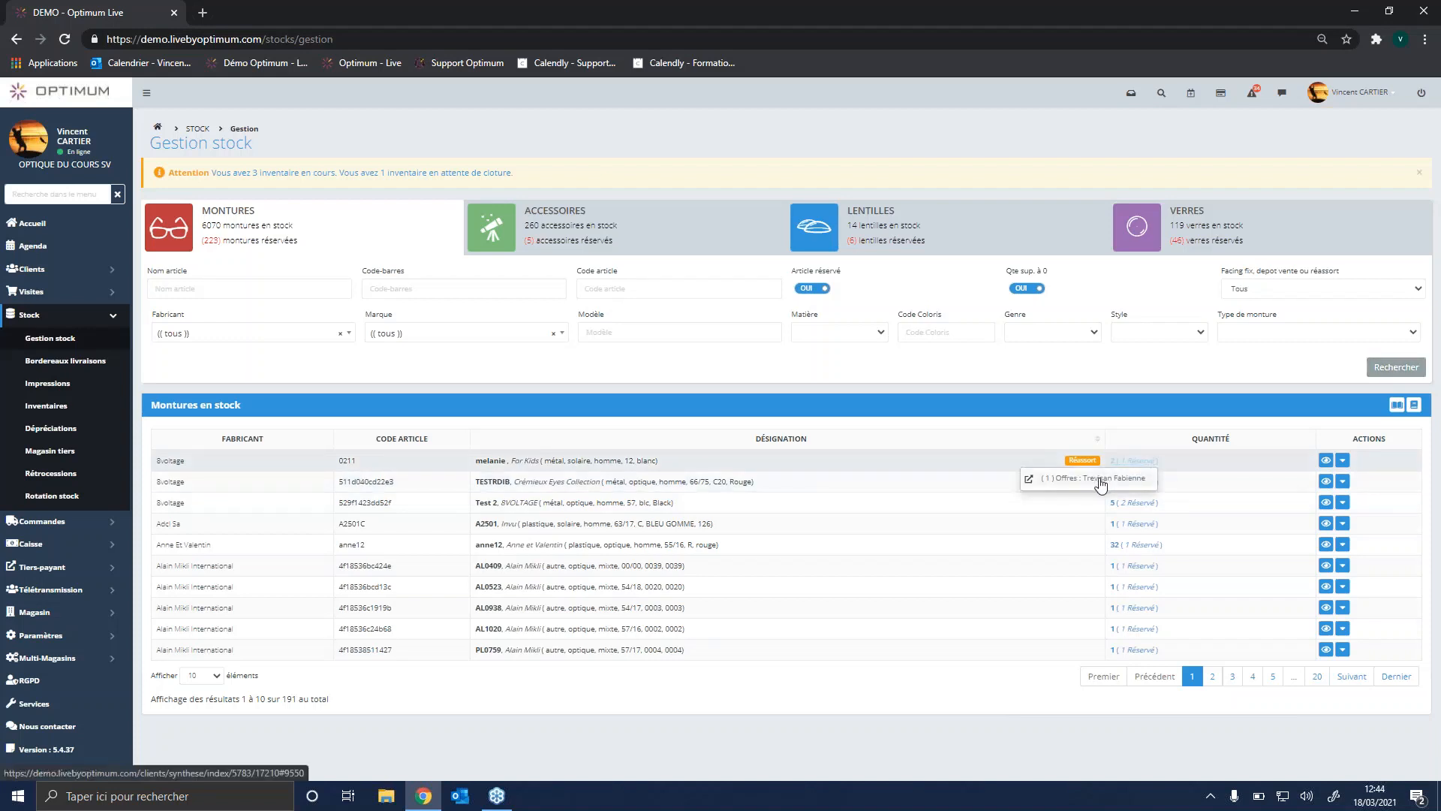
click(1132, 503)
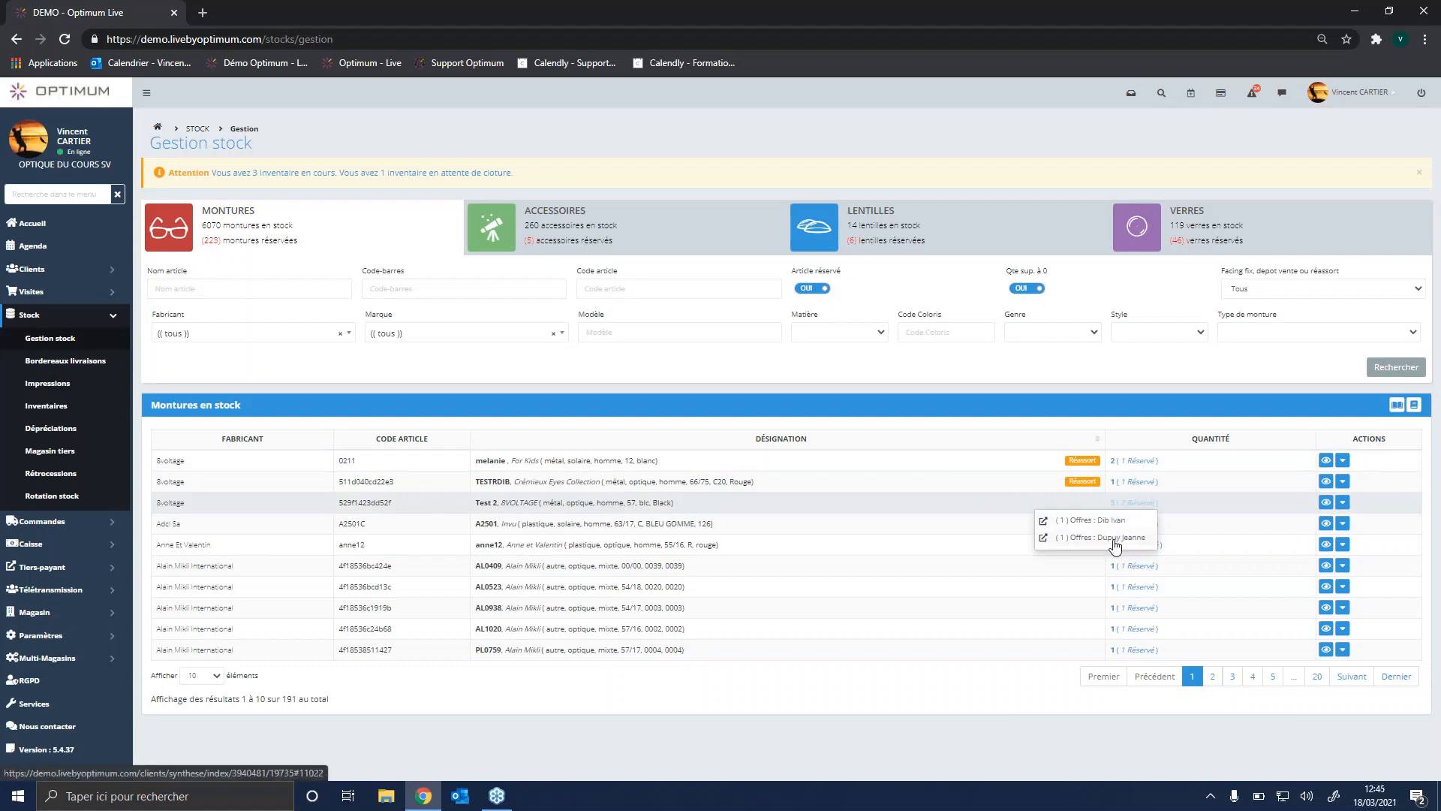
Step: Turn off the reserved-article filter and search the frames in stock for the Armani brand
click(809, 293)
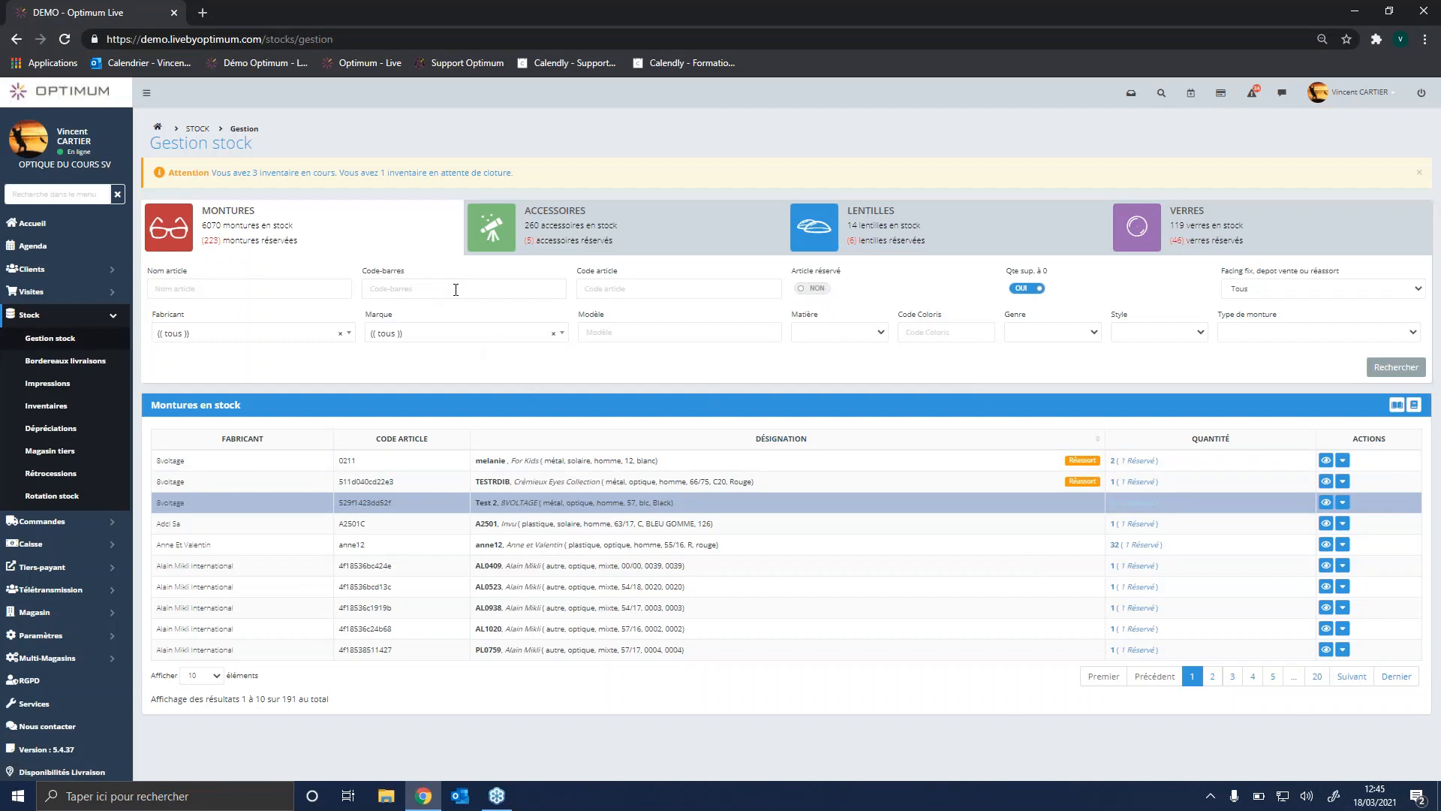
click(495, 341)
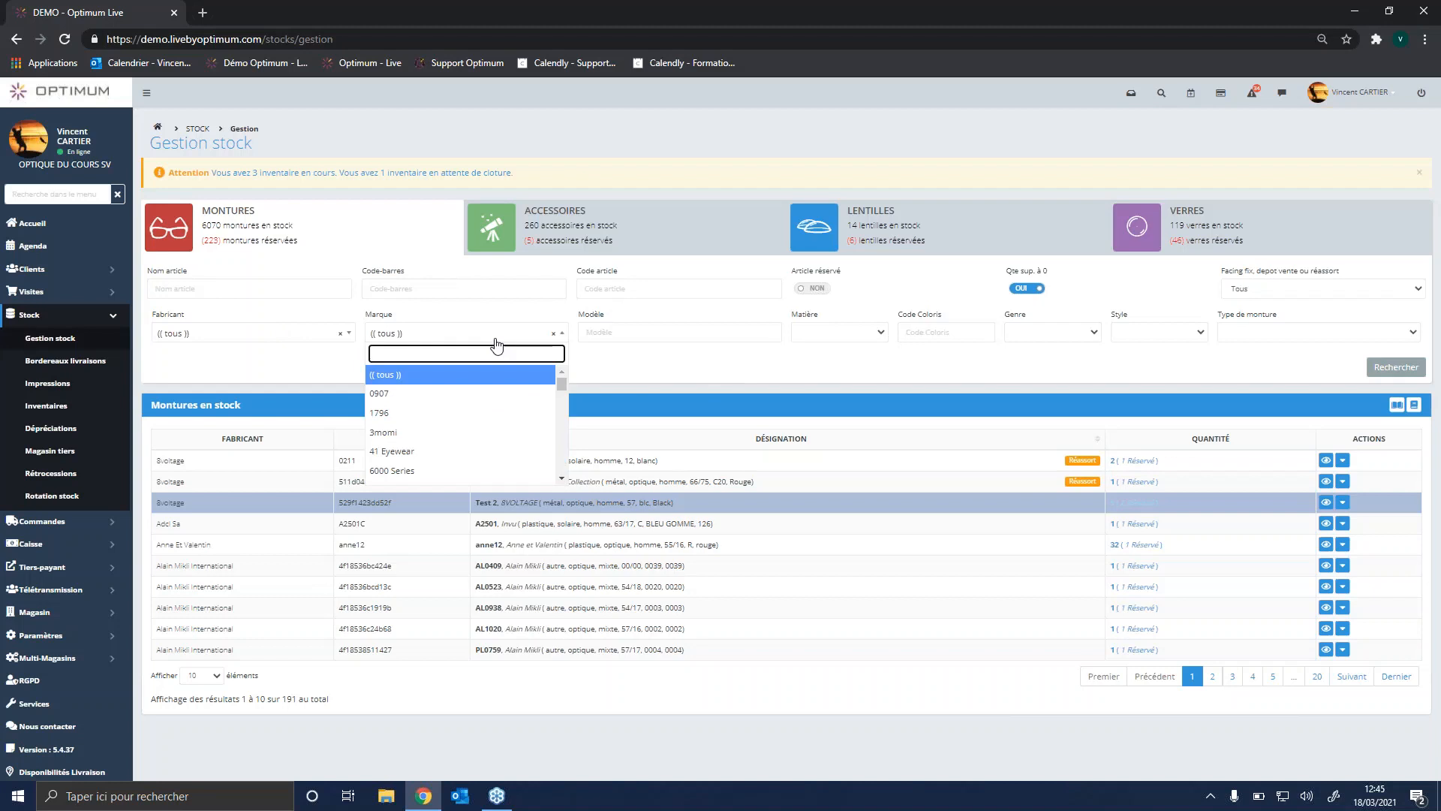
text(ARMAN)
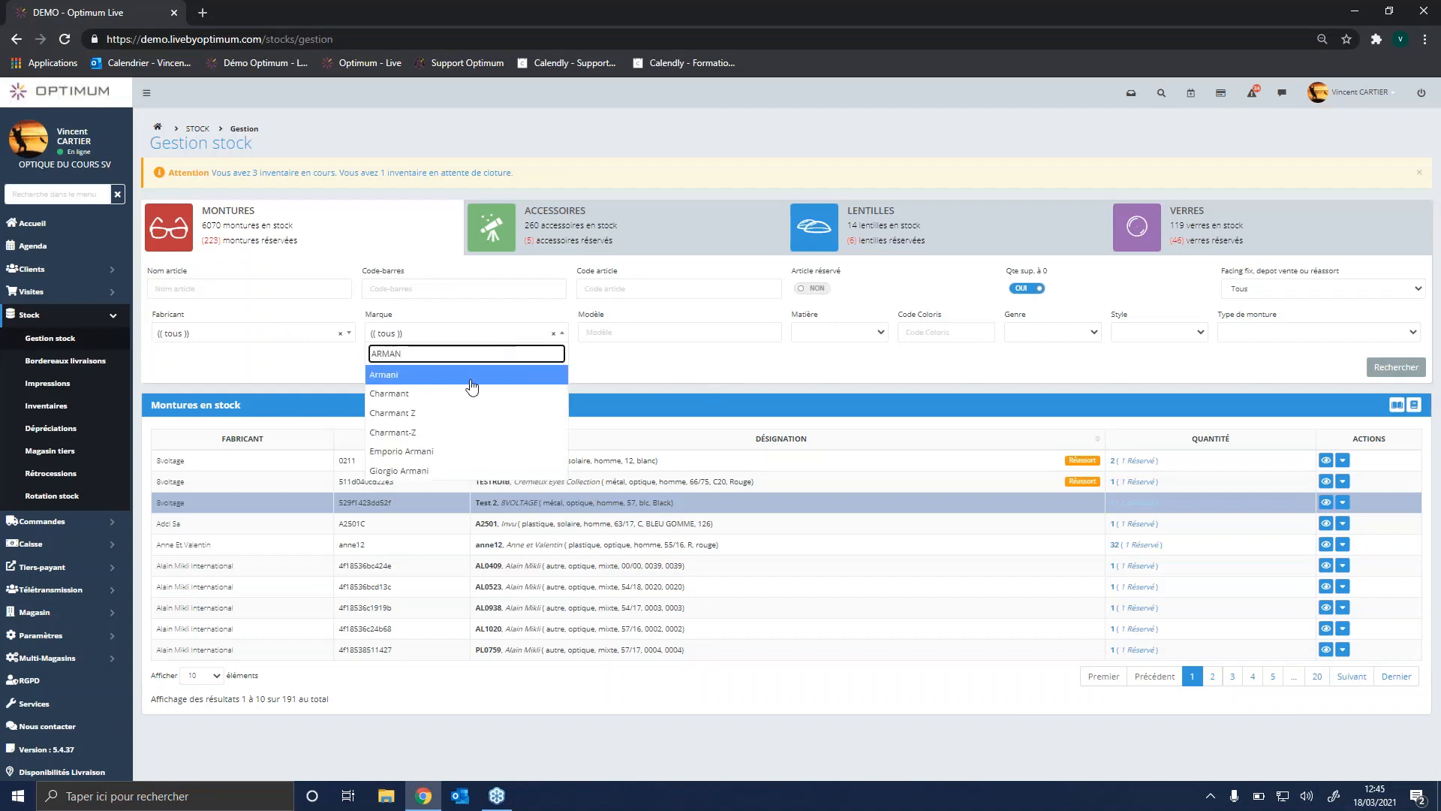
click(471, 375)
click(1397, 368)
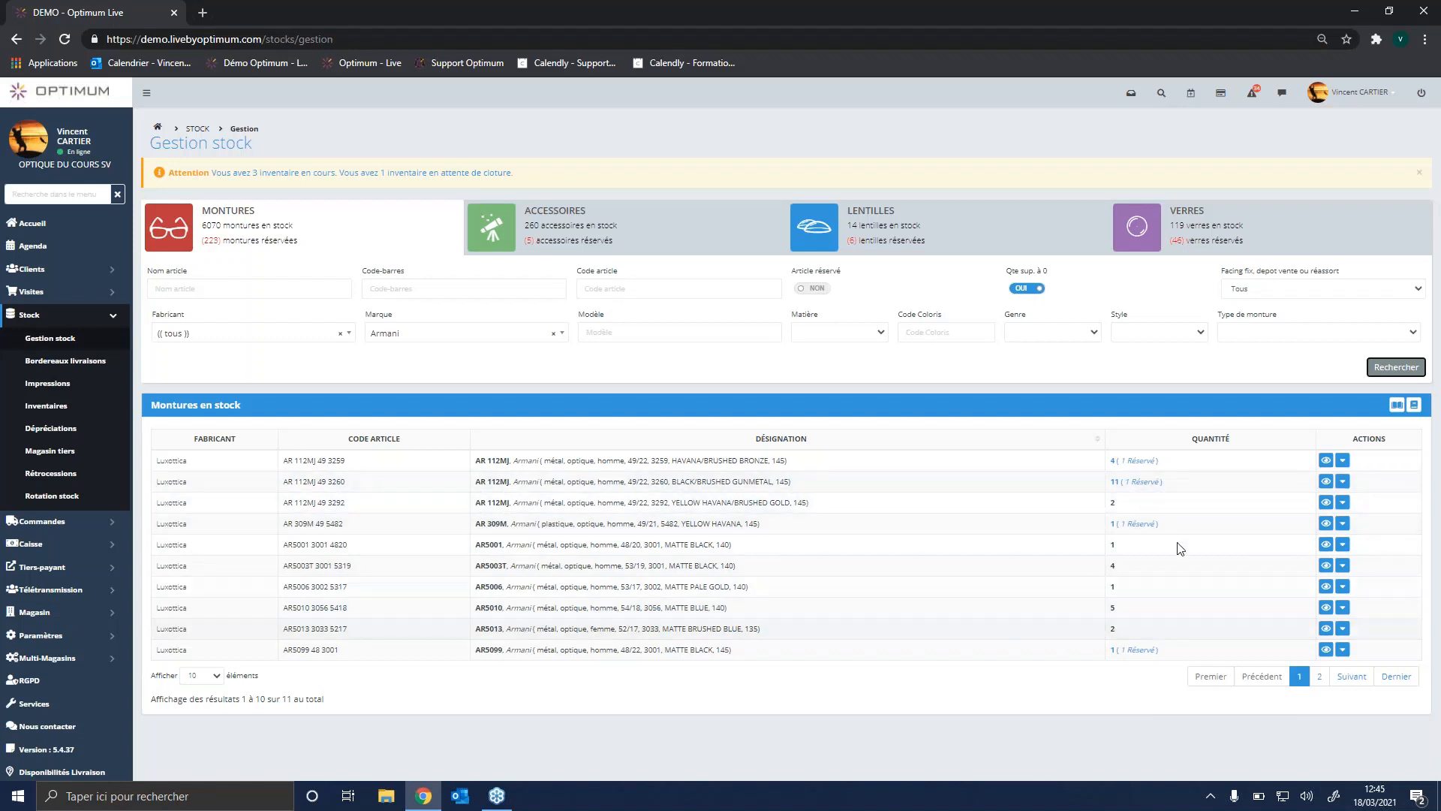
Step: Examine the details and the entry and exit movements of frame AR 112MJ 49 3292, including the client file of its sale
click(1325, 506)
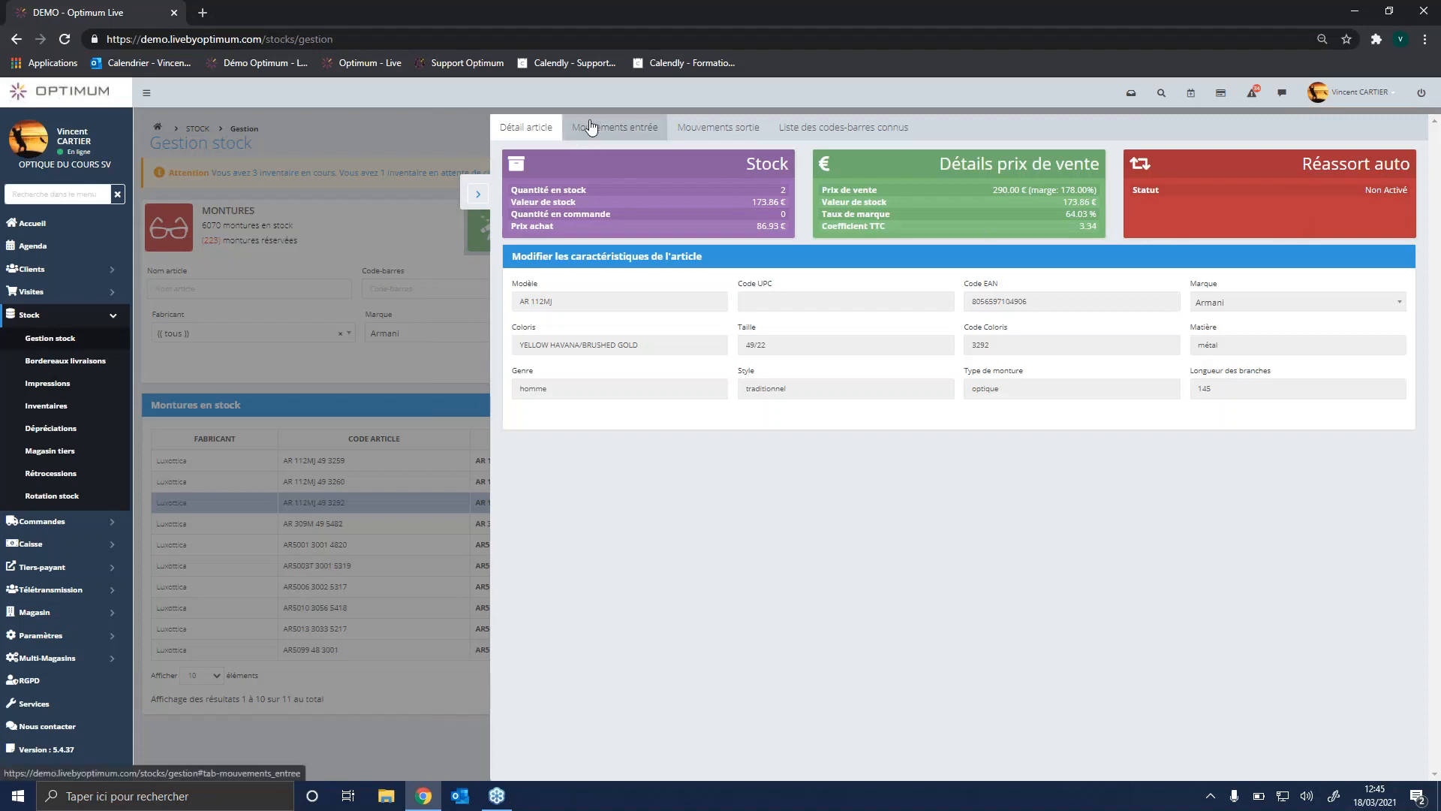
click(597, 129)
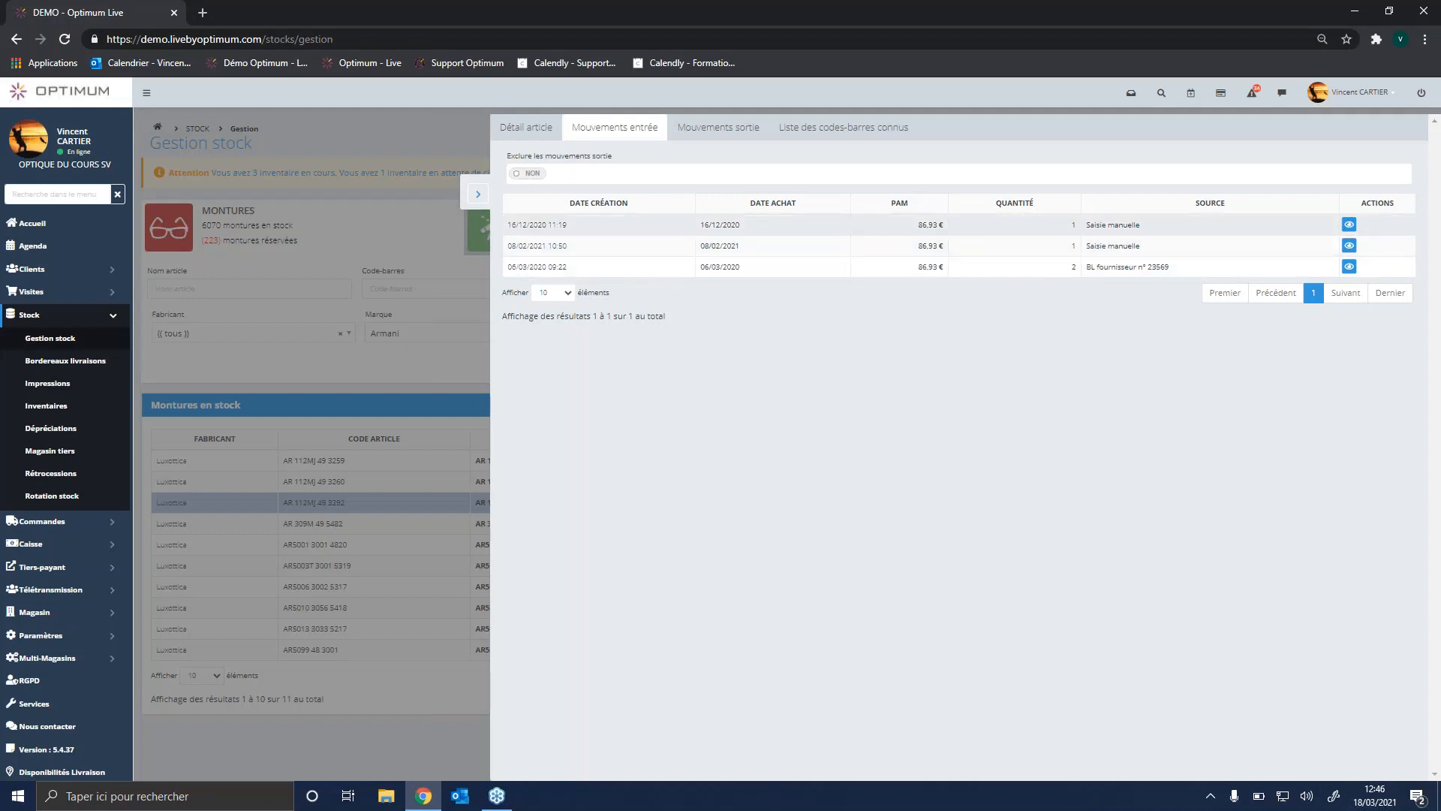
click(725, 129)
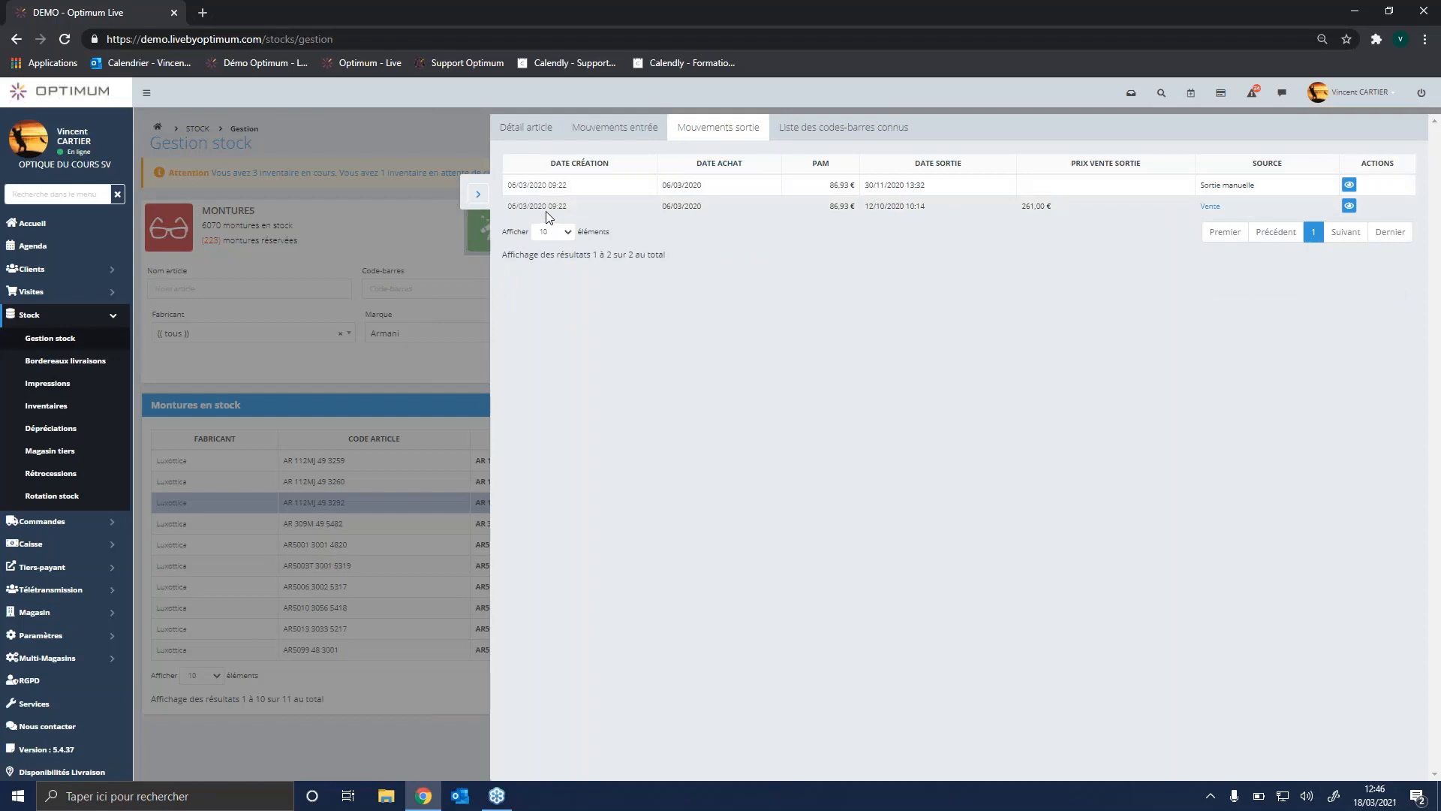
click(1211, 208)
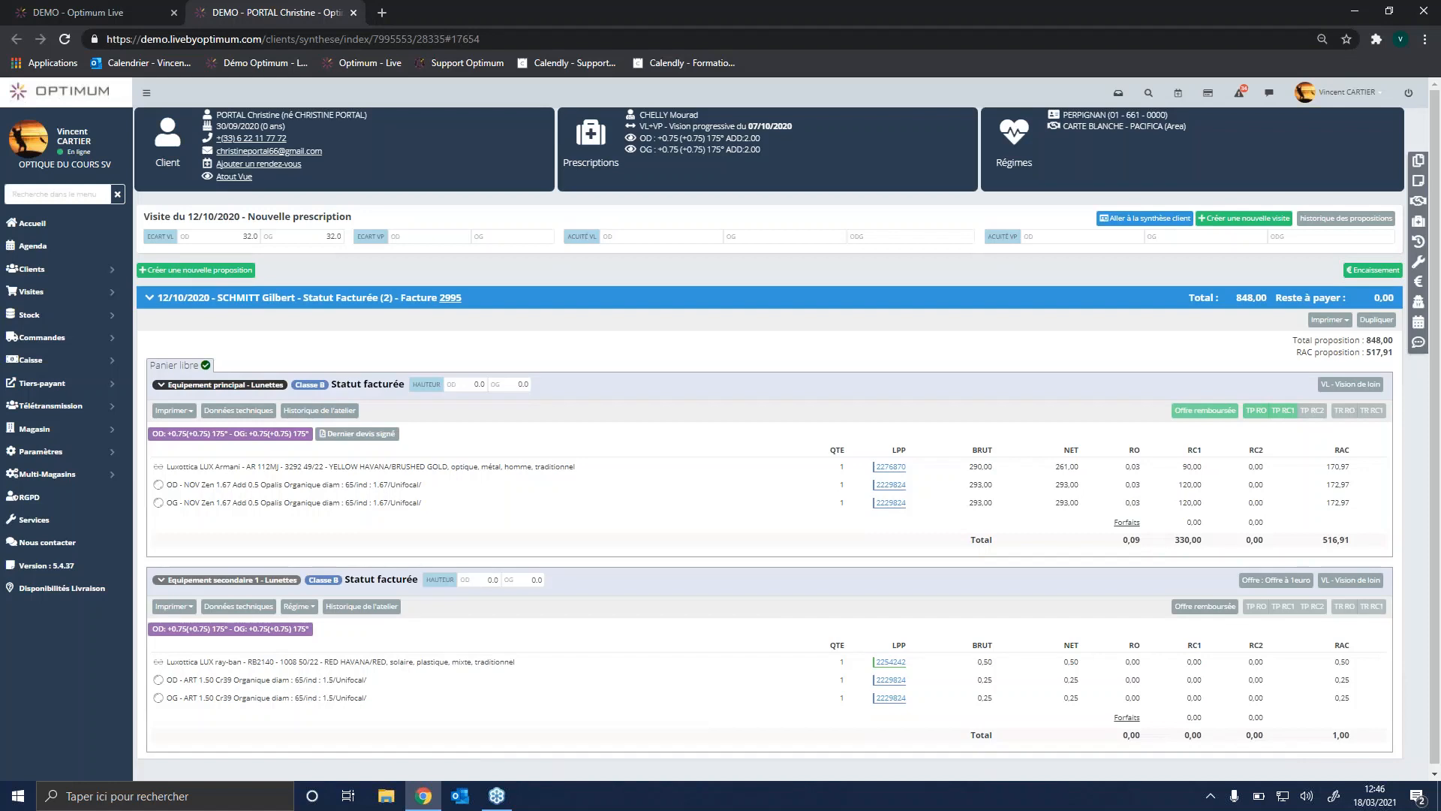
click(115, 15)
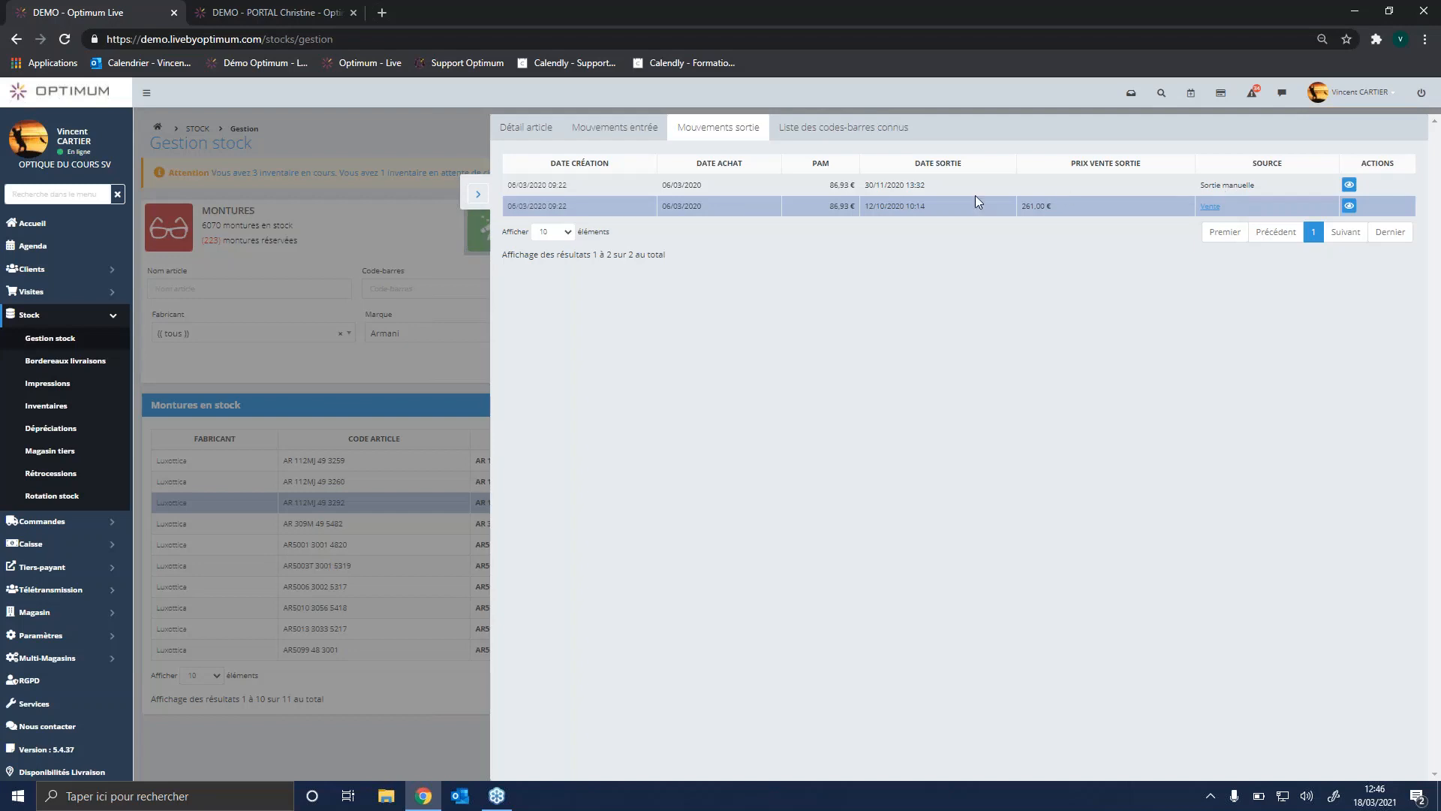
Step: Examine the known barcodes of frame AR 112MJ 49 3292 and close its article details
click(843, 128)
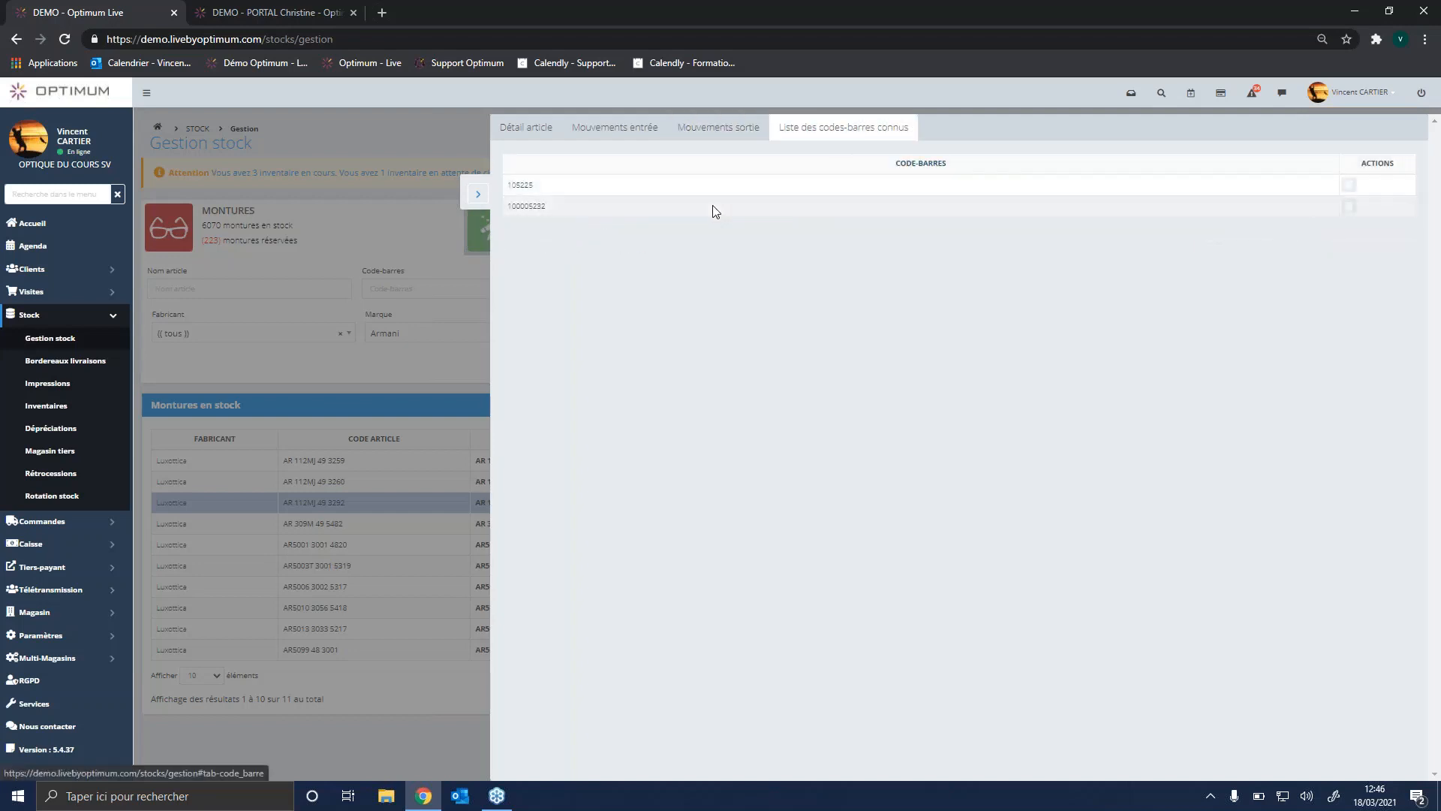
drag(534, 187, 513, 189)
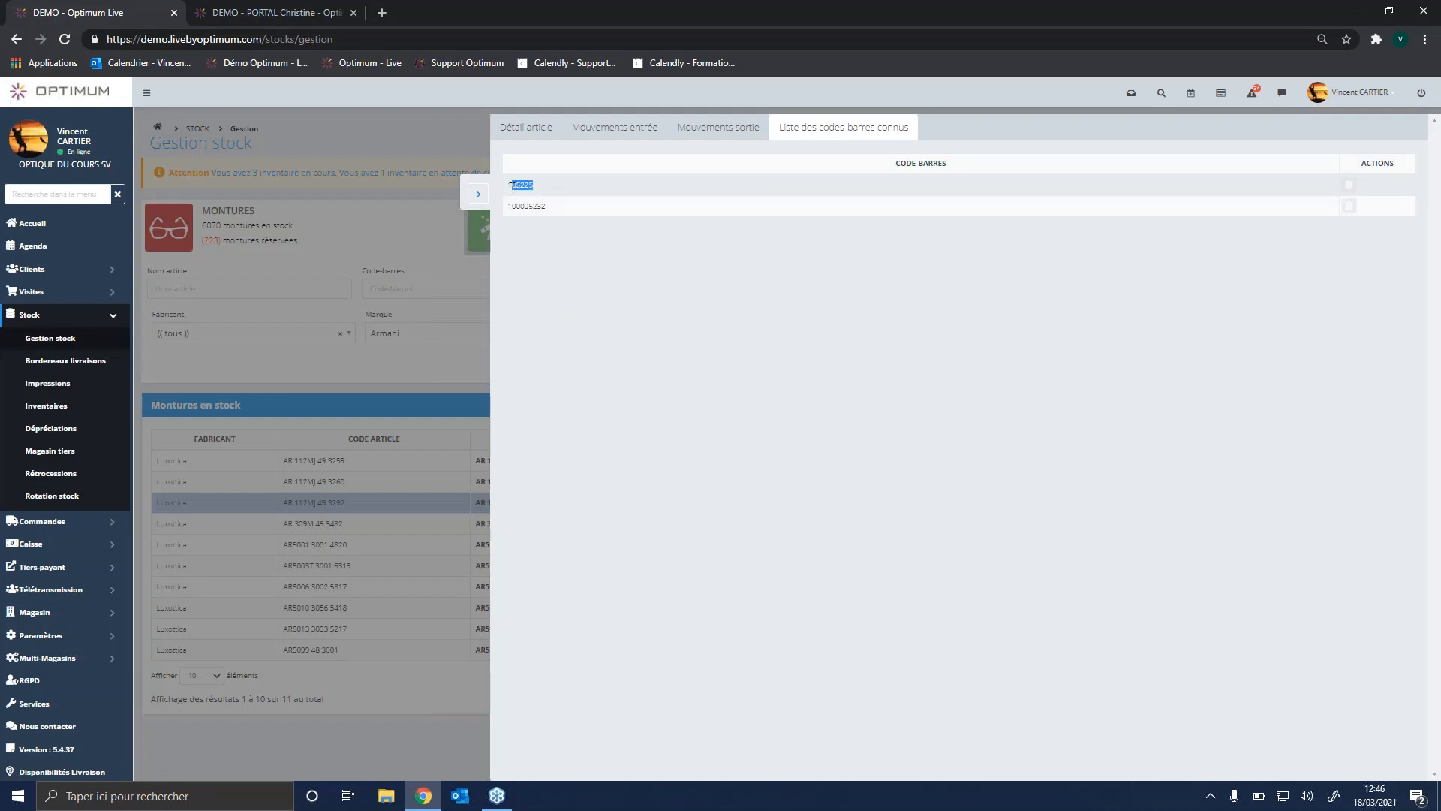
drag(513, 188, 512, 188)
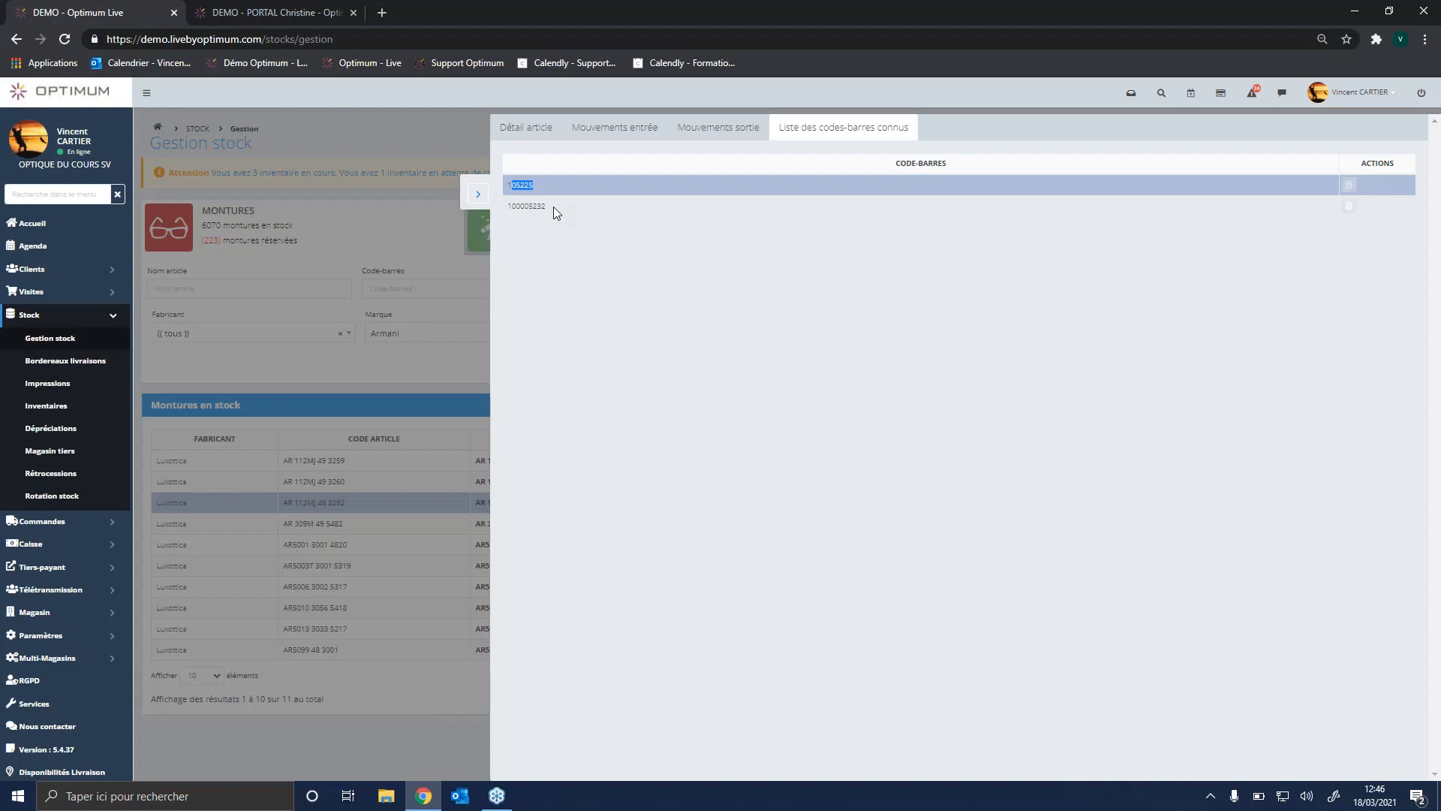
click(477, 193)
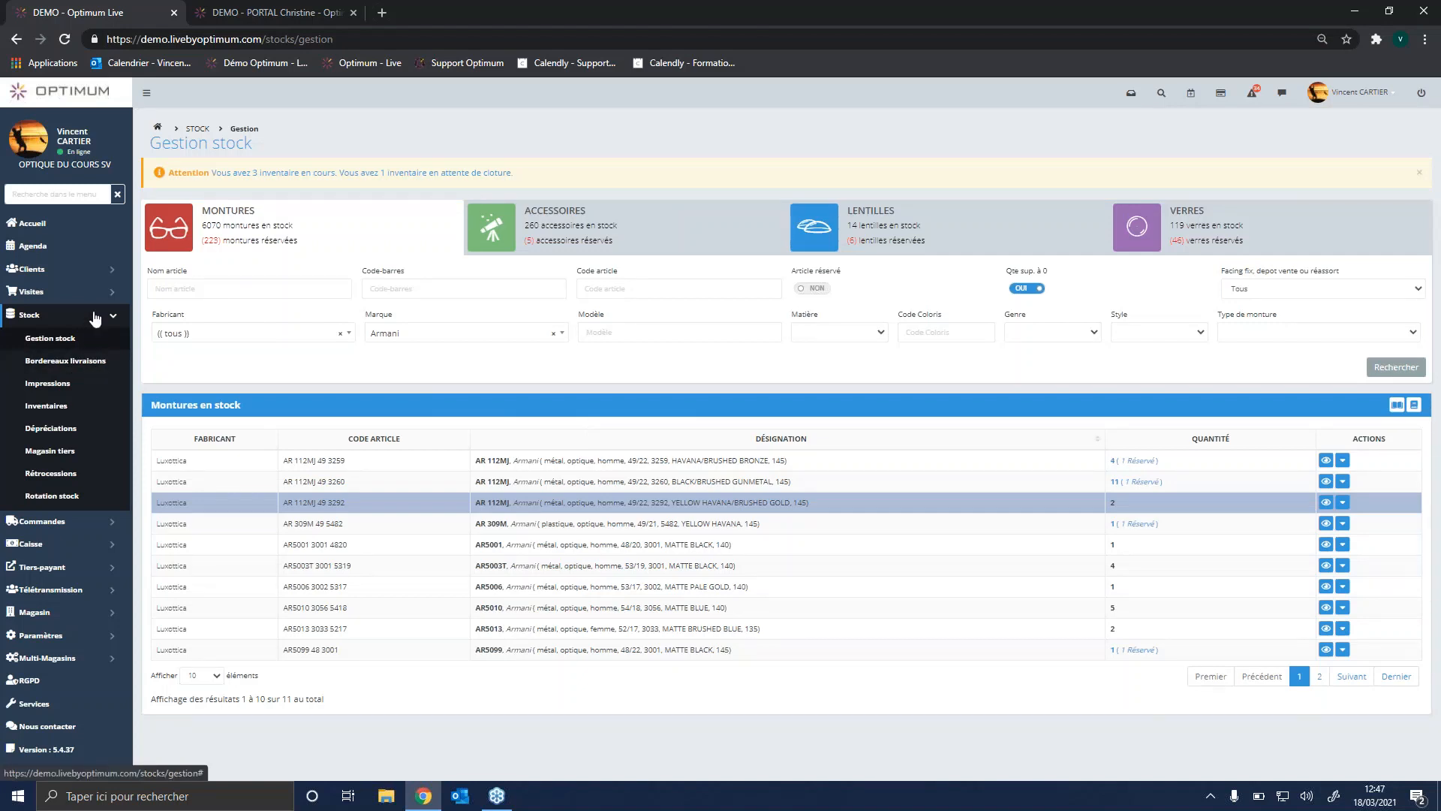
Step: Open the delivery notes page and start a new supplier delivery note with Etnia Barcelona as the supplier
click(93, 365)
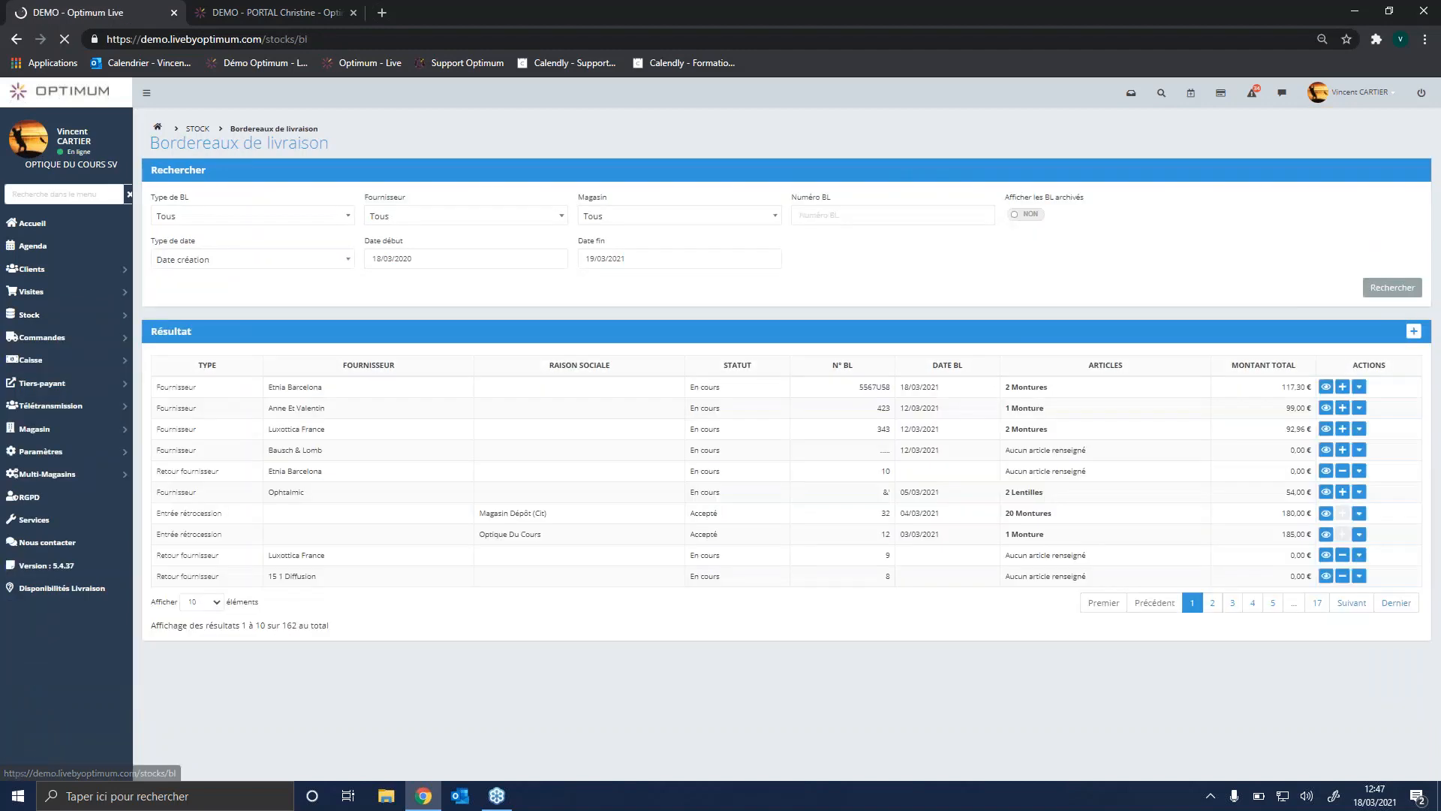
click(1413, 331)
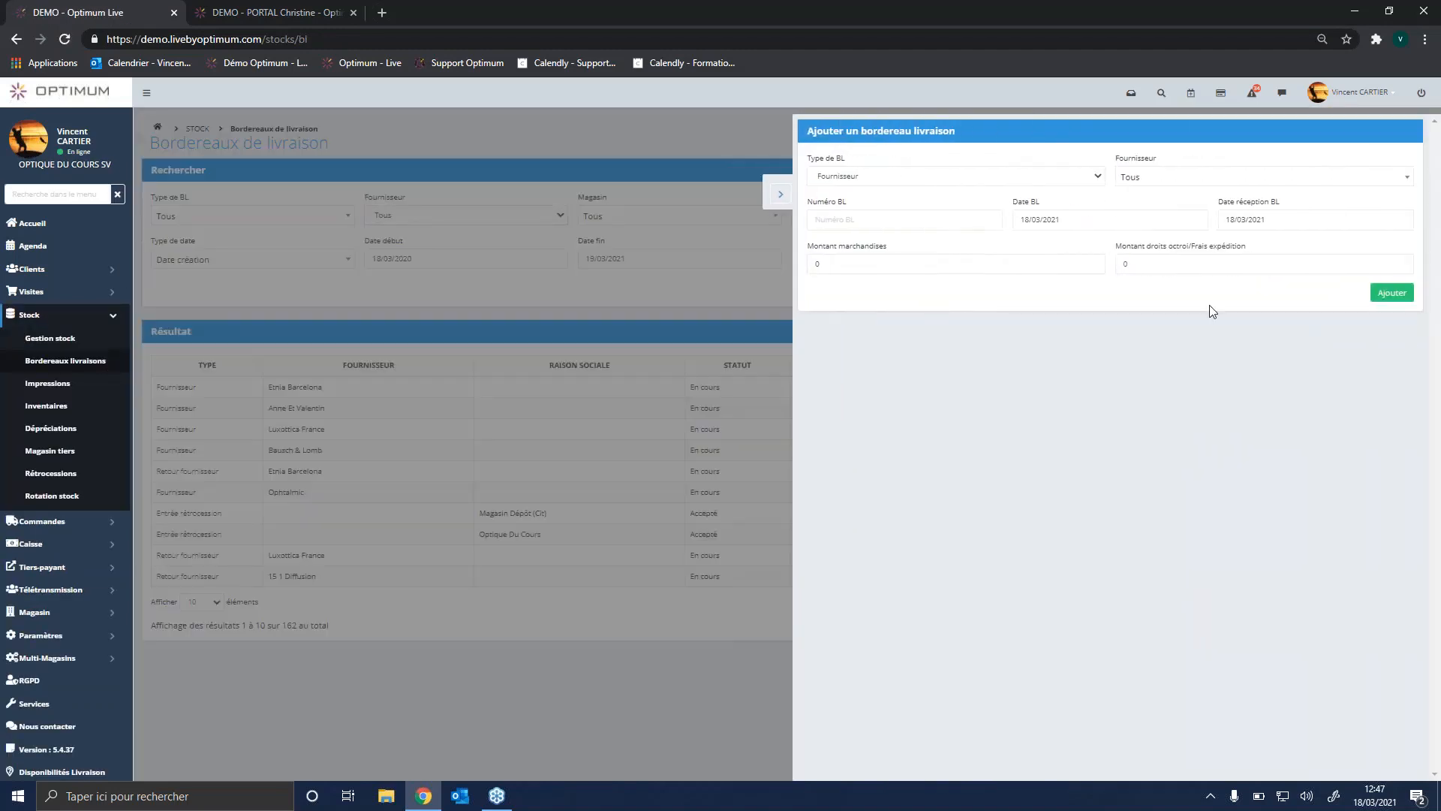
click(1191, 180)
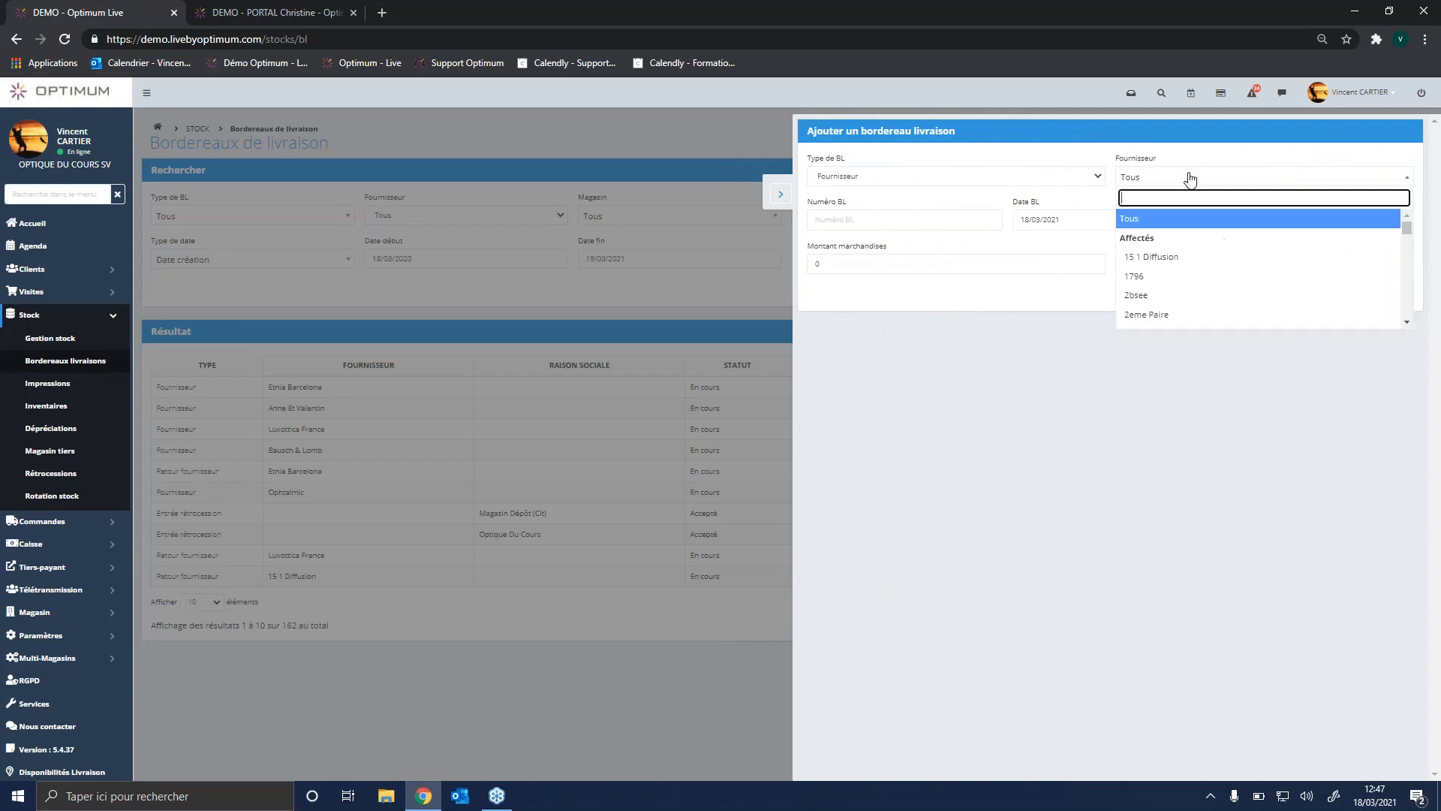
text(ETNIA)
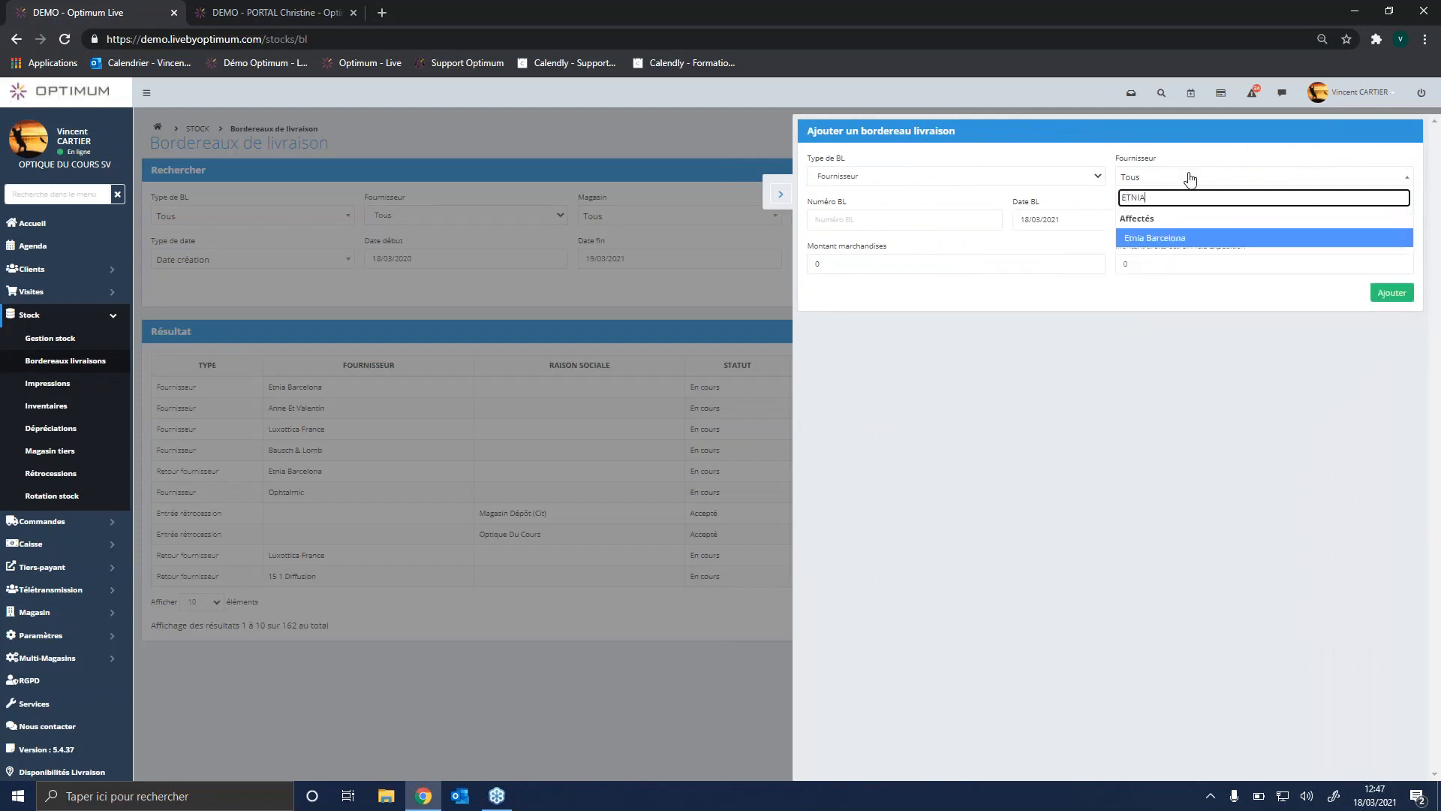
click(1213, 238)
Step: Enter 348594 as the delivery note number, leave the goods and shipping amounts at 0, and add the note
click(862, 219)
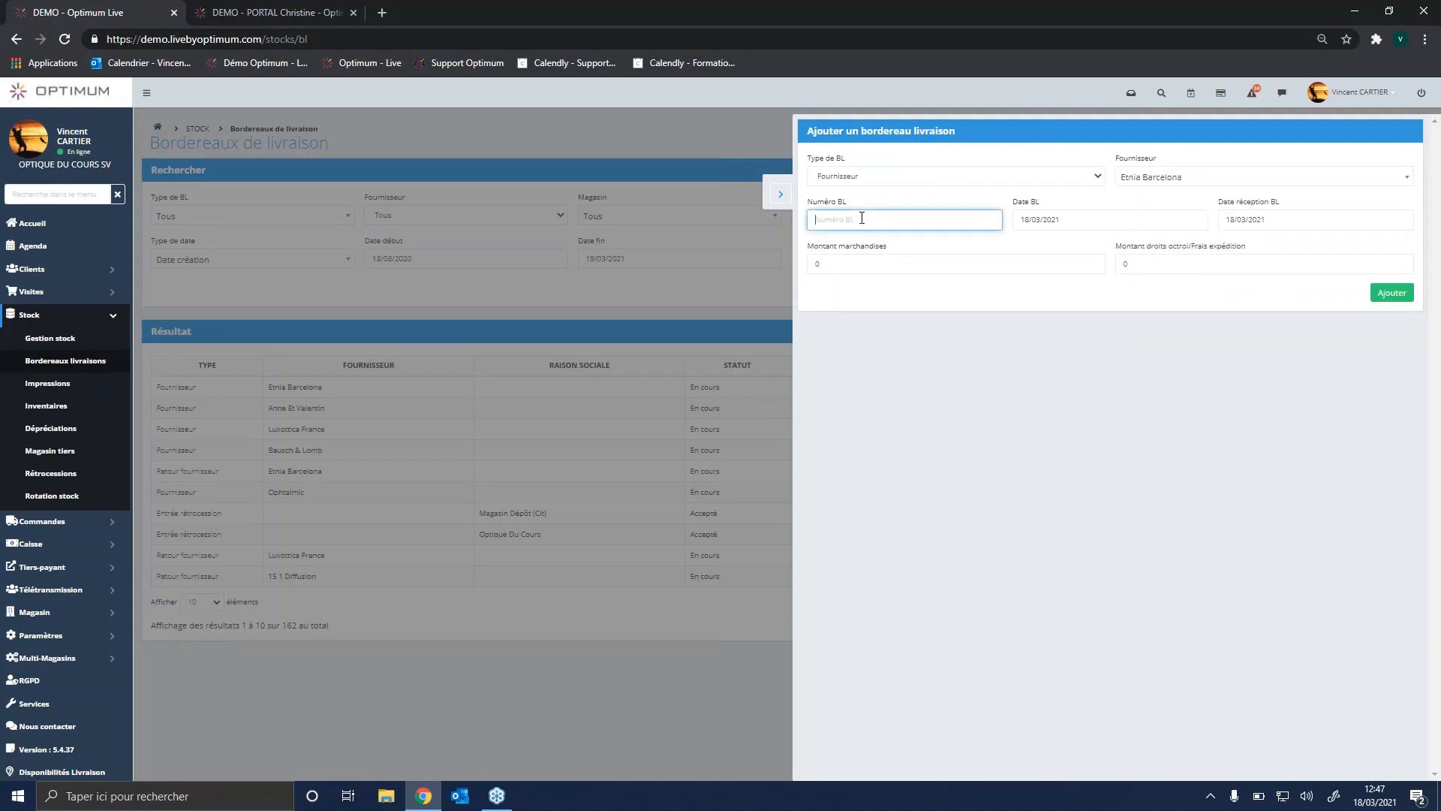
text(348594)
click(856, 264)
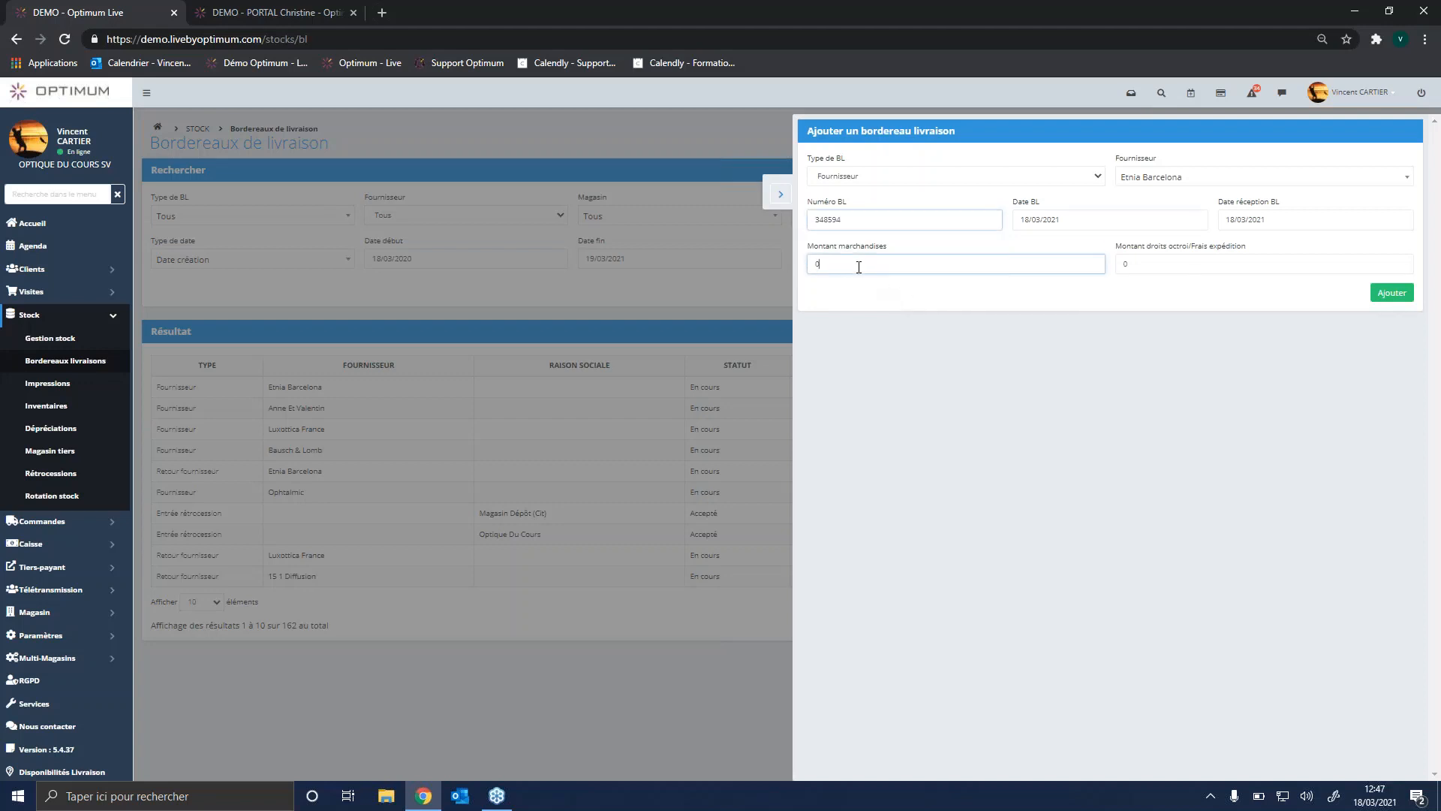
click(1142, 262)
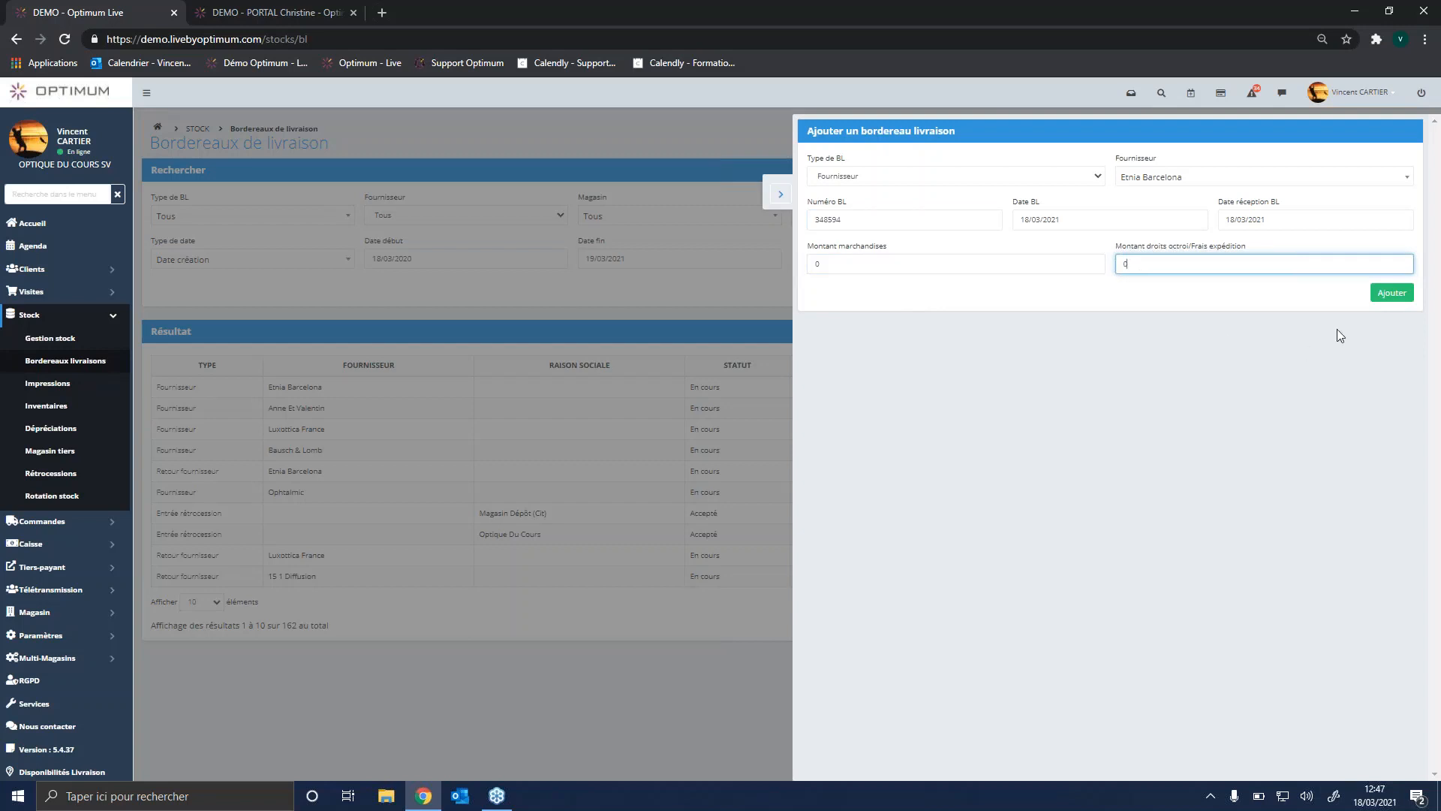
click(1390, 293)
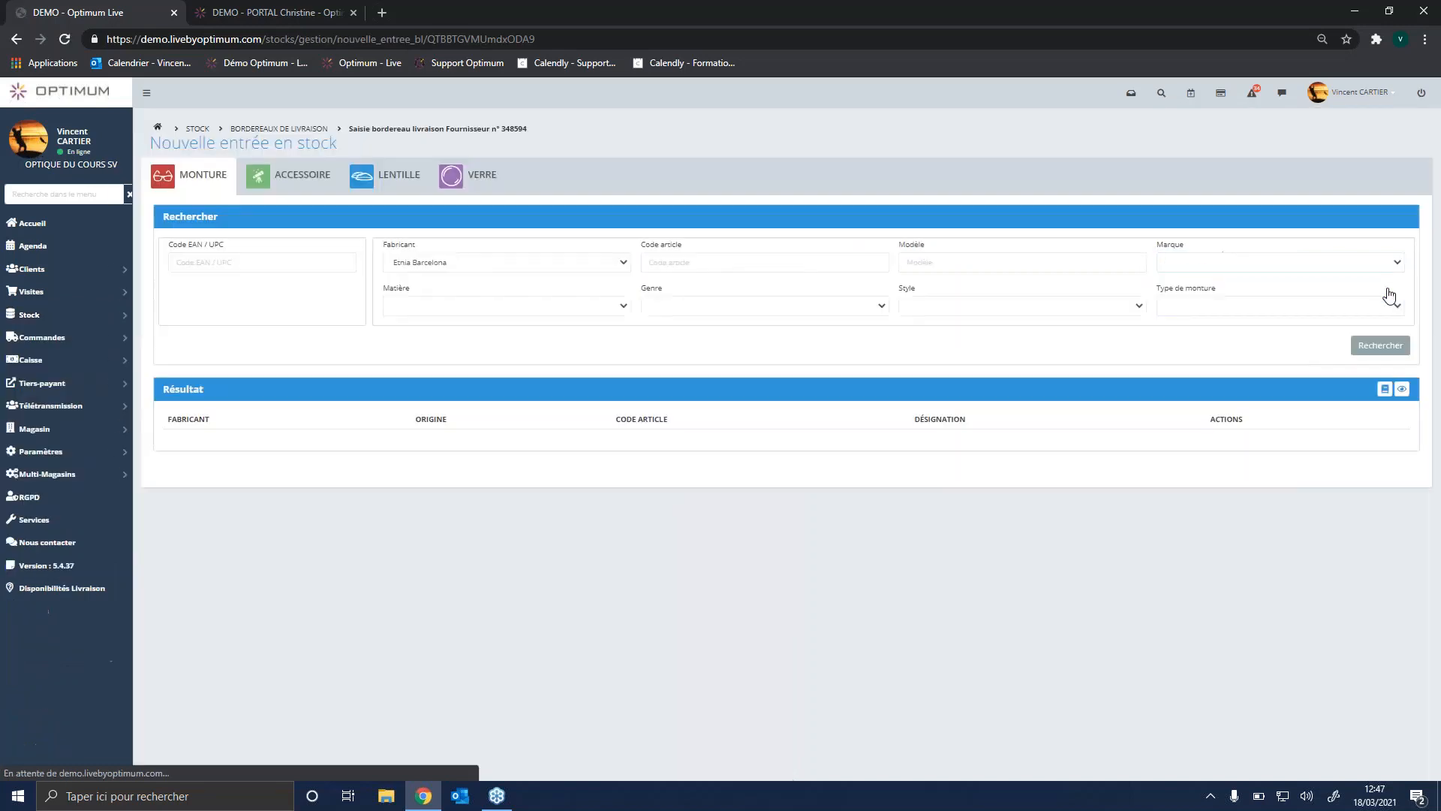
Step: Search the Etnia Barcelona frames for the brand Etnia Barcelona S.L. and display page 4 of the results
click(193, 262)
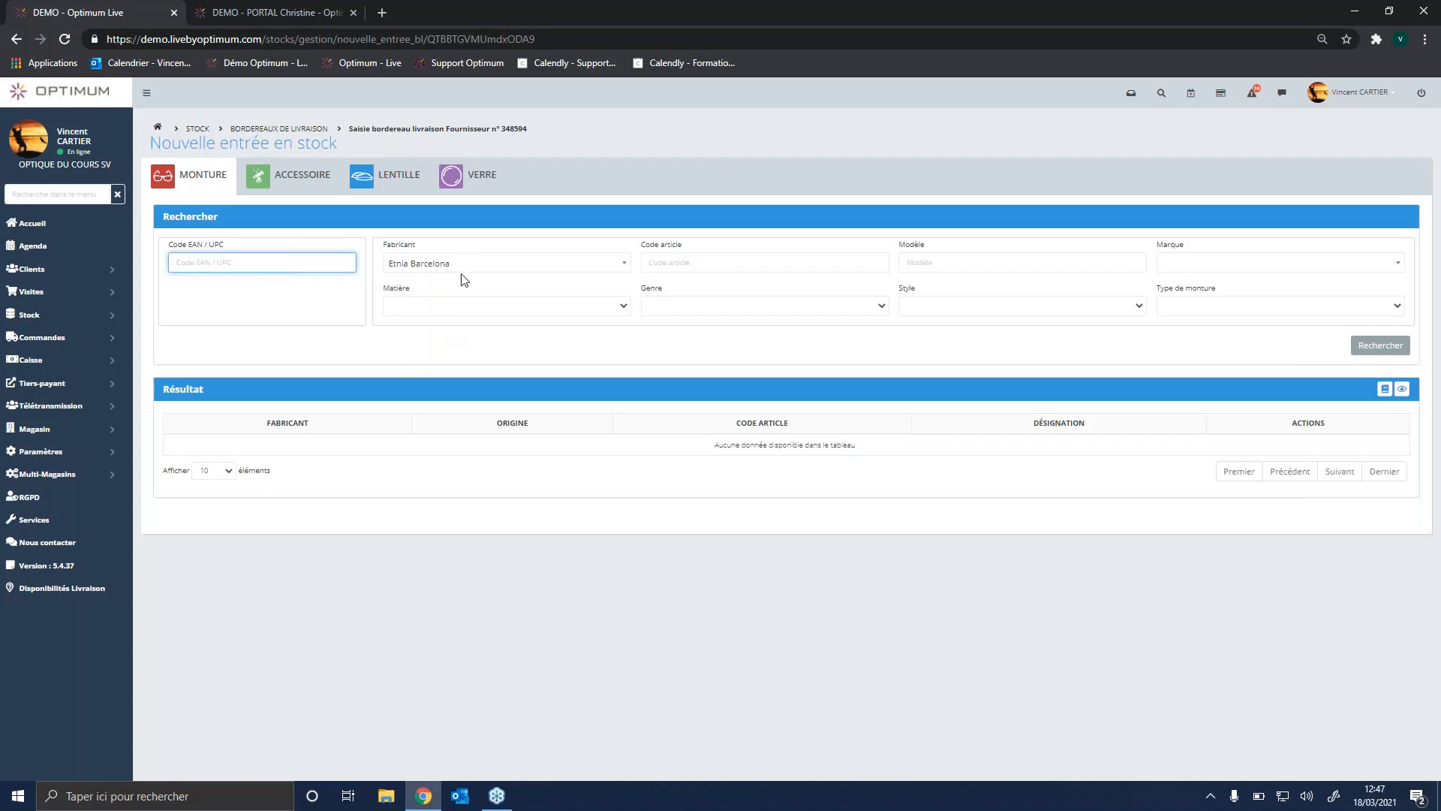
click(1194, 271)
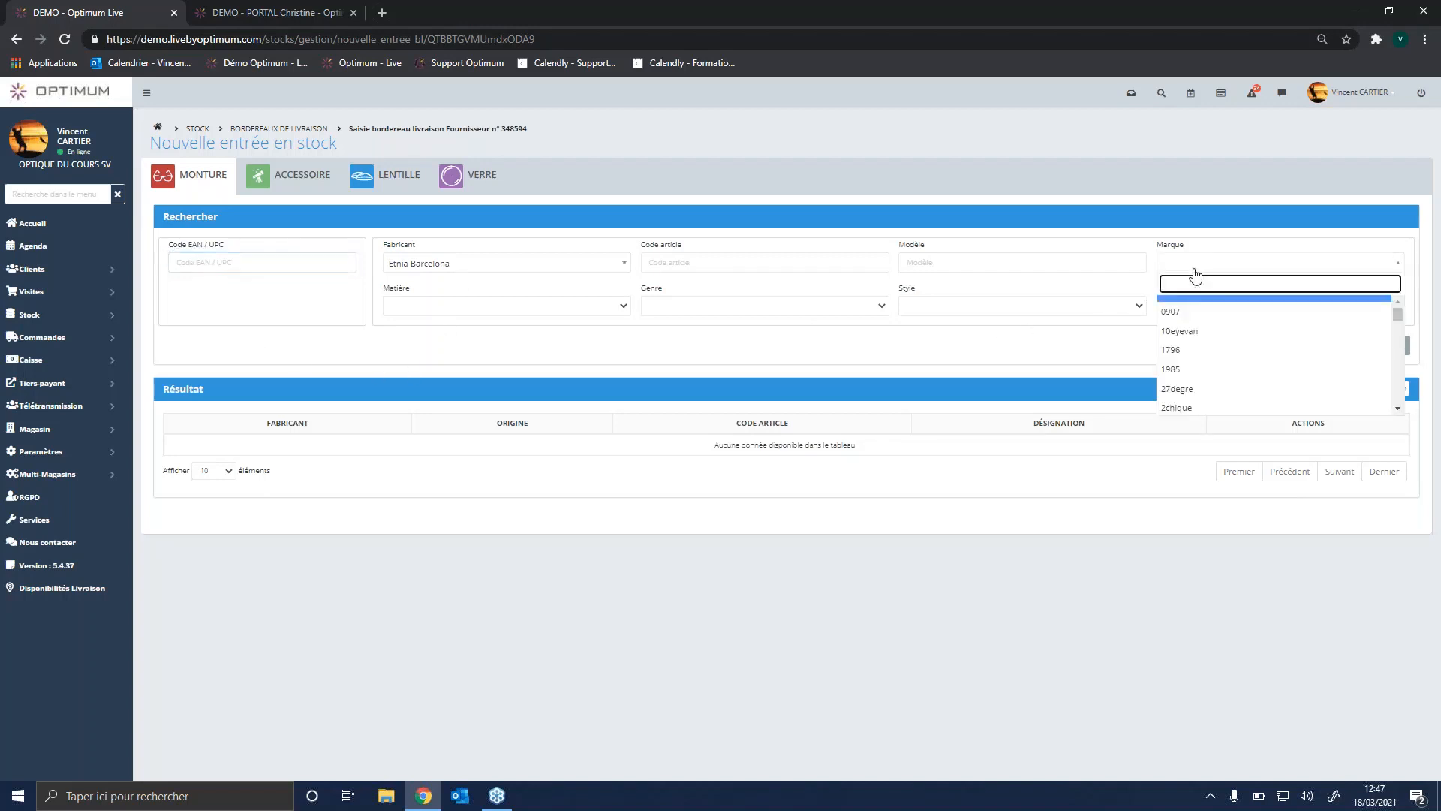
text(ETNIA)
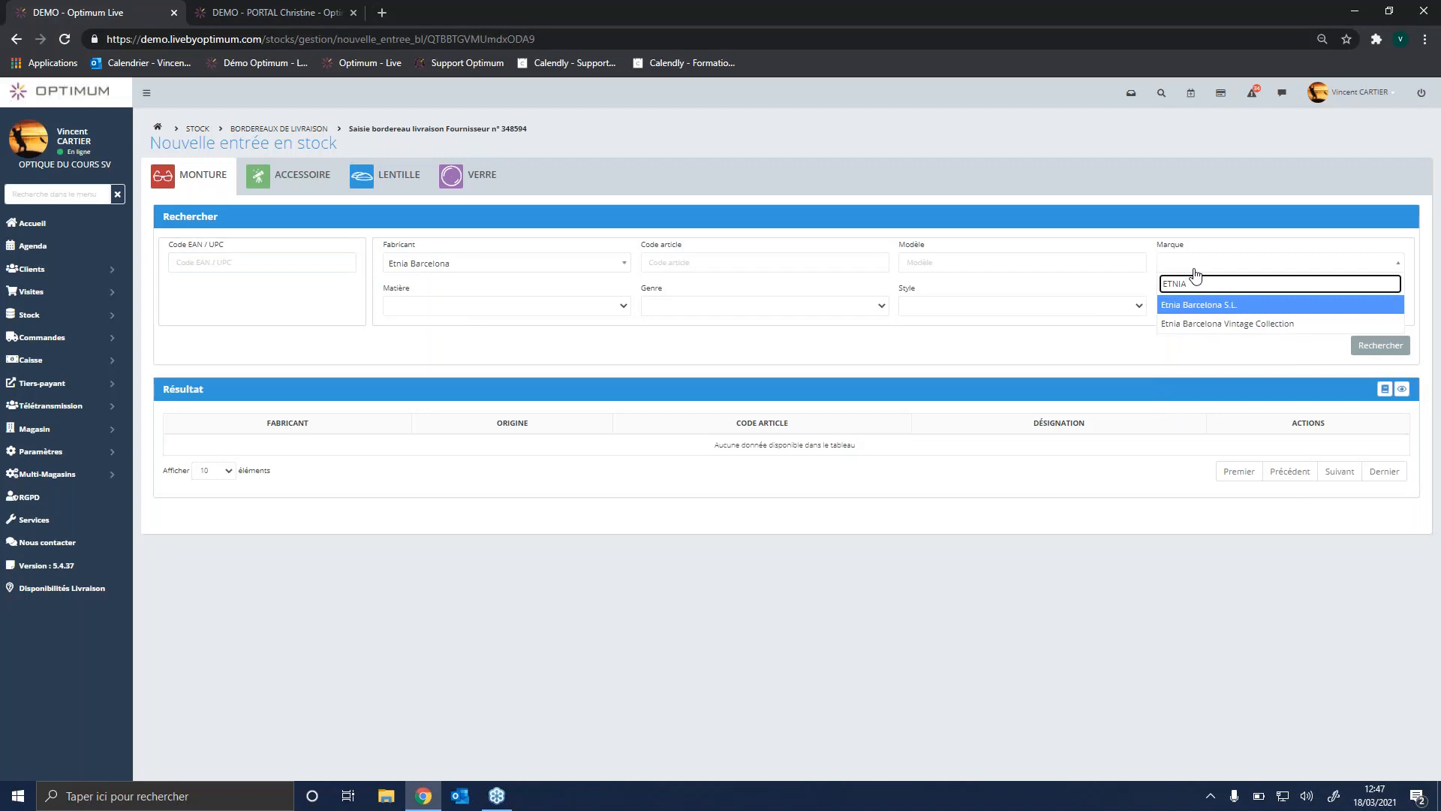
click(1250, 306)
click(1387, 352)
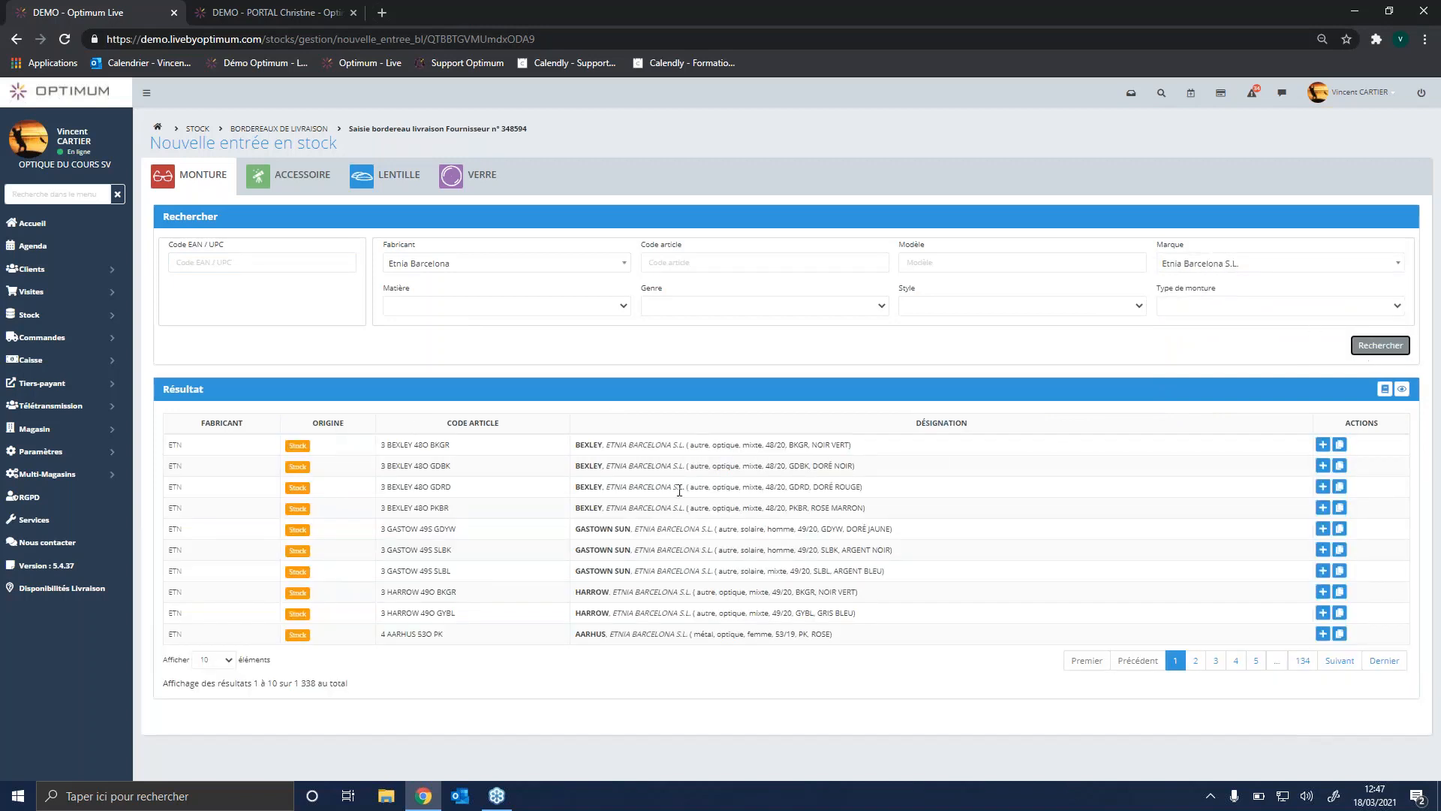
click(1235, 660)
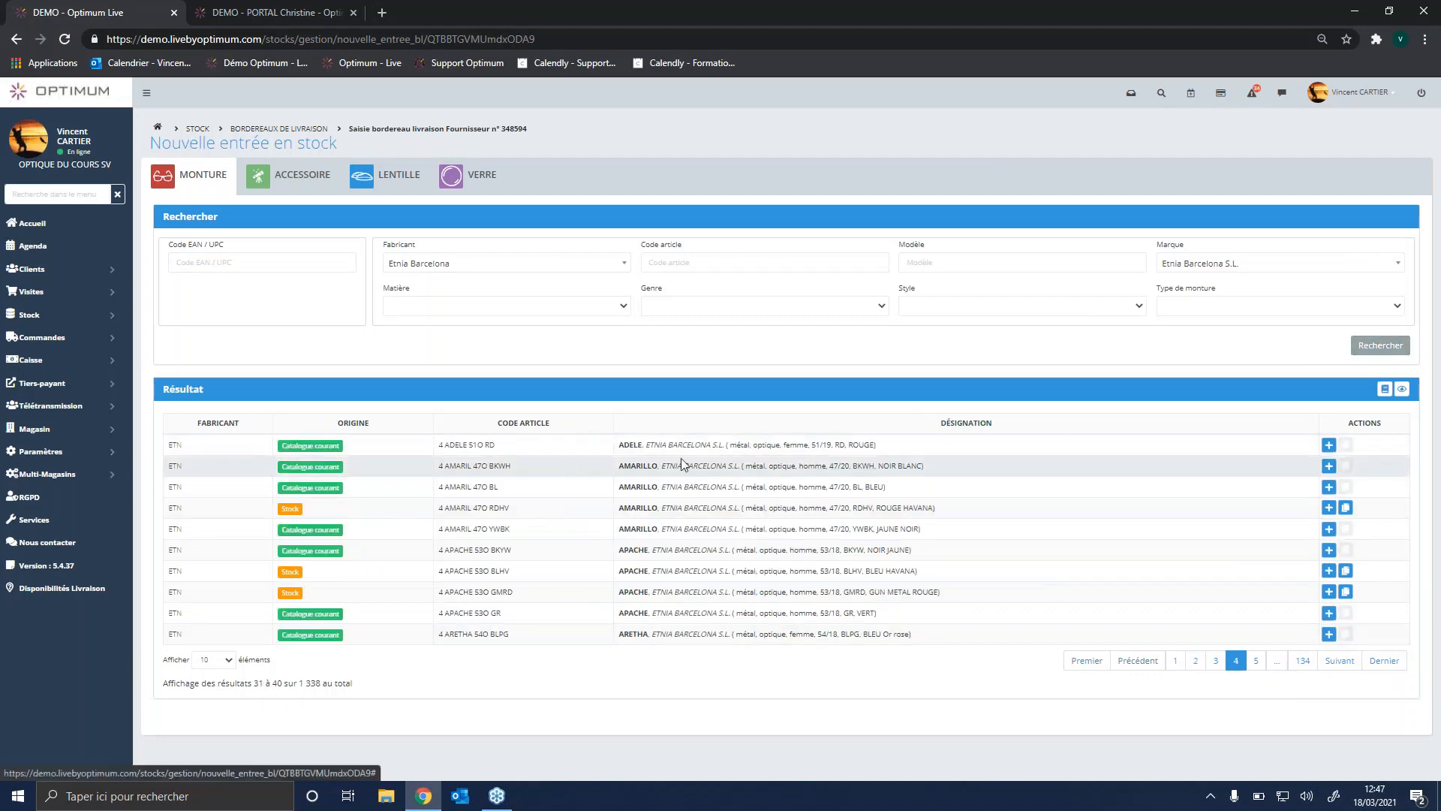
Step: Narrow the Etnia Barcelona frame search to the model AMARILLO
click(939, 259)
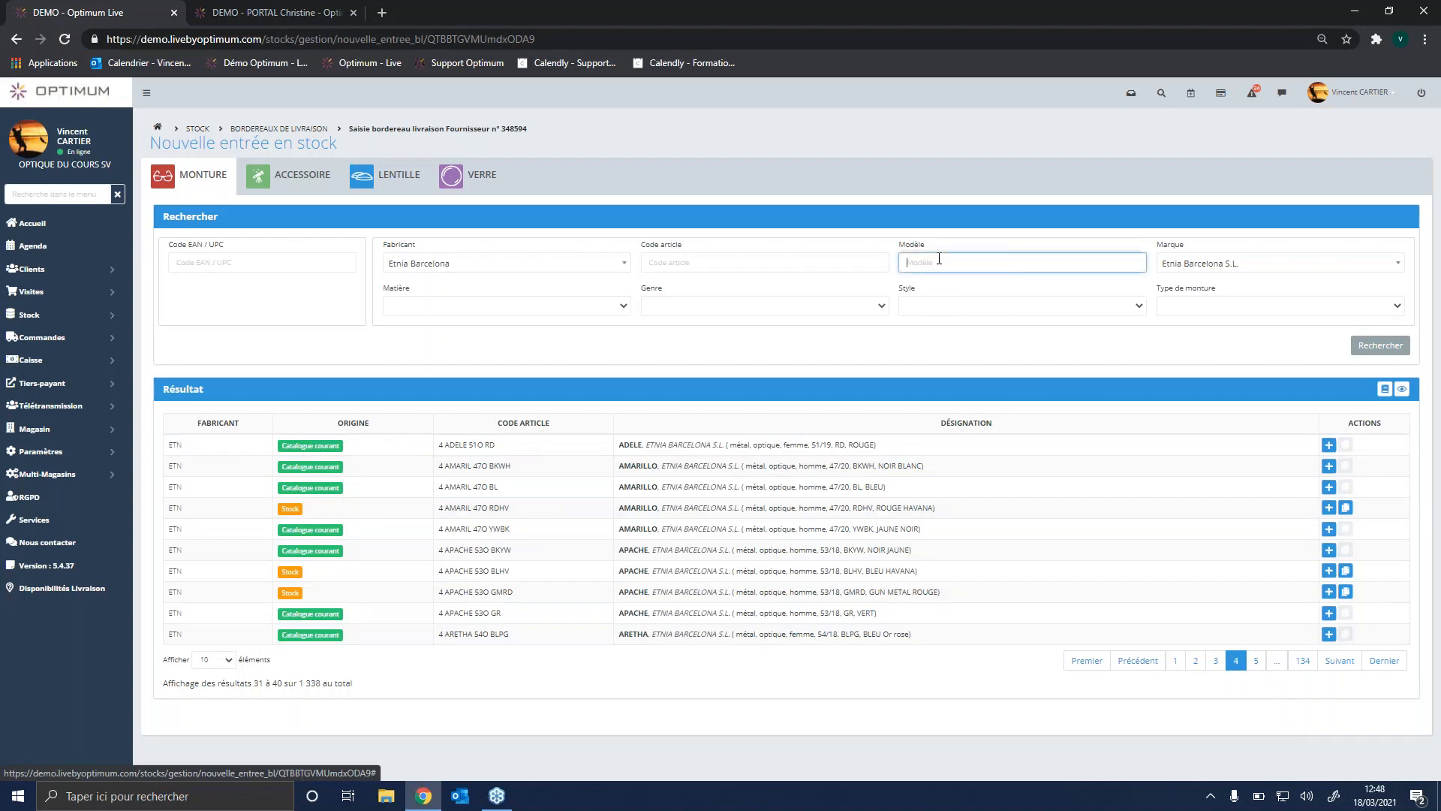
text(AMARILLO)
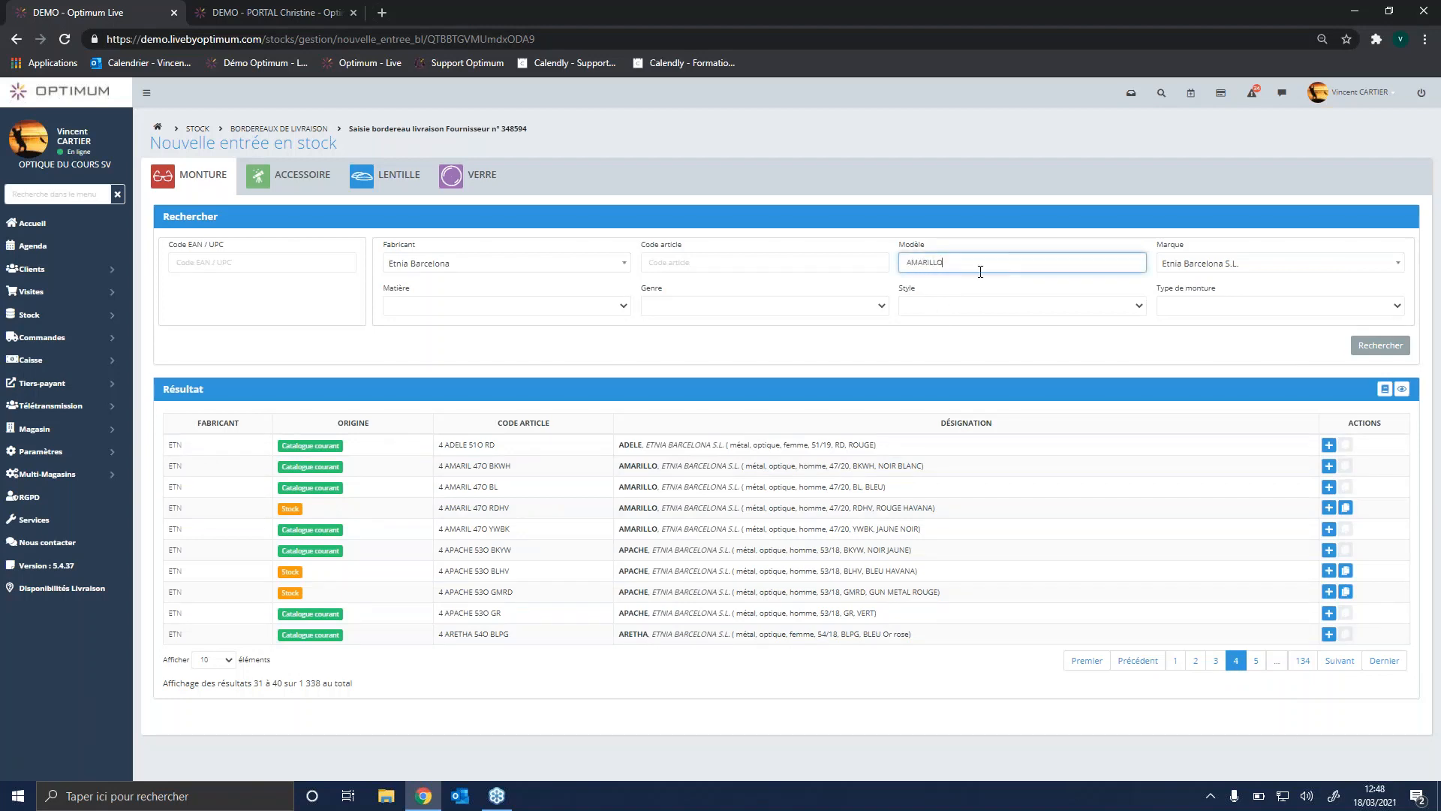
click(1380, 345)
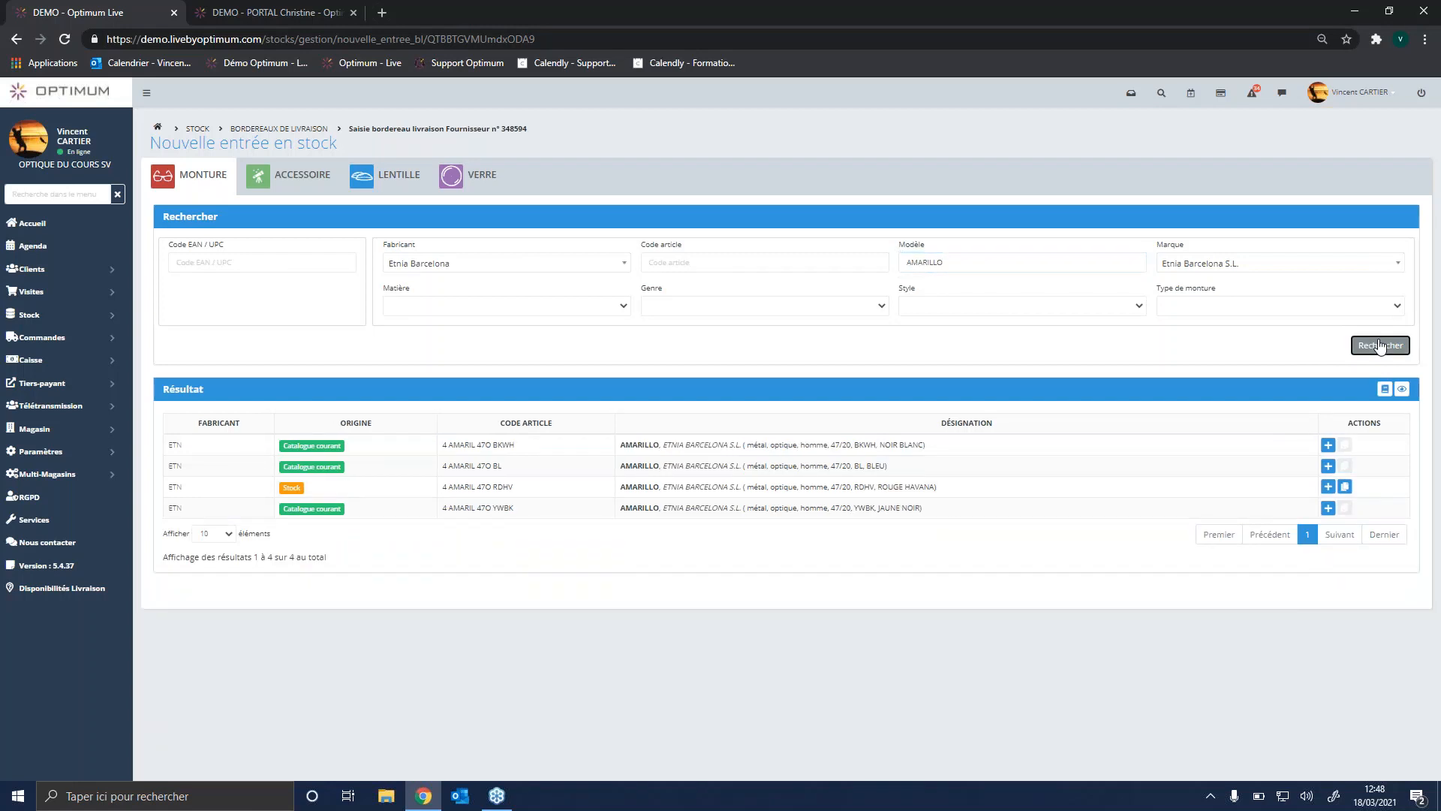
Step: Add a stock entry for frame 4 AMARIL 47O BKWH with a store sale price of 199 and a quantity of 2
click(1328, 446)
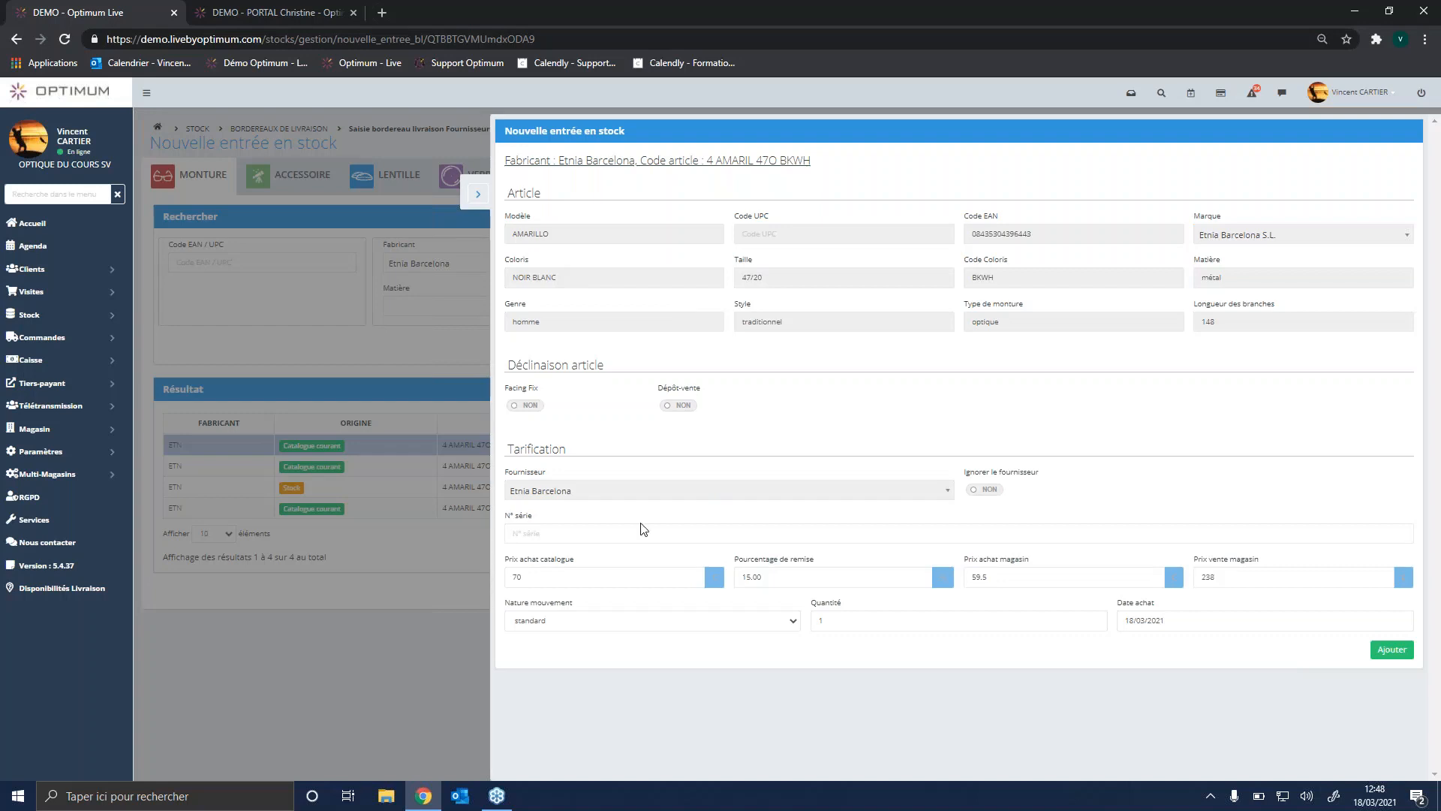
click(506, 576)
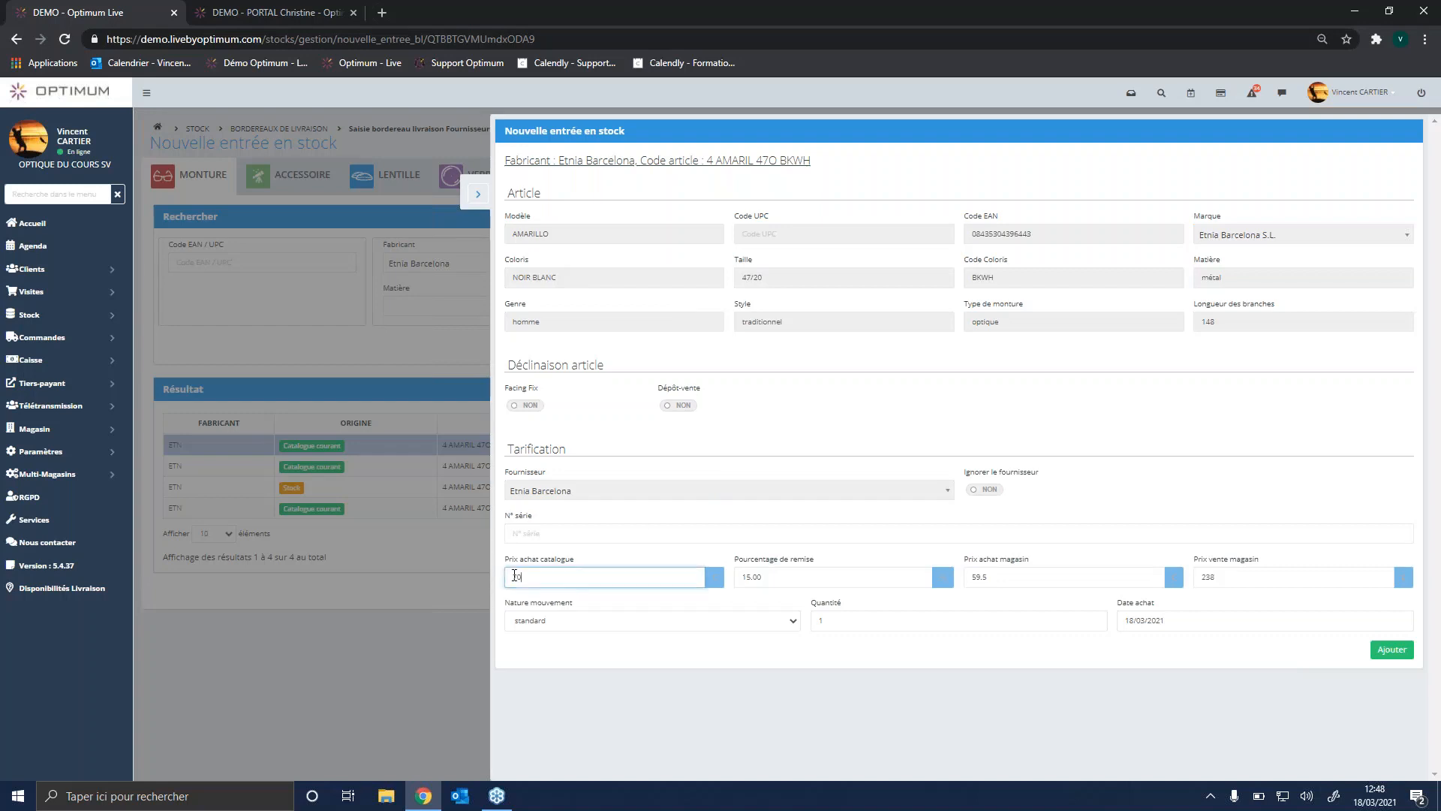
click(771, 581)
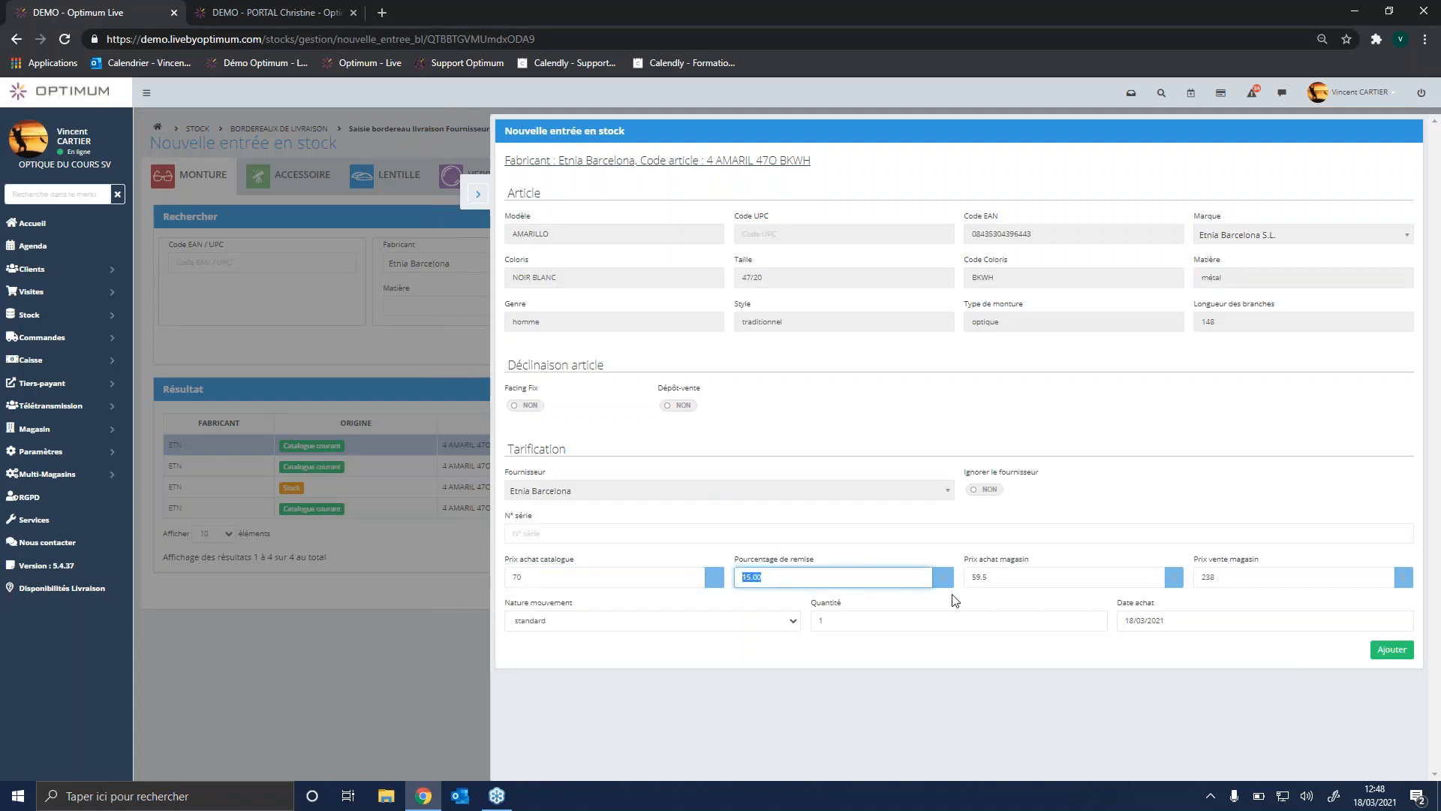
key(Tab)
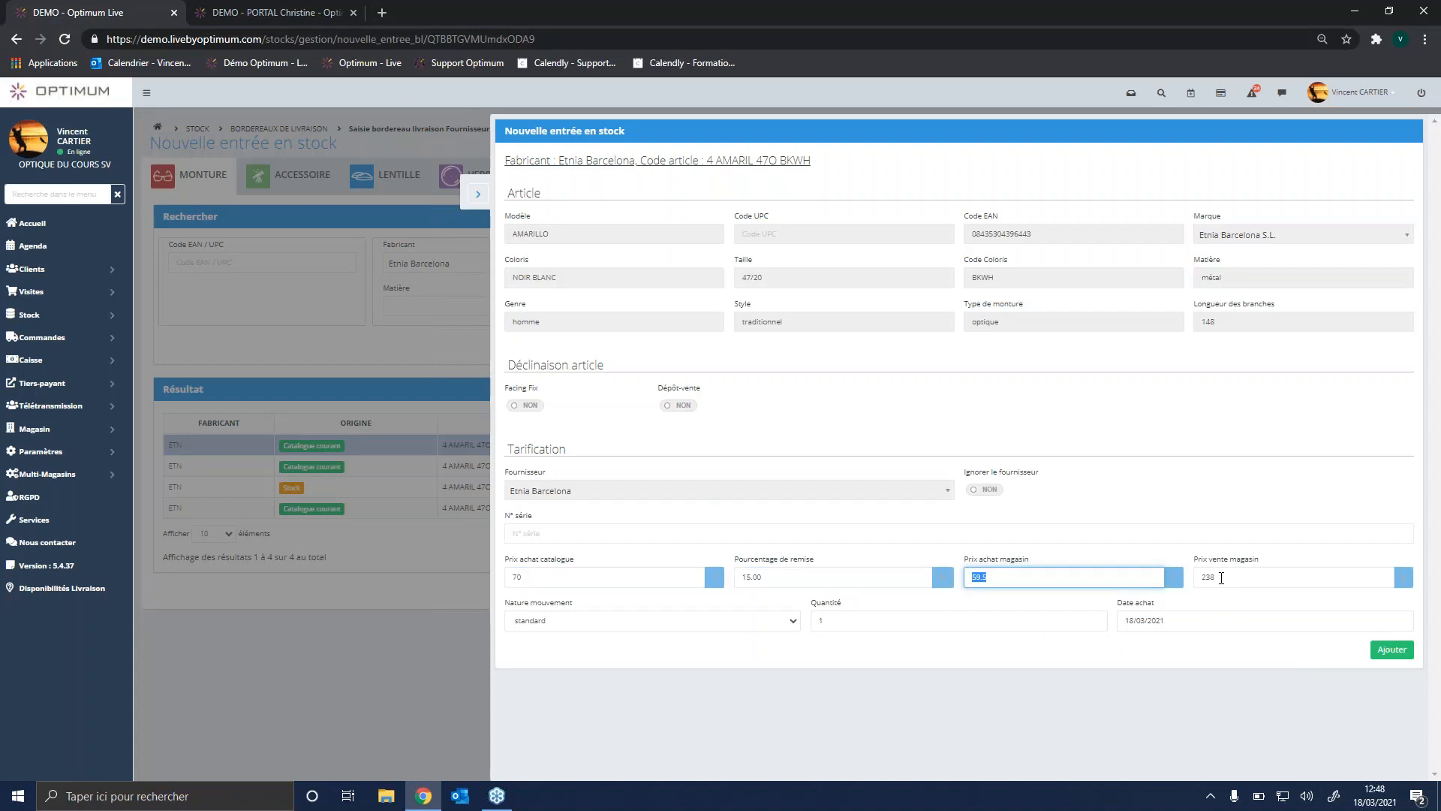
key(Tab)
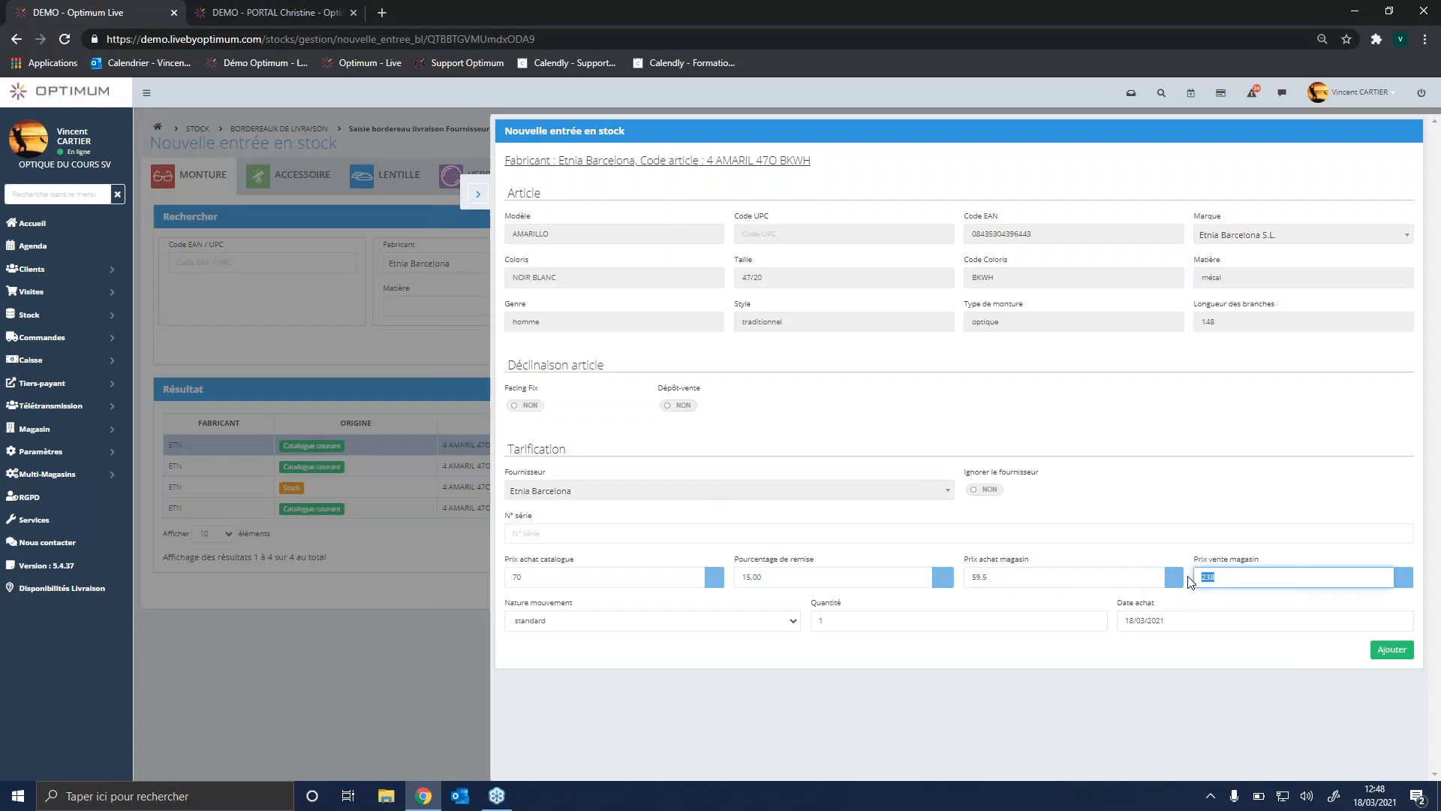
text(199)
click(852, 626)
text(2)
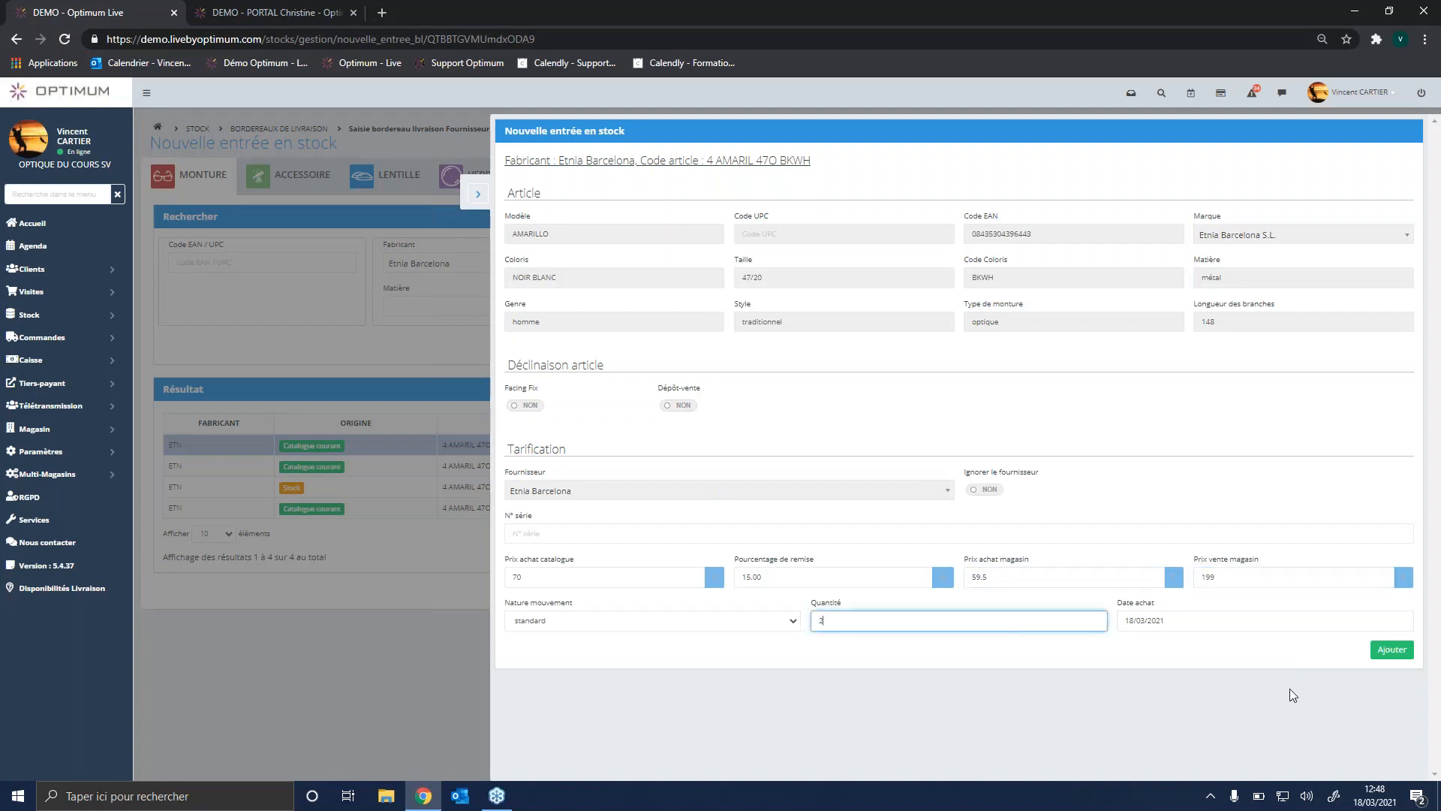
click(1402, 657)
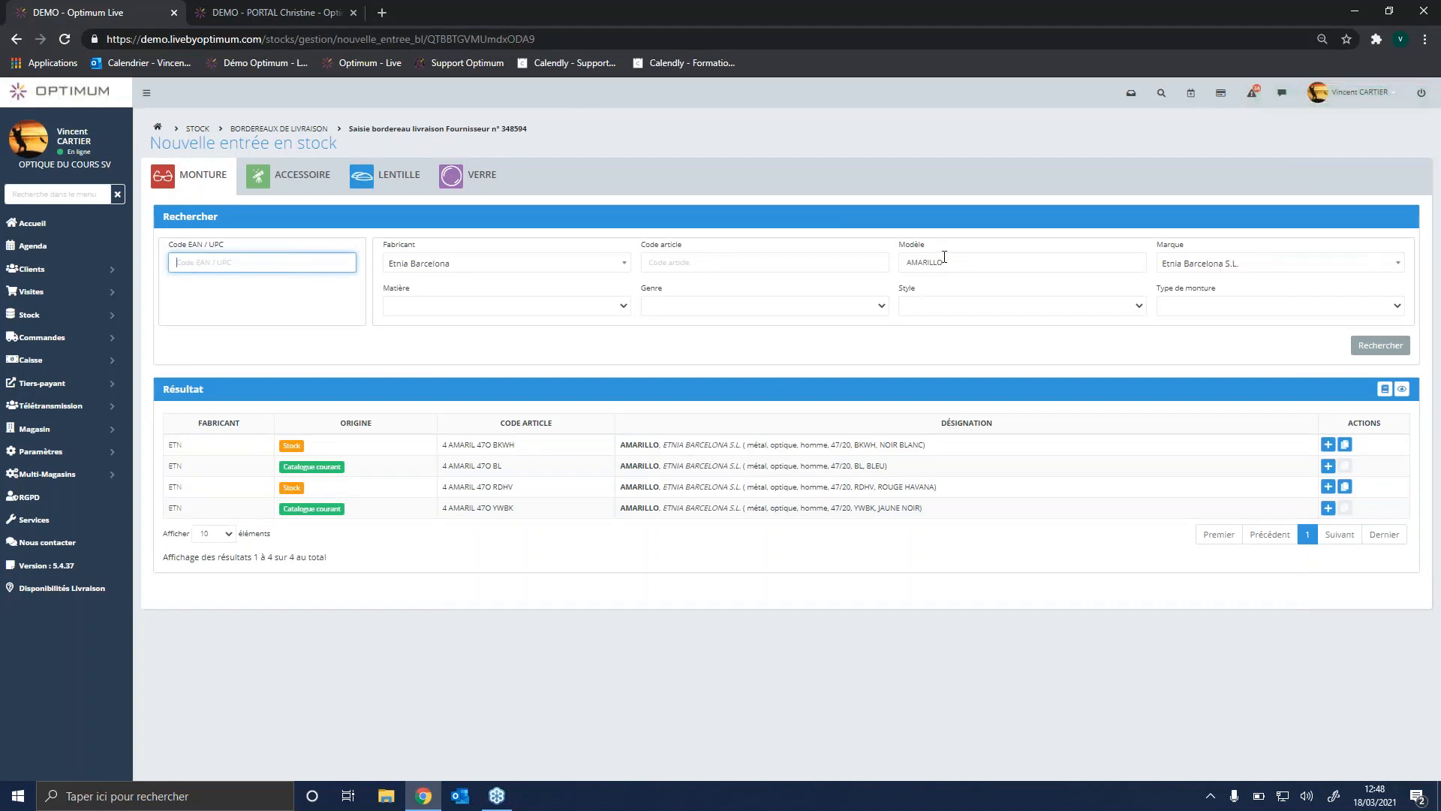
Step: Open the stock printing page and restrict the label article types to solaire
click(60, 324)
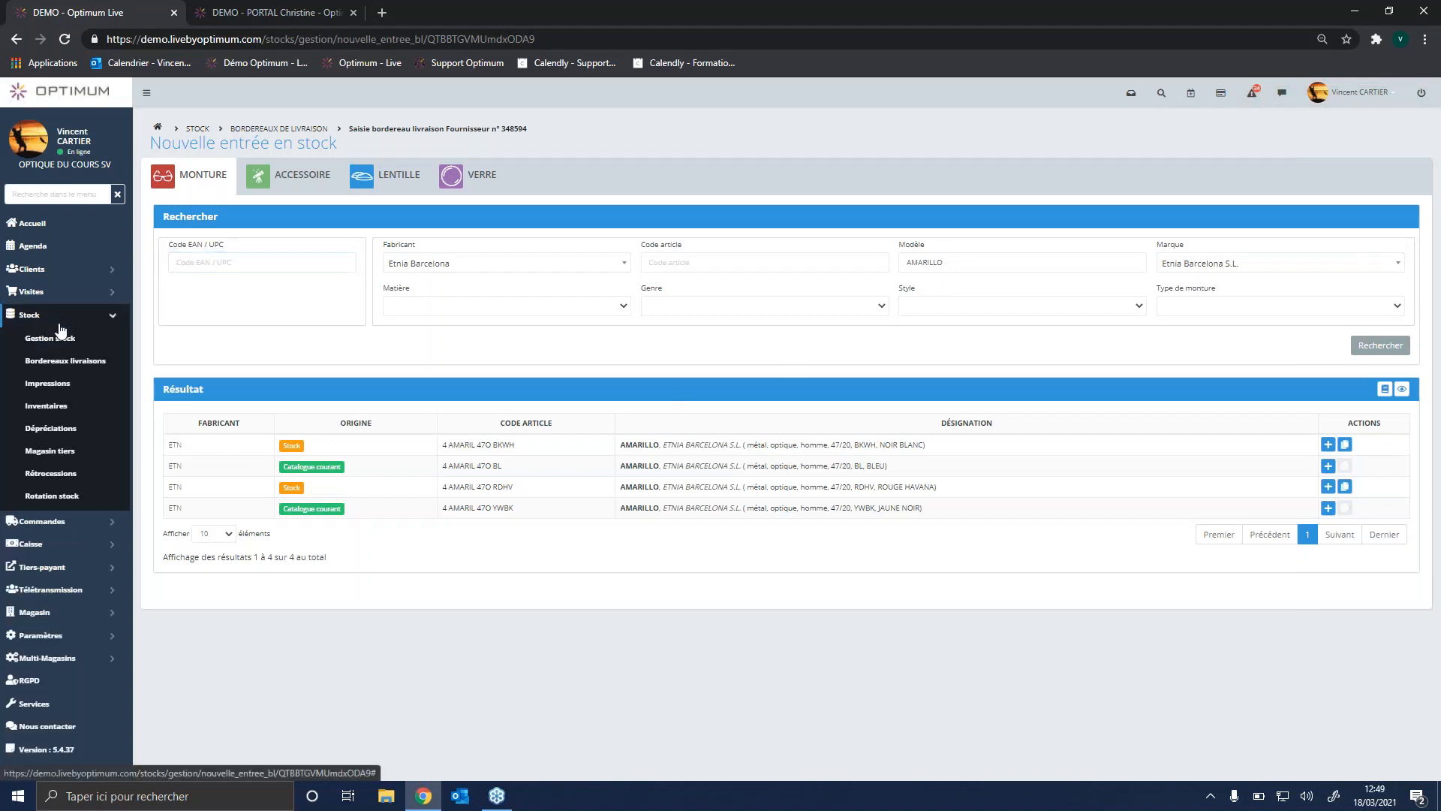
click(69, 382)
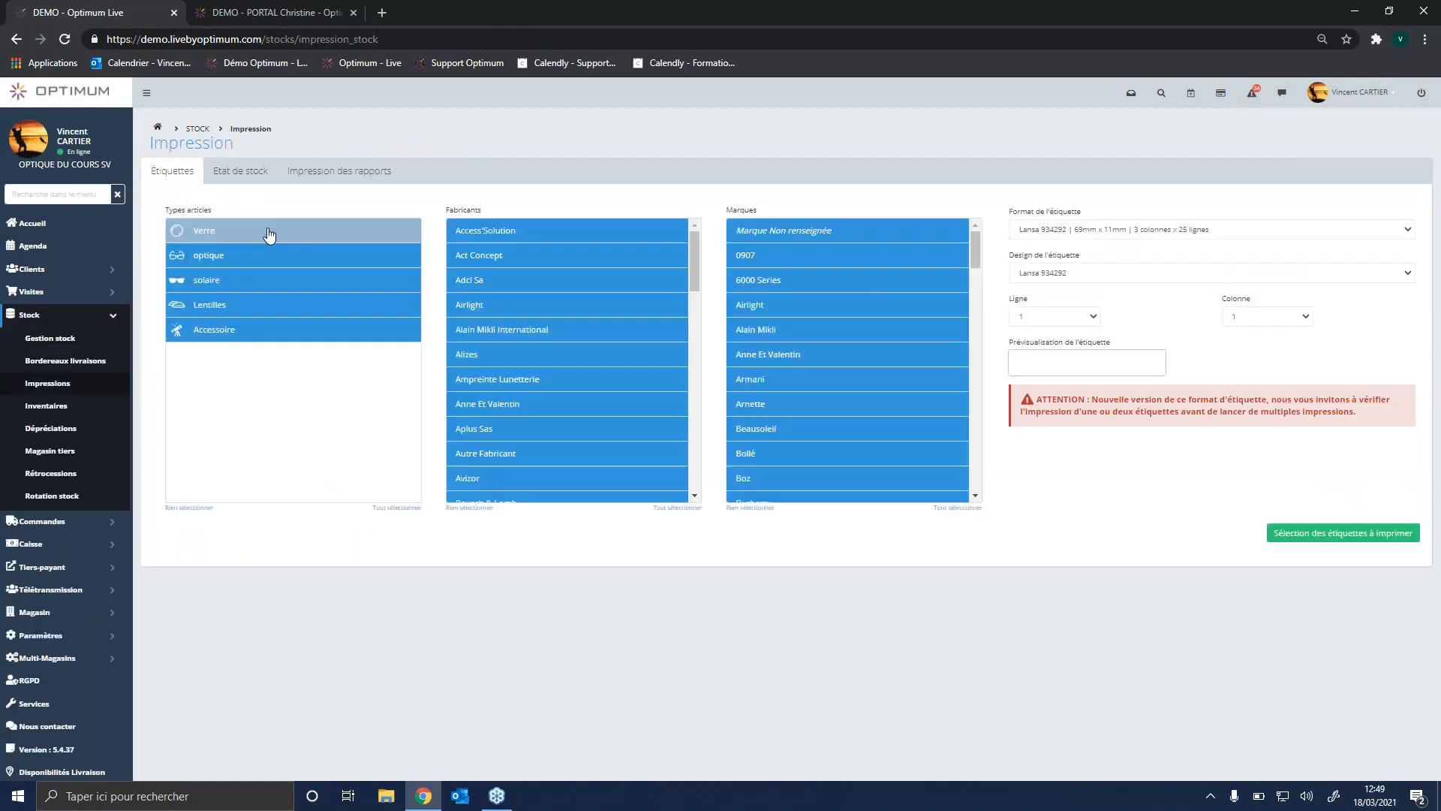
click(270, 232)
click(255, 307)
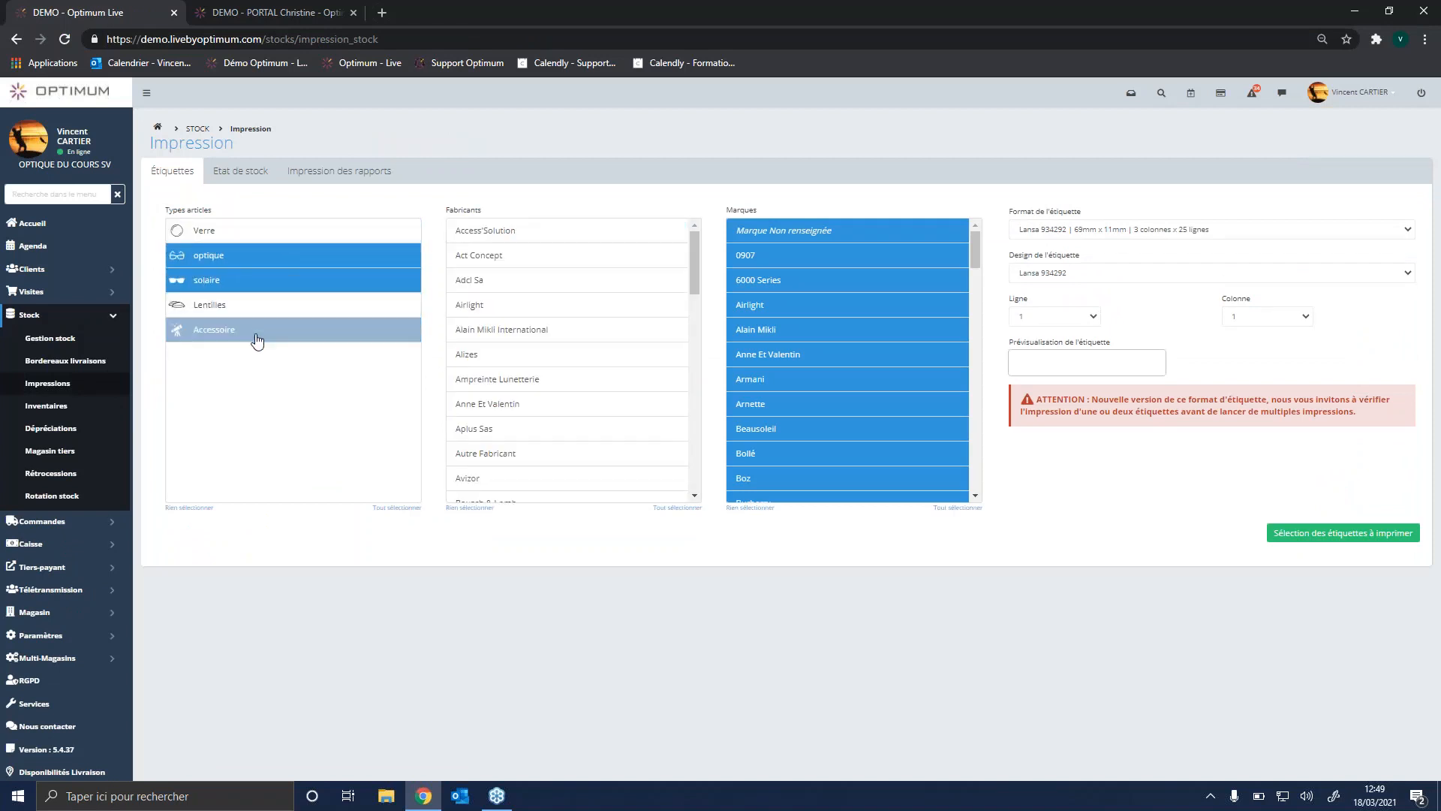
click(255, 331)
click(274, 270)
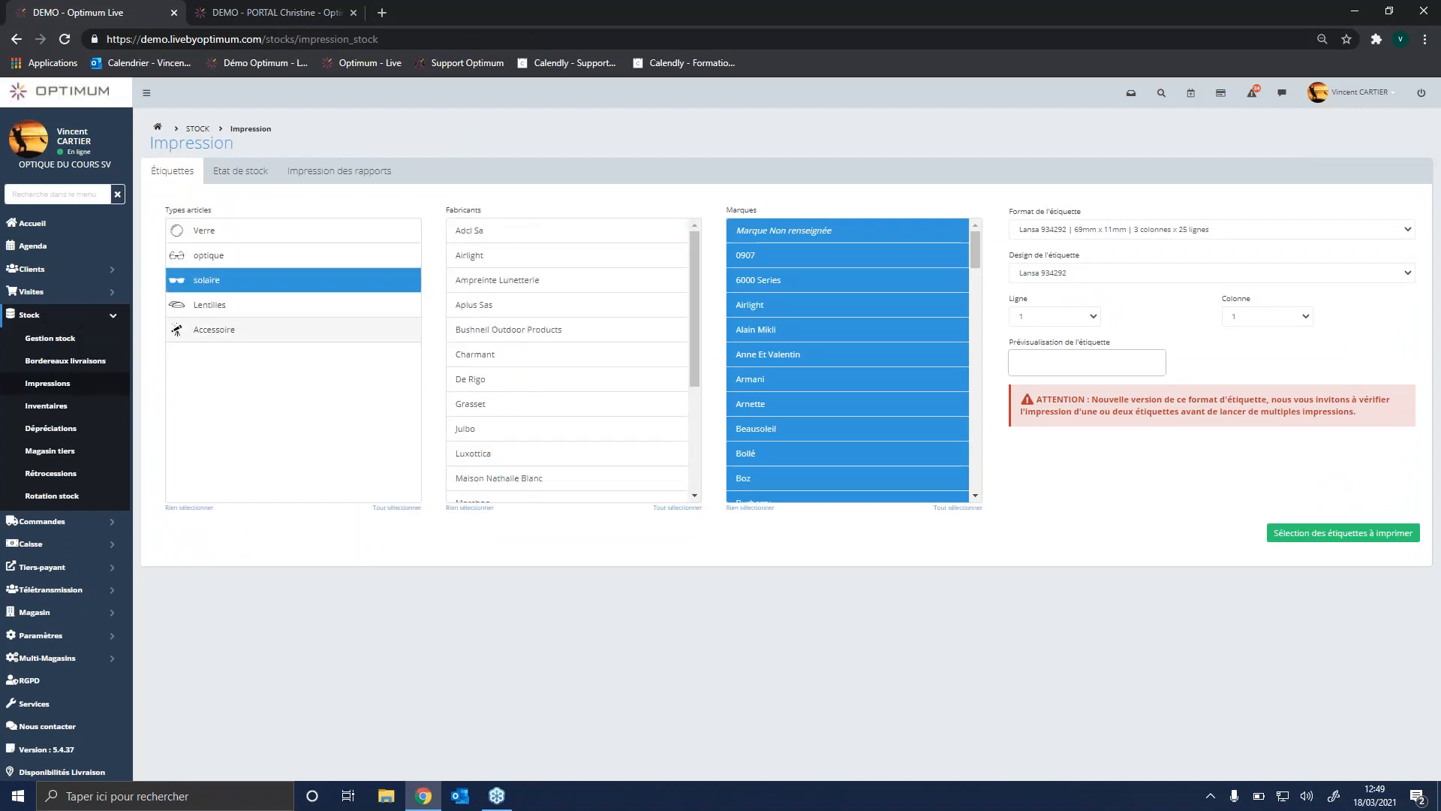
Step: Select the manufacturer Charmant with the brand Esprit and display the selection of labels to print
click(509, 359)
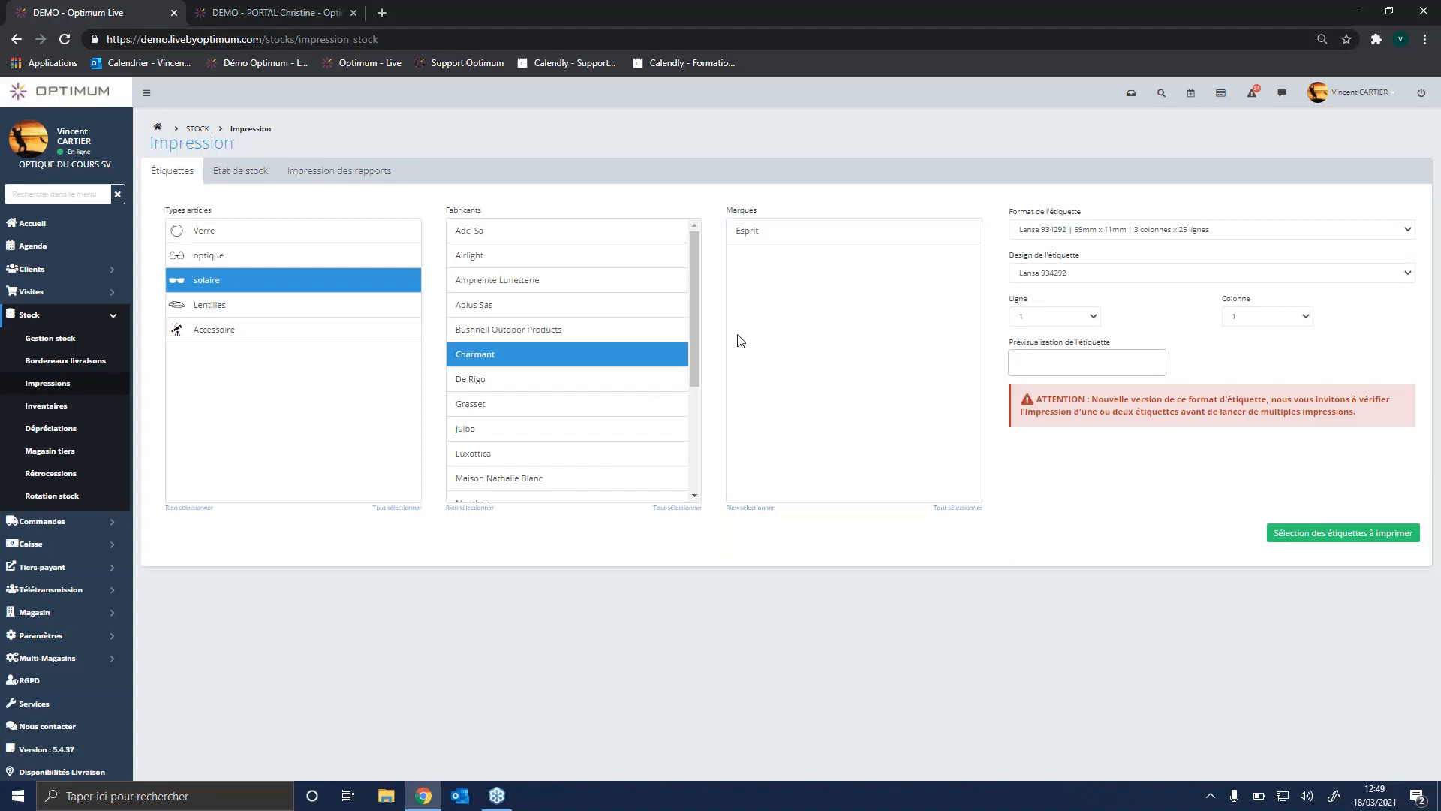
click(778, 231)
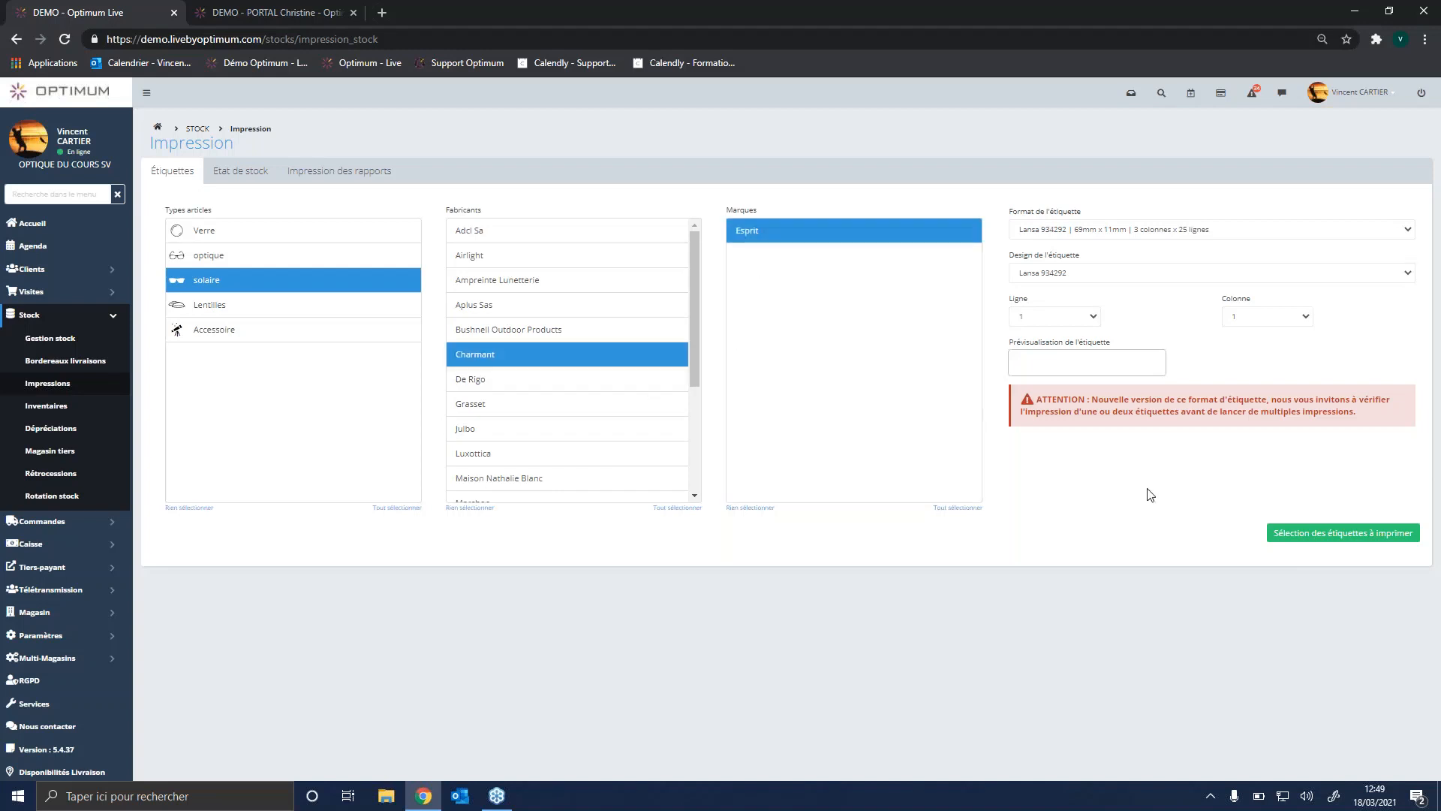
click(1342, 533)
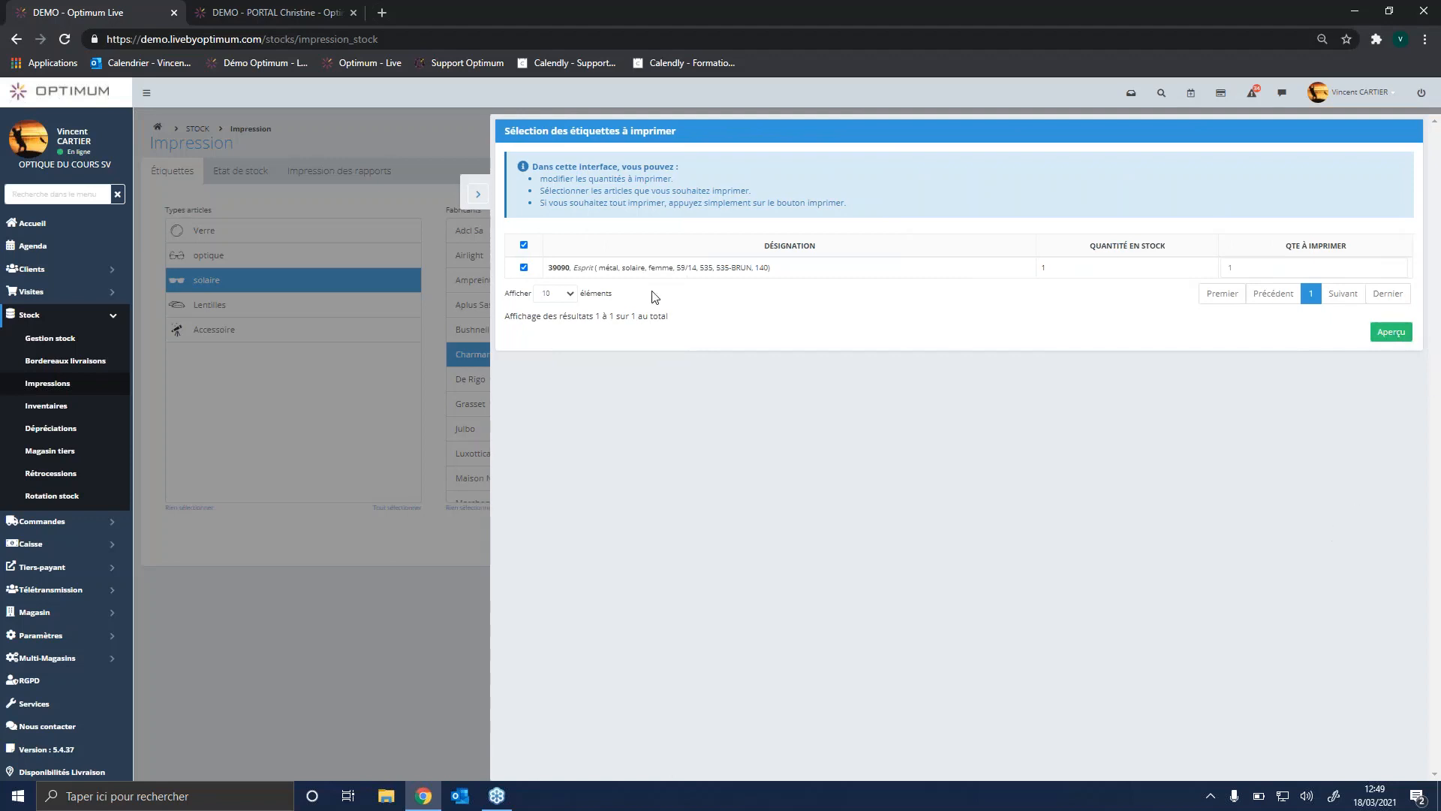
Step: Close the label selection and examine the available label formats without changing the current one
click(477, 194)
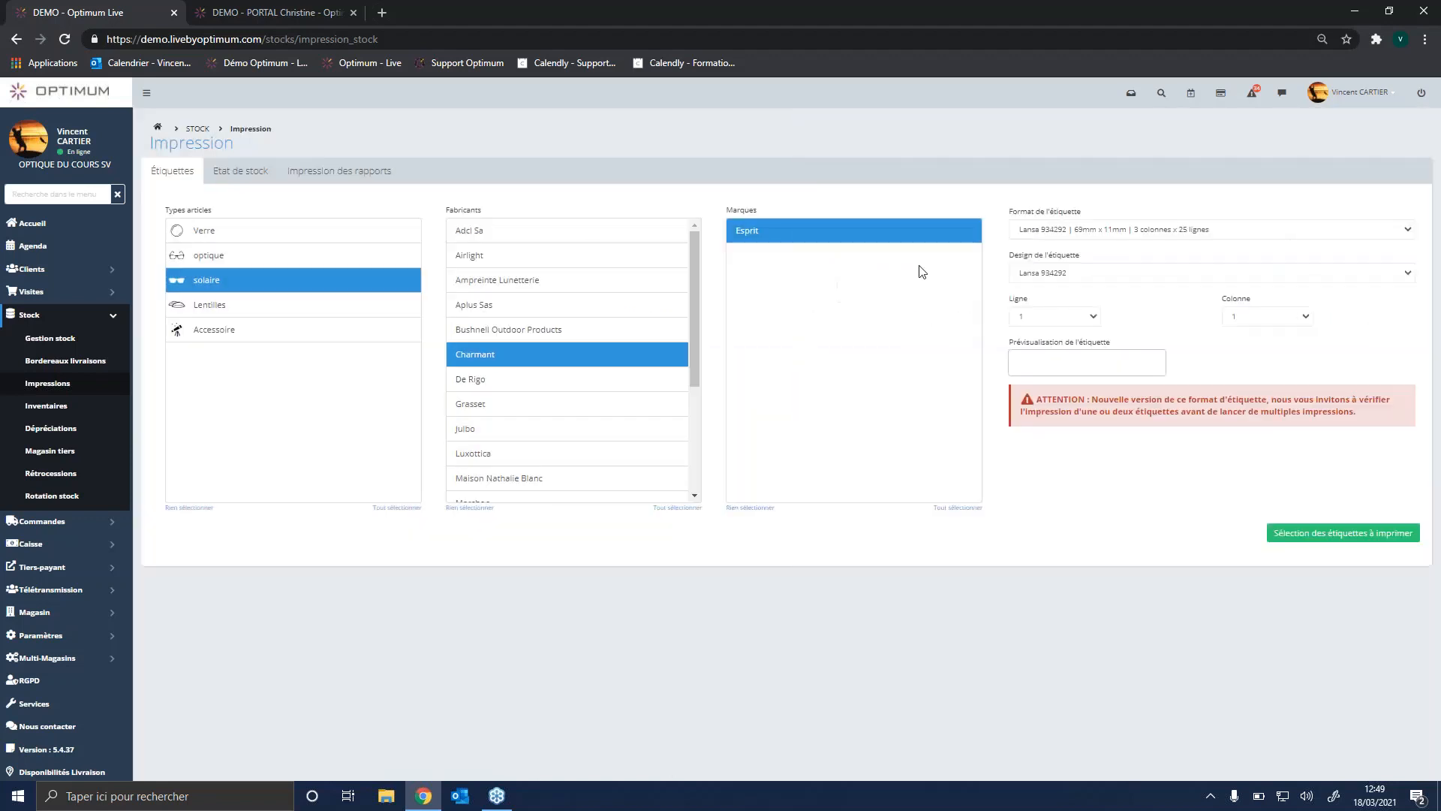
click(1209, 233)
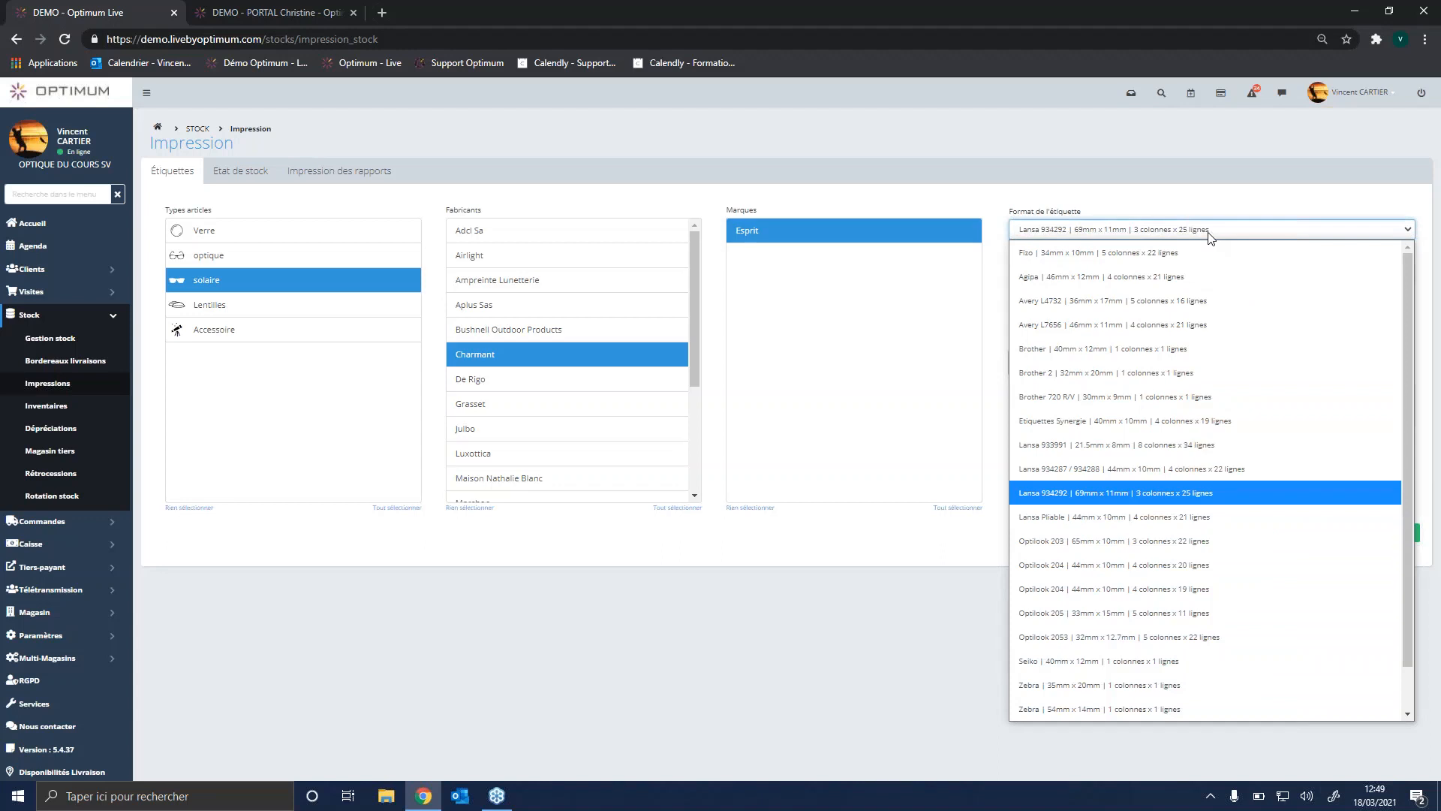
click(1209, 233)
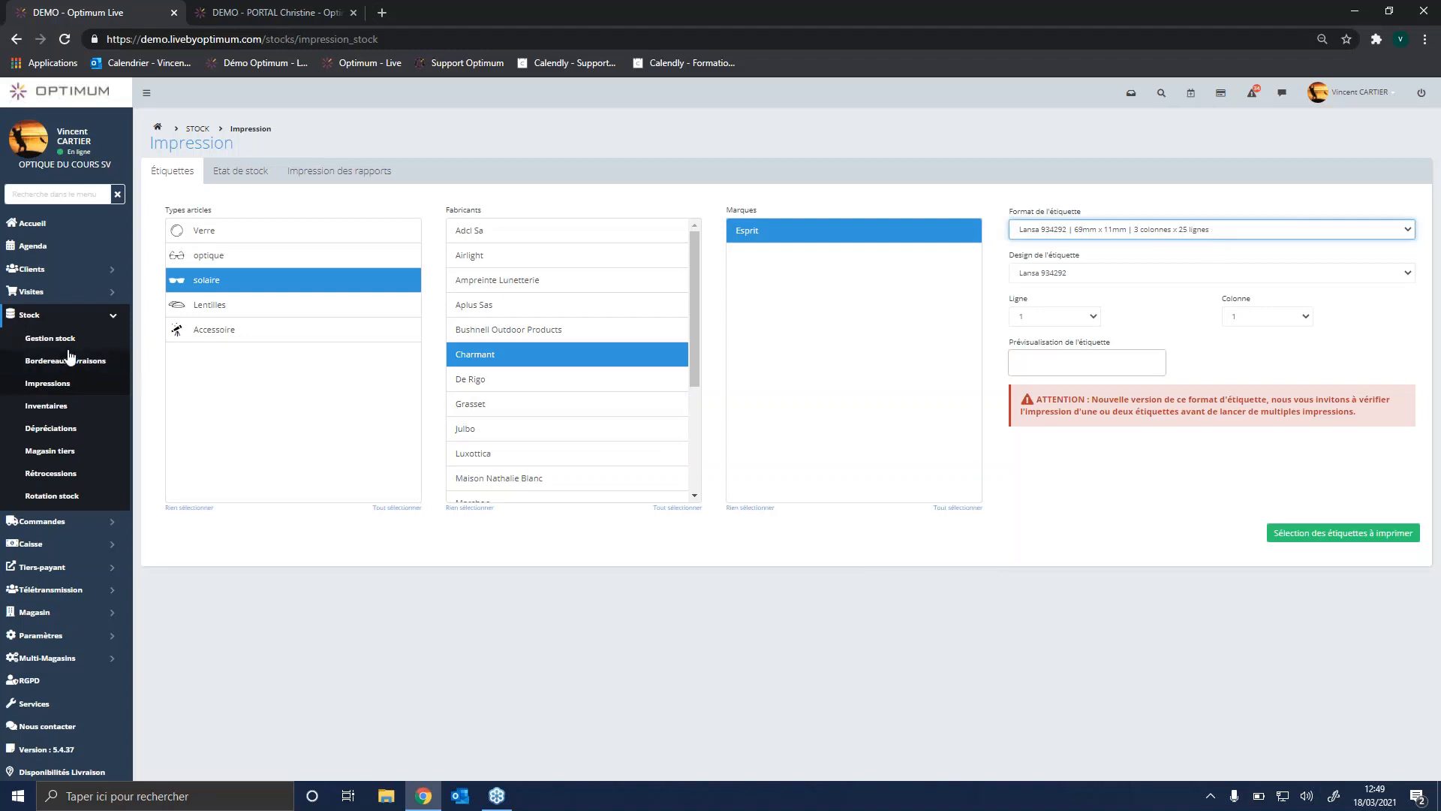
Step: Look through the stock inventories and their creation types, the stock depreciations and the third-party stores
click(63, 408)
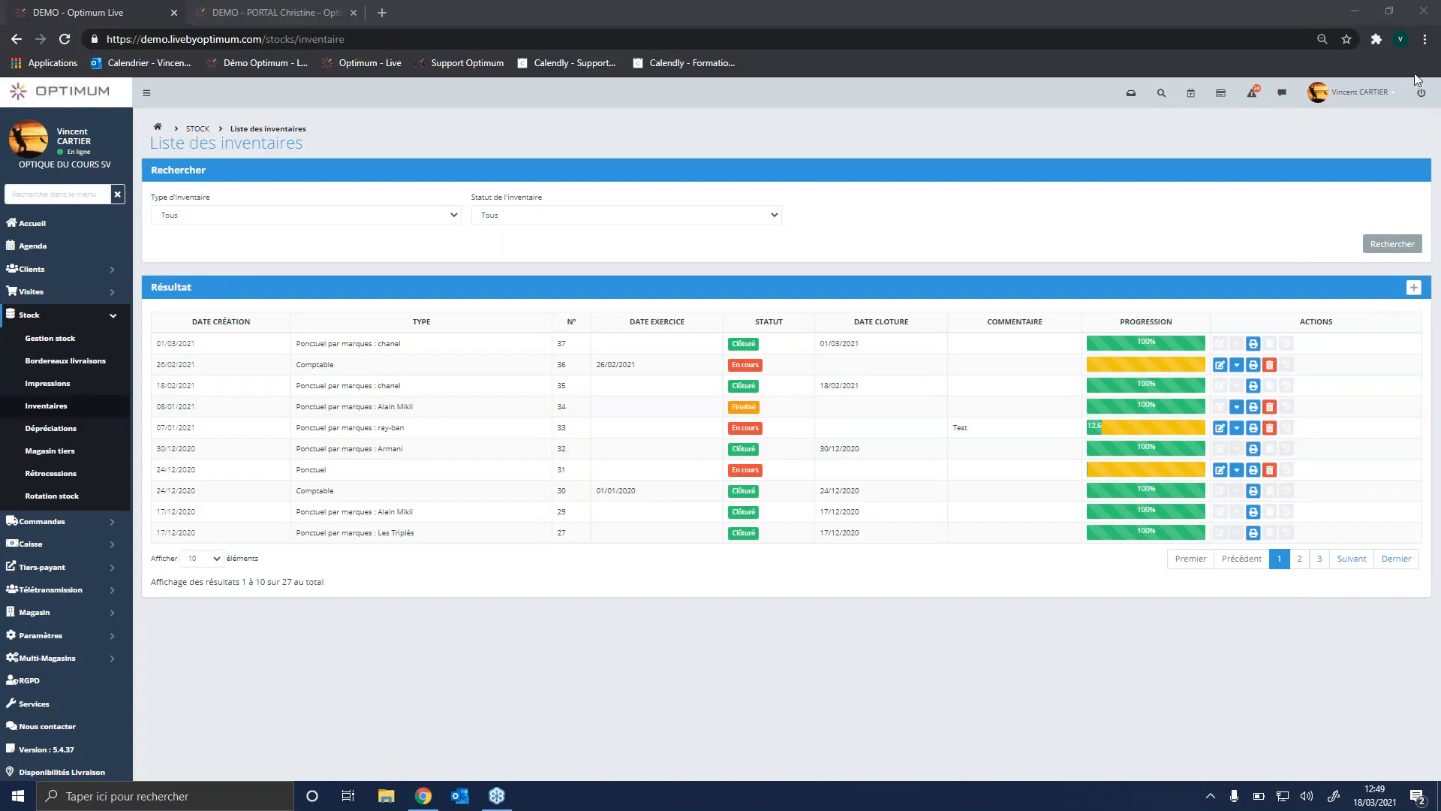
click(1414, 287)
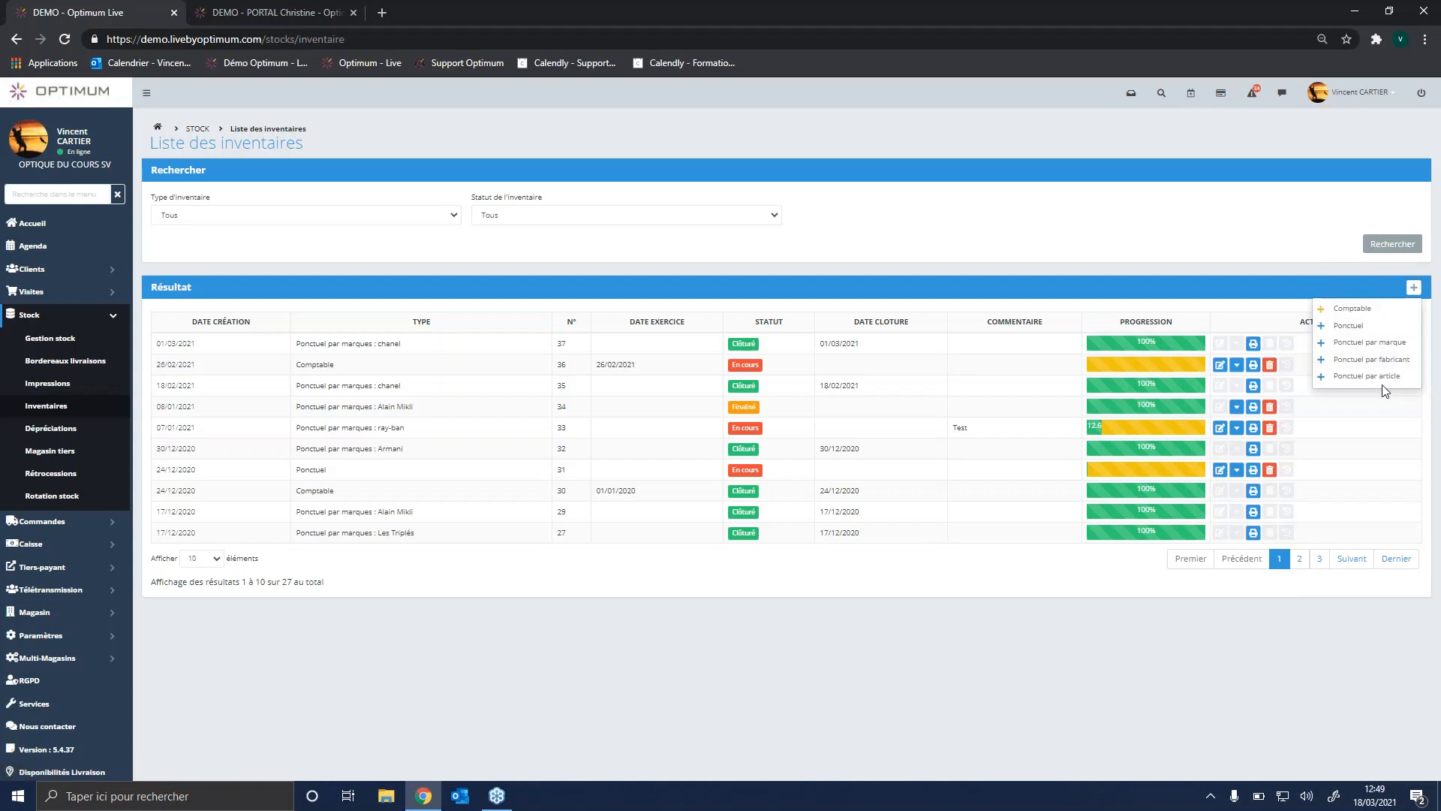
click(48, 430)
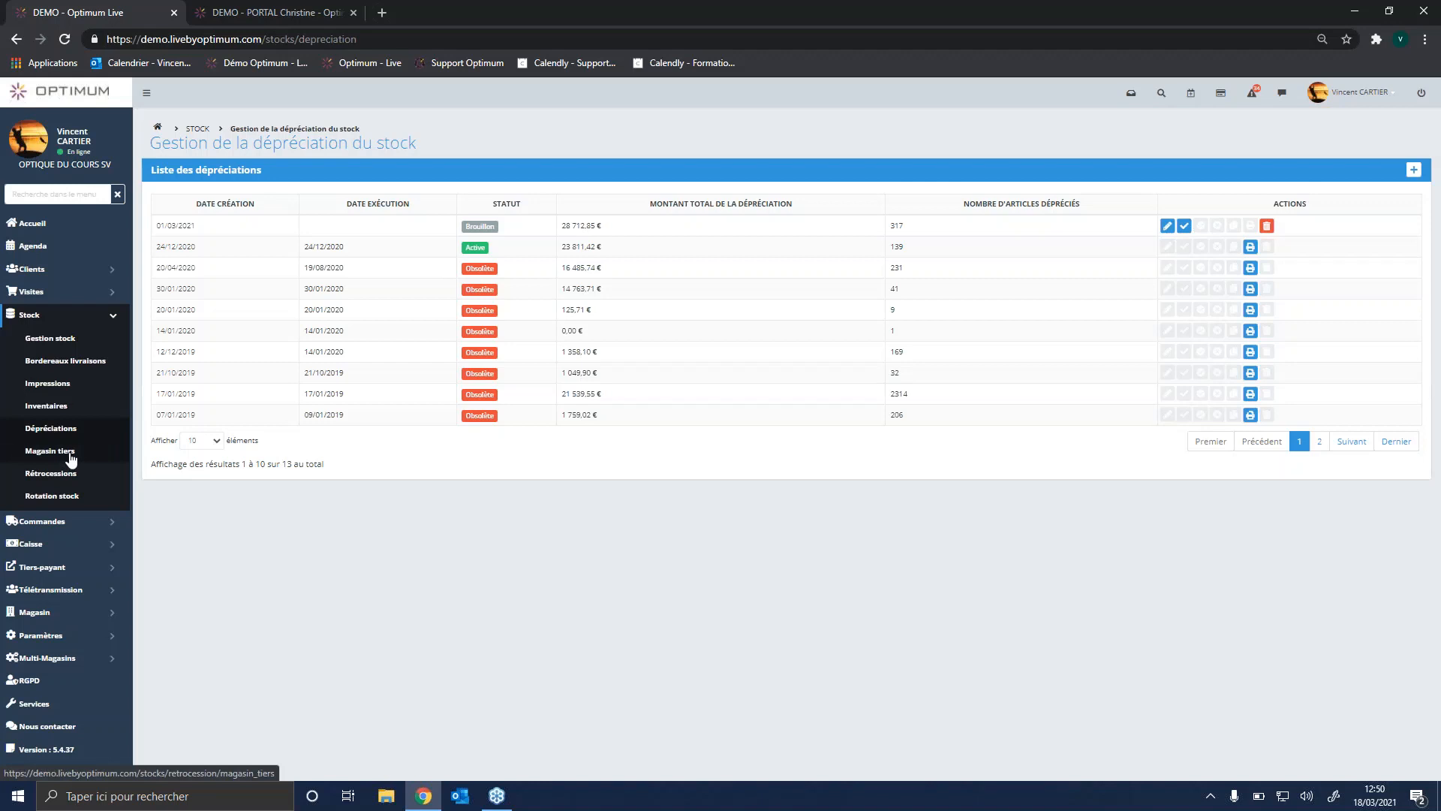
click(71, 455)
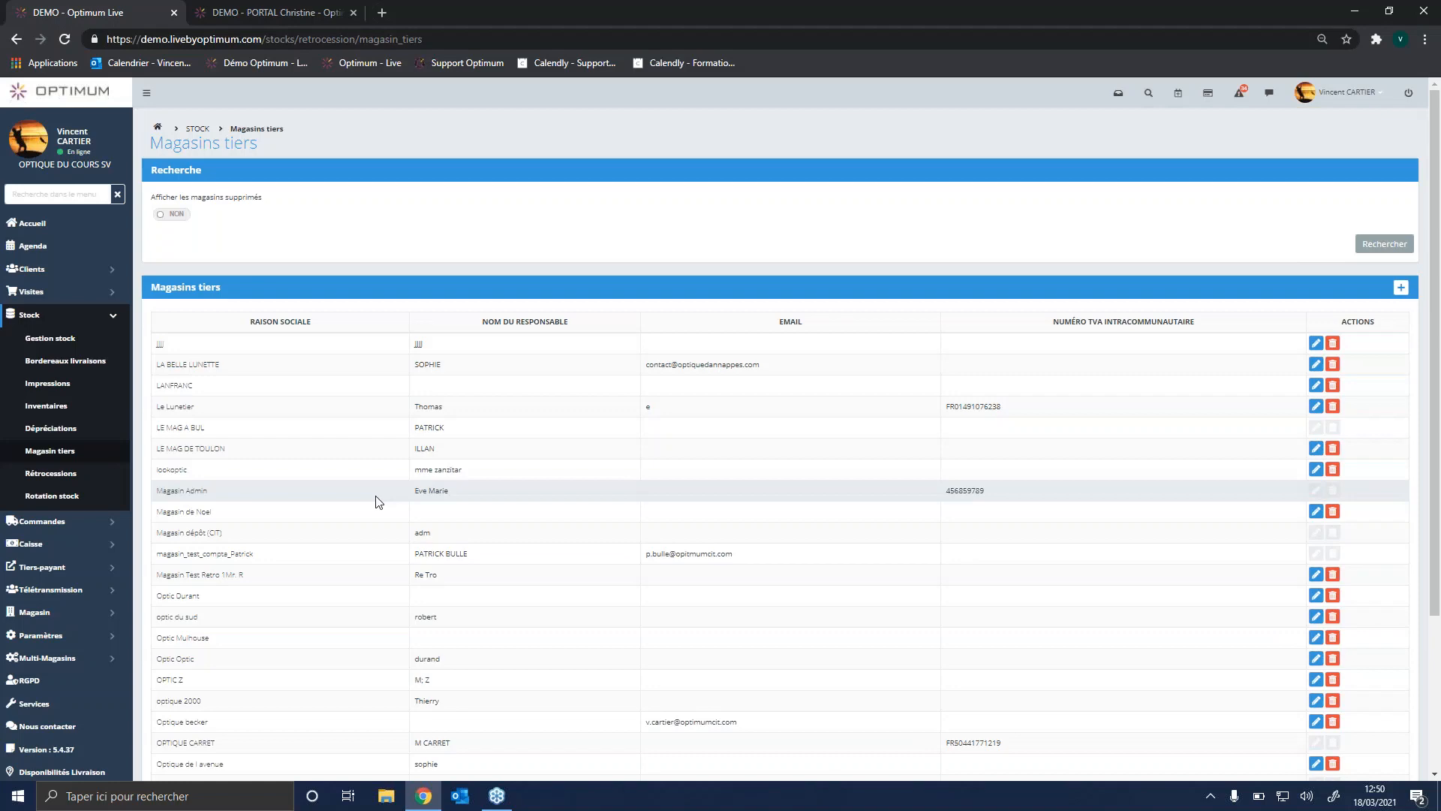
Step: Start a new retrocession request and search all stores for the frame RB2132 with article type Monture
click(50, 474)
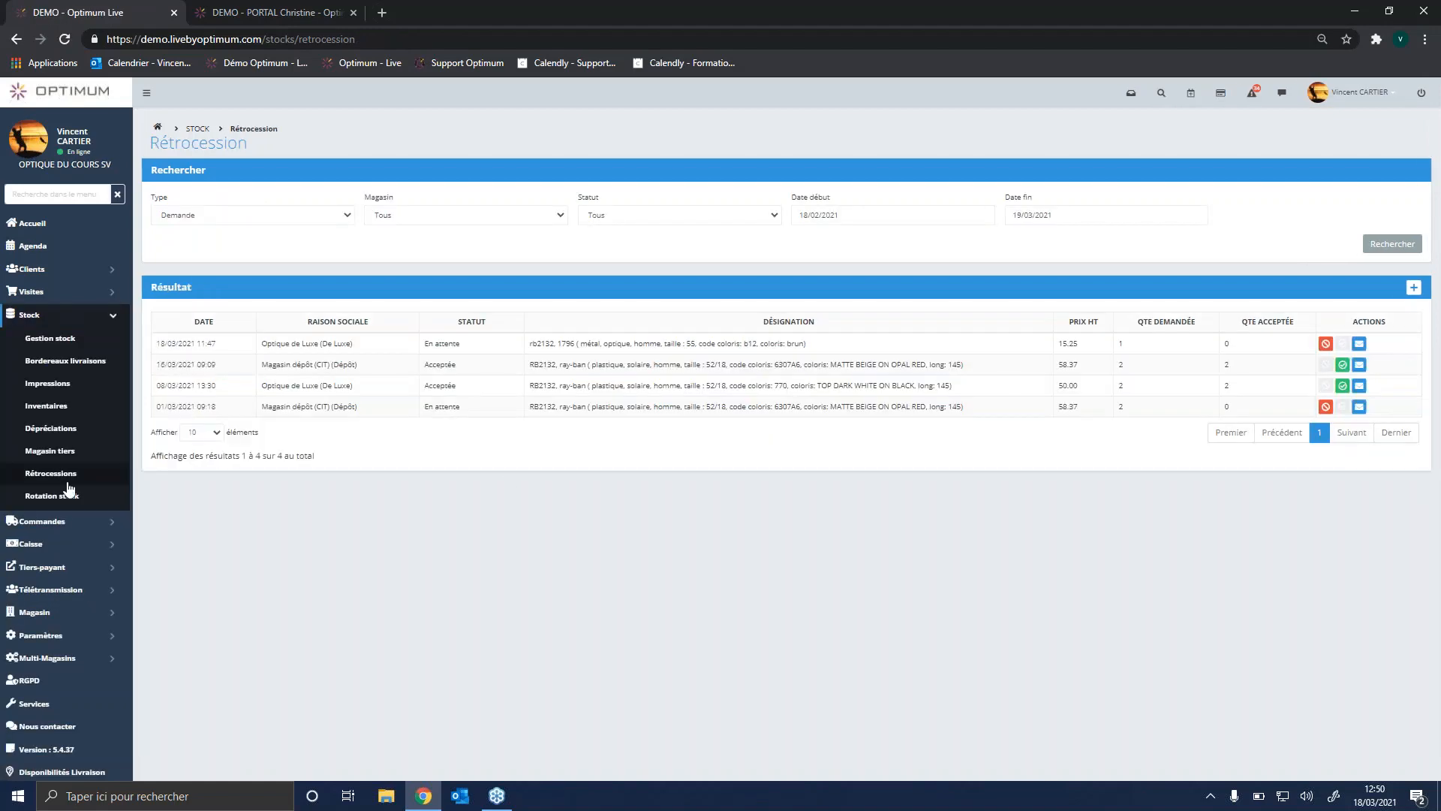
click(1414, 289)
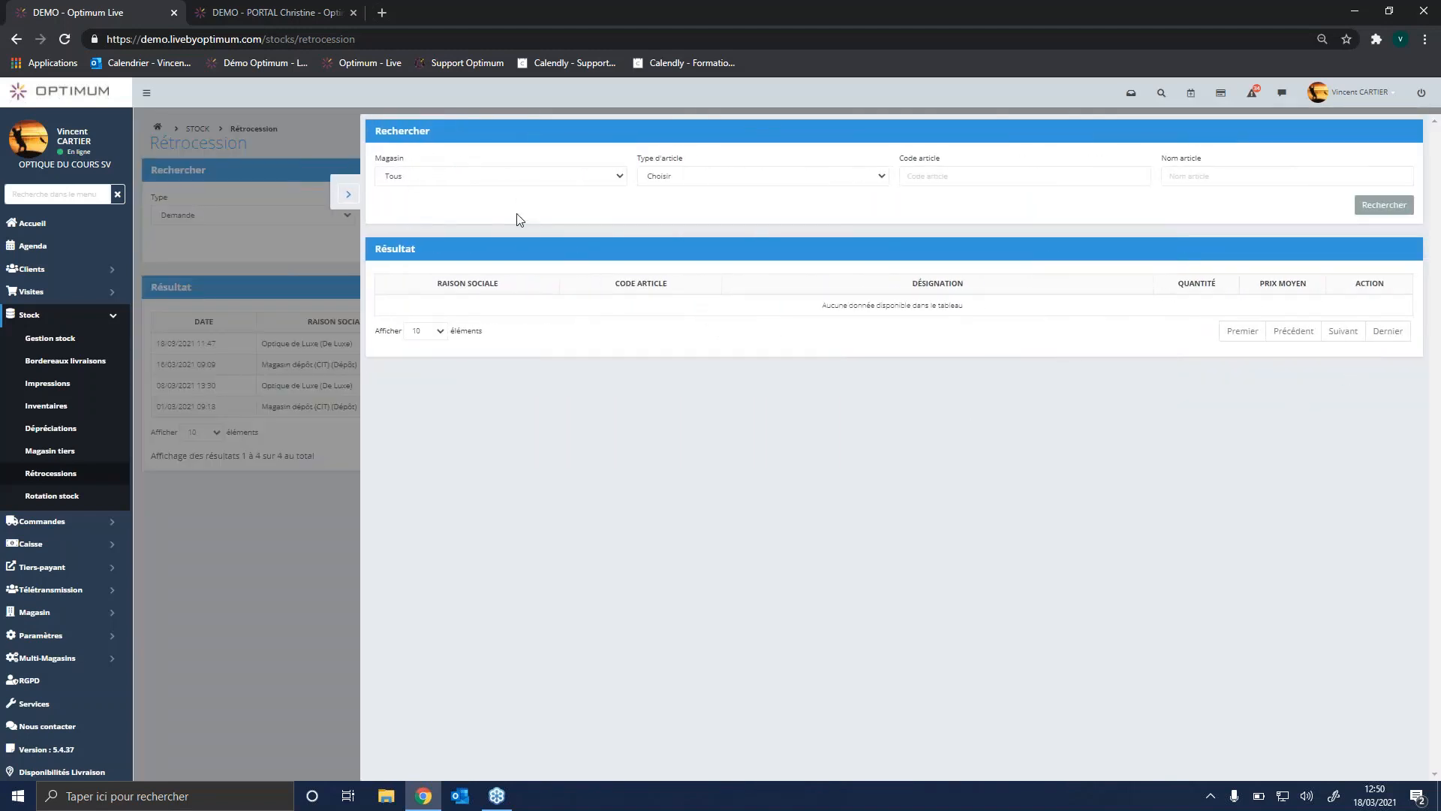
click(733, 181)
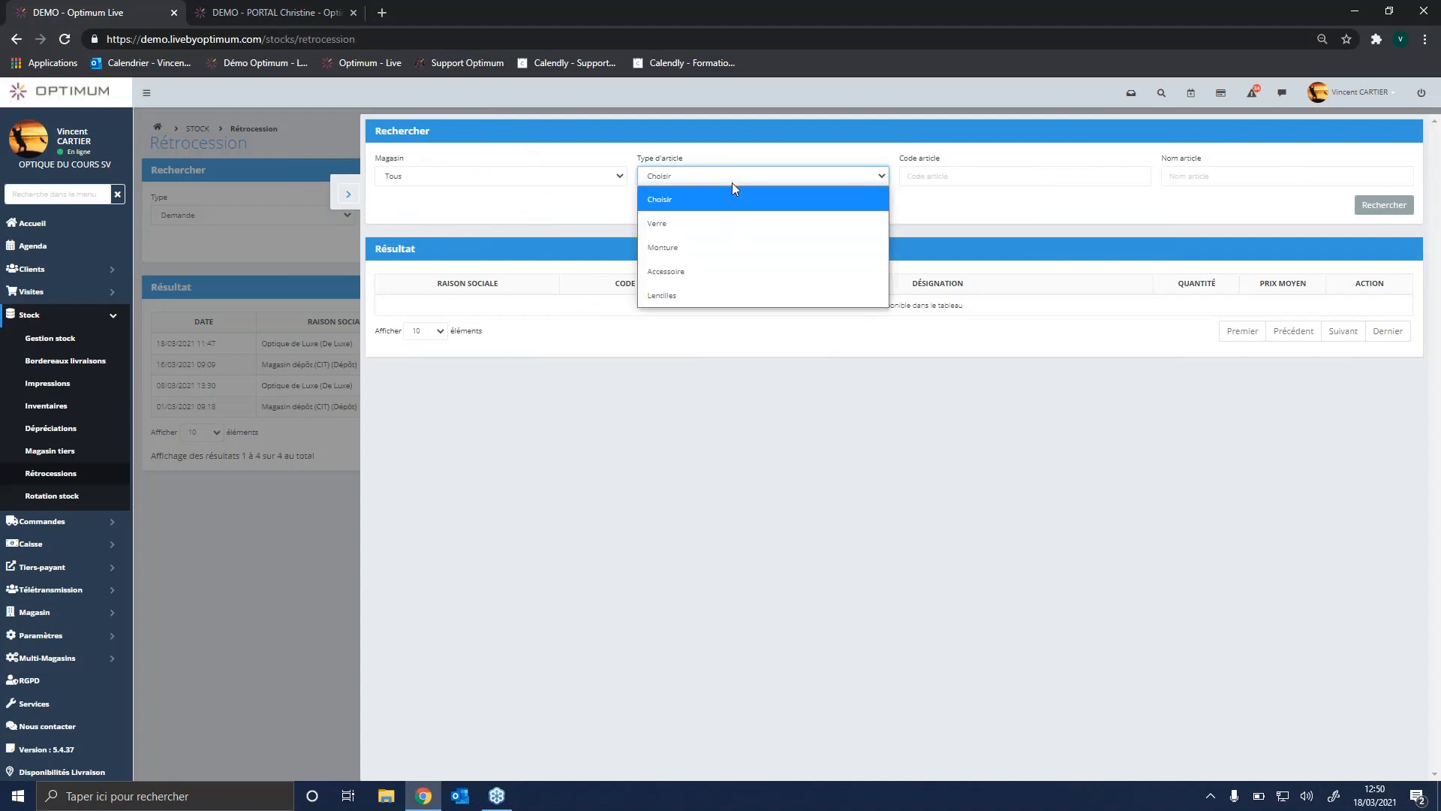
click(714, 247)
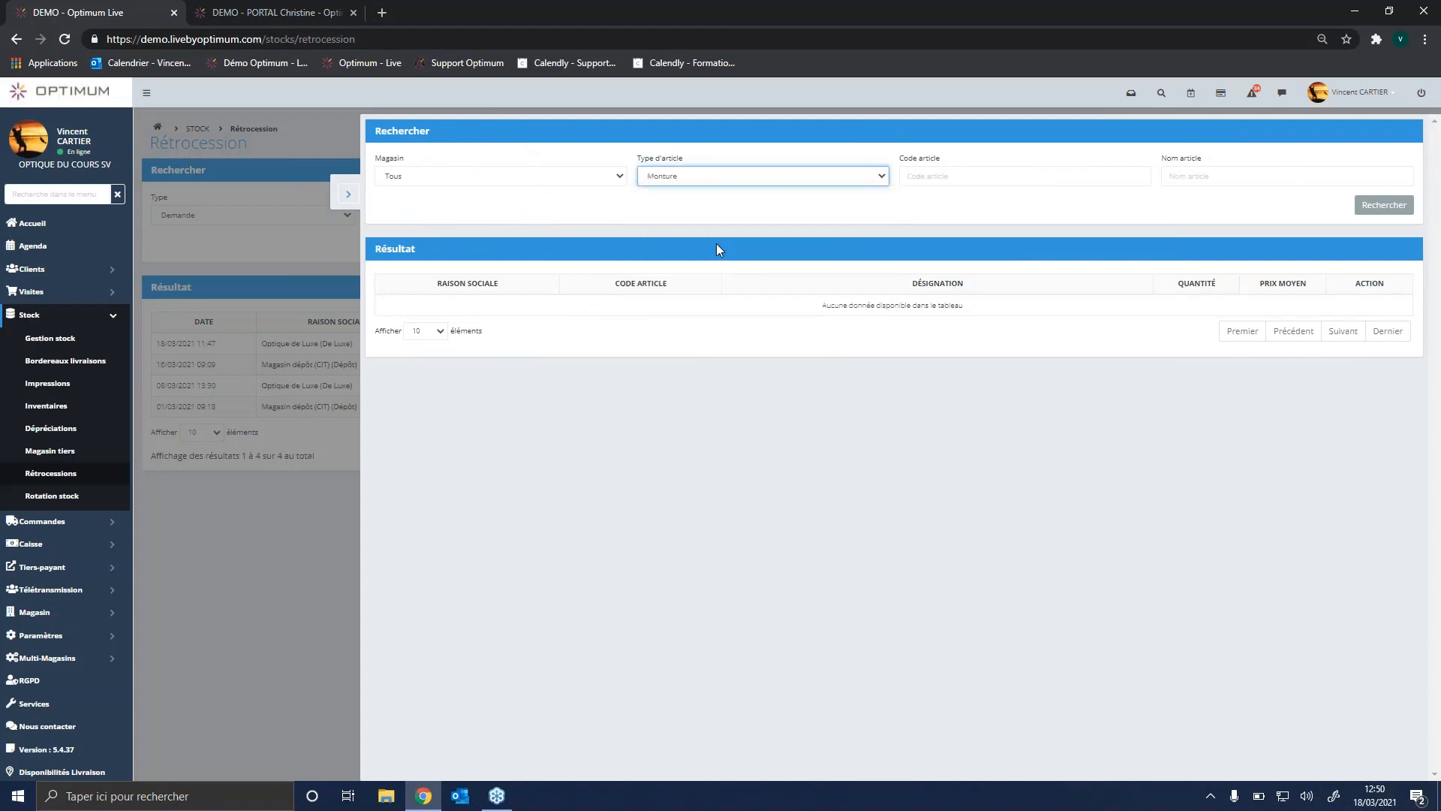
click(1209, 177)
text(RB)
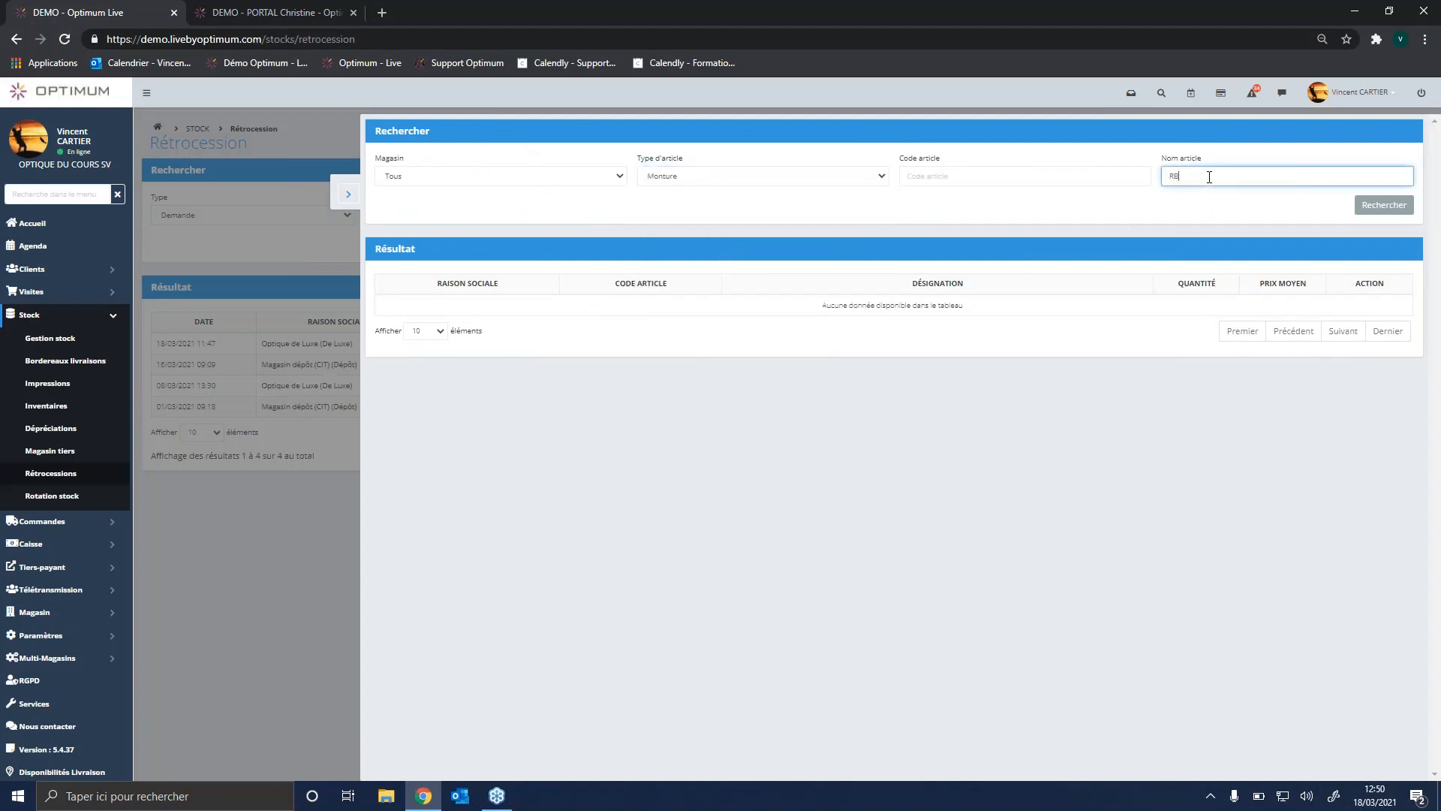
text(2132)
click(1396, 207)
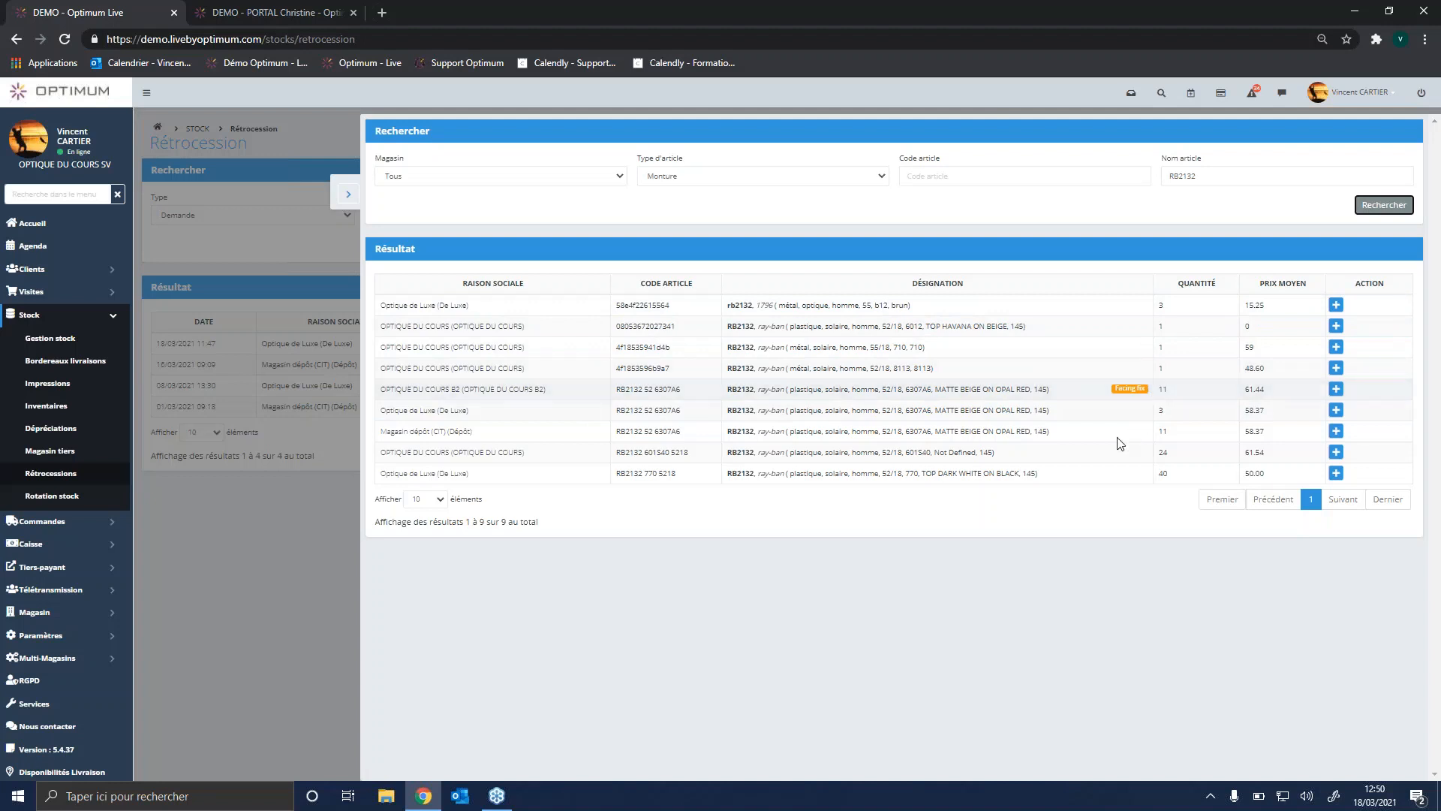
click(1194, 414)
click(1335, 411)
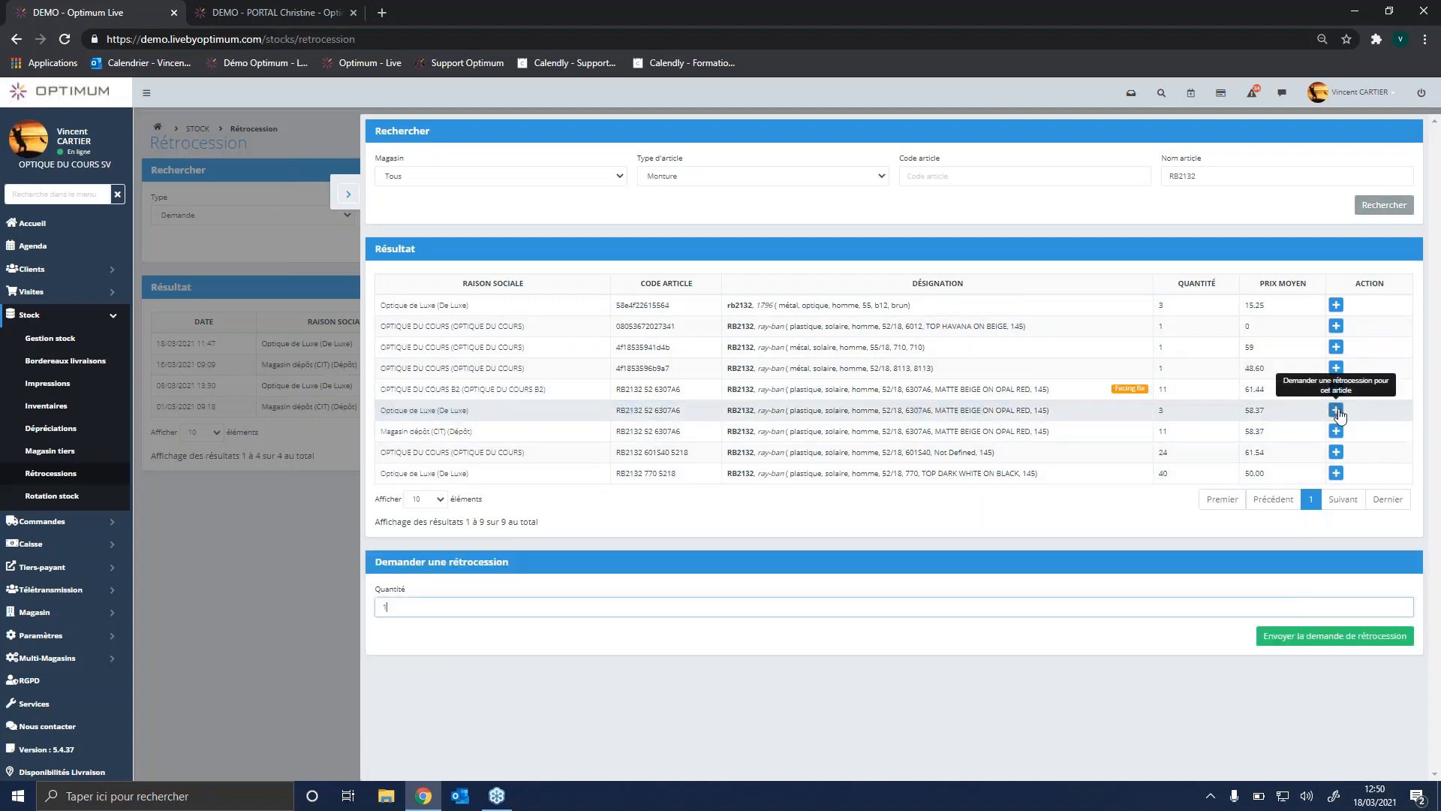
key(BackSpace)
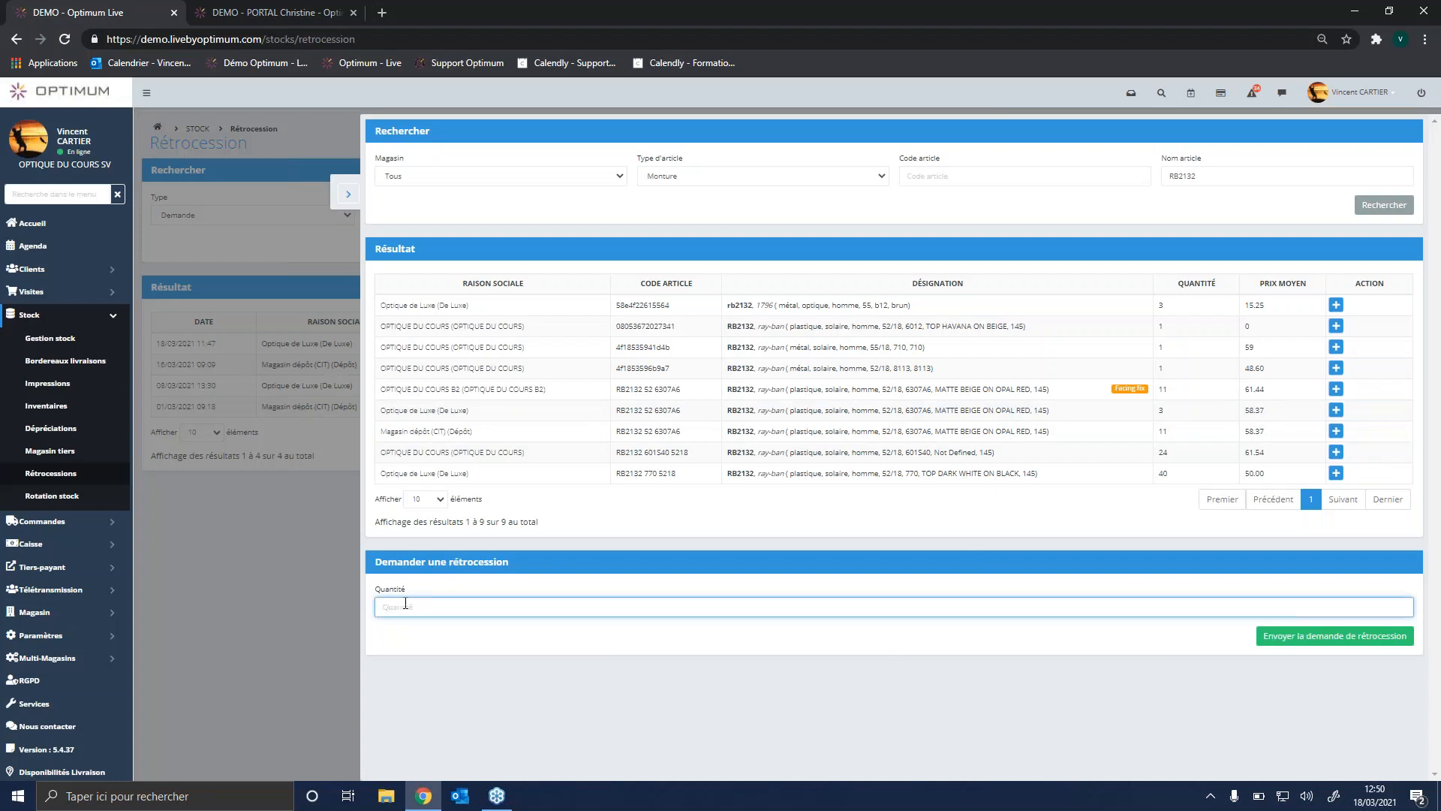
text(2)
click(1296, 639)
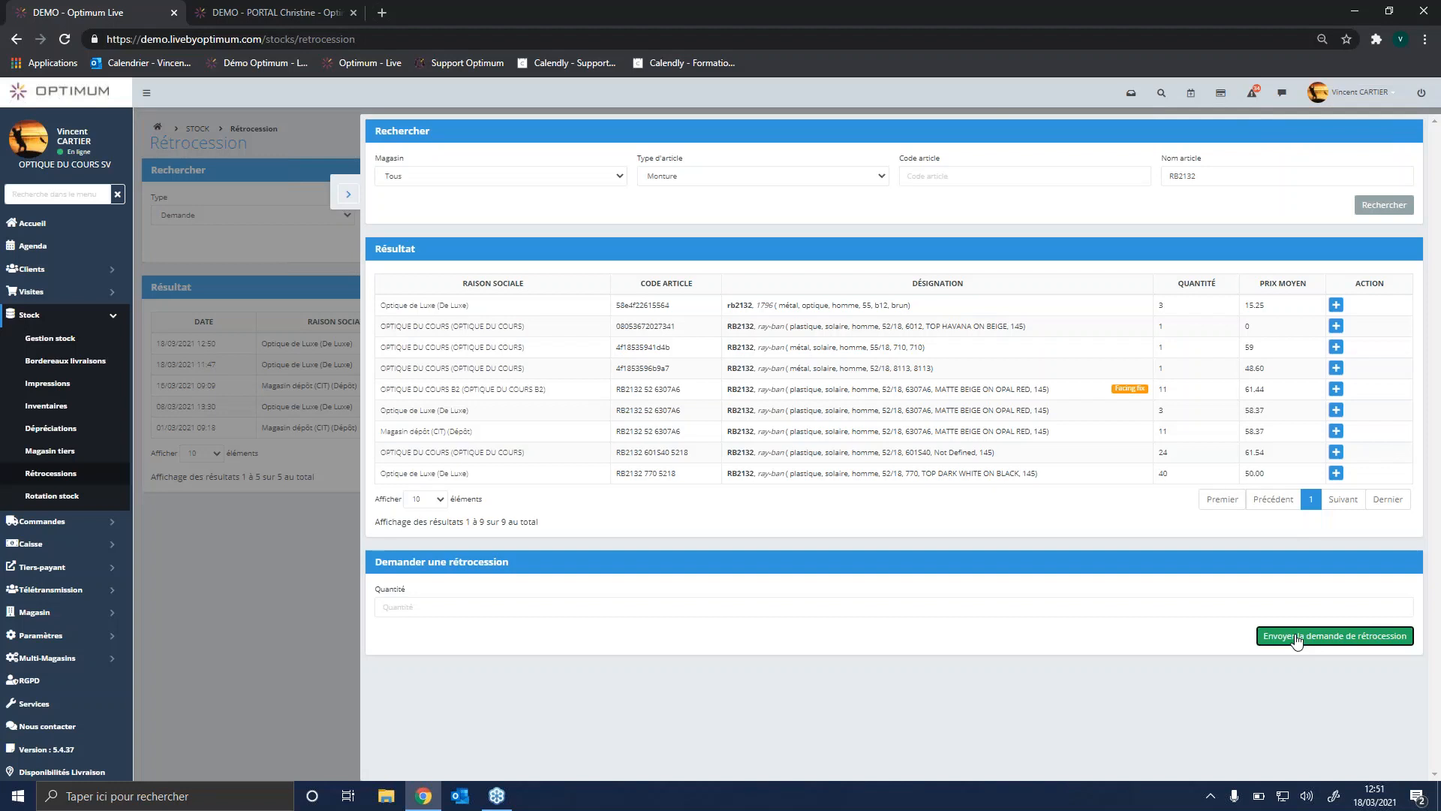
click(347, 195)
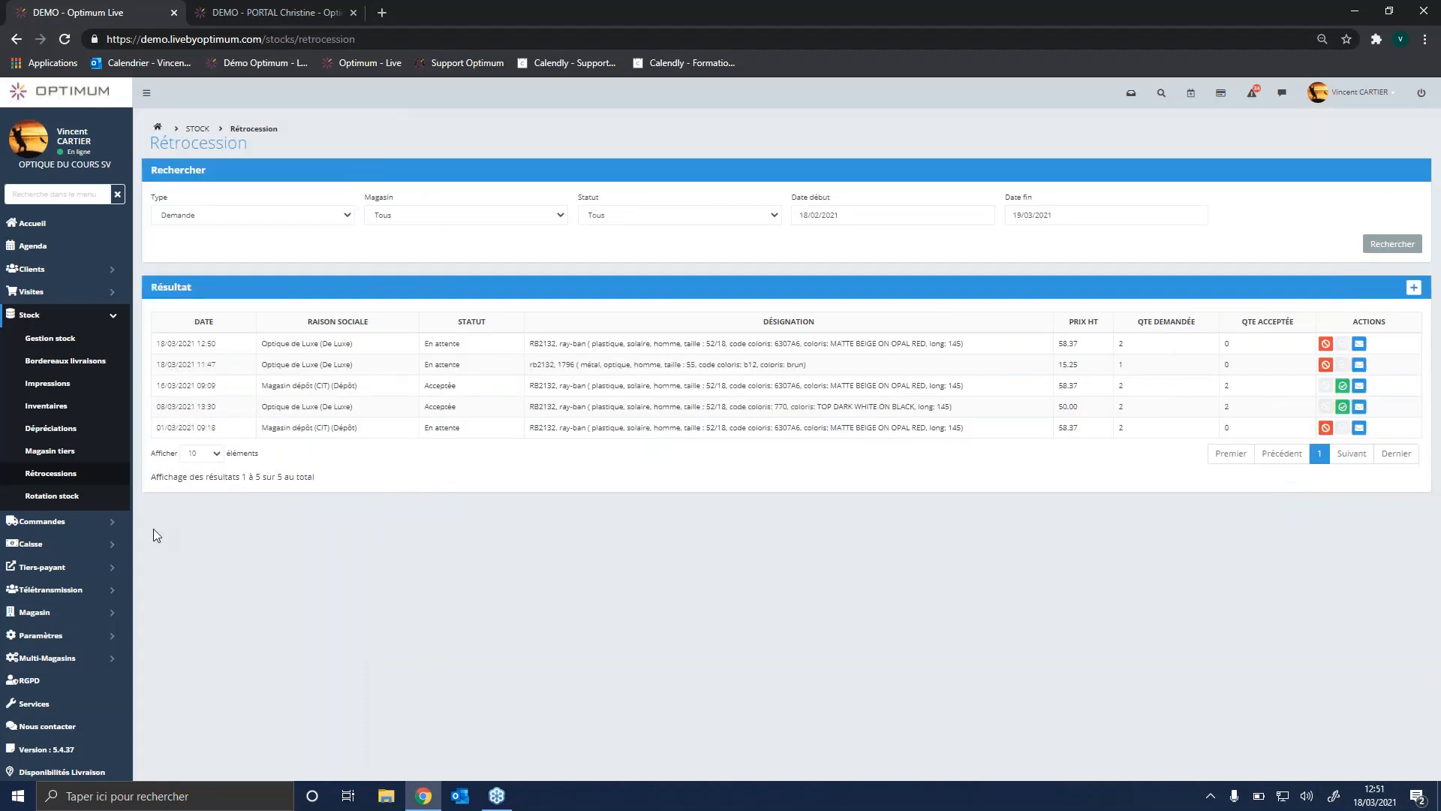
Step: Open the stock rotation page to view the articles sold
click(52, 499)
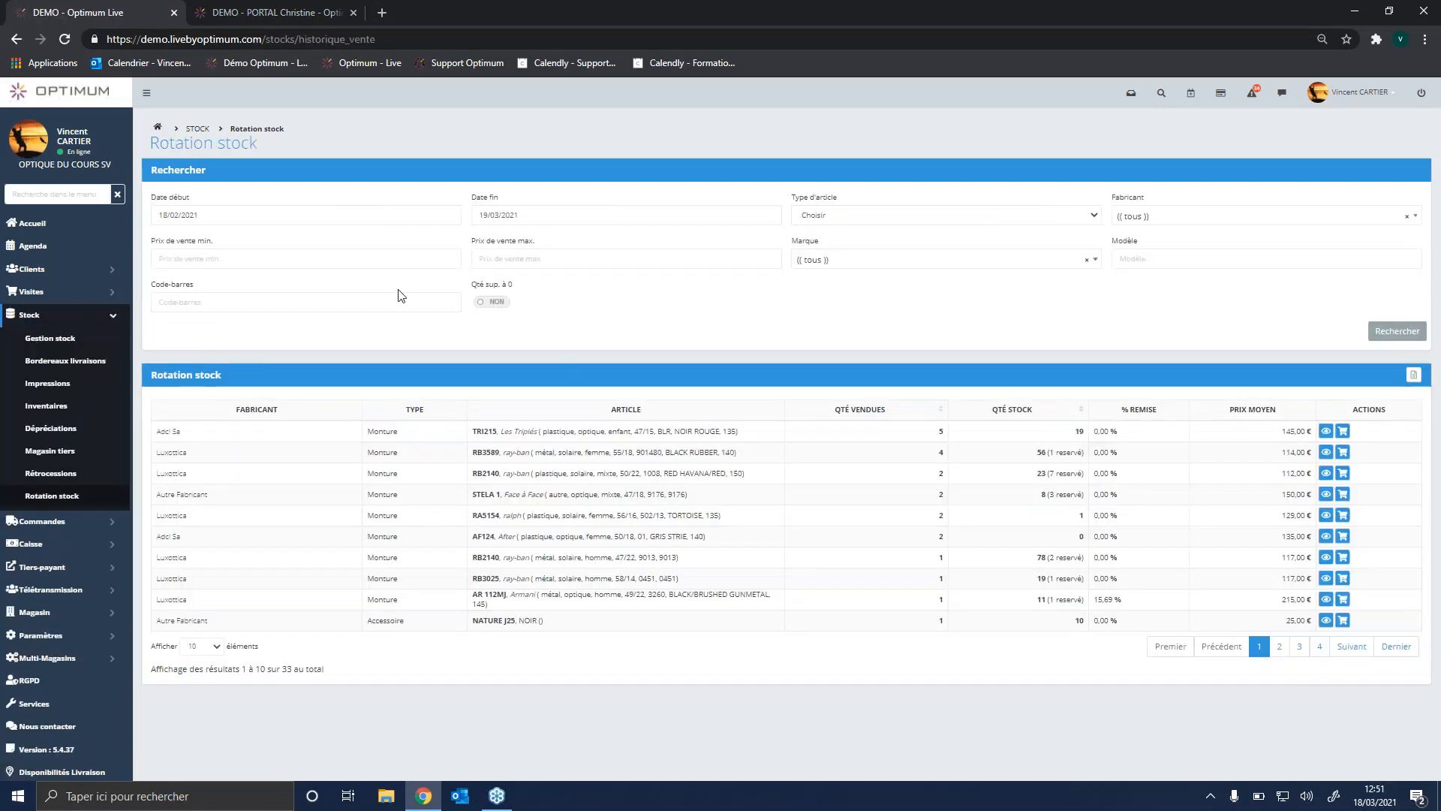
Step: Search the stock rotation from 18/02/2020 to 19/03/2021 for manufacturer Luxottica and brand Ray-Ban
click(207, 216)
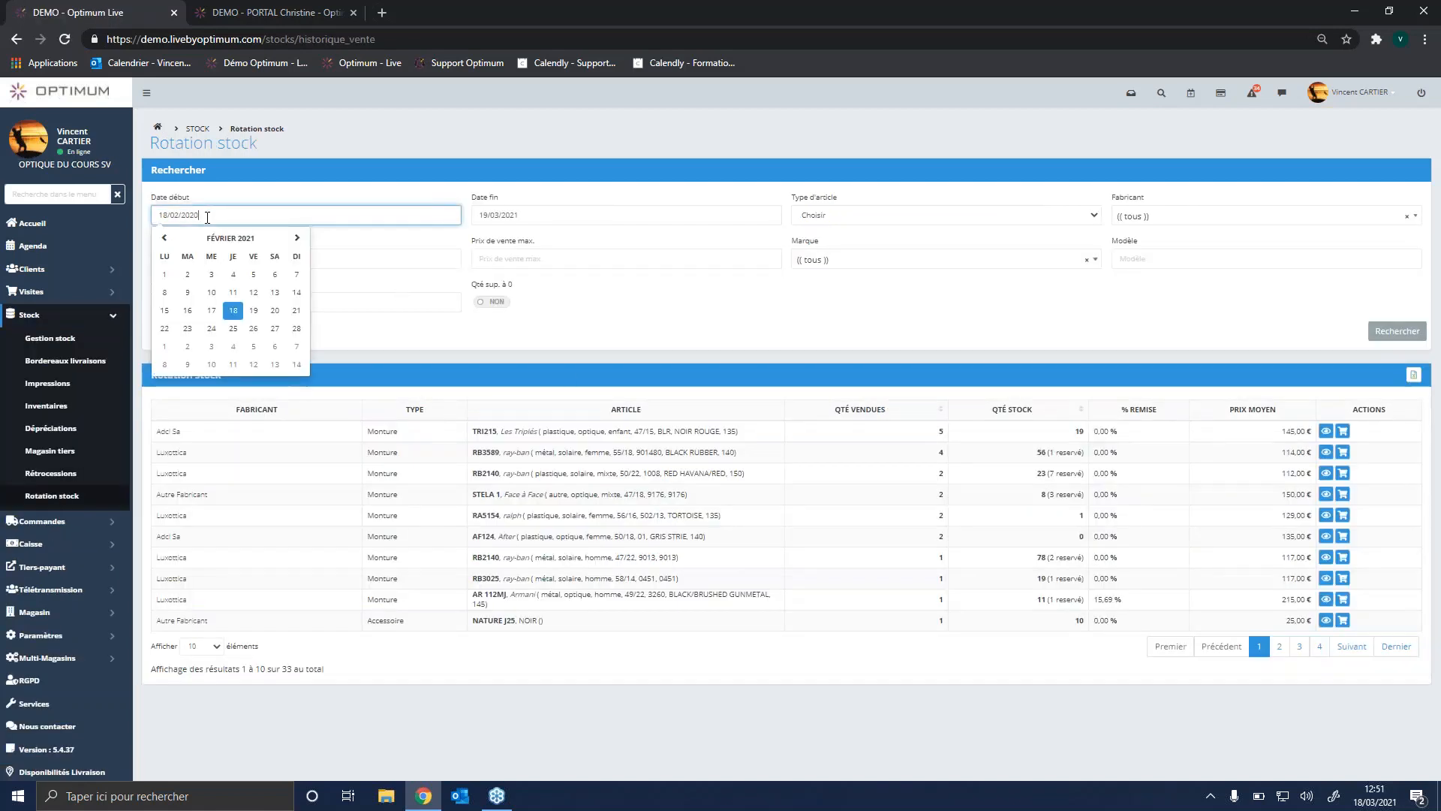
click(1185, 217)
text(LUXO)
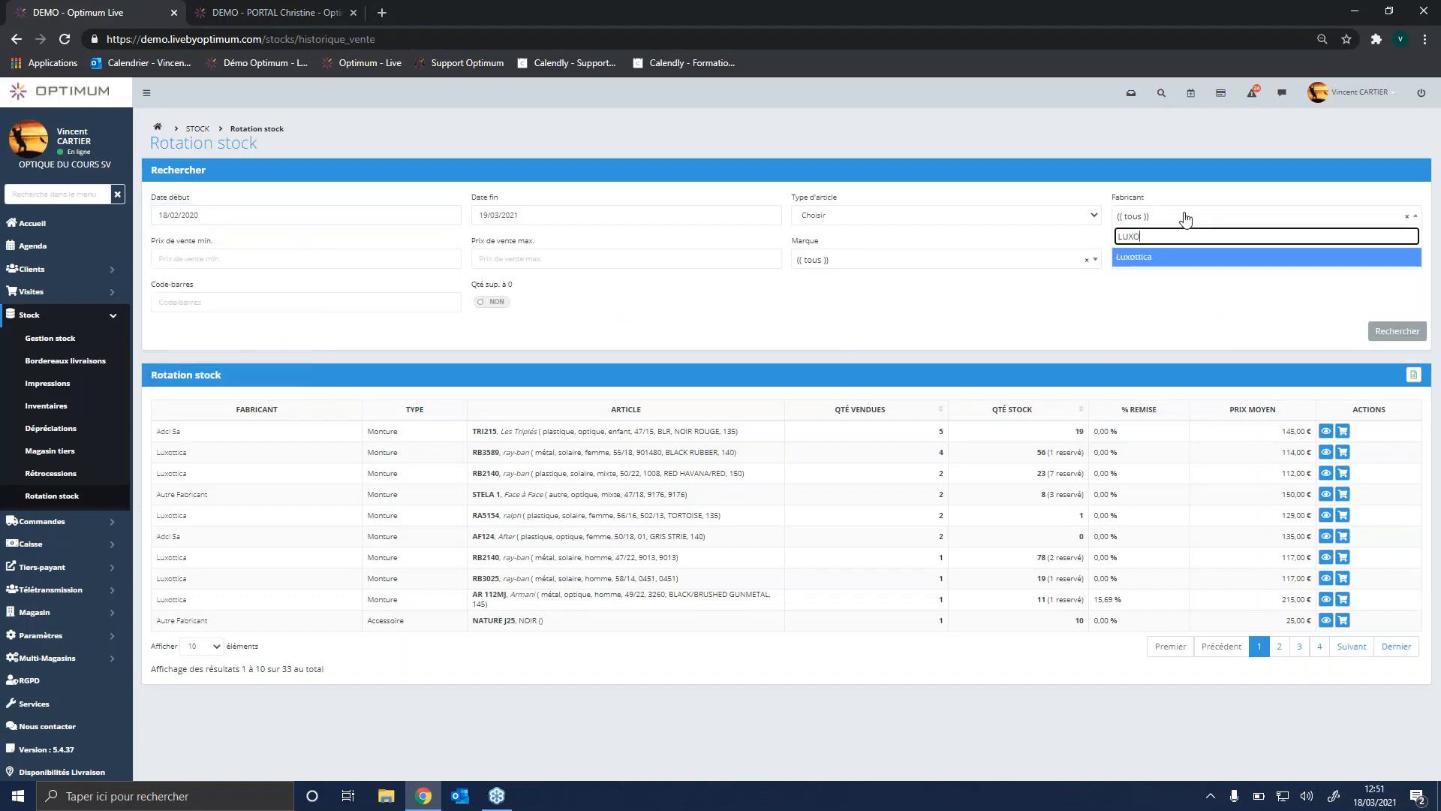
click(1230, 263)
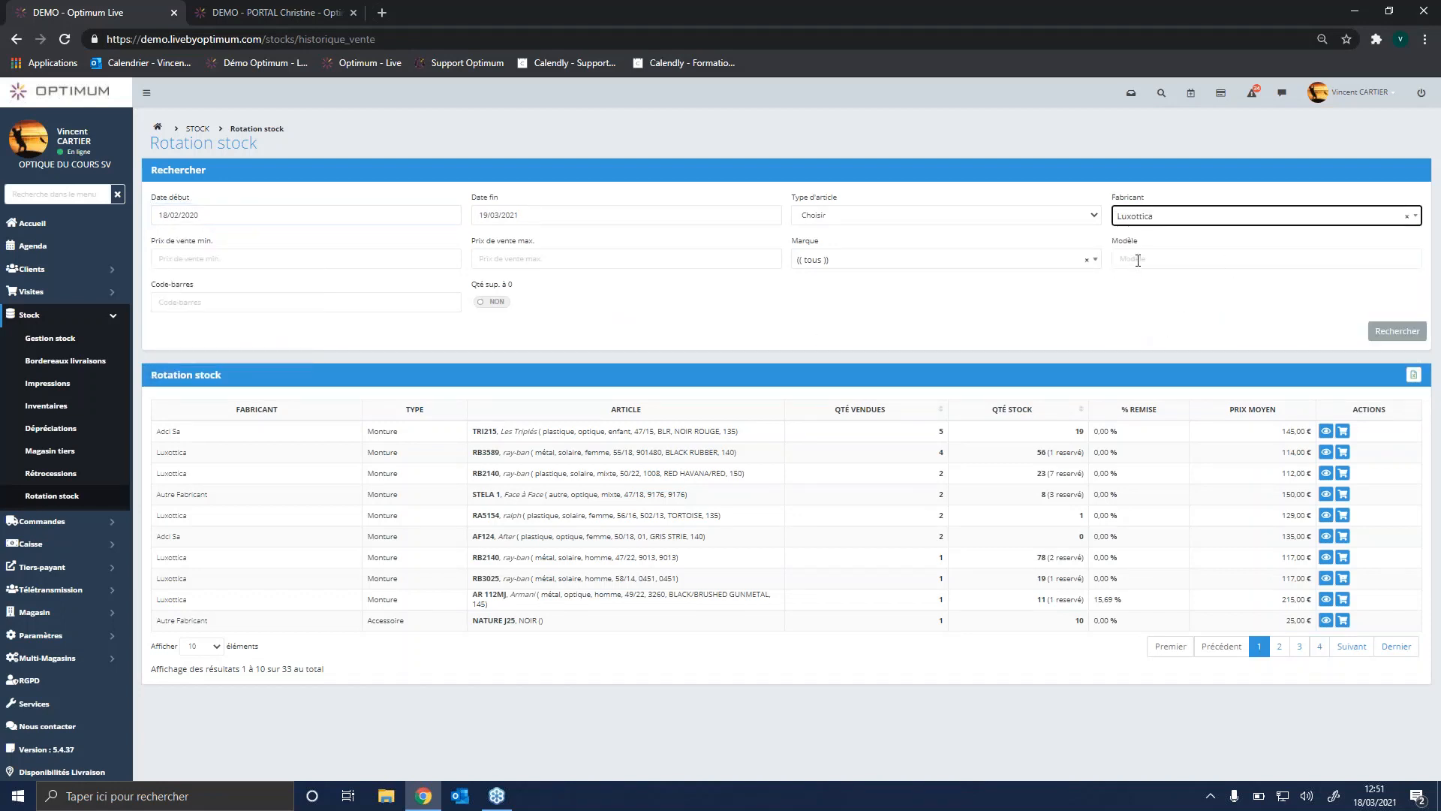
click(903, 268)
text(RAY)
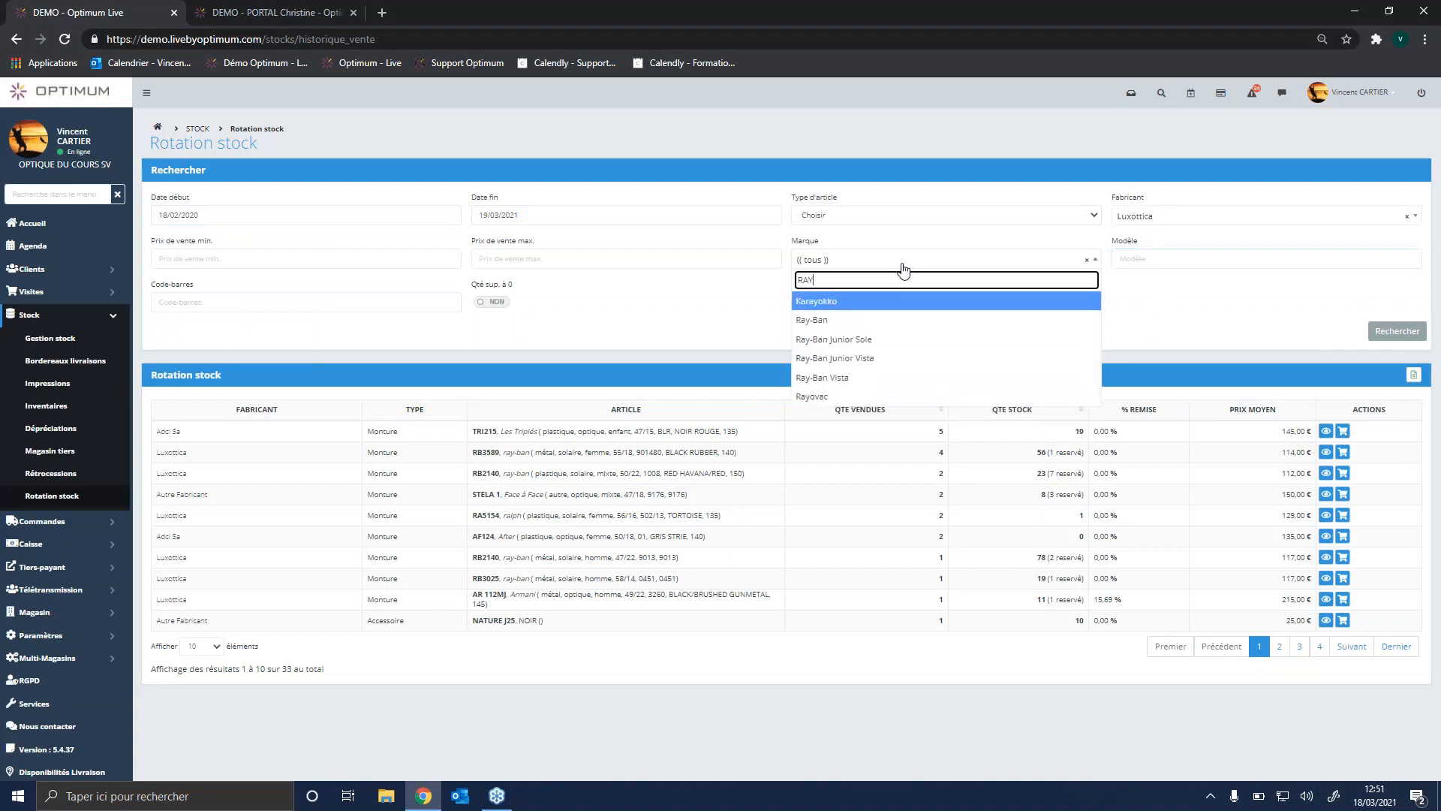
click(825, 319)
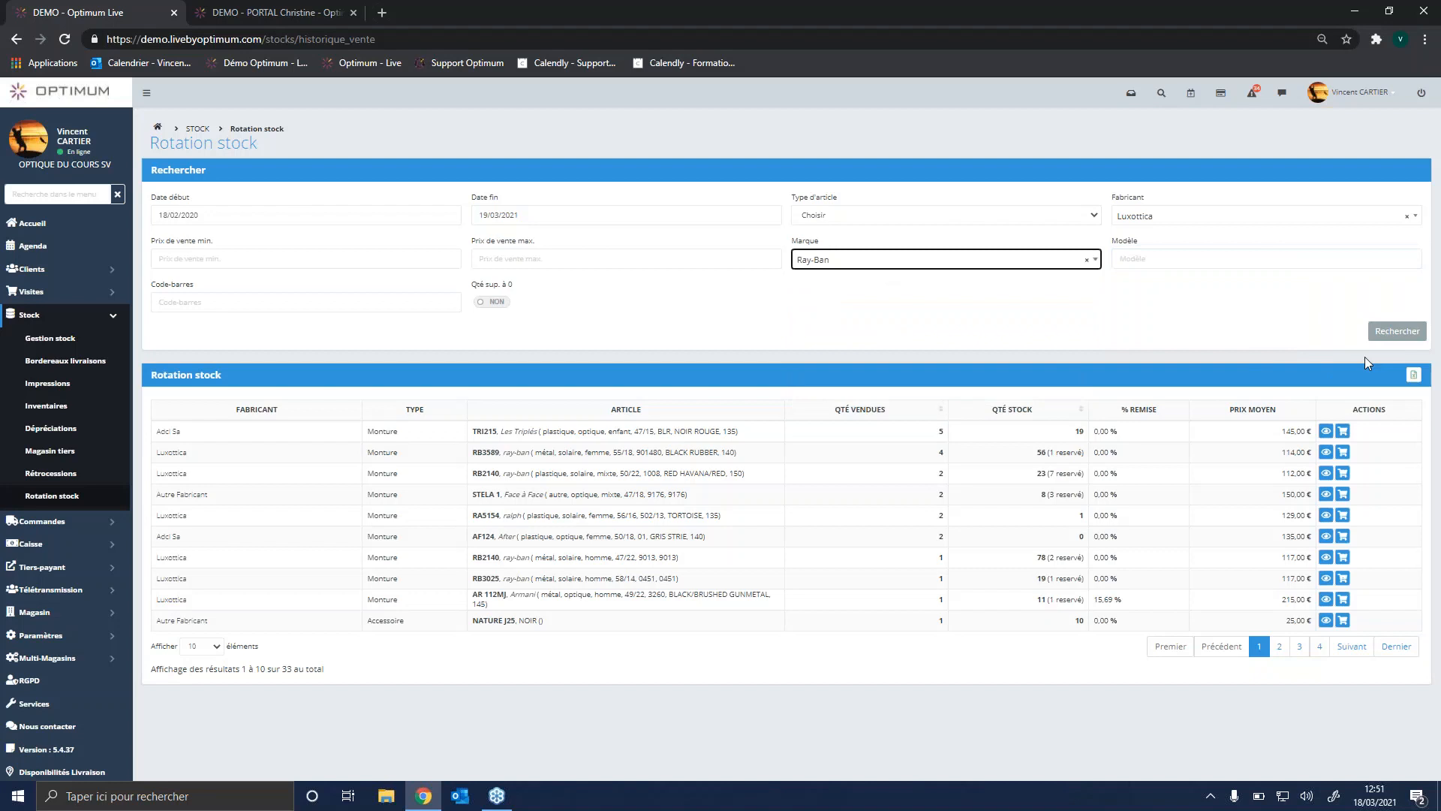
click(1398, 334)
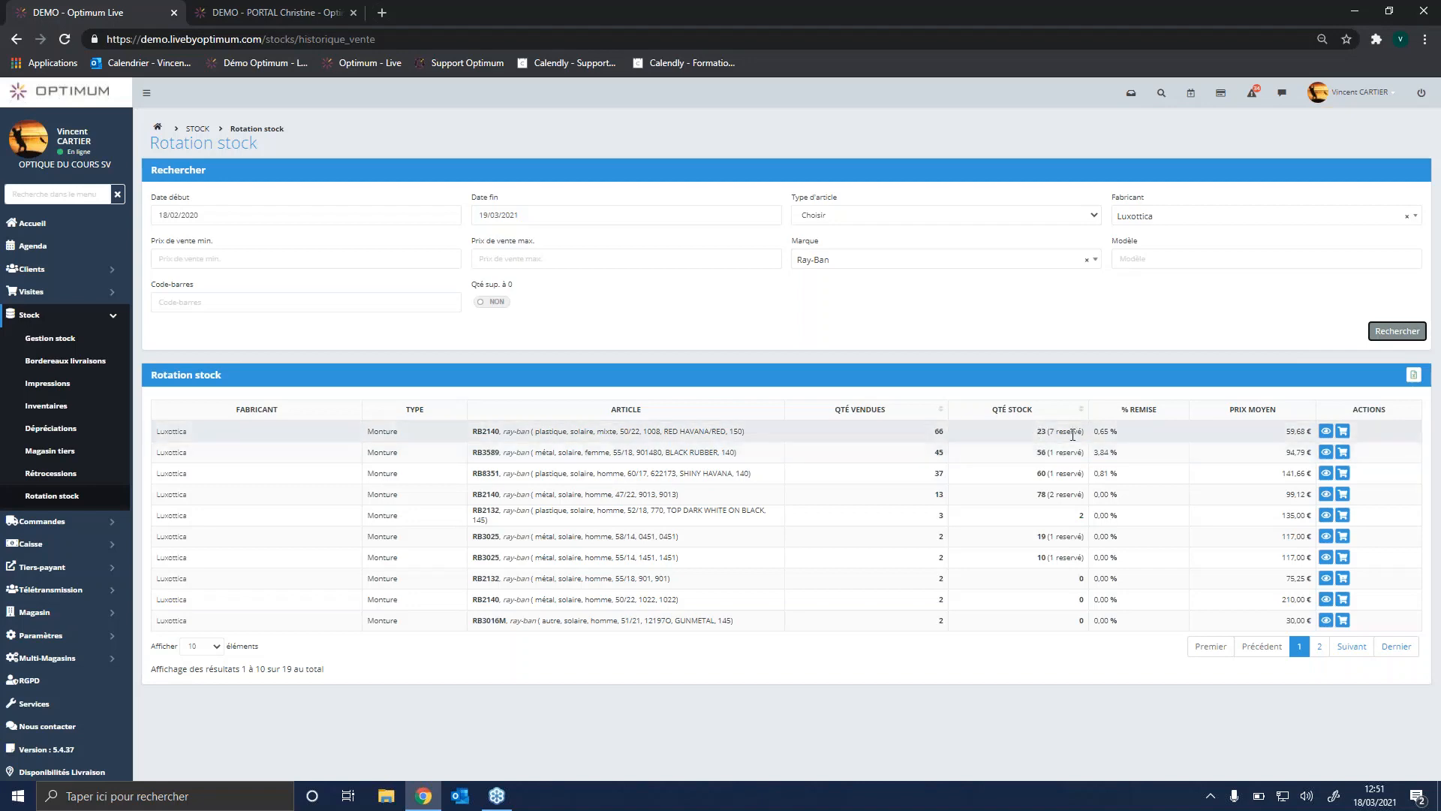
Step: View the invoices listed for the first RB2140 article, close the list and collapse the stock section
click(1343, 436)
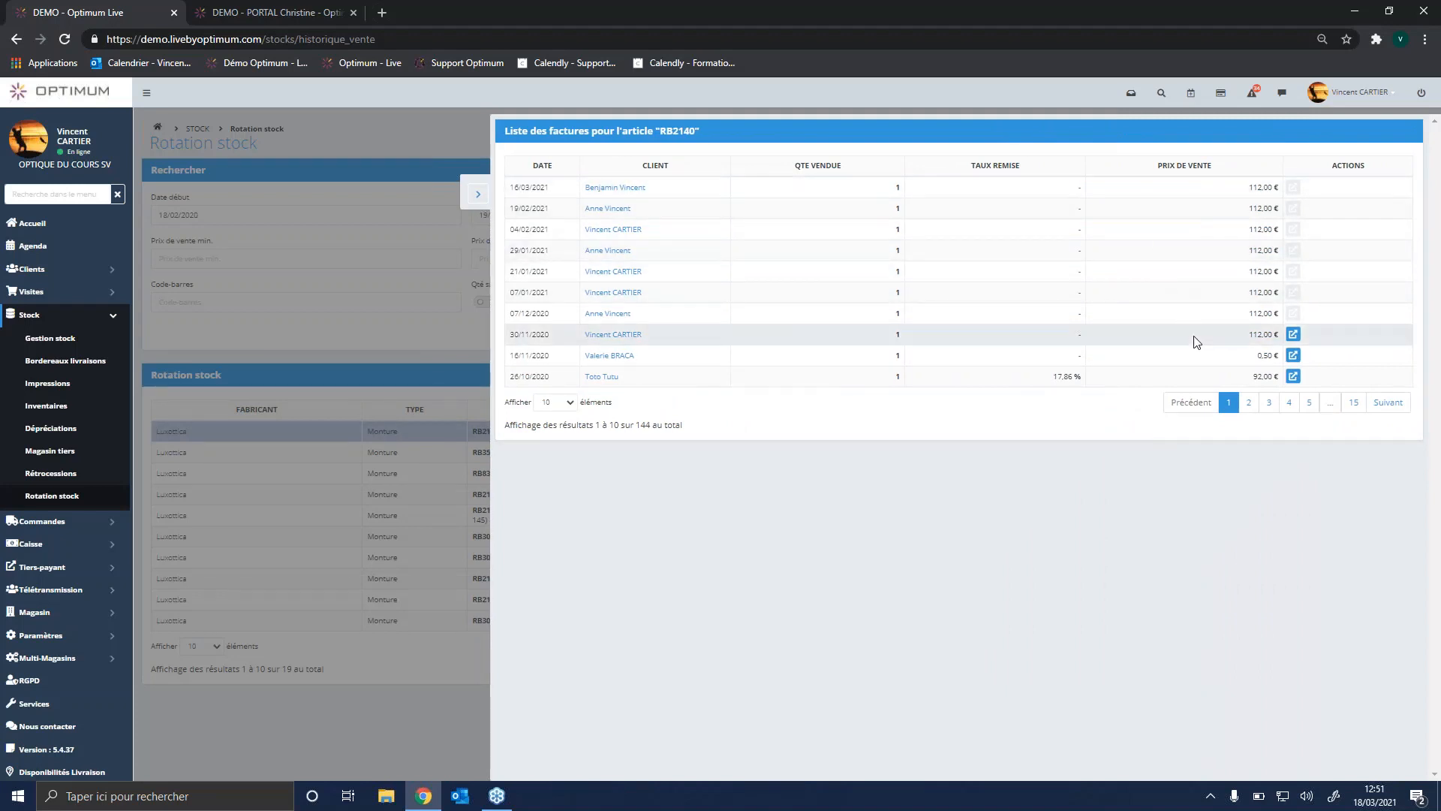
click(483, 208)
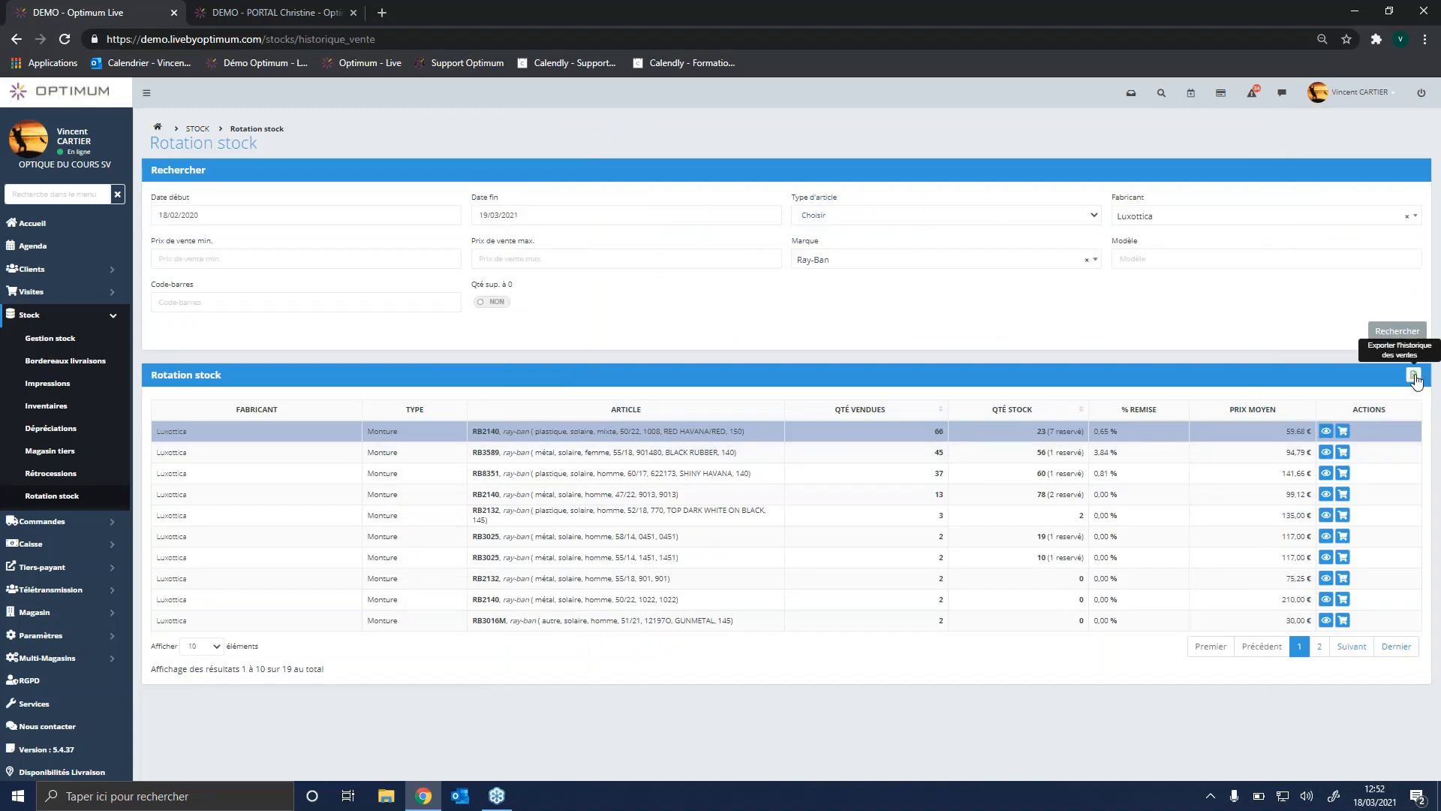
click(111, 320)
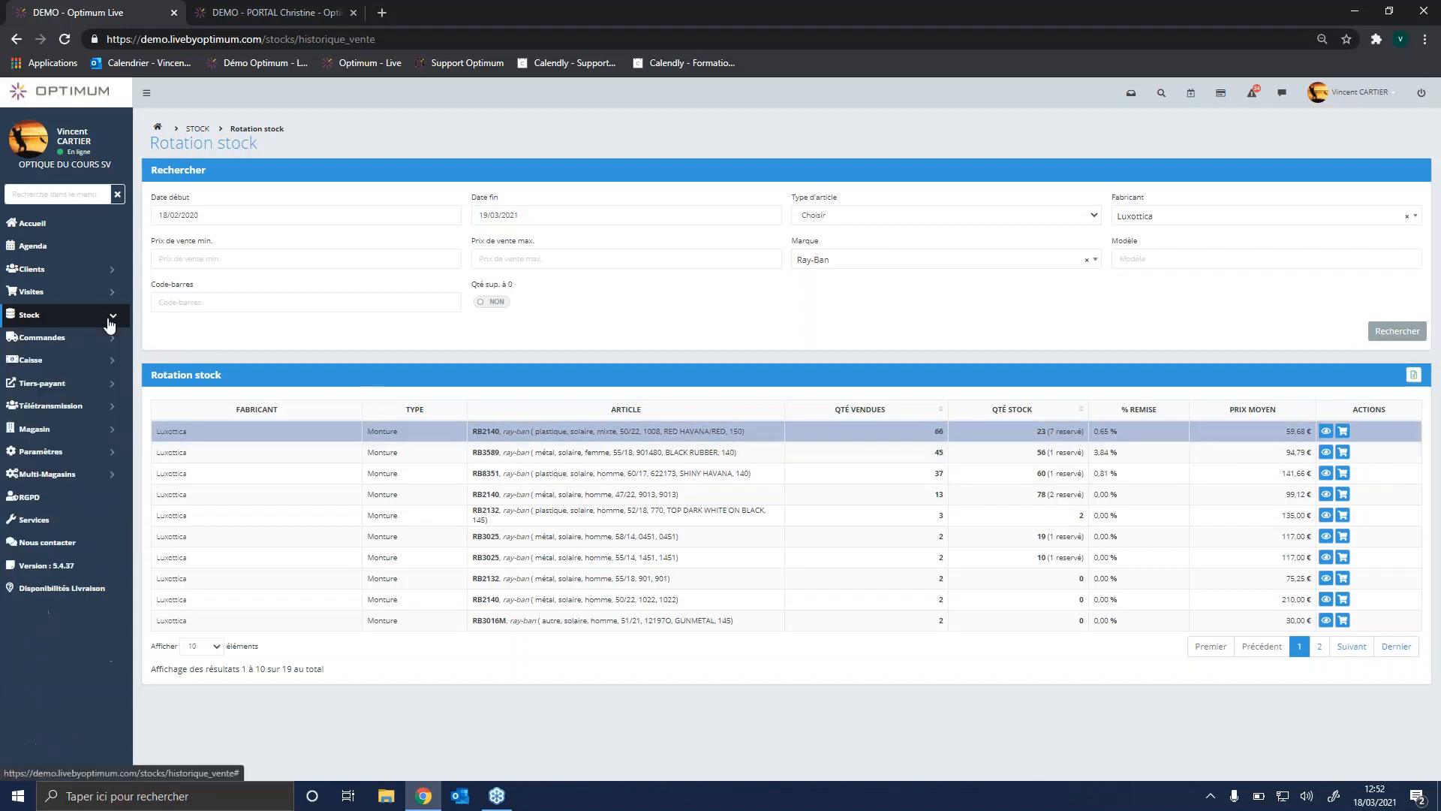
Step: Return to the home page and start a sale with prescription for a client found by name
click(69, 88)
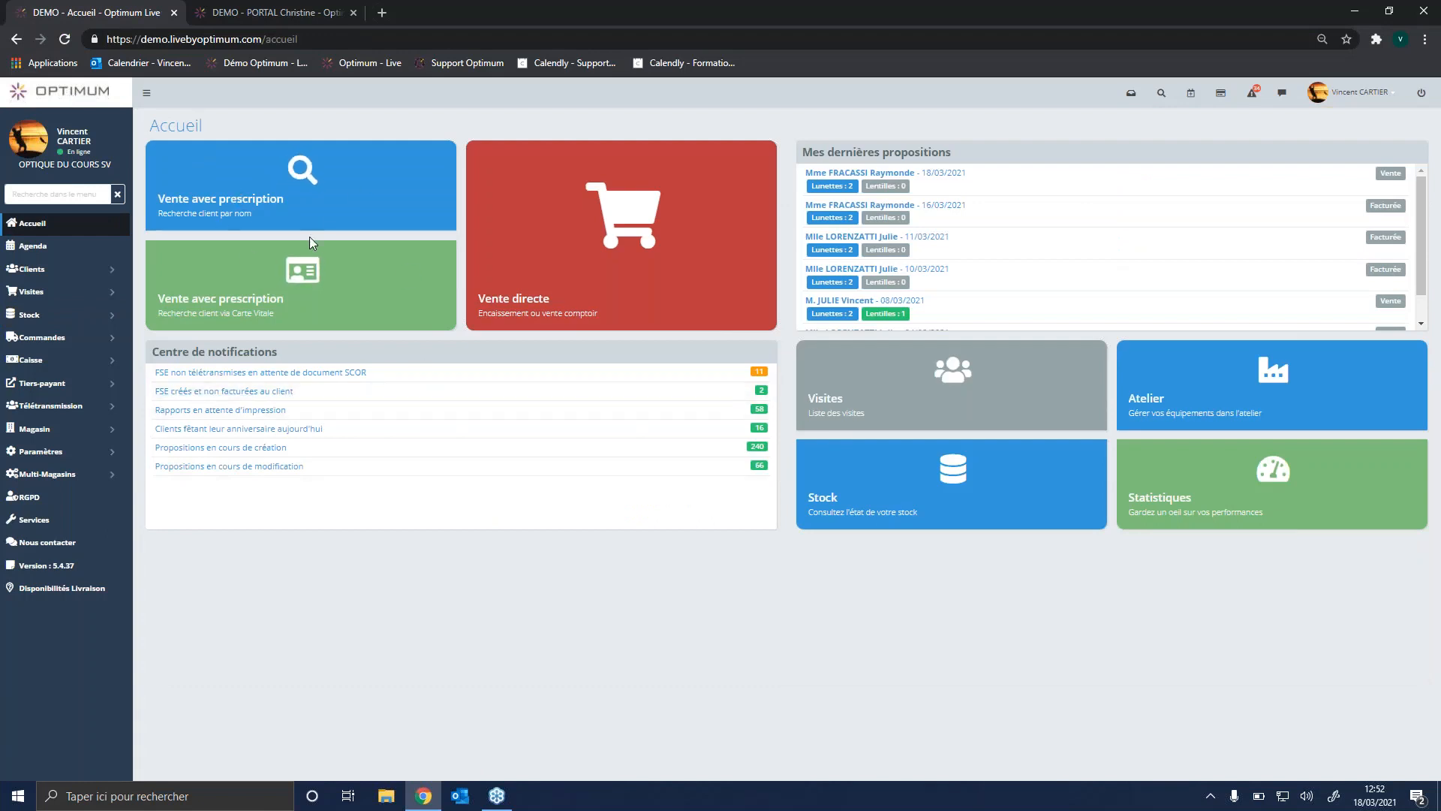
click(280, 186)
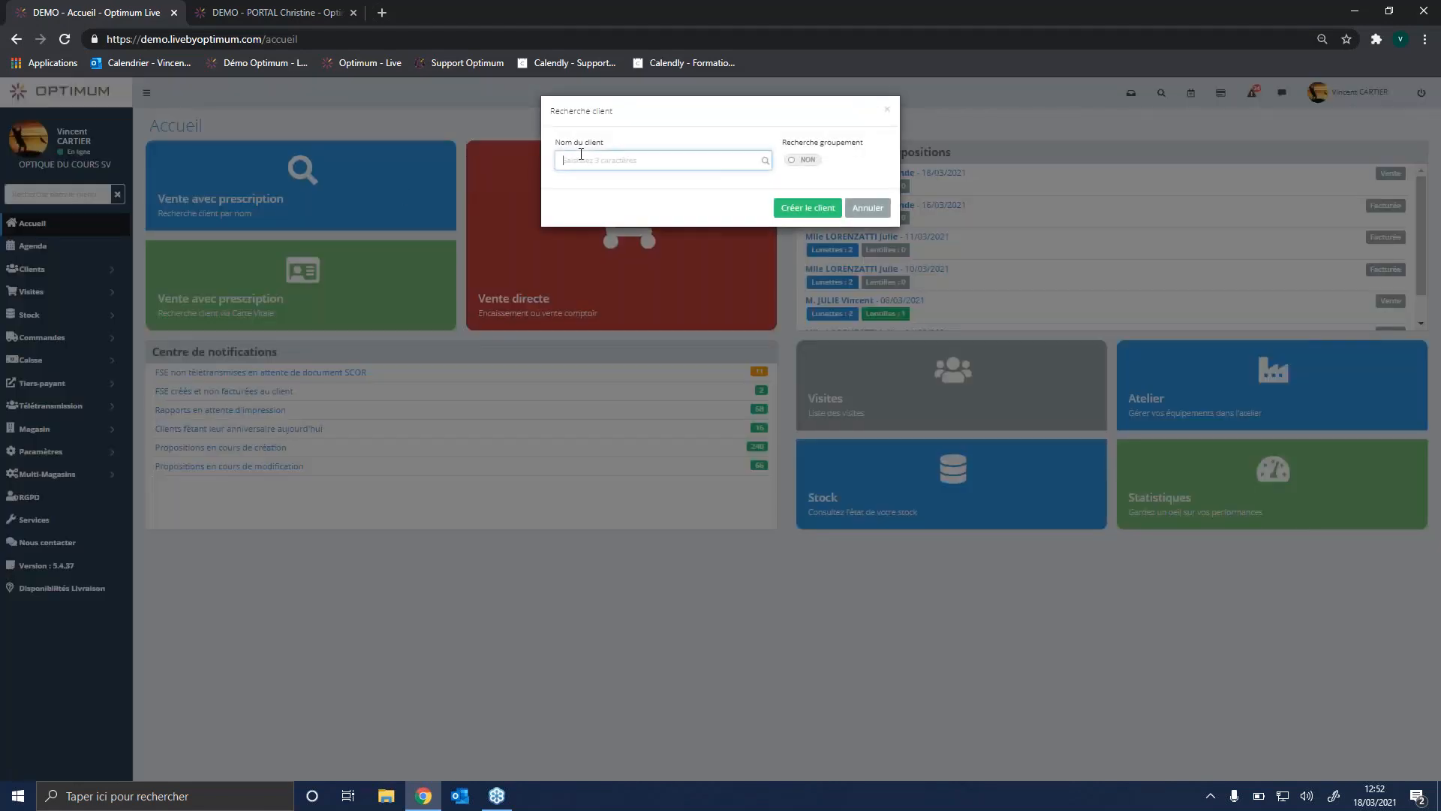
text(FRA)
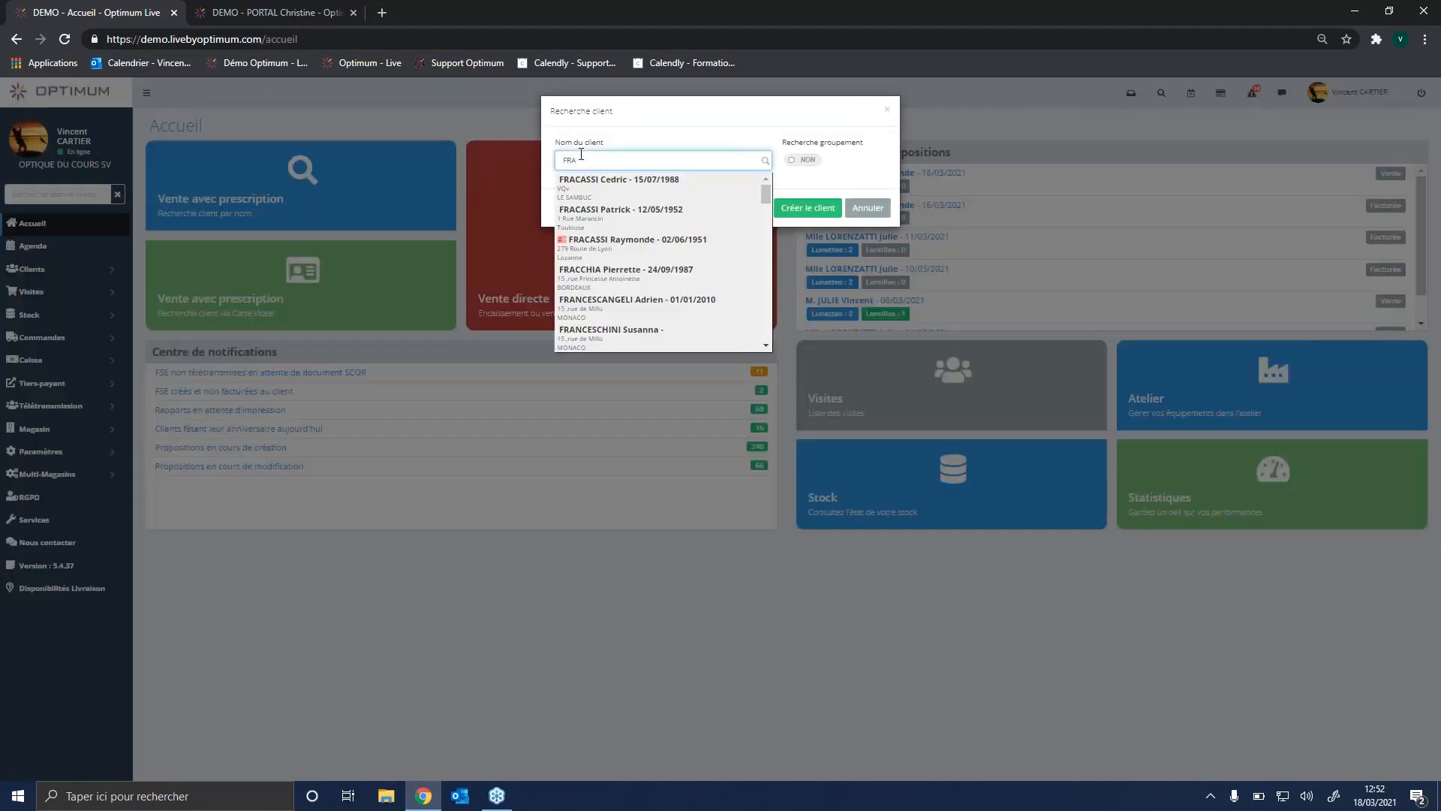
click(645, 256)
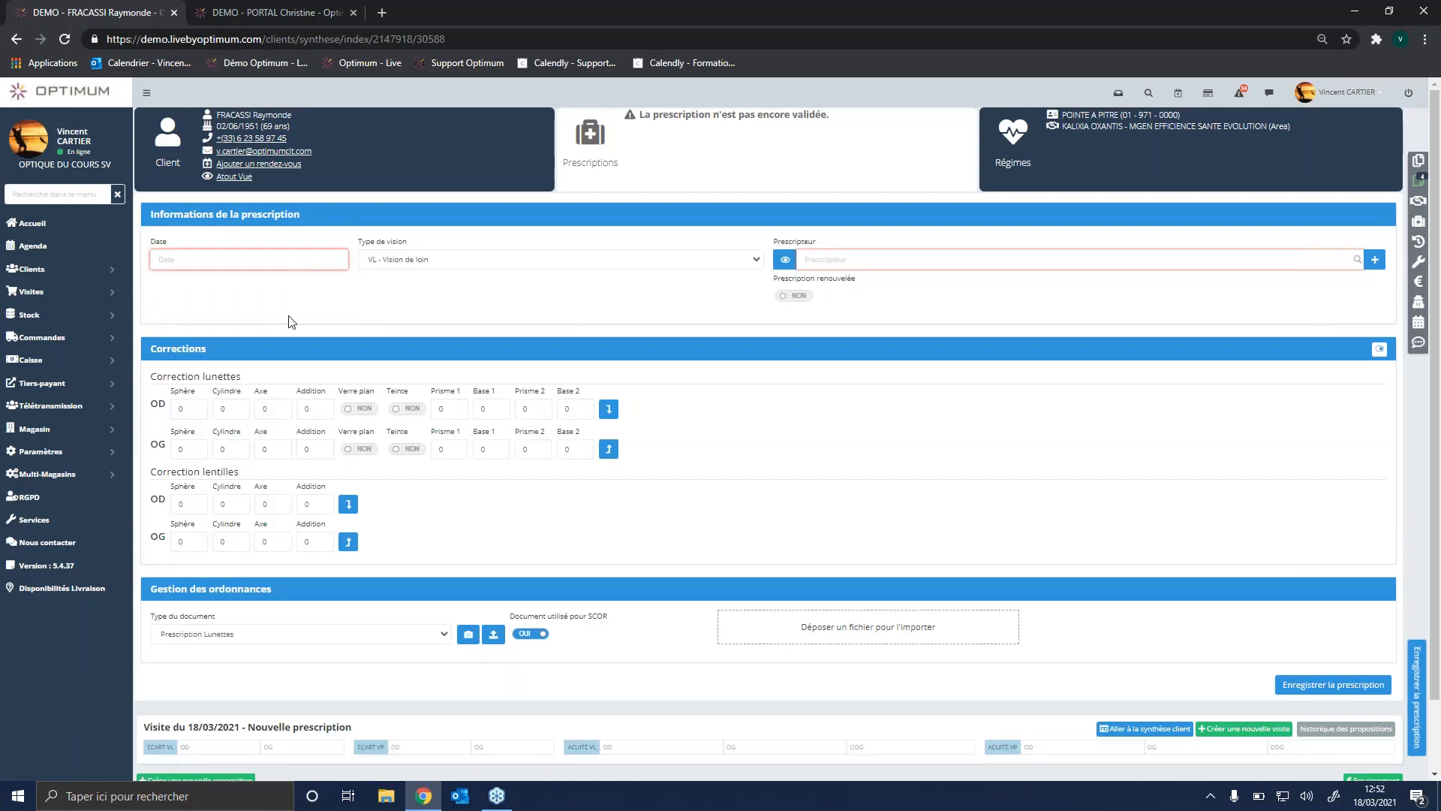
Step: Set the prescription date to 04/03/2021 and choose the prescriber by searching for their name
click(183, 262)
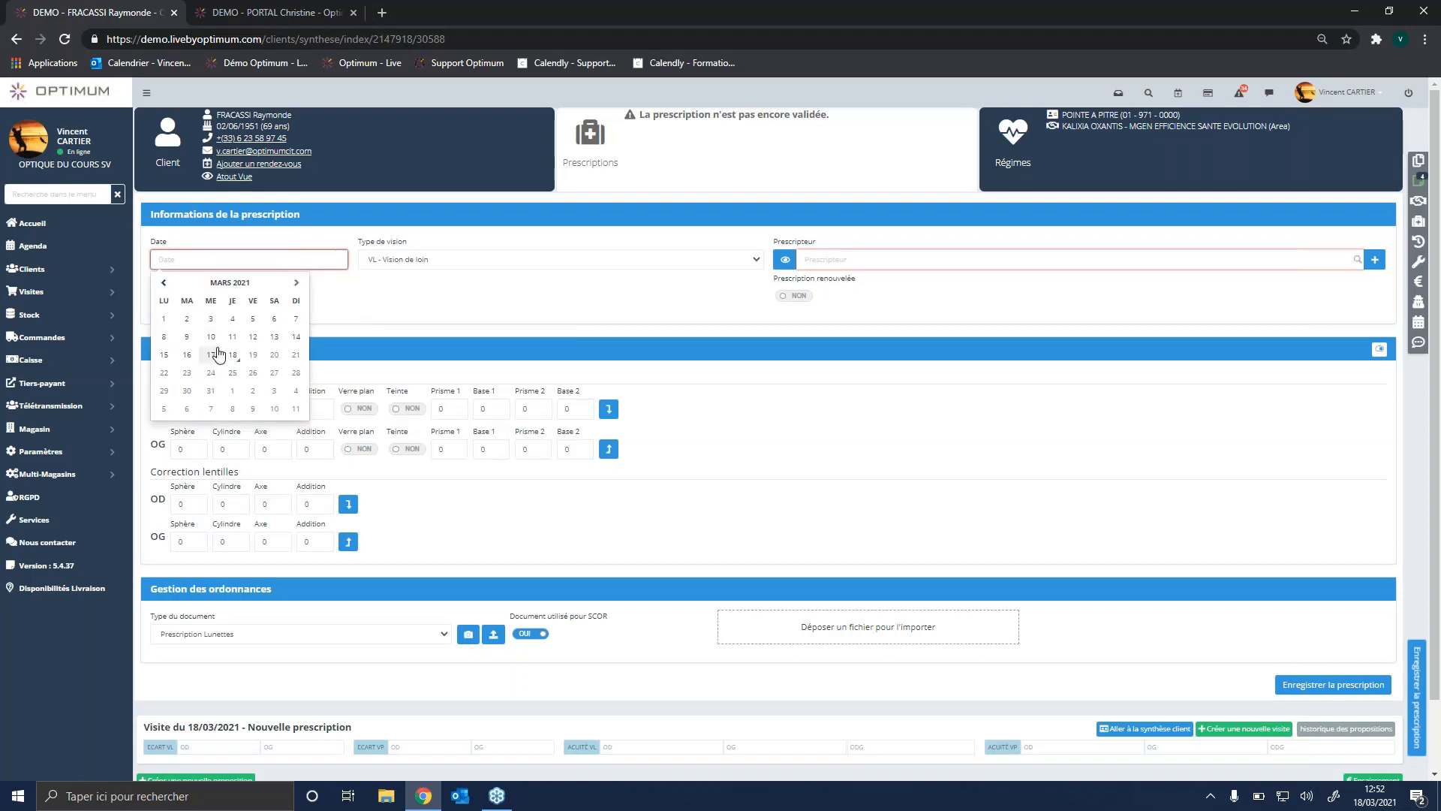
click(233, 319)
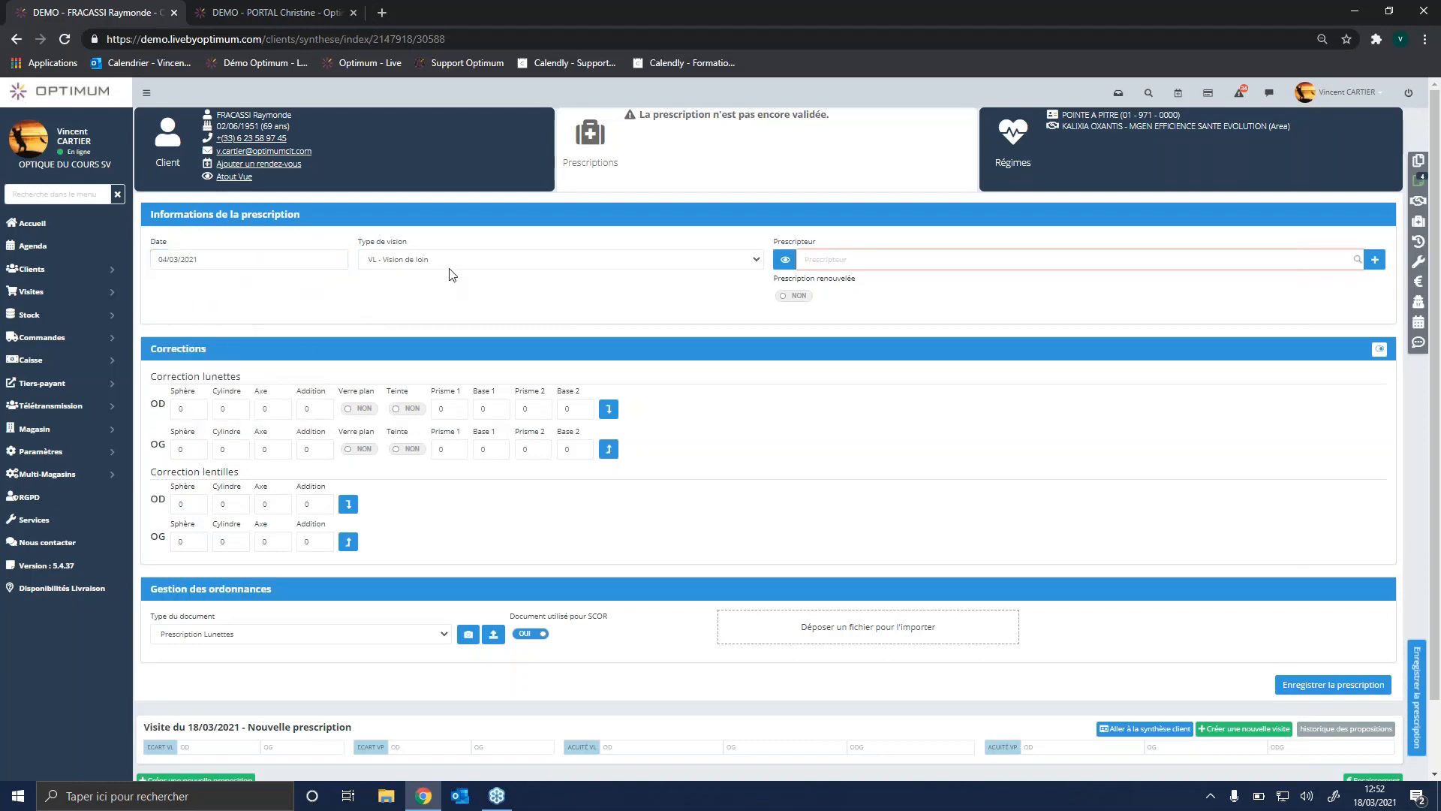
click(870, 261)
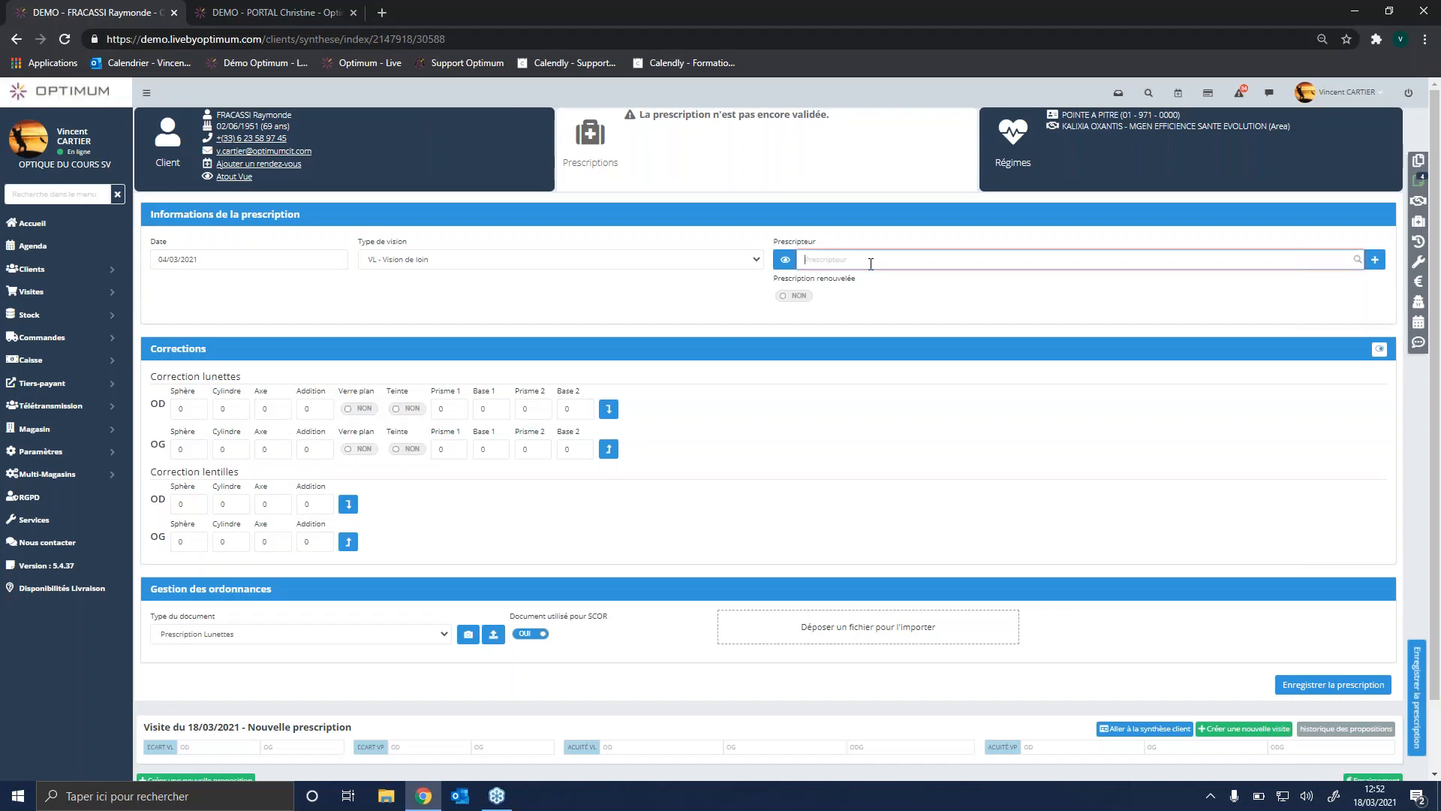
text(FRA)
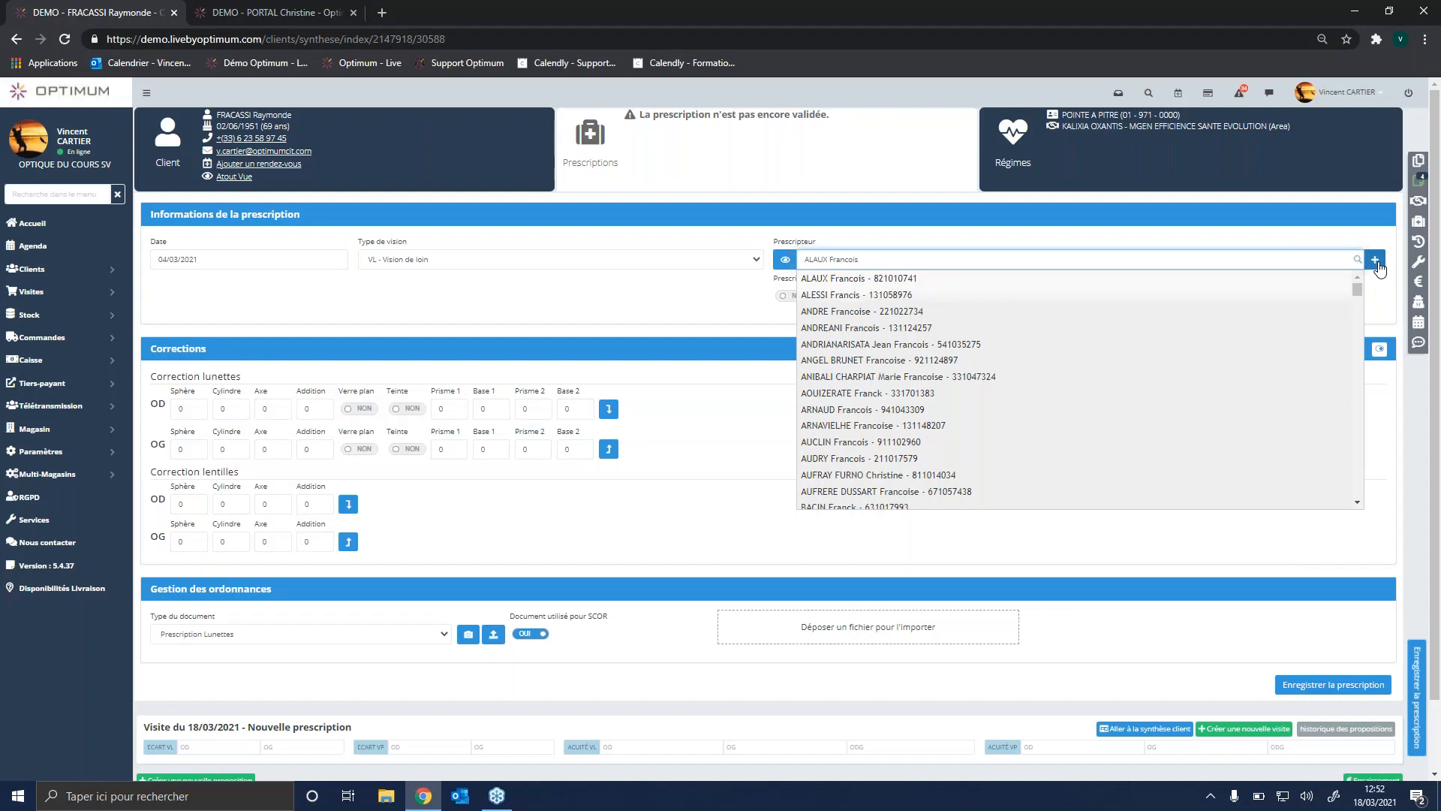
click(914, 313)
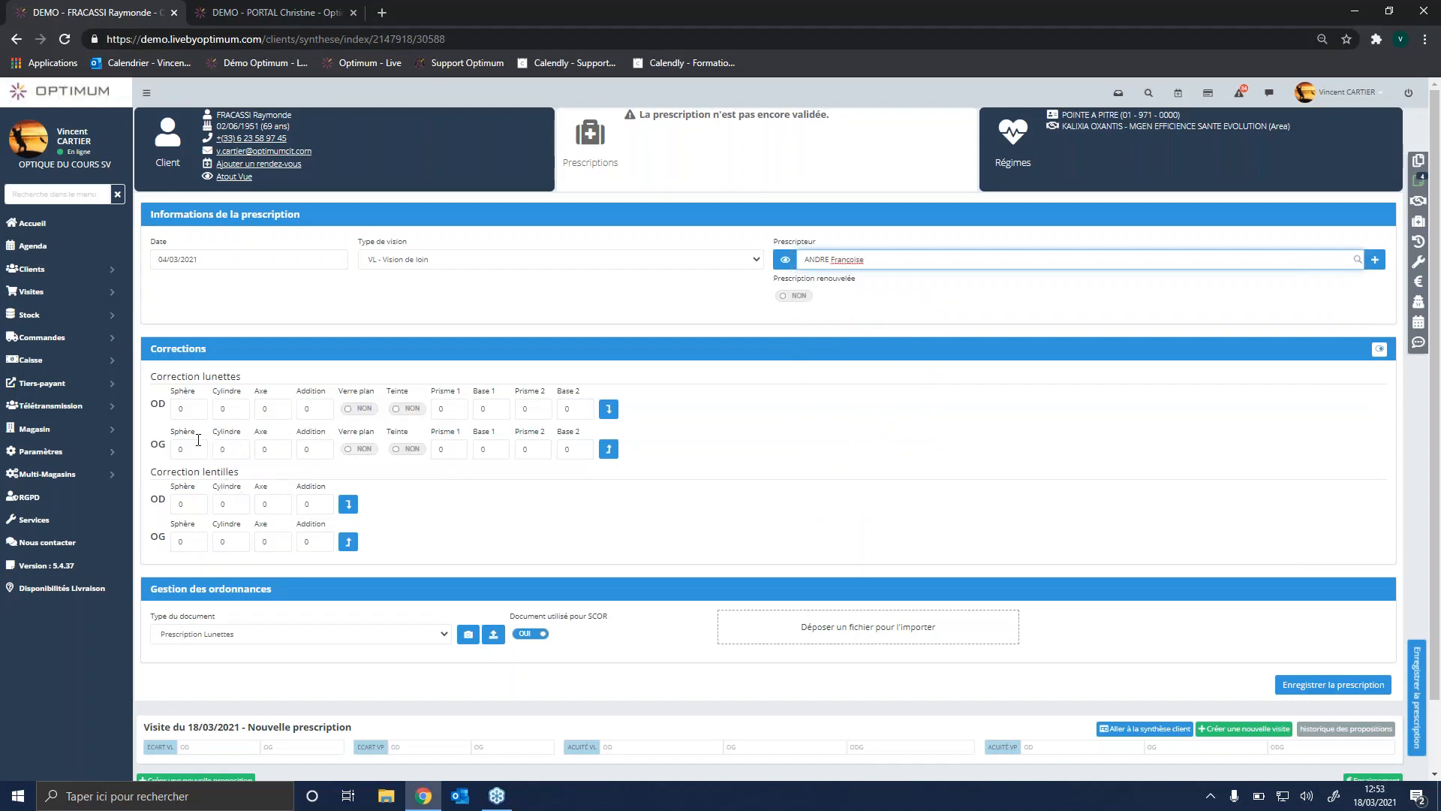
Step: Set the right eye's spectacle sphere to 2 and duplicate the correction to the left eye
click(186, 409)
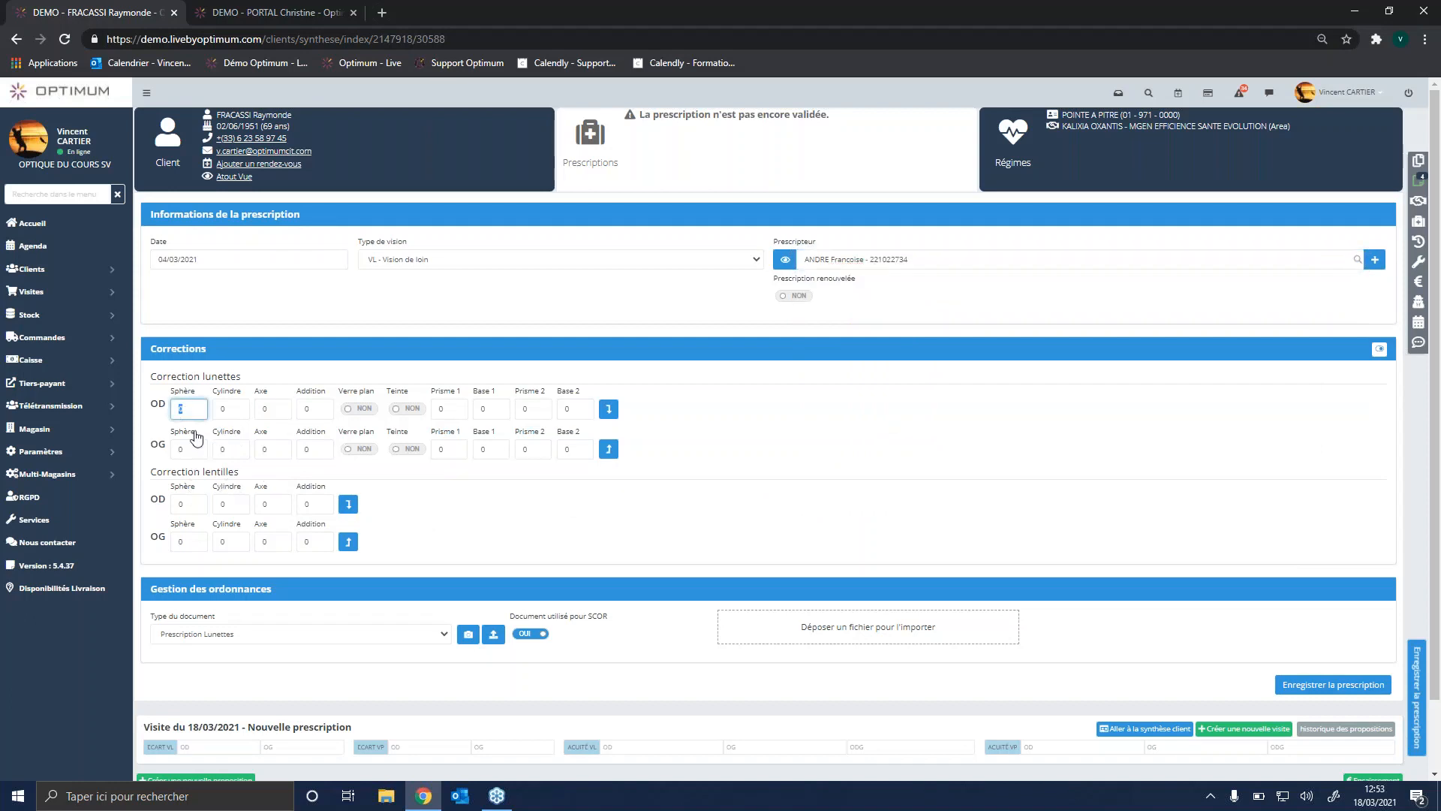
text(2)
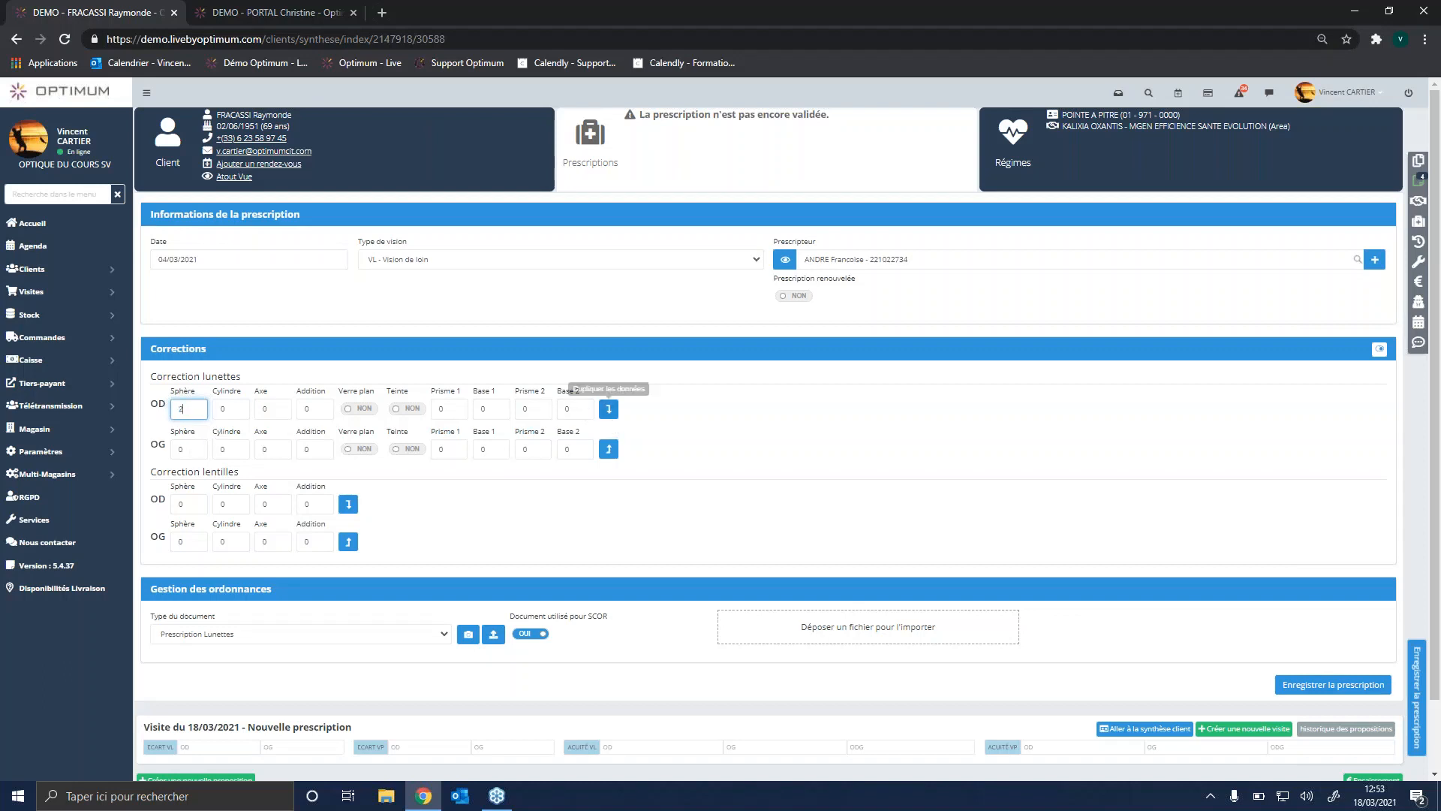
click(608, 409)
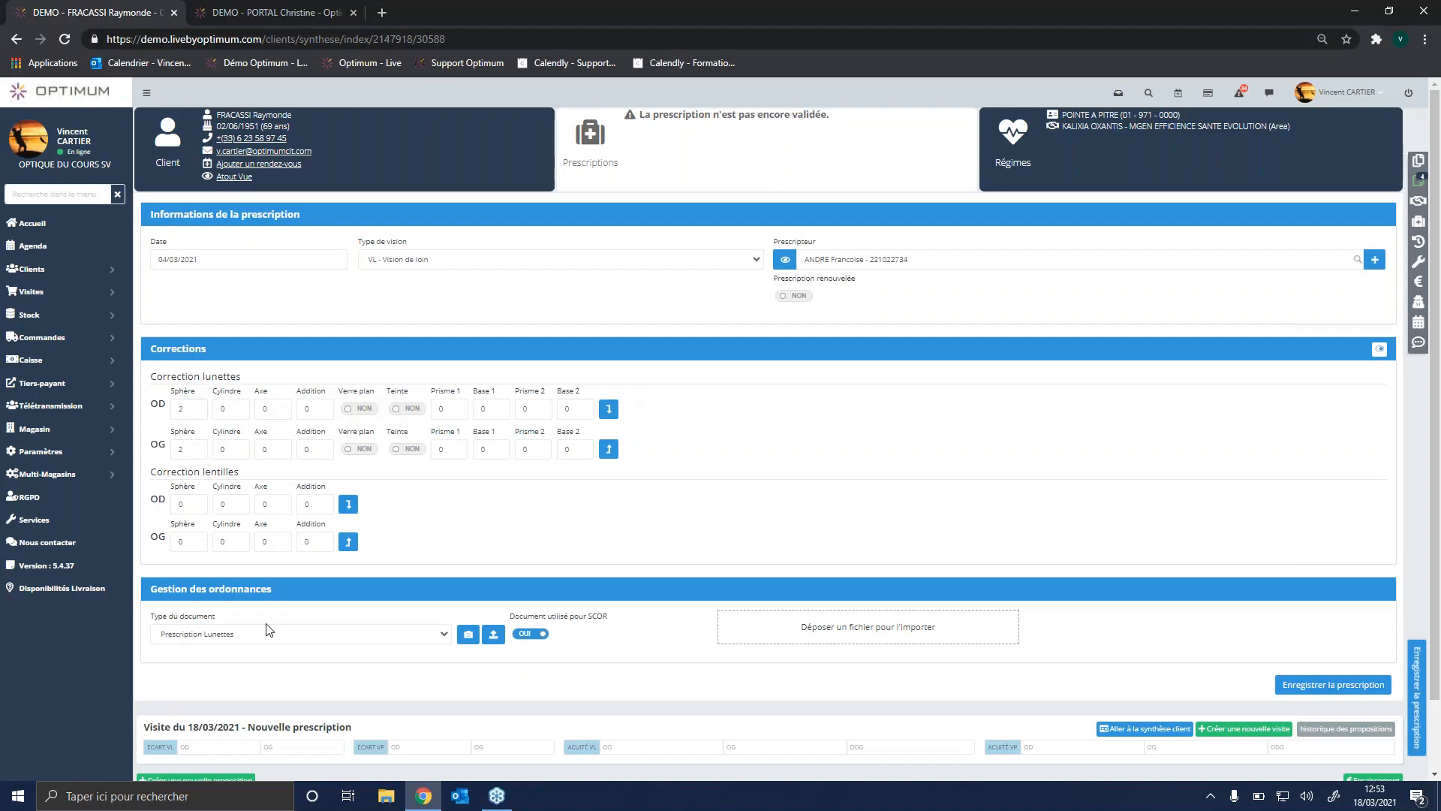
Step: Choose Prescription Lunettes as the document type and save the prescription
click(229, 636)
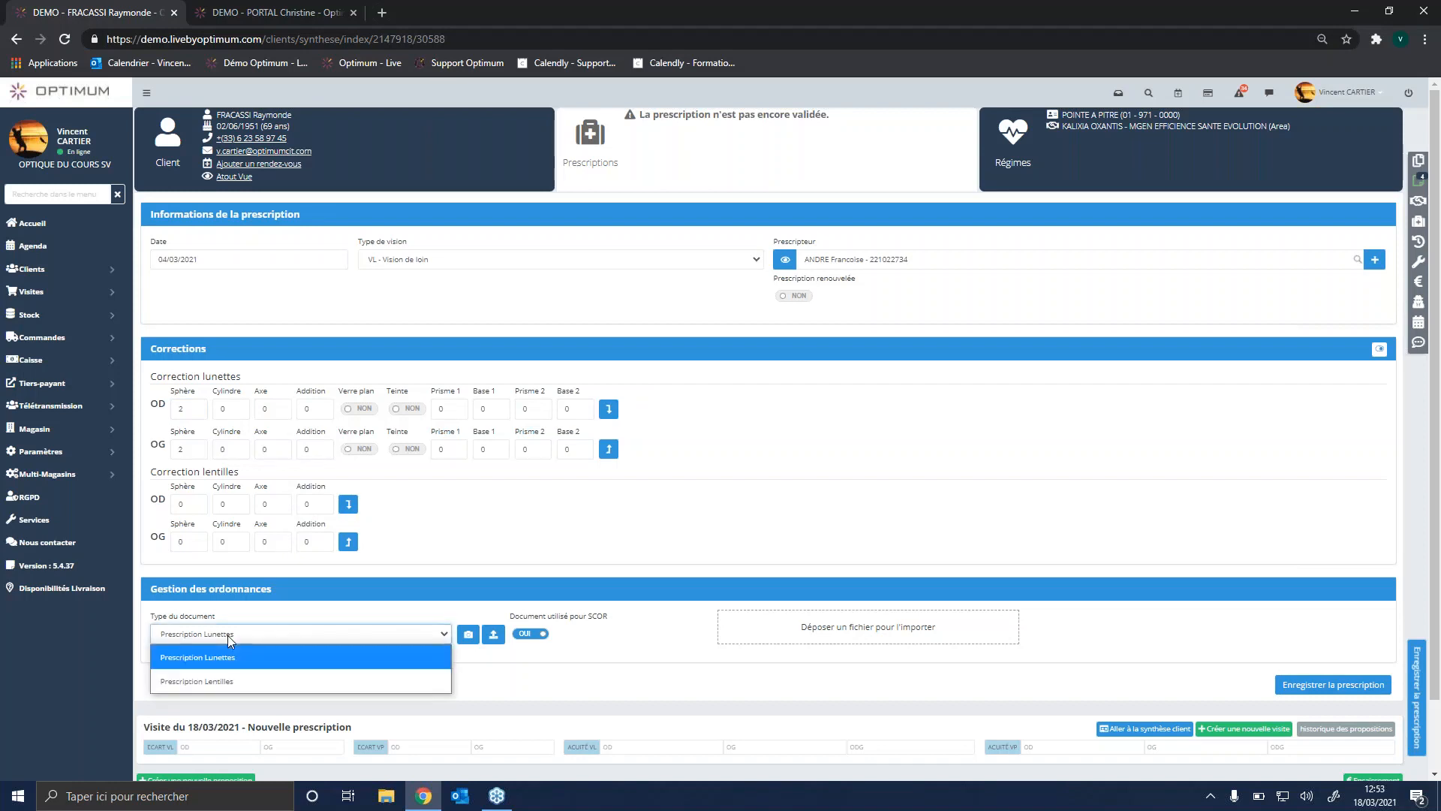
click(251, 655)
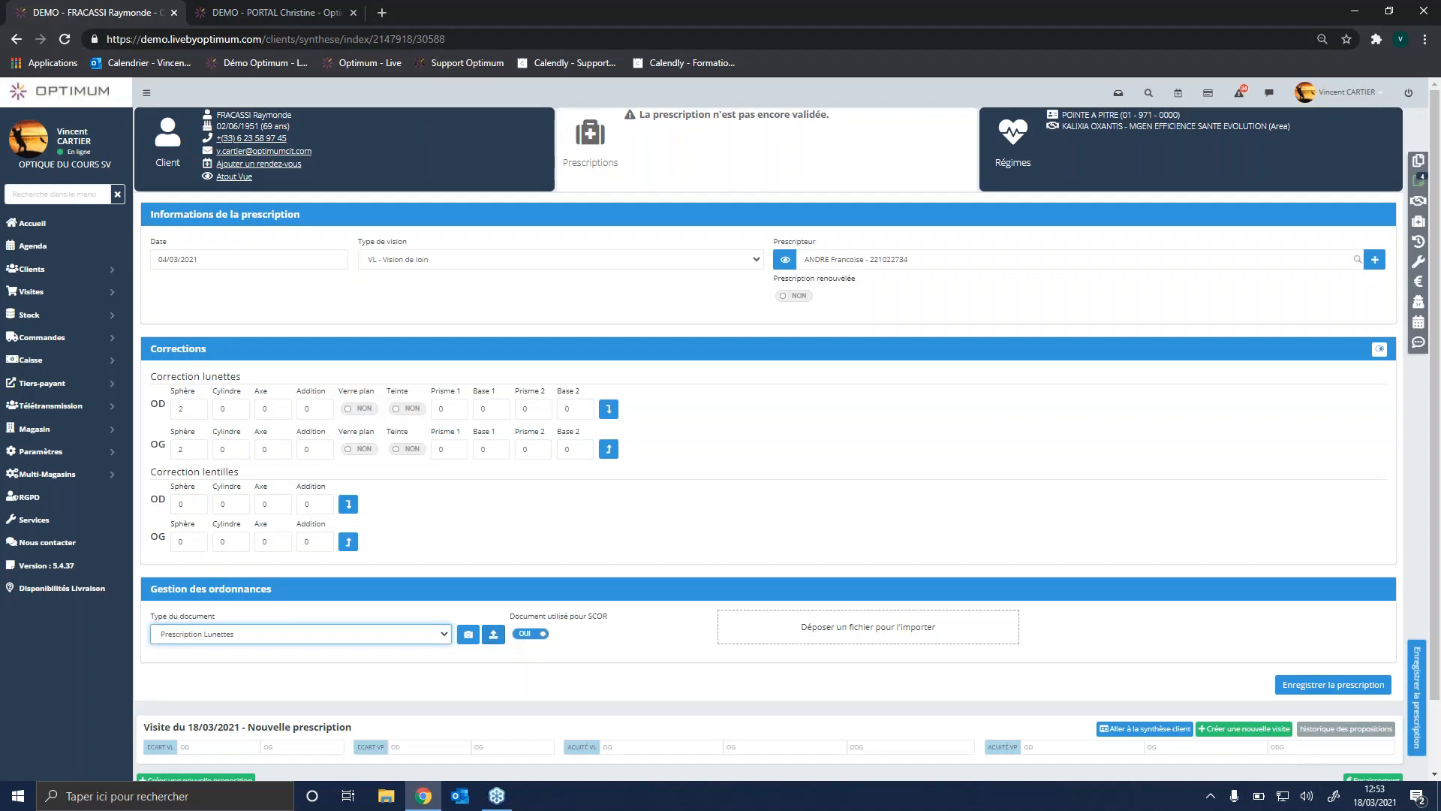
click(1321, 684)
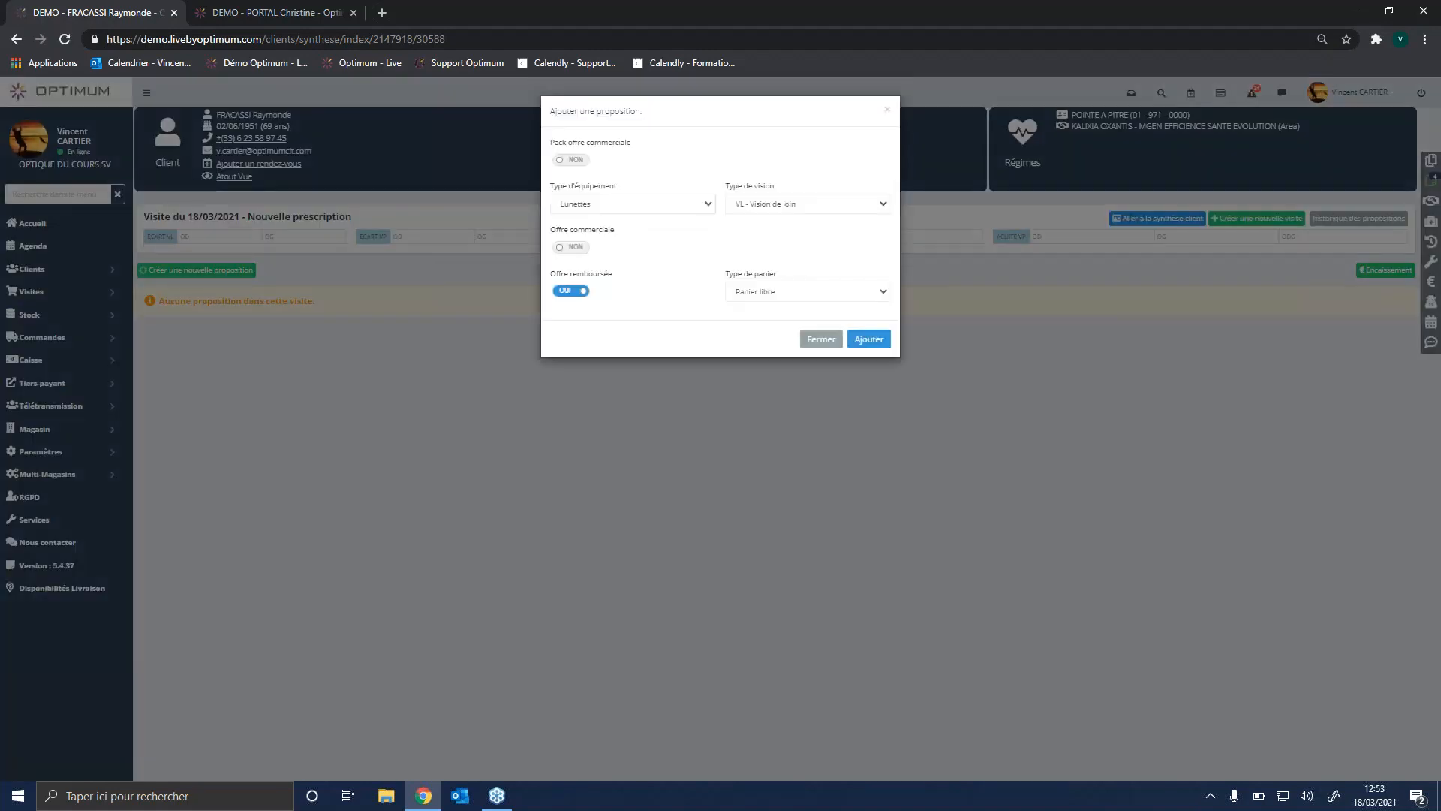
Step: Add a reimbursed proposition with equipment type Lunettes, vision type VL - Vision de loin and basket type Panier libre
click(670, 204)
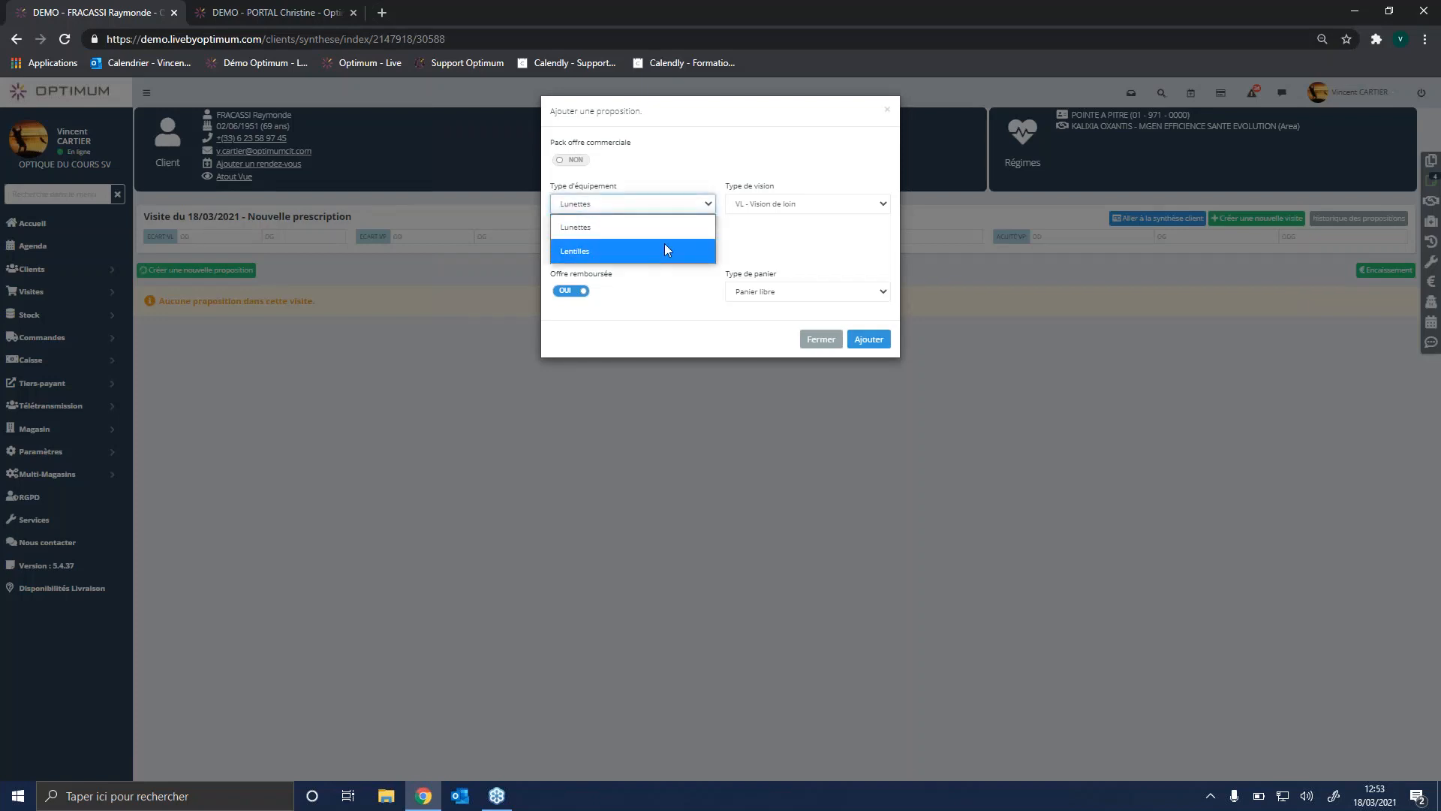
click(667, 228)
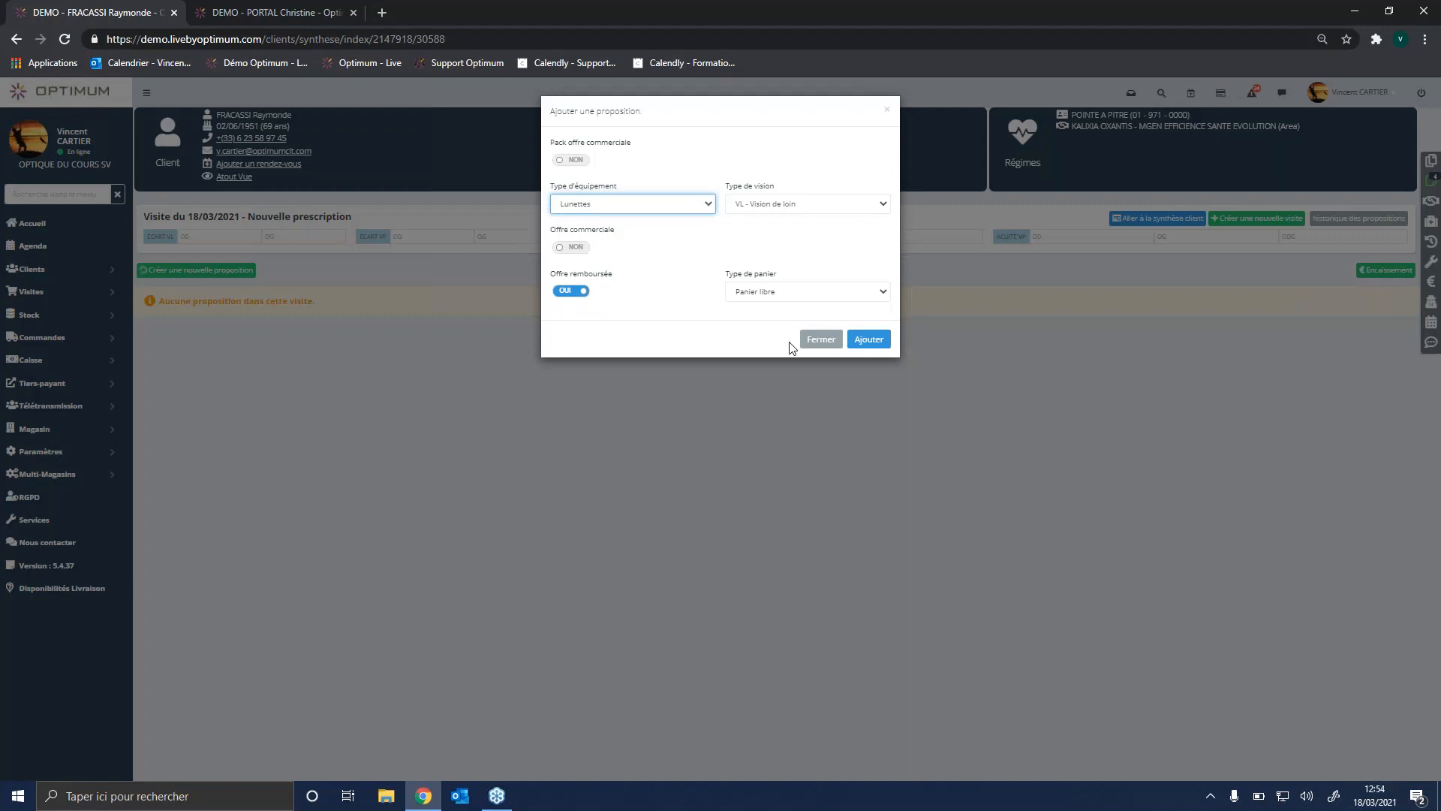
click(868, 339)
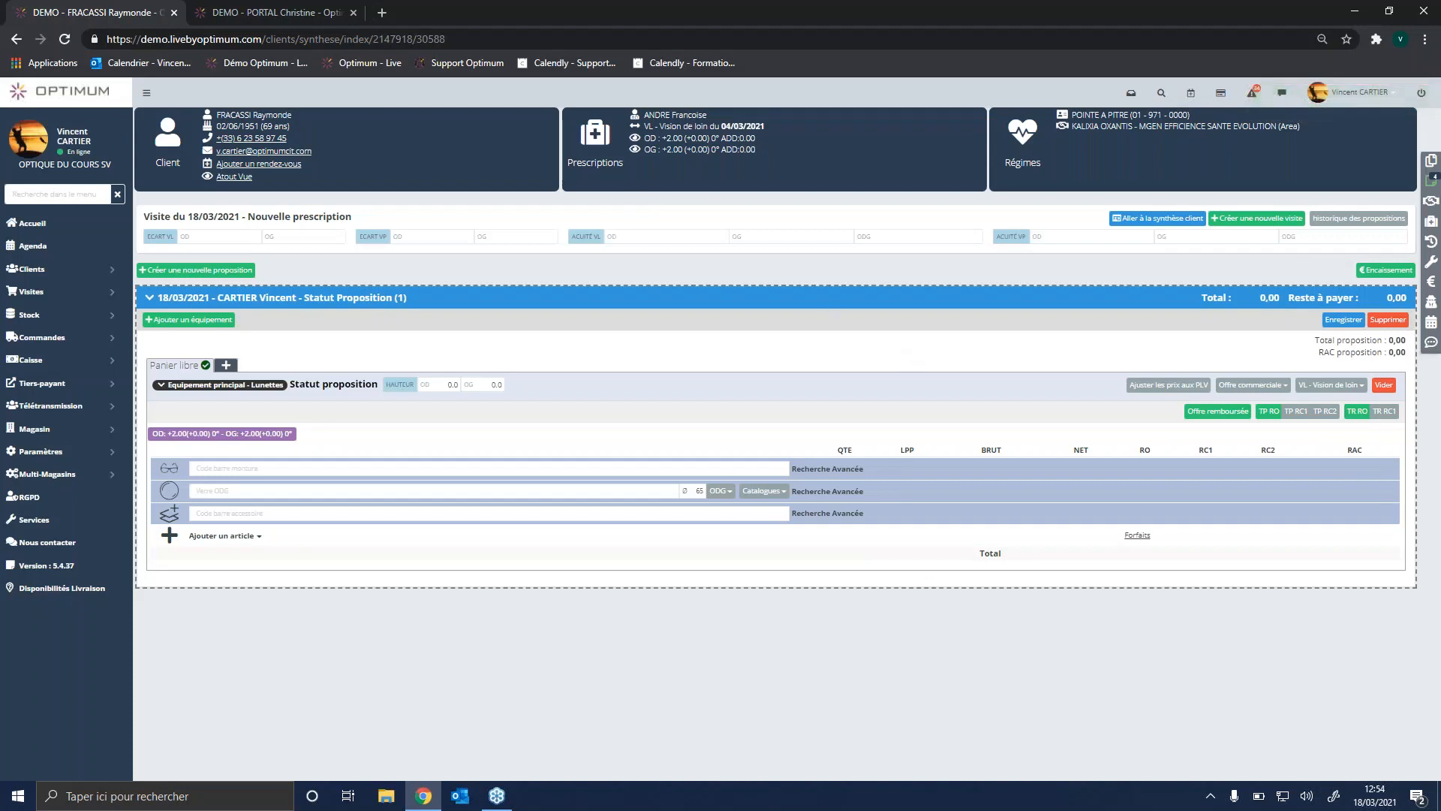
Step: View the predefined SMS messages available for the client and close the SMS form
click(255, 140)
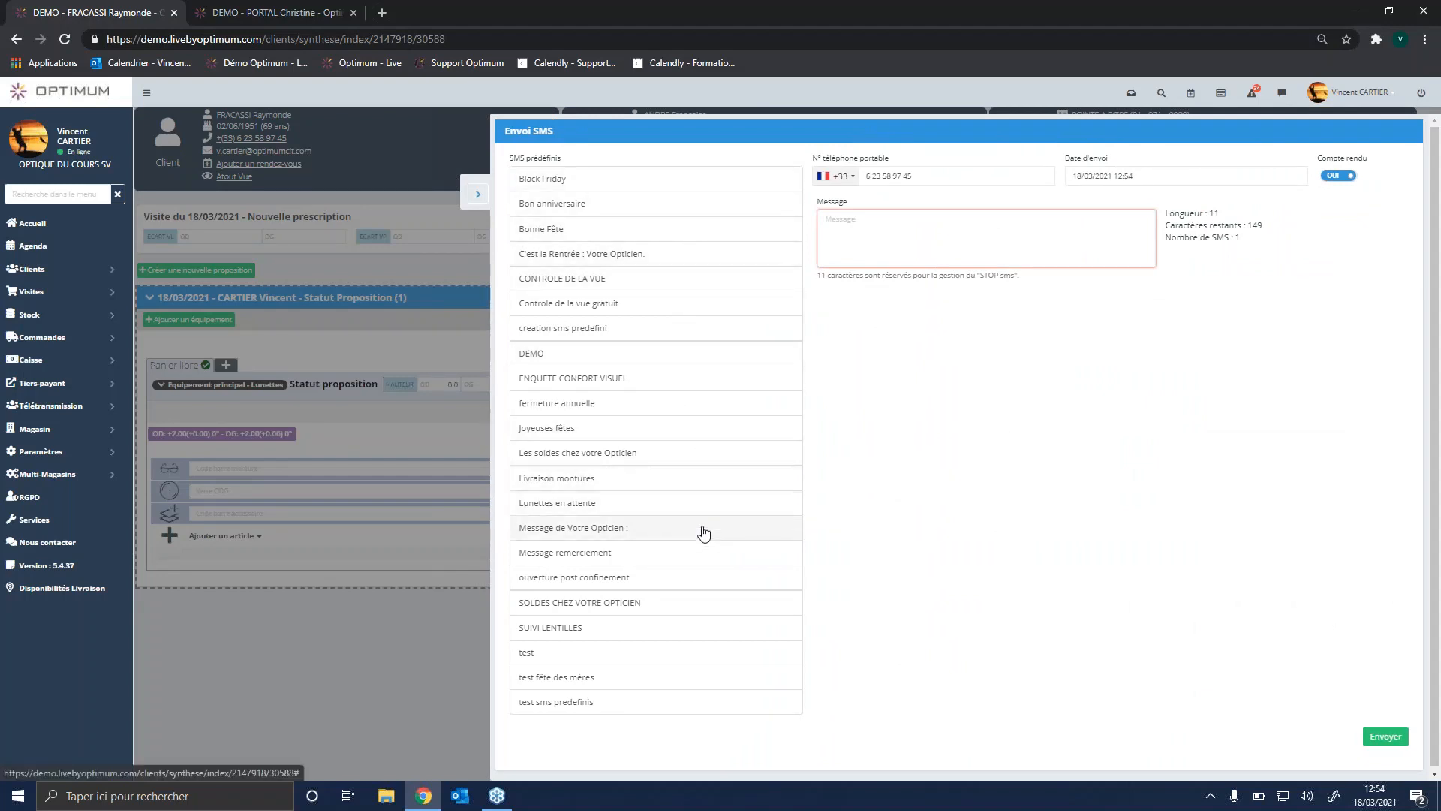
click(475, 194)
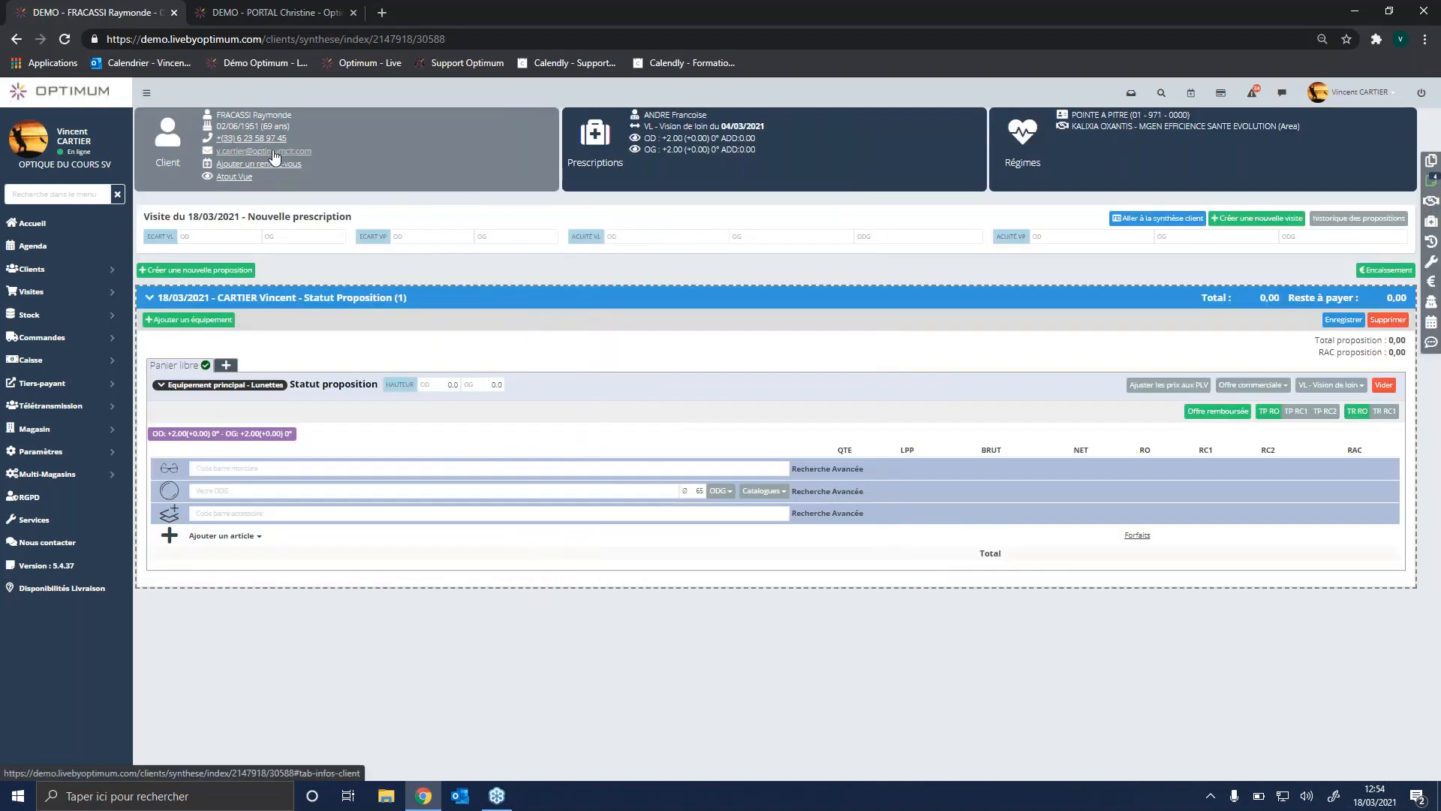
Step: Start an email to the client and fill it with the Facture template
click(274, 153)
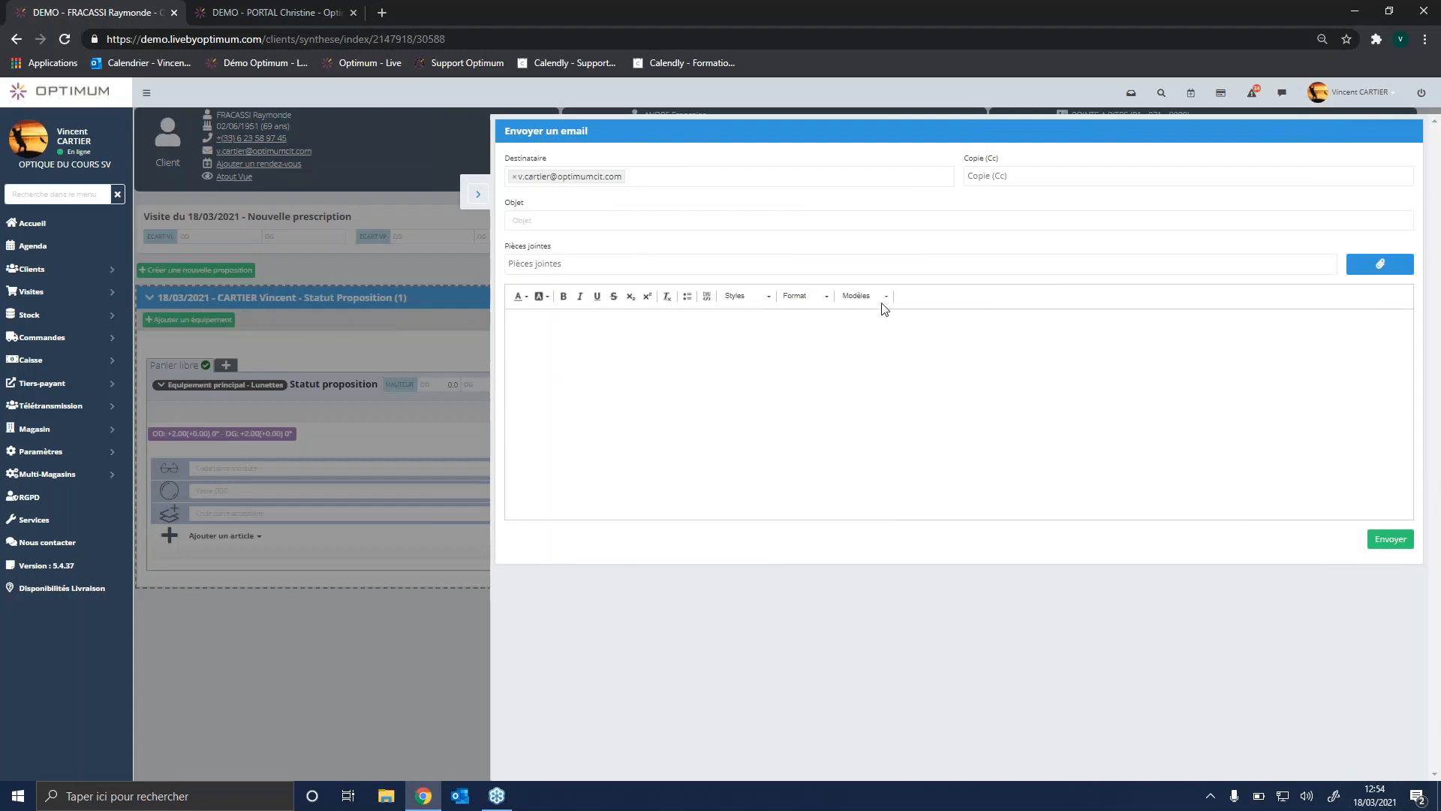
click(882, 296)
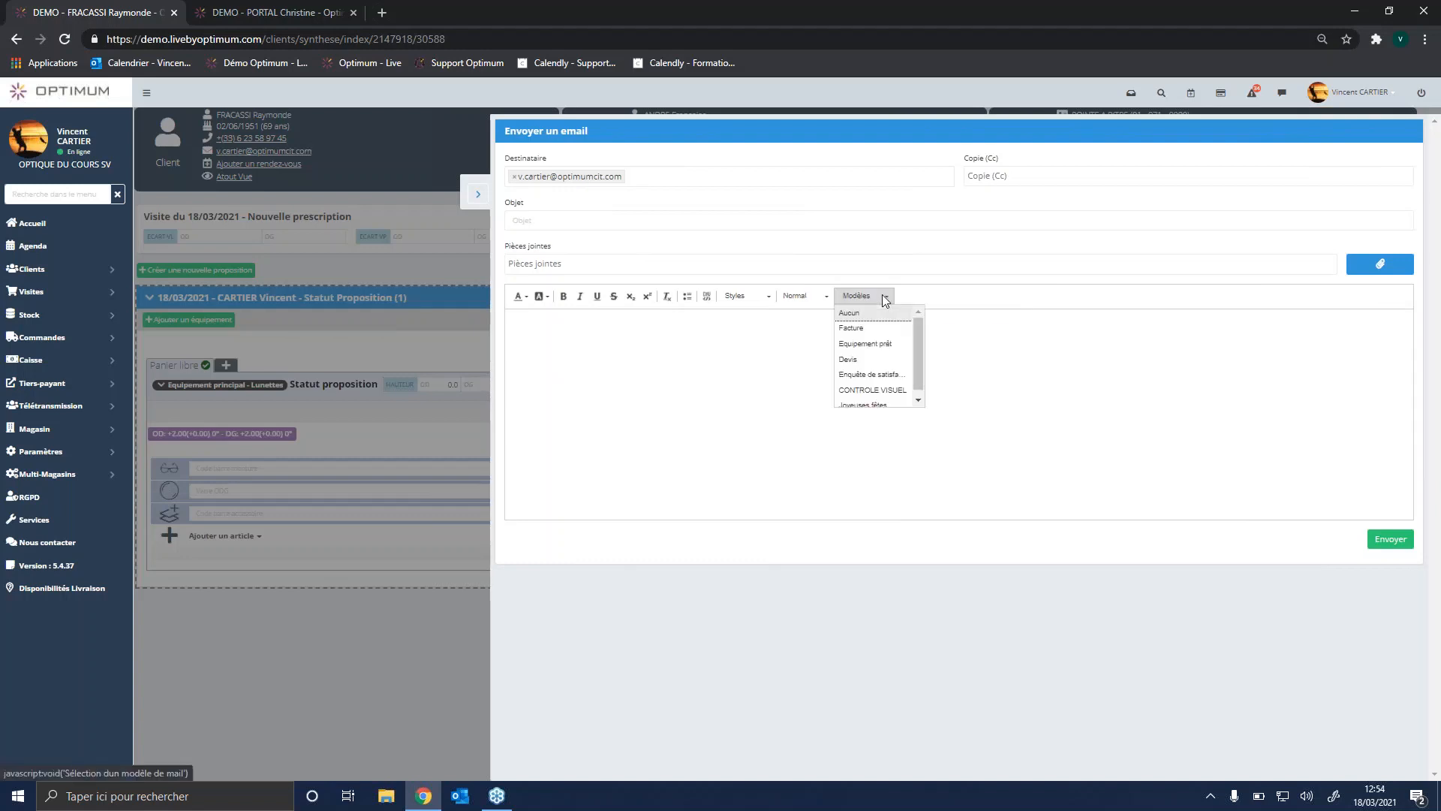
click(879, 332)
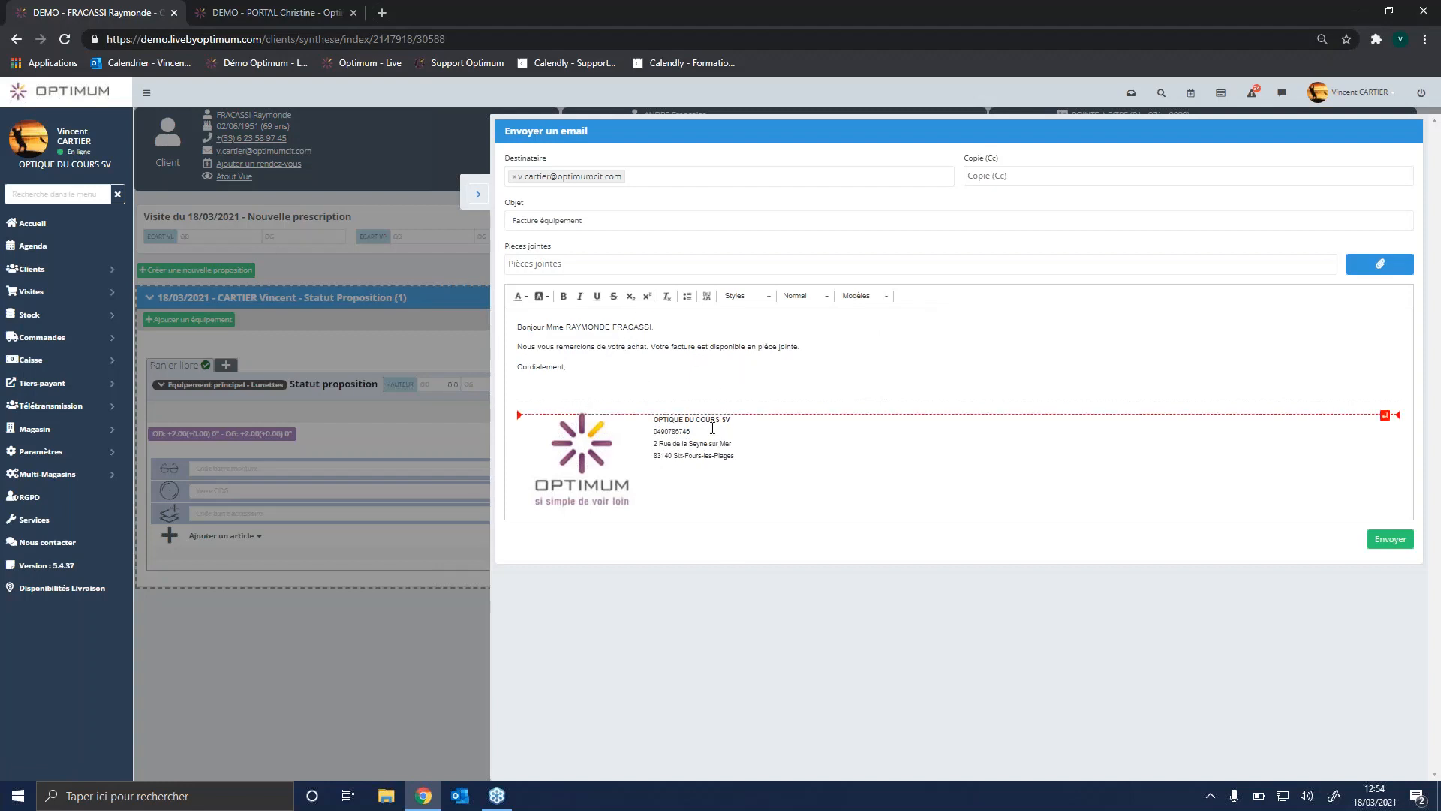
Step: Look through the client's invoices and documents available as attachments, and return to the email
click(1379, 270)
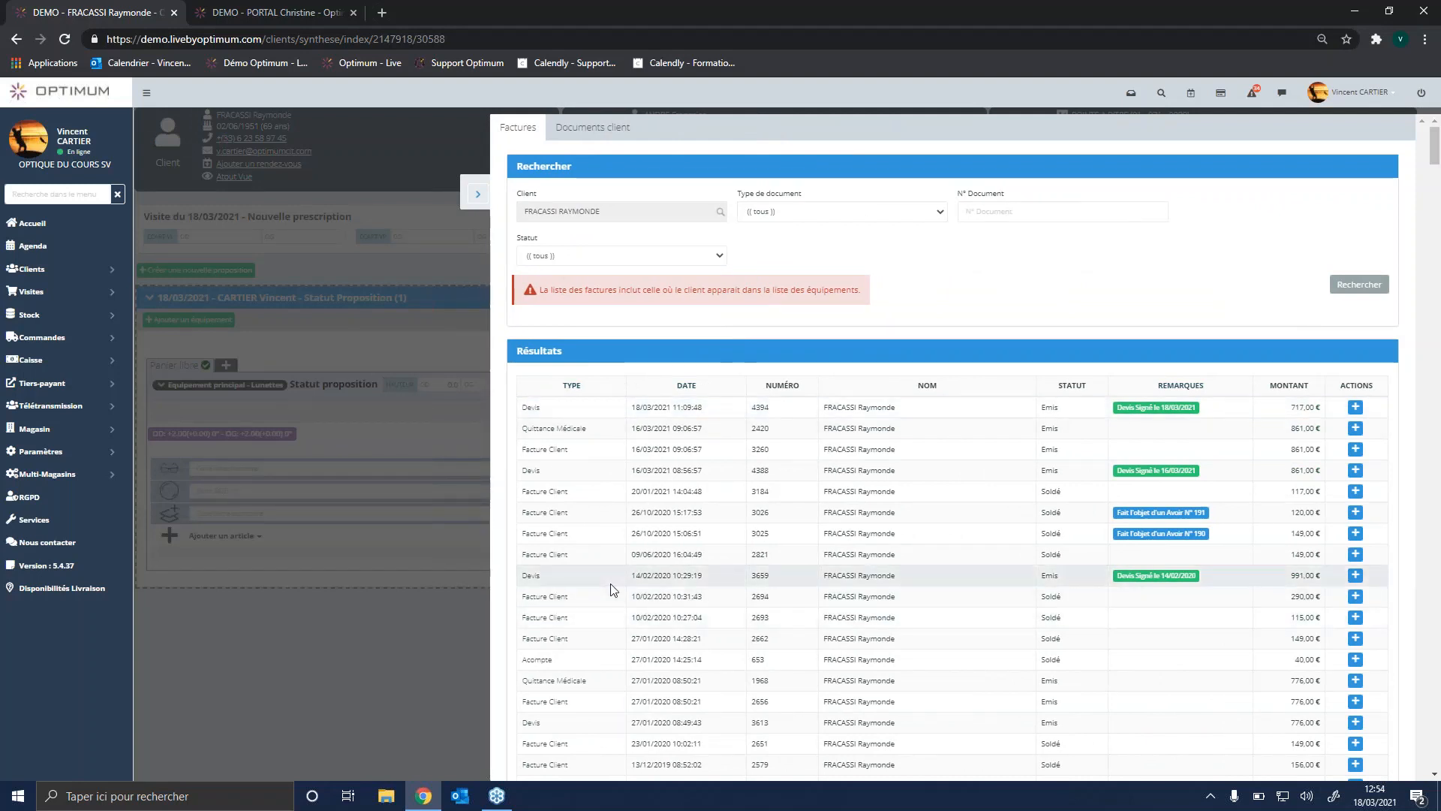
click(601, 129)
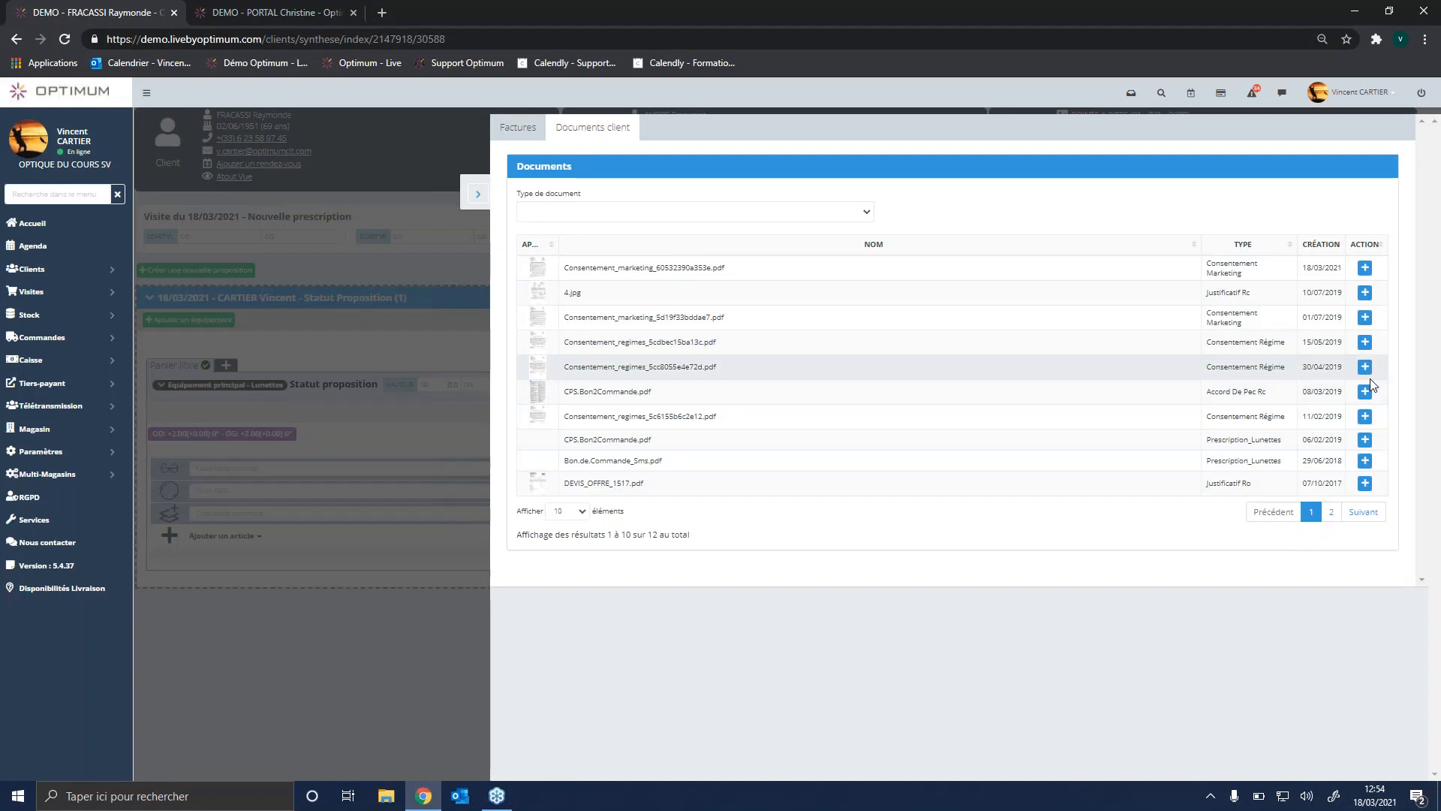
click(475, 201)
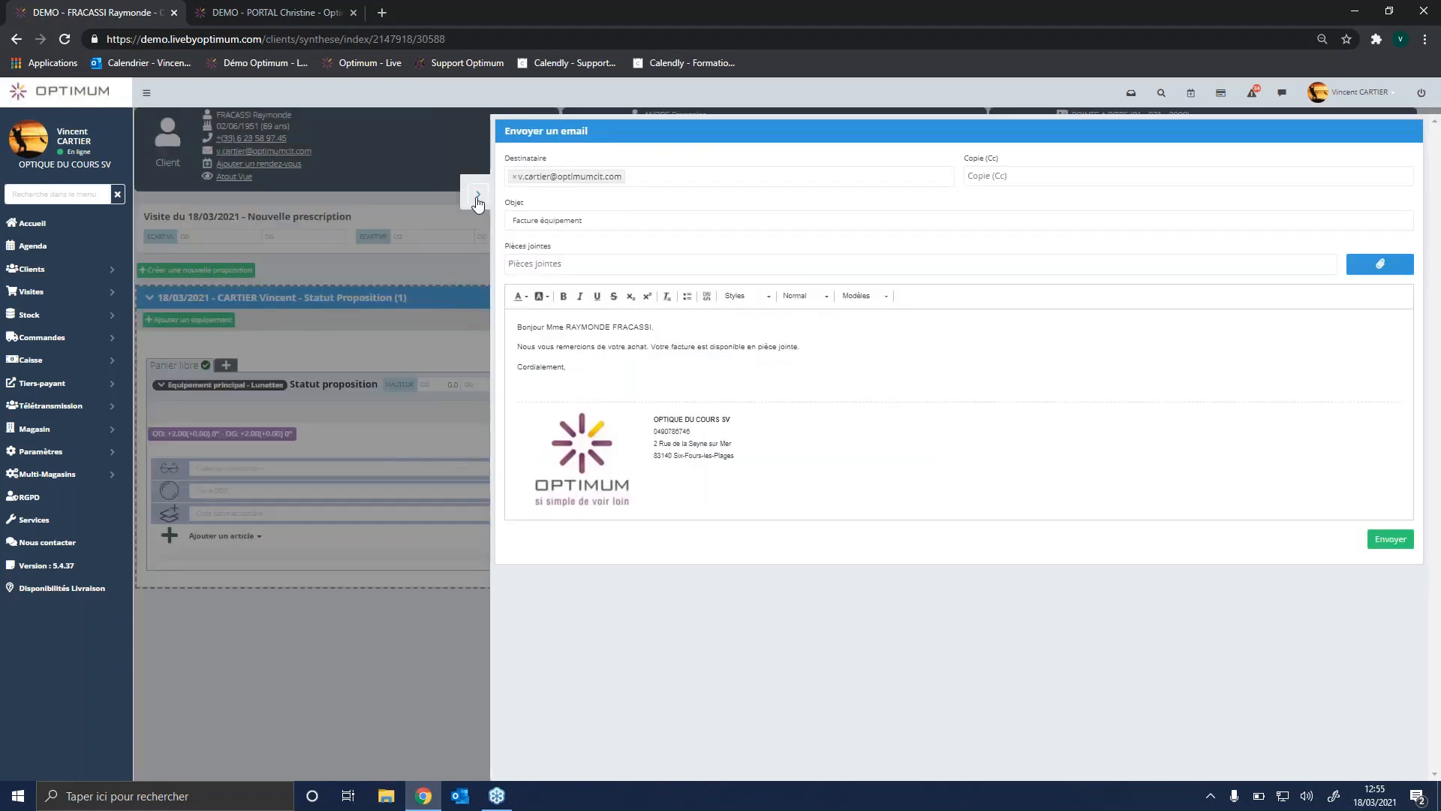
Step: Close the unsent email and open the client's information sheet to review the RGPD consent section
click(475, 201)
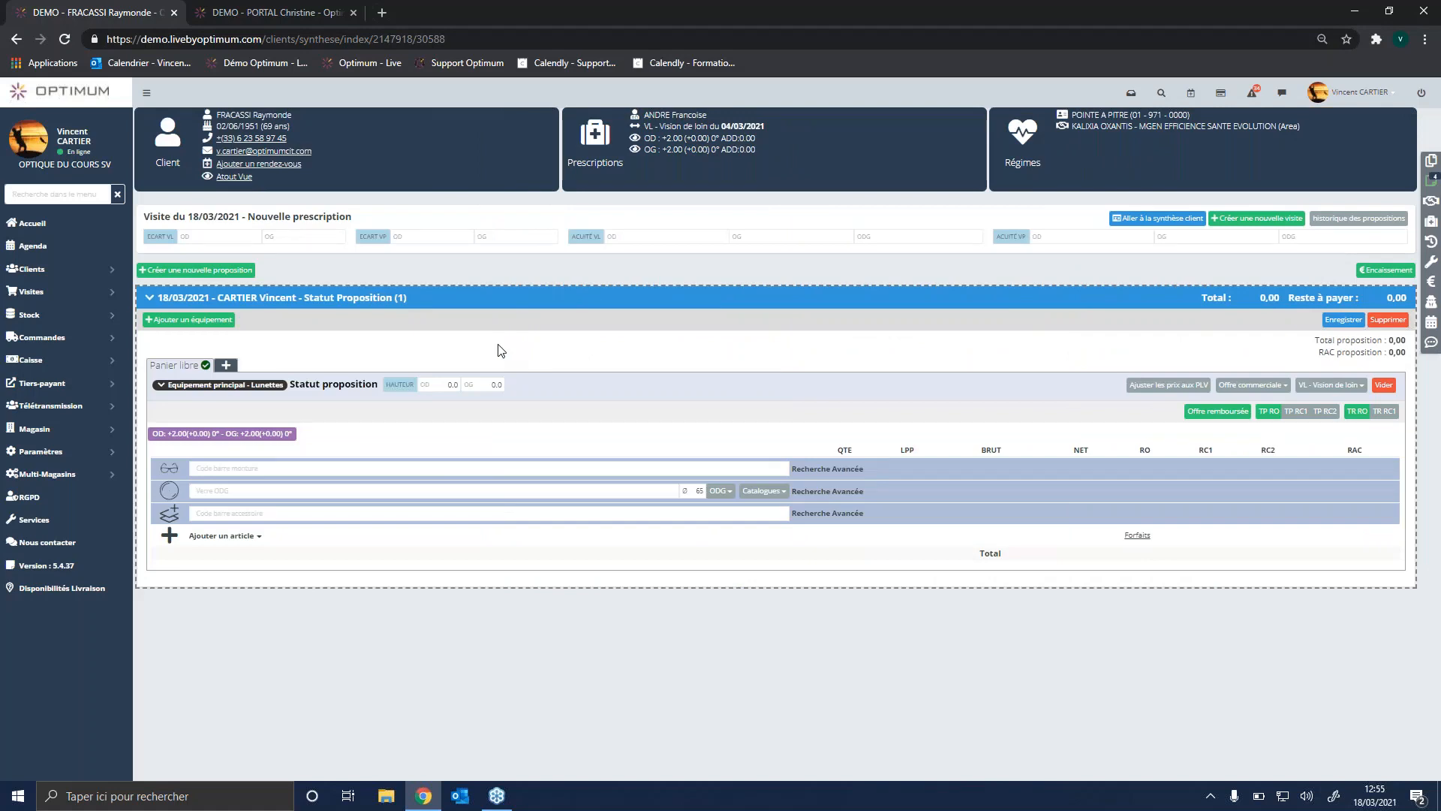
click(466, 150)
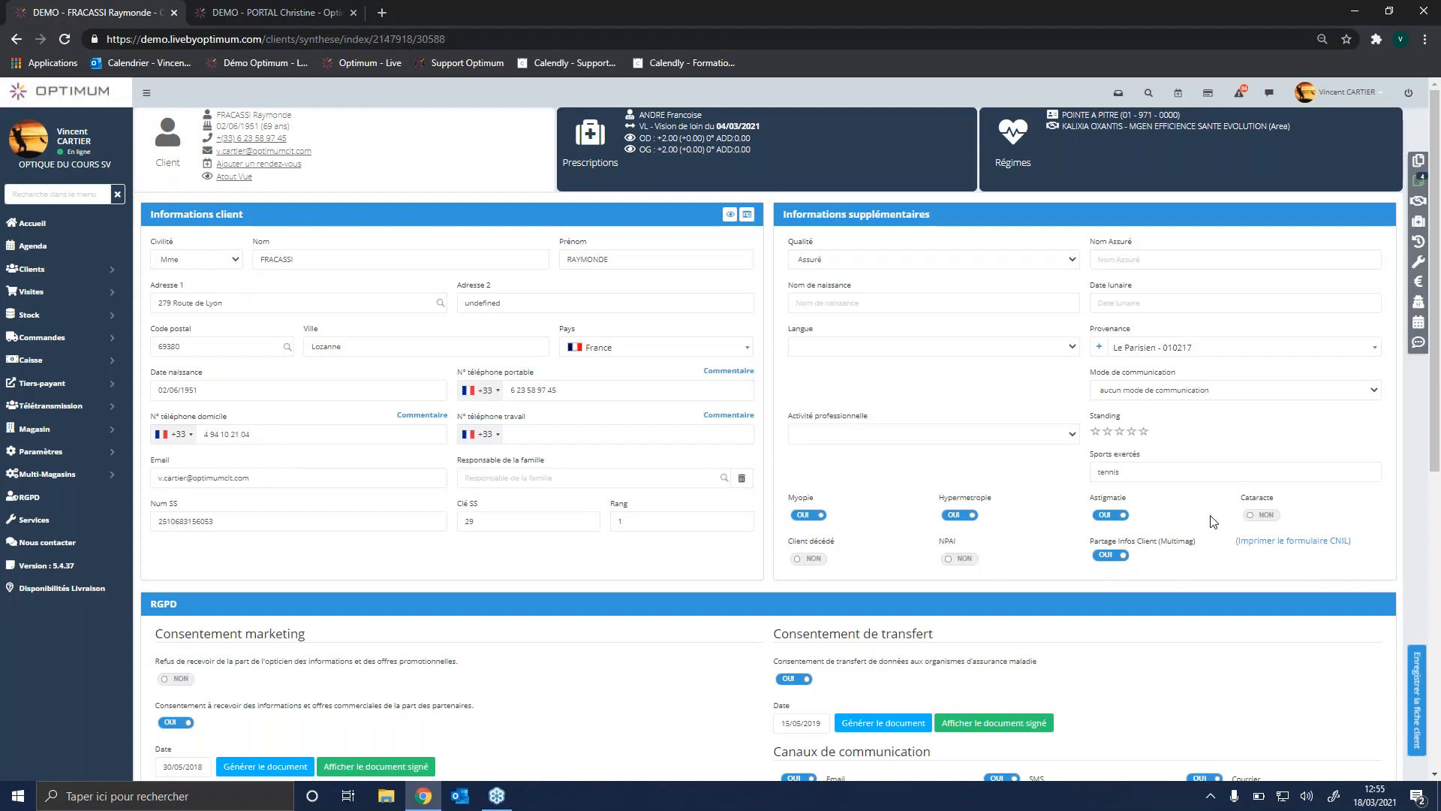
scroll(656, 613, down, 1)
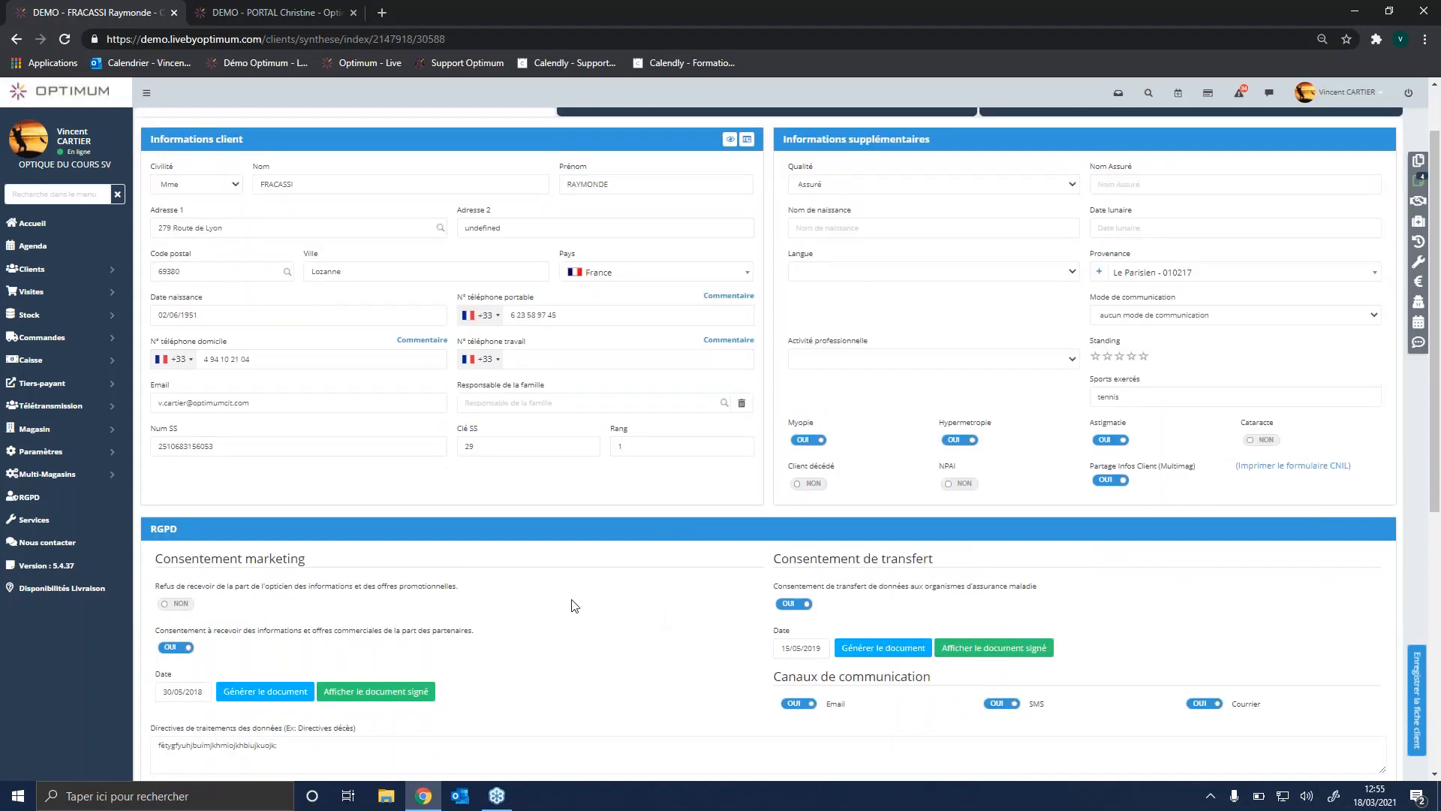
scroll(325, 540, down, 1)
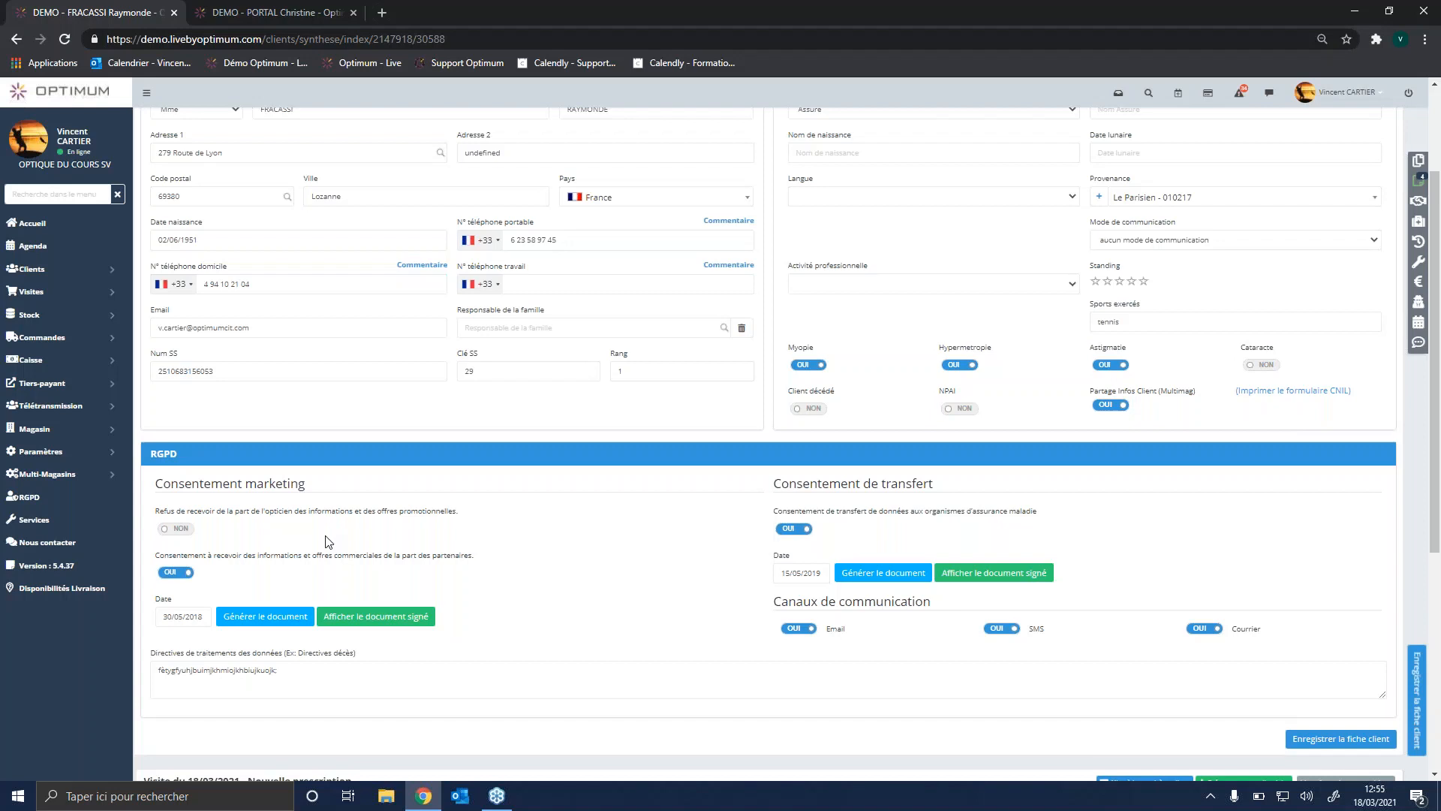
Step: Set the marketing consent date to 18/03/2021 in the client's RGPD section
click(175, 616)
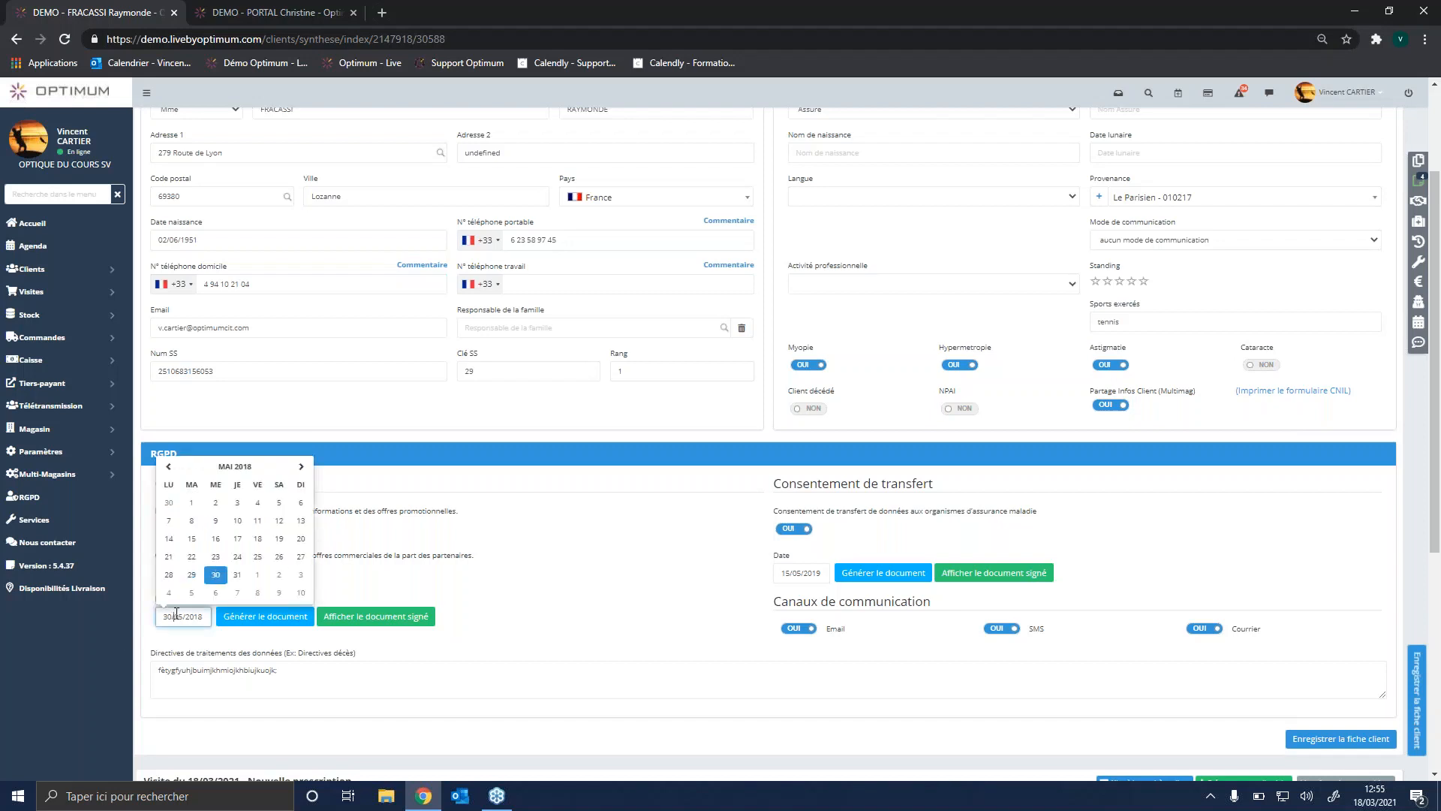
click(301, 467)
click(301, 467)
key(BackSpace)
text(202)
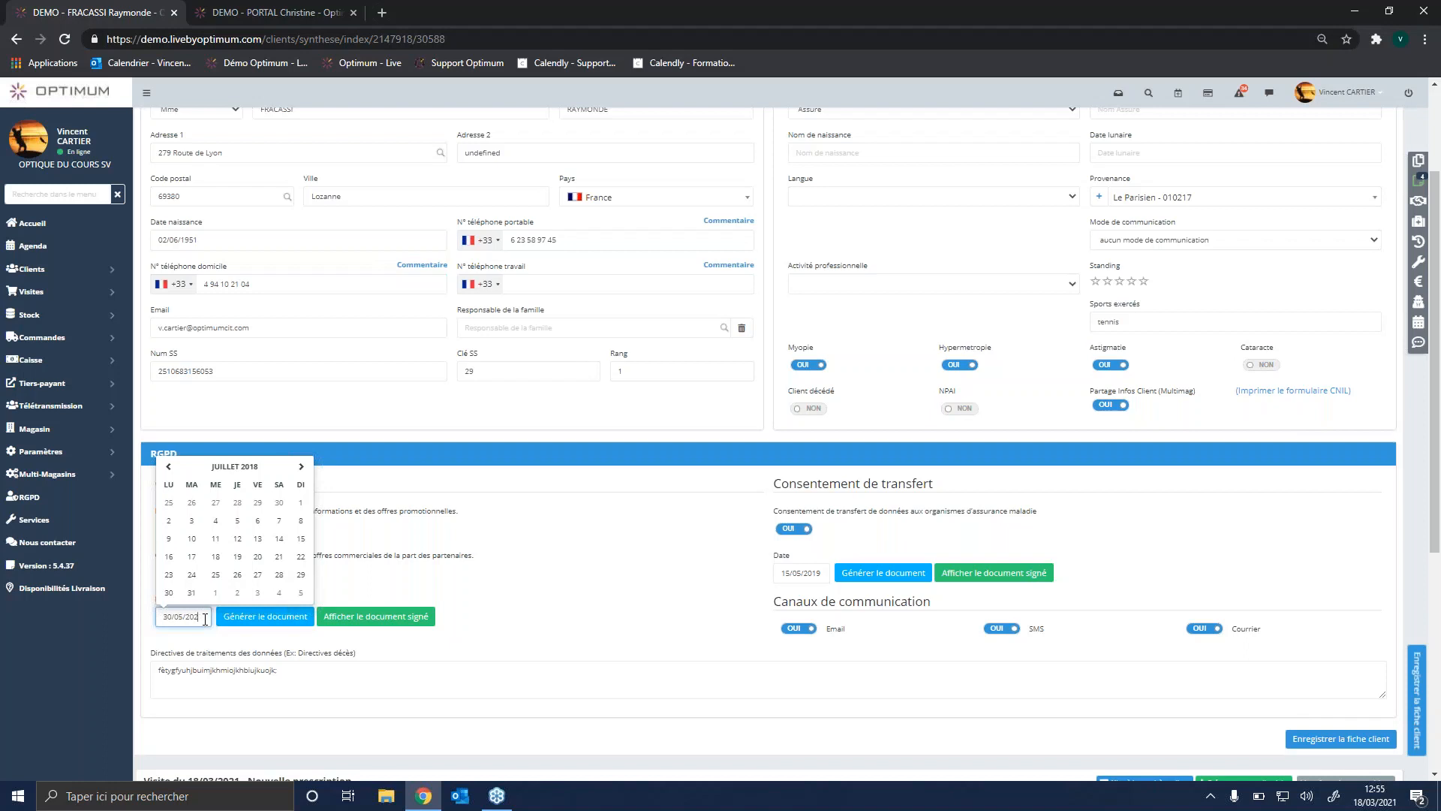
text(1)
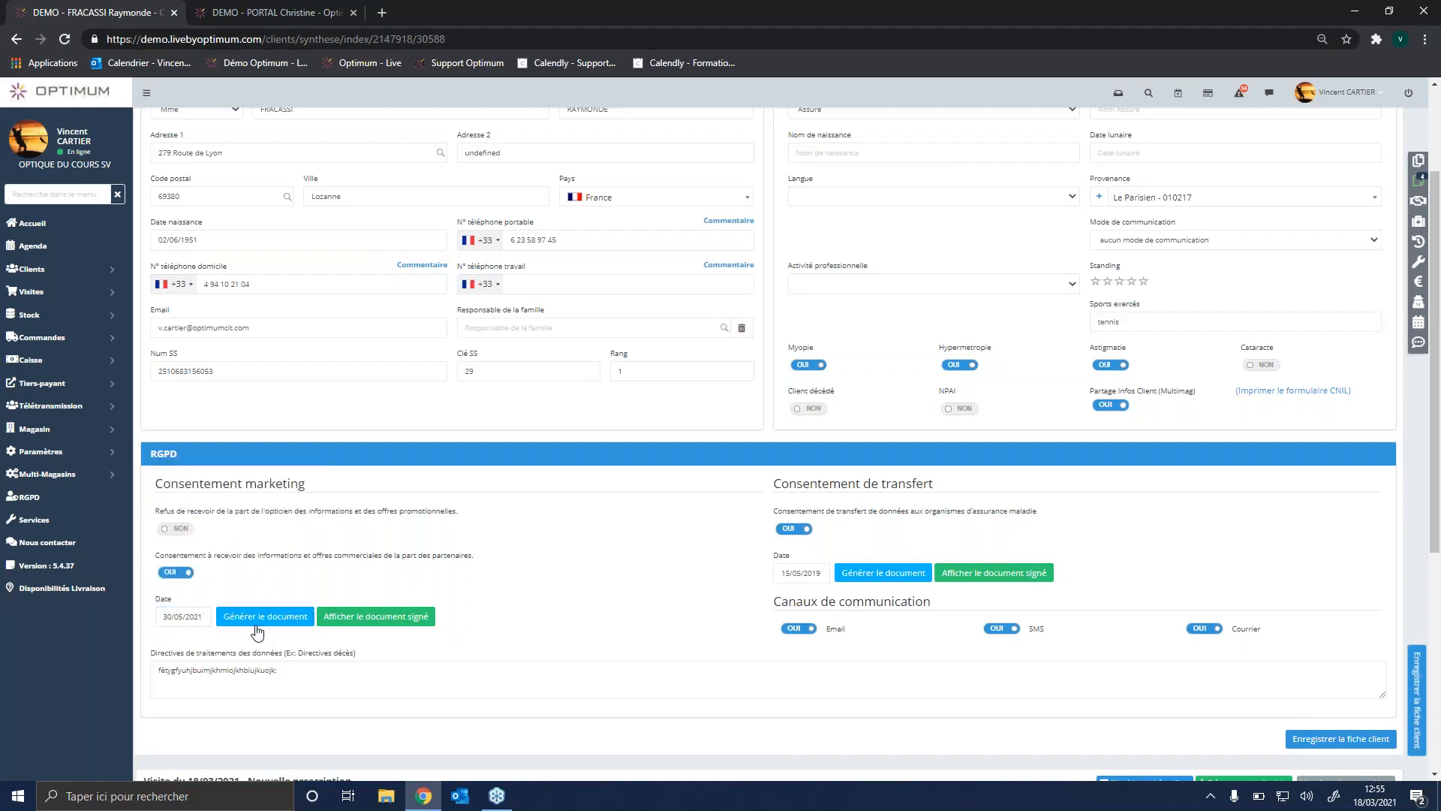
click(197, 617)
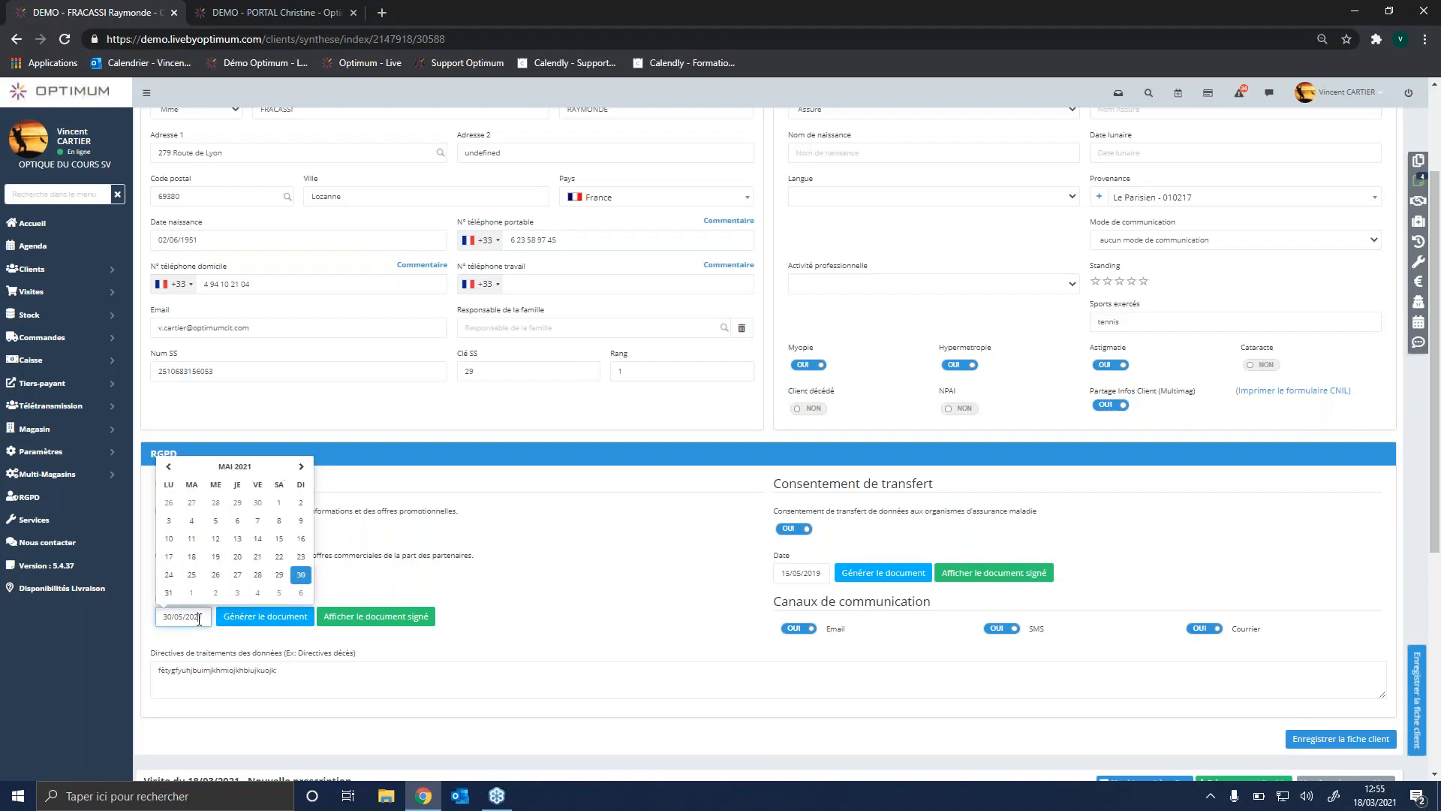
click(168, 473)
click(168, 473)
click(237, 556)
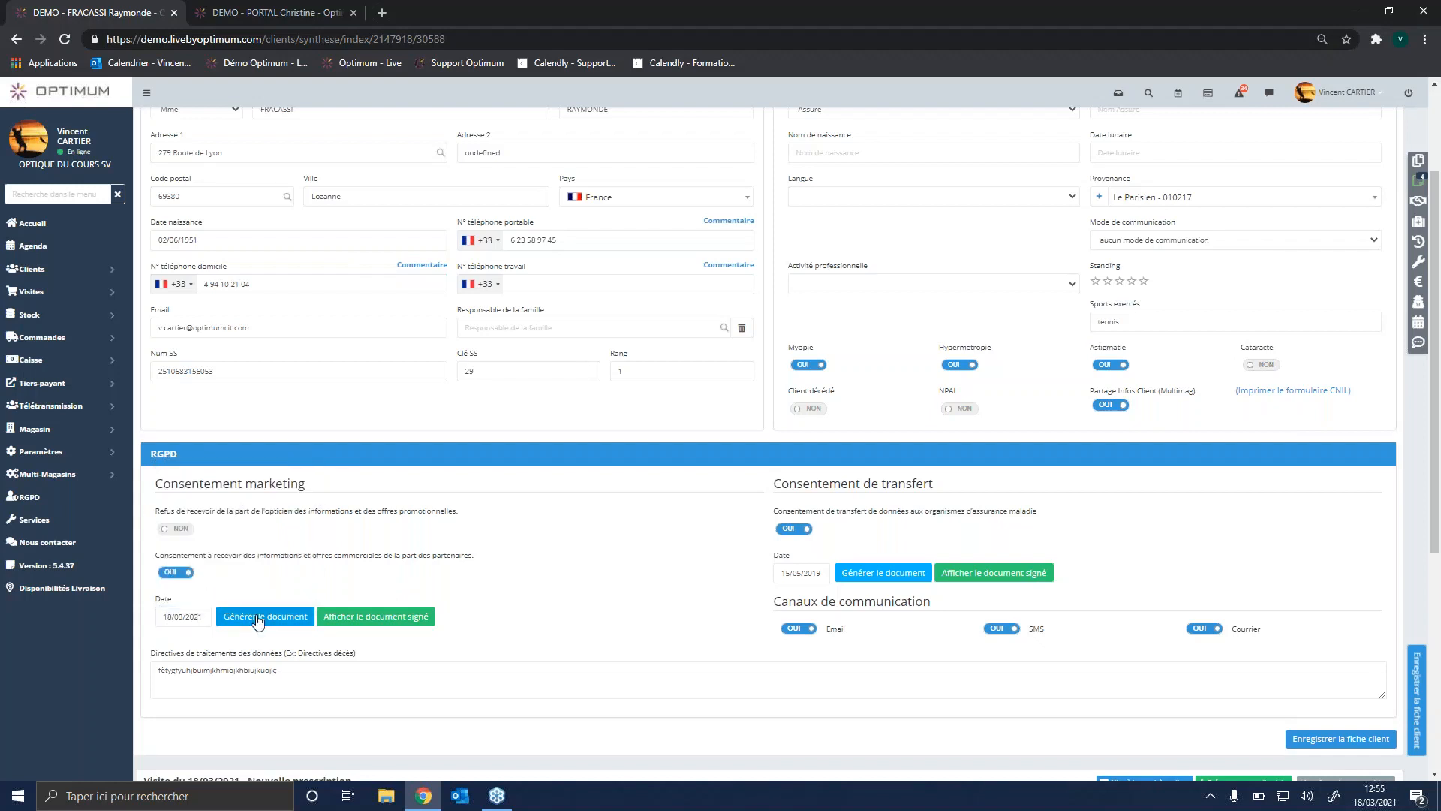
Step: Generate the marketing consent document and sign it on screen with Lu et approuvé enabled
click(257, 617)
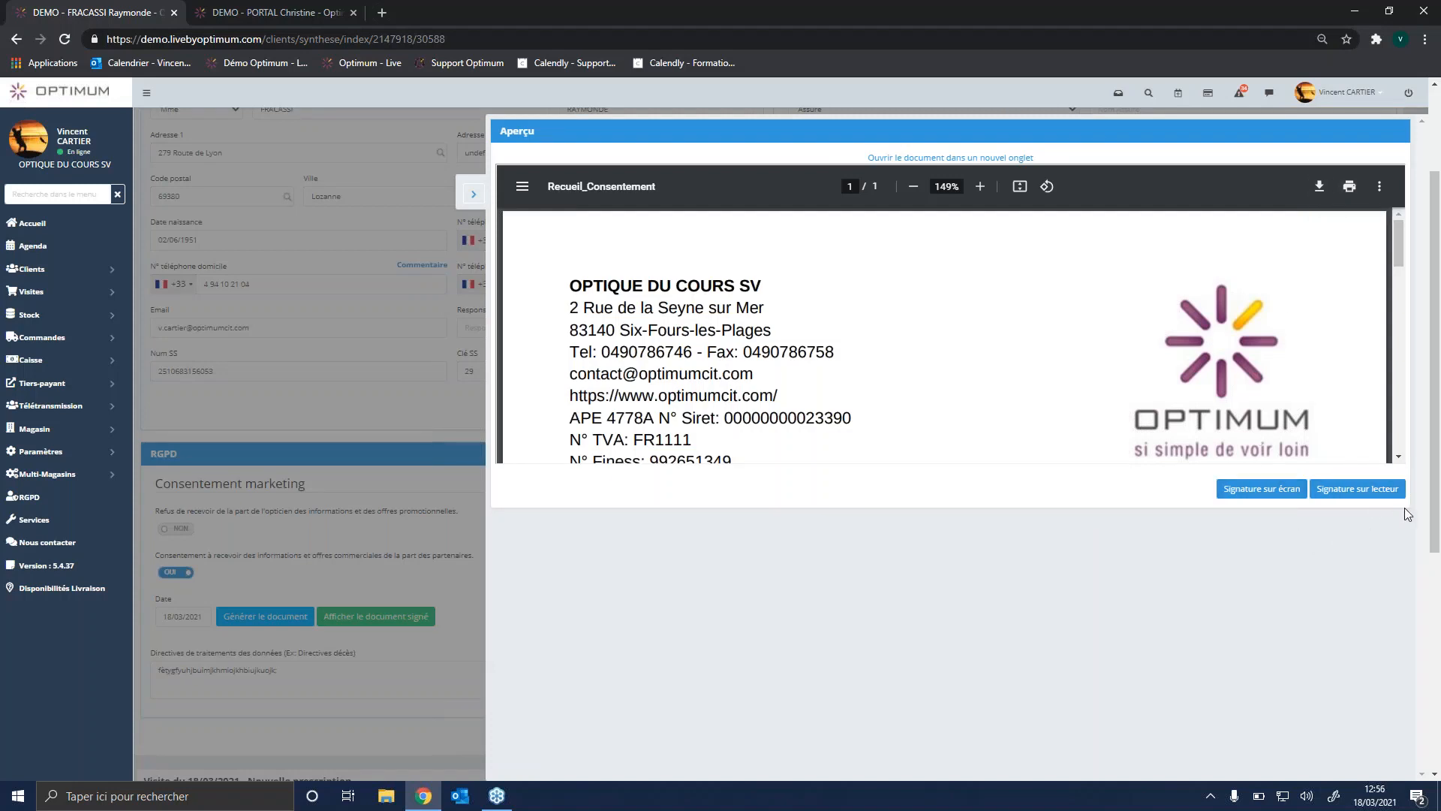
click(1249, 489)
click(570, 190)
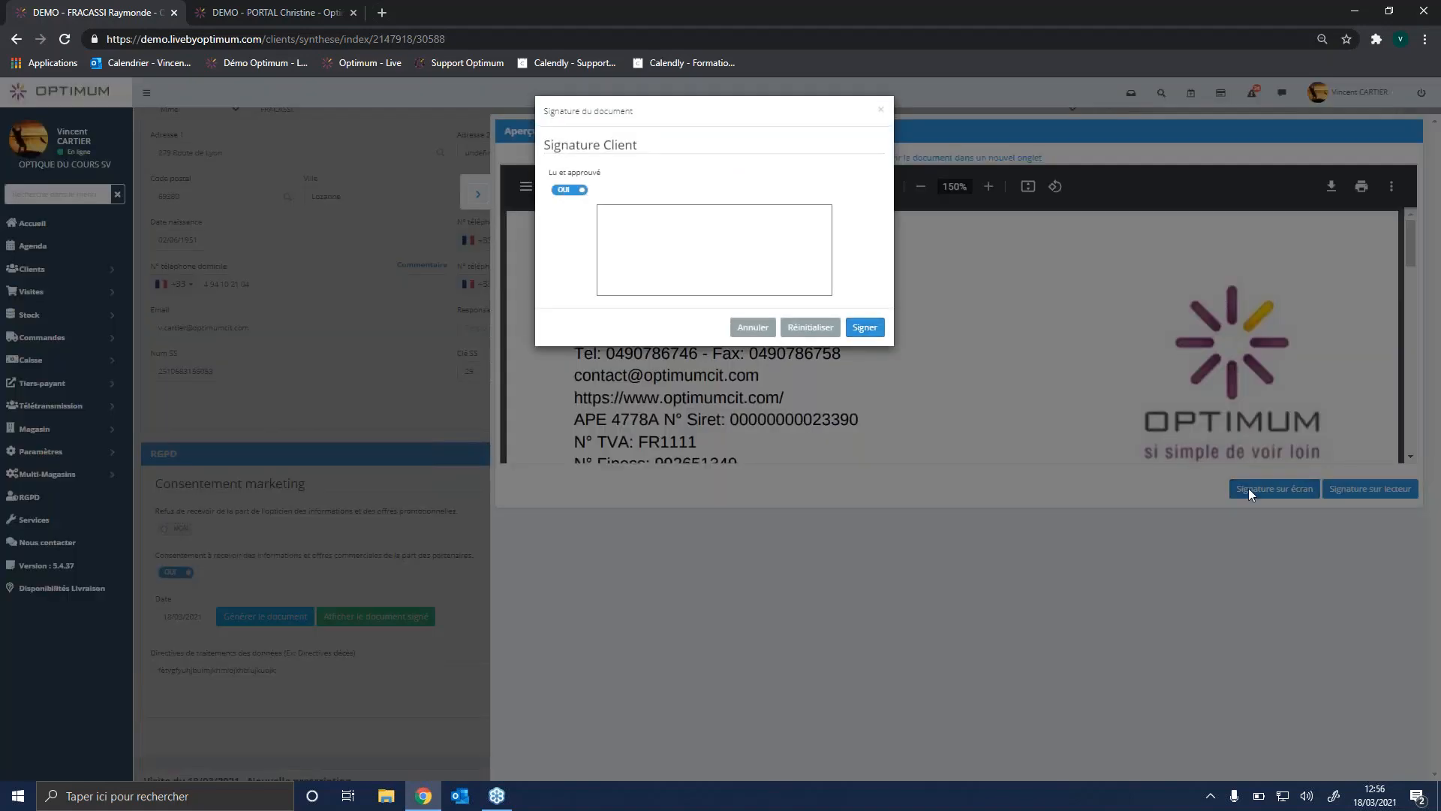
mouse_move(684, 212)
mouse_down()
mouse_move(692, 275)
mouse_move(660, 286)
mouse_move(751, 239)
mouse_up()
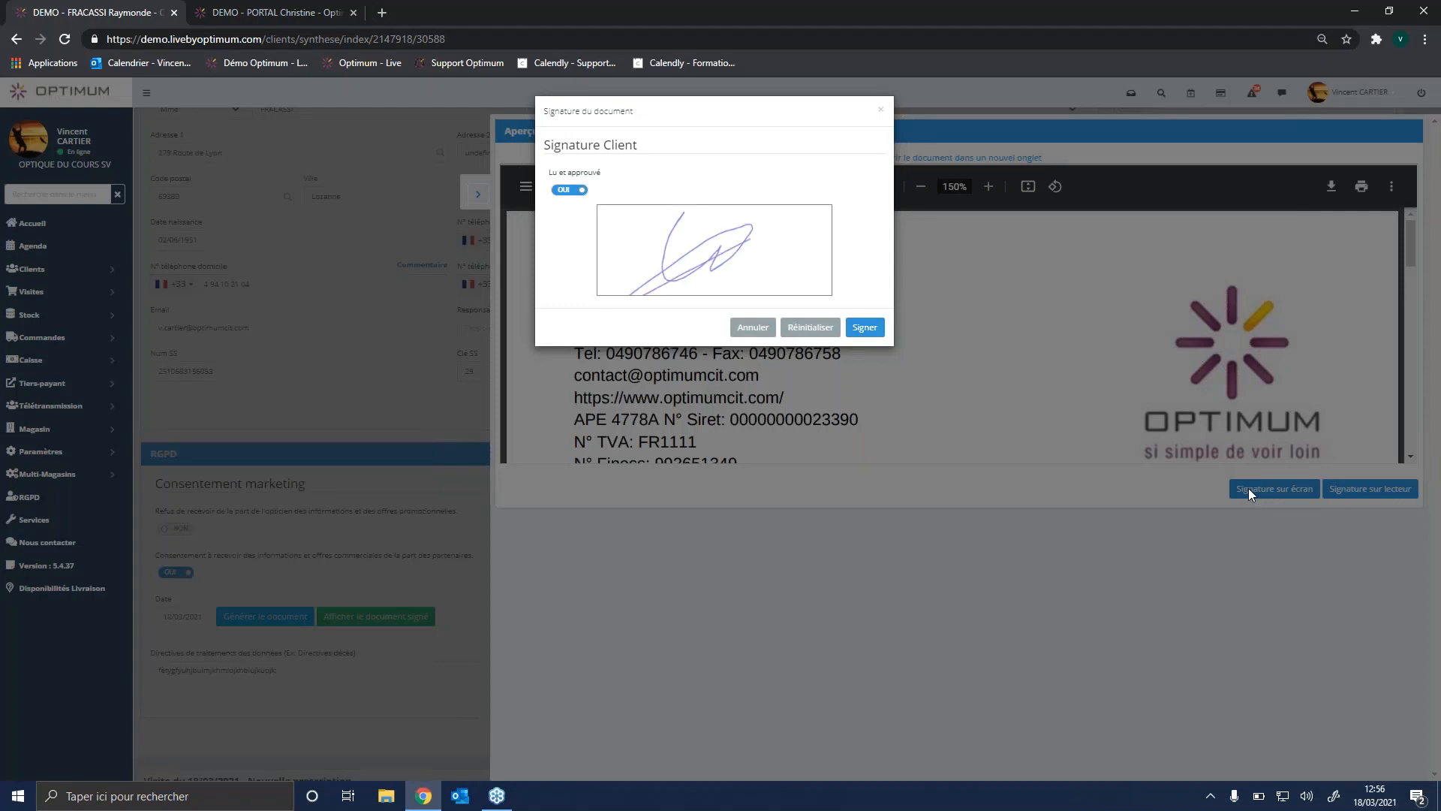
click(864, 328)
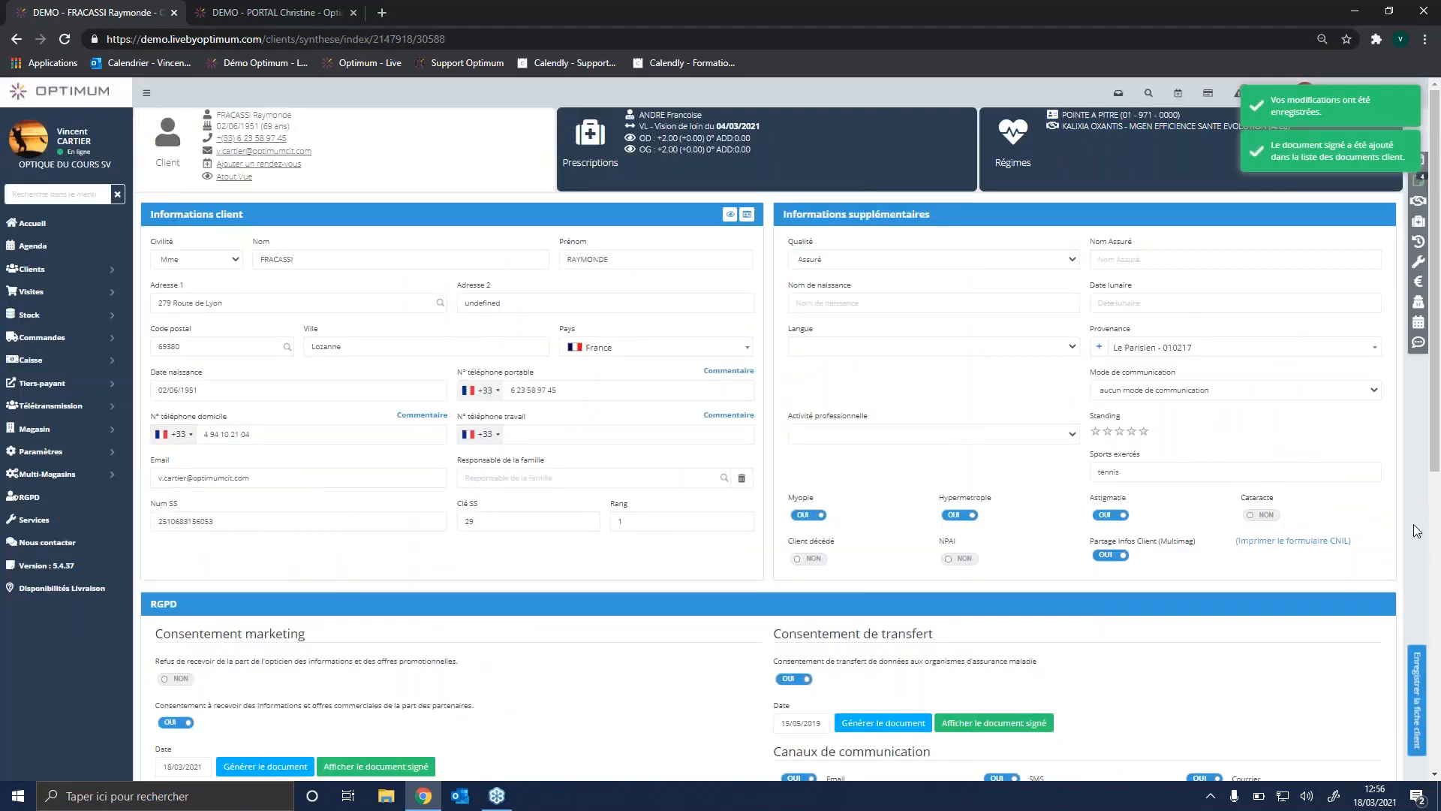
Step: View the newest marketing consent PDF in the client's documents down to its signature, and return to the document list
click(1440, 172)
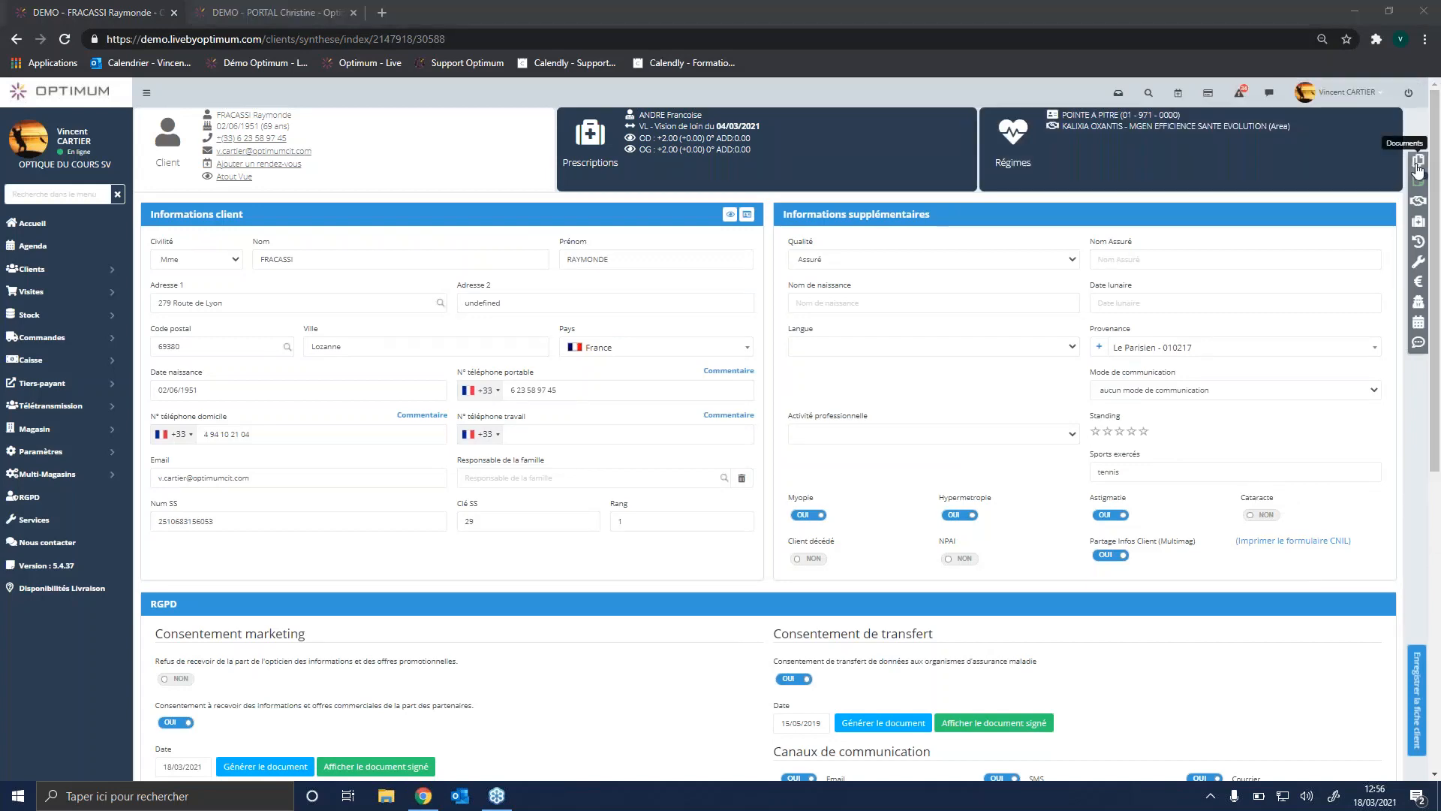
click(1418, 180)
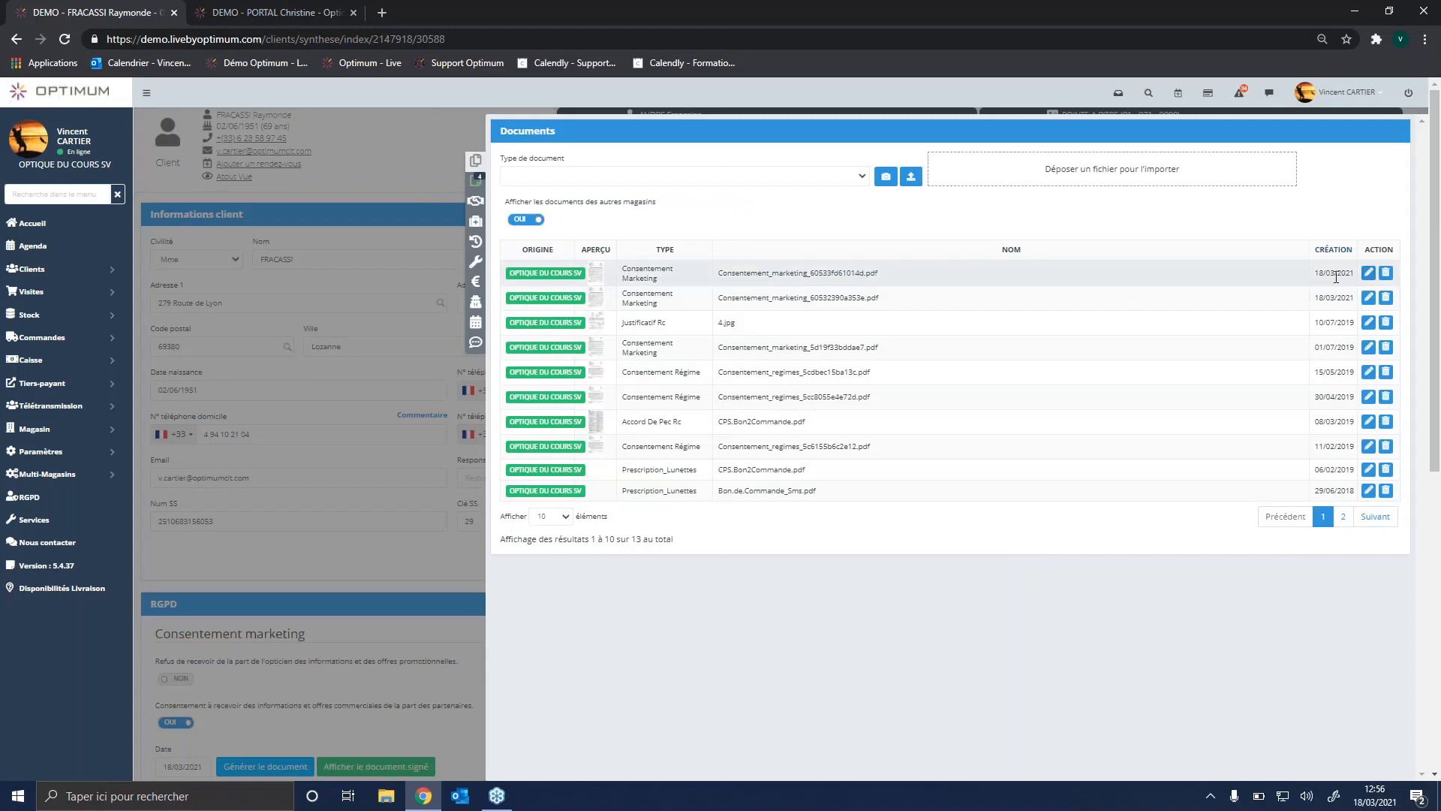
click(1368, 273)
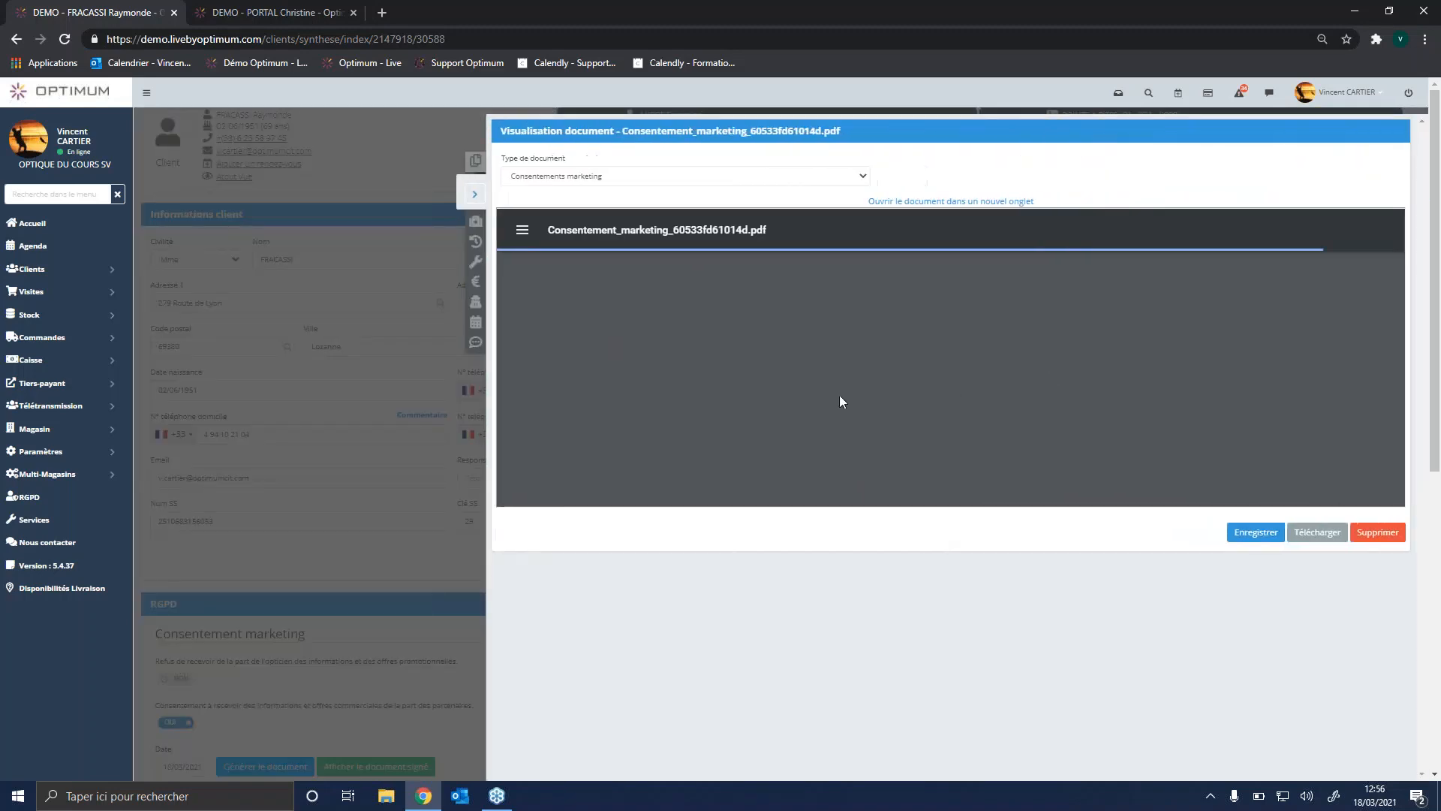
scroll(824, 343, down, 15)
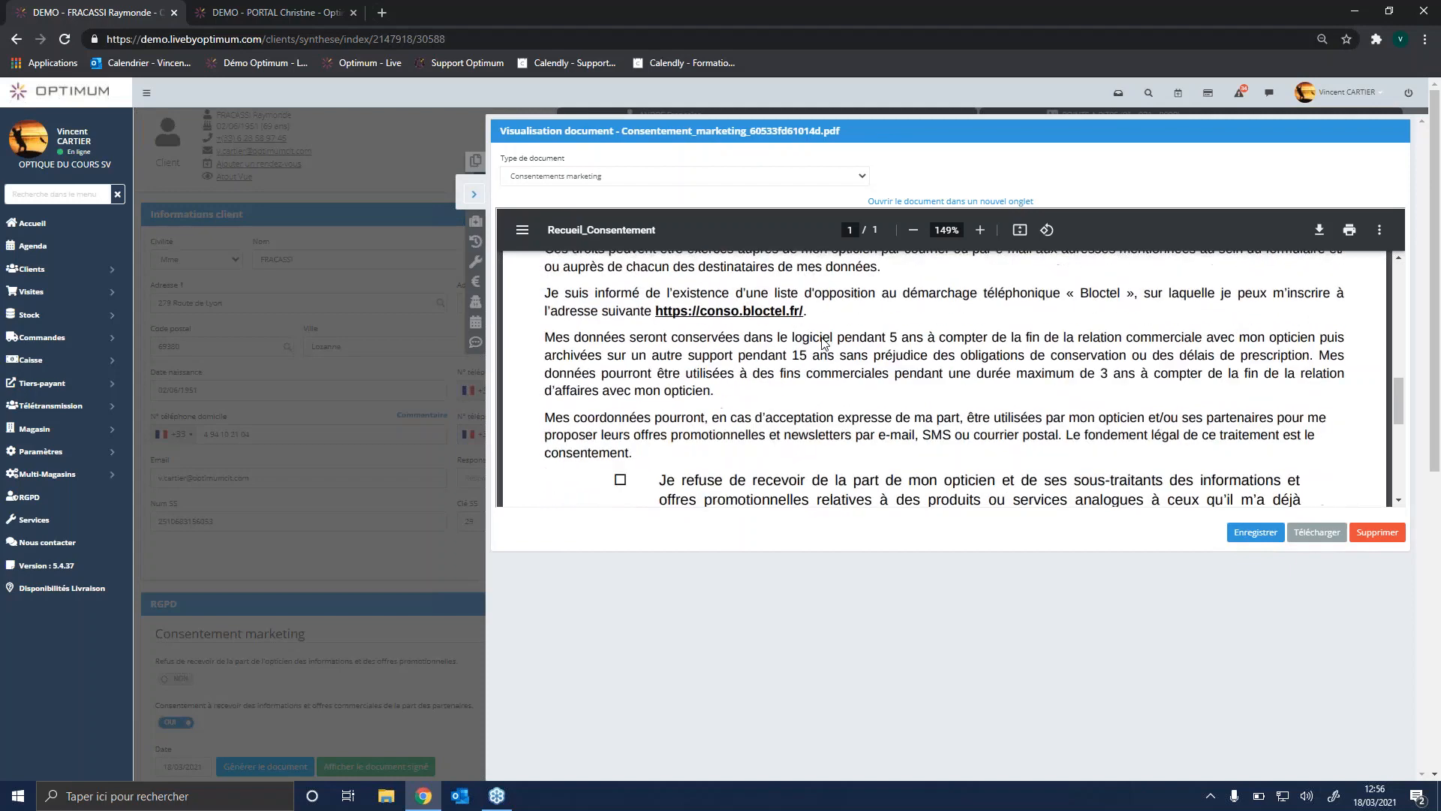
scroll(875, 382, down, 1)
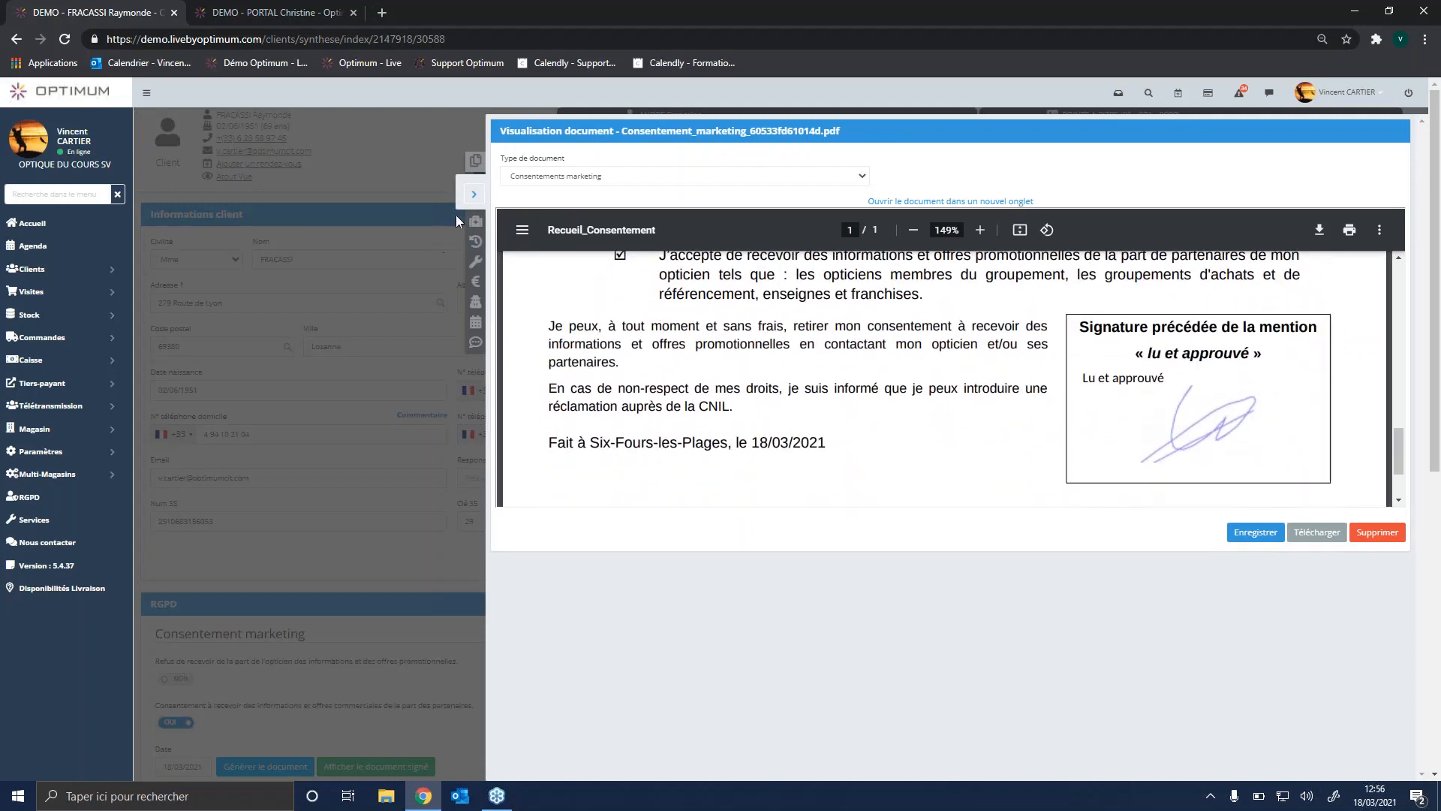
click(472, 197)
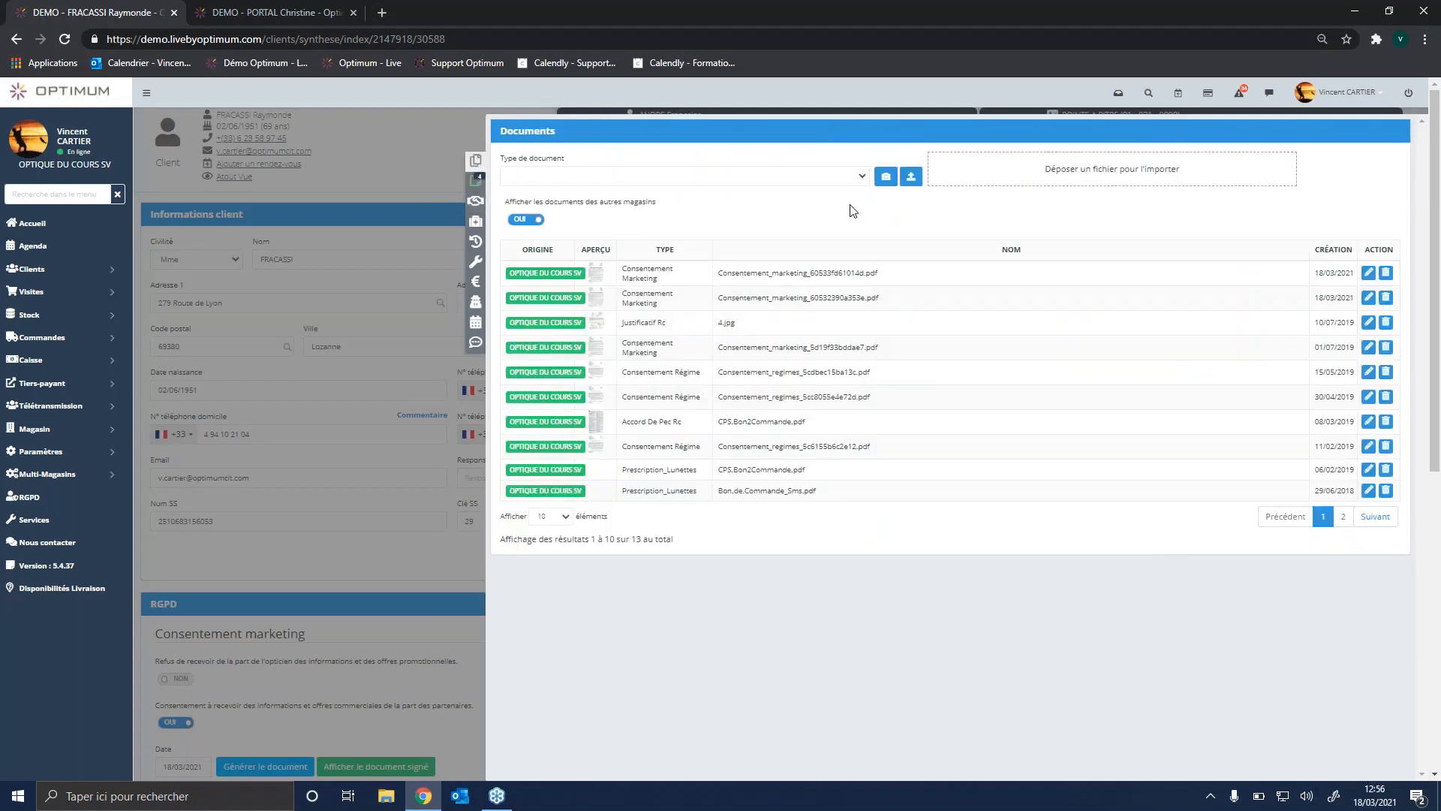
Step: Look through the available document types and the client's notes, visits, prescription history and sales document history
click(853, 178)
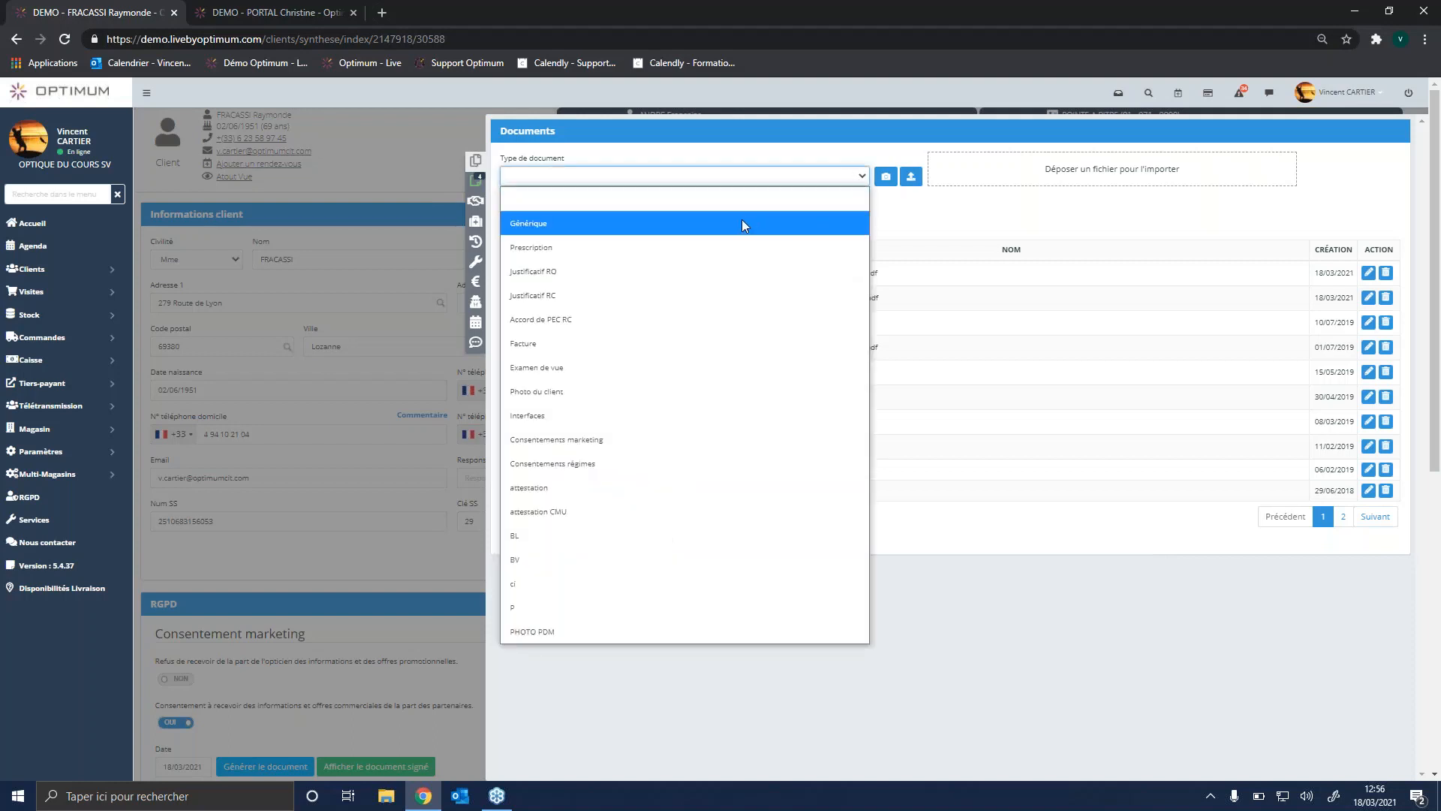
click(850, 180)
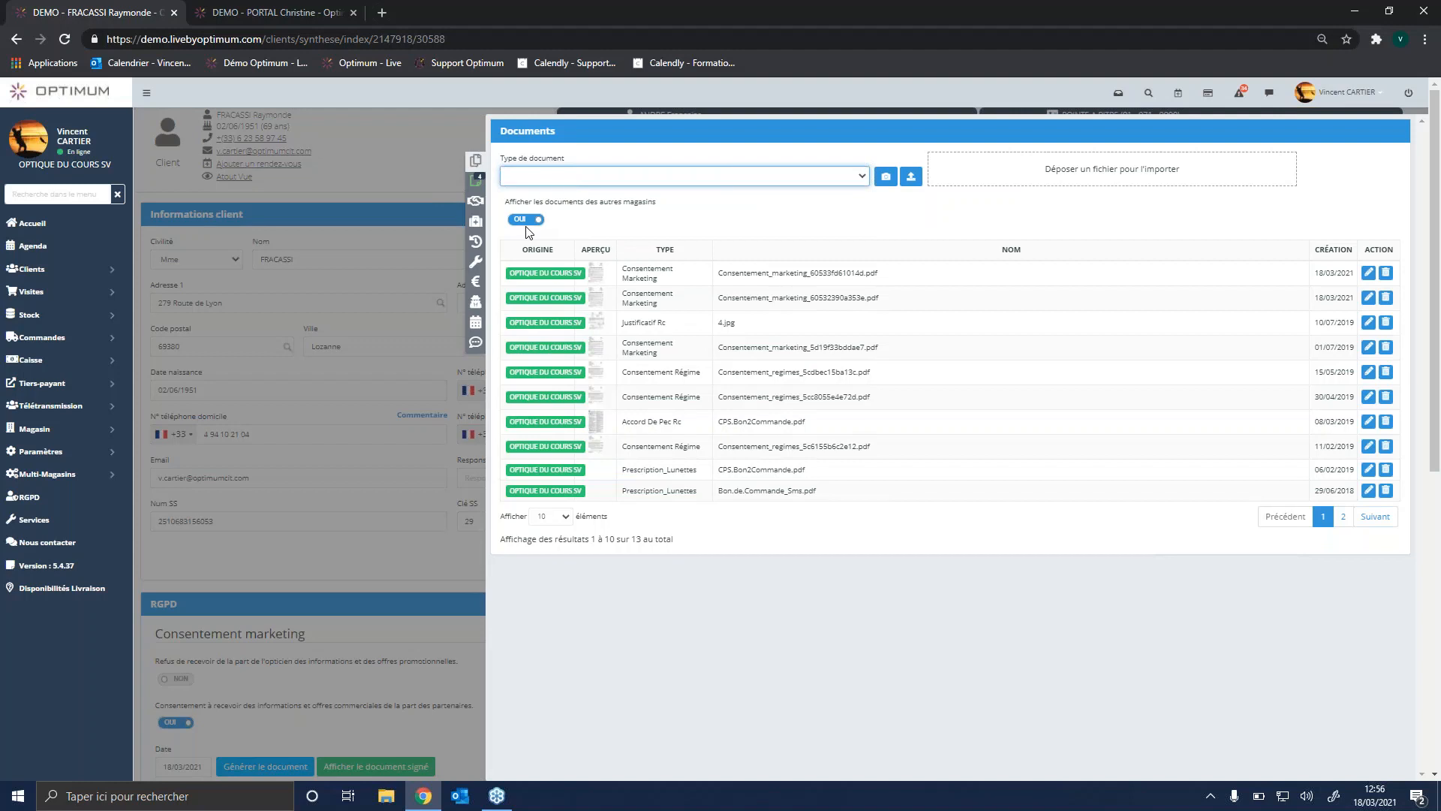
click(476, 181)
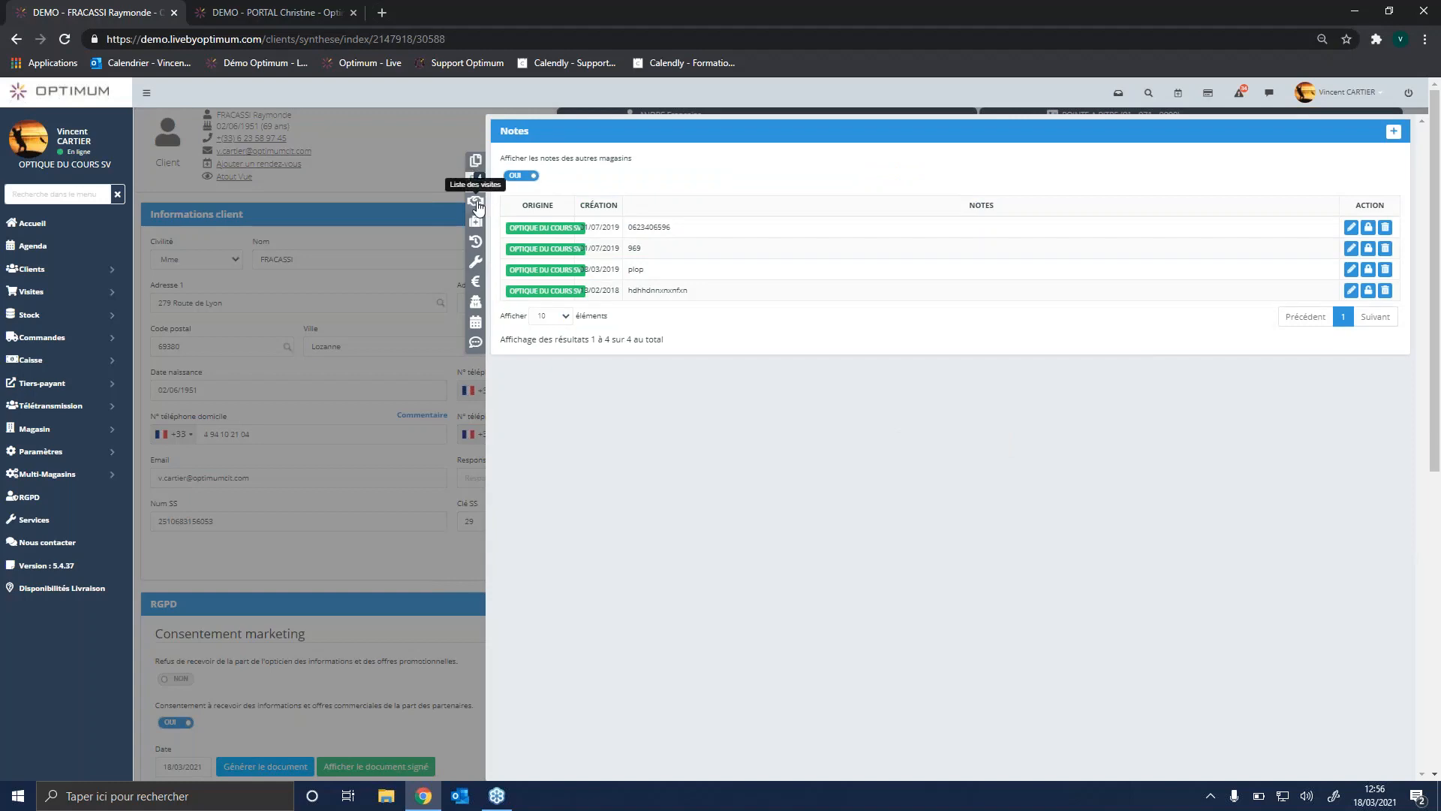
click(476, 202)
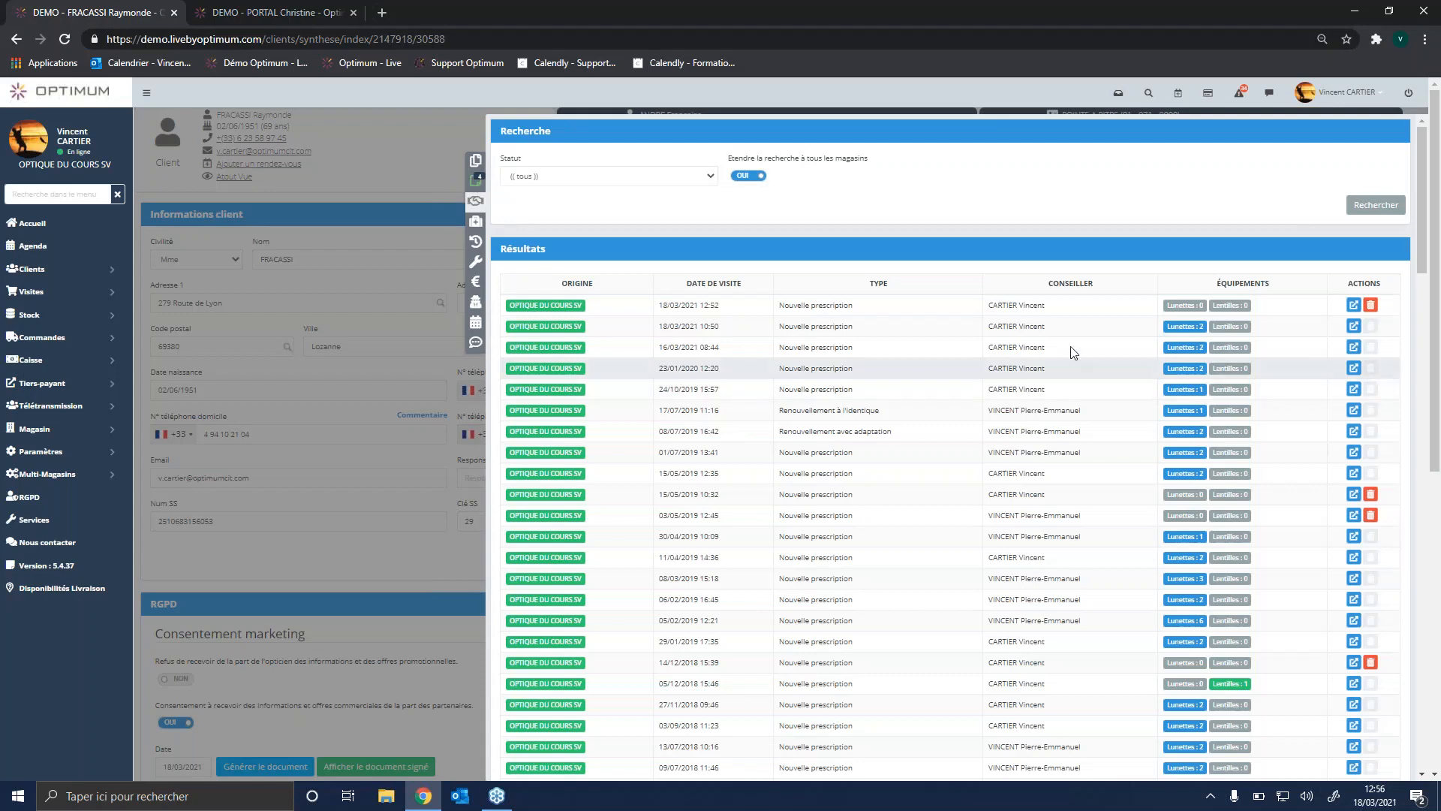
click(478, 224)
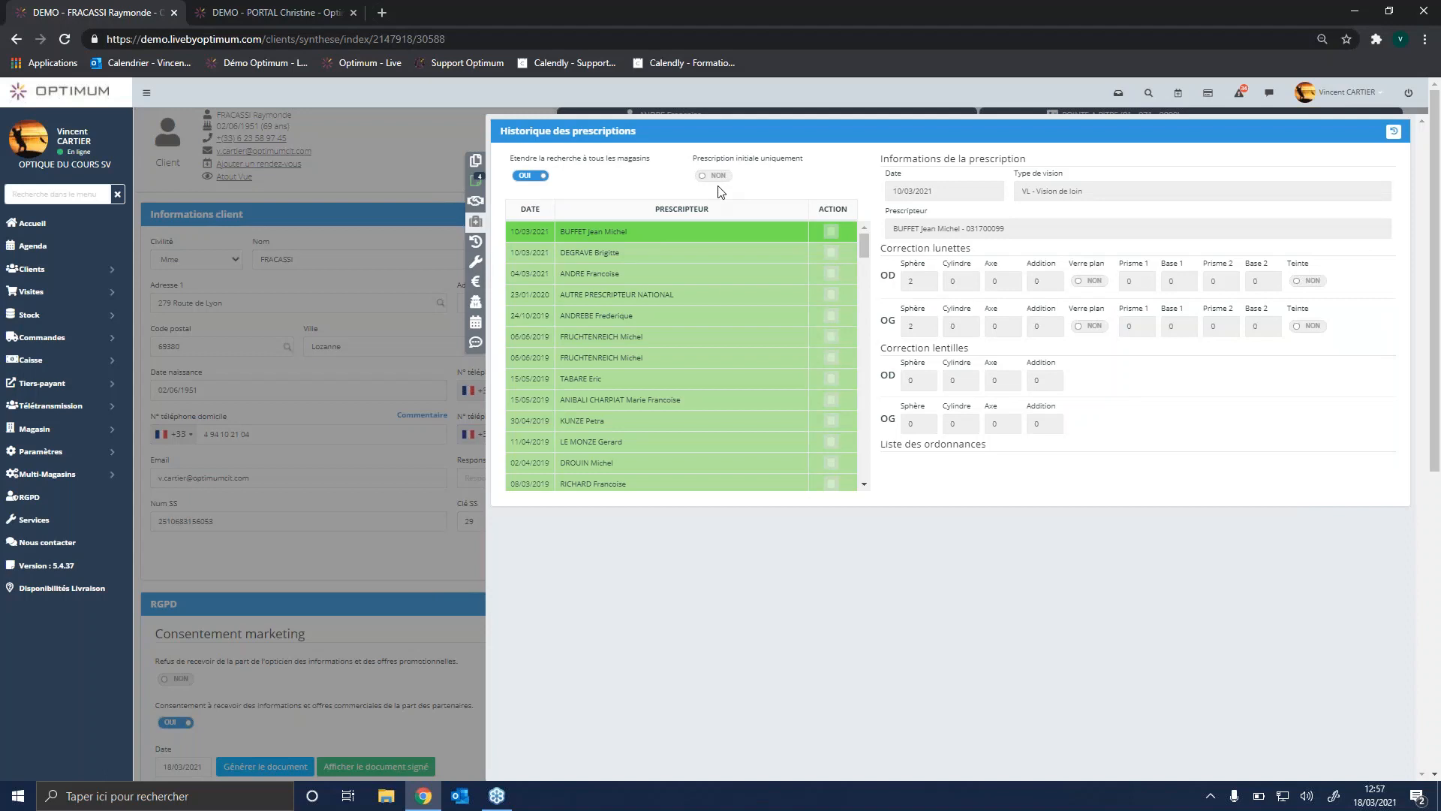
click(476, 244)
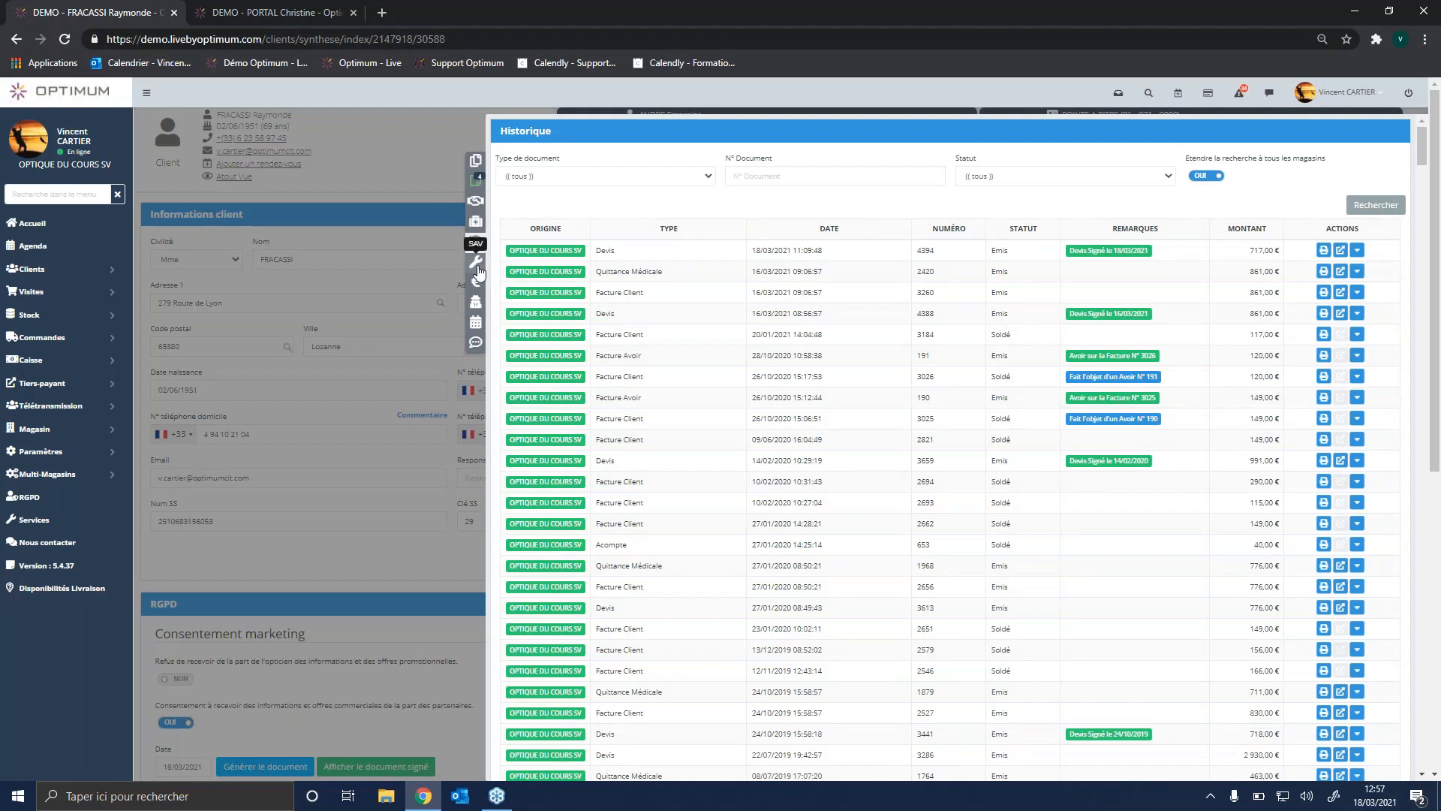
Step: Filter the client's after-sales equipment to Monture and preview a SAV request for the Opal OPA Owlet frame's Plaquette Droite, closing it without adding the part
click(478, 265)
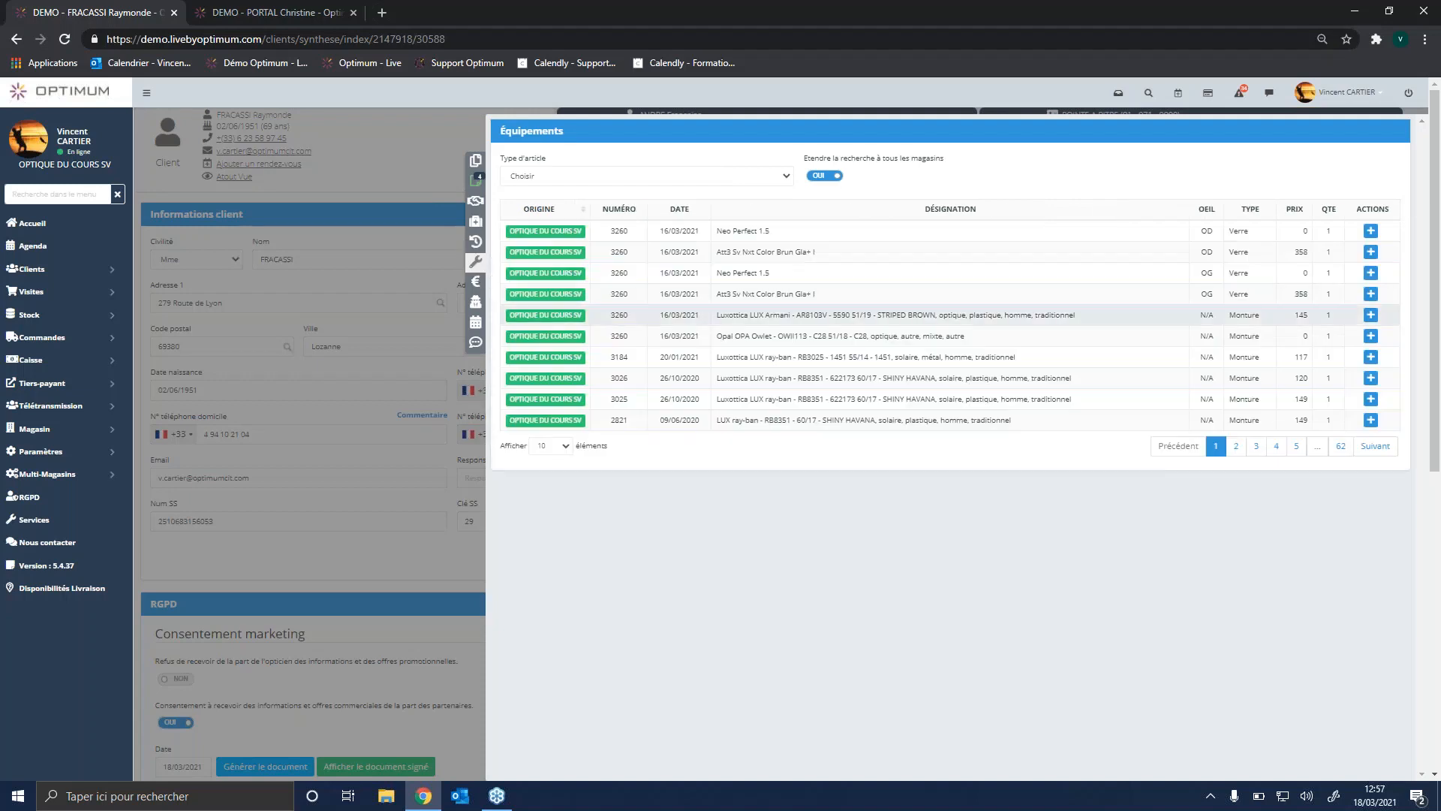
click(714, 177)
click(614, 270)
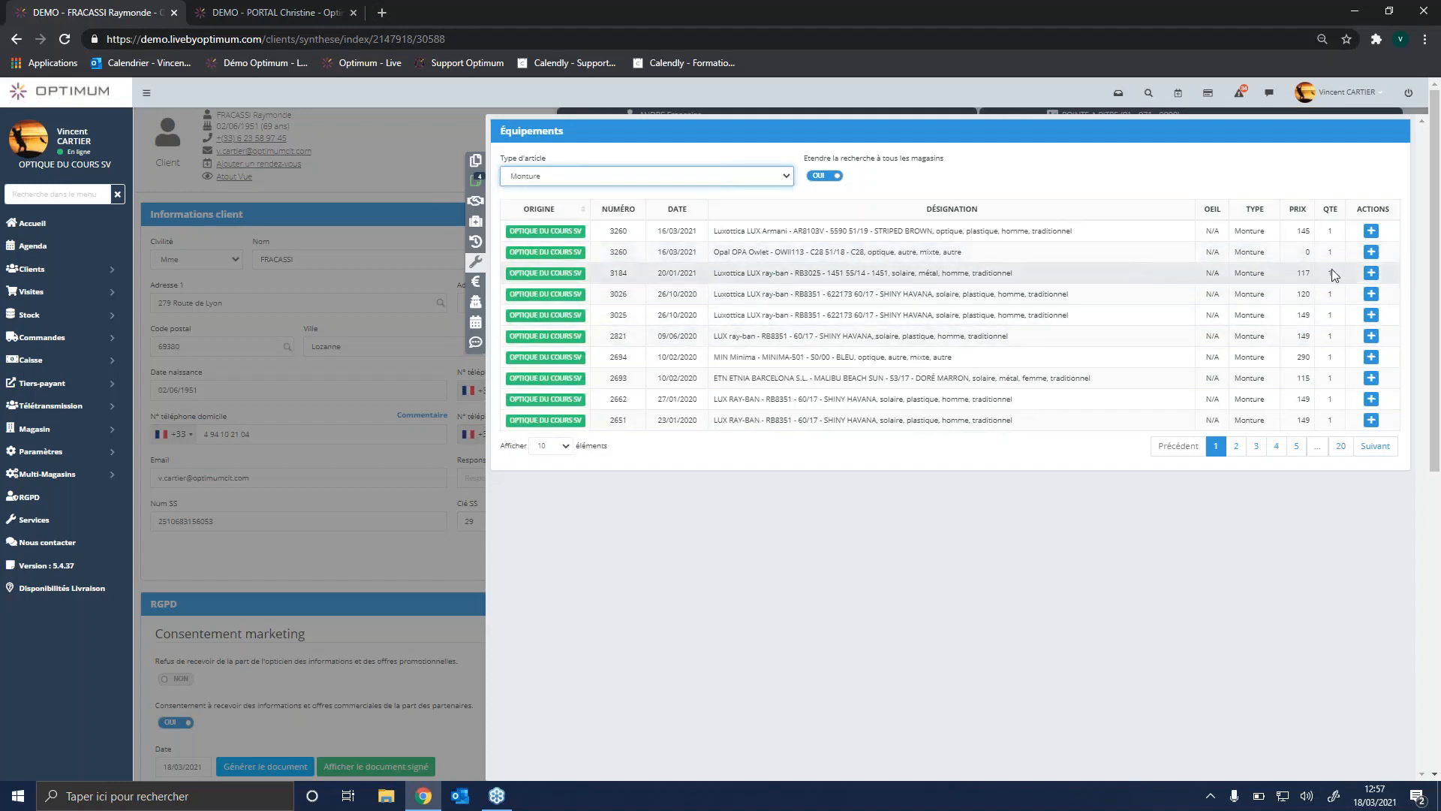
click(1371, 253)
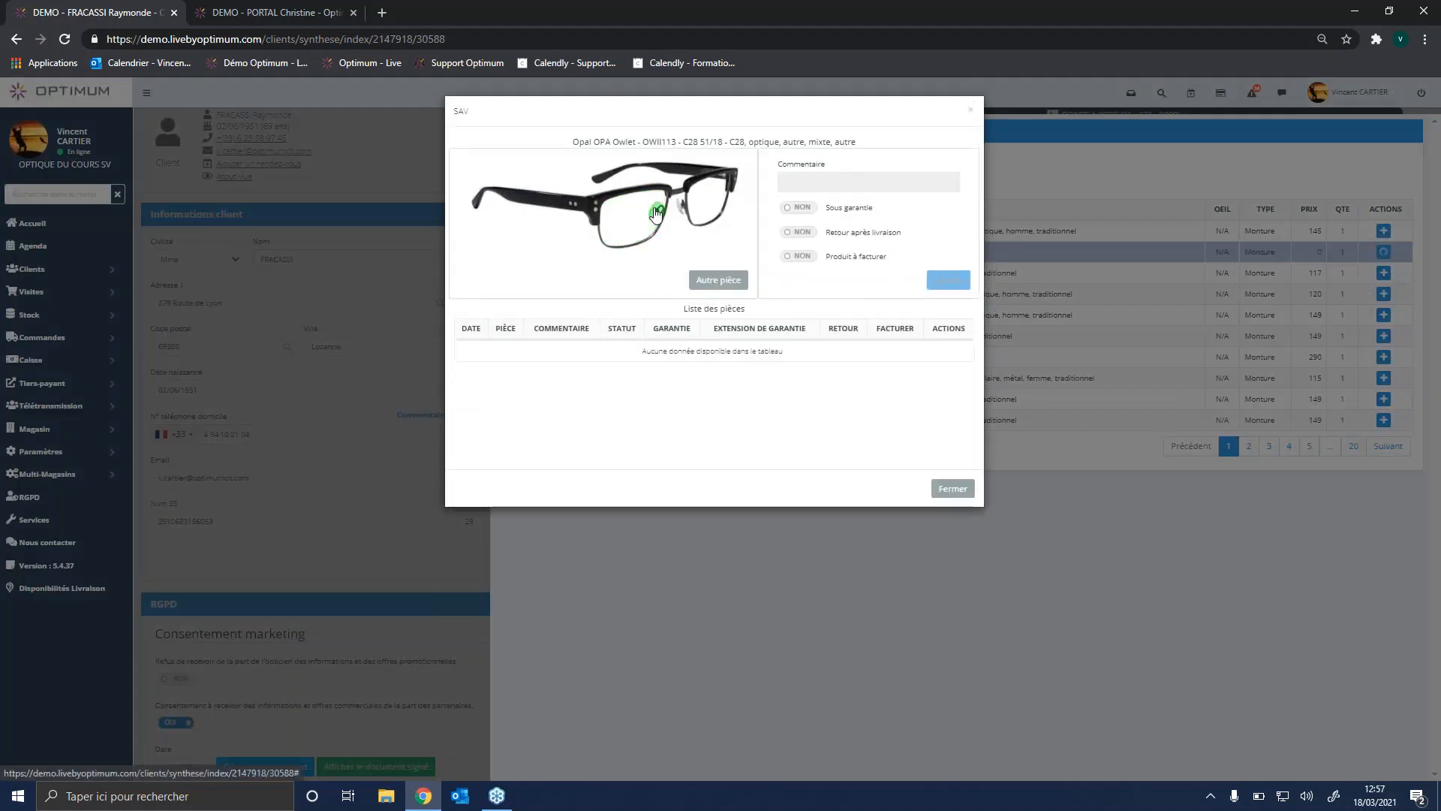
click(655, 213)
click(847, 195)
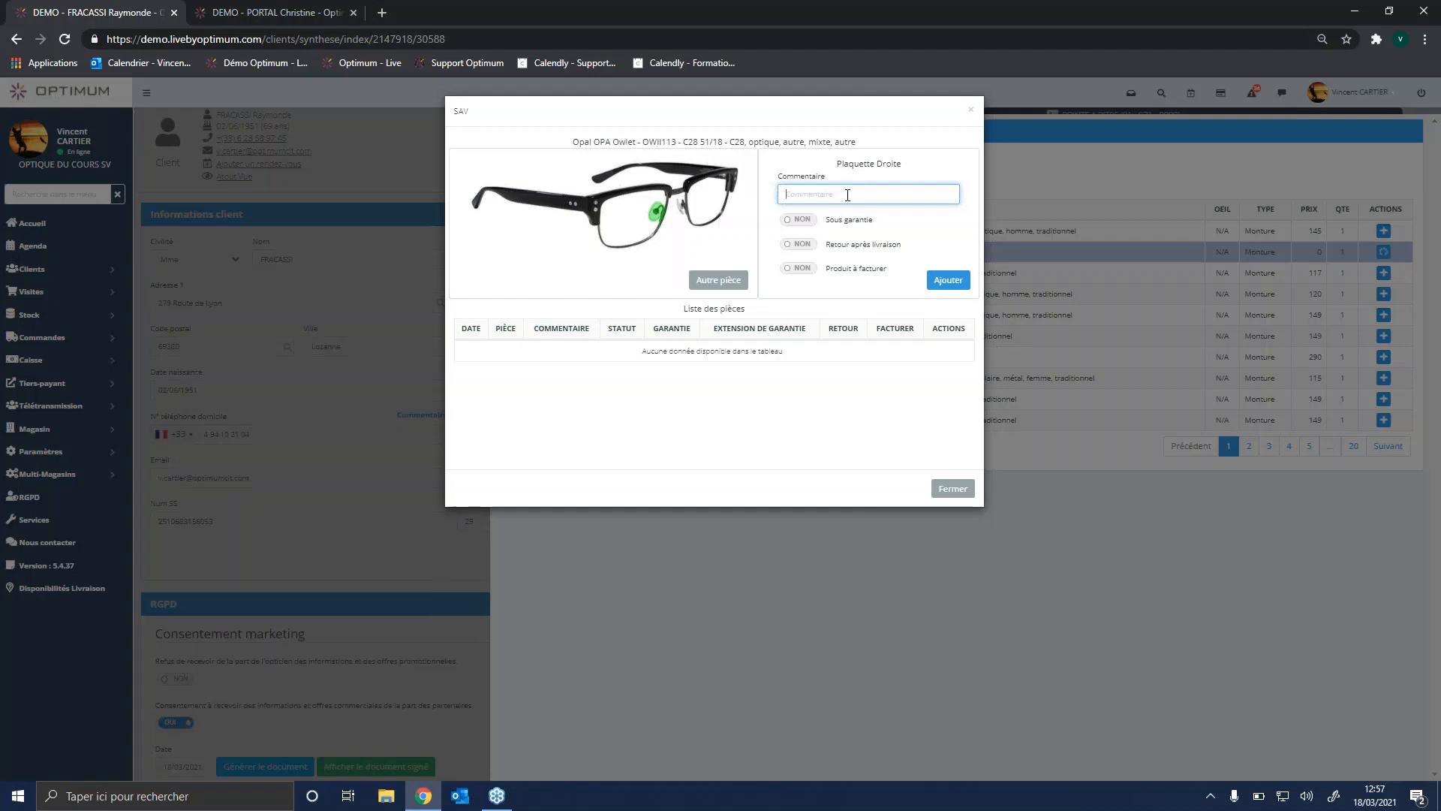
click(954, 489)
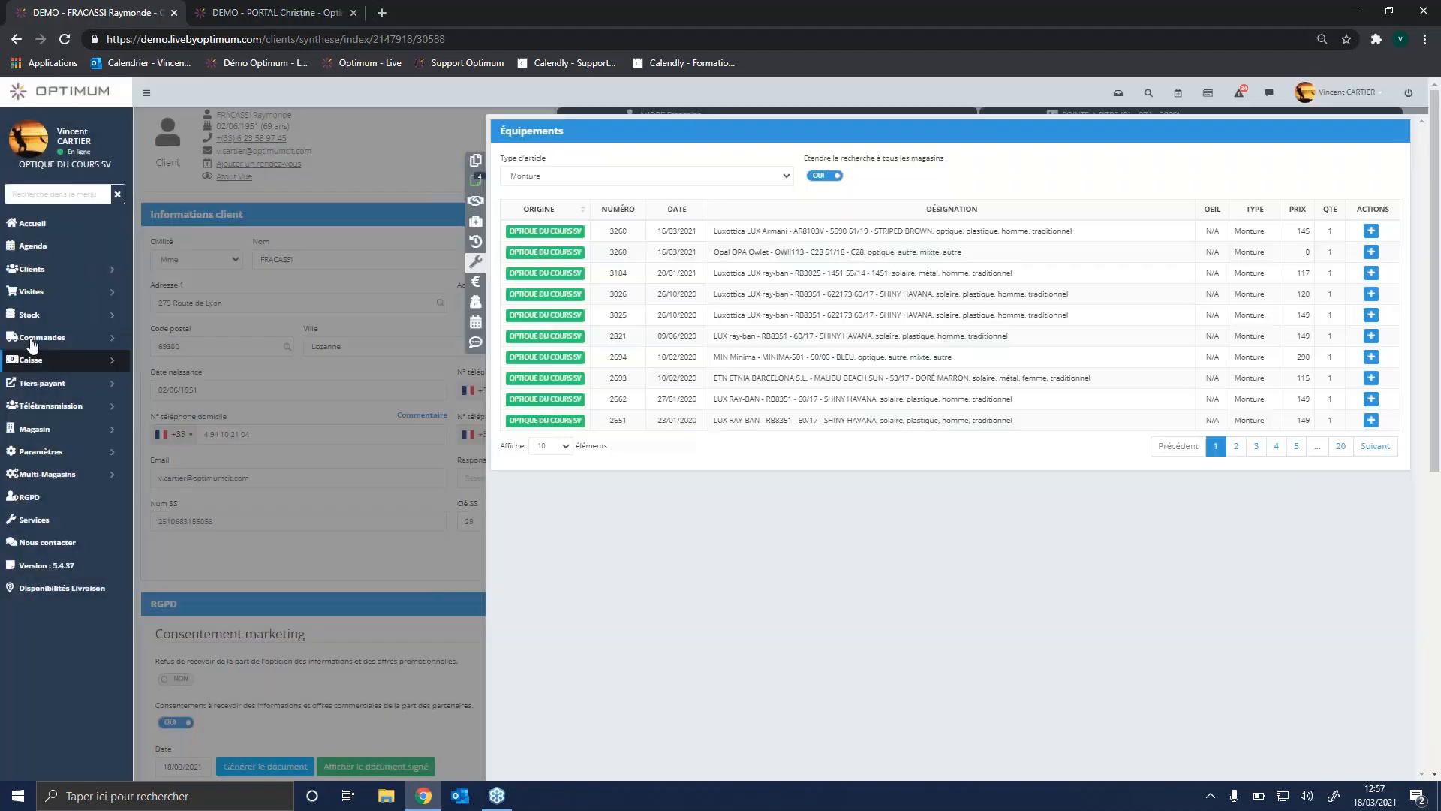
Step: Show the Visites section's entries, and view the client's Encours and Enquête de satisfaction lists
click(64, 297)
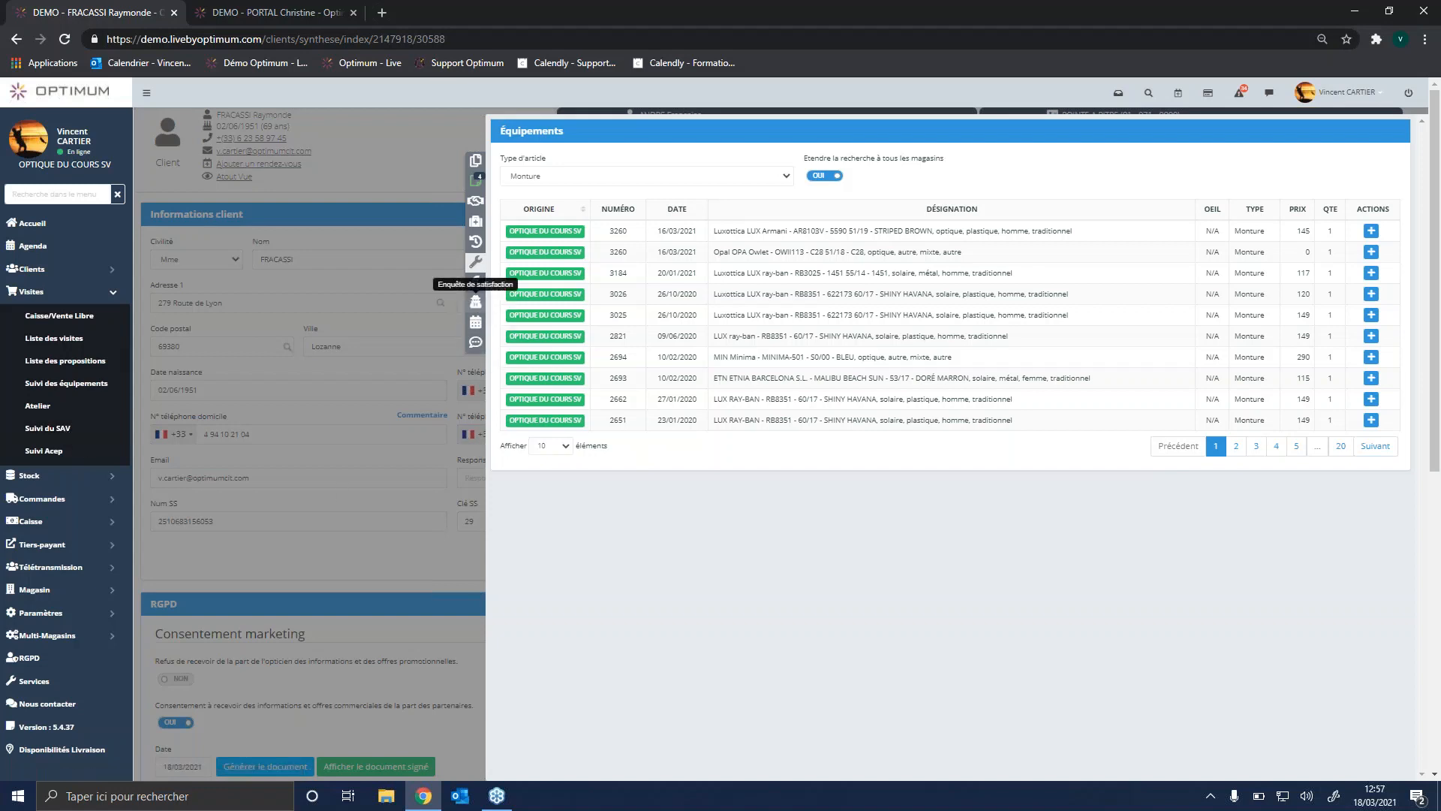
click(476, 283)
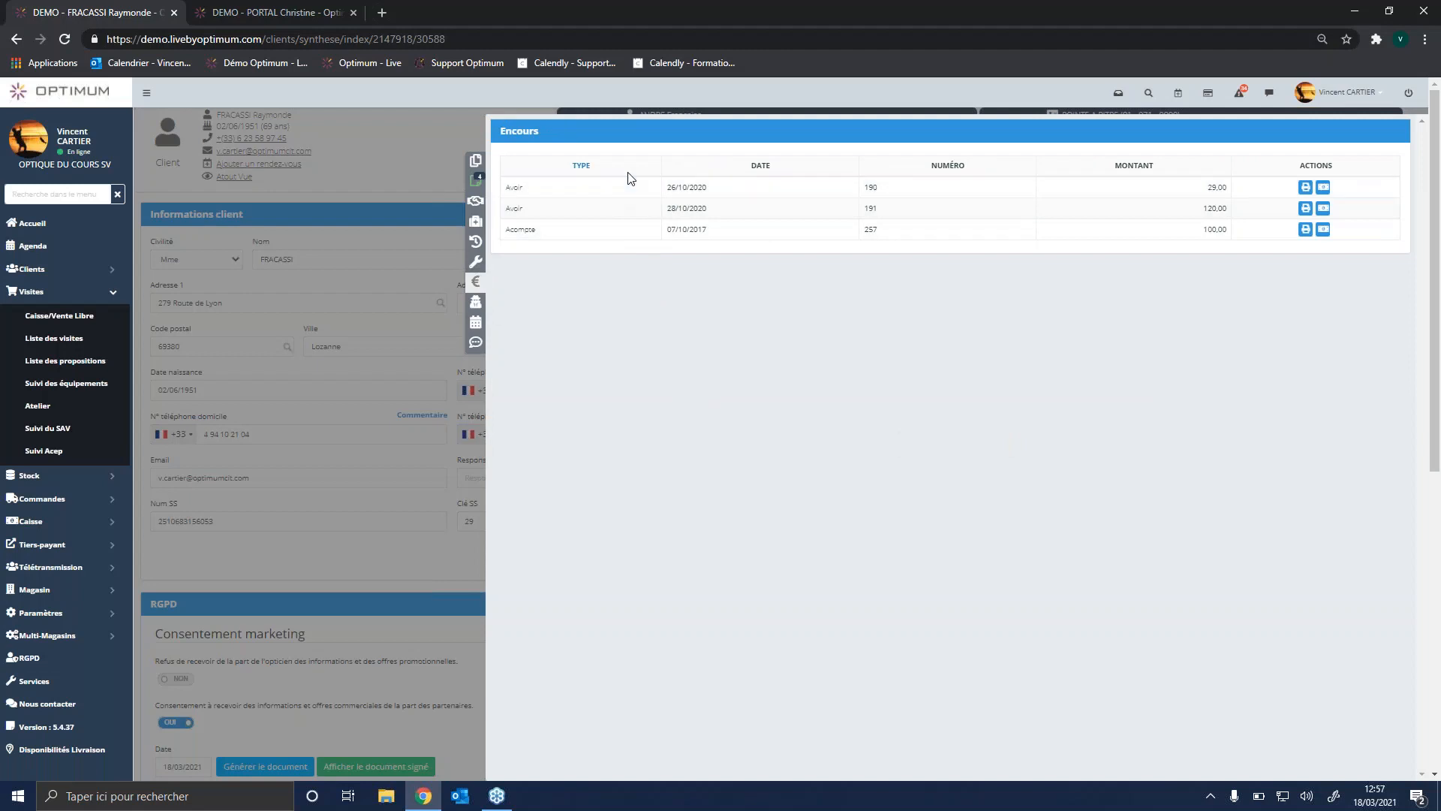
click(476, 303)
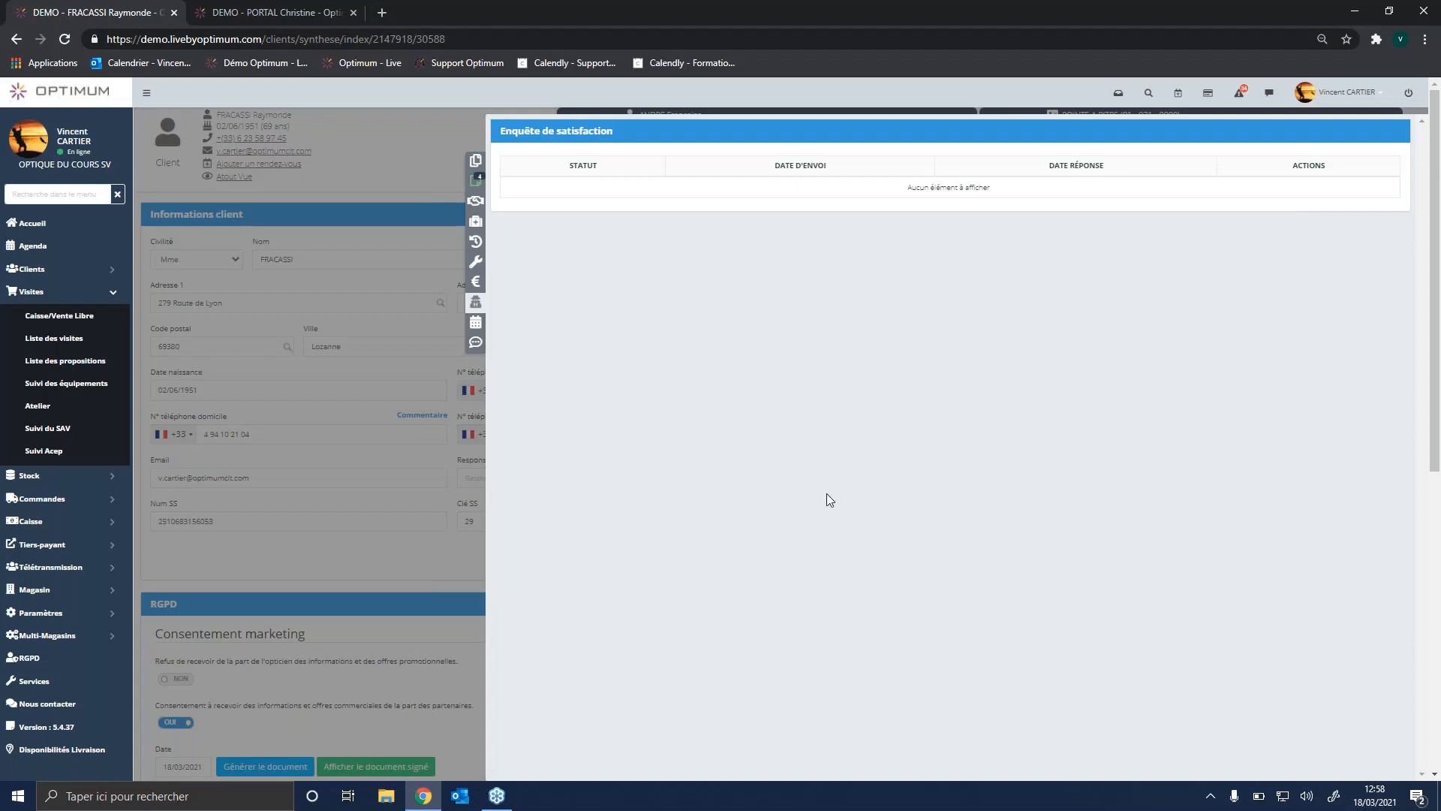
Step: View the client's sent SMS history and close the client information section
click(477, 345)
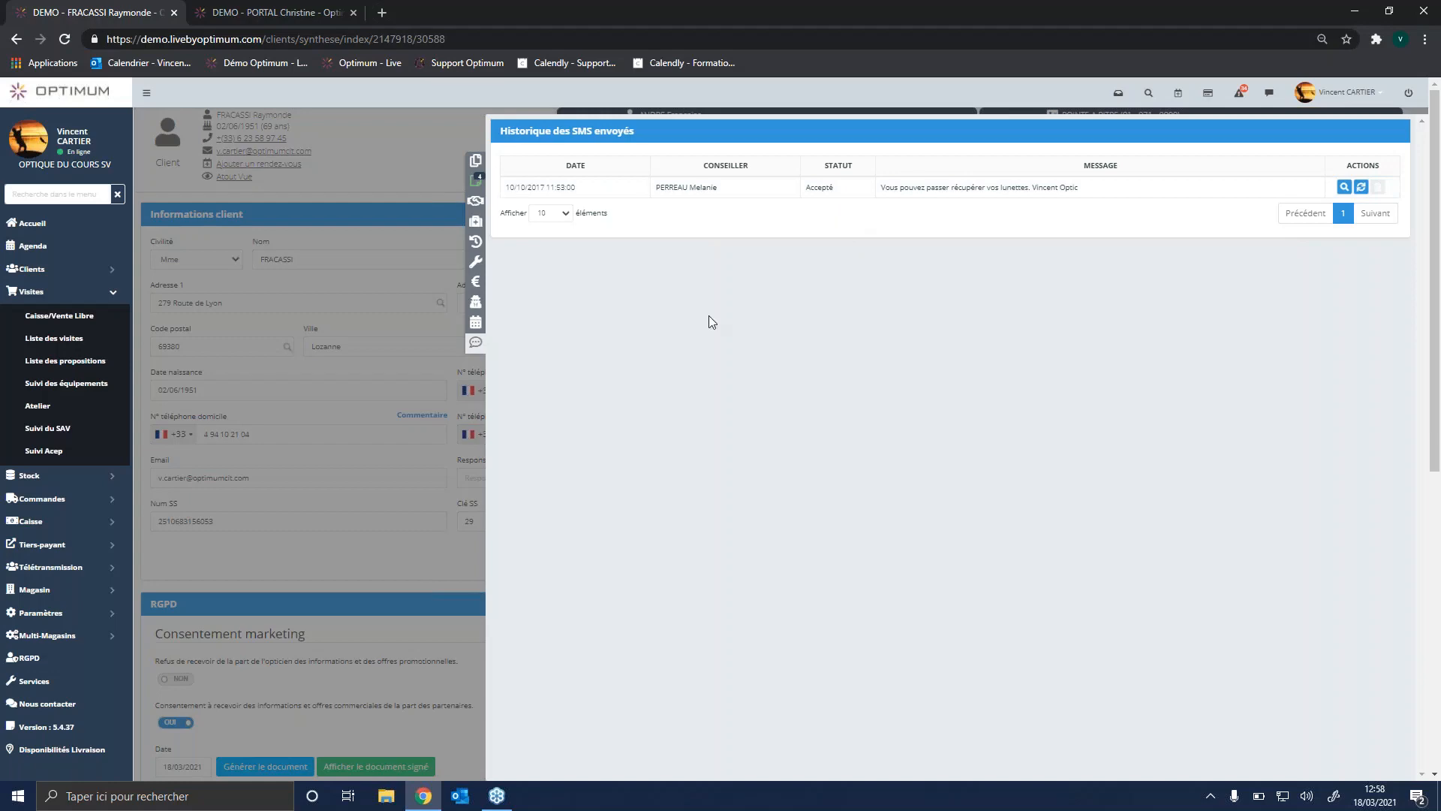
click(476, 343)
click(472, 166)
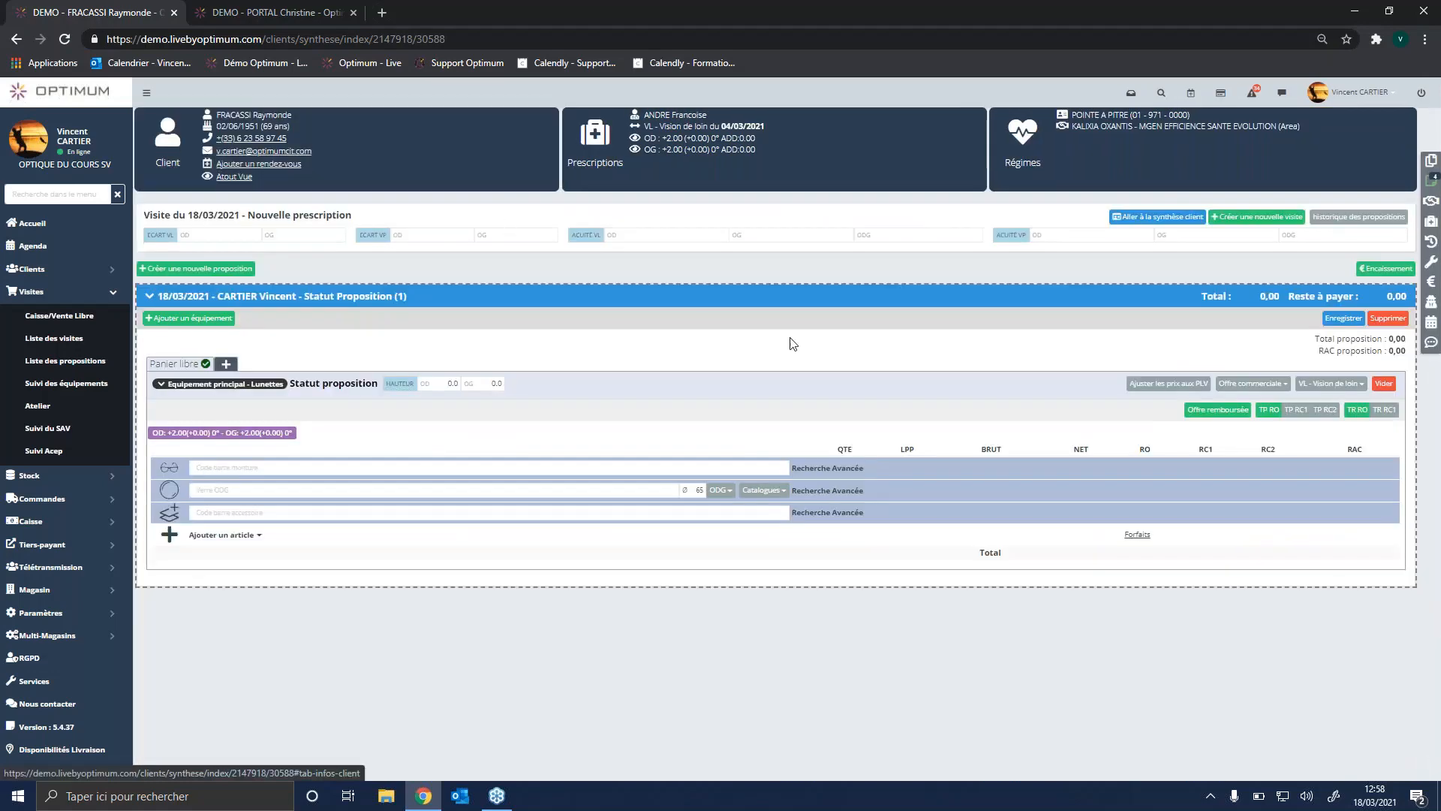
Step: Review the complementary scheme's convention information, Facturation, PEC, Processus grilles and Infos RC, and return to the proposal
click(1158, 171)
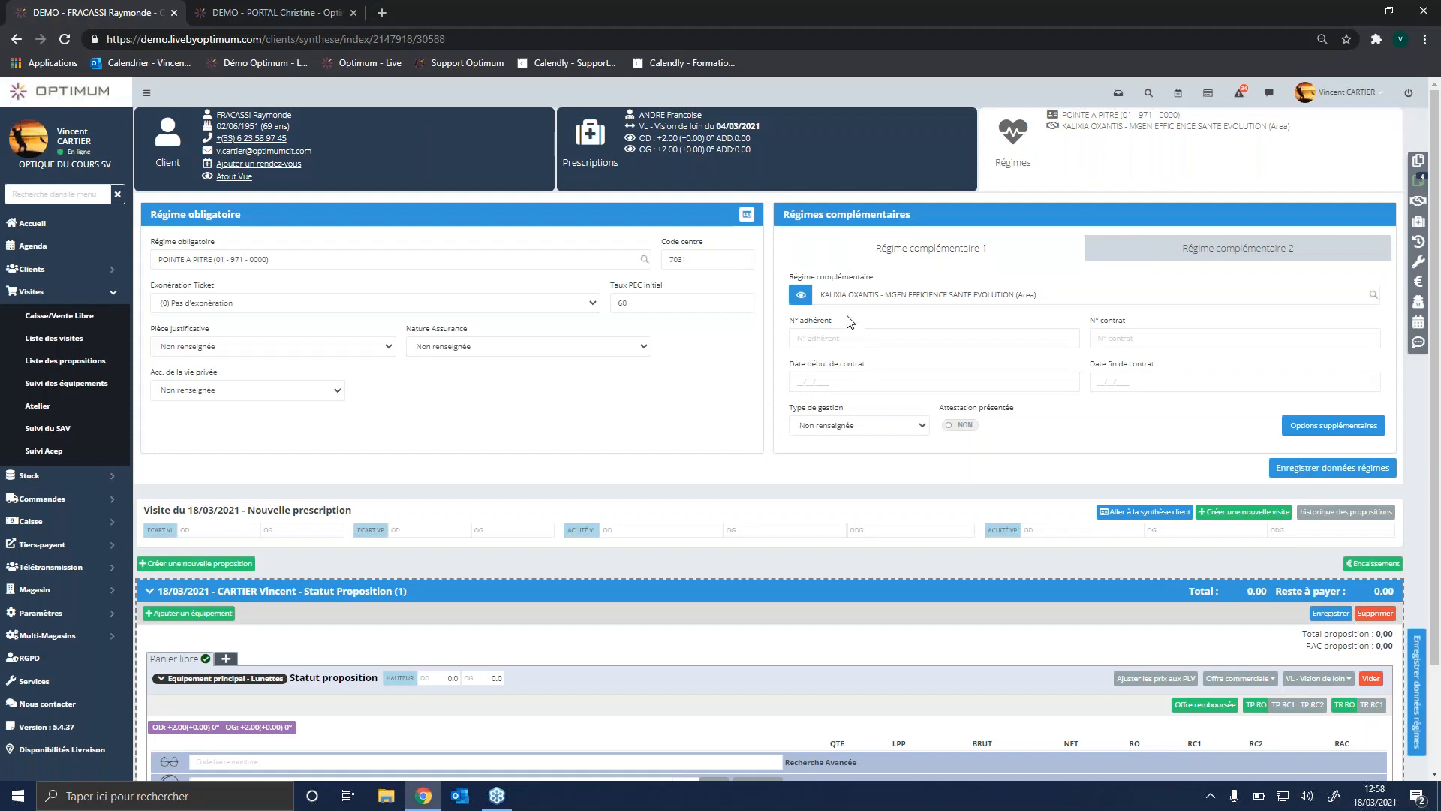
click(805, 302)
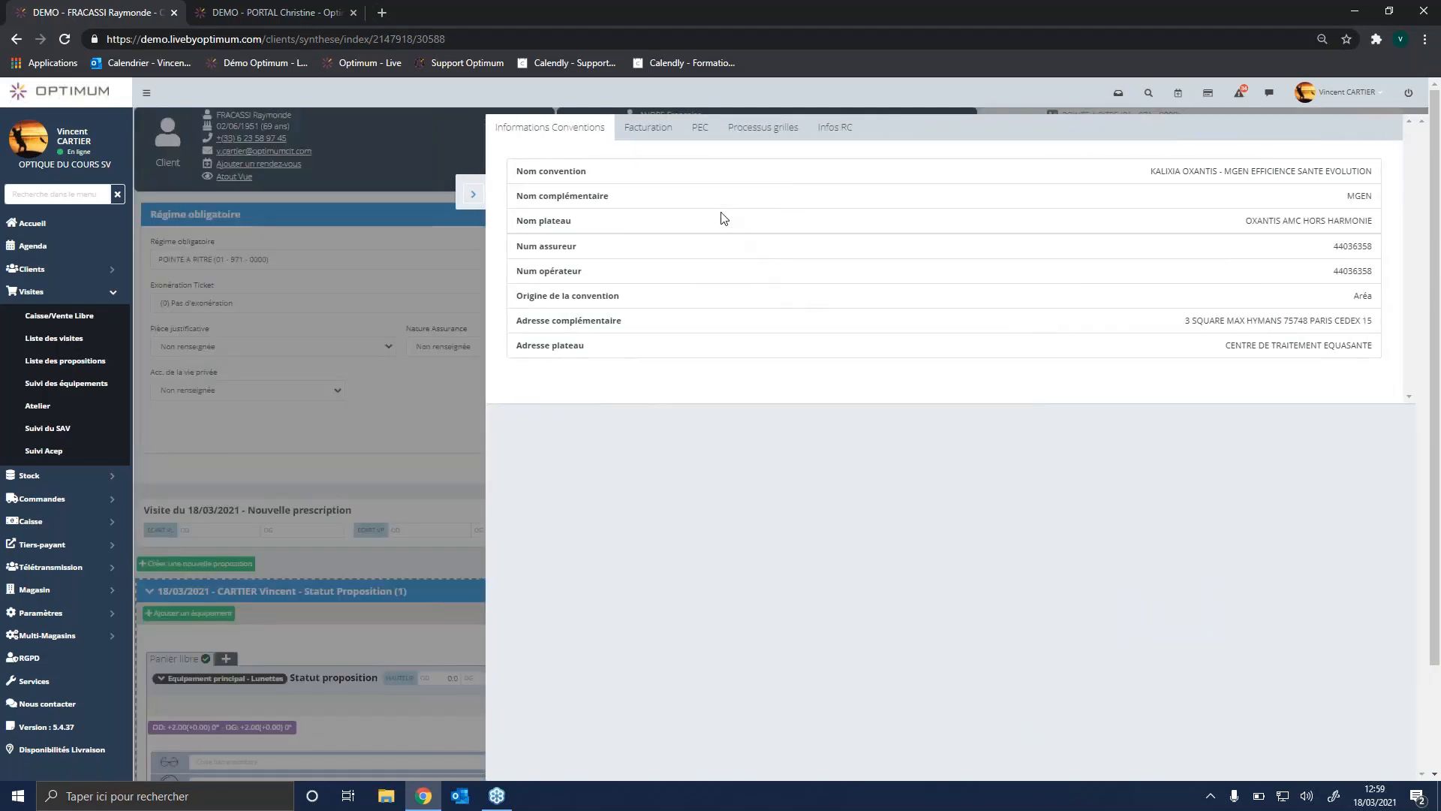
click(653, 132)
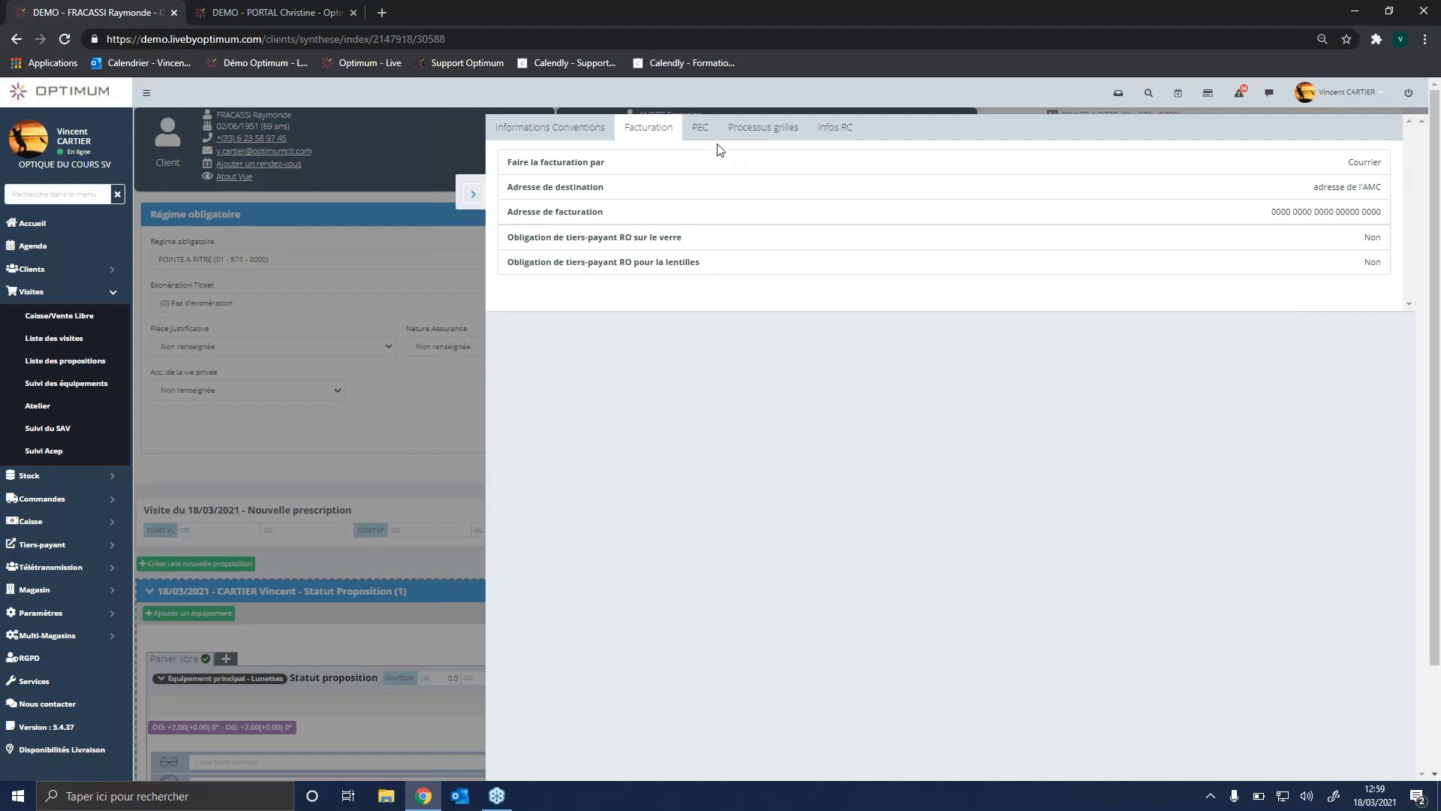
click(700, 134)
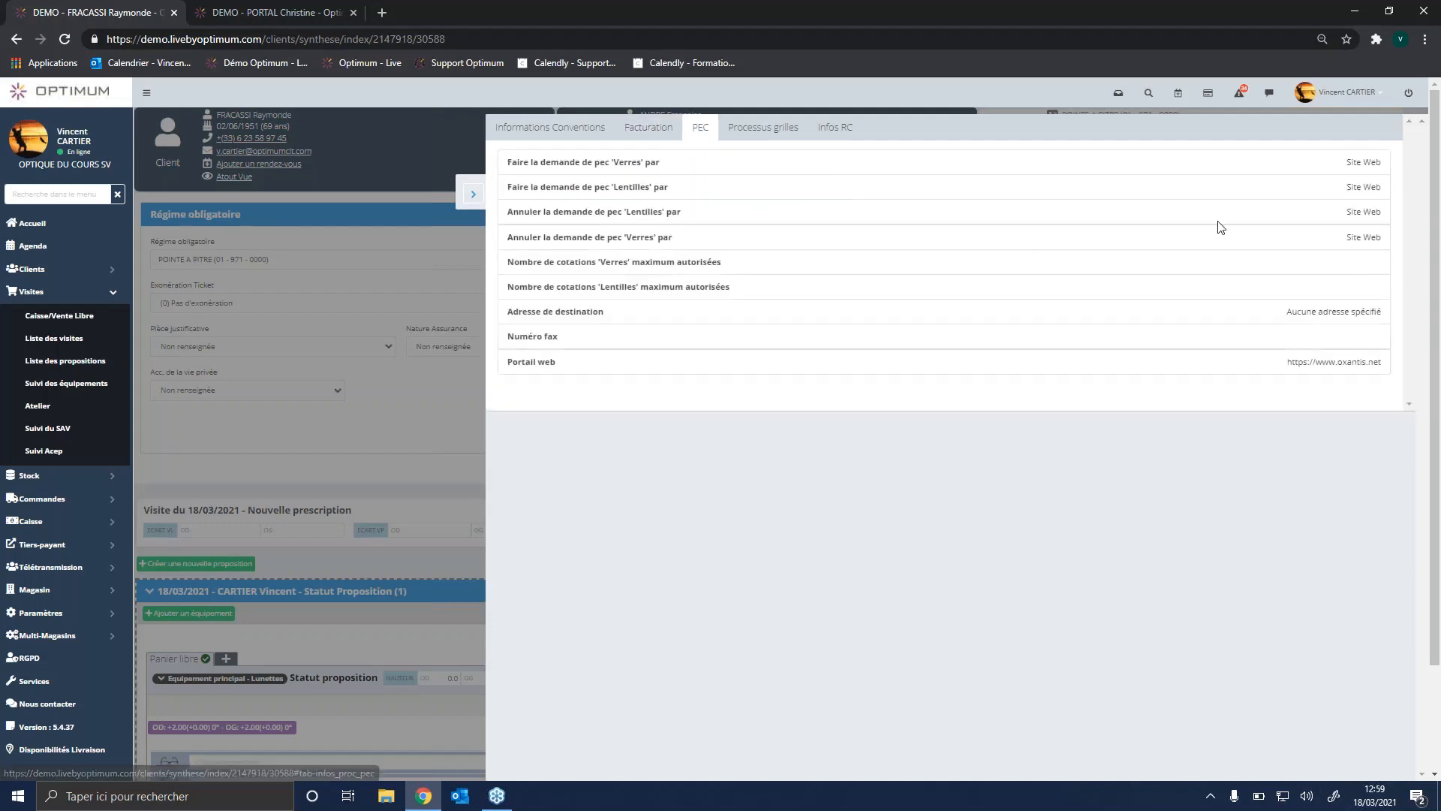
drag(1345, 163, 1382, 163)
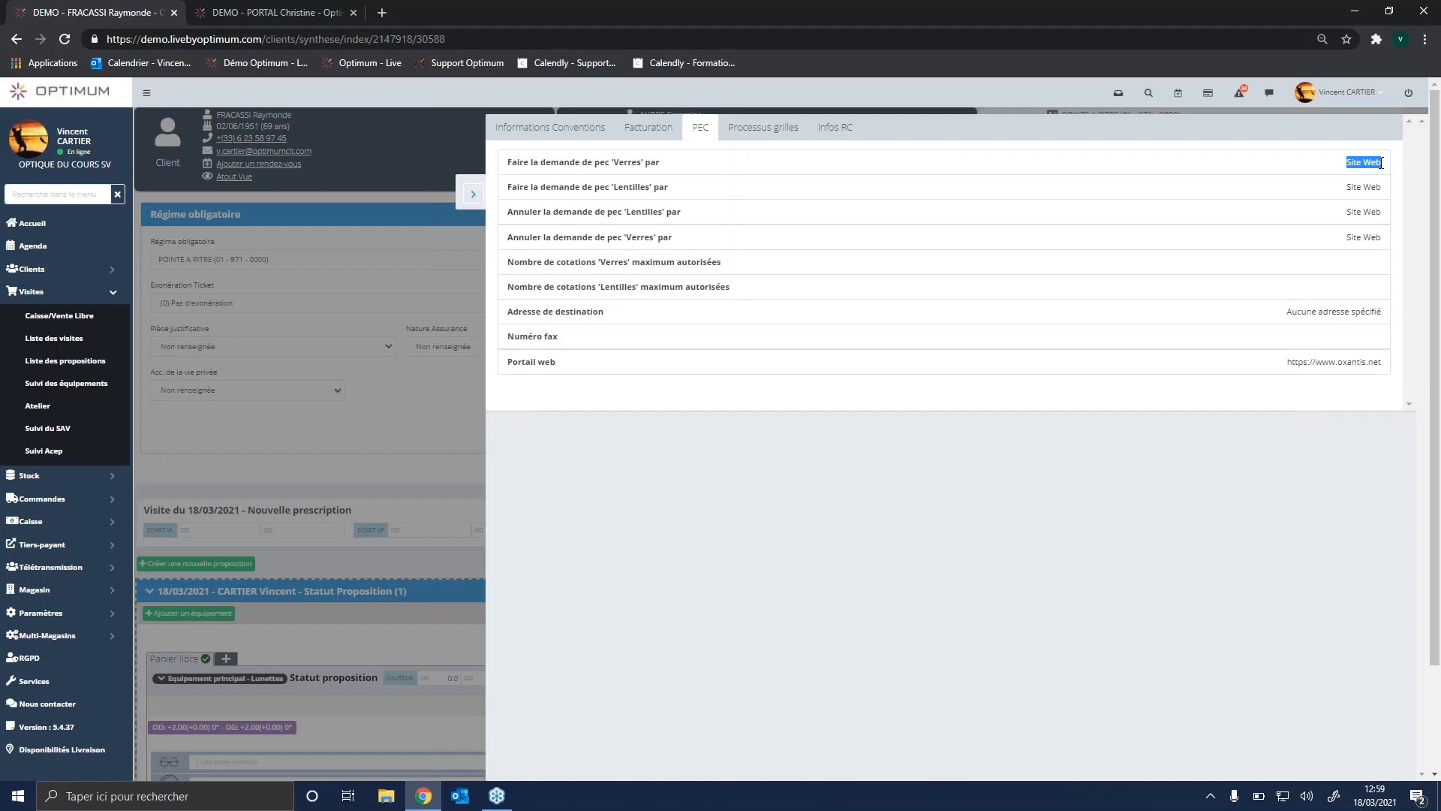
click(758, 131)
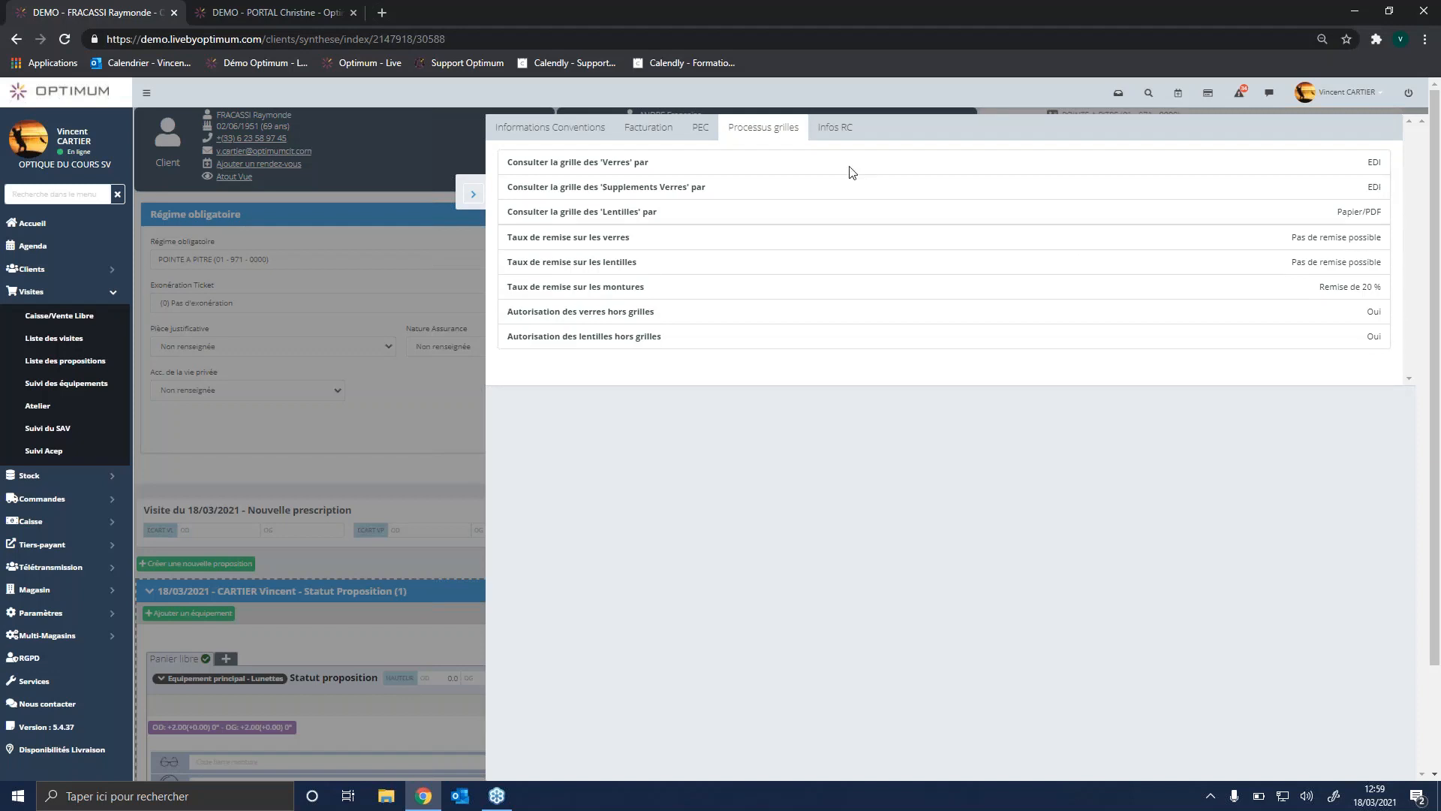
click(837, 130)
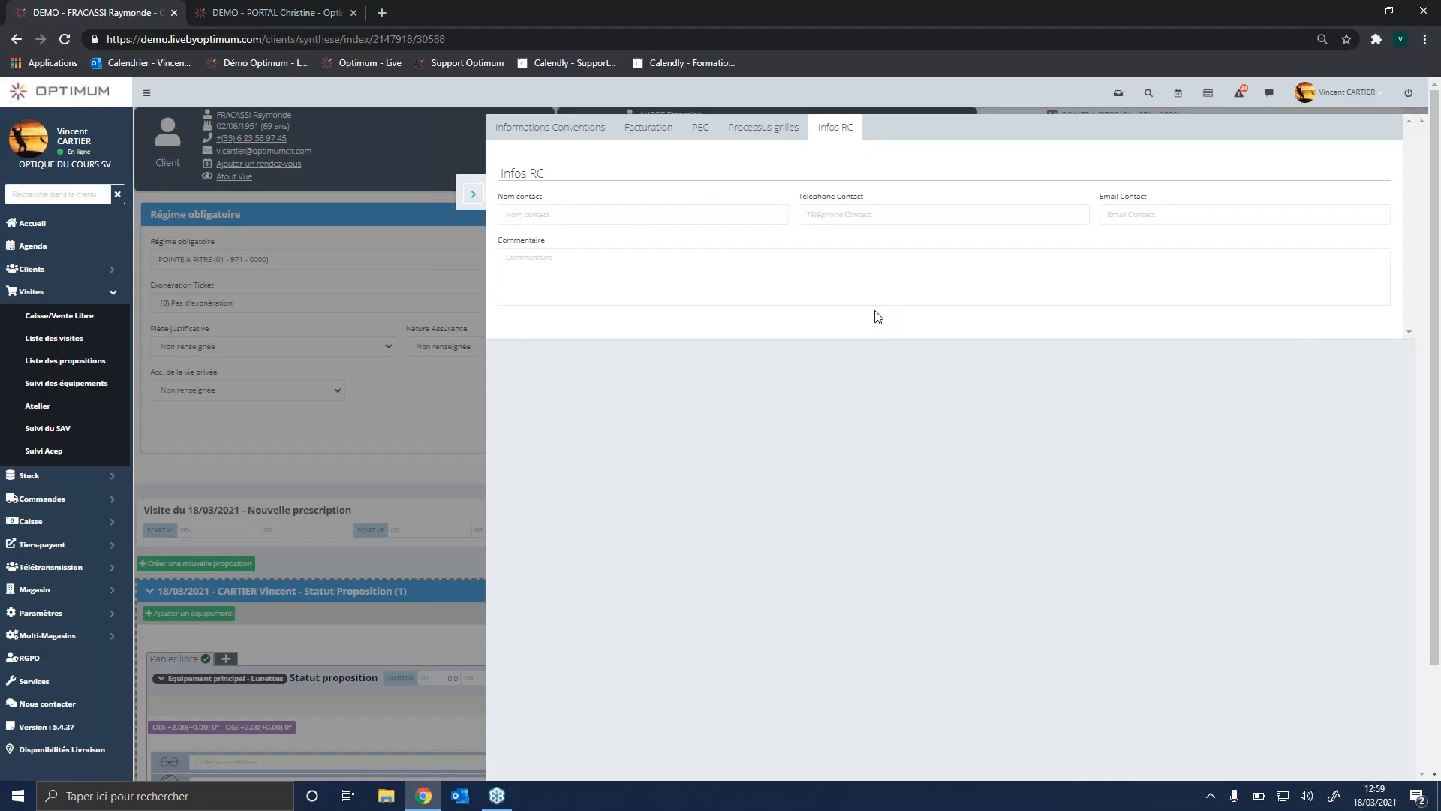
click(471, 195)
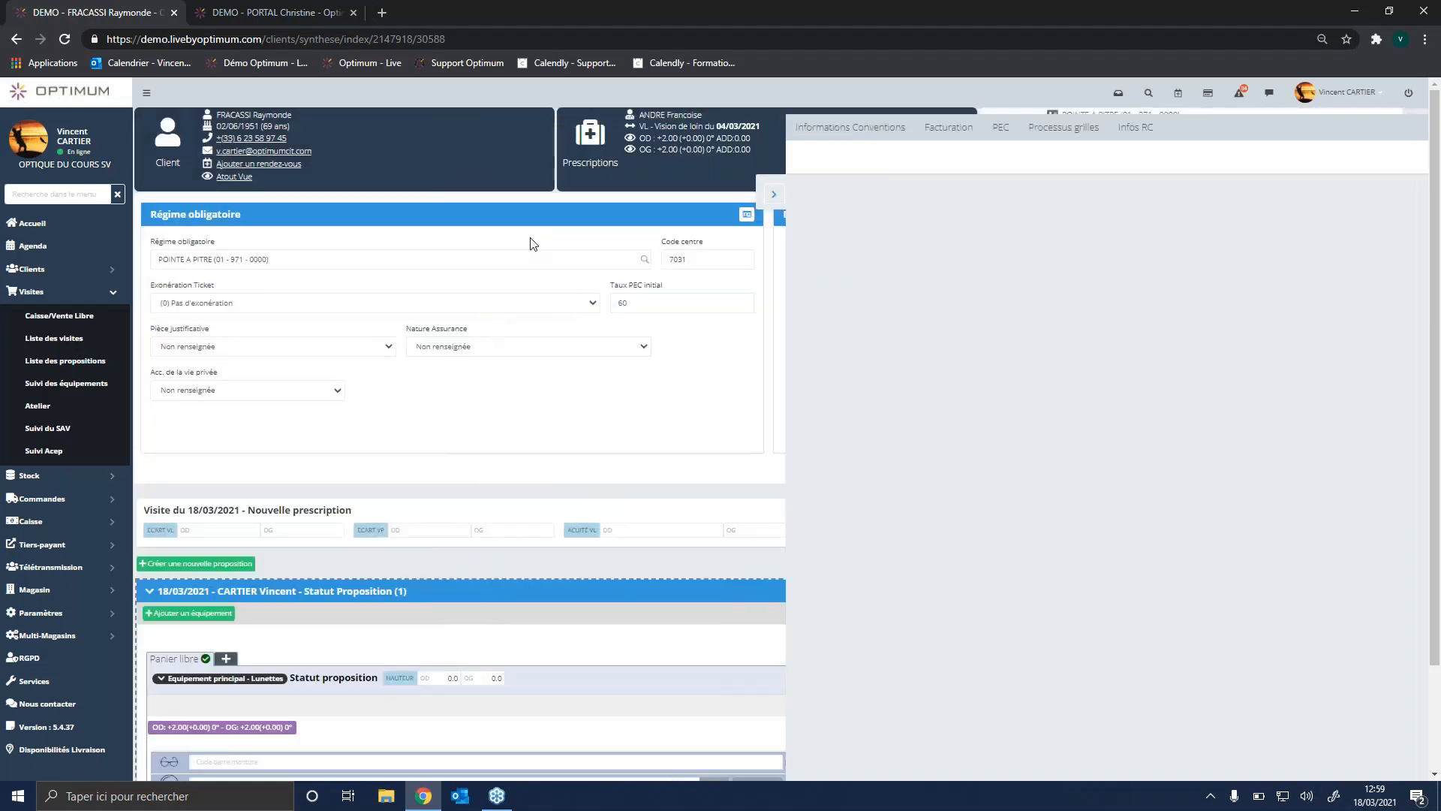
click(1122, 175)
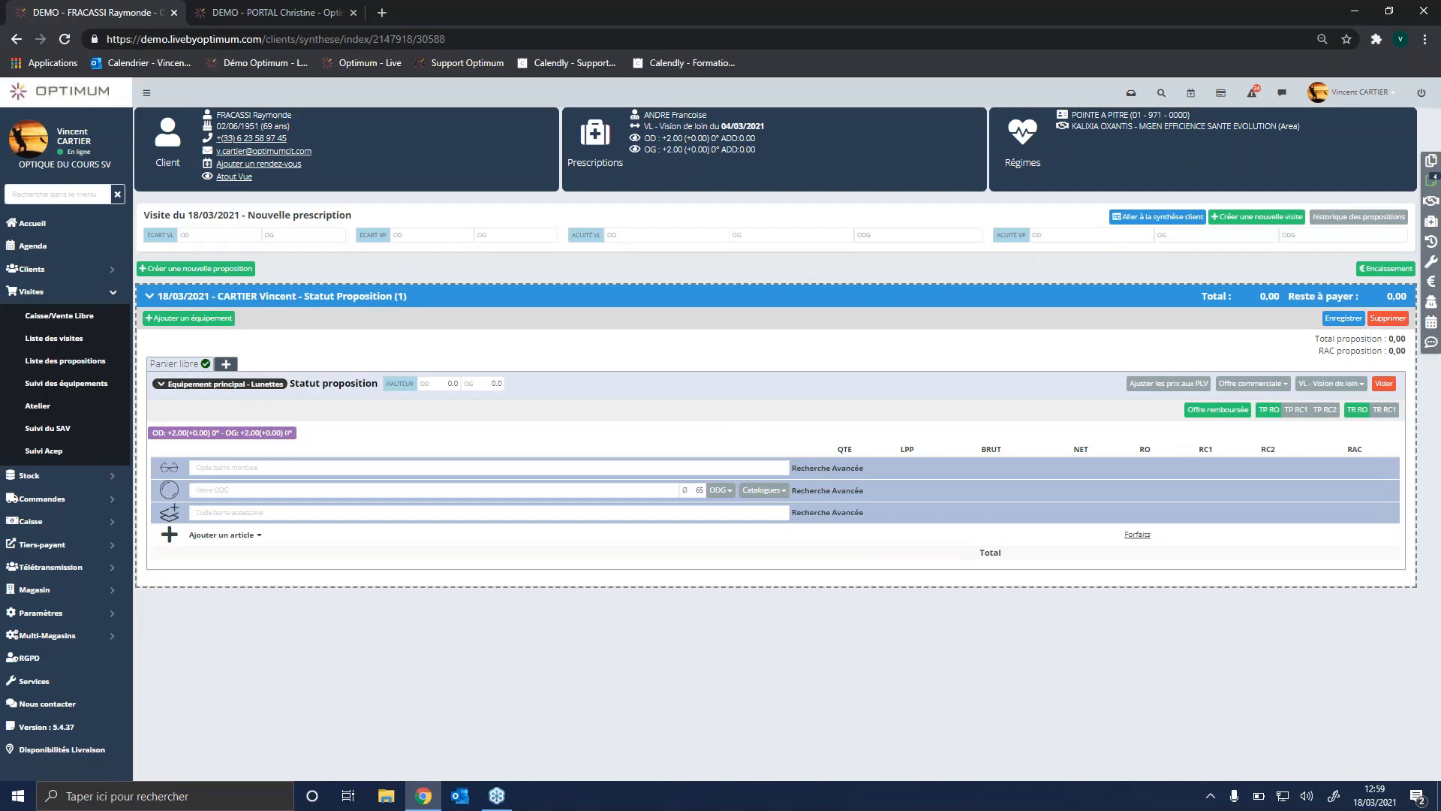
Step: Search frames for "LA" and add the Face à Face STELA 1 frame to the main glasses equipment
drag(304, 435, 160, 433)
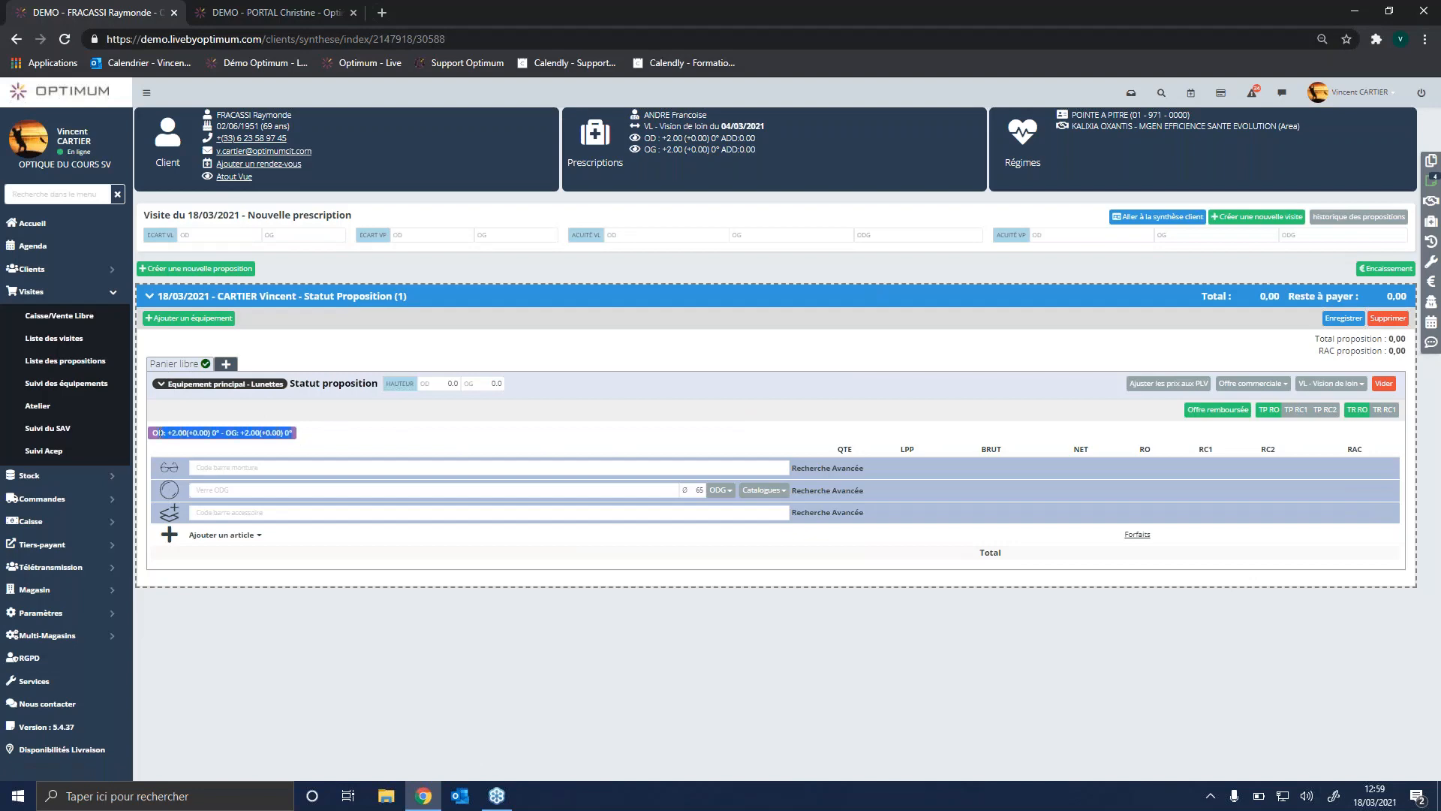
click(333, 430)
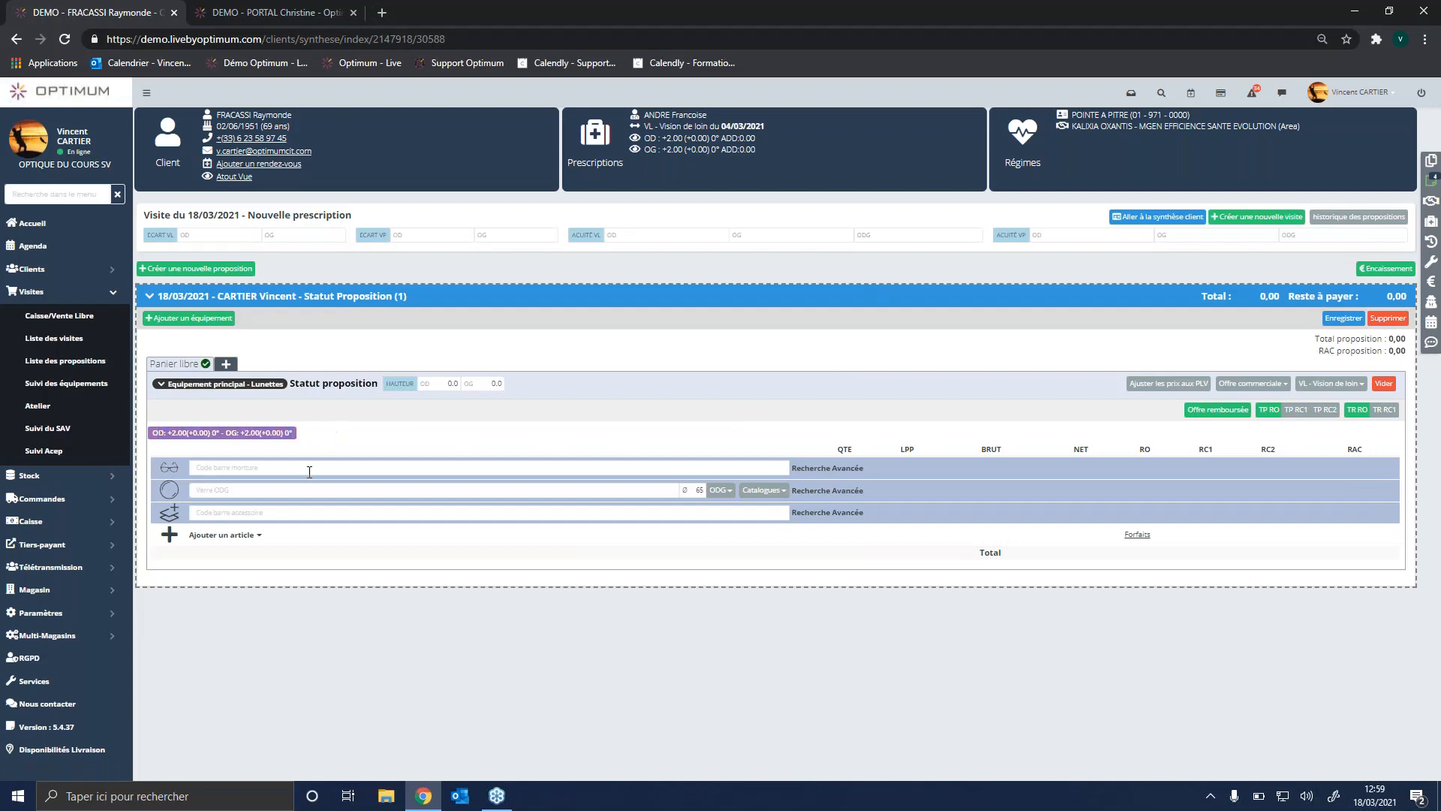
click(257, 467)
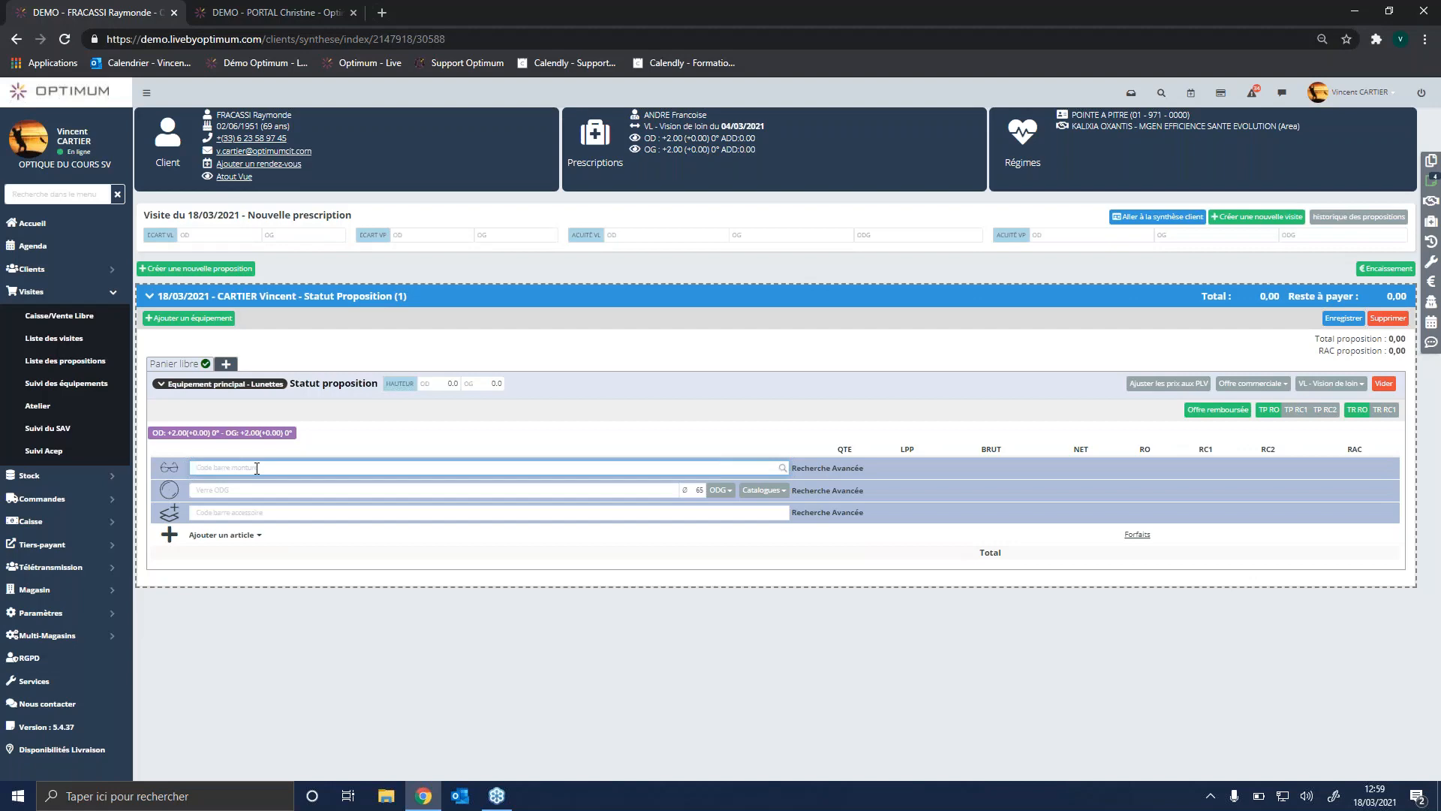
text(4)
text(A)
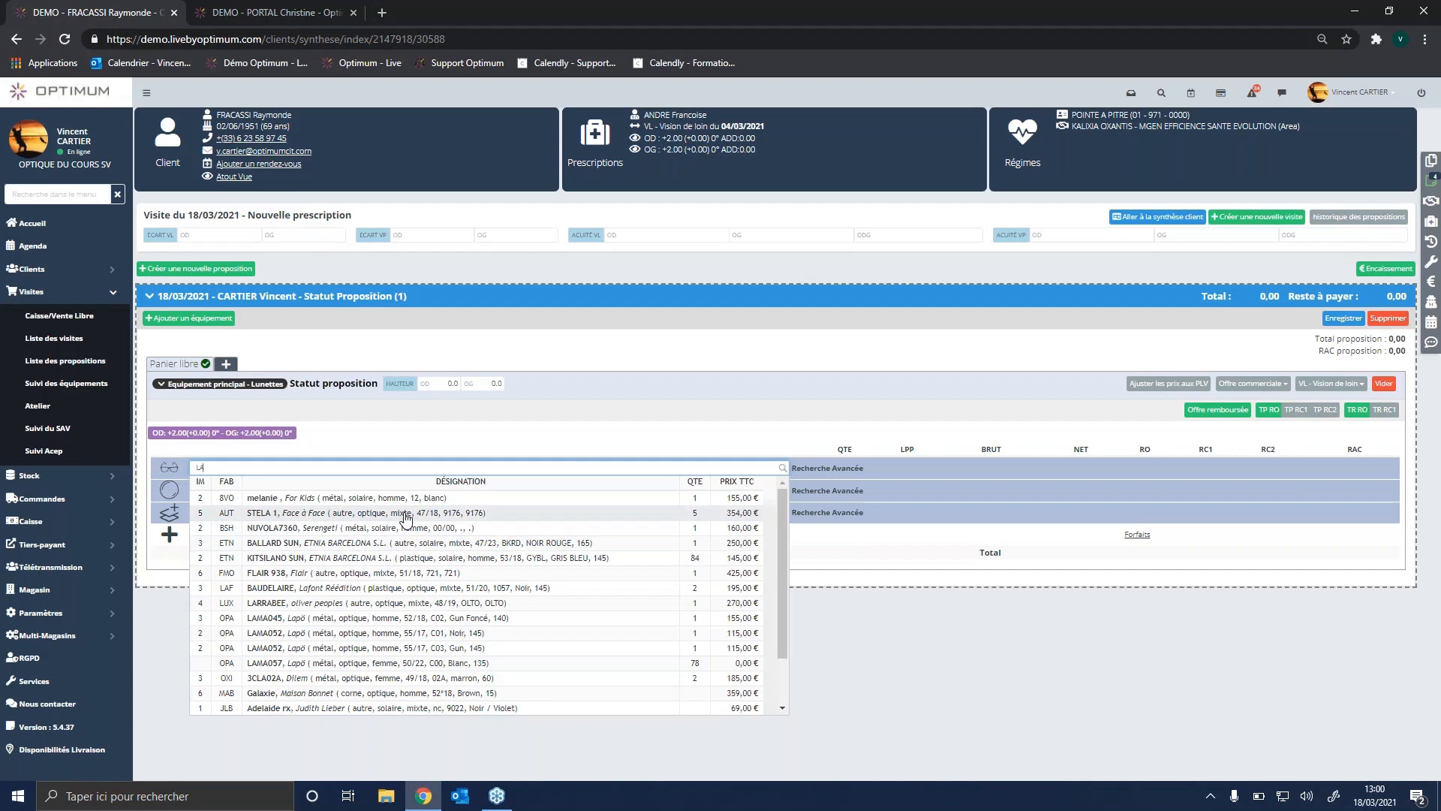
click(406, 517)
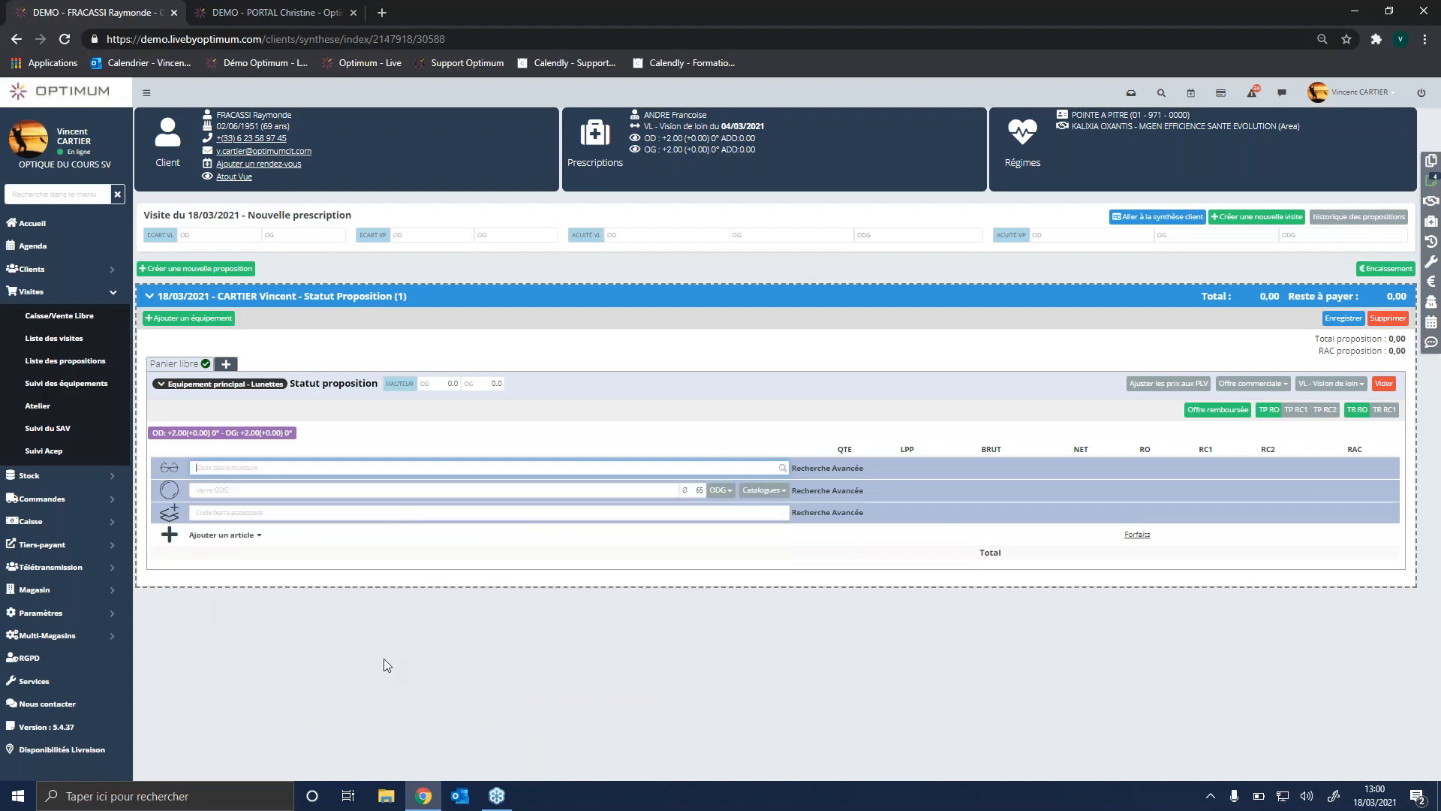
text(LA)
click(278, 517)
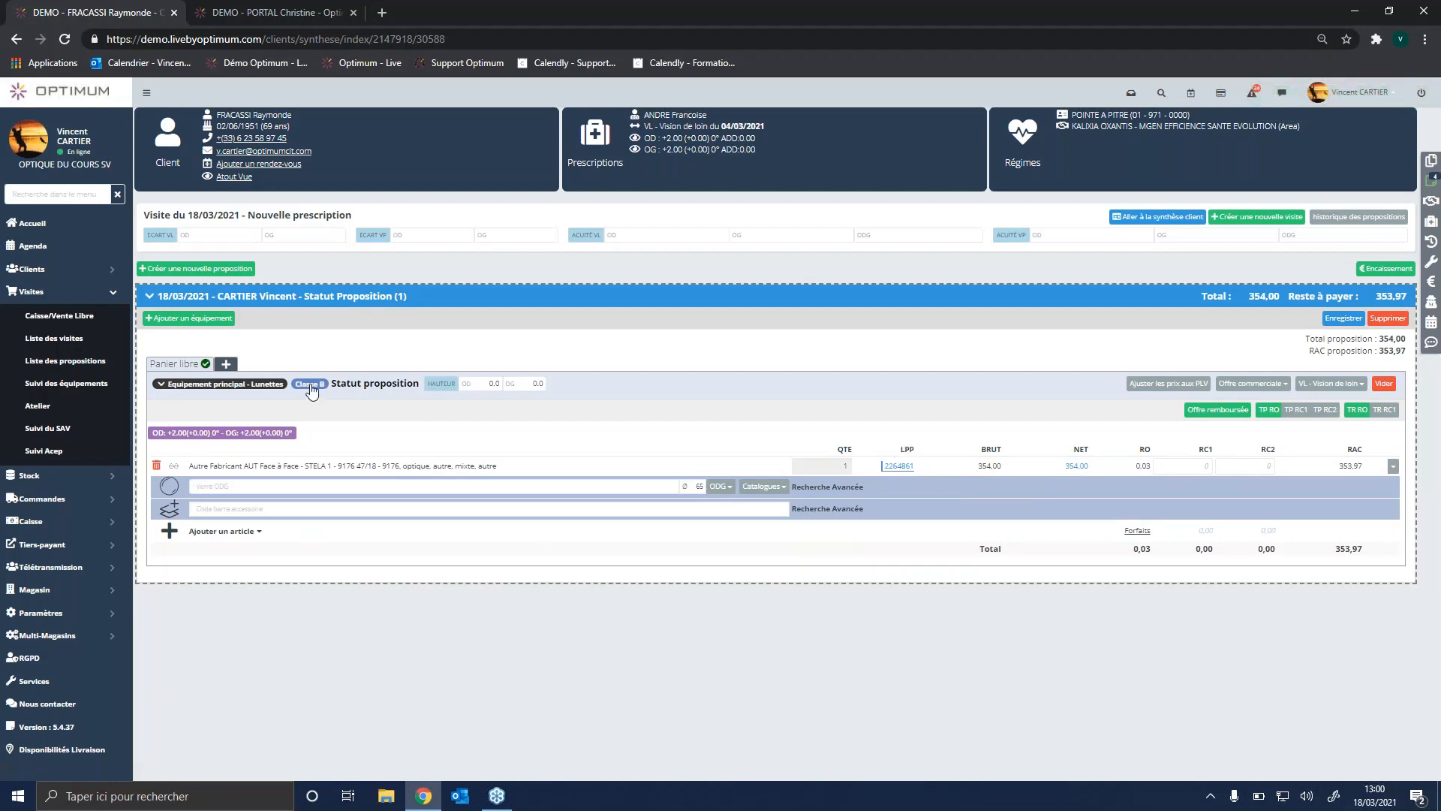
Step: Set the STELA 1 frame's applied selling price to 30 €
click(1076, 465)
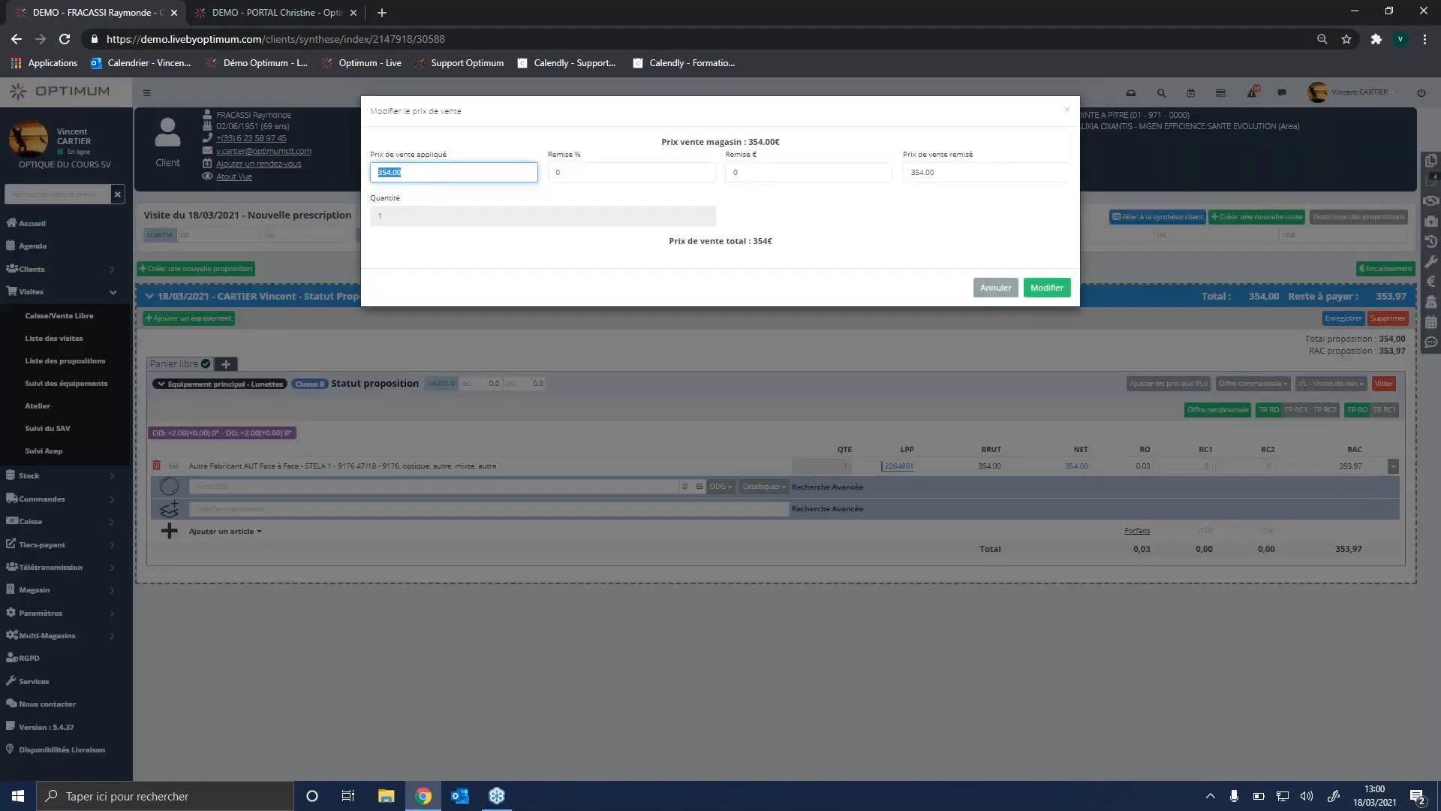
click(605, 170)
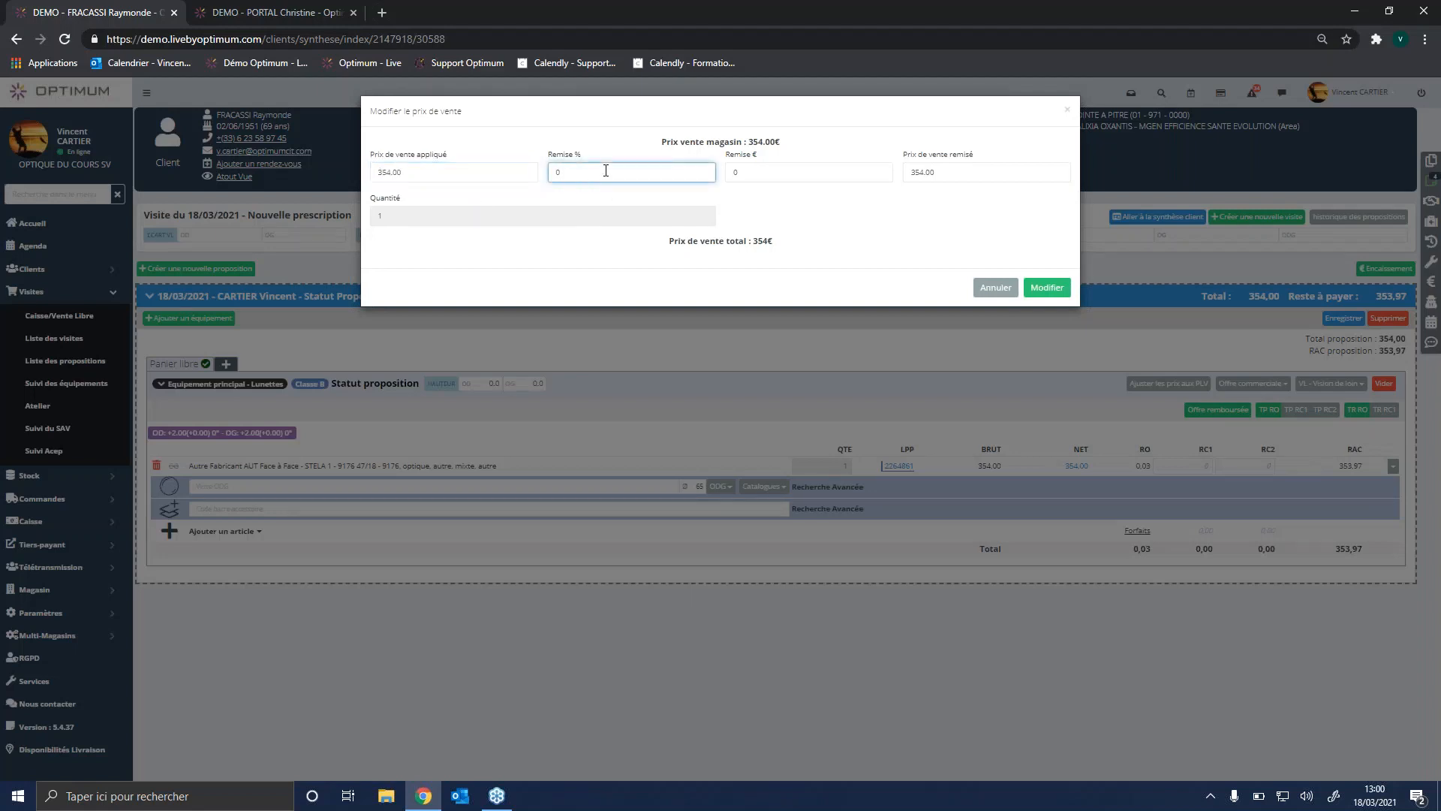
click(756, 175)
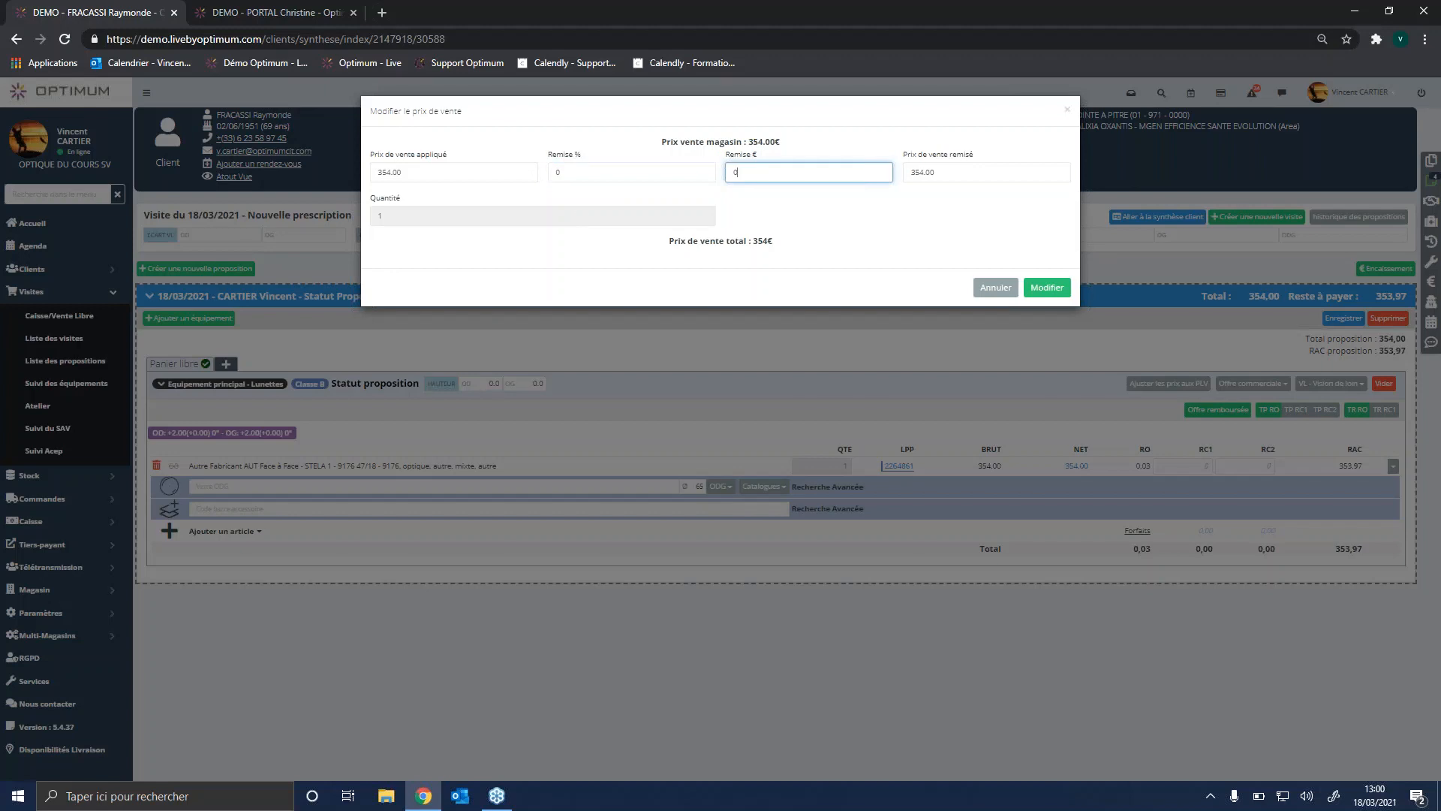
click(373, 179)
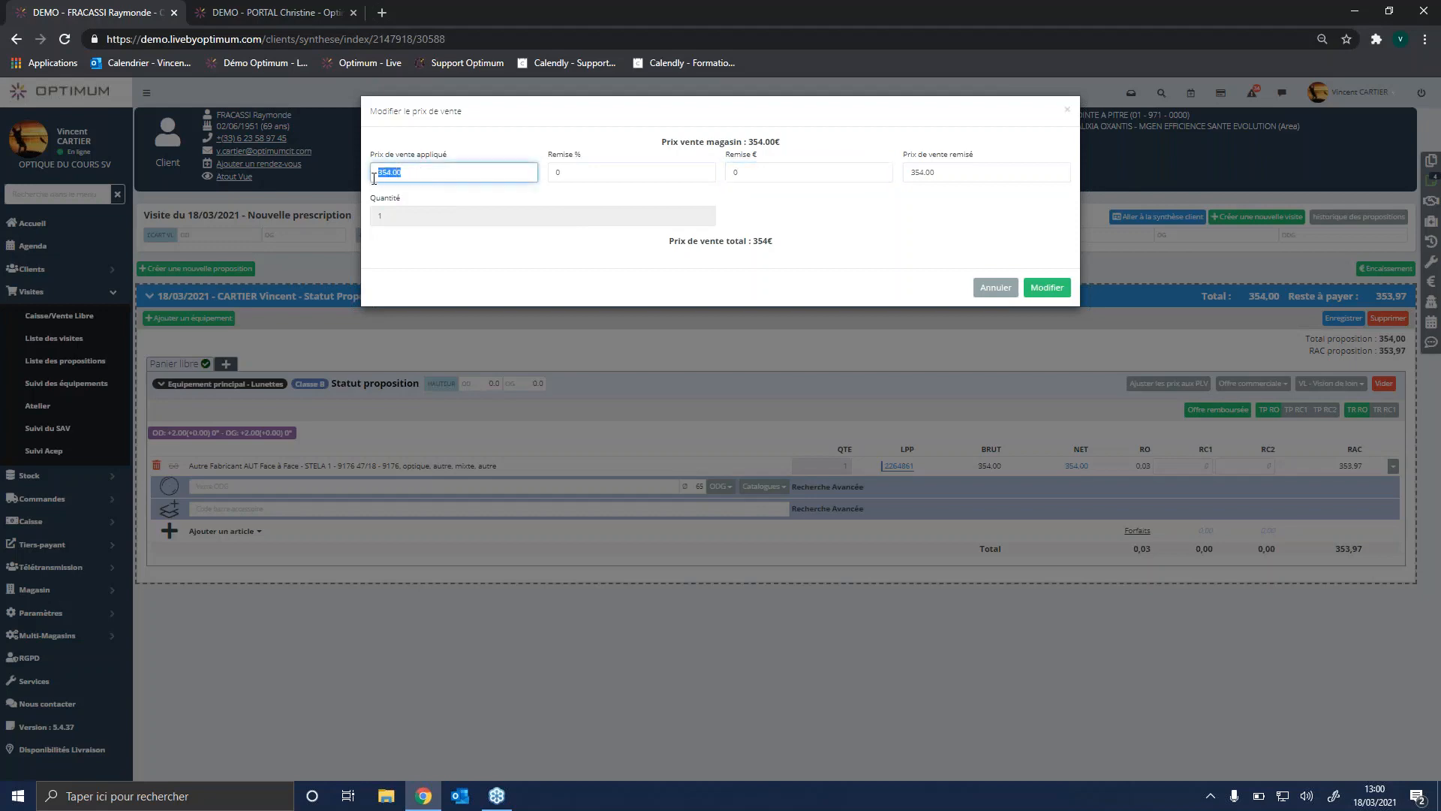
text(30)
click(1046, 288)
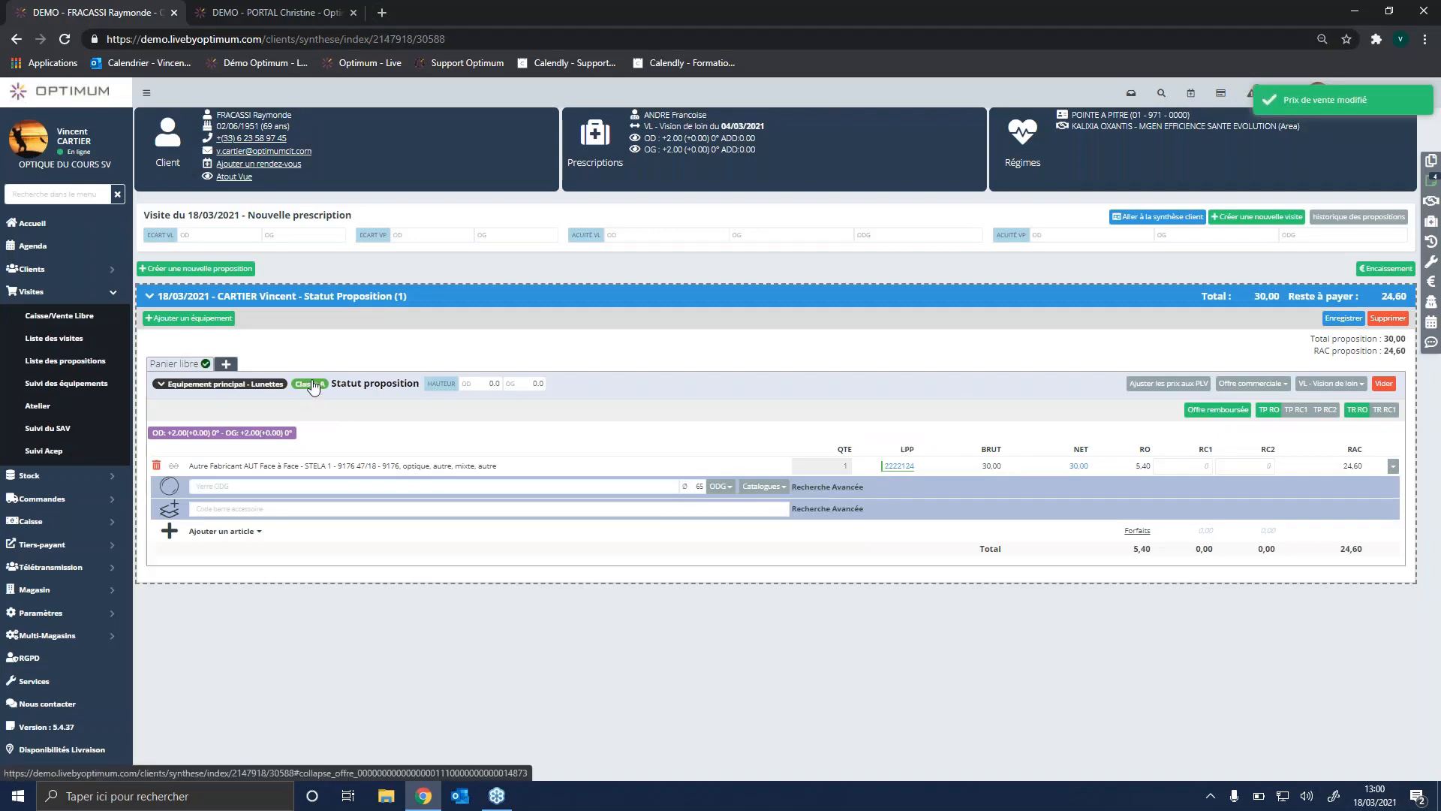
Step: Set the STELA 1 frame's applied selling price to 250 €
click(1078, 466)
text(250)
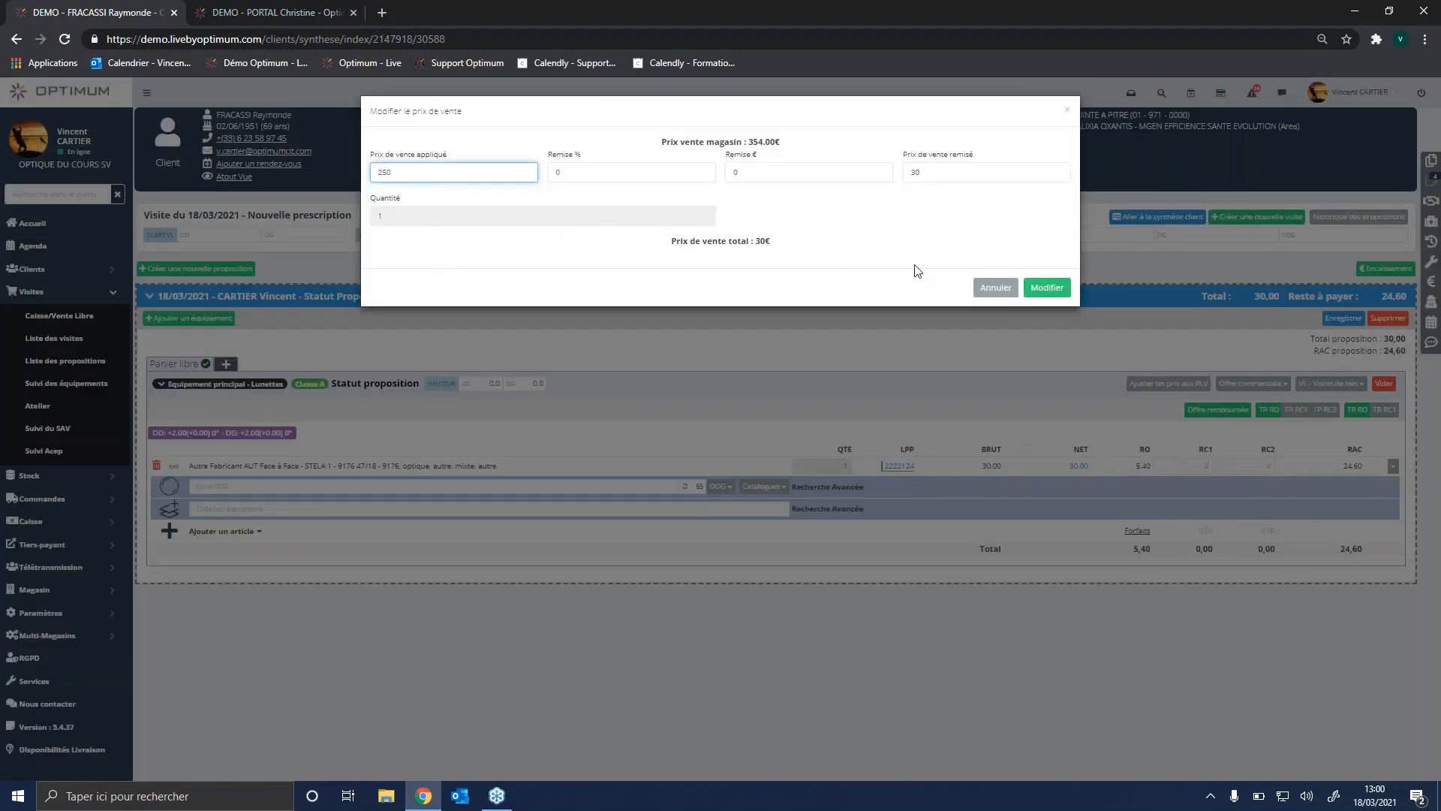
click(1047, 288)
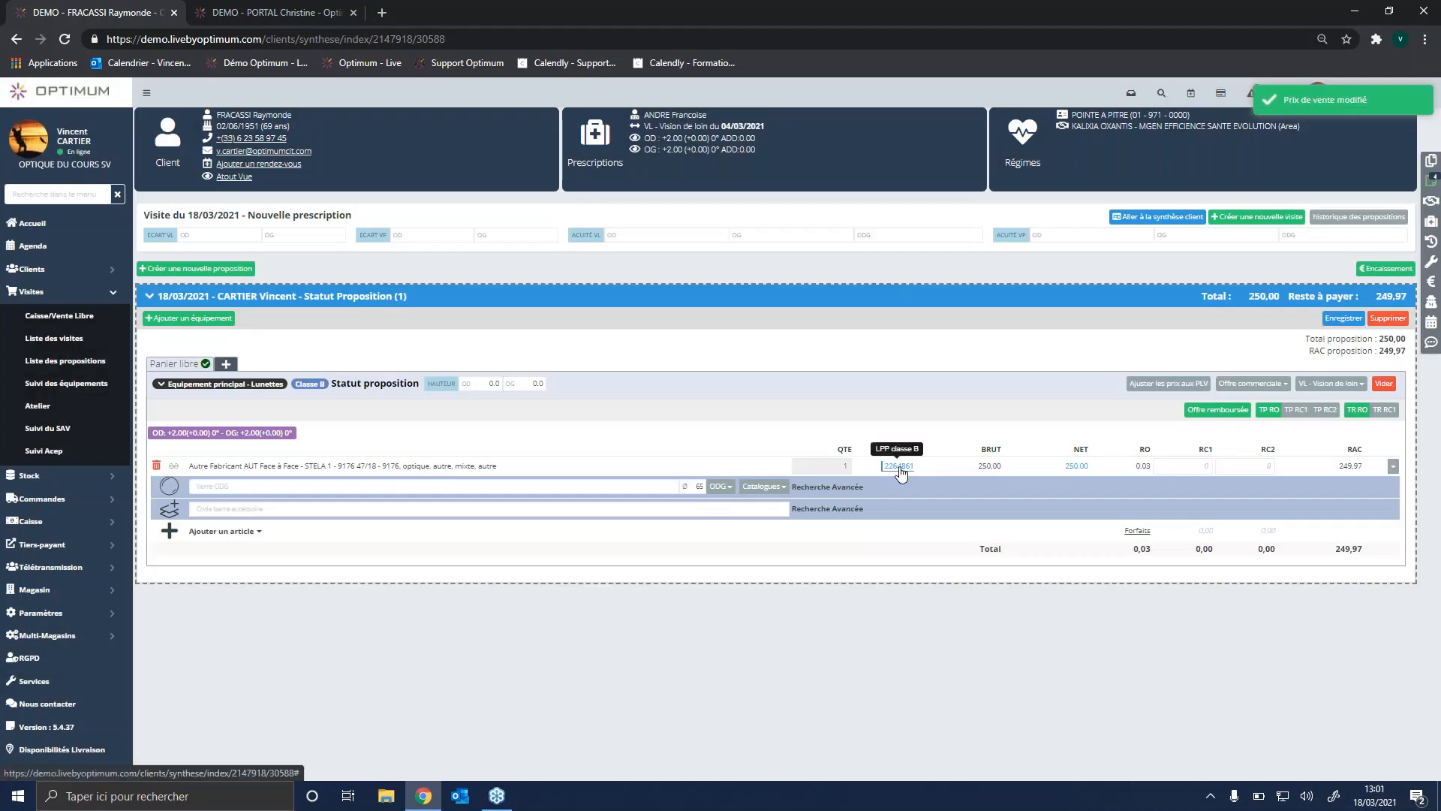
Step: Search the ODG lenses for "PERFECT OPALIS BLUE 1.5" and close the suggestions without choosing a lens
click(212, 490)
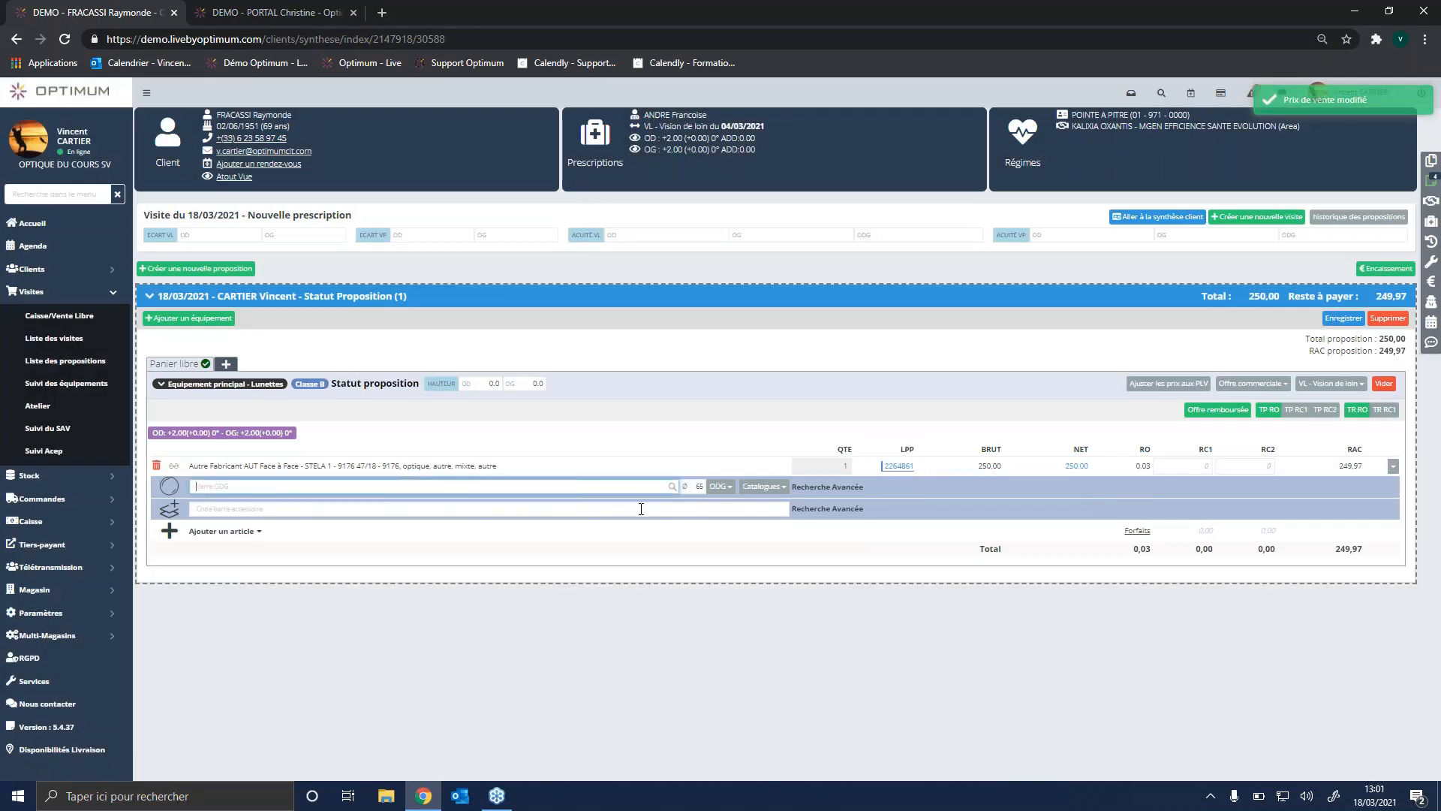
click(719, 488)
click(311, 498)
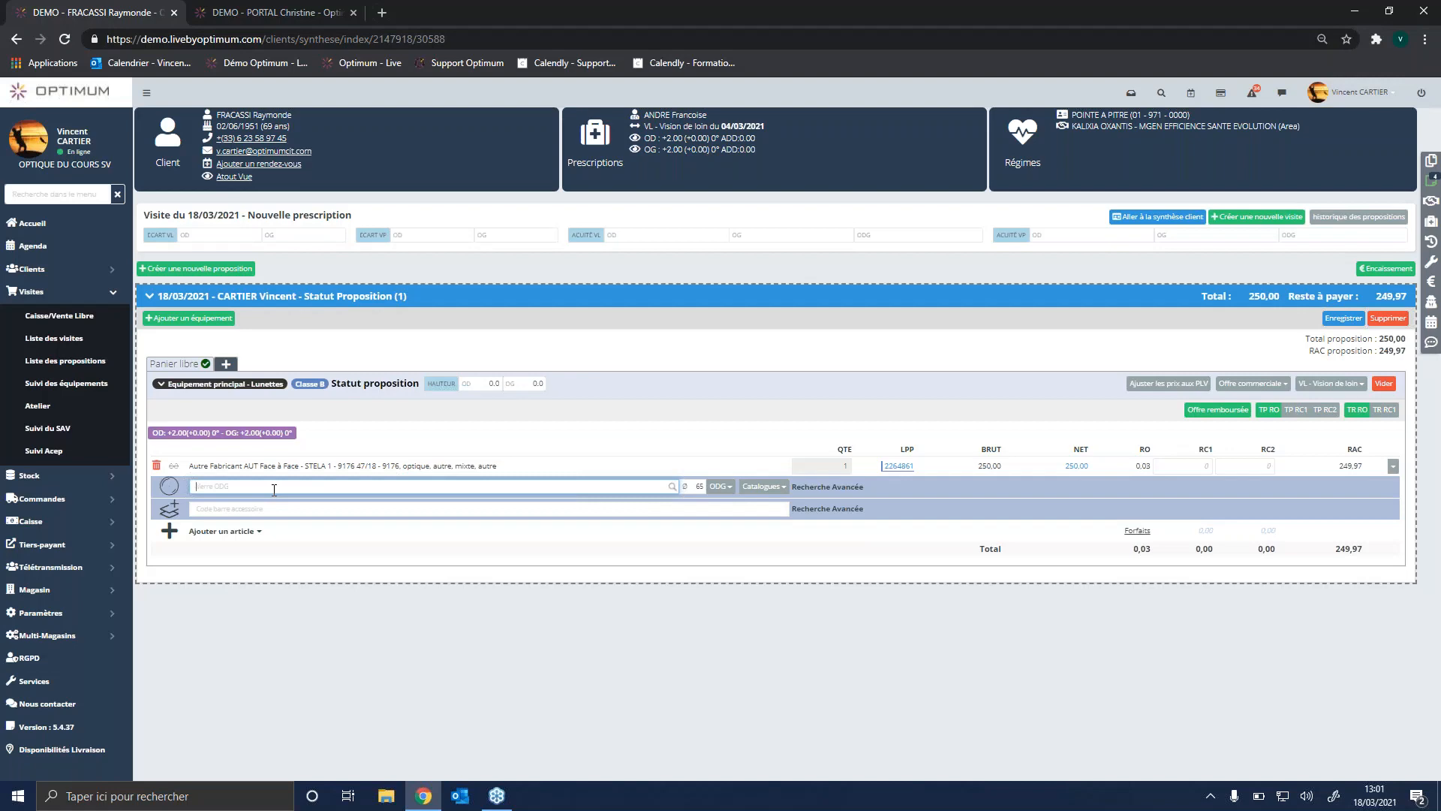
text(PERFECT)
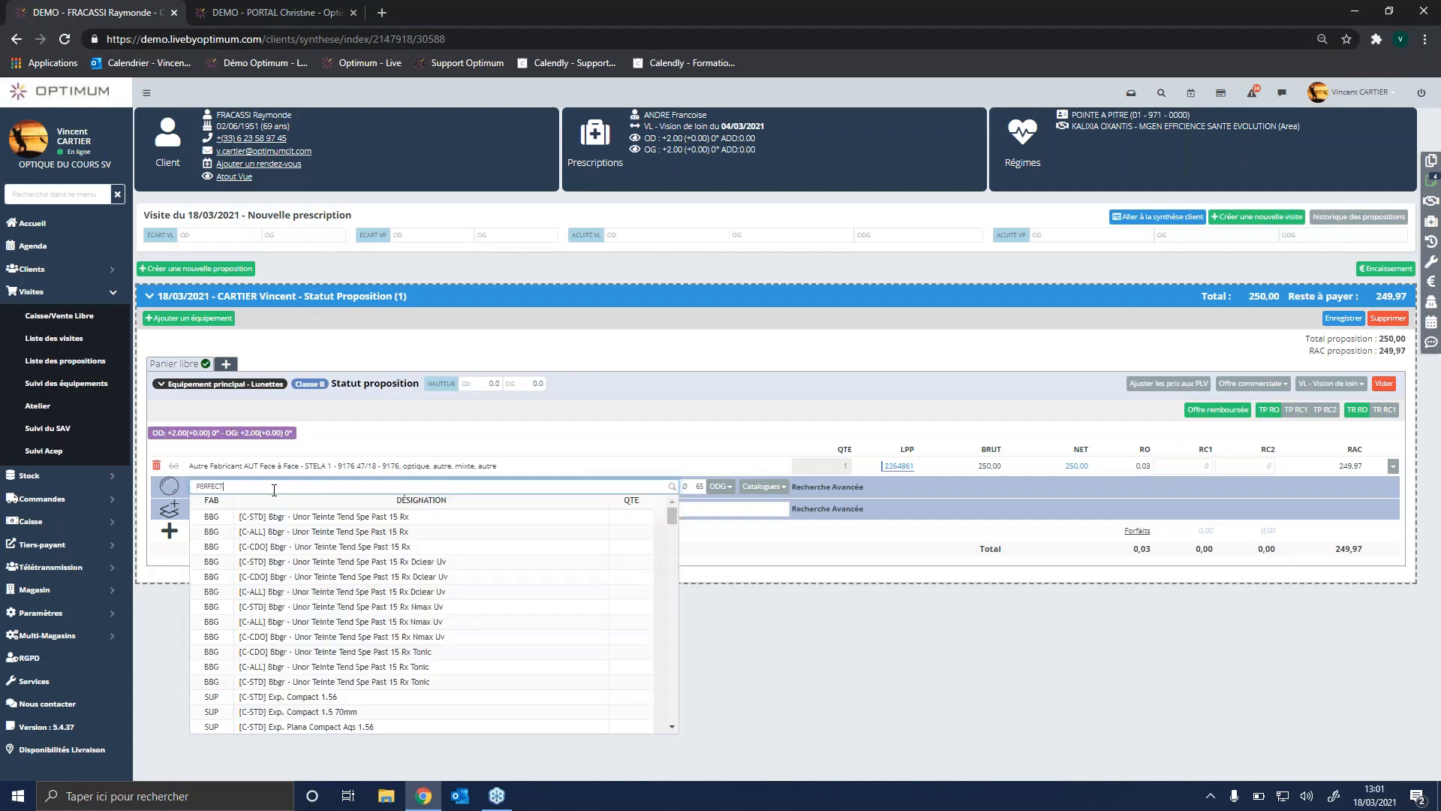
text( OPALIS BLUE)
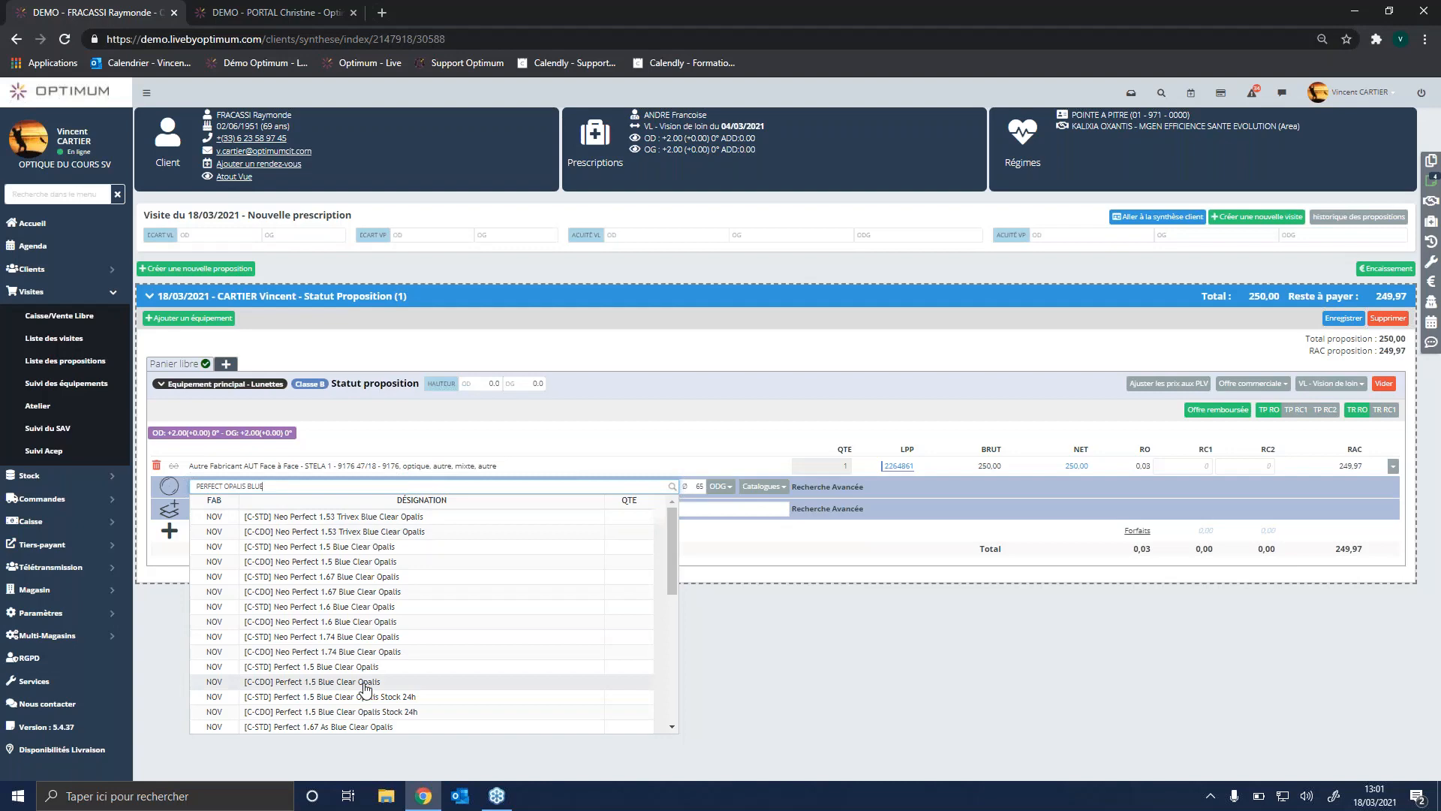
text(1.5)
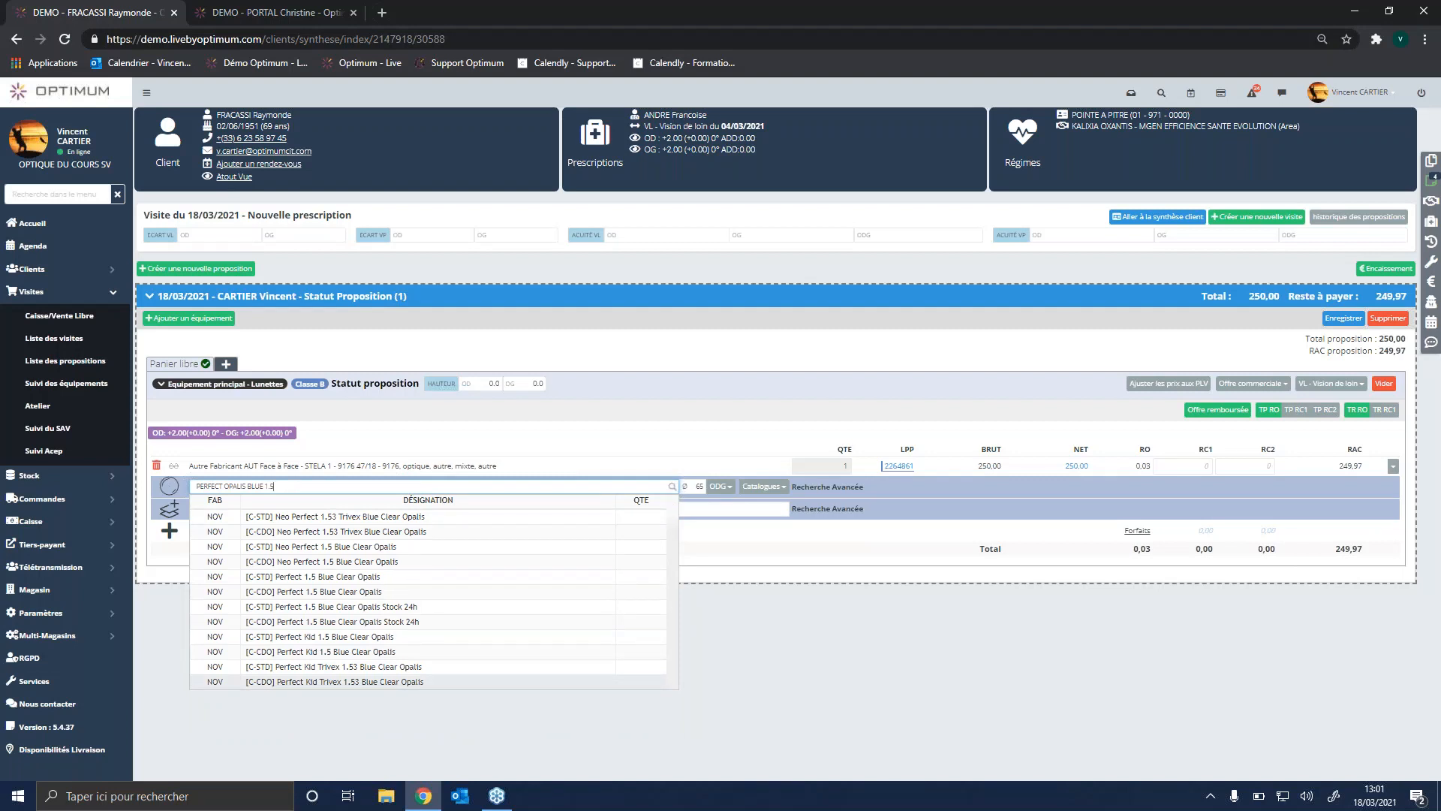
click(827, 650)
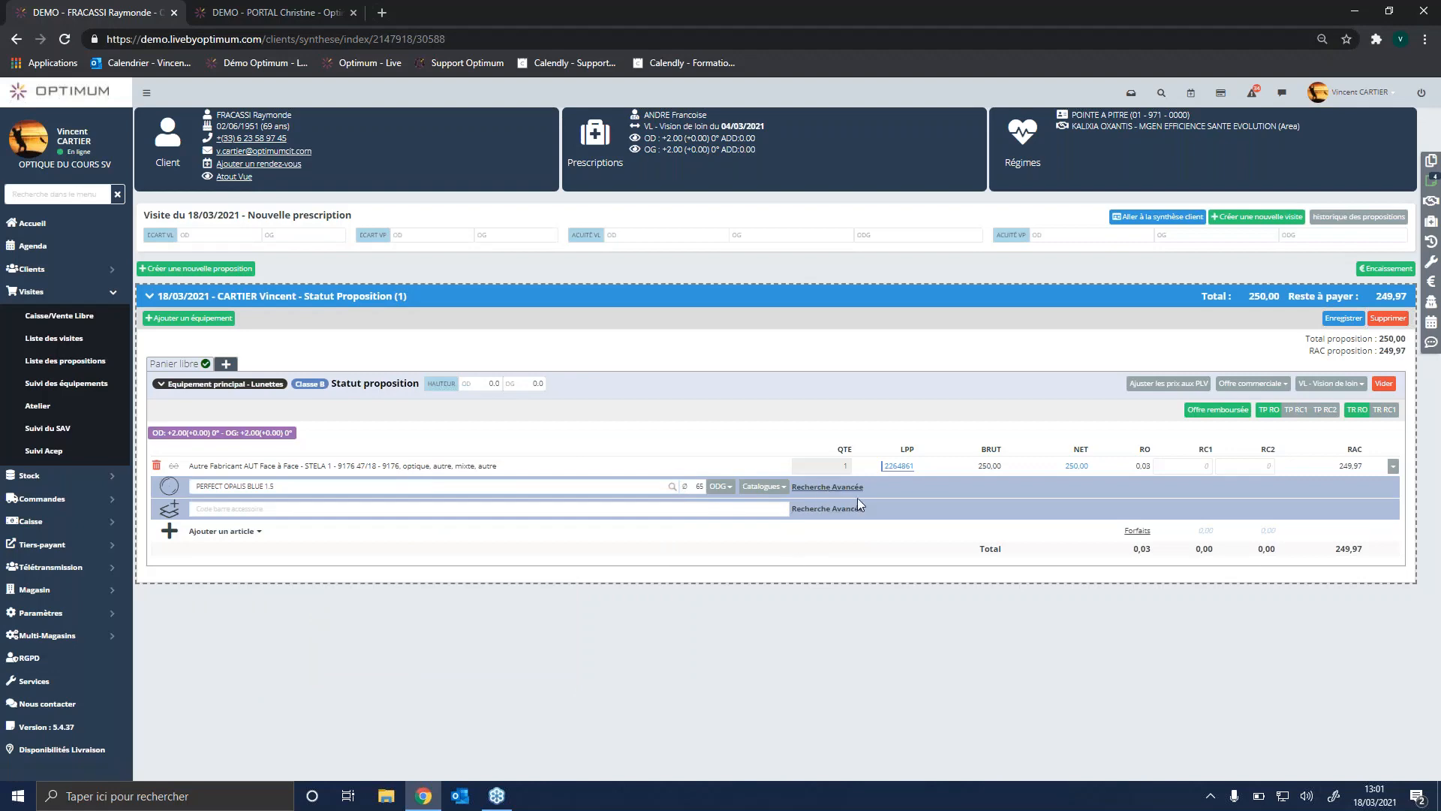
Step: Open the advanced lens search for the main equipment and add Novacel to the manufacturers alongside Essilor
click(826, 488)
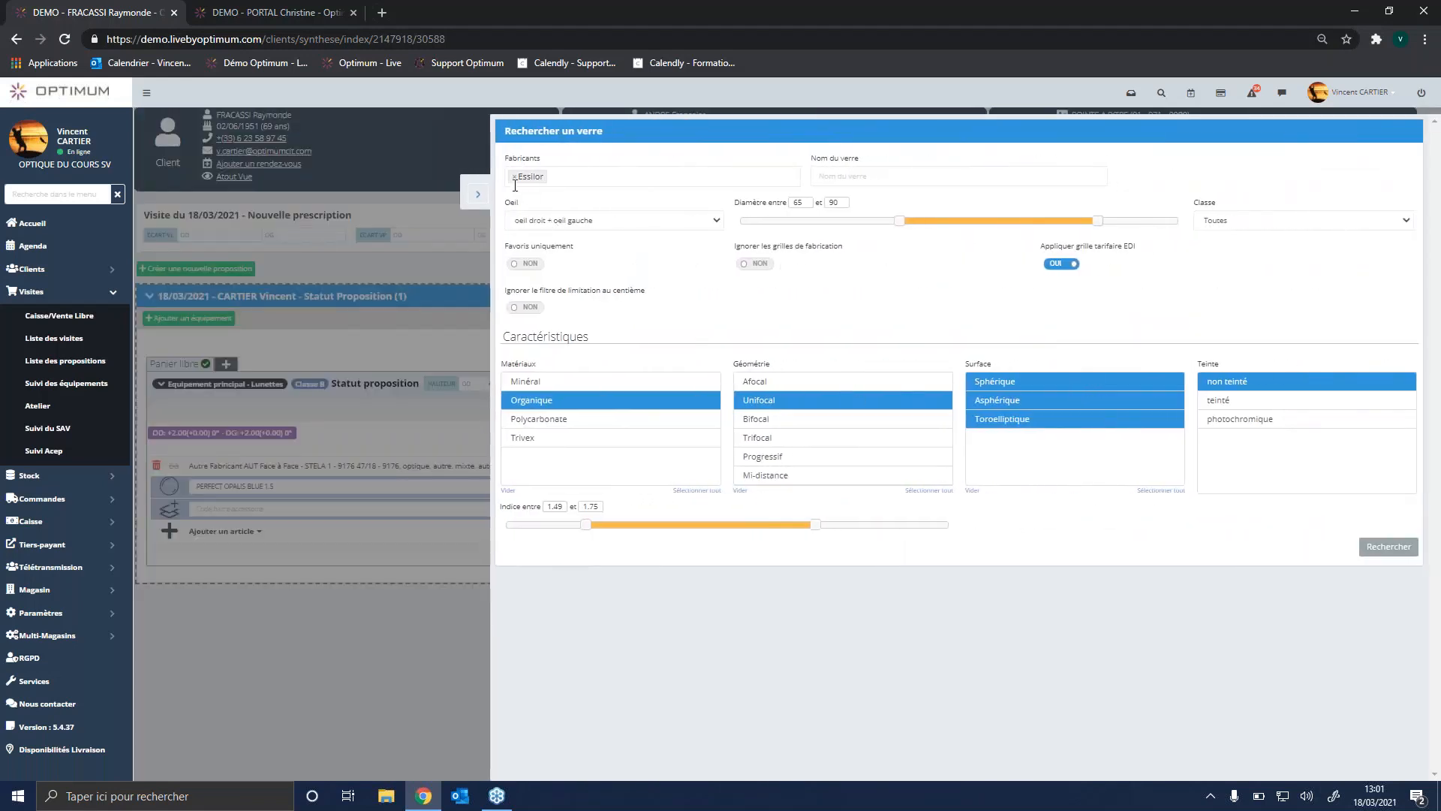
click(573, 177)
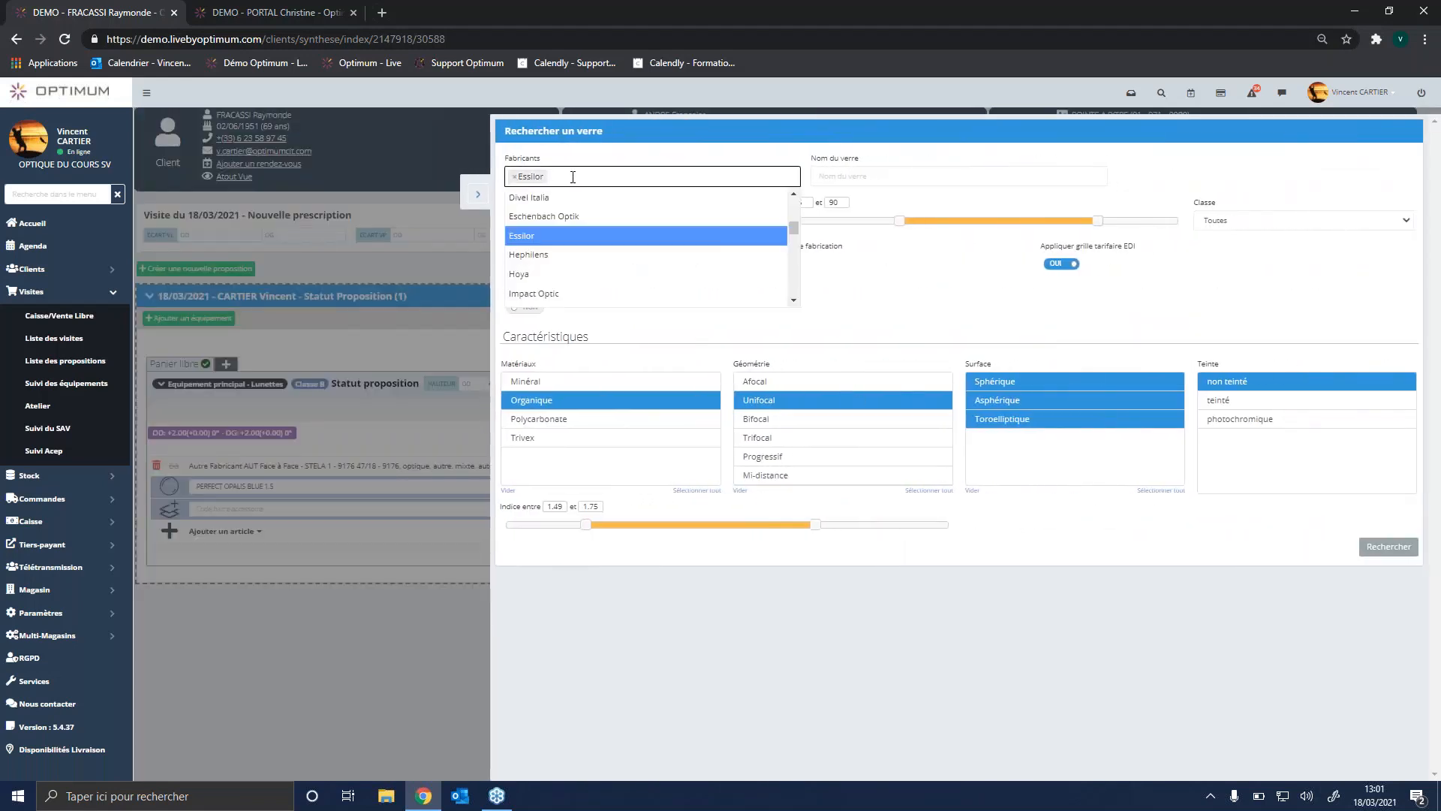
text(NOVA)
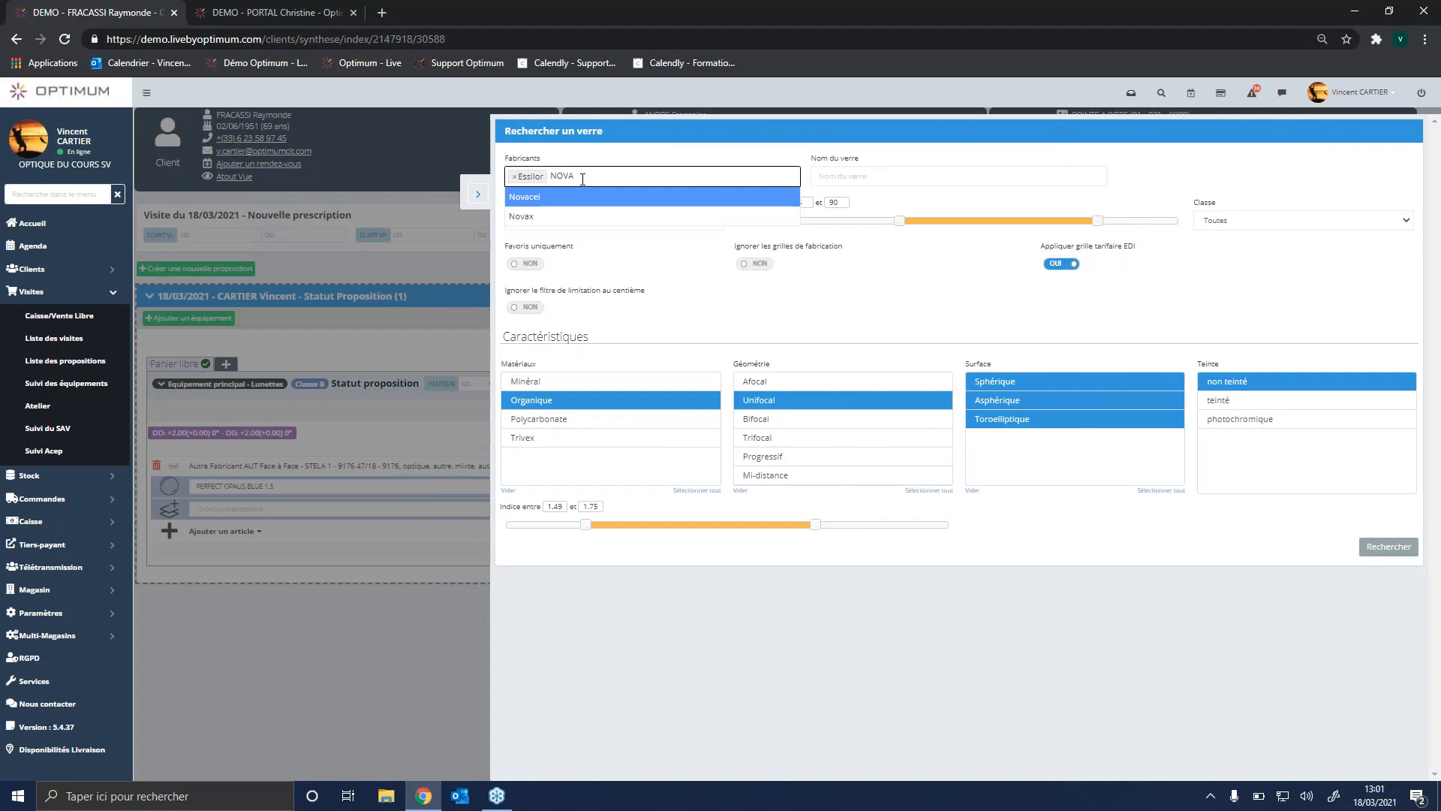
key(Return)
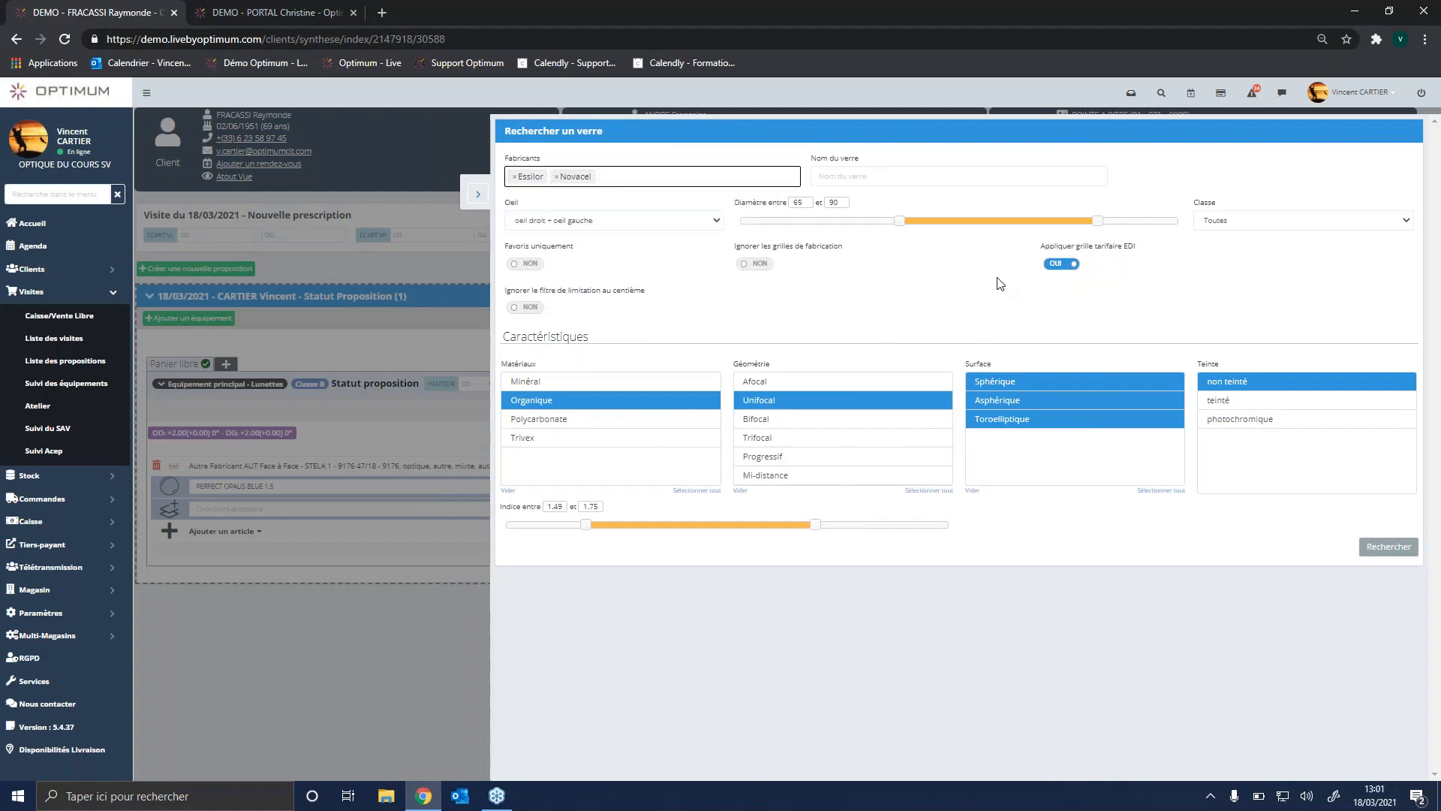
Step: Turn off the EDI price grid, restrict the lens class to Classe B and run the lens search
click(1069, 270)
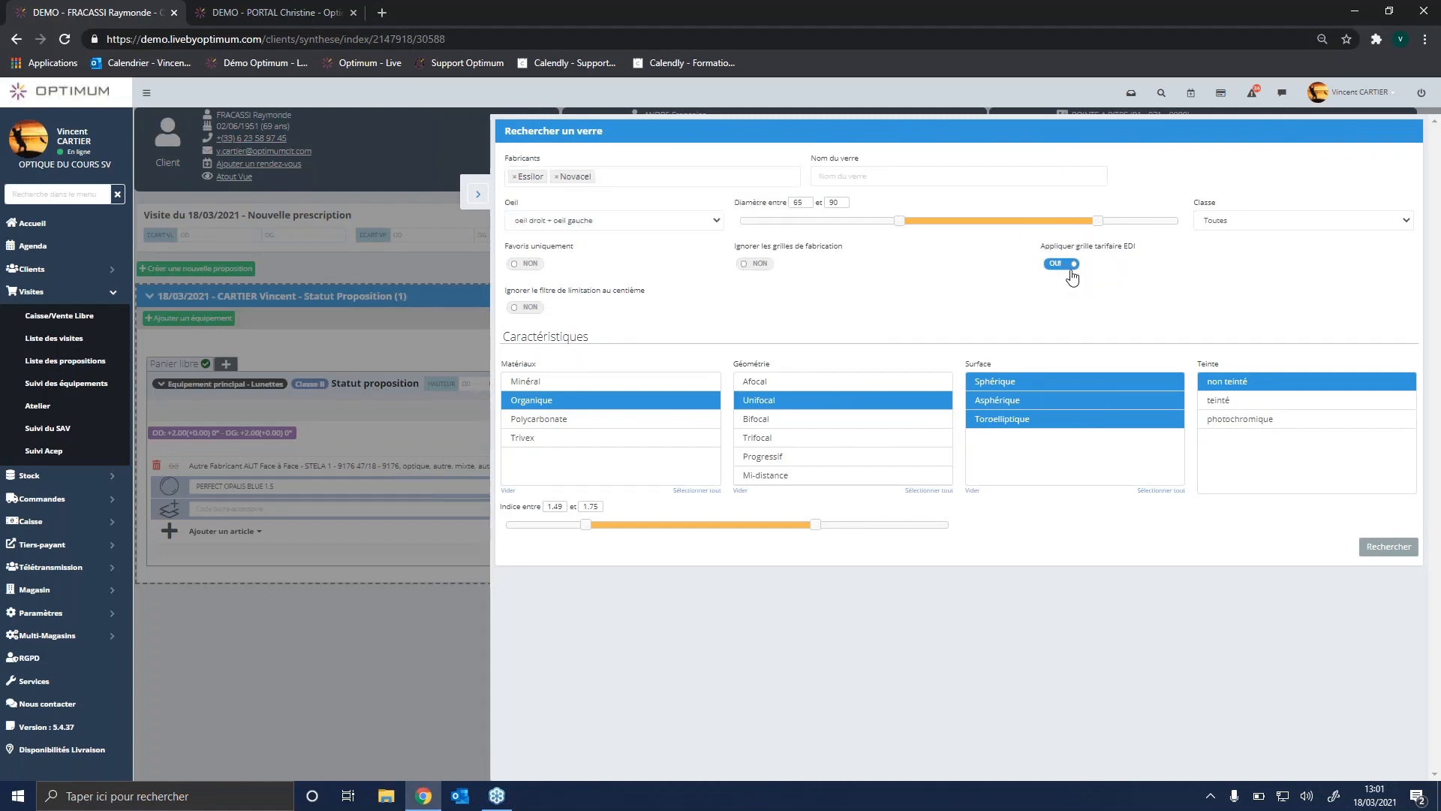
click(1279, 225)
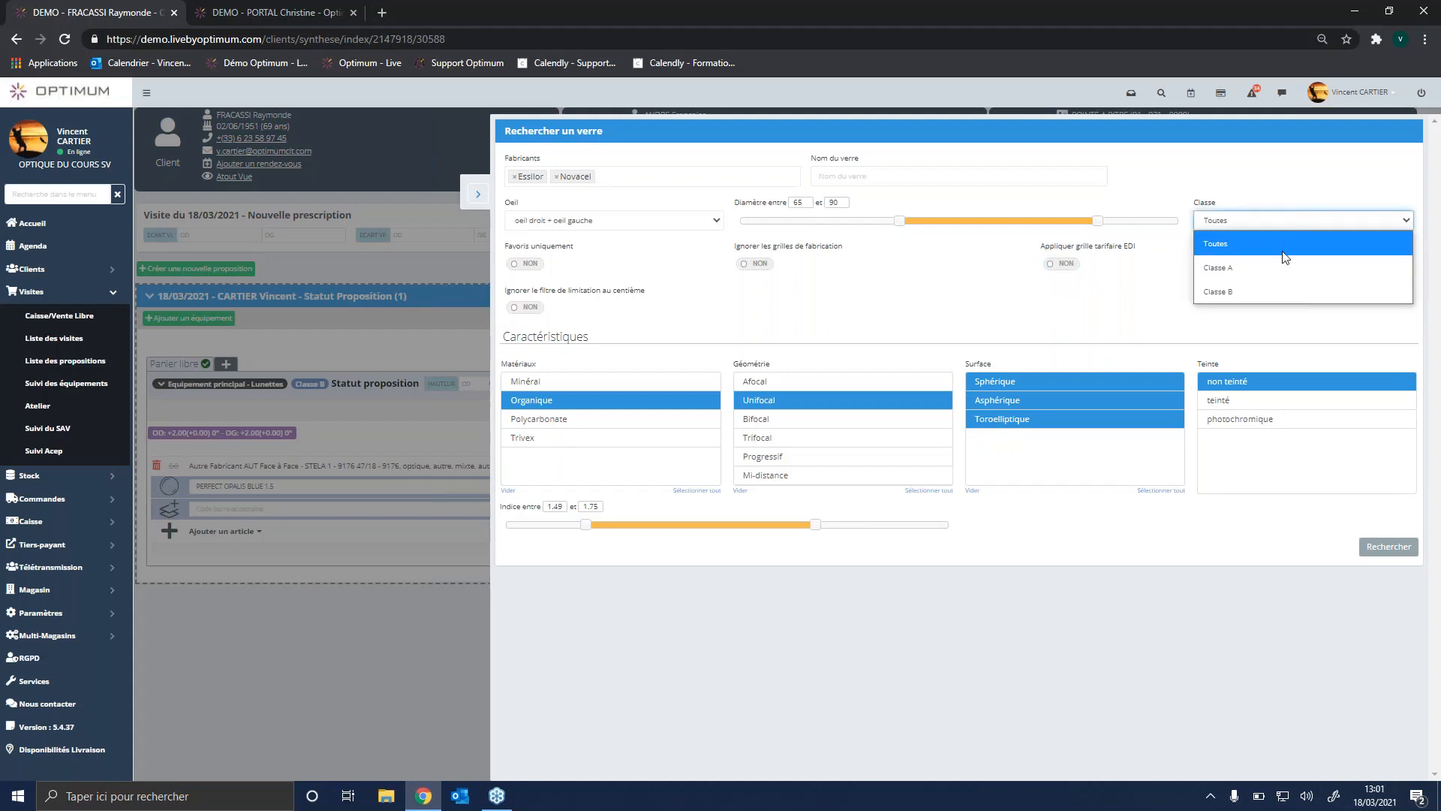
click(1282, 299)
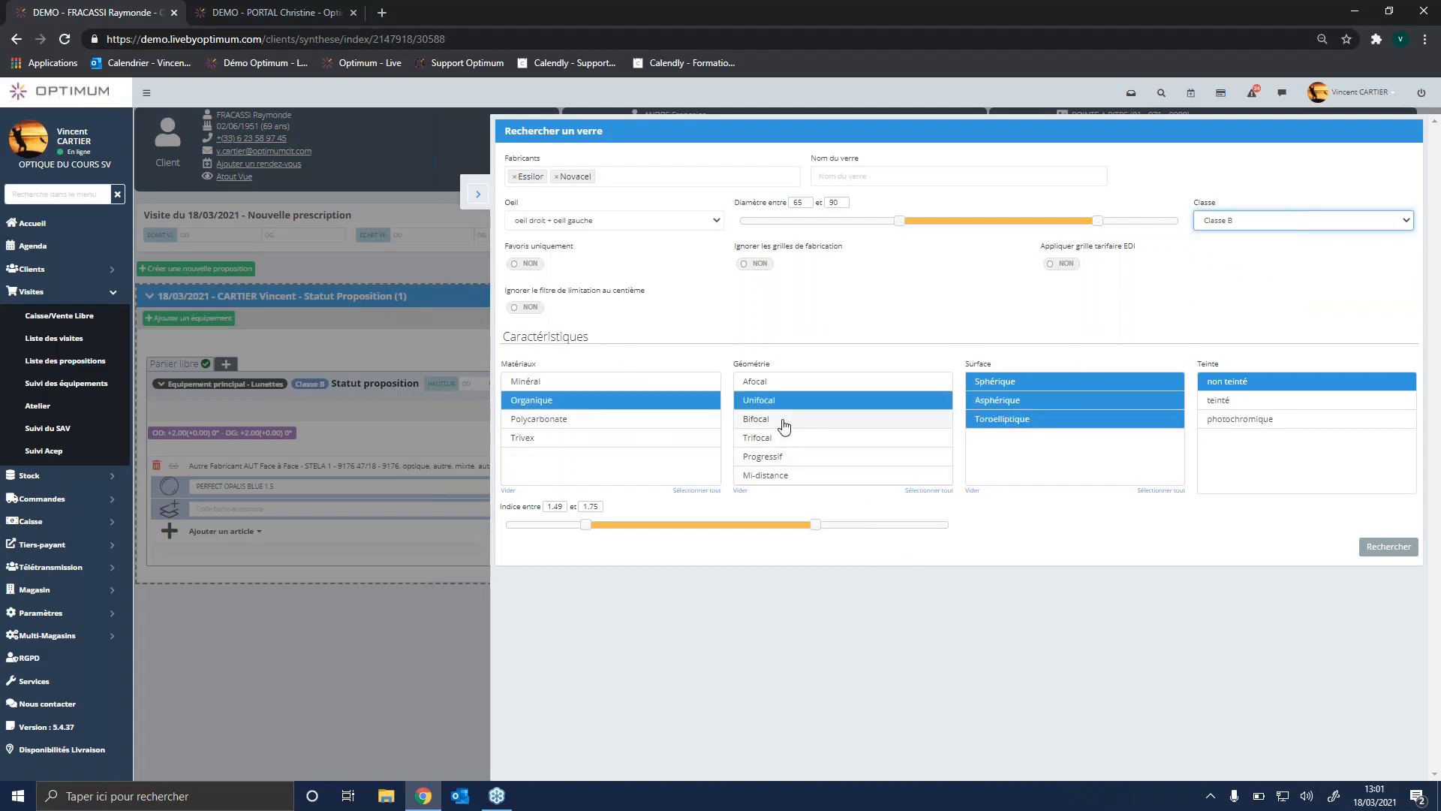
click(1387, 547)
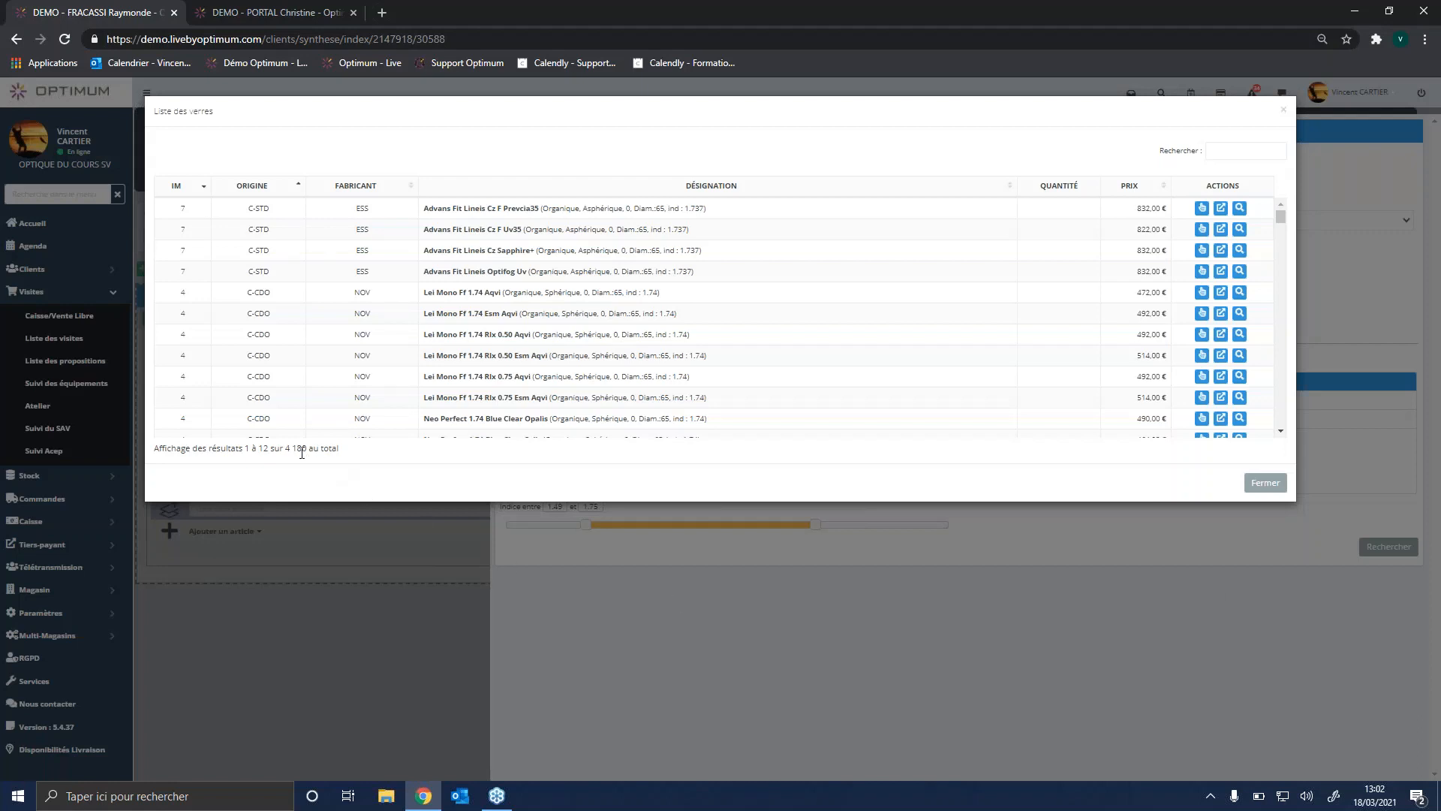
drag(283, 448, 307, 448)
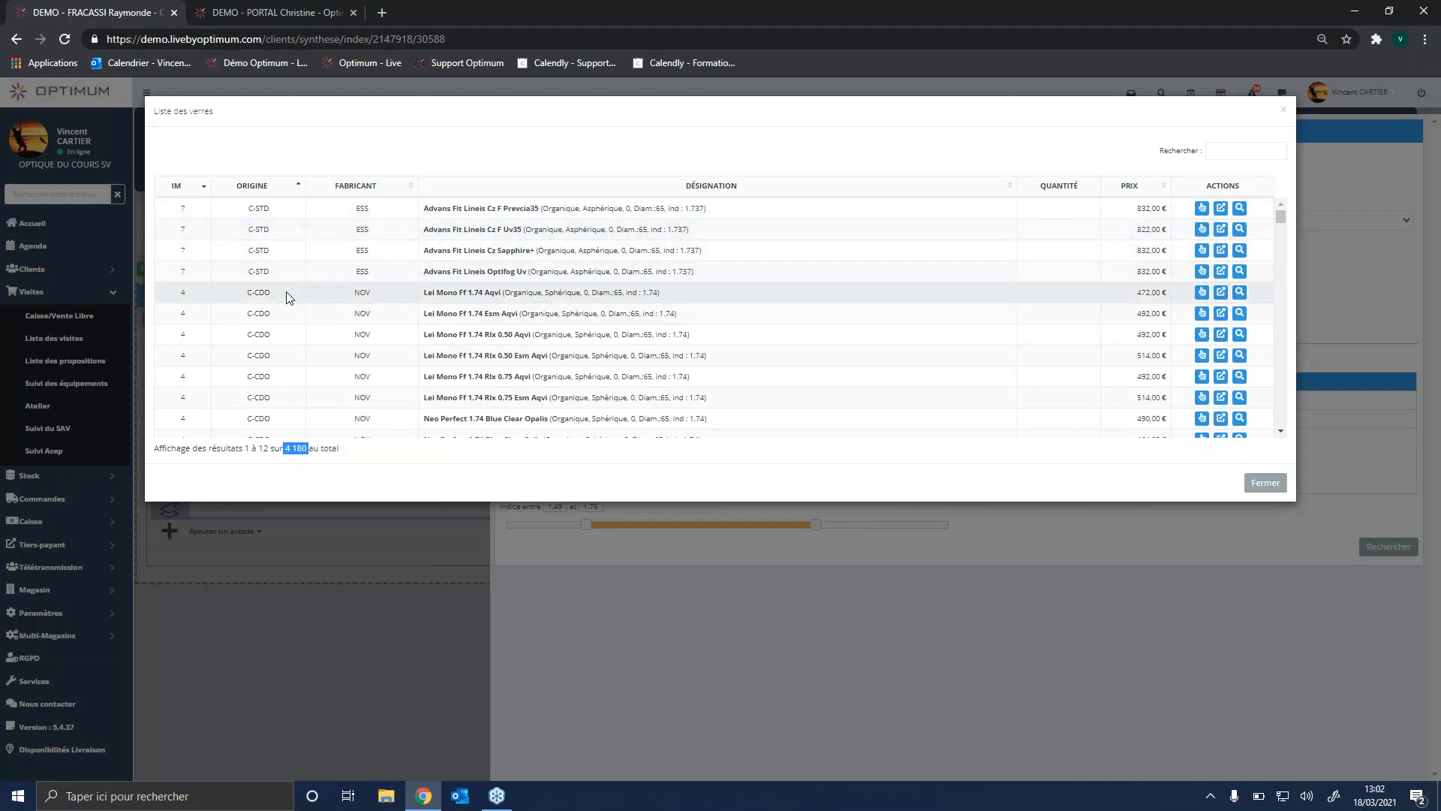
Step: Review the options and product sheet of the Advans Fit Lineis Cz F Prevcia35 lens and add it to the main equipment
click(1222, 211)
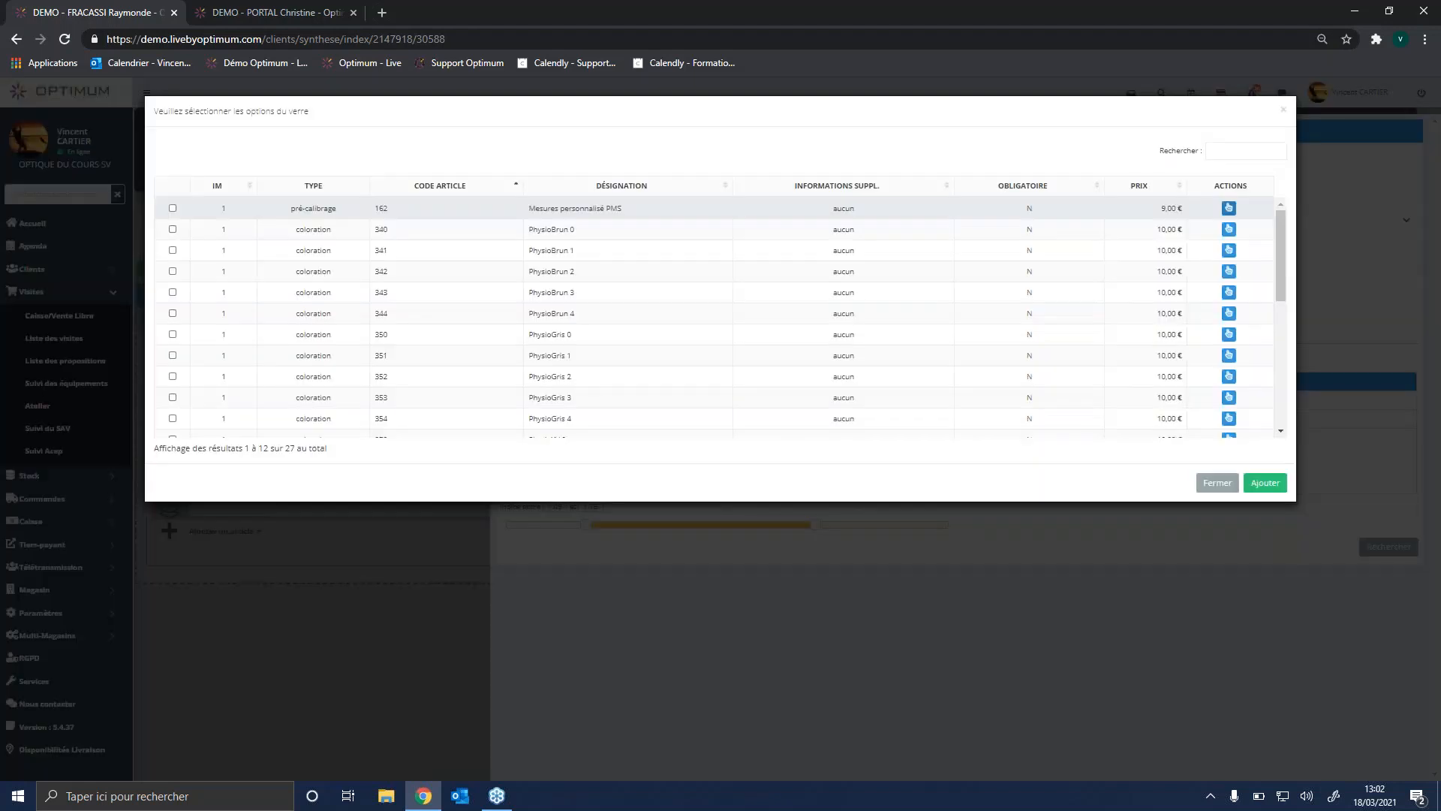
click(1231, 484)
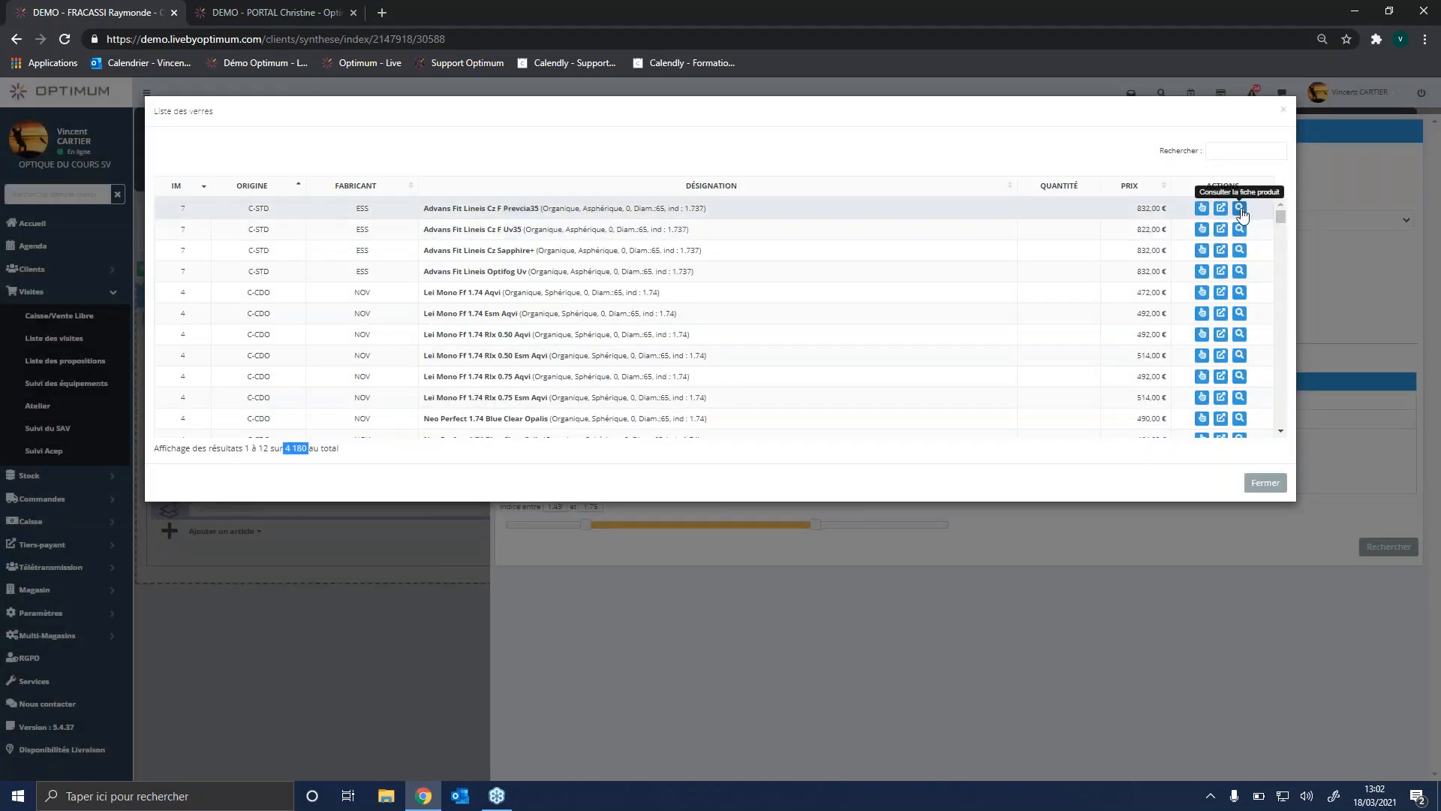
click(1242, 213)
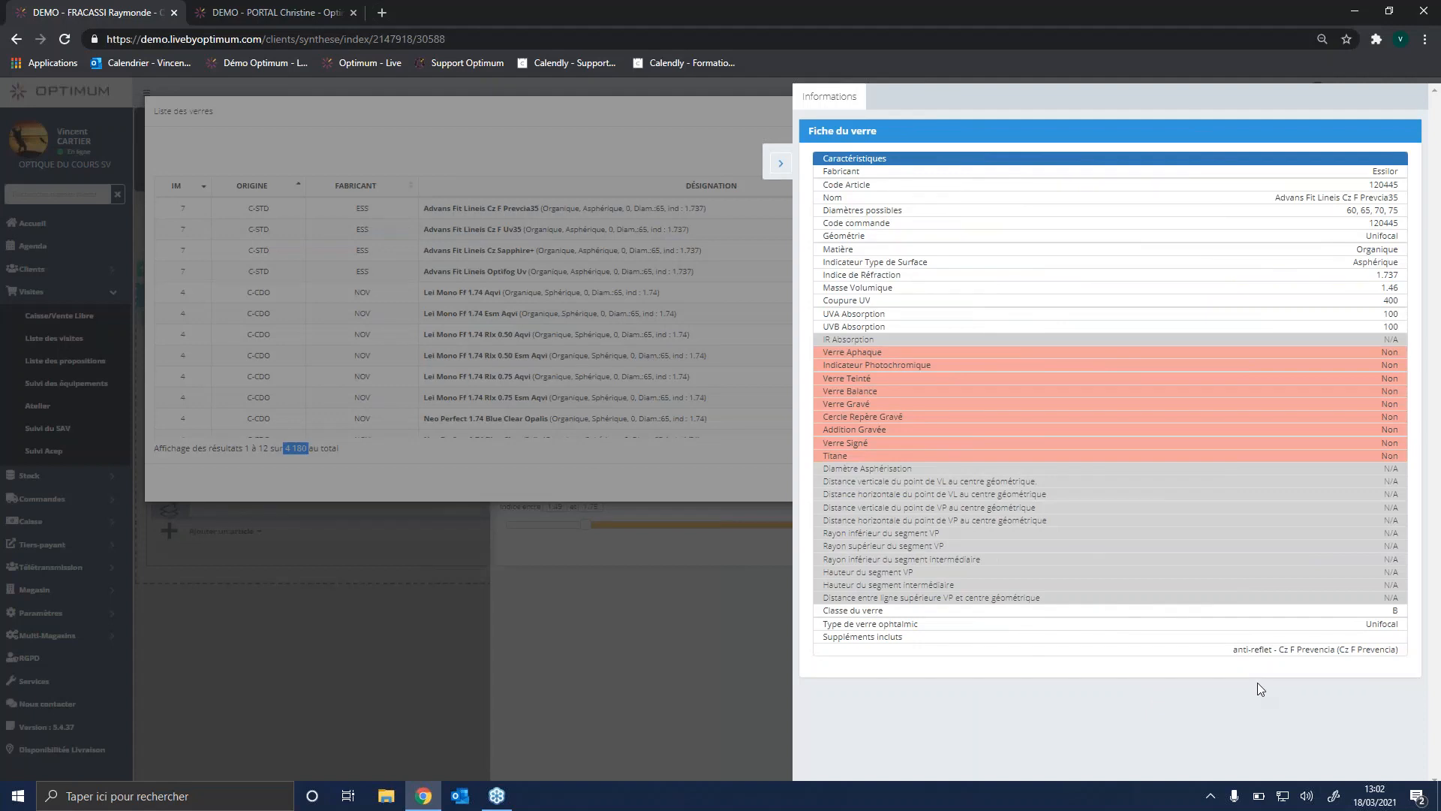
click(781, 165)
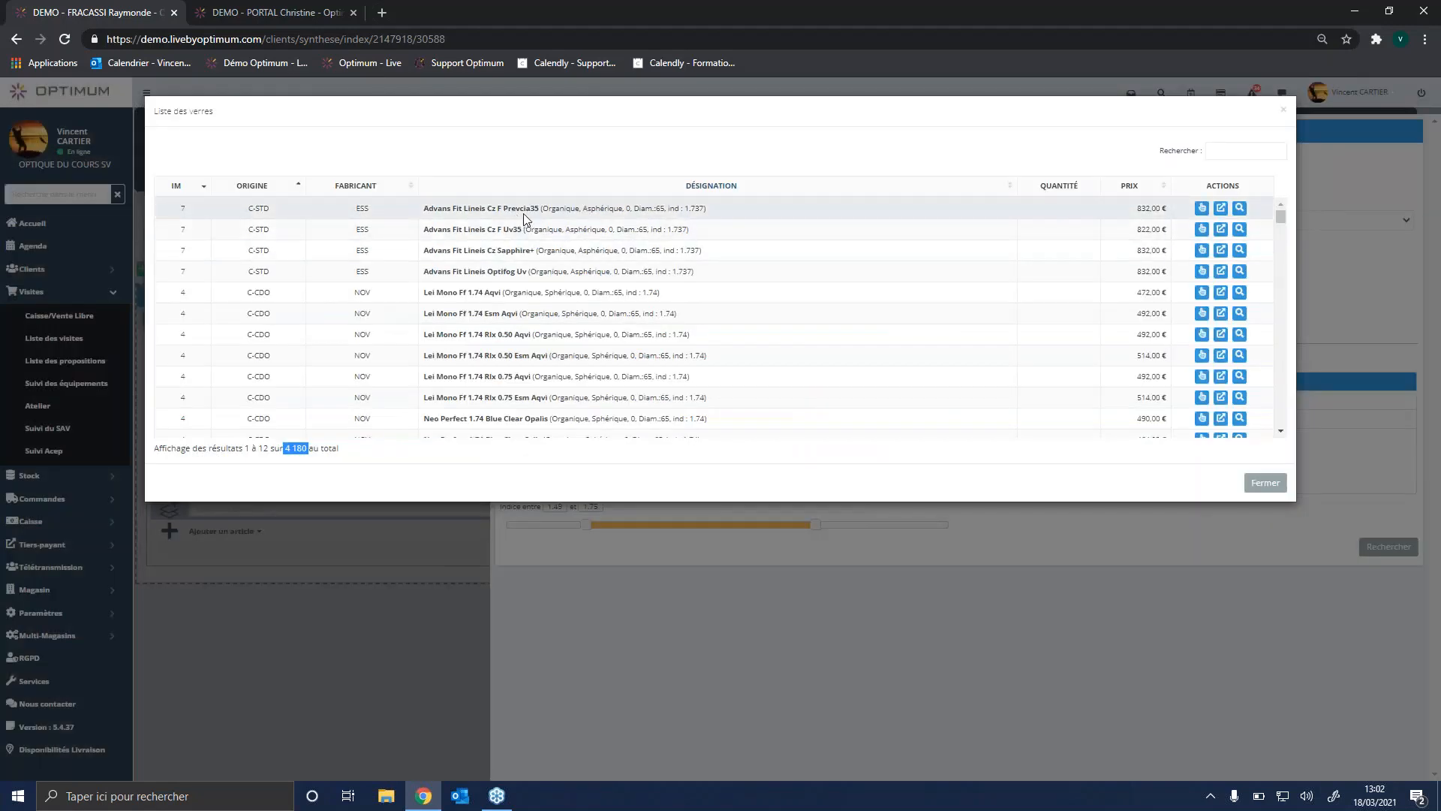
click(1201, 211)
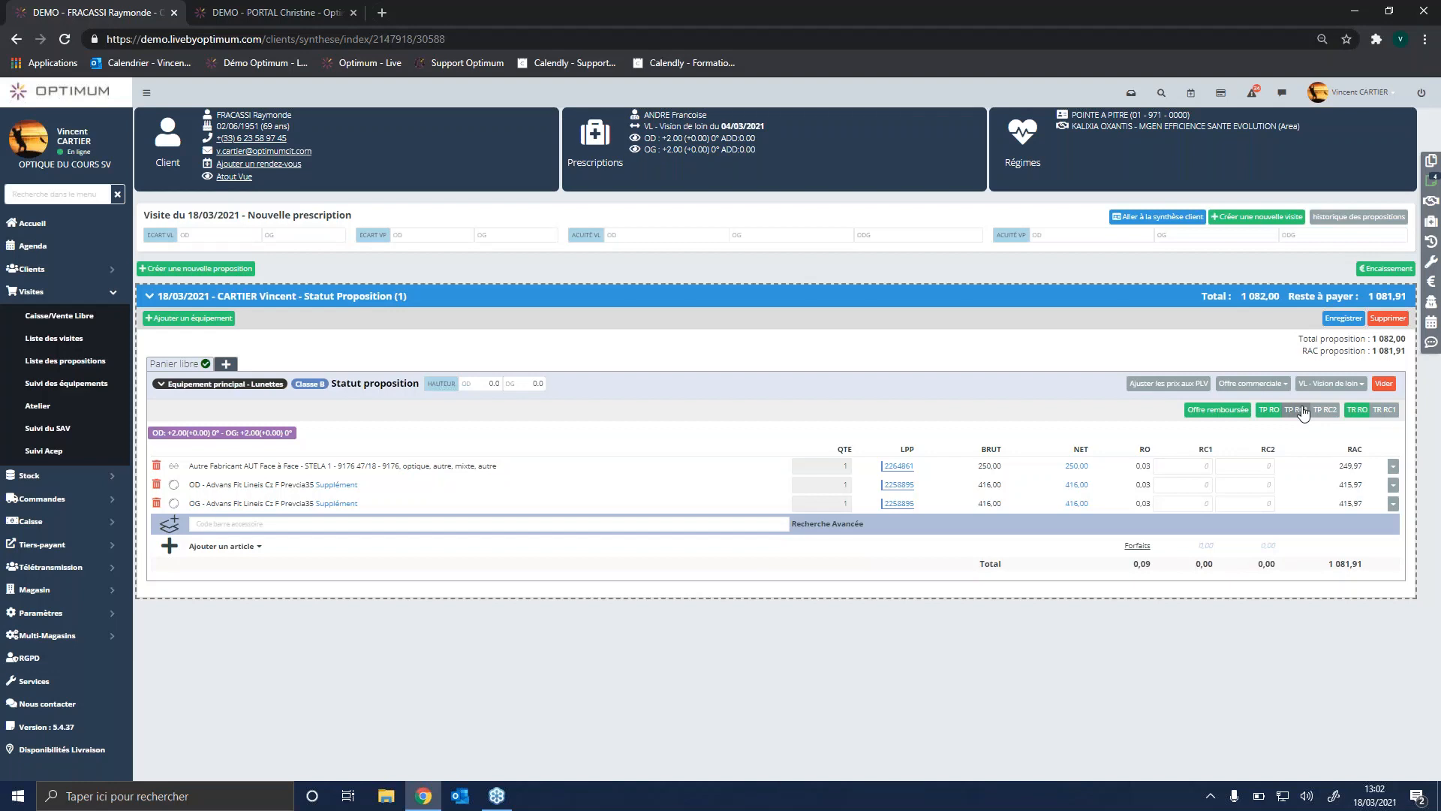
Step: Add a second Lunettes equipment for VL - Vision de loin with the commercial offer "Offre à 1euro"
click(203, 322)
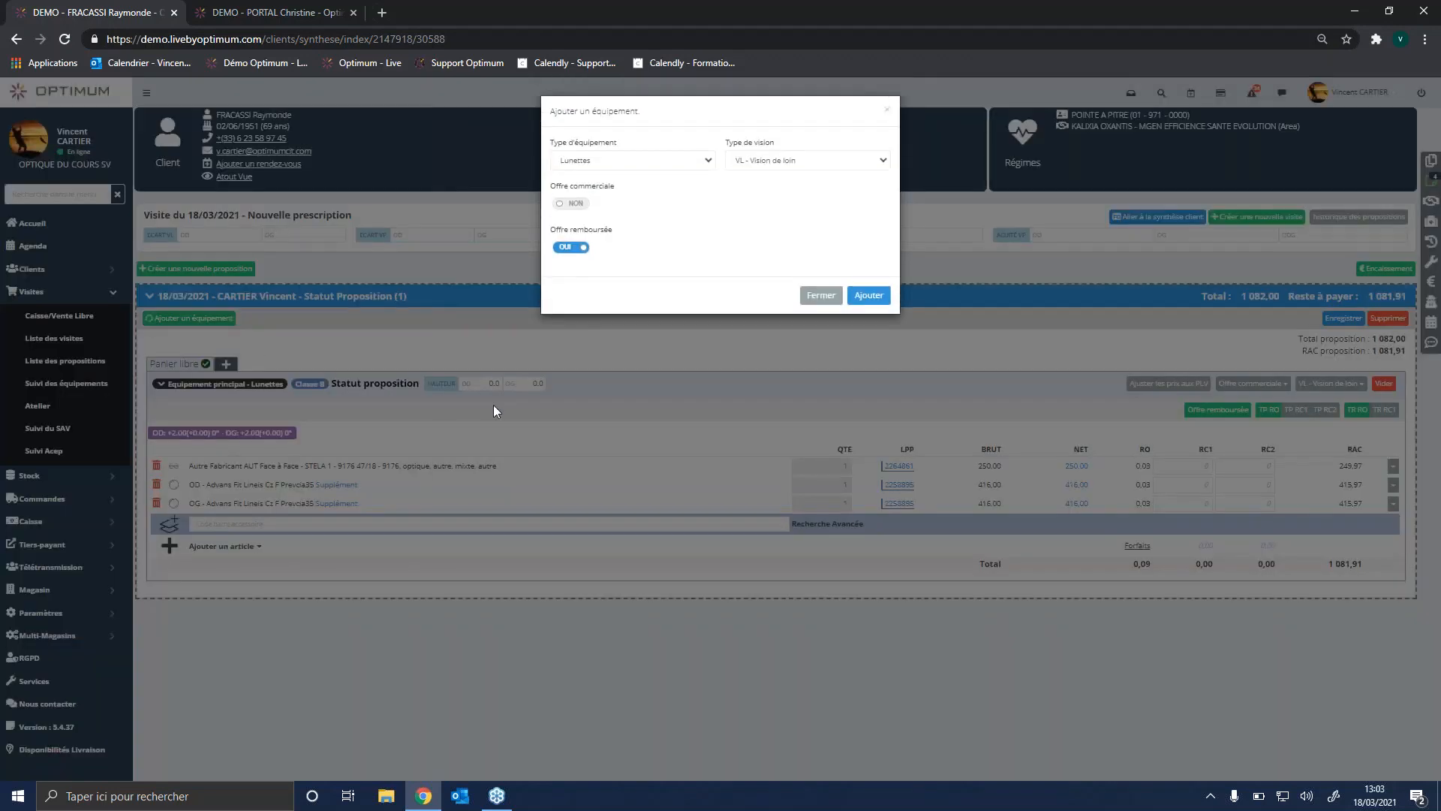
click(574, 204)
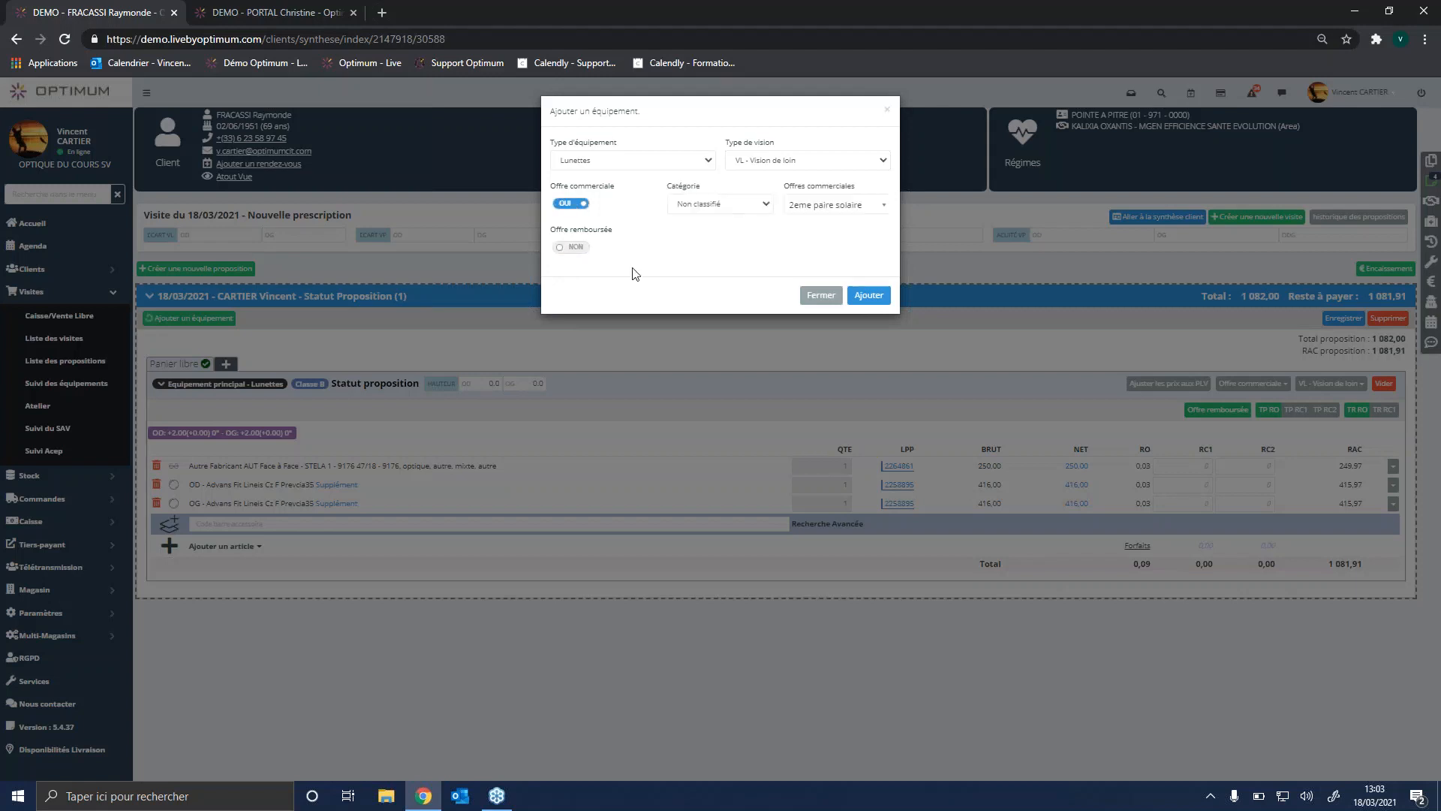
click(865, 211)
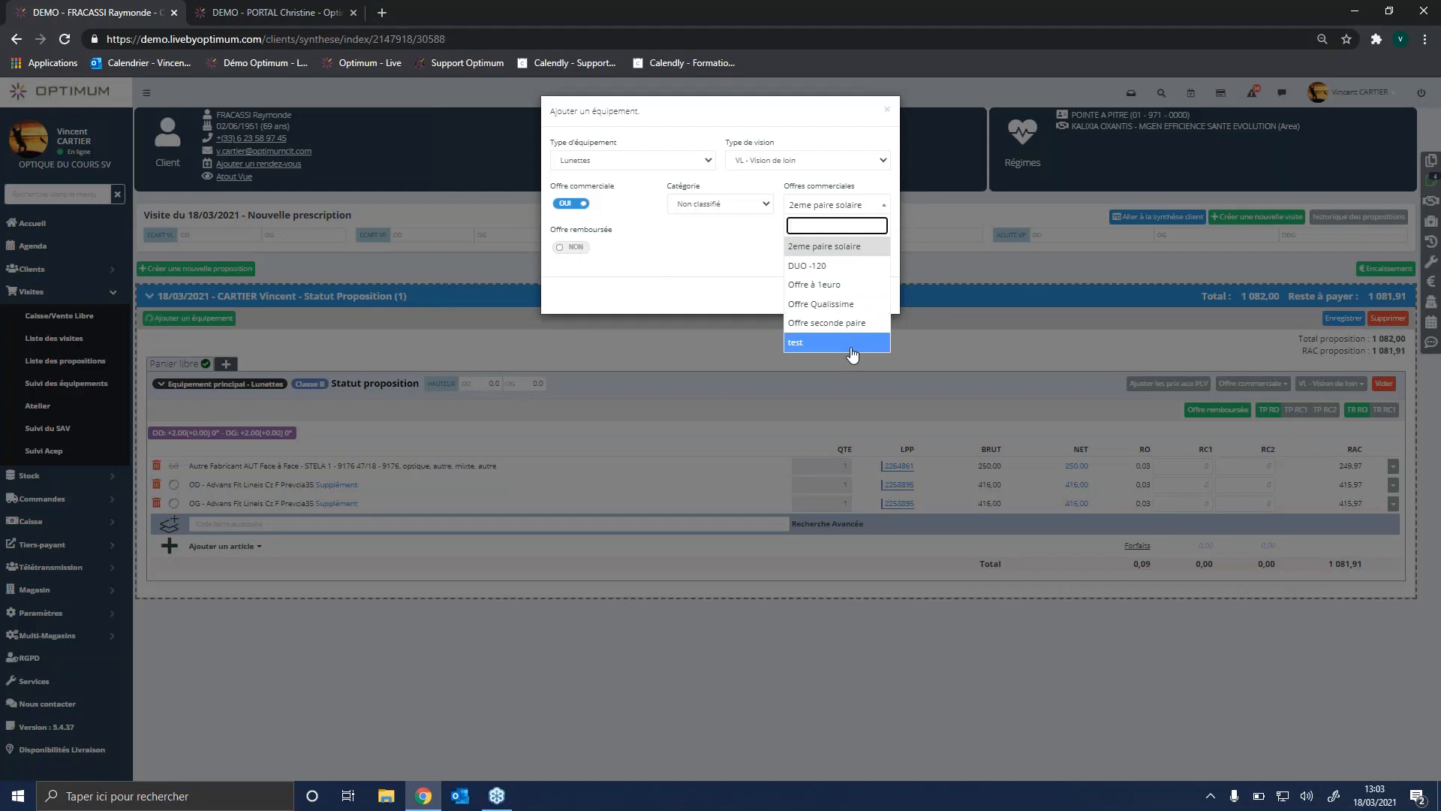
click(831, 285)
click(871, 295)
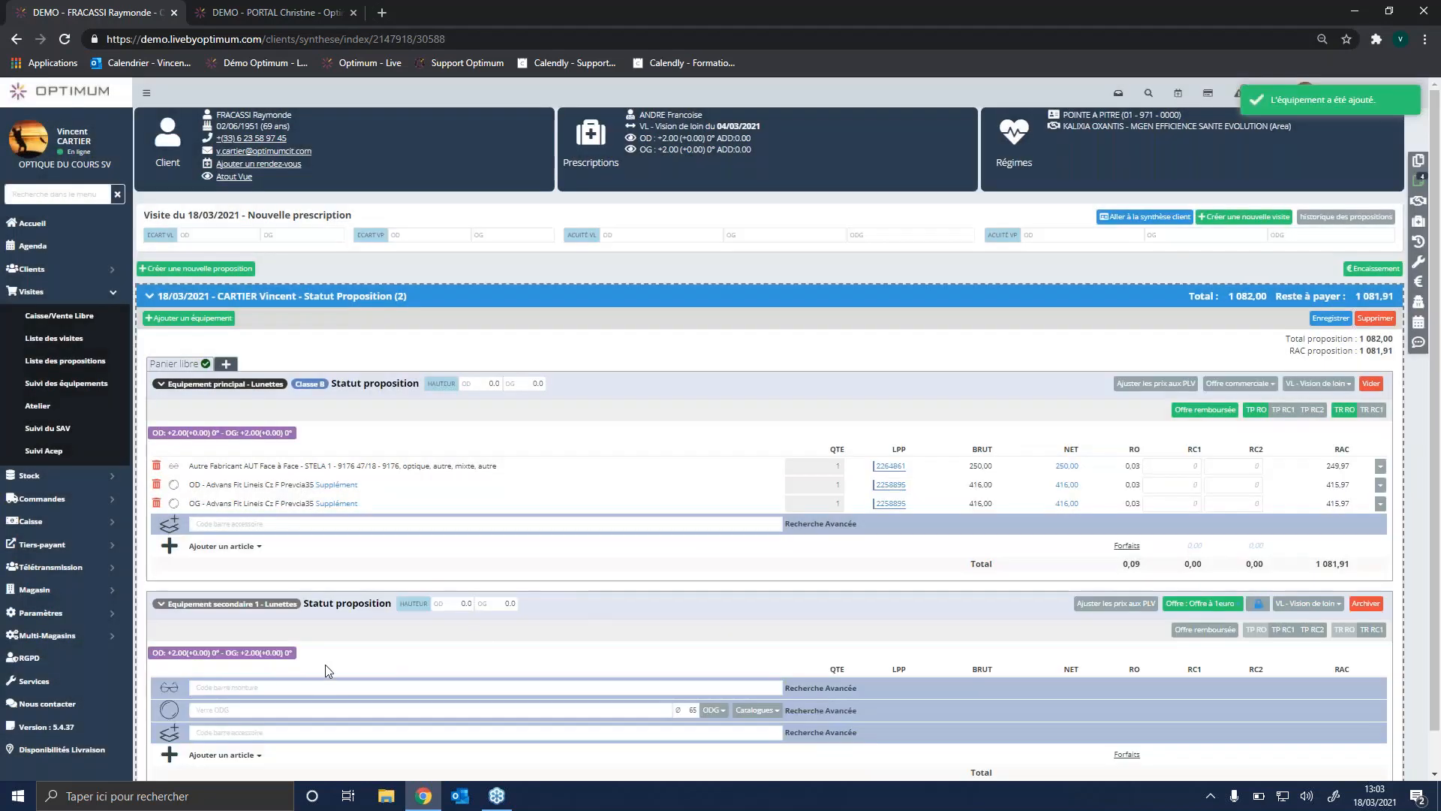
click(228, 689)
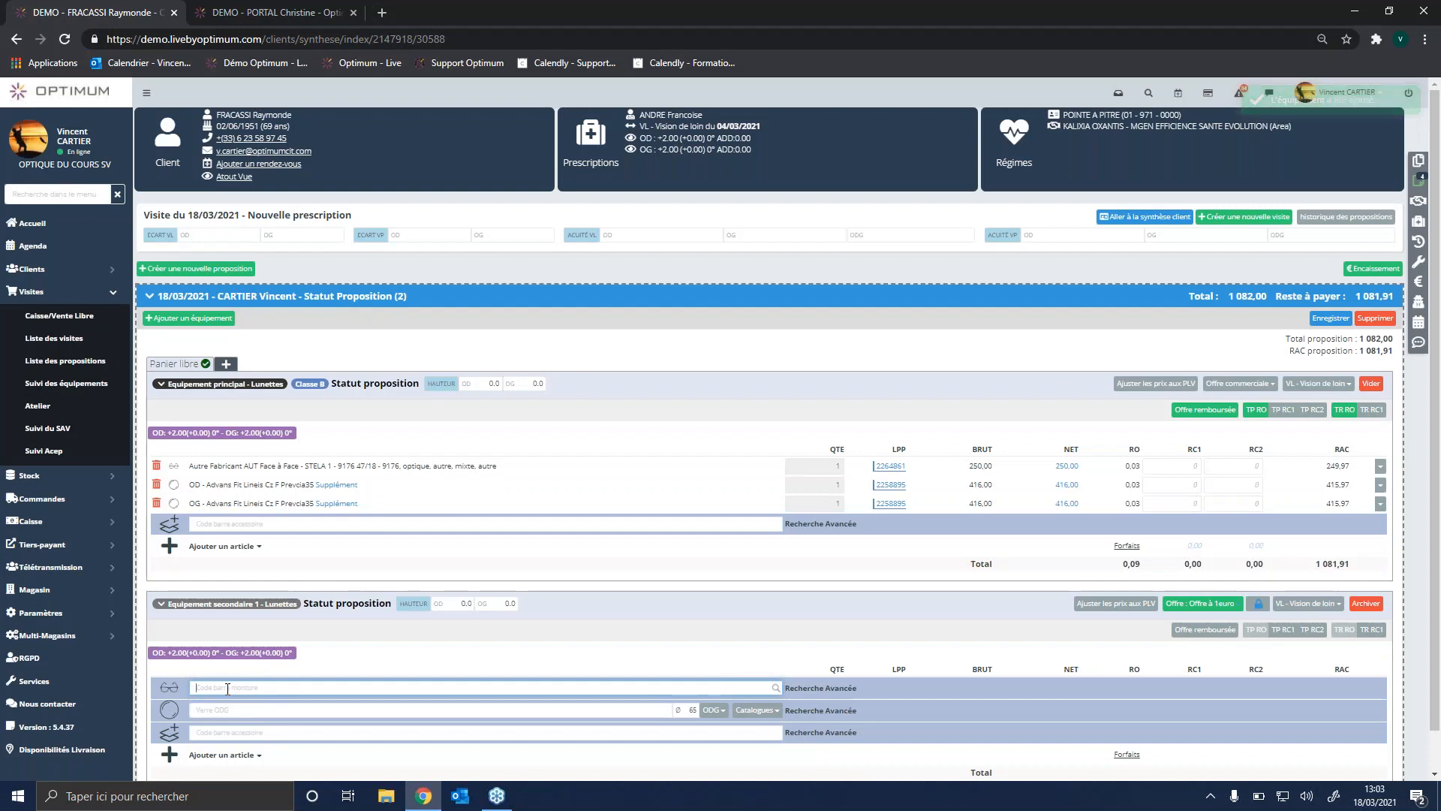
text(STOCK BLANC)
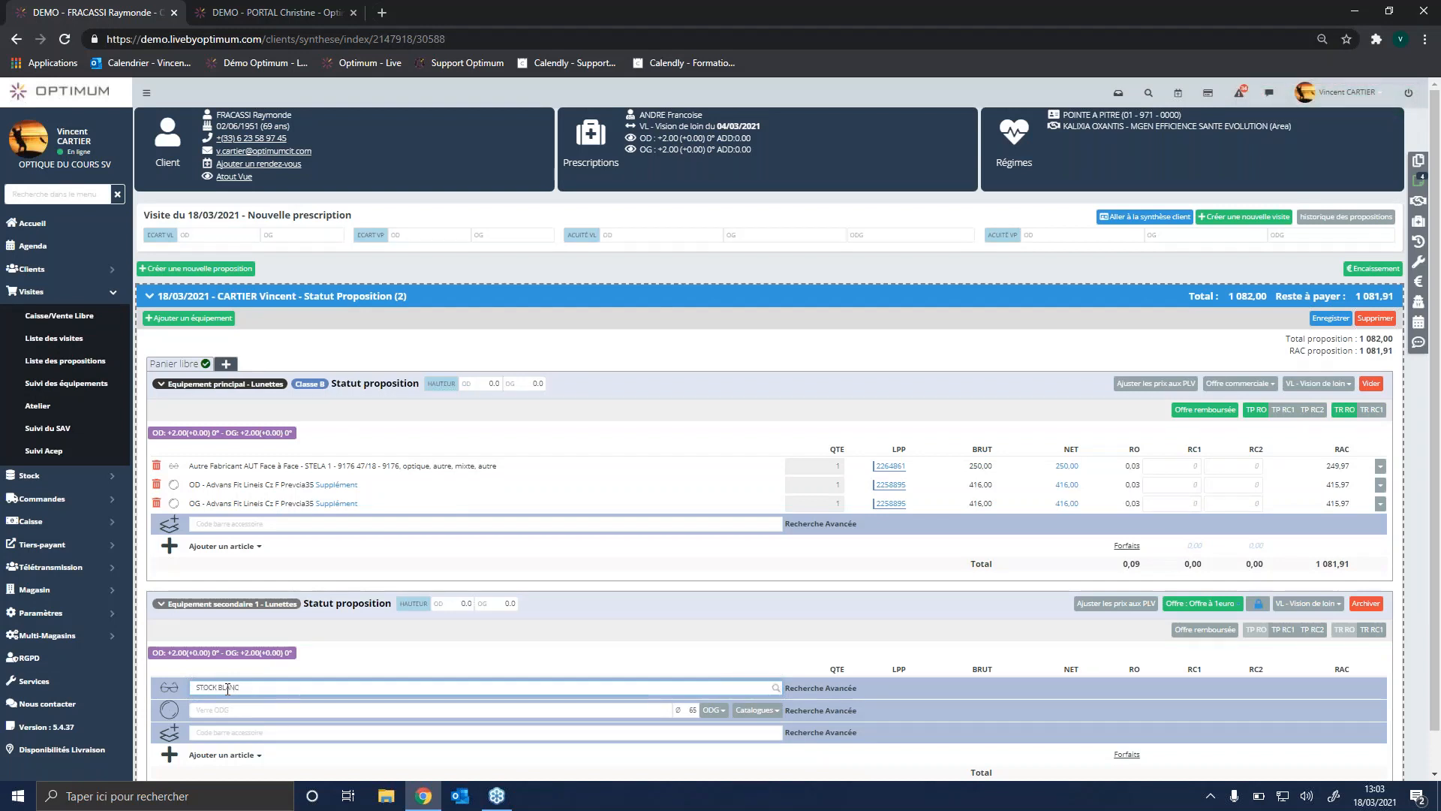
key(BackSpace)
key(BackSpace)
key(BackSpace)
key(BackSpace)
key(BackSpace)
key(BackSpace)
key(BackSpace)
key(BackSpace)
Step: Search the secondary equipment's lenses for "STOCK BLANC" and add the [C-CDO] Perfect 1.5 Blanc Stock 24h lenses
click(229, 707)
text(S)
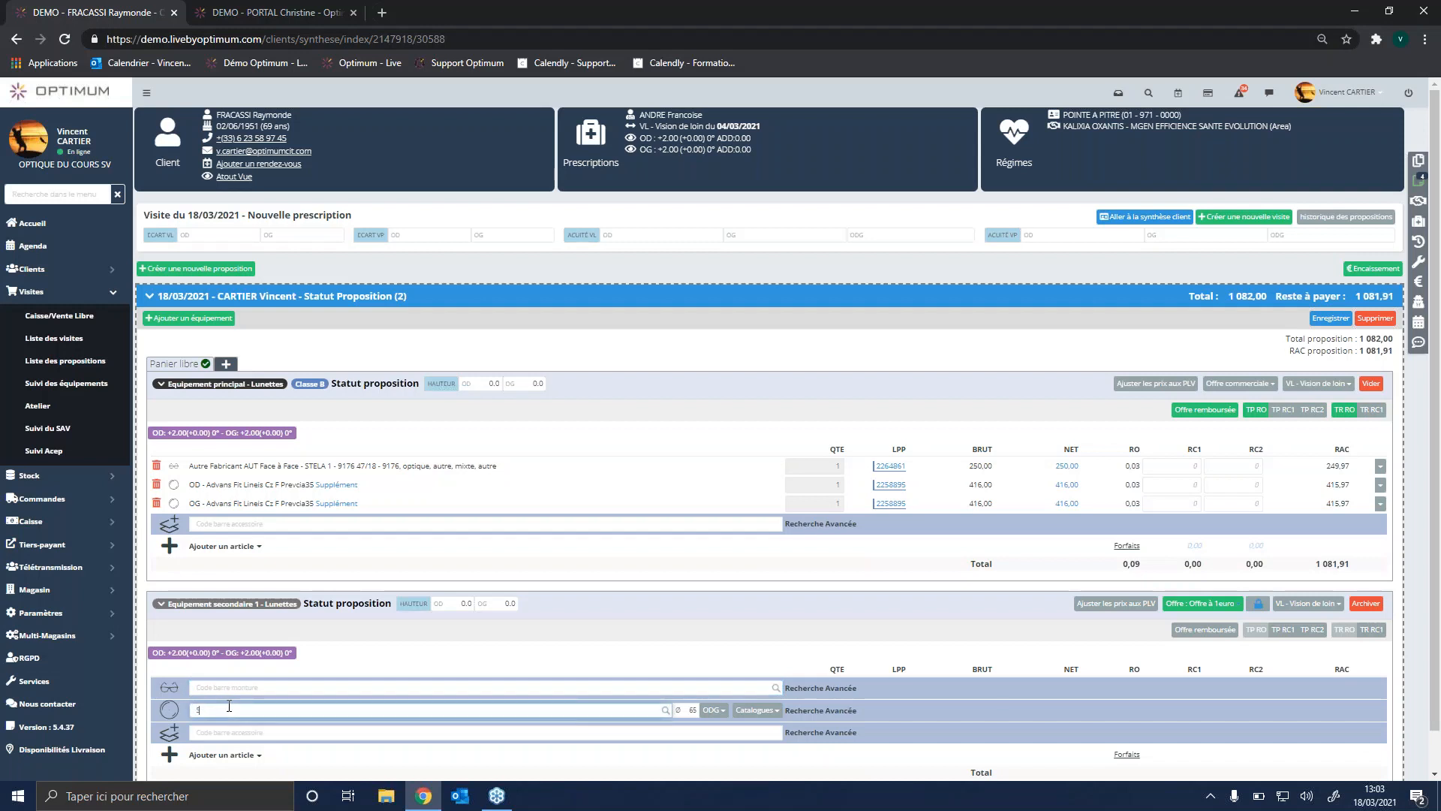
text(TOCK BLANC)
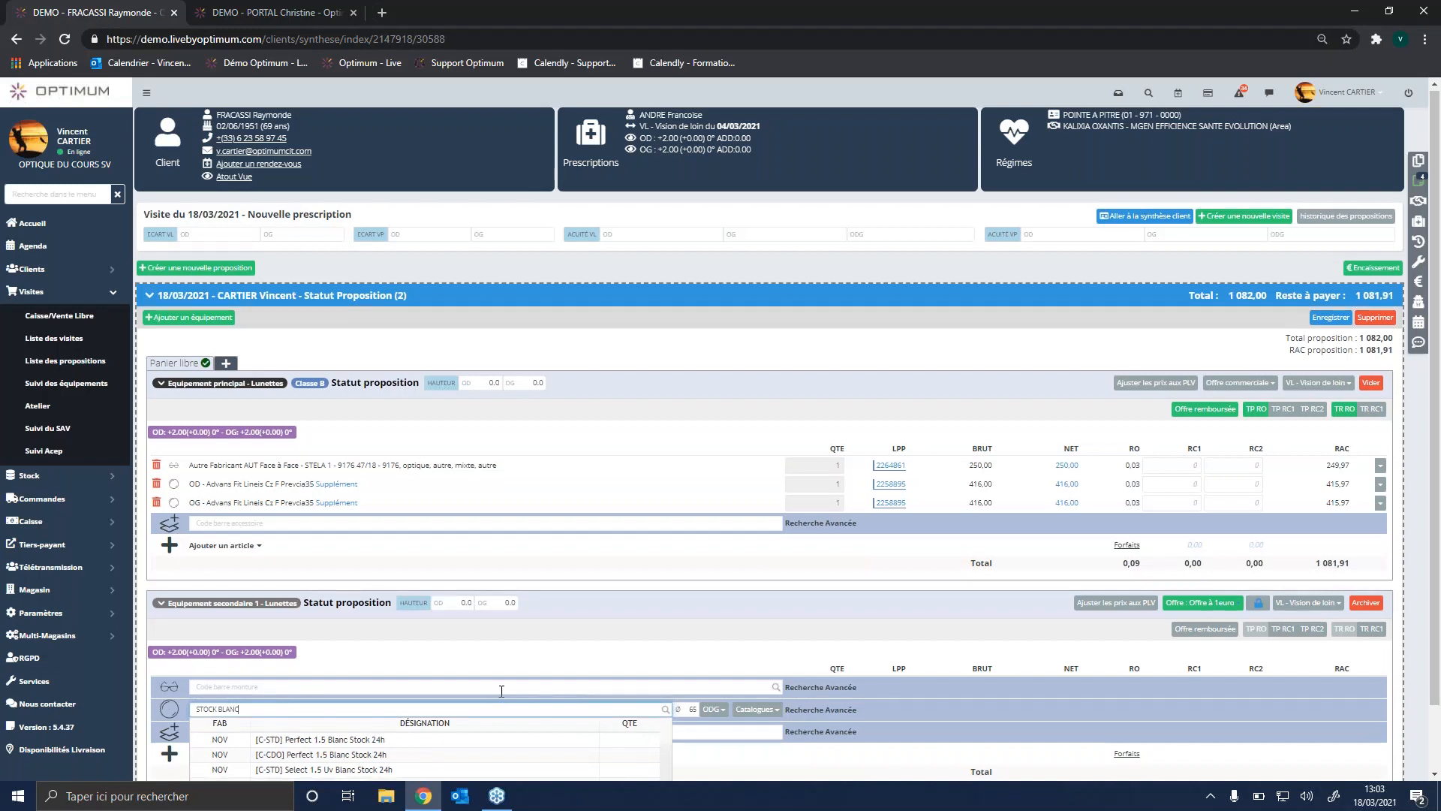
scroll(492, 703, down, 1)
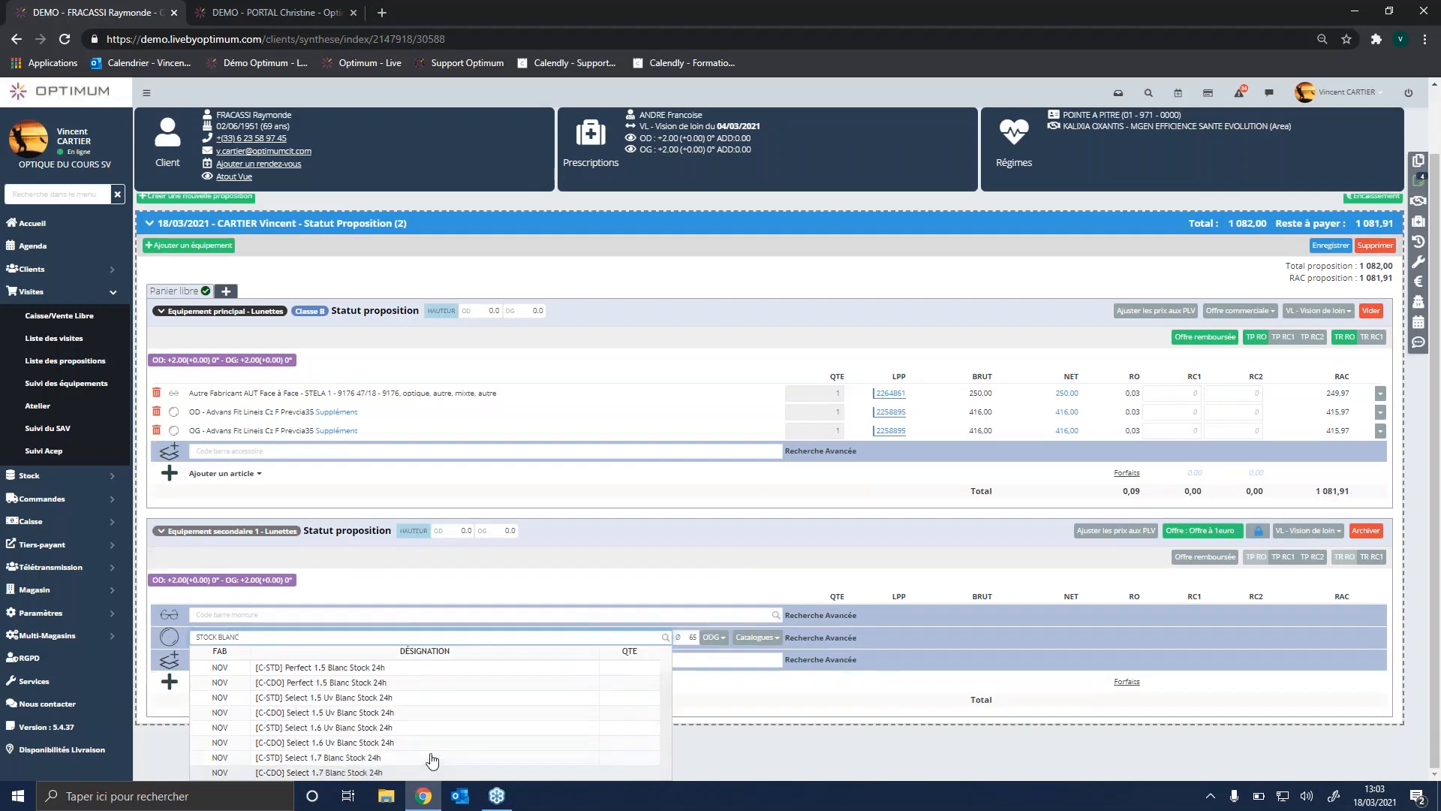
click(358, 684)
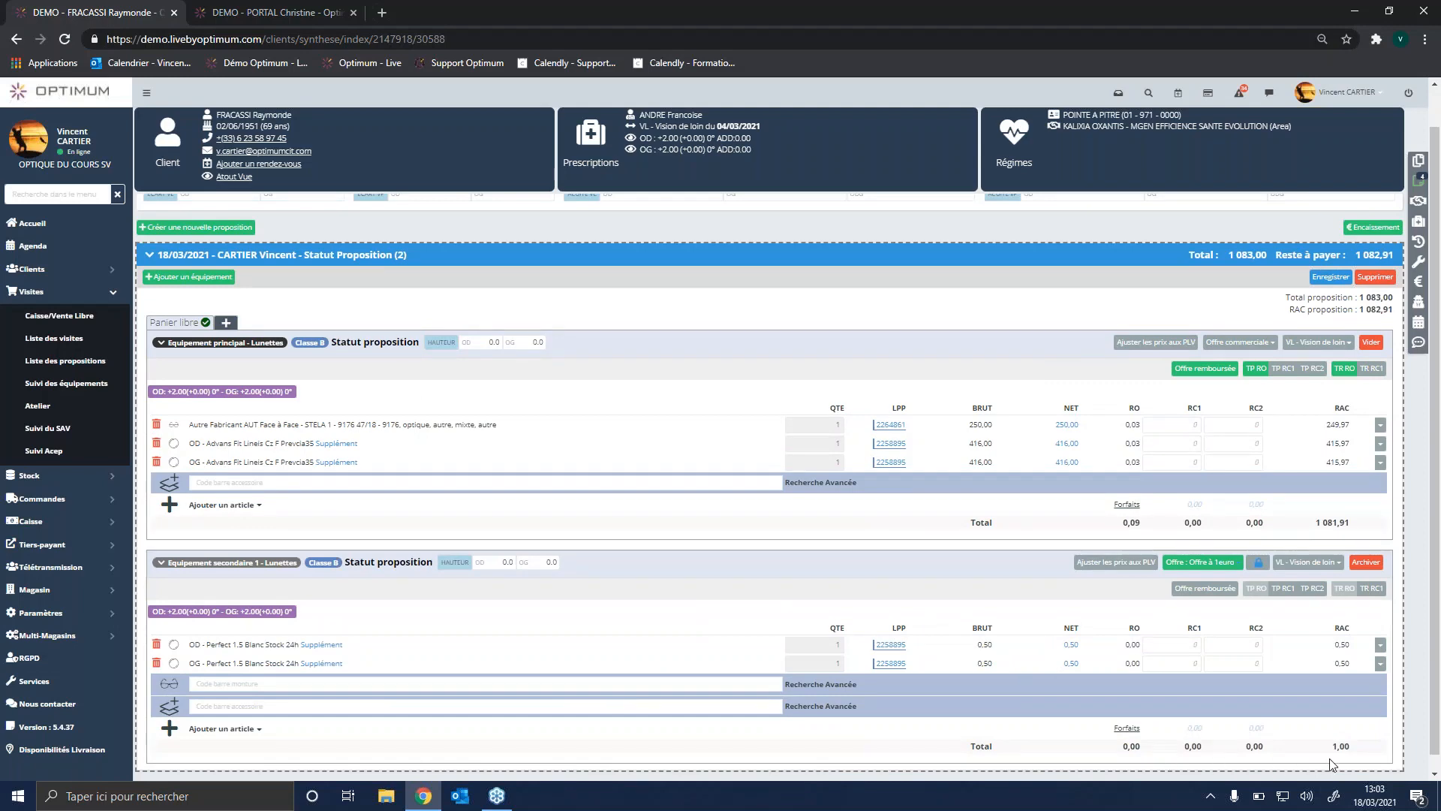
Step: Search frames for "OWI" and add the Owlet OWIS074 frame to the secondary equipment
click(216, 683)
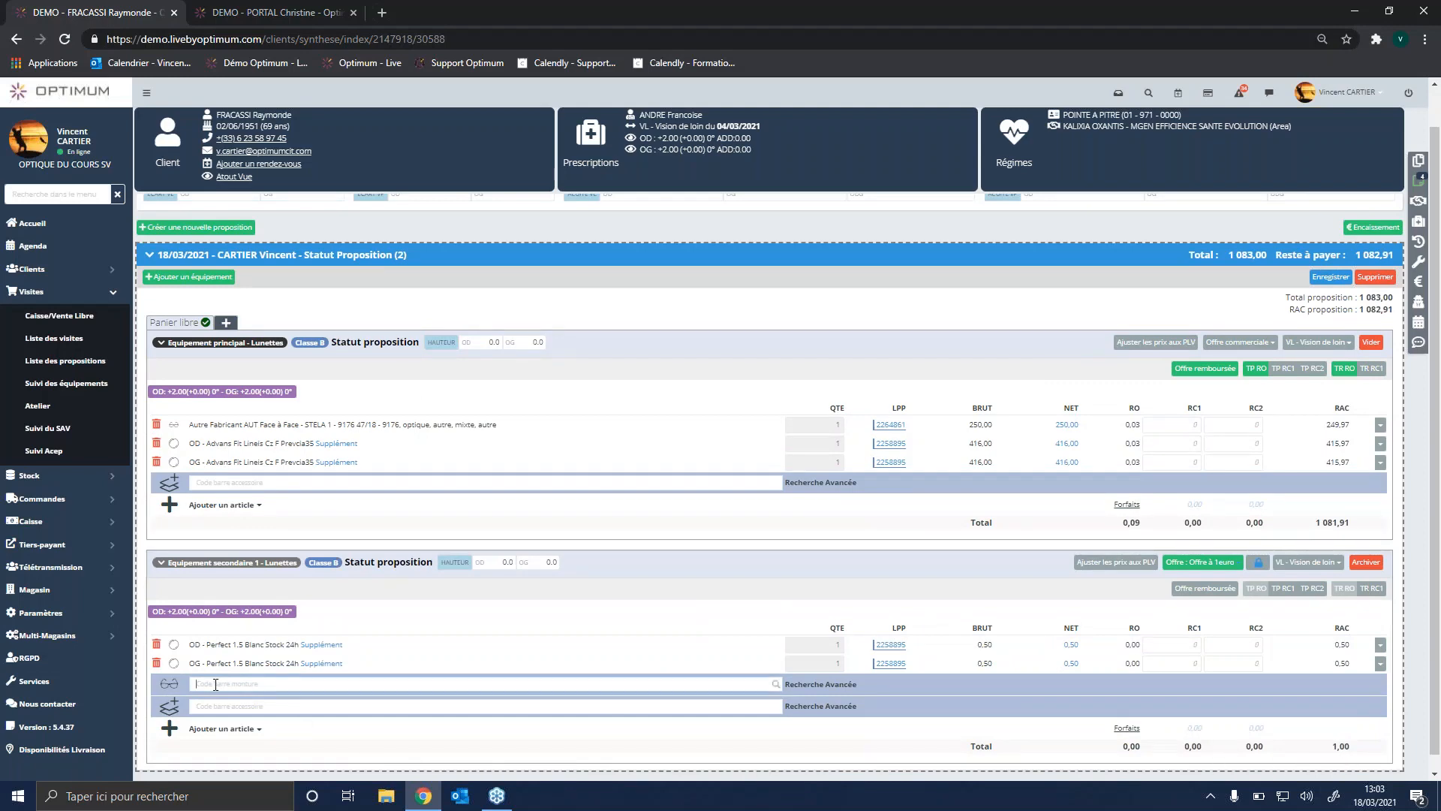
text(OWI)
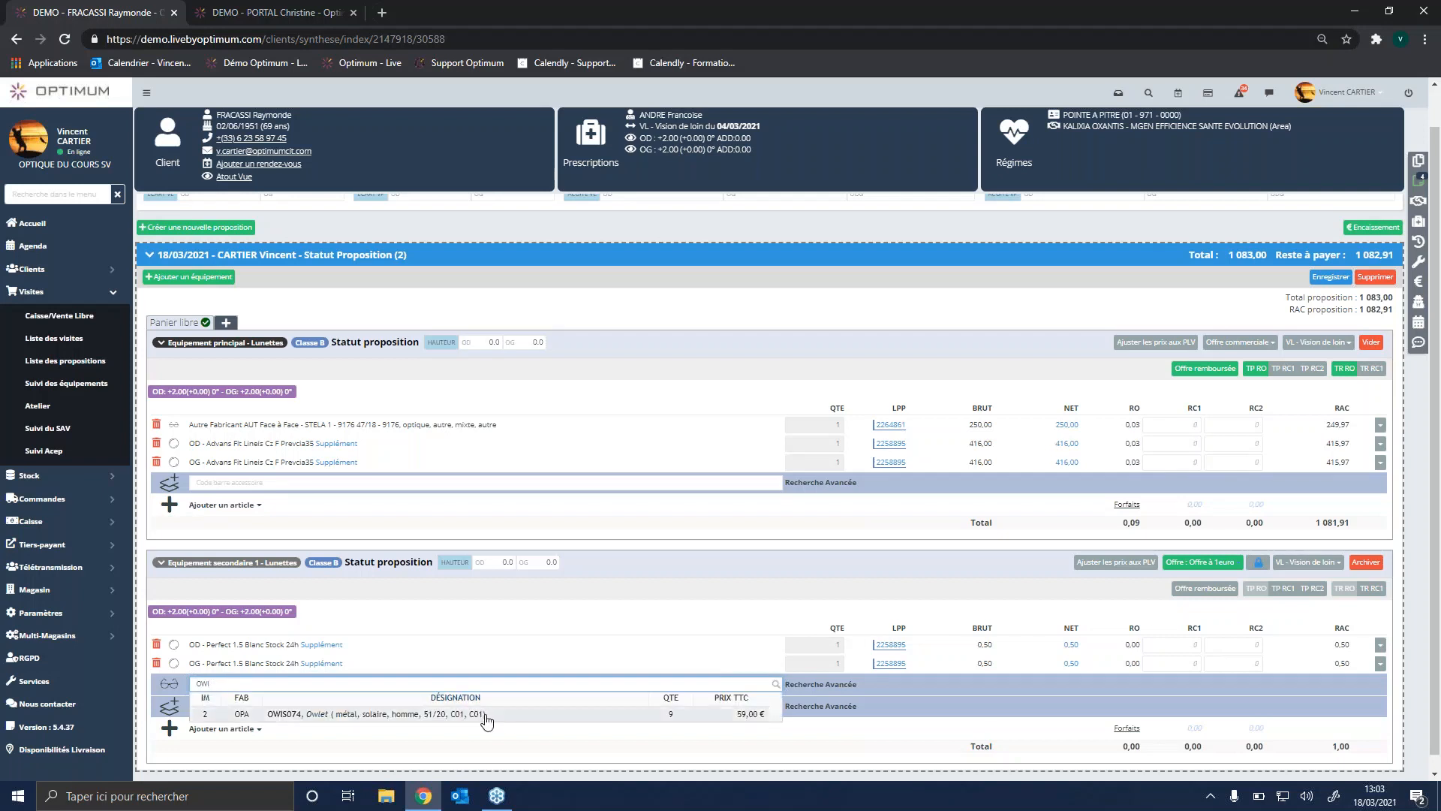
click(636, 719)
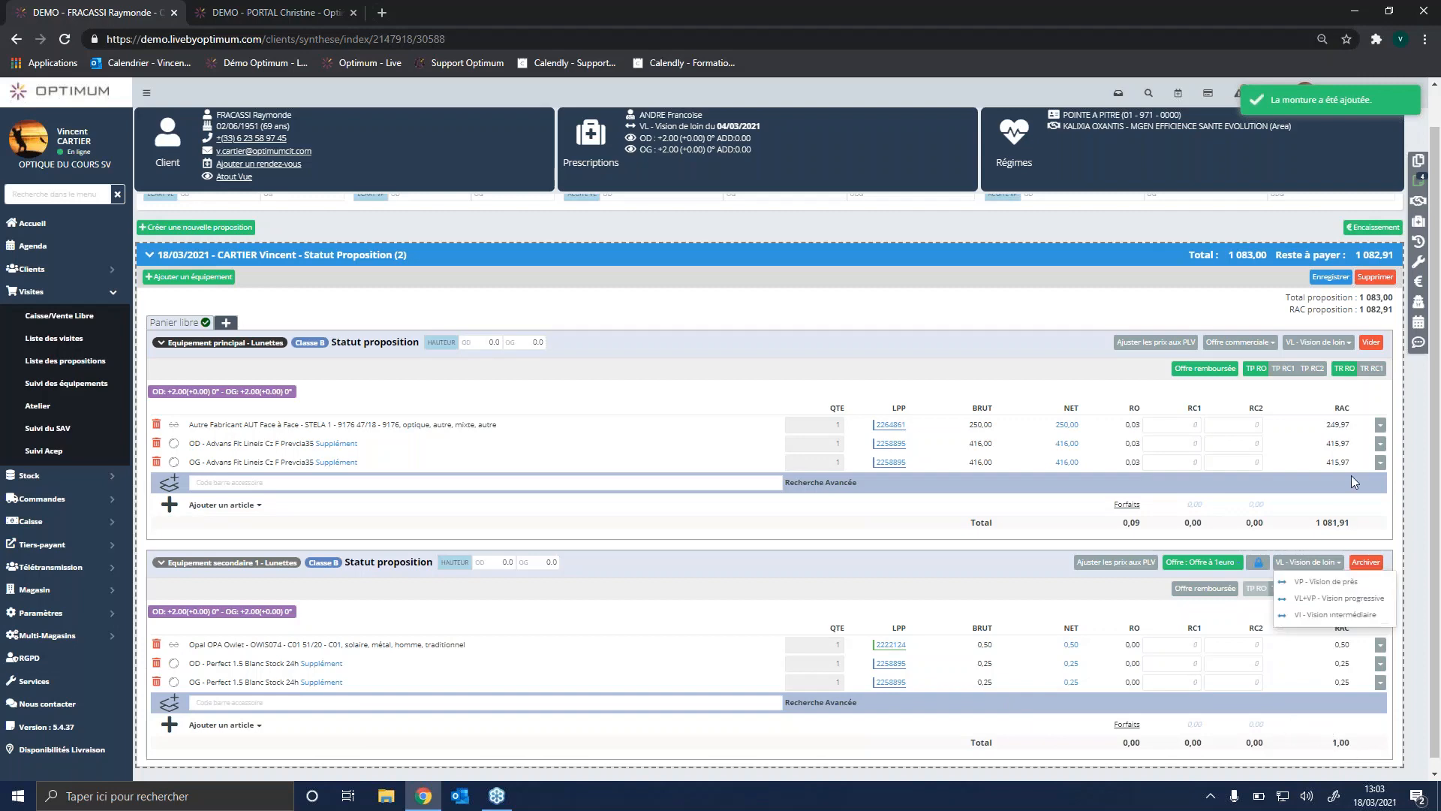
Step: Save the proposal with the main equipment's warranty extension status set to Refusée
click(1330, 280)
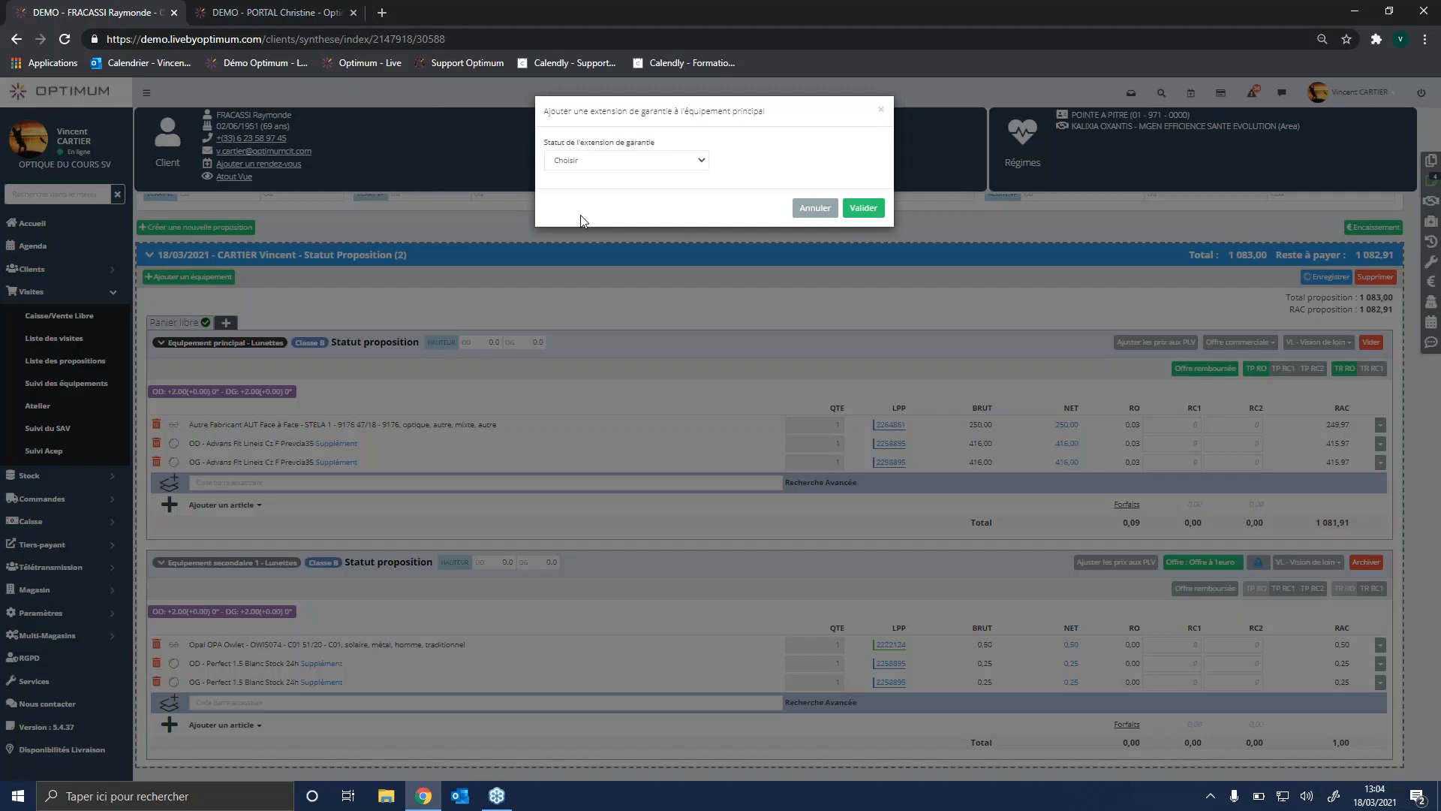
click(687, 159)
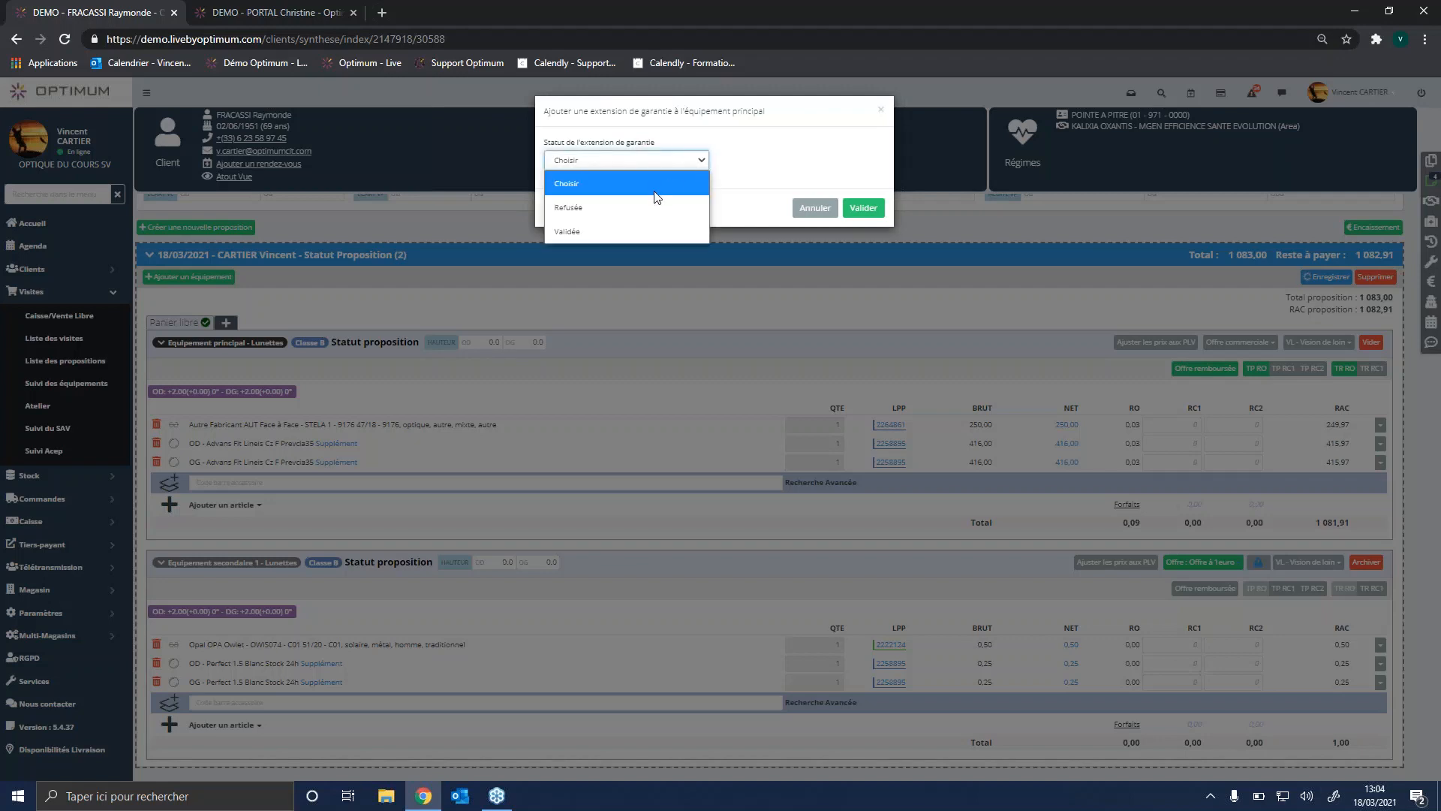
click(642, 204)
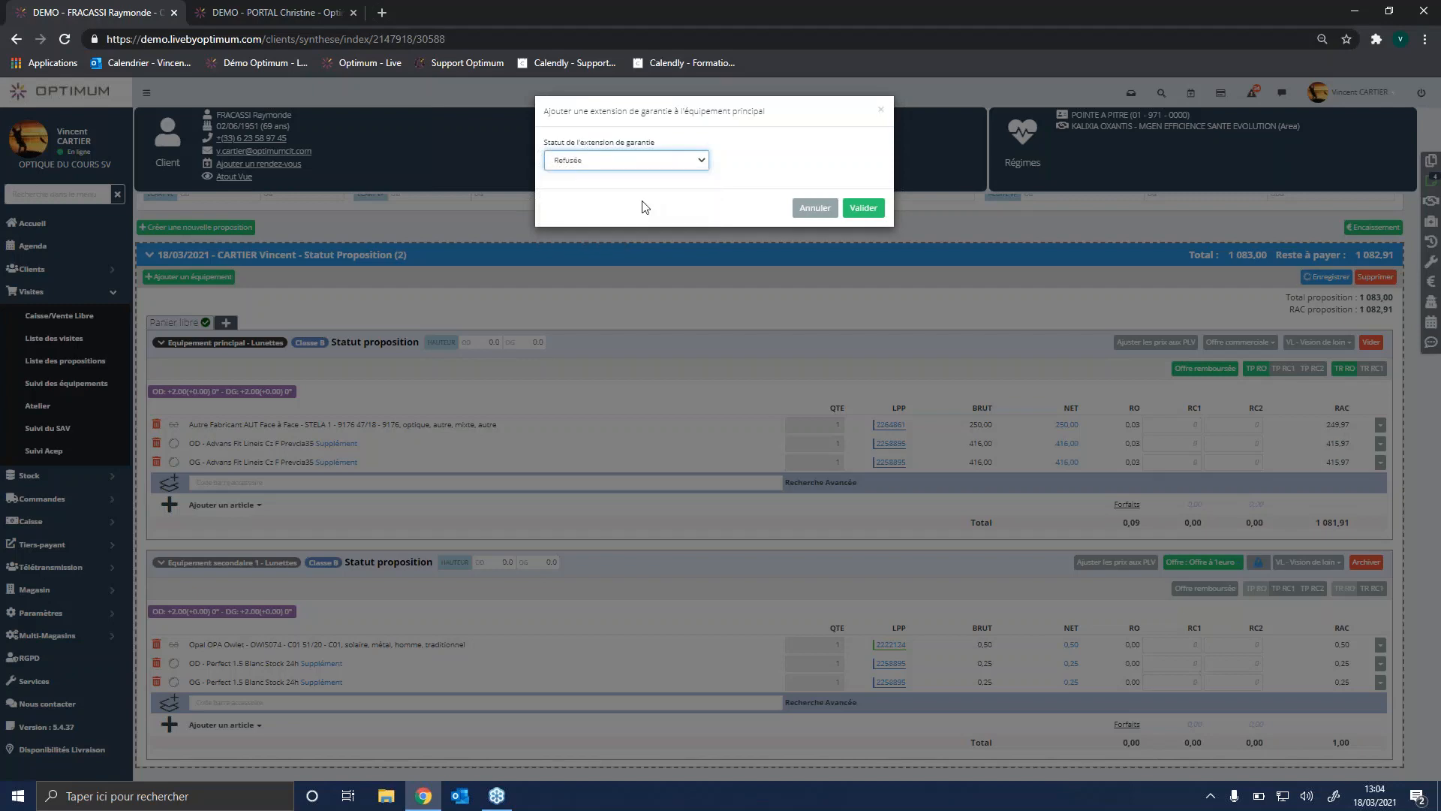
click(863, 208)
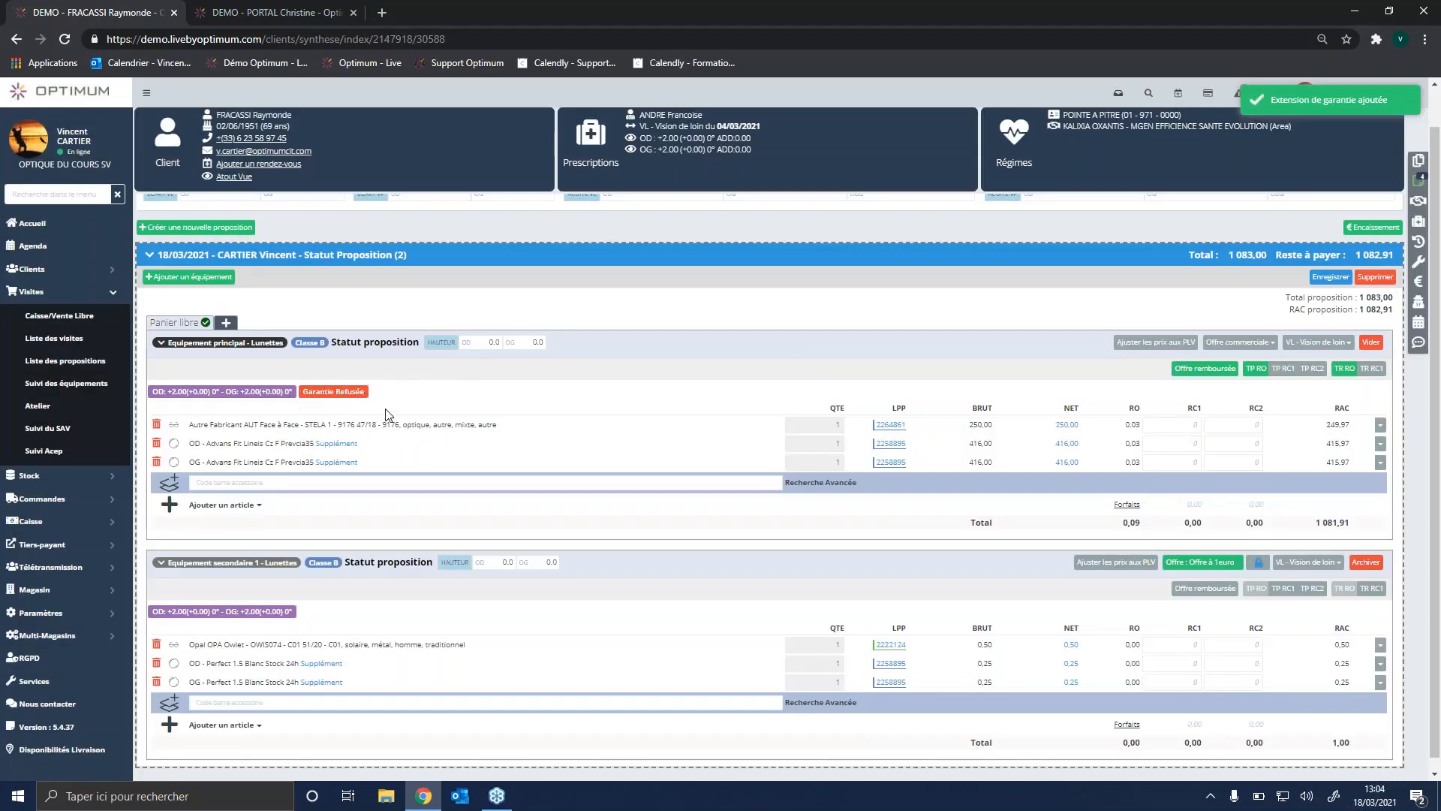
click(1317, 279)
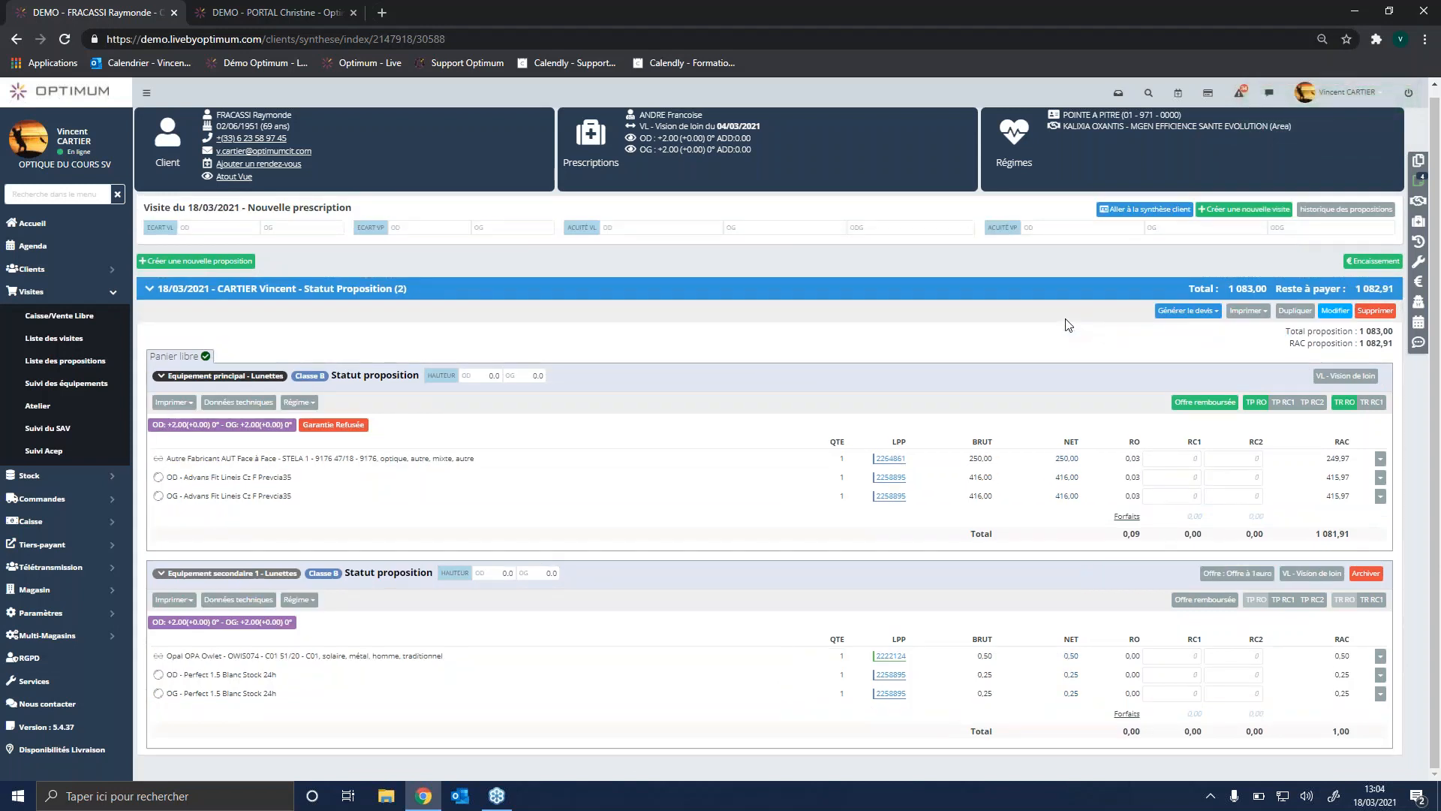
Step: Open the printable Synthèse proposition document, review it and close it
click(1261, 312)
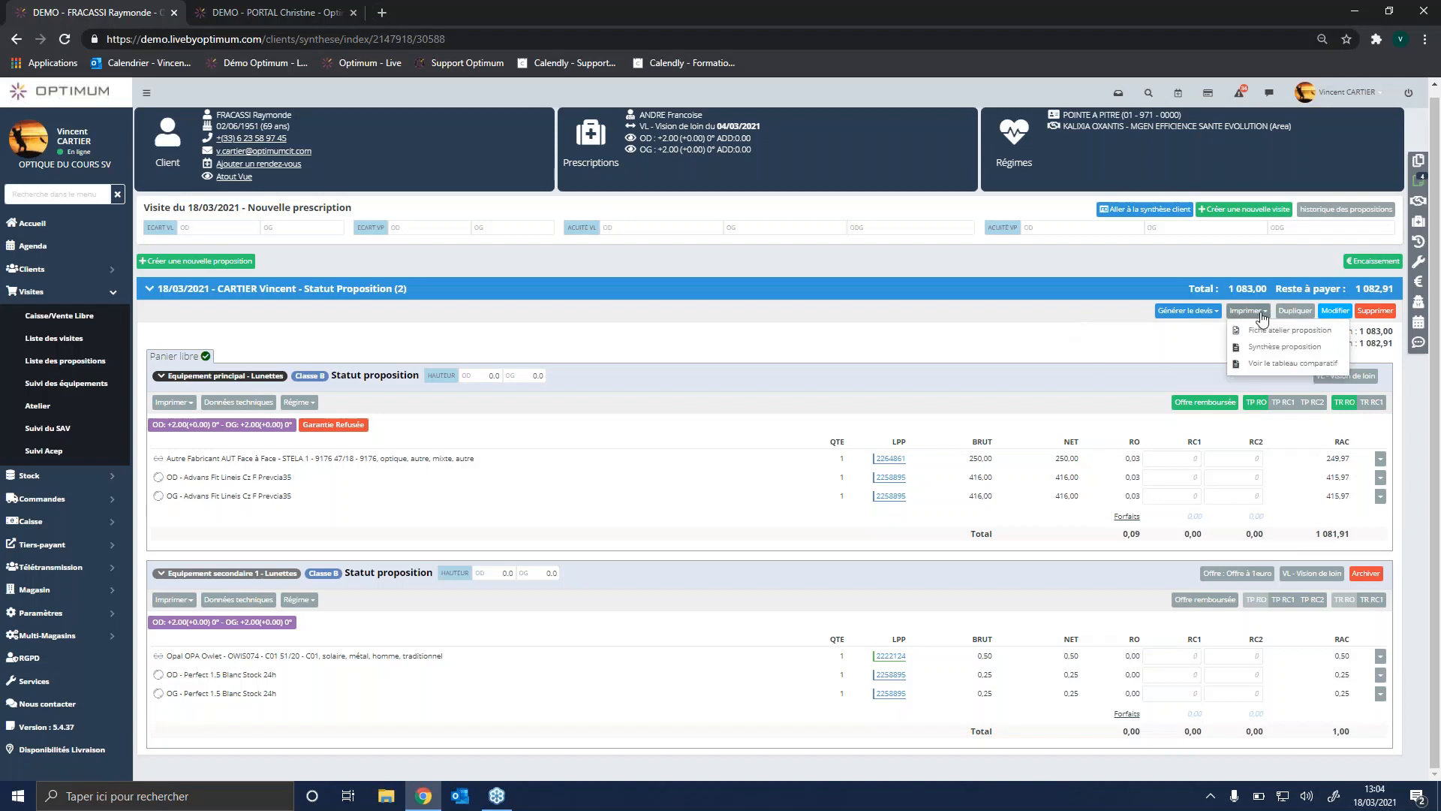
click(1271, 352)
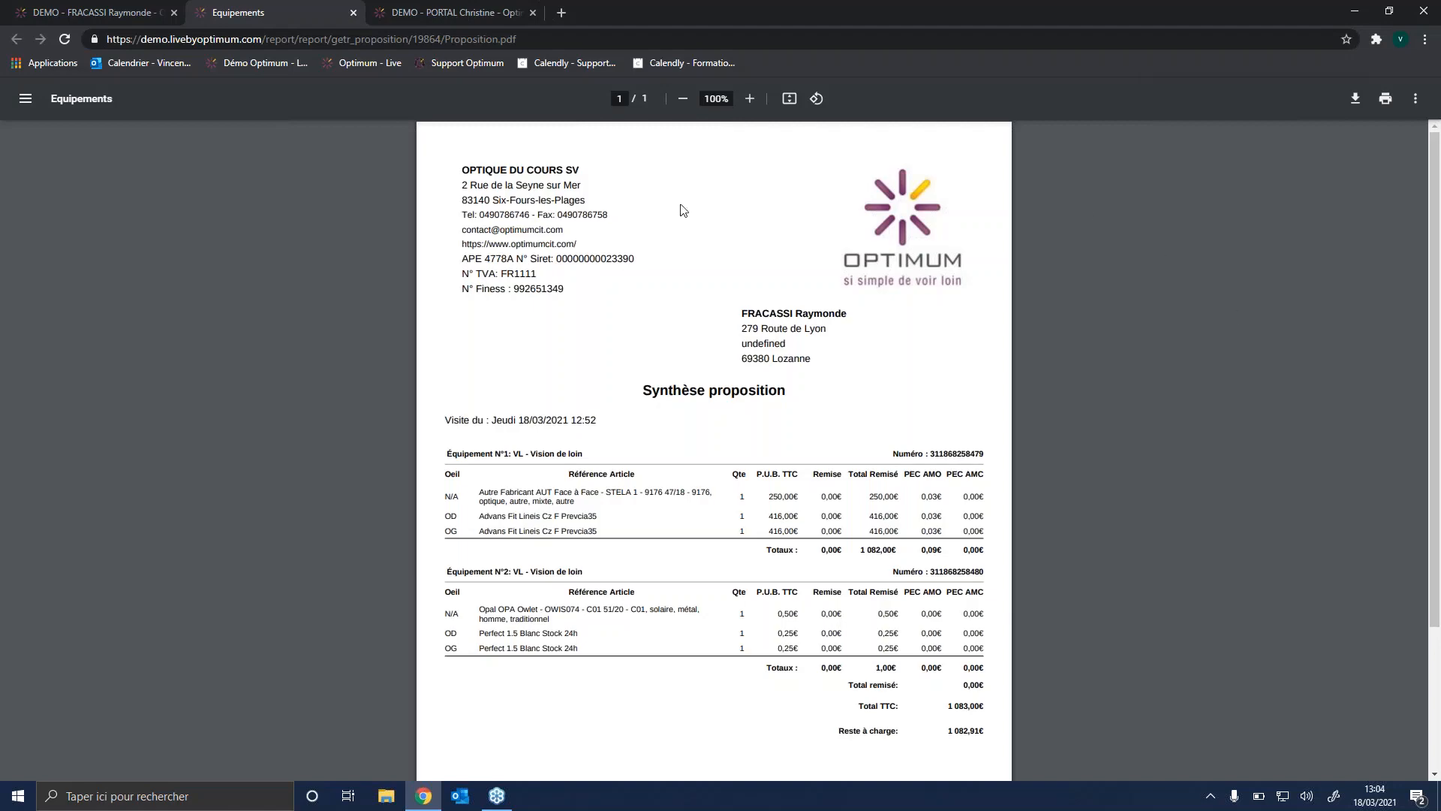
click(348, 15)
Step: Generate the devis for the proposal and review its Offre 100 % santé and Autre Offre sections in the preview
click(1187, 310)
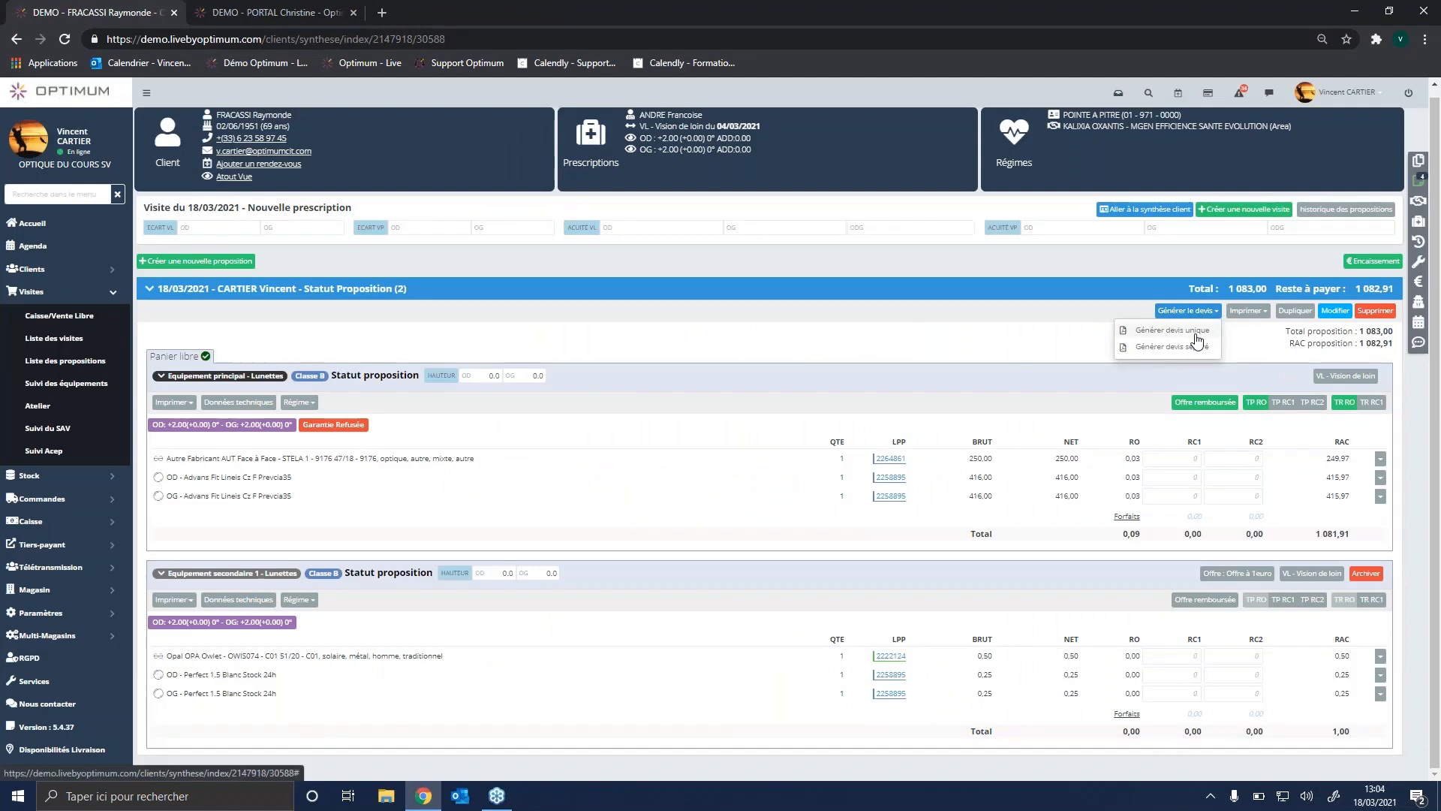
click(1197, 346)
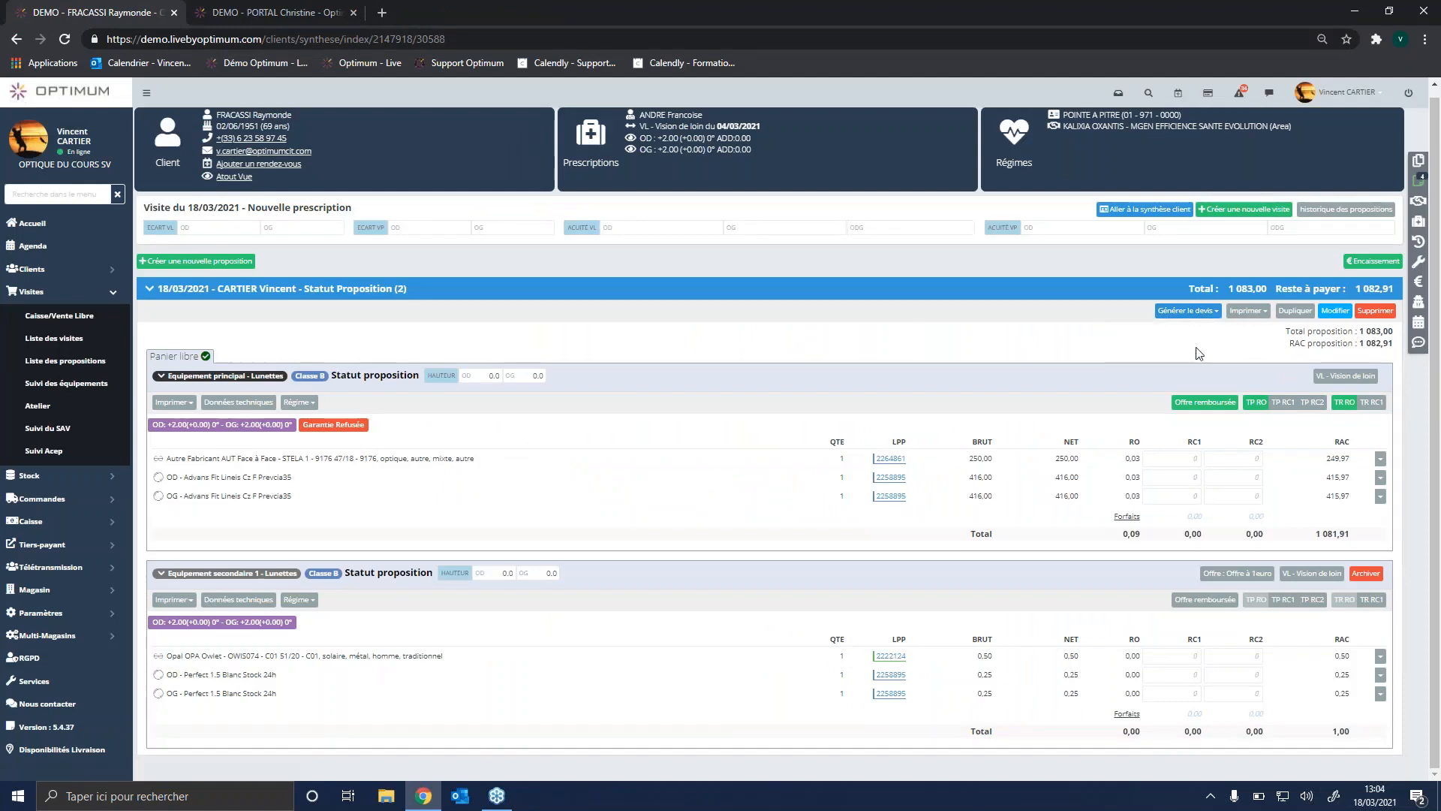
click(1204, 312)
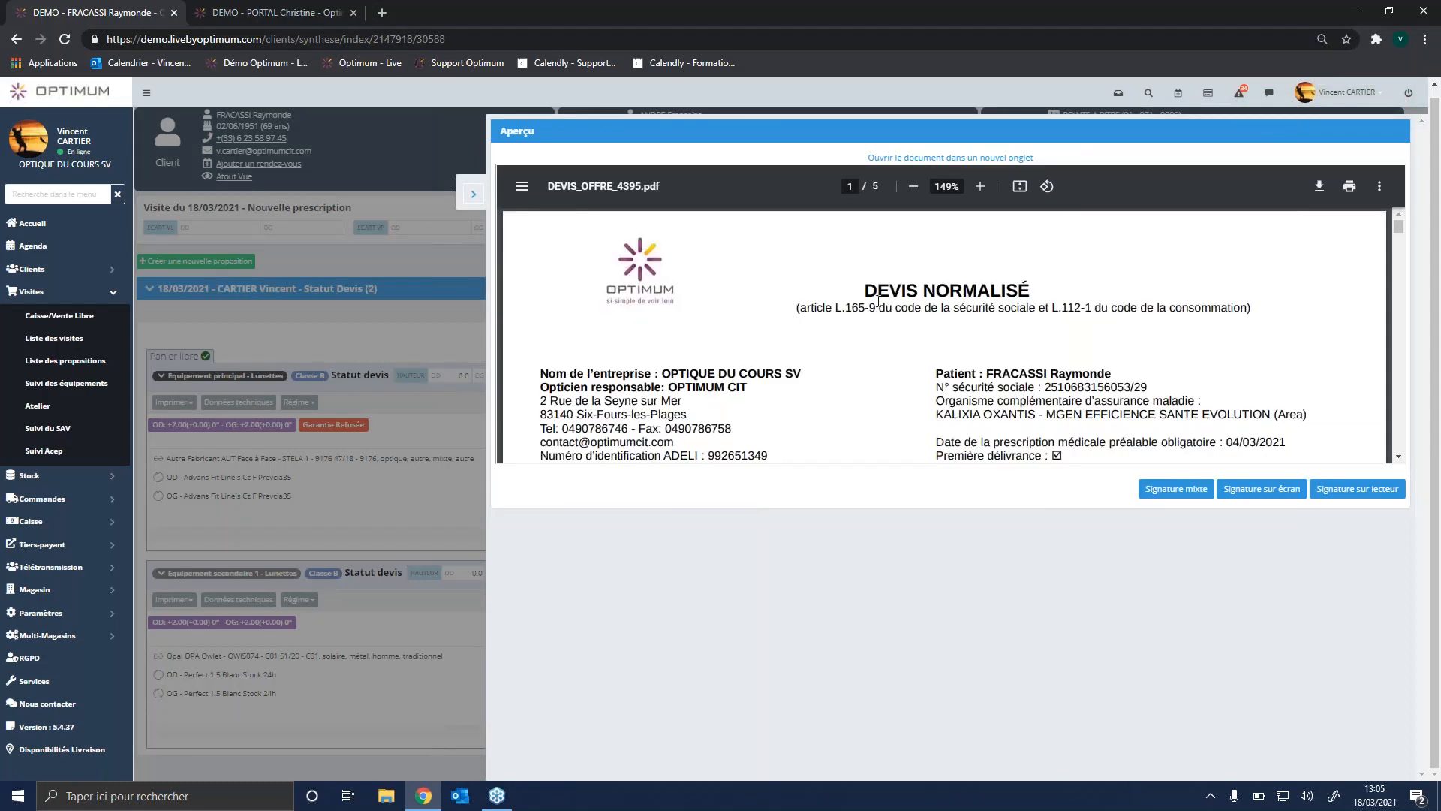
scroll(878, 301, down, 5)
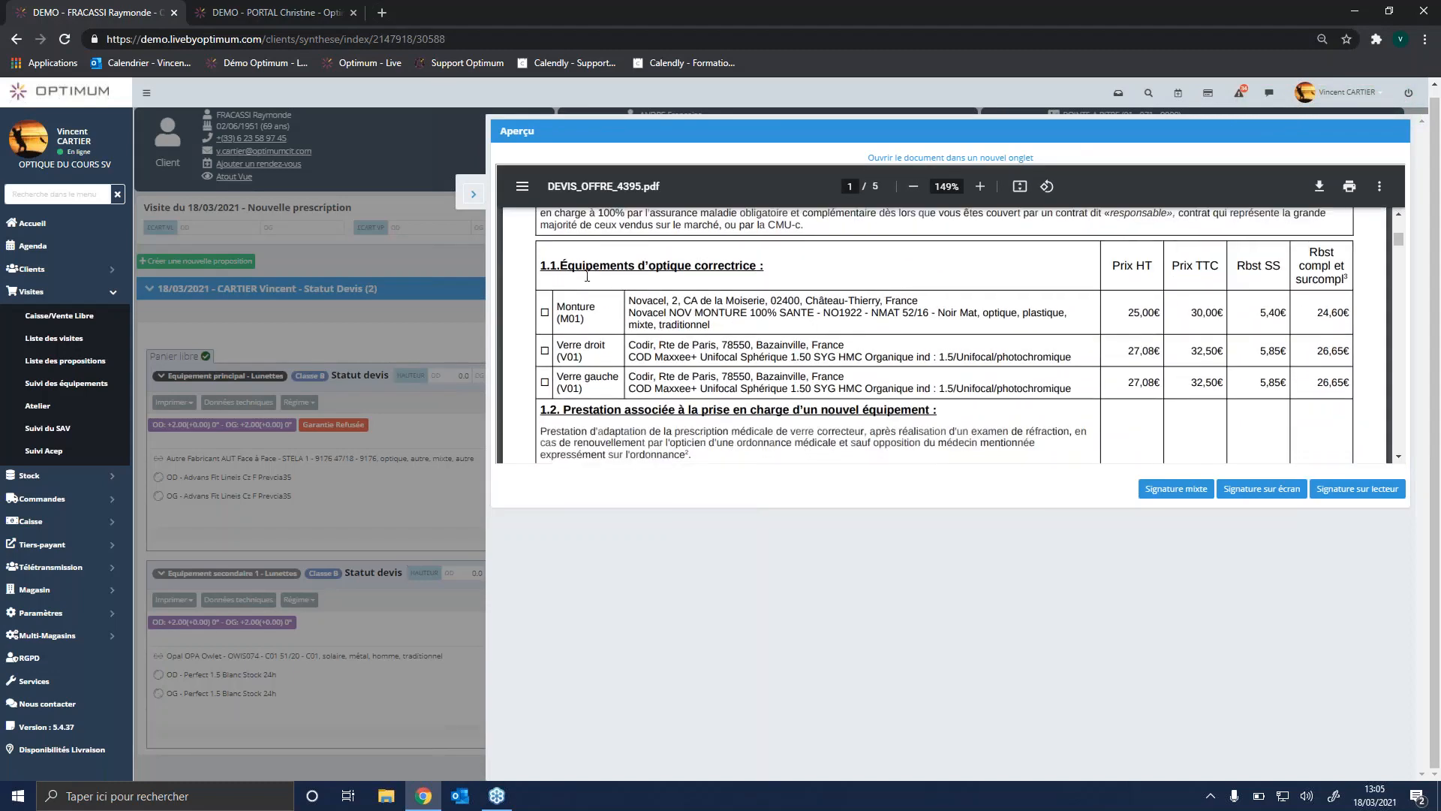
scroll(606, 305, up, 2)
drag(552, 242, 670, 229)
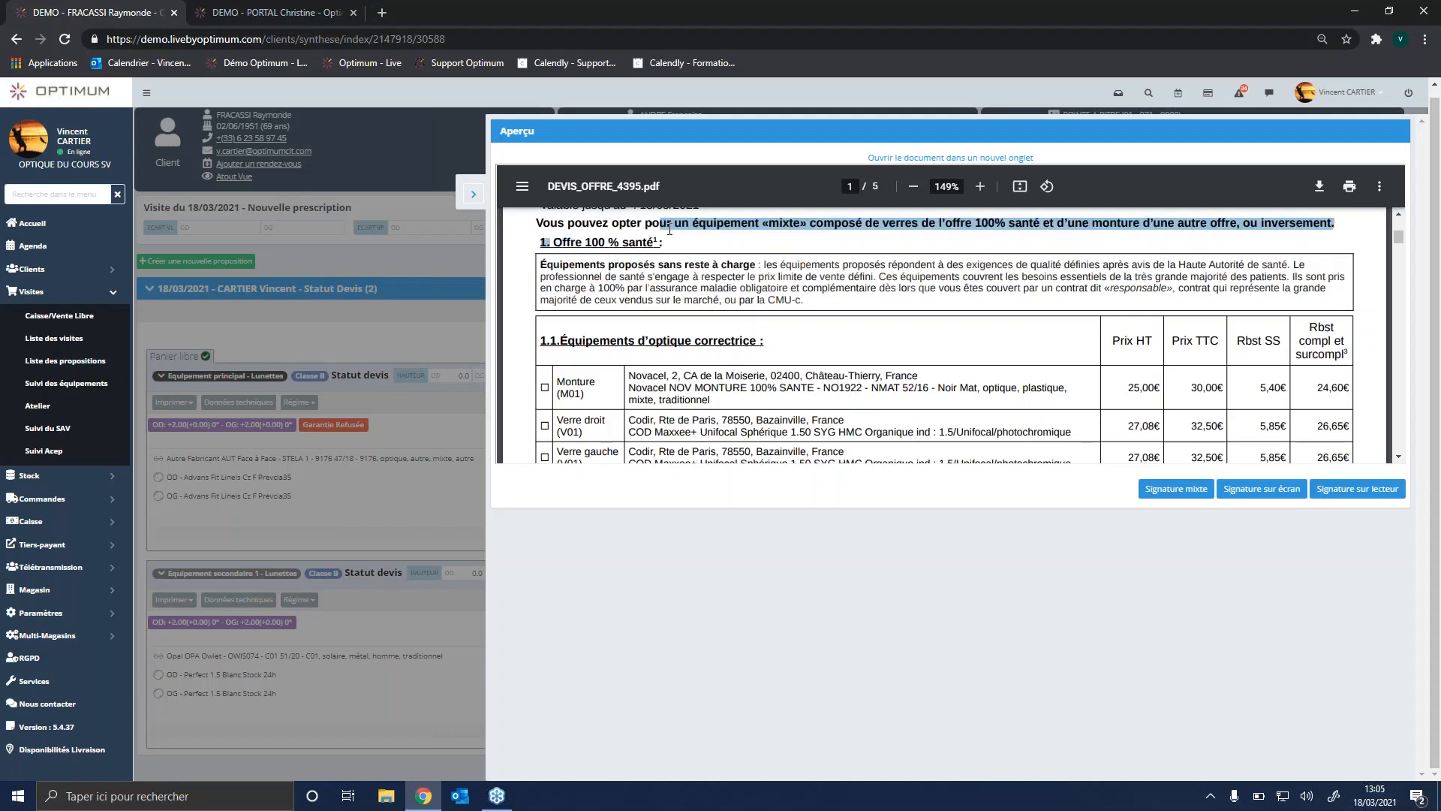
scroll(669, 375, down, 2)
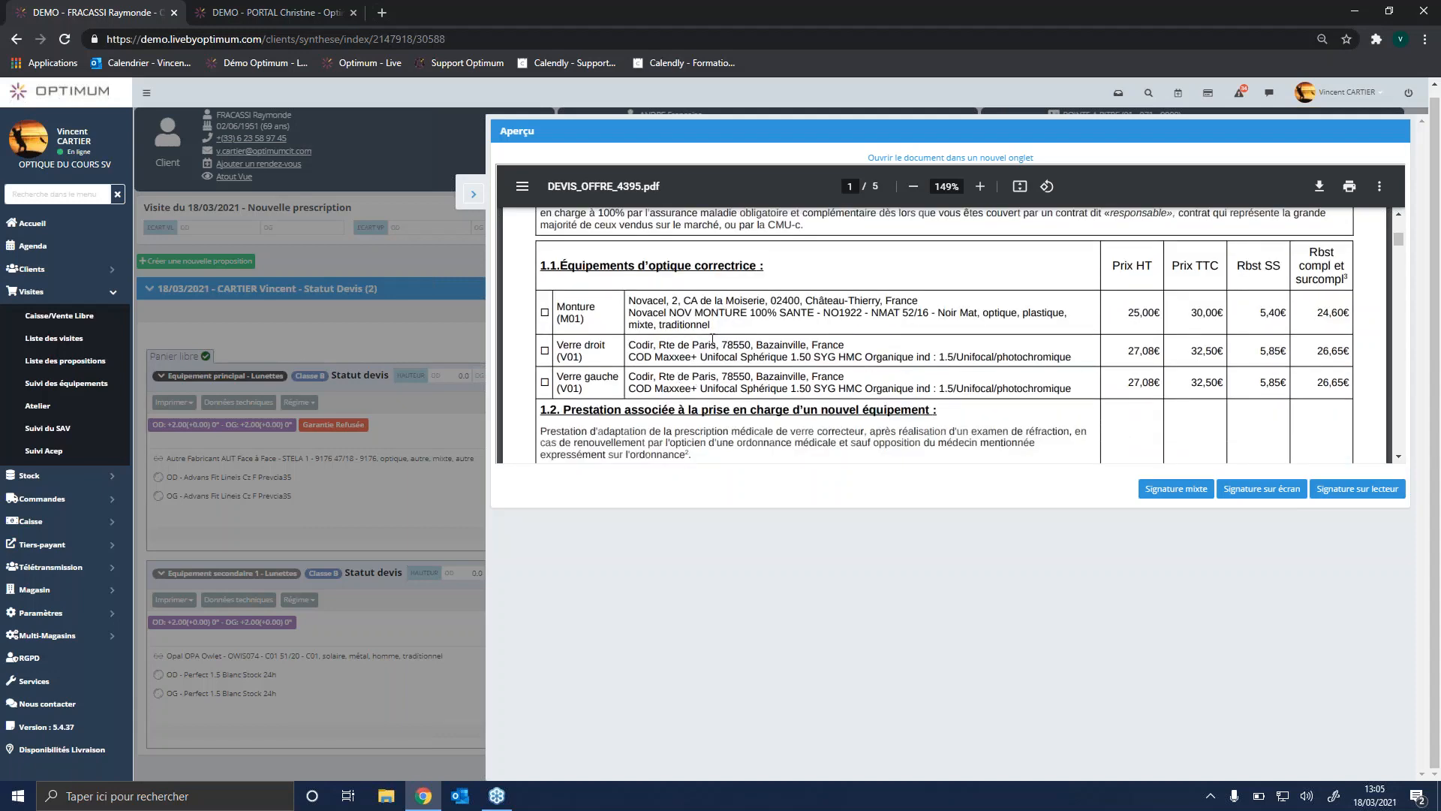
scroll(712, 339, down, 10)
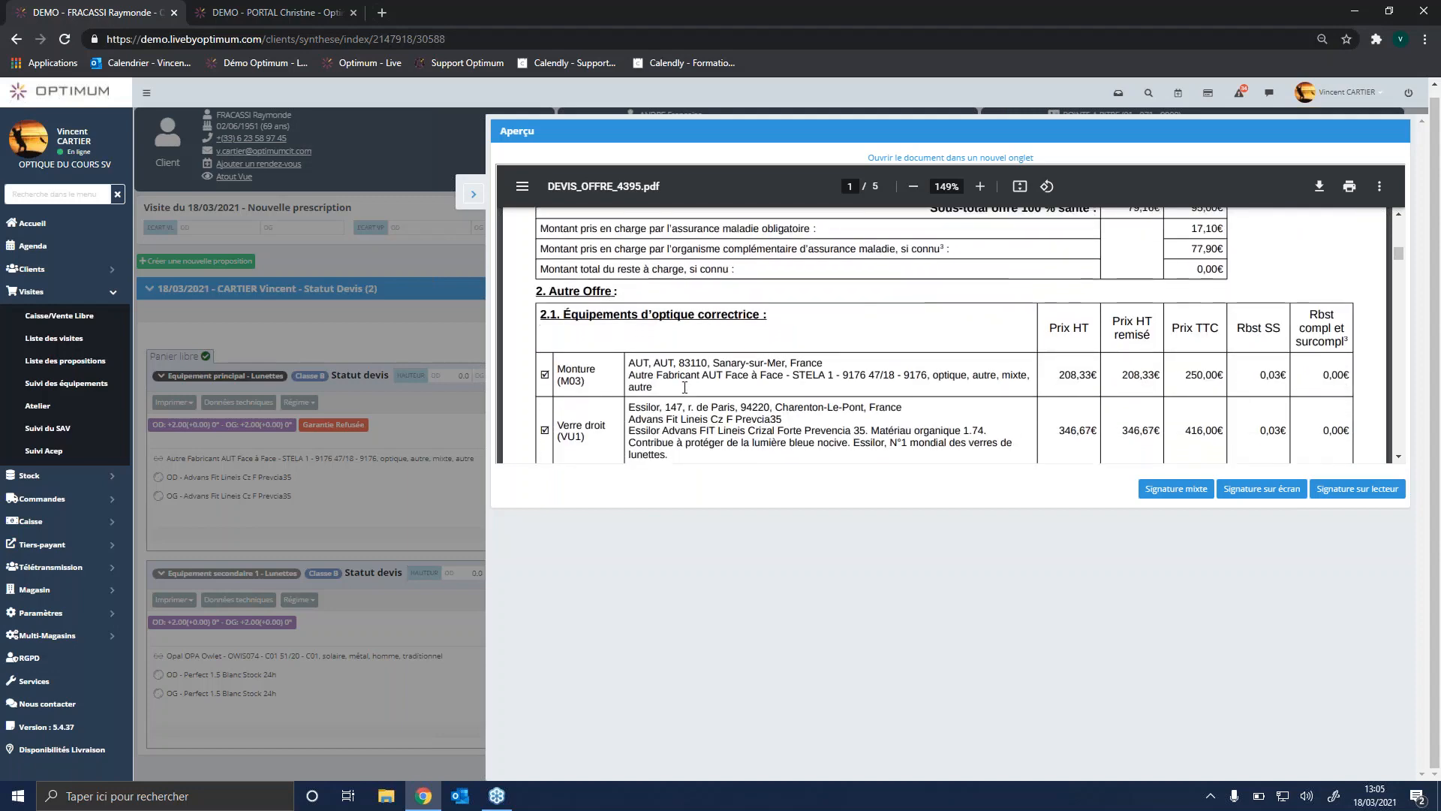
scroll(685, 387, down, 2)
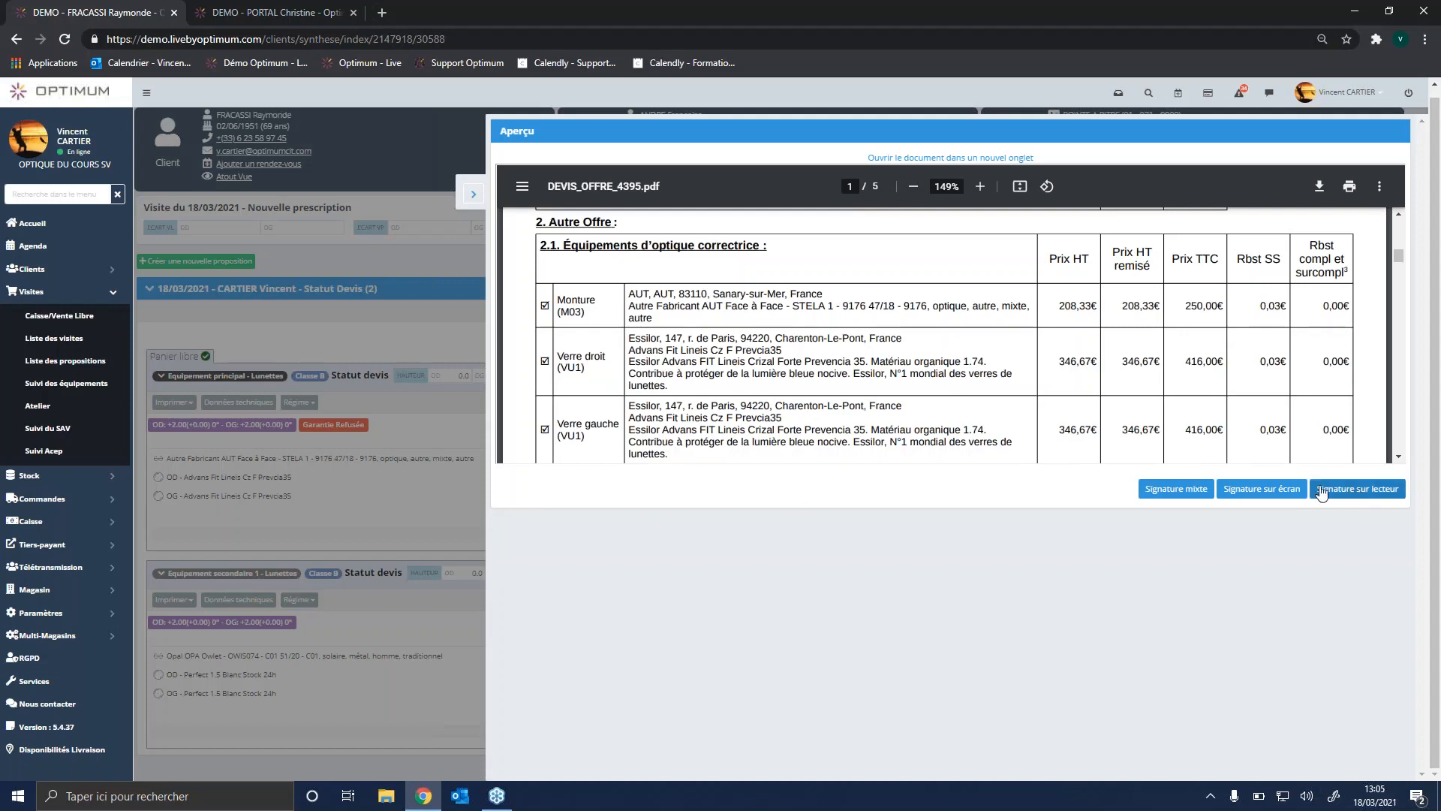
Step: Sign the devis on screen with both the first and second handwritten signatures and validate it
click(1263, 489)
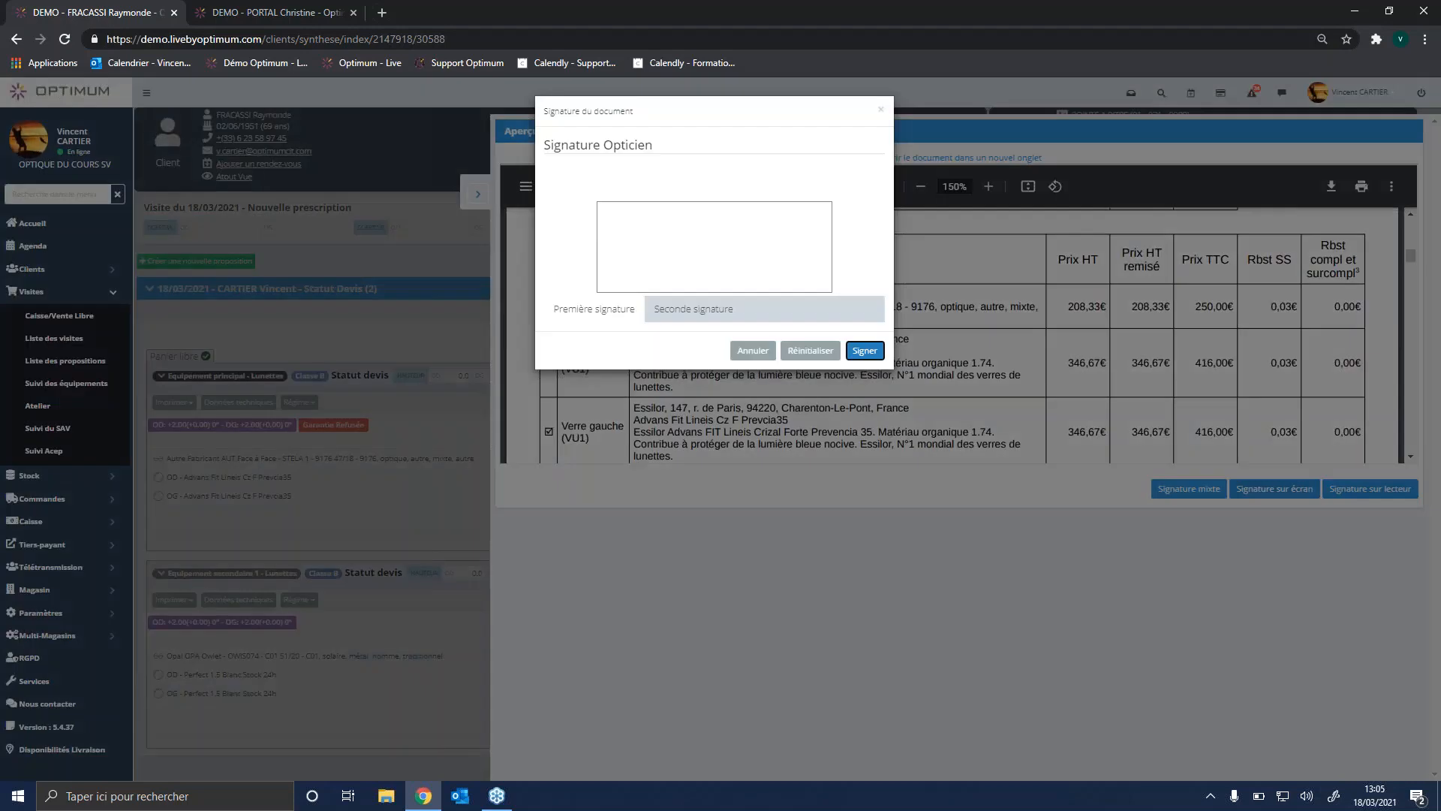
mouse_move(668, 251)
mouse_down()
mouse_move(705, 261)
mouse_move(735, 248)
mouse_up()
click(693, 309)
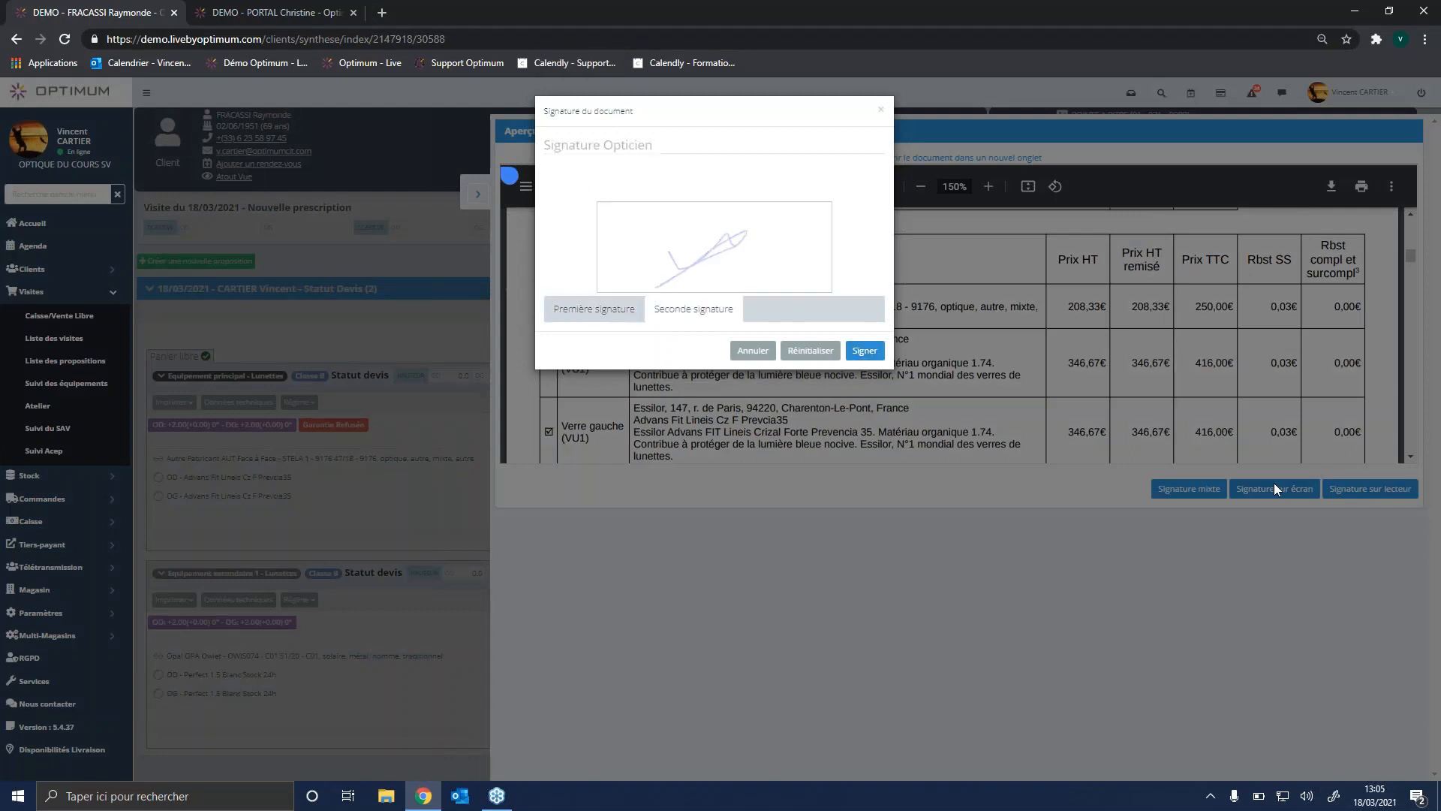
click(570, 190)
mouse_move(650, 236)
mouse_down()
mouse_move(720, 262)
mouse_move(763, 221)
mouse_up()
click(864, 354)
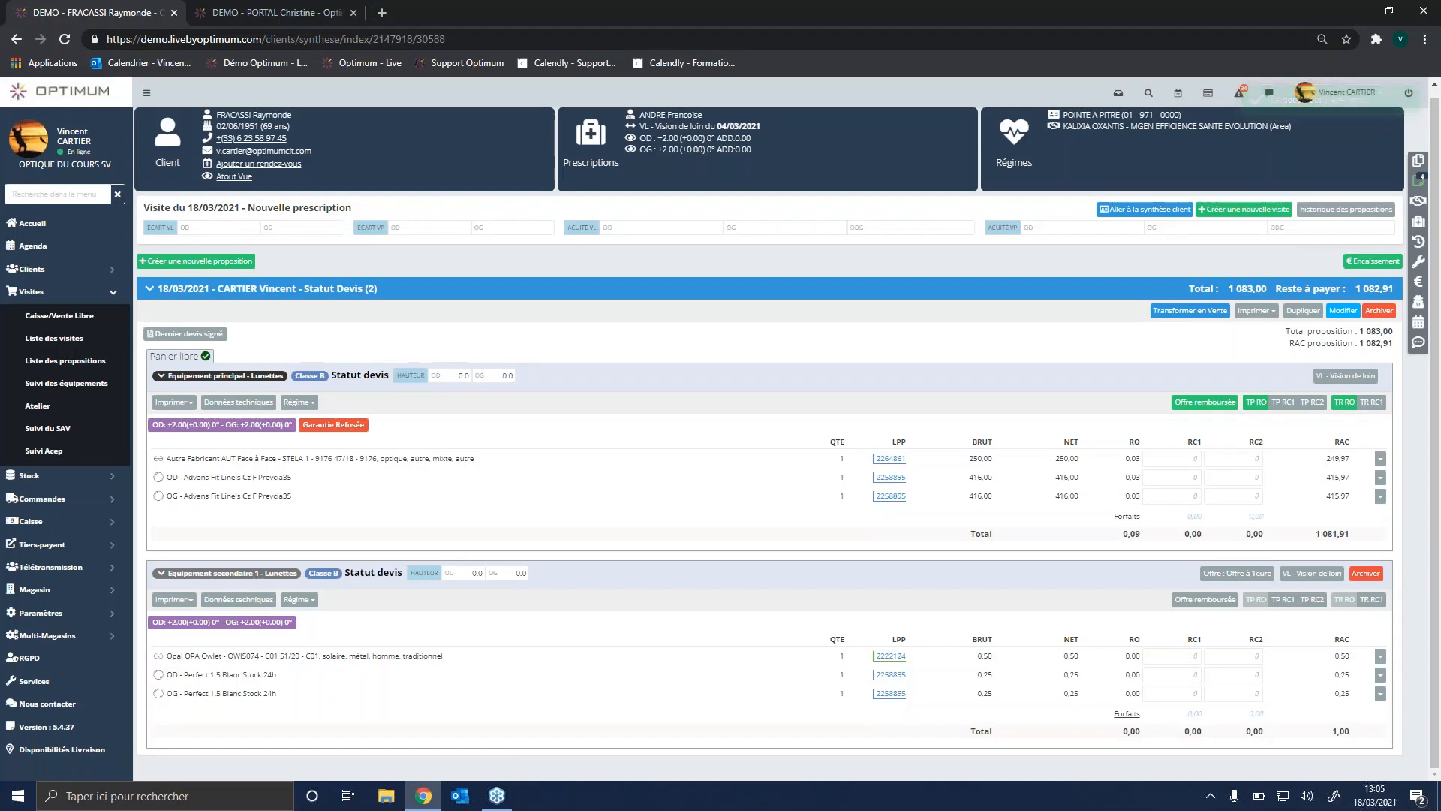
Step: Examine the main equipment's technical data sheet with its export and import interfaces, and its Régime options
click(240, 403)
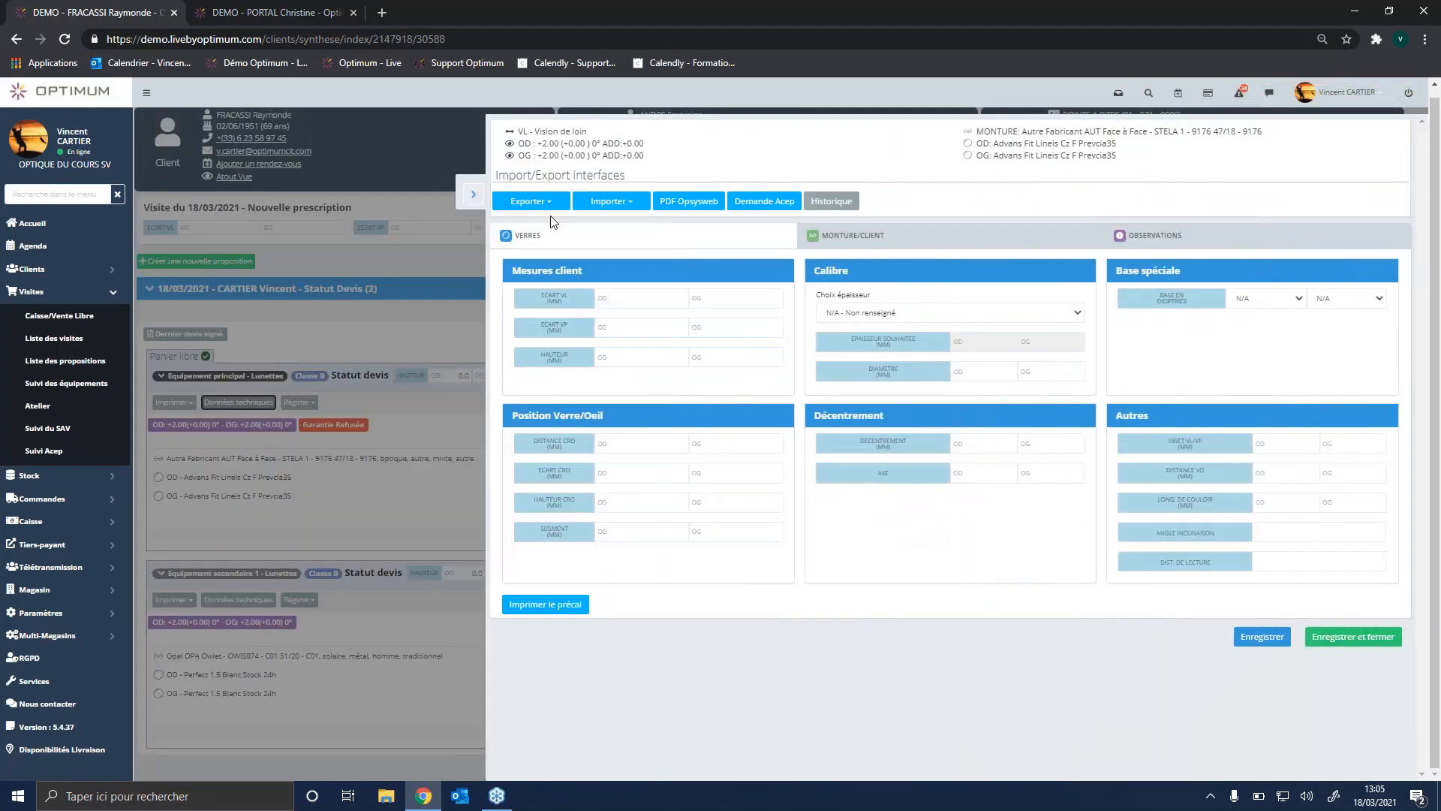
click(552, 203)
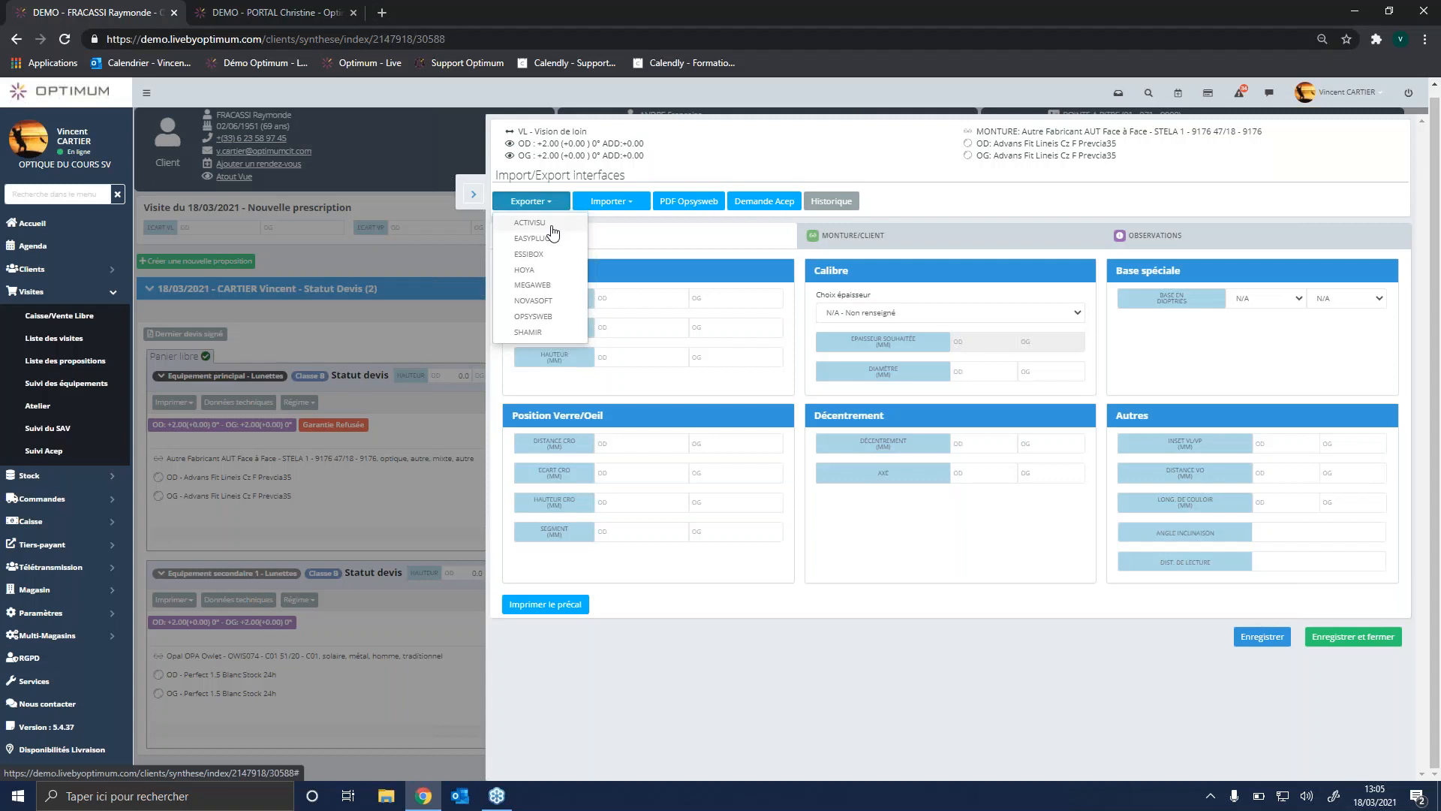
click(622, 205)
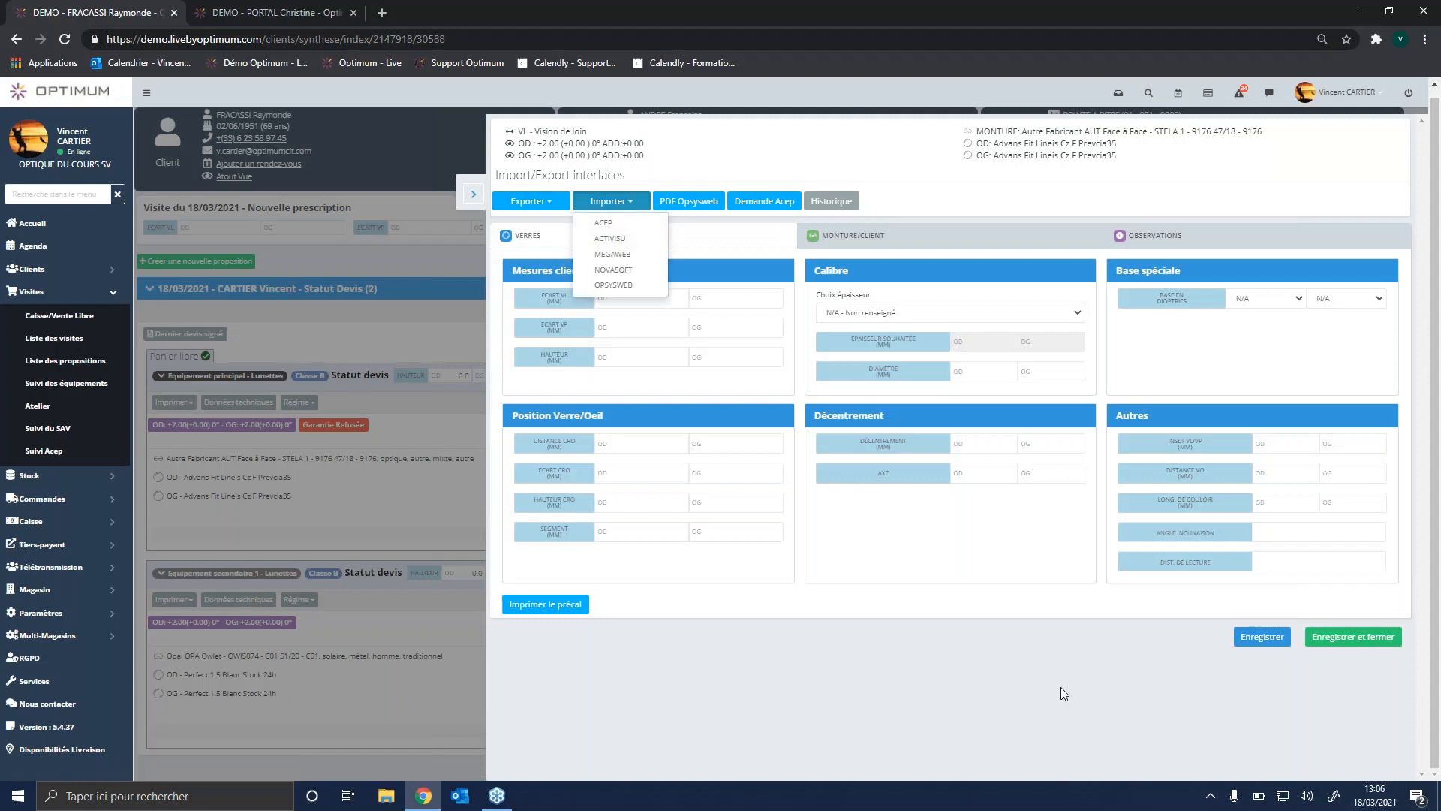
click(467, 198)
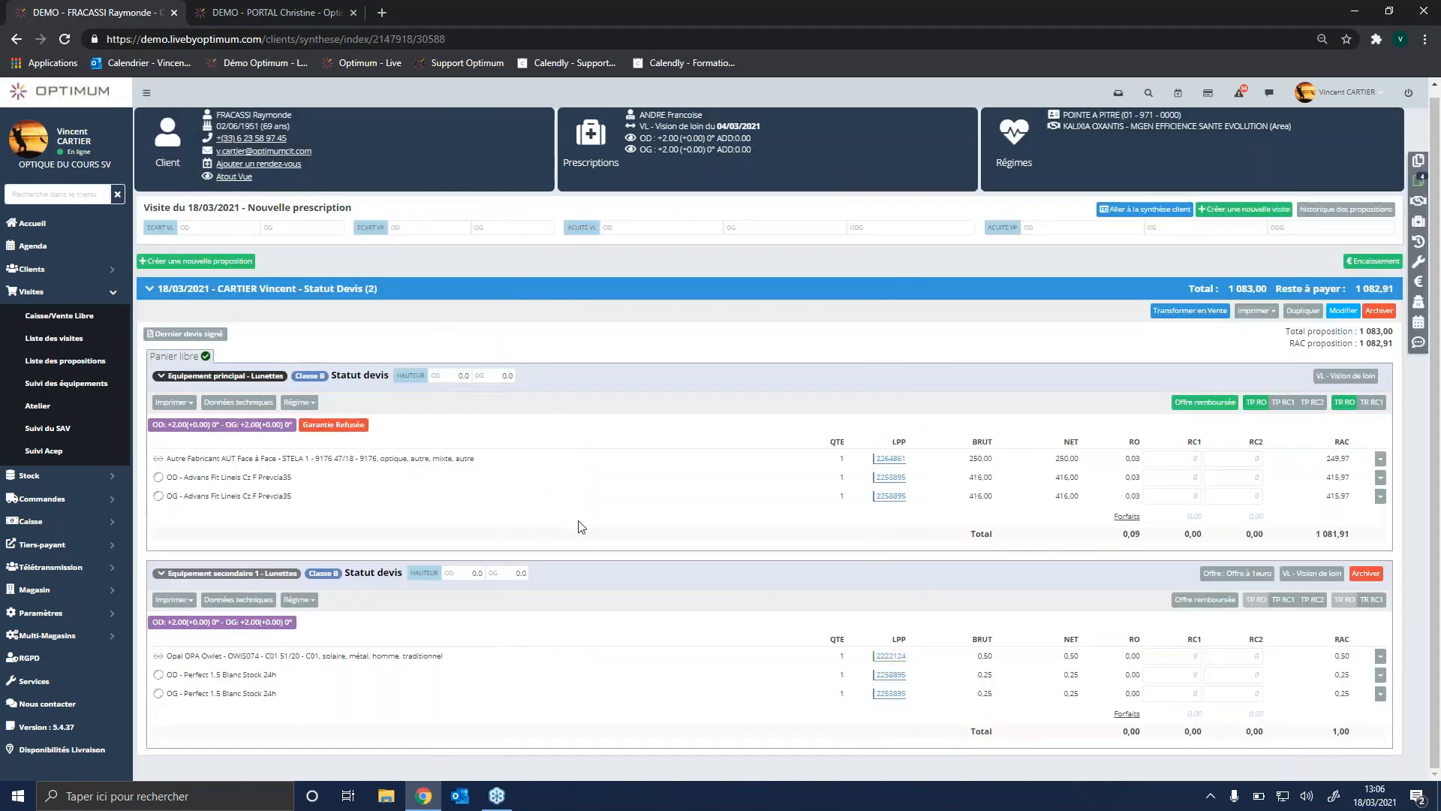
click(310, 404)
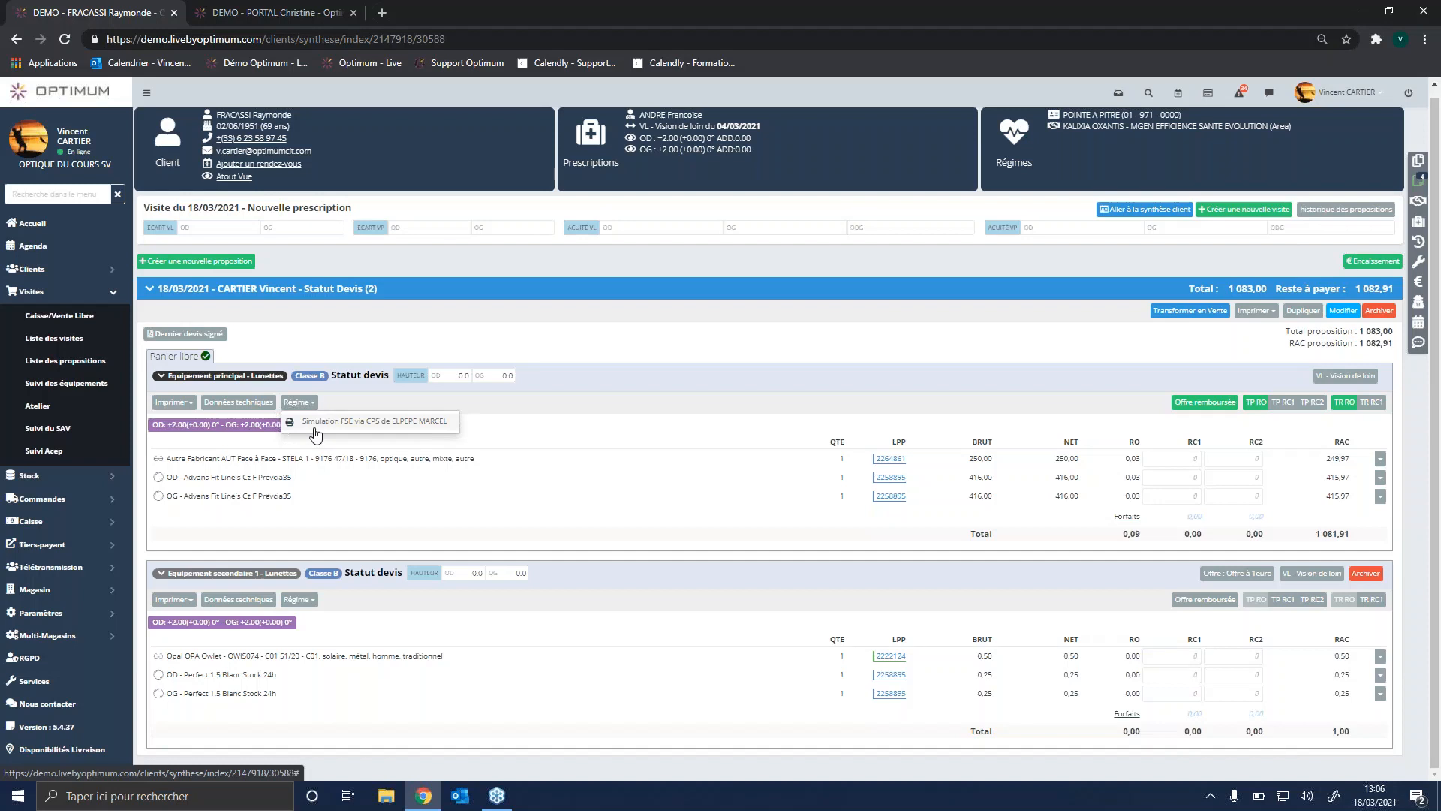
click(316, 434)
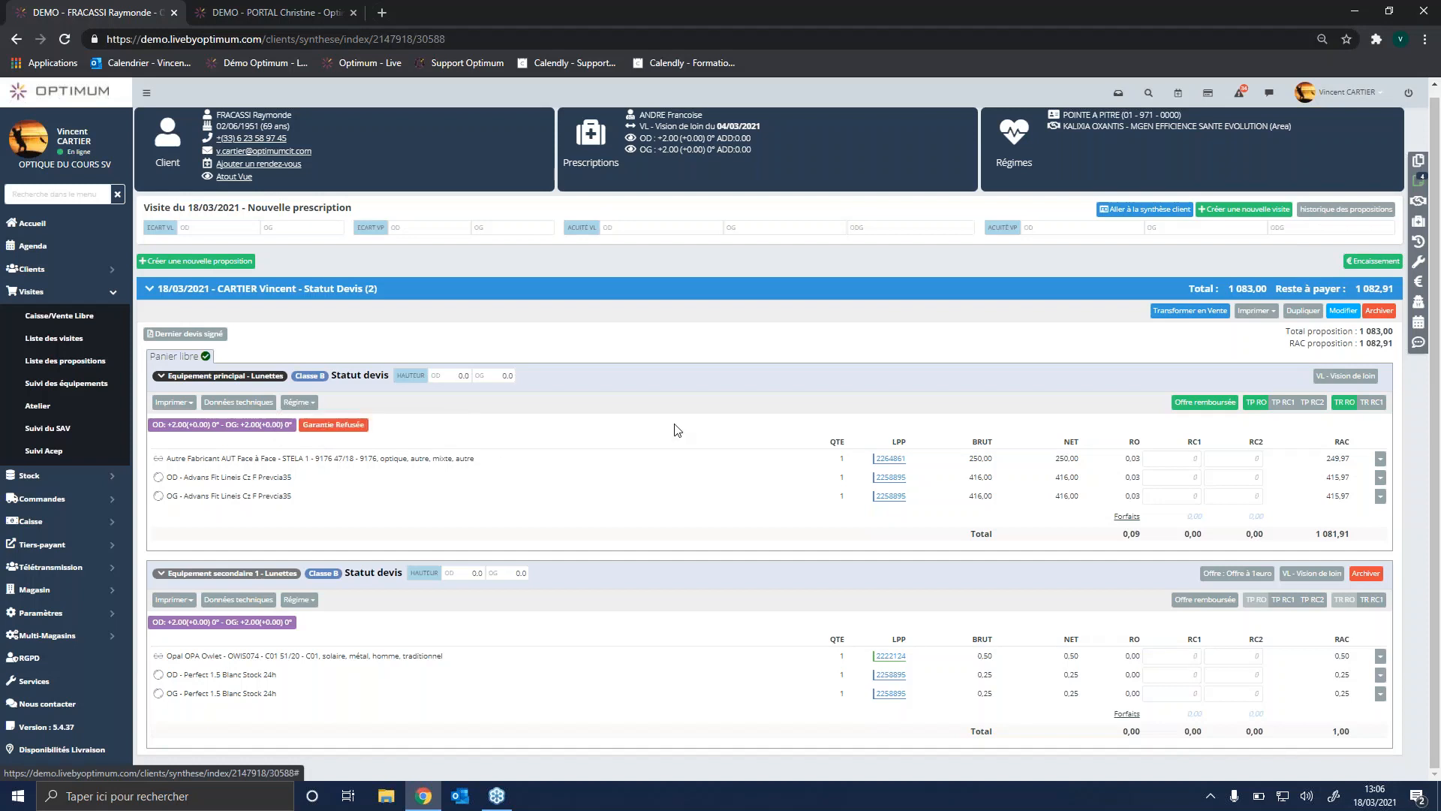
Step: Convert the signed devis into a sale and view the main equipment's order details
click(1192, 314)
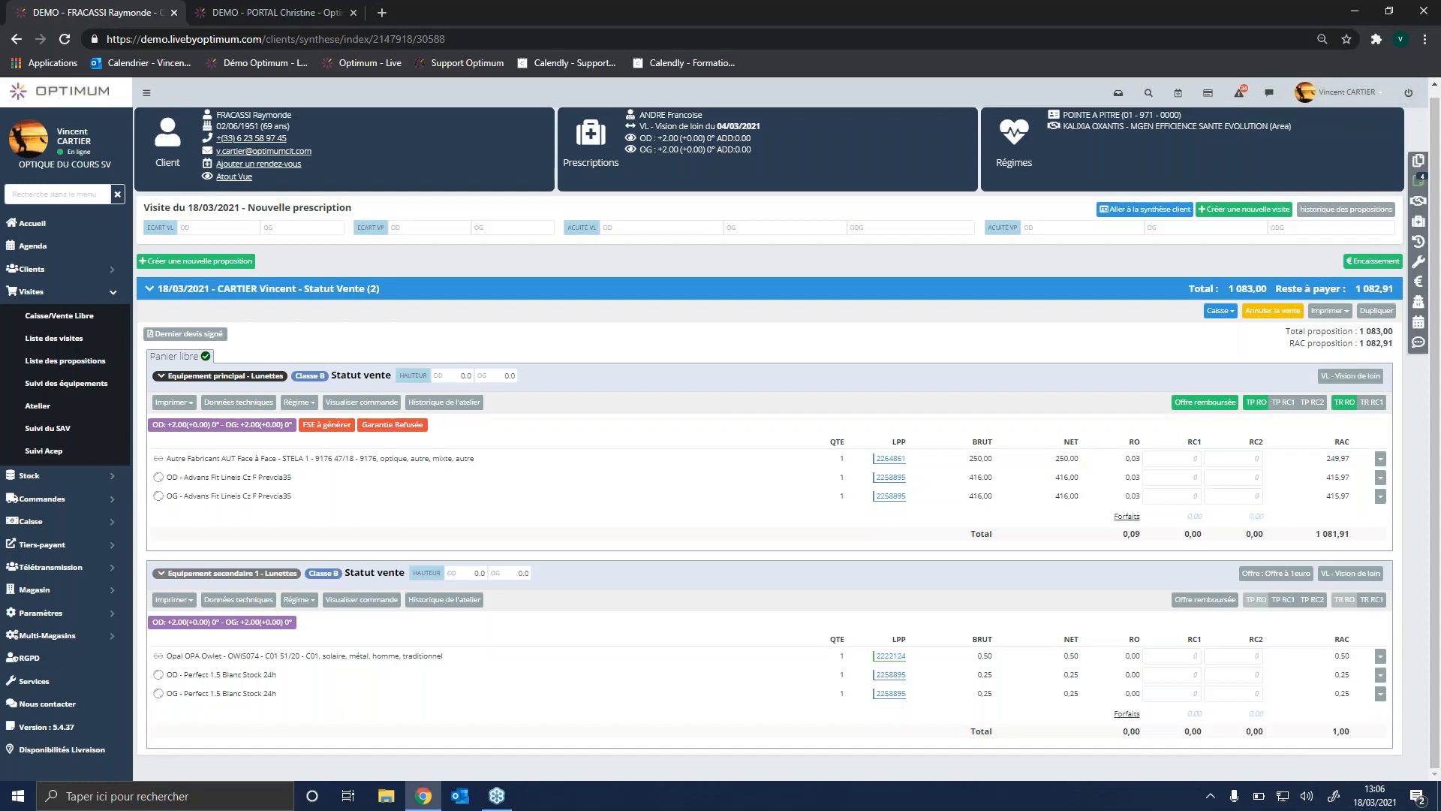
click(366, 403)
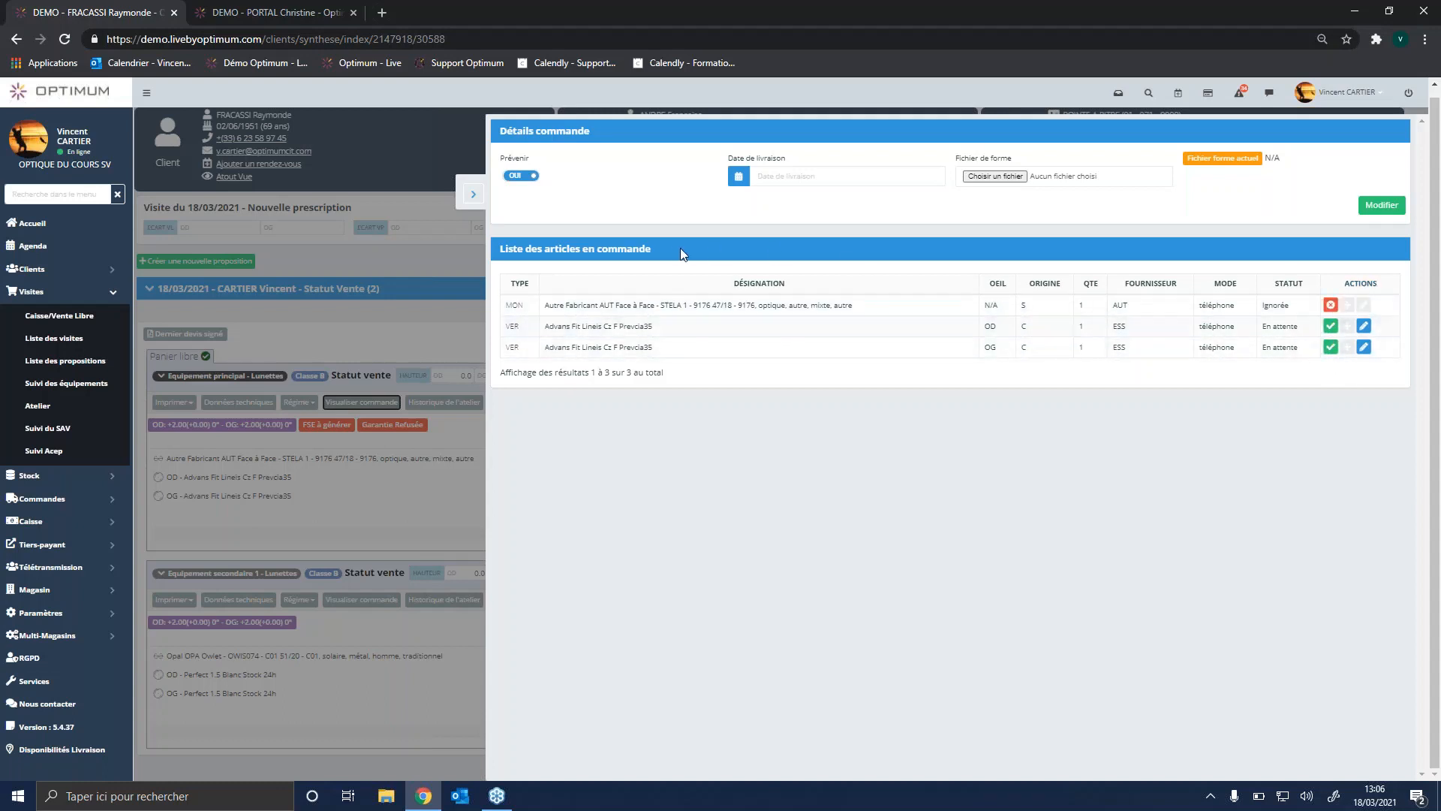
click(474, 196)
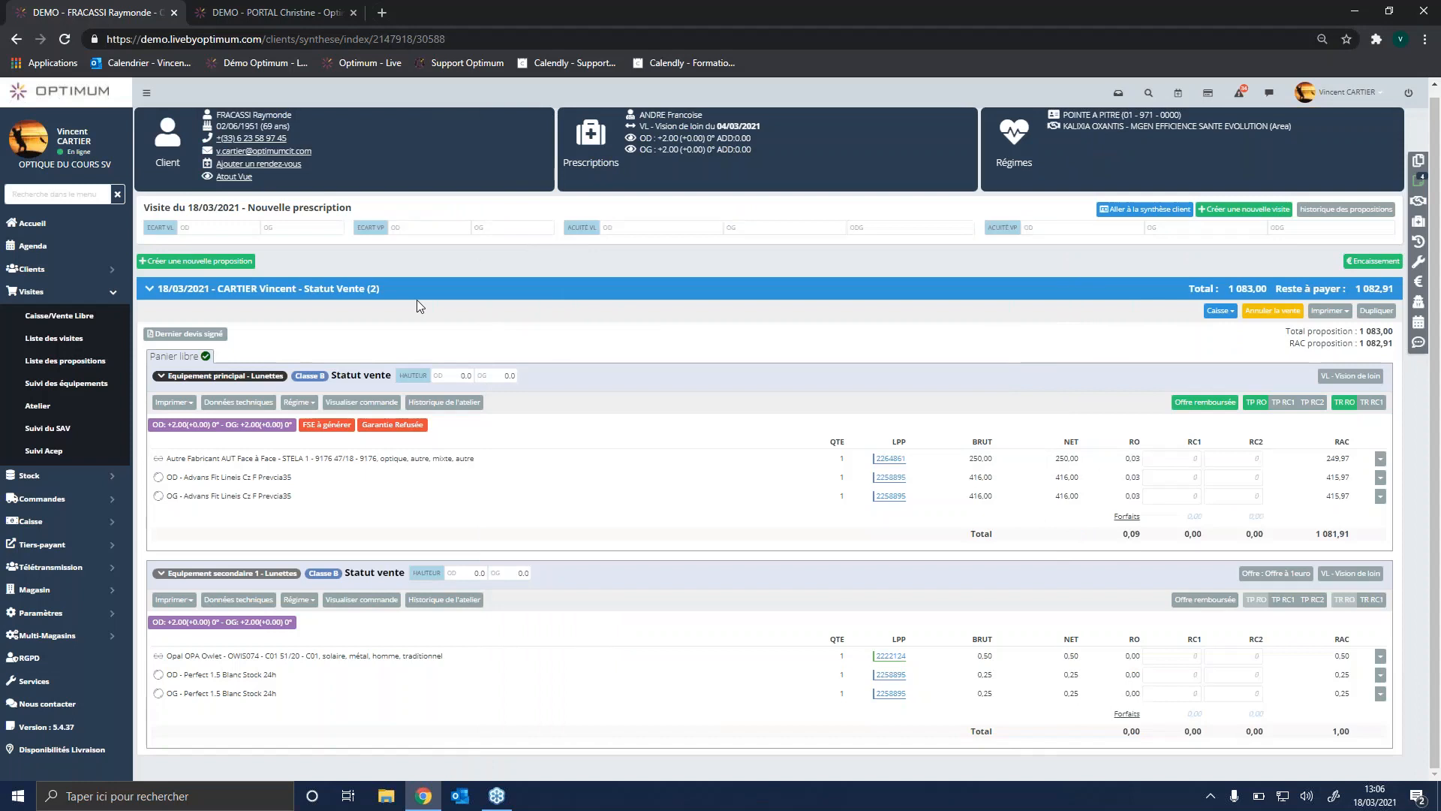
Step: Open order tracking in a new tab, view the client's latest order by supplier, and return to the client's visit
click(102, 501)
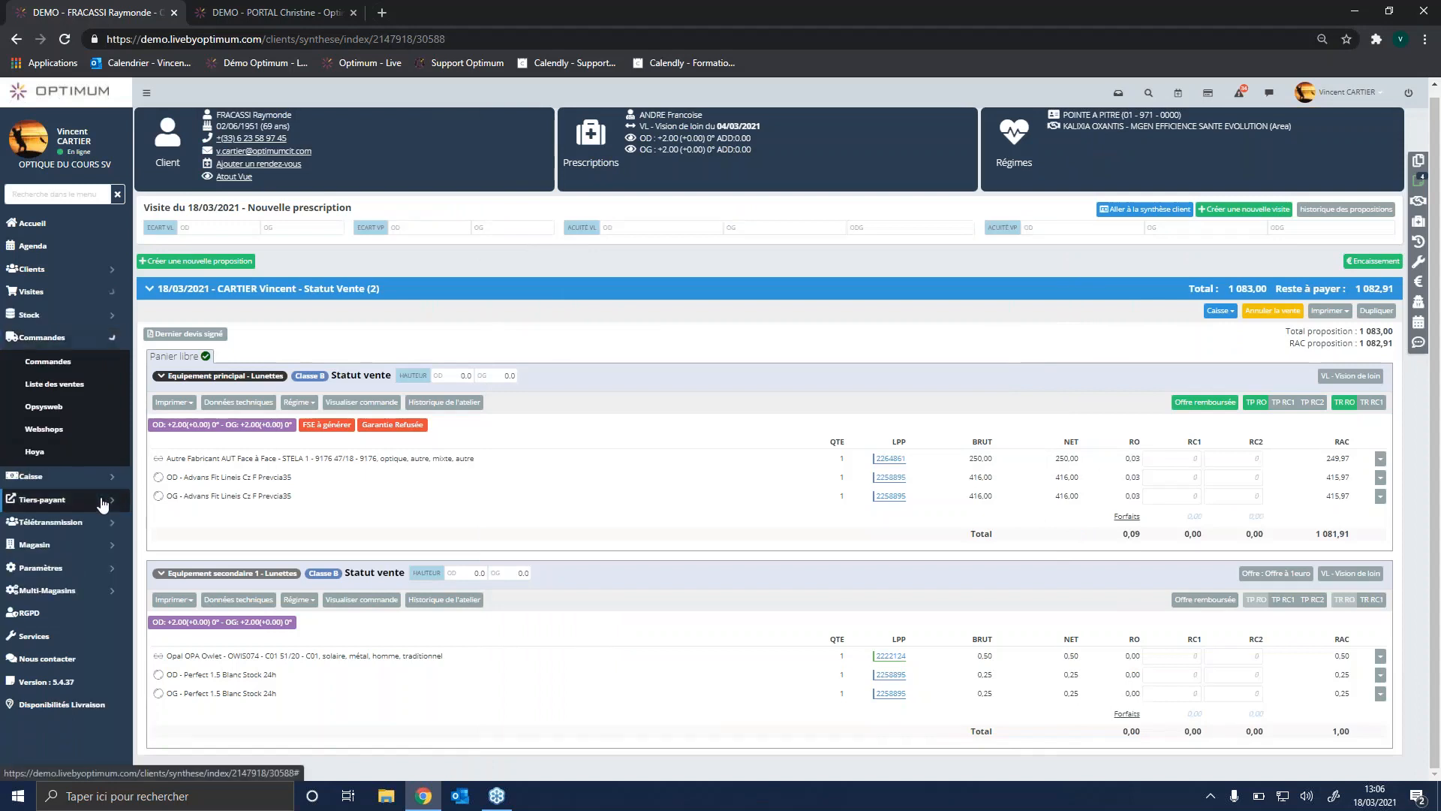
right_click(80, 366)
click(125, 379)
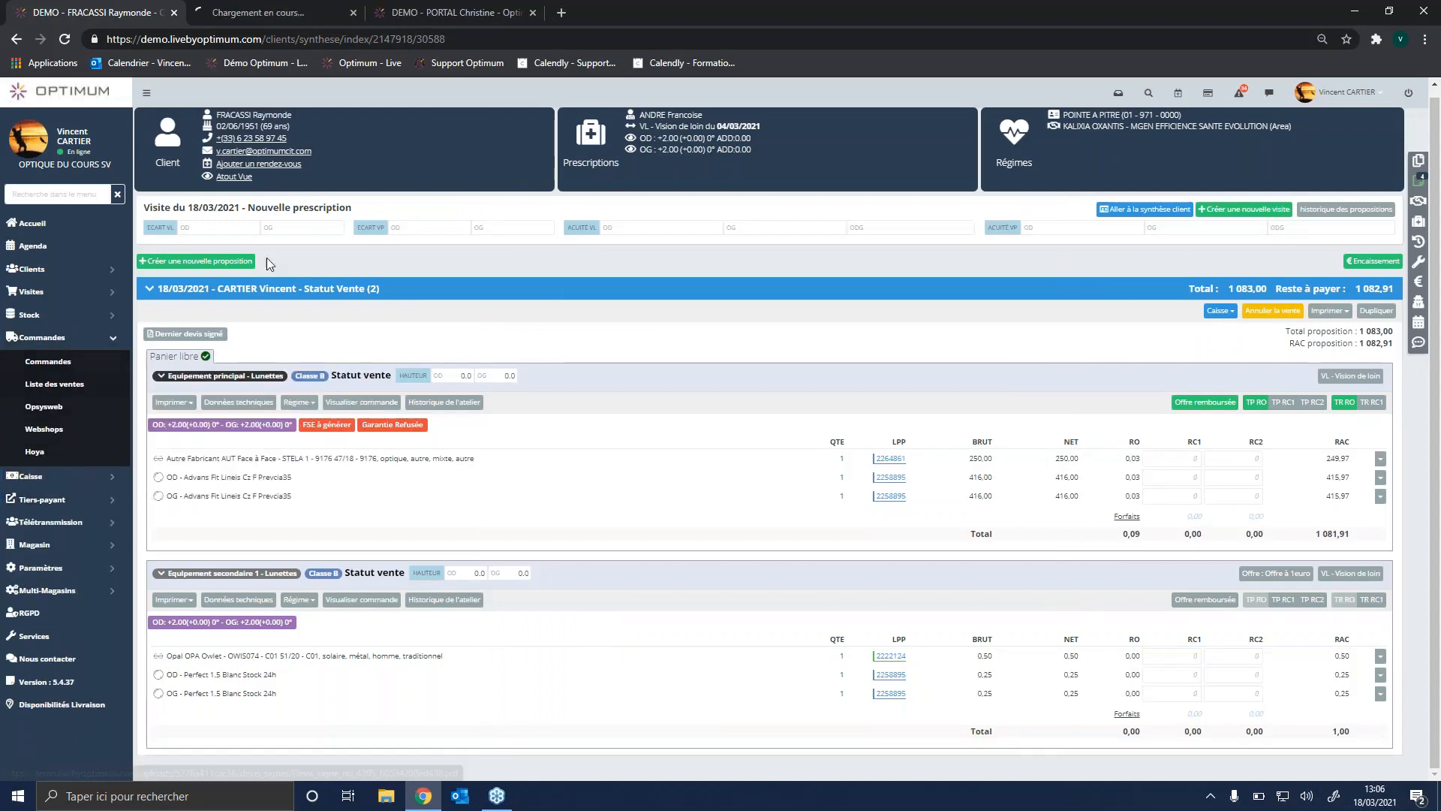
click(313, 17)
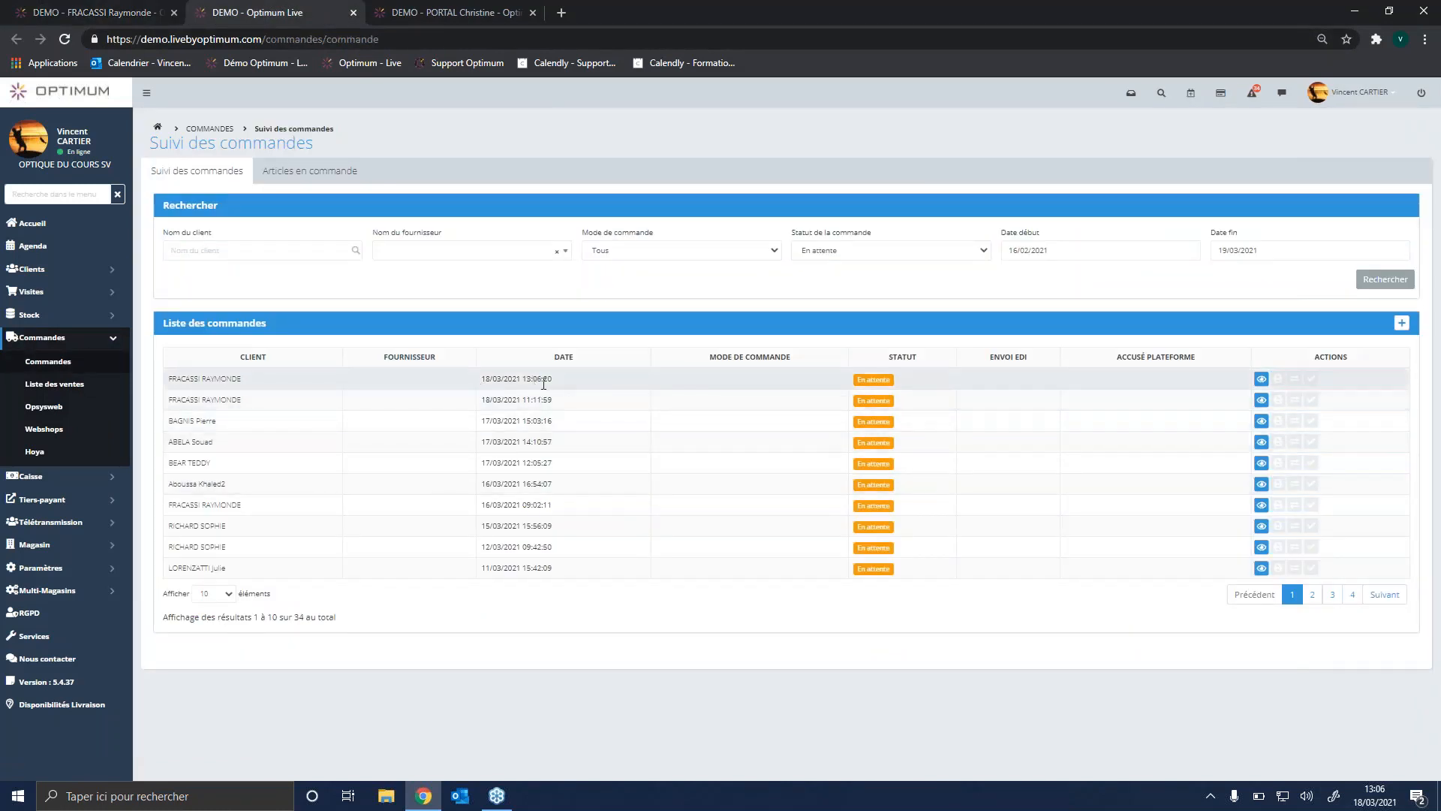
click(1261, 380)
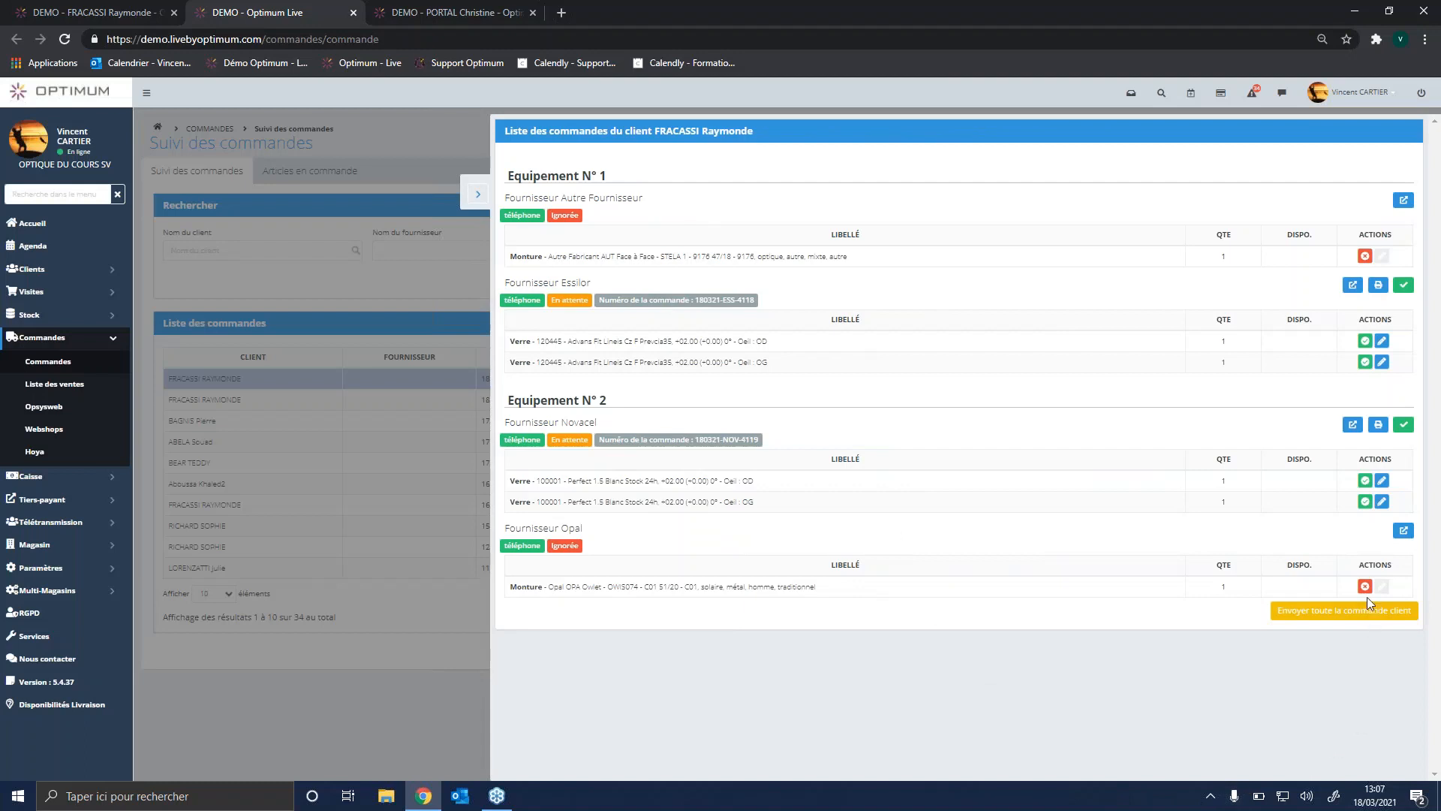
click(478, 193)
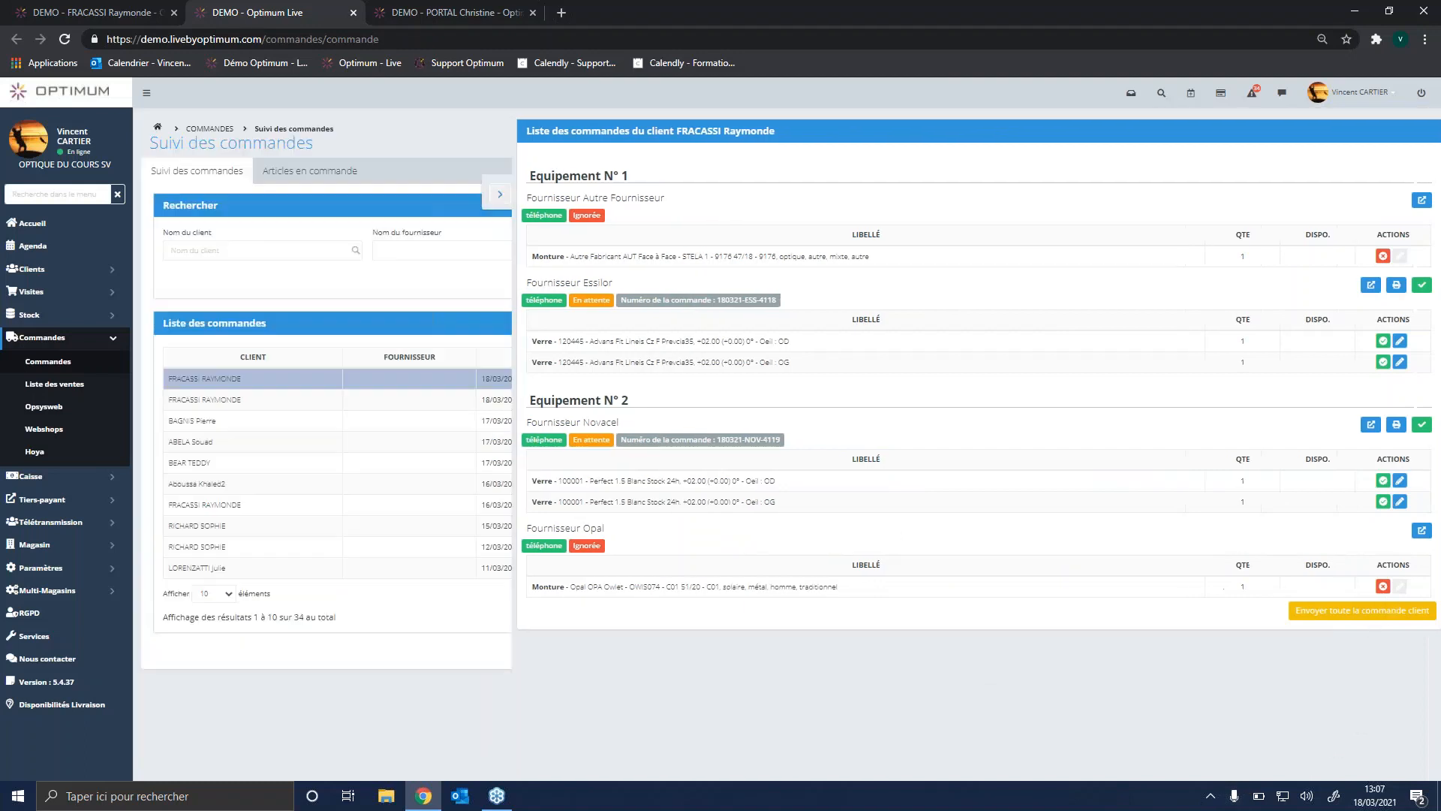
click(87, 13)
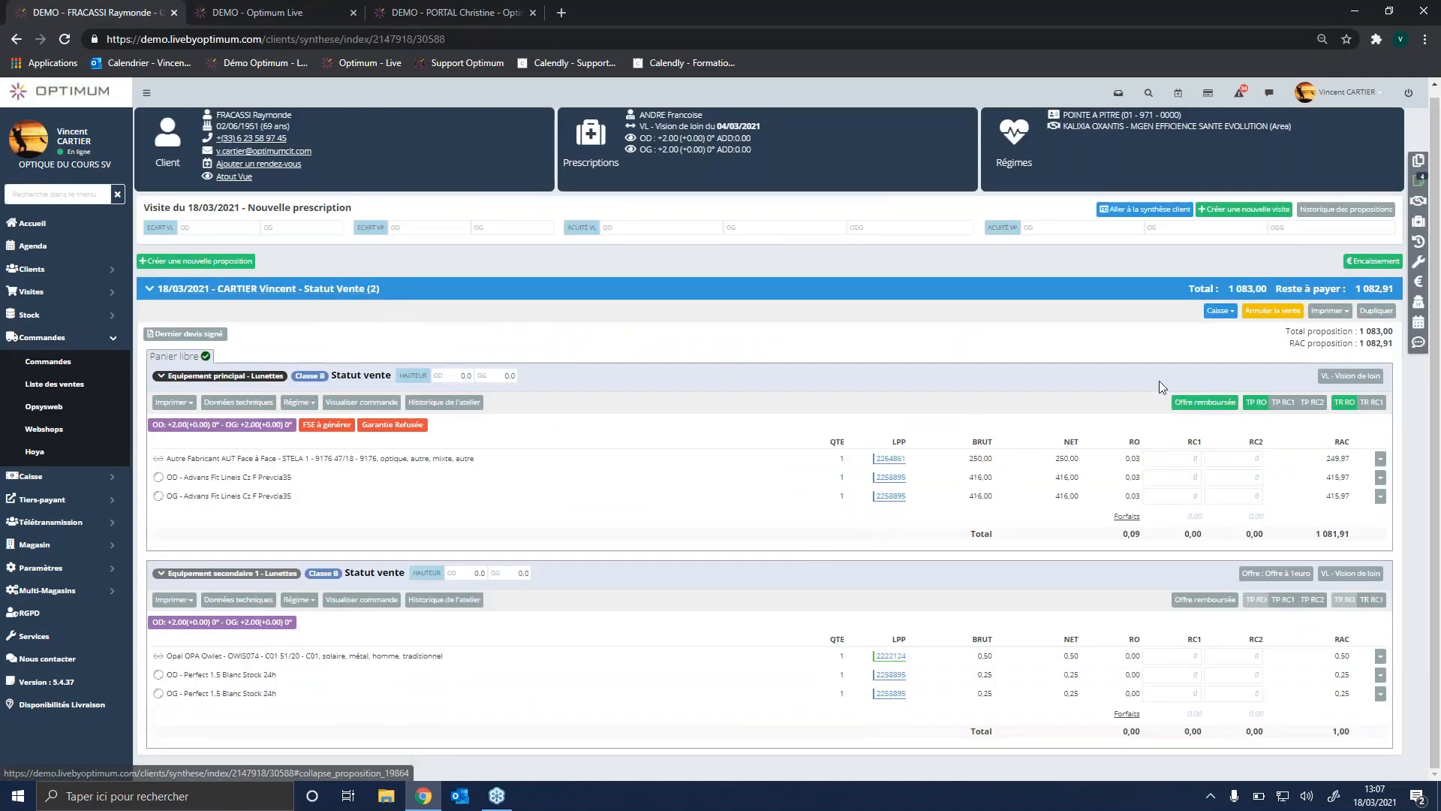
Step: Start a deposit (Acompte) on the sale covering both Equipement 1 and Equipement 2
click(1229, 311)
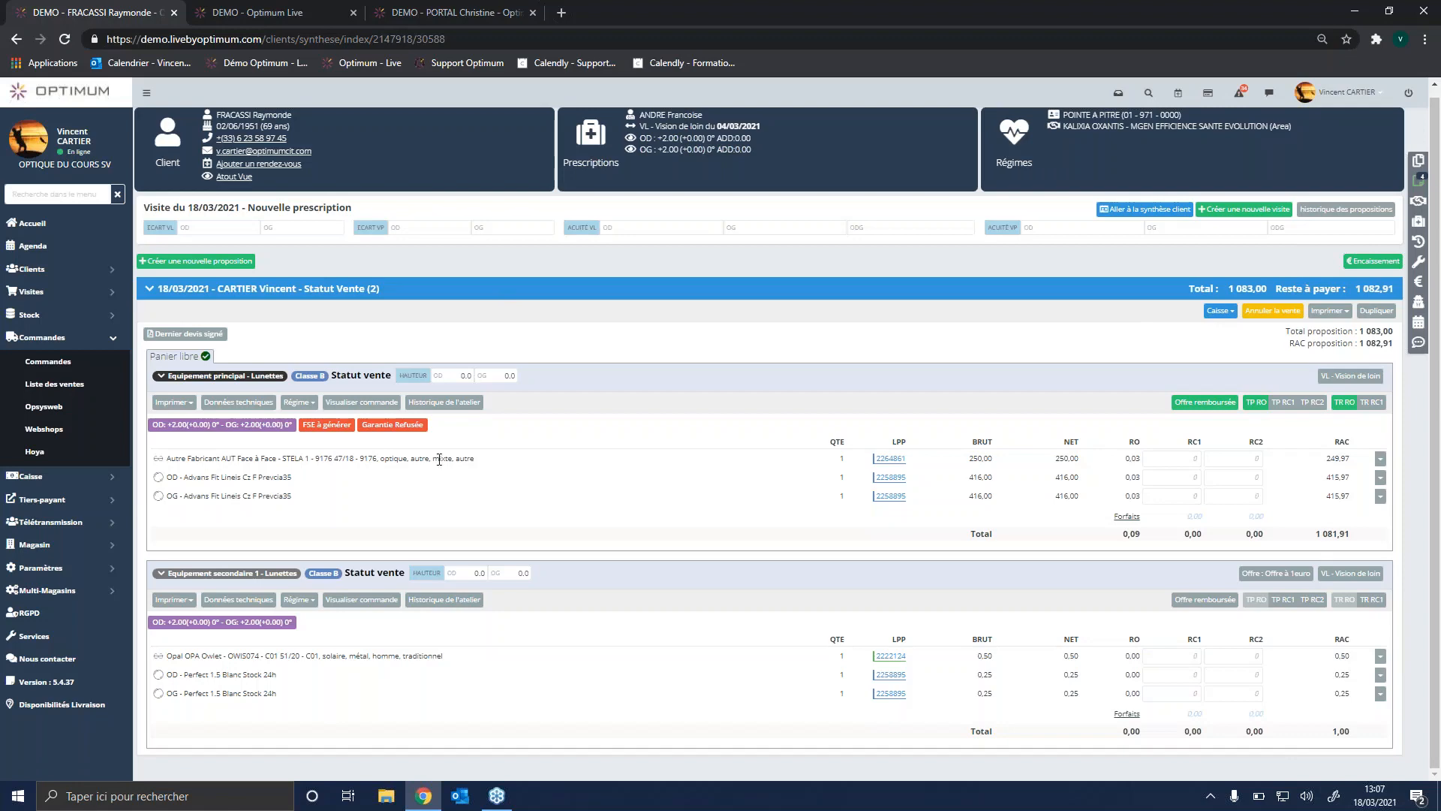
mouse_move(1221, 311)
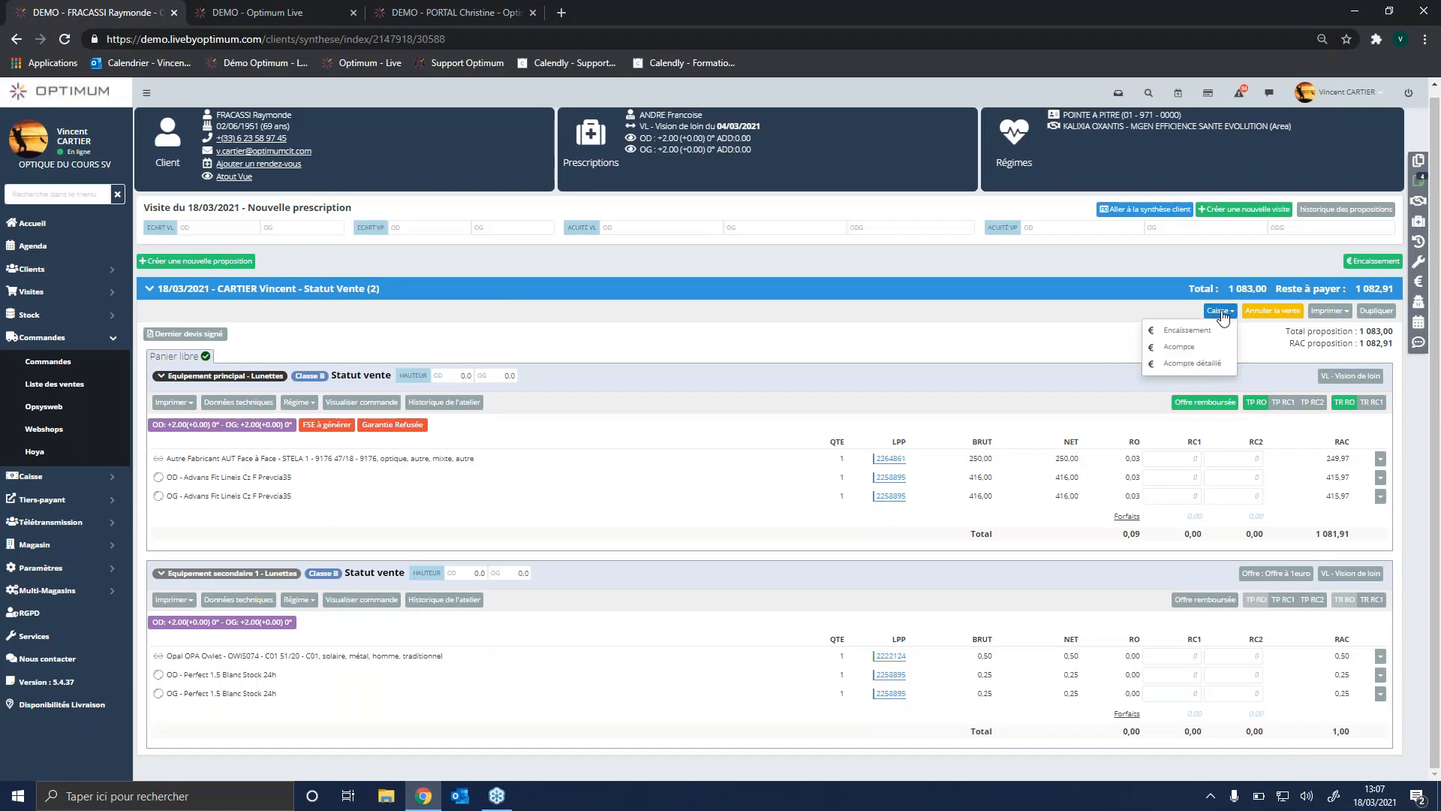
click(1195, 348)
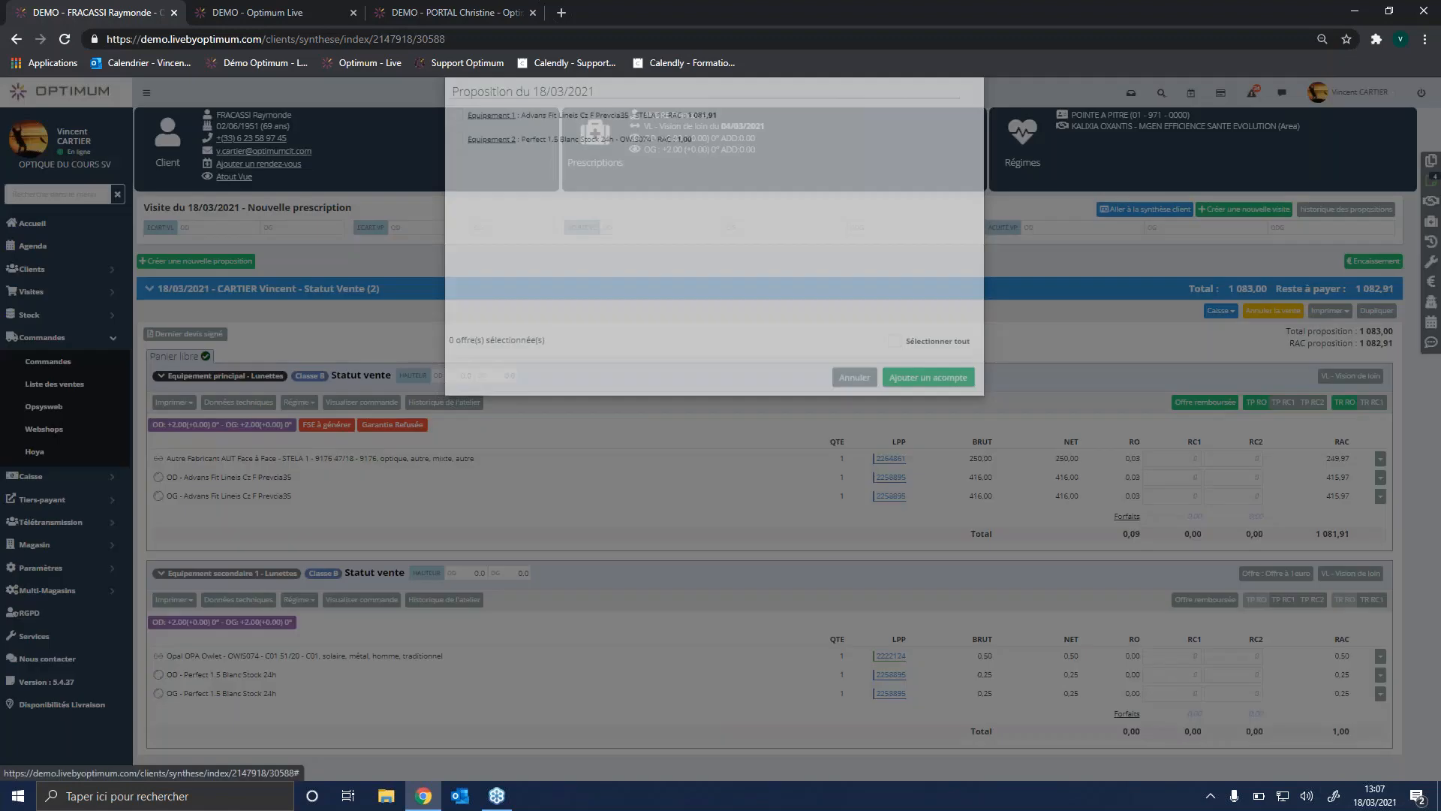
click(458, 170)
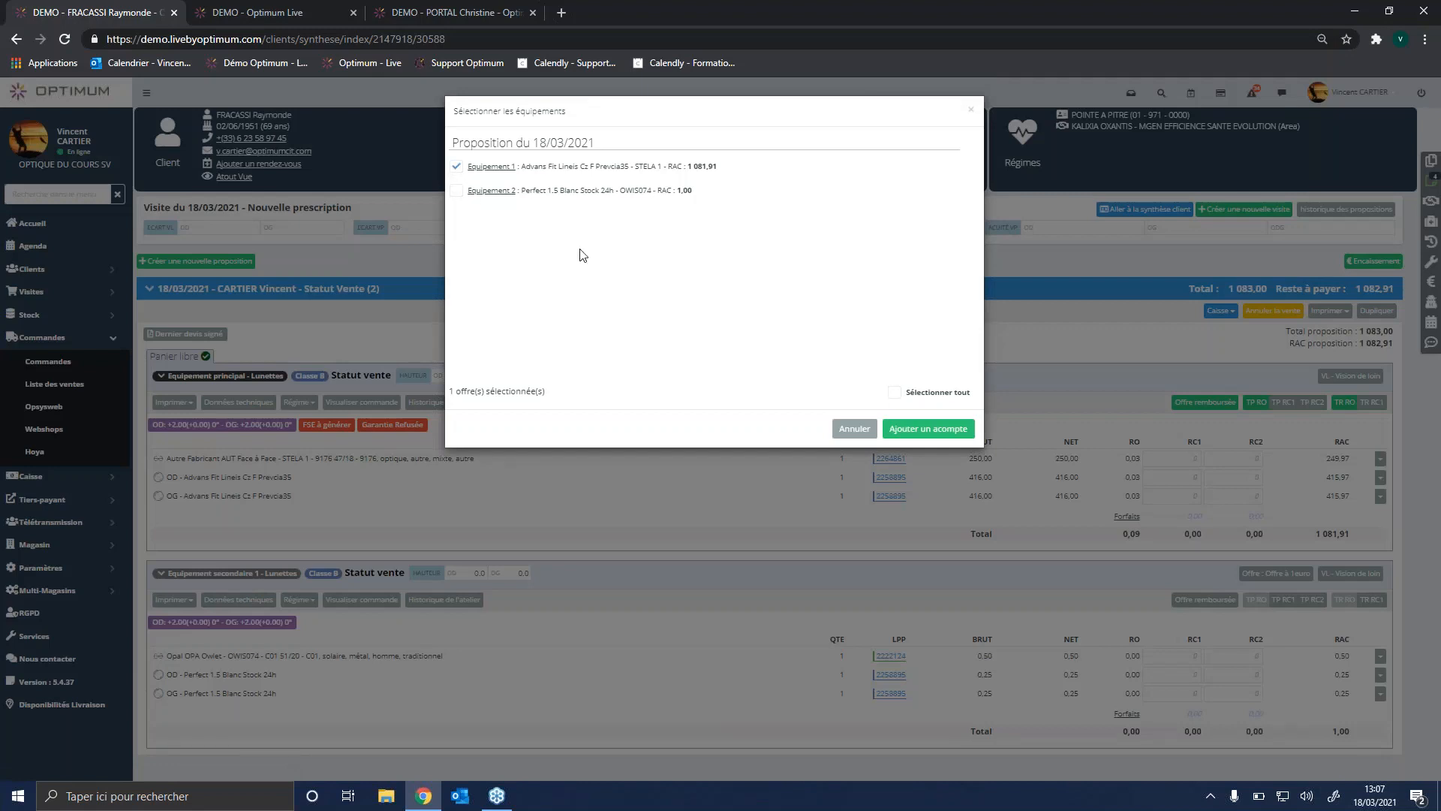
click(927, 430)
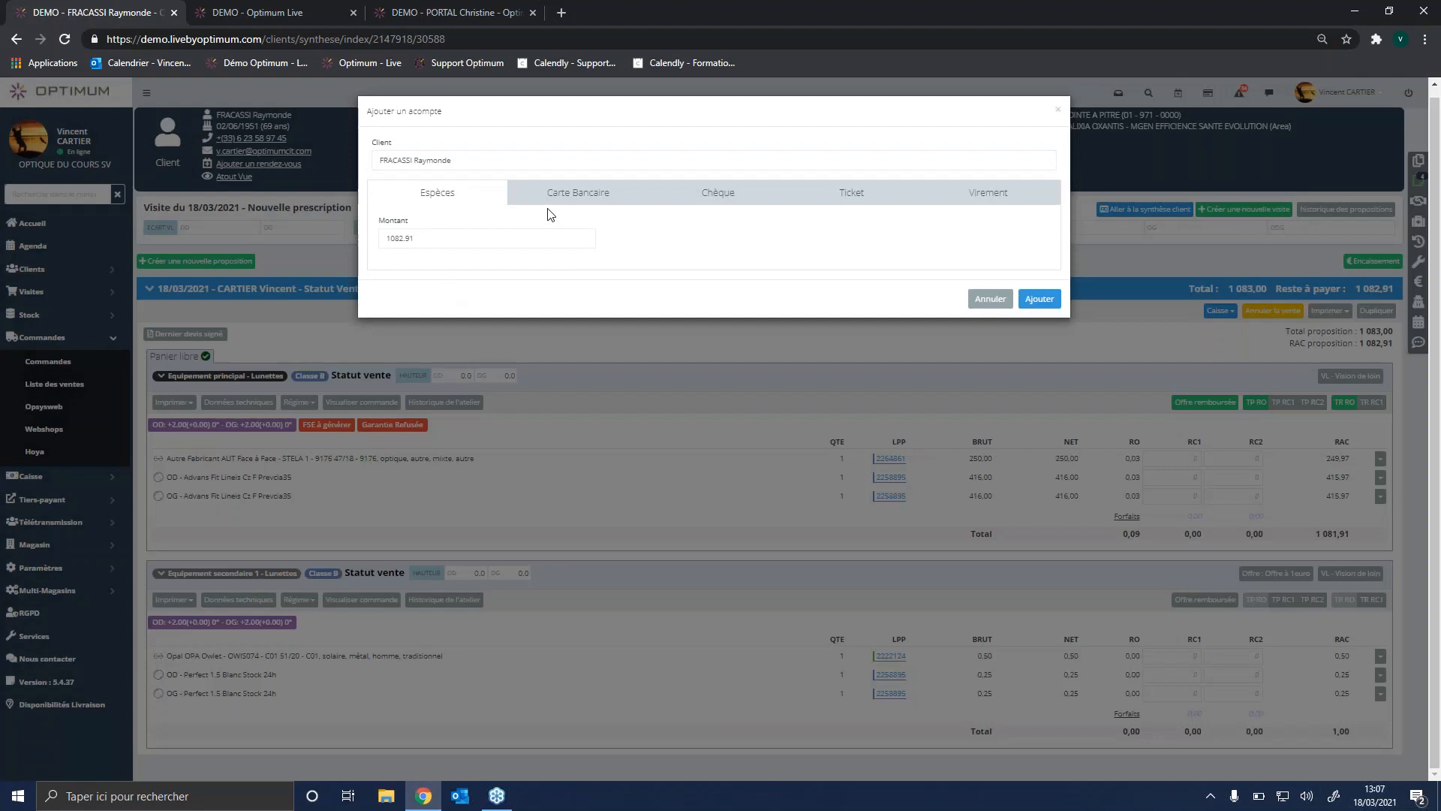
Step: Add the deposit as Carte Bancaire with an amount of 150, and check the proposal's totals back on the visit
click(548, 197)
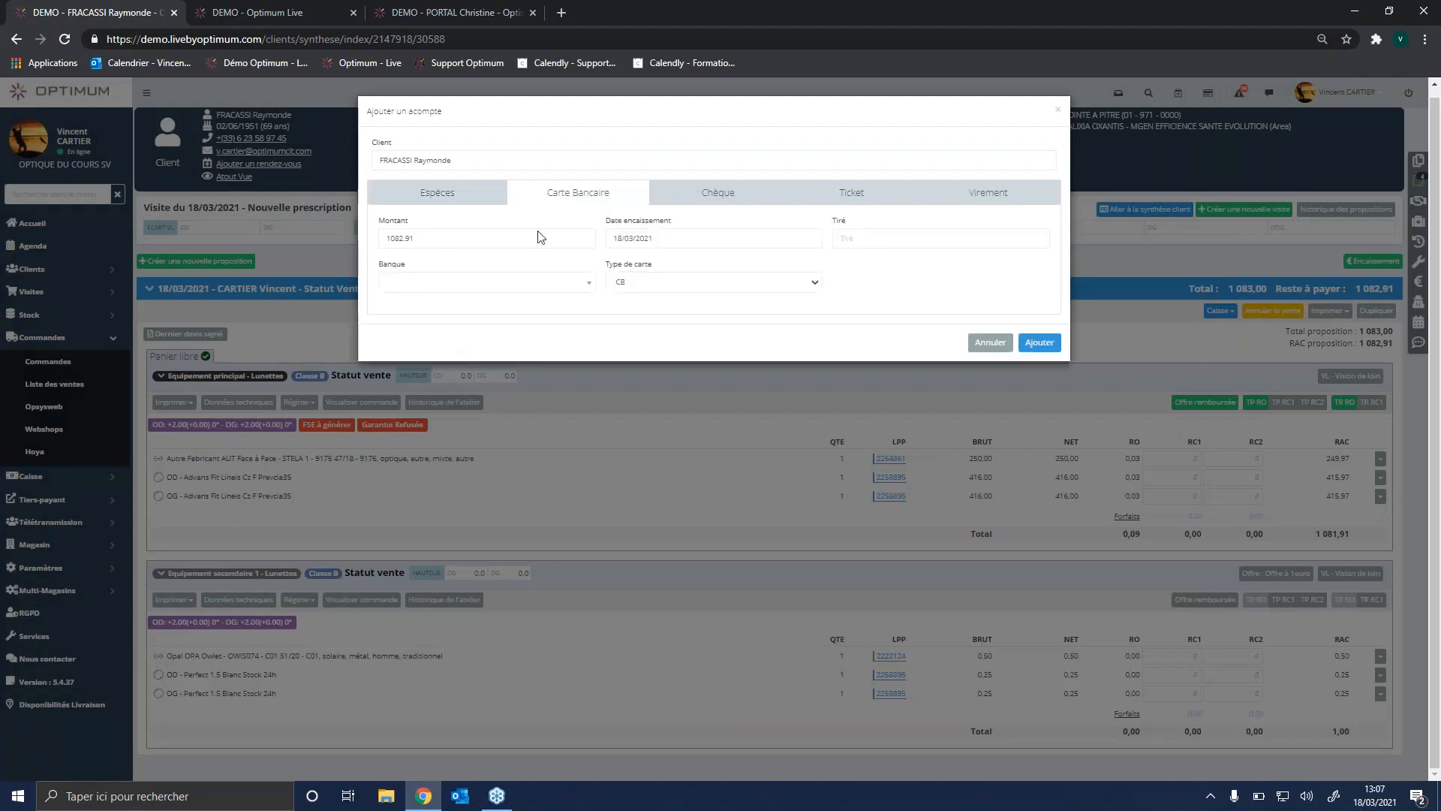
drag(431, 242, 337, 247)
text(150)
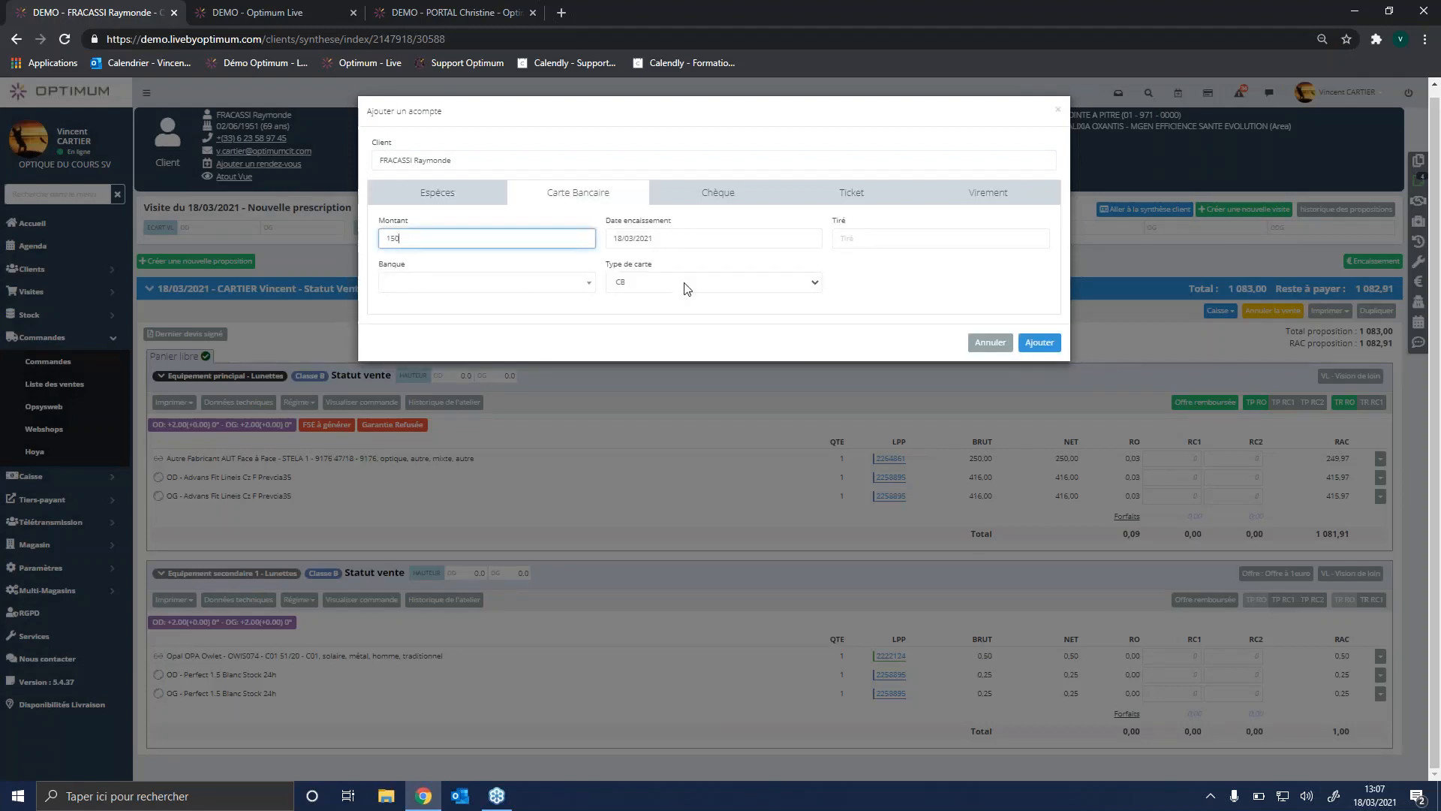
click(1039, 342)
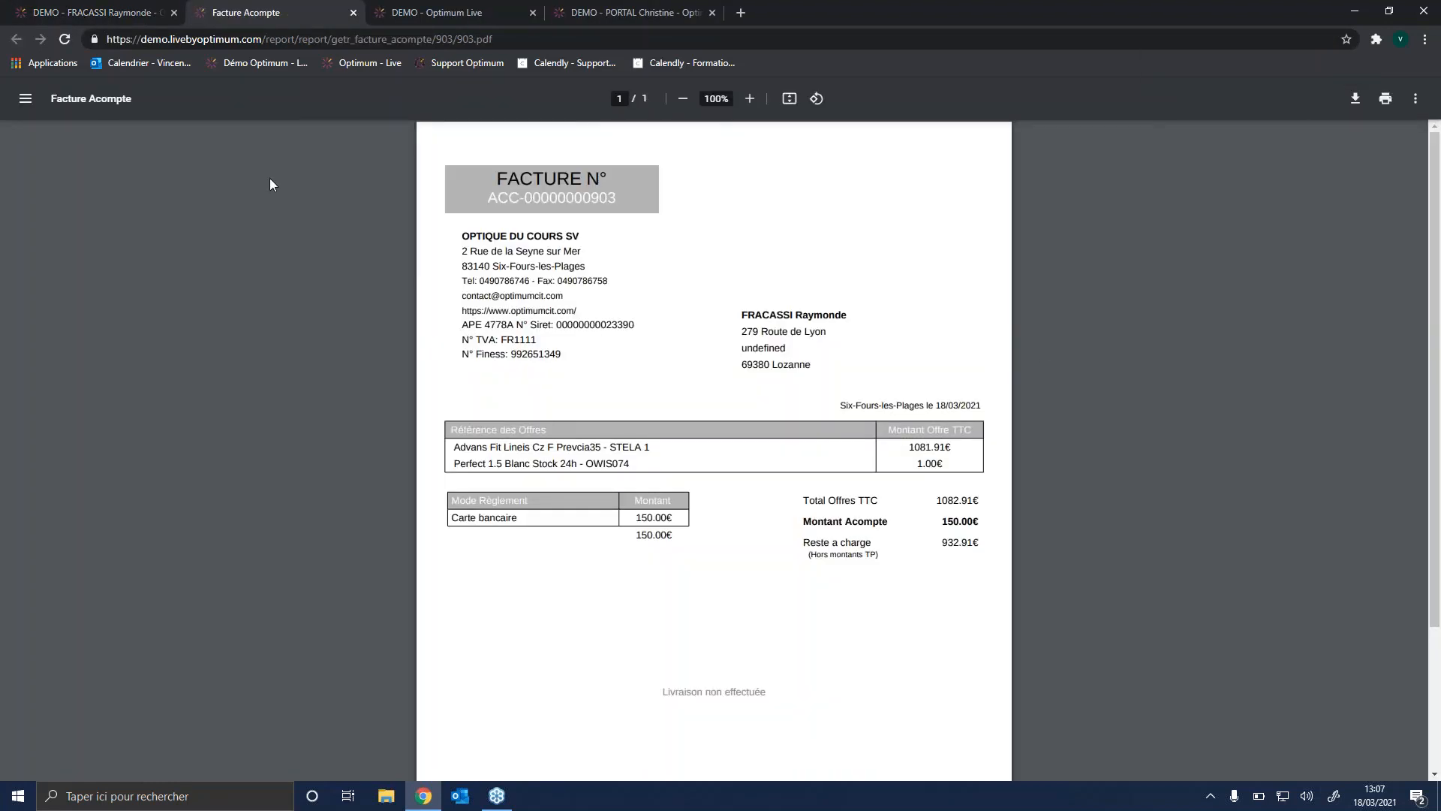
click(74, 20)
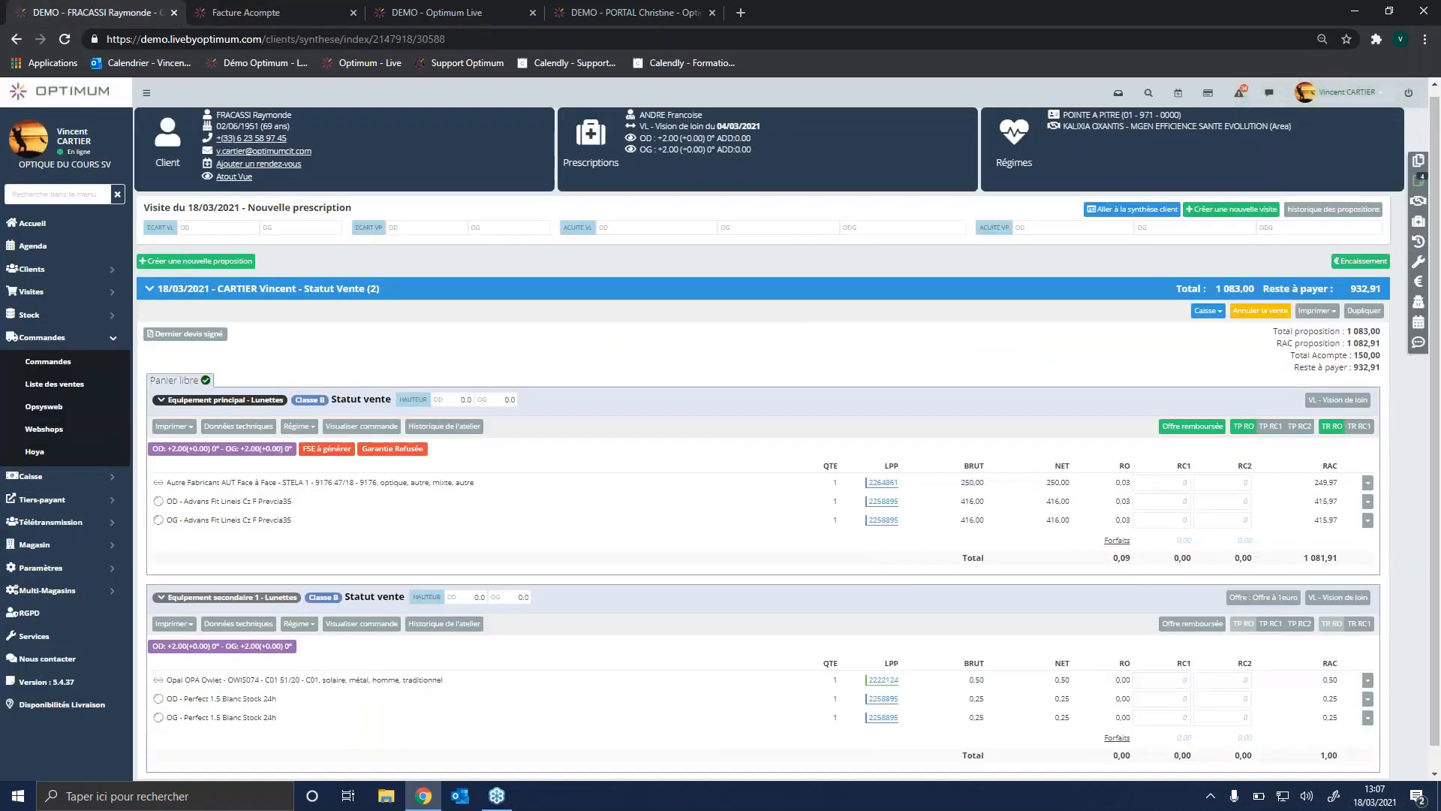
drag(1354, 356, 1383, 363)
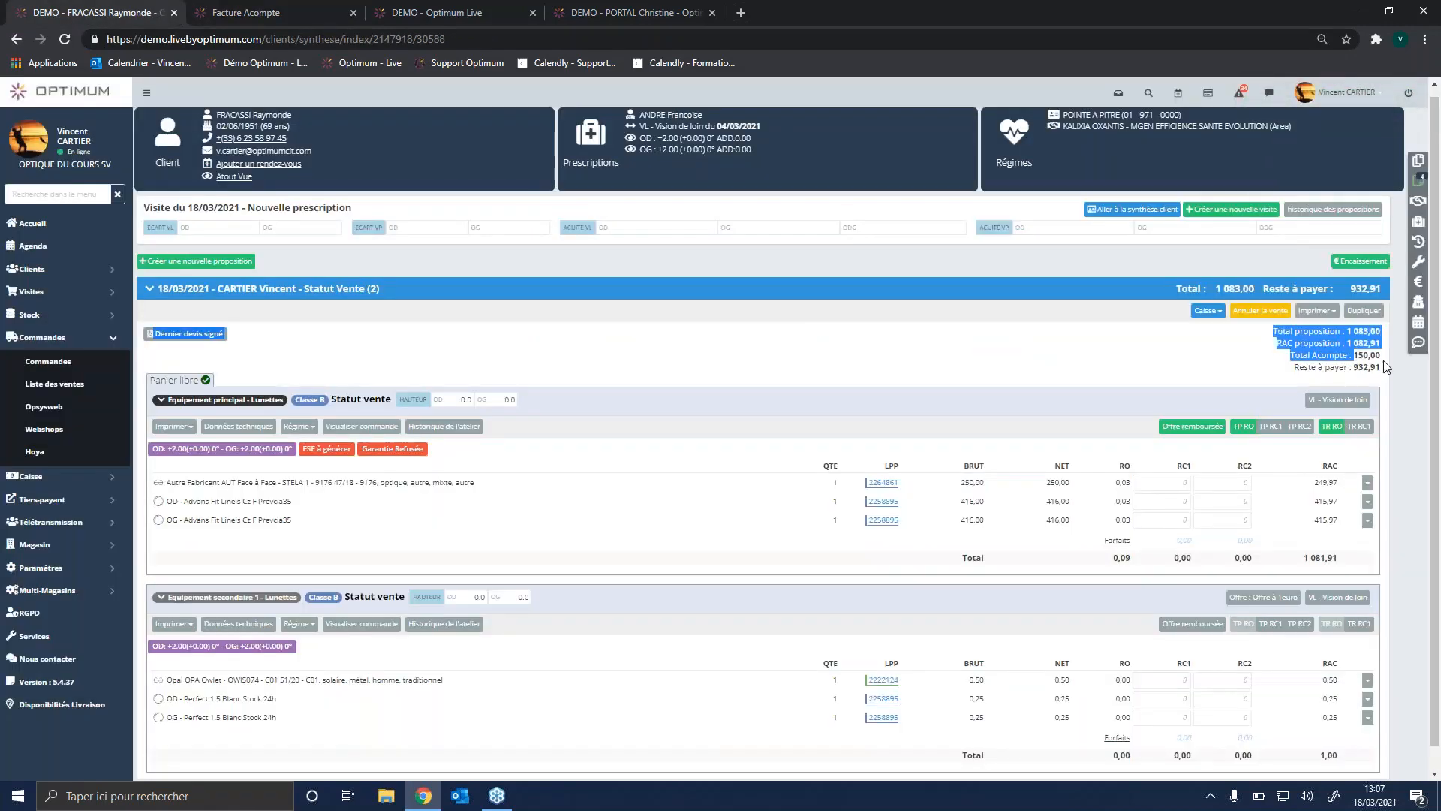
Step: Open the Relevé de caisse and display the Trésorerie (Journal de caisse) statement
click(1383, 364)
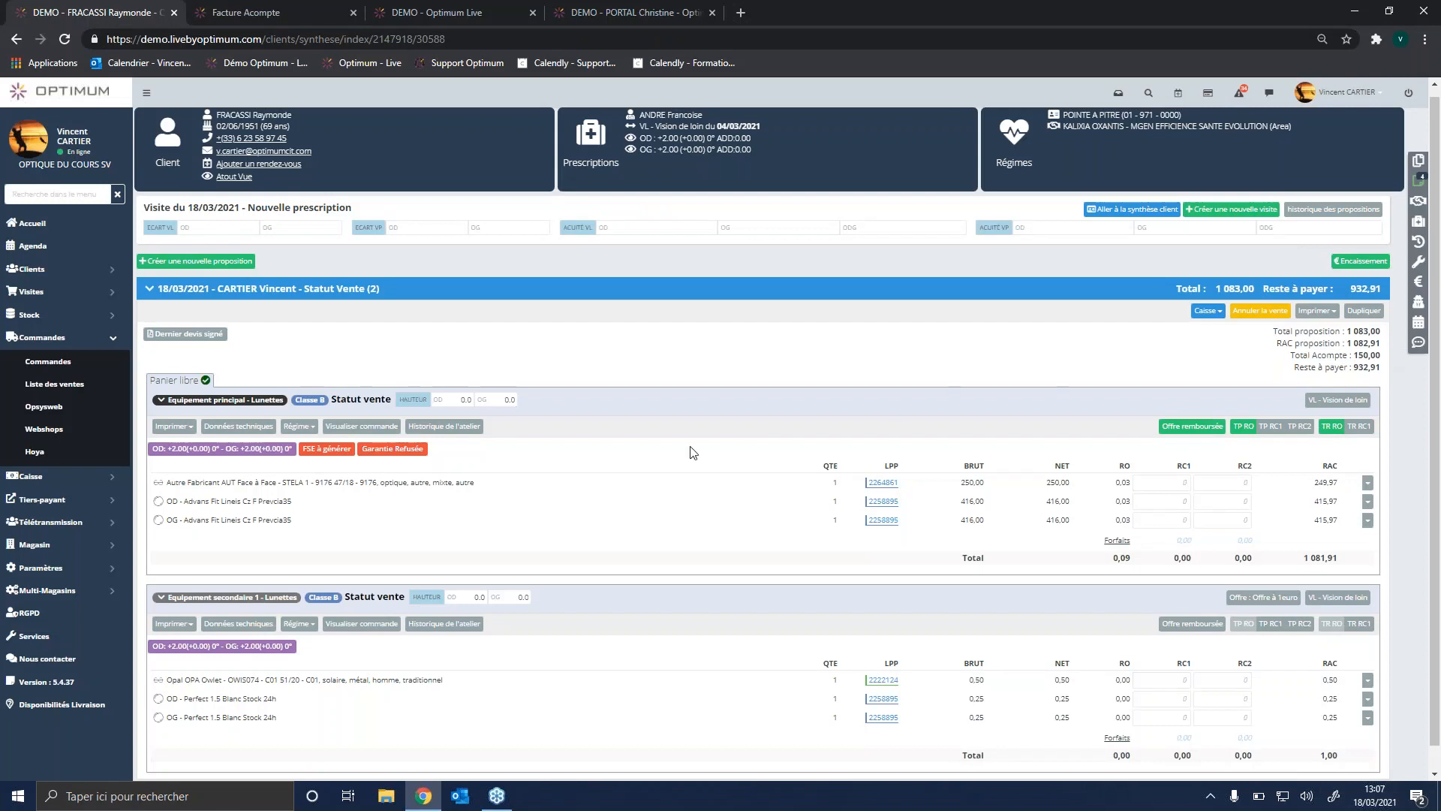
click(85, 485)
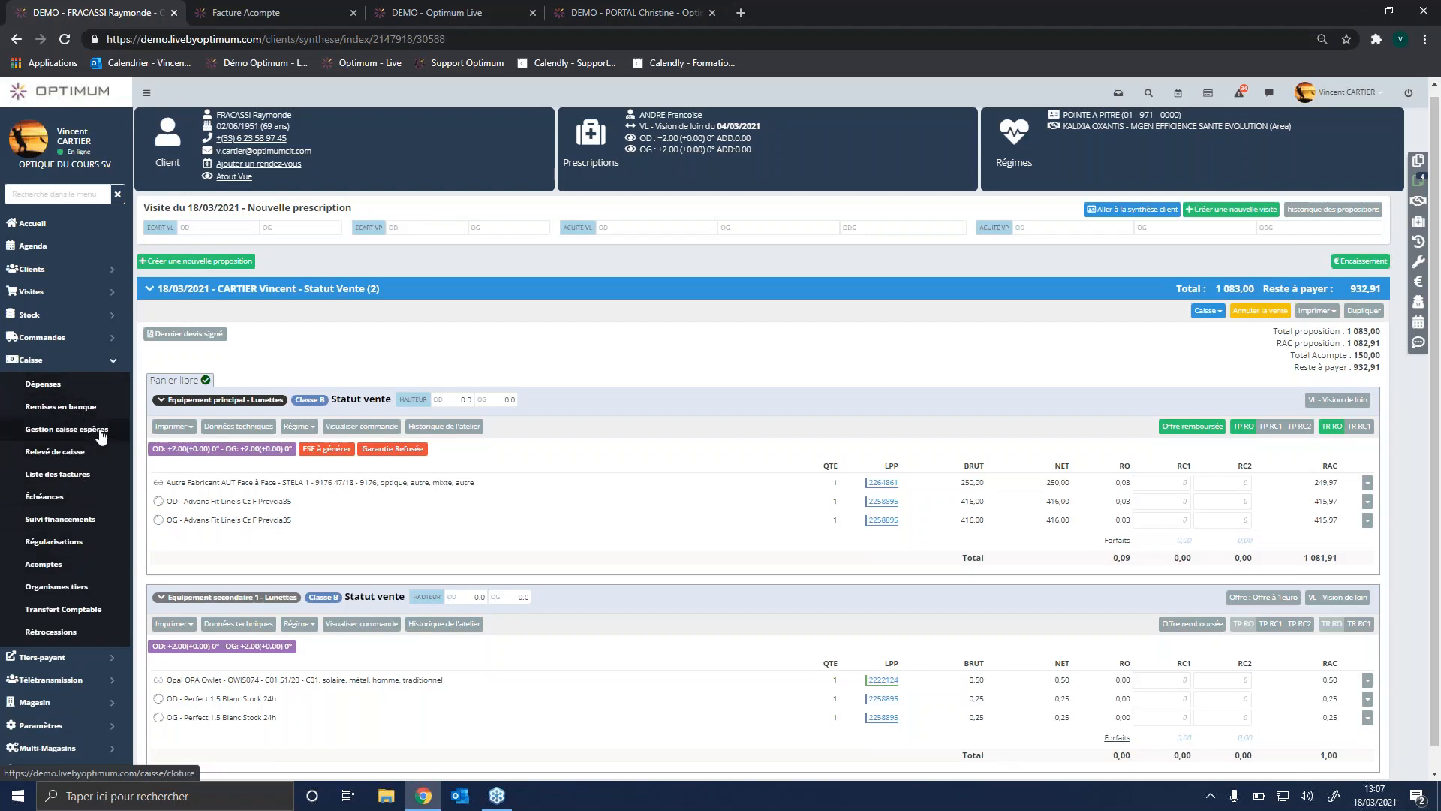
click(72, 454)
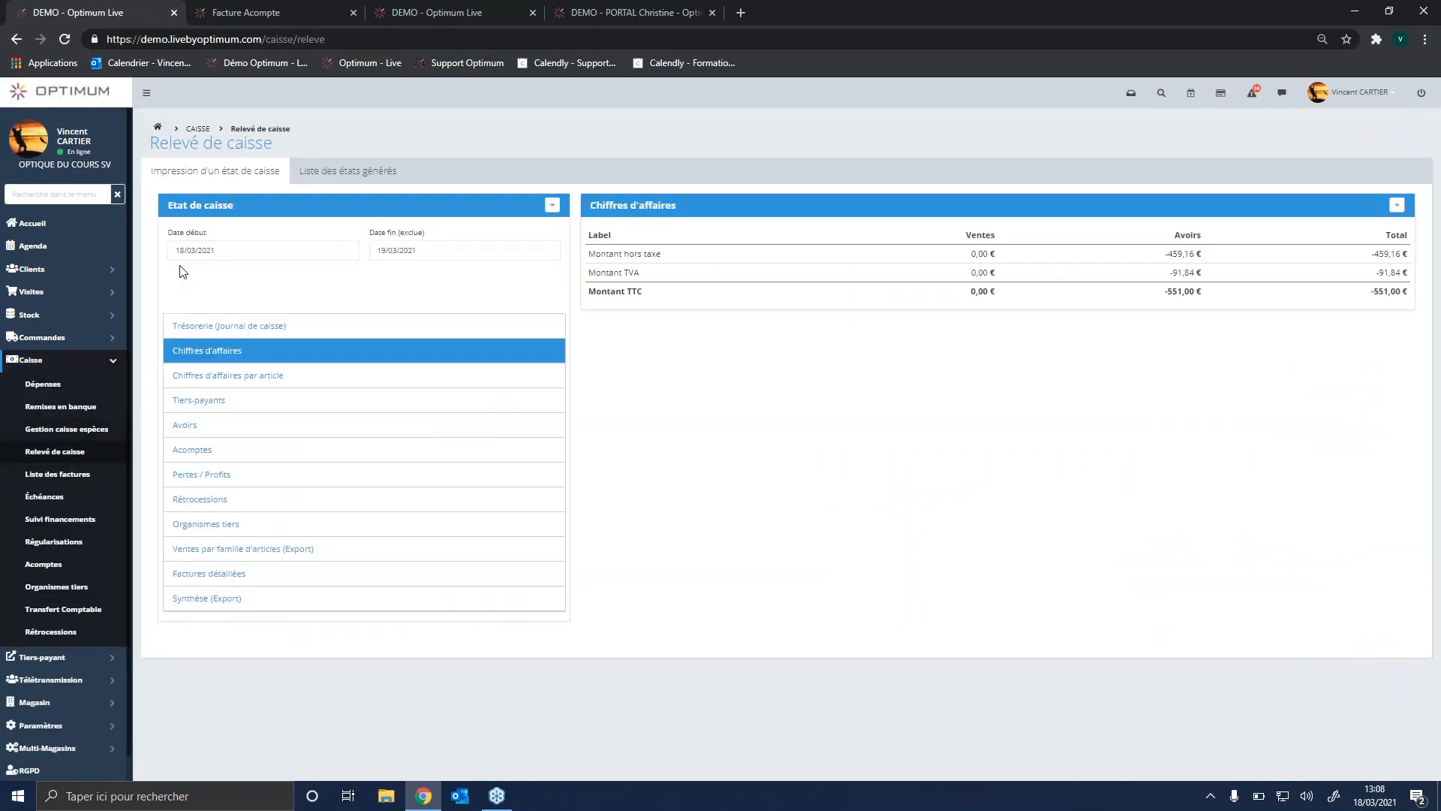
click(263, 327)
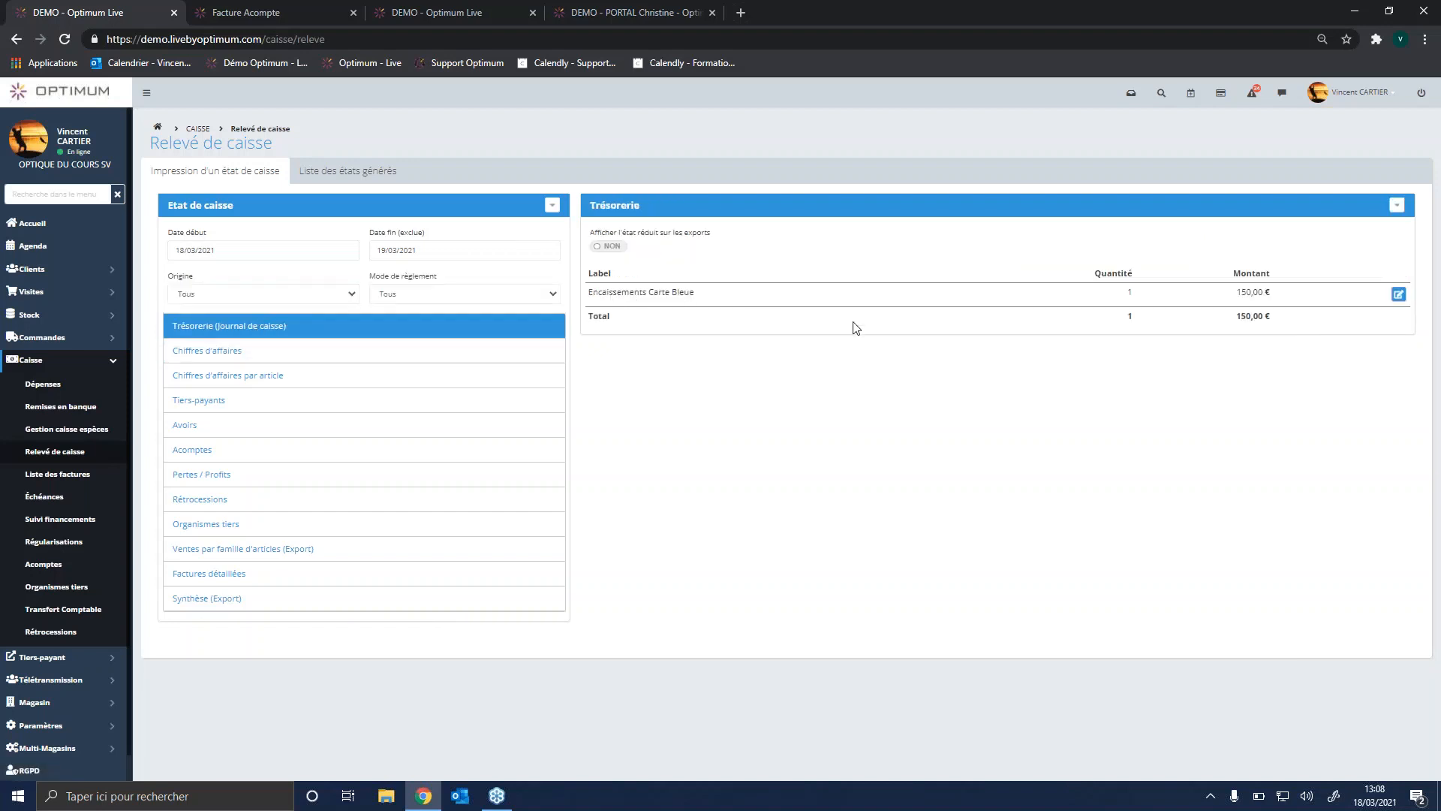
Step: Check the Pointage details of the Encaissements Carte Bleue line and set the statement's start date to 01/03/2021
click(1399, 295)
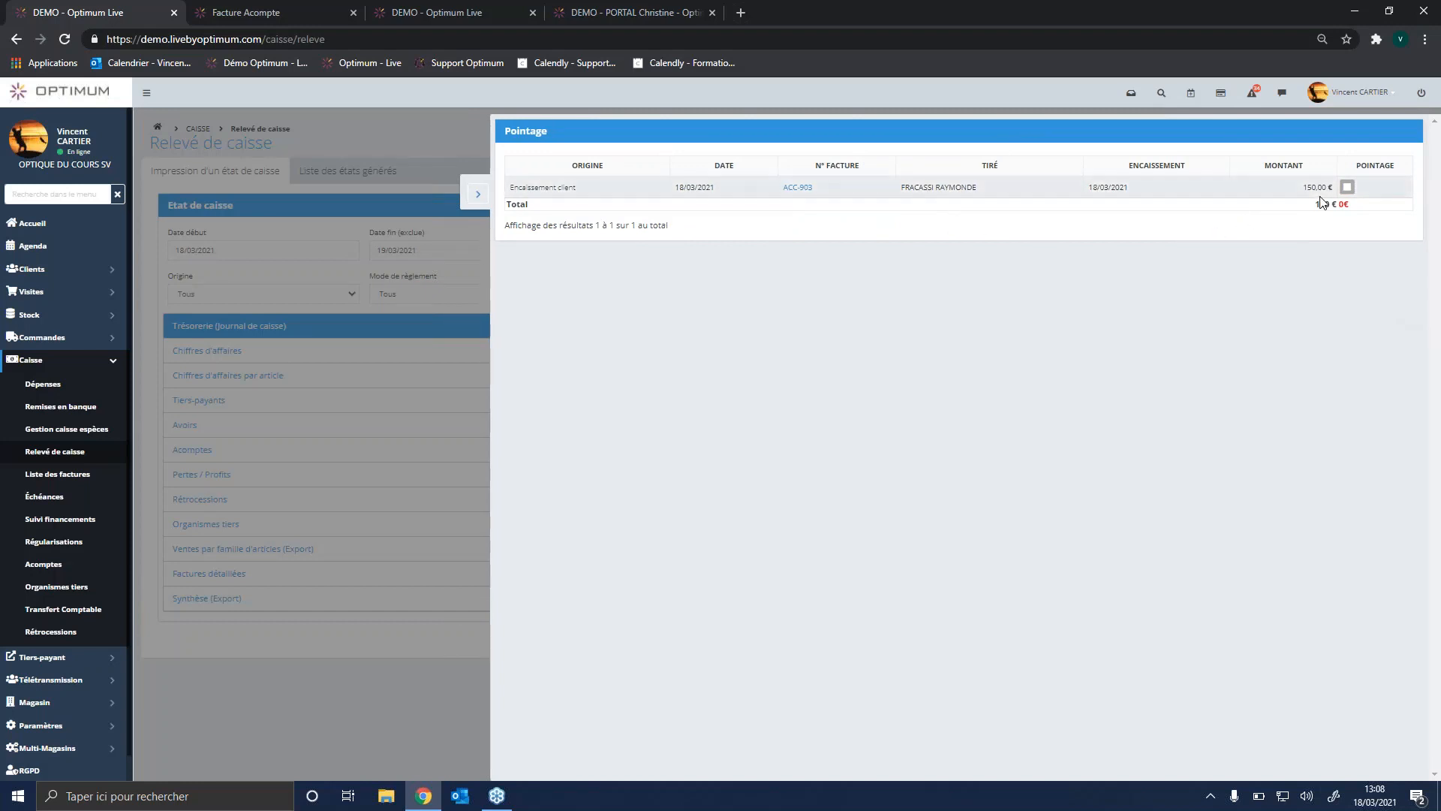
click(472, 210)
click(205, 253)
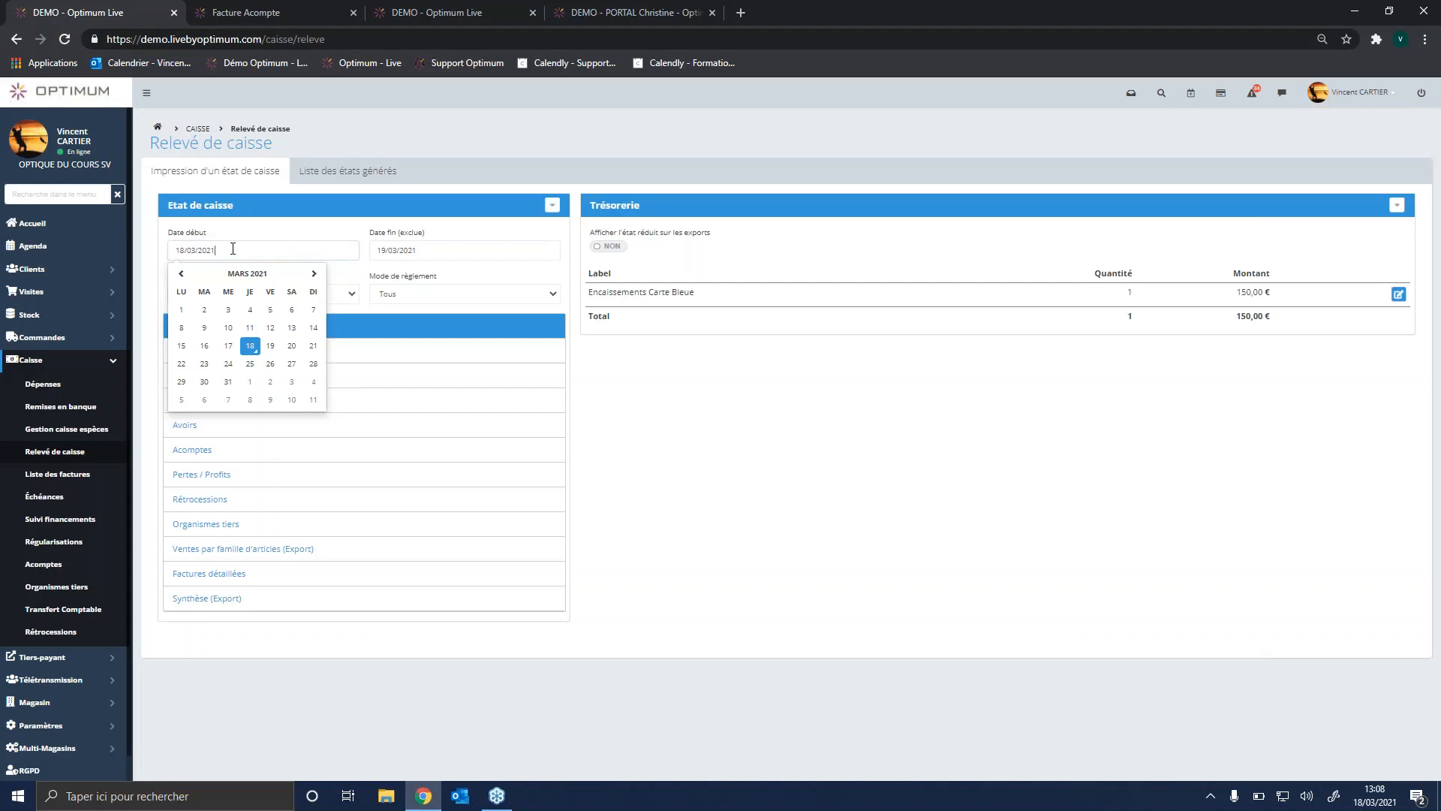
click(189, 311)
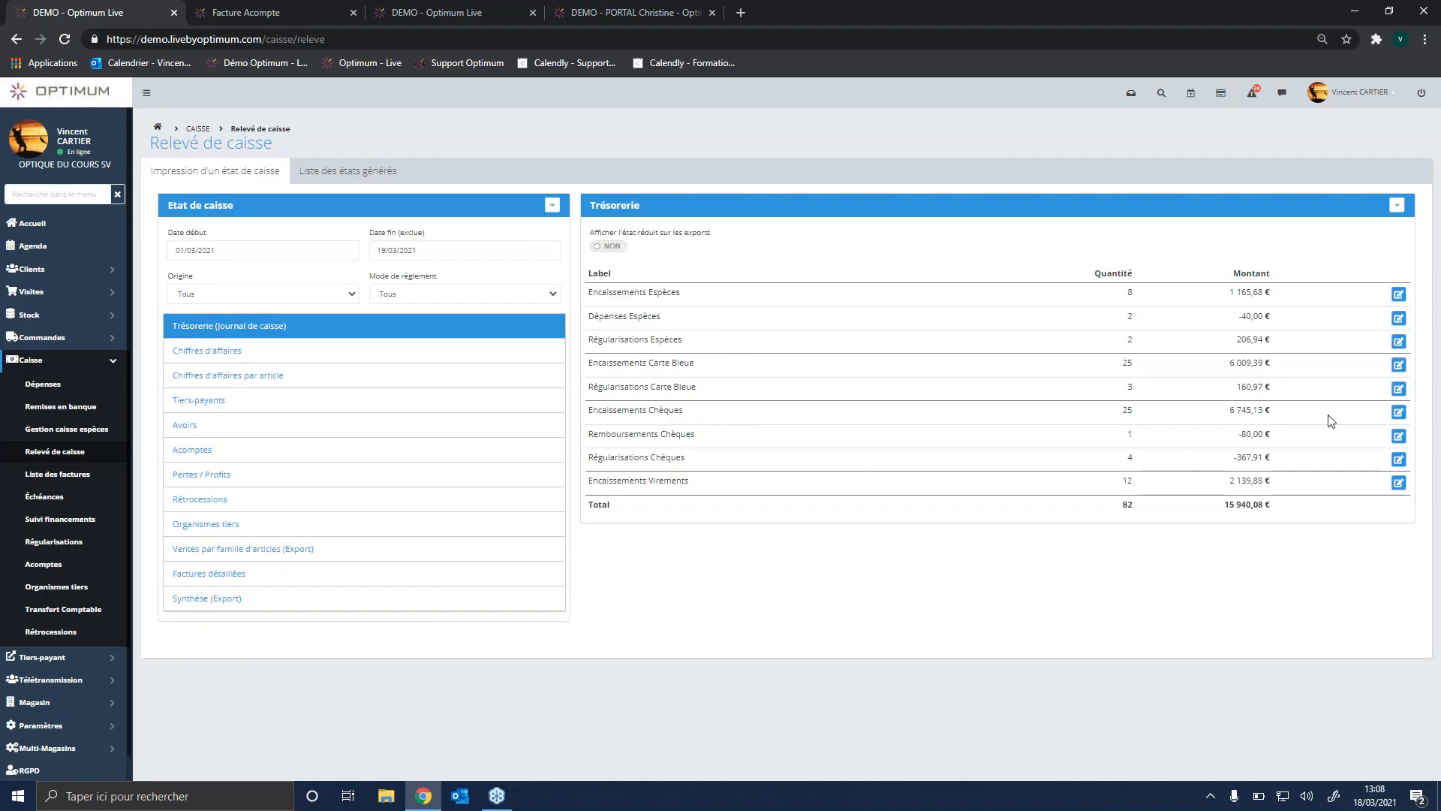
Step: Start a scheduled task emailing the Trésorerie statement in Excel format with a Mensuelle period, and close the form without adding it
click(1397, 205)
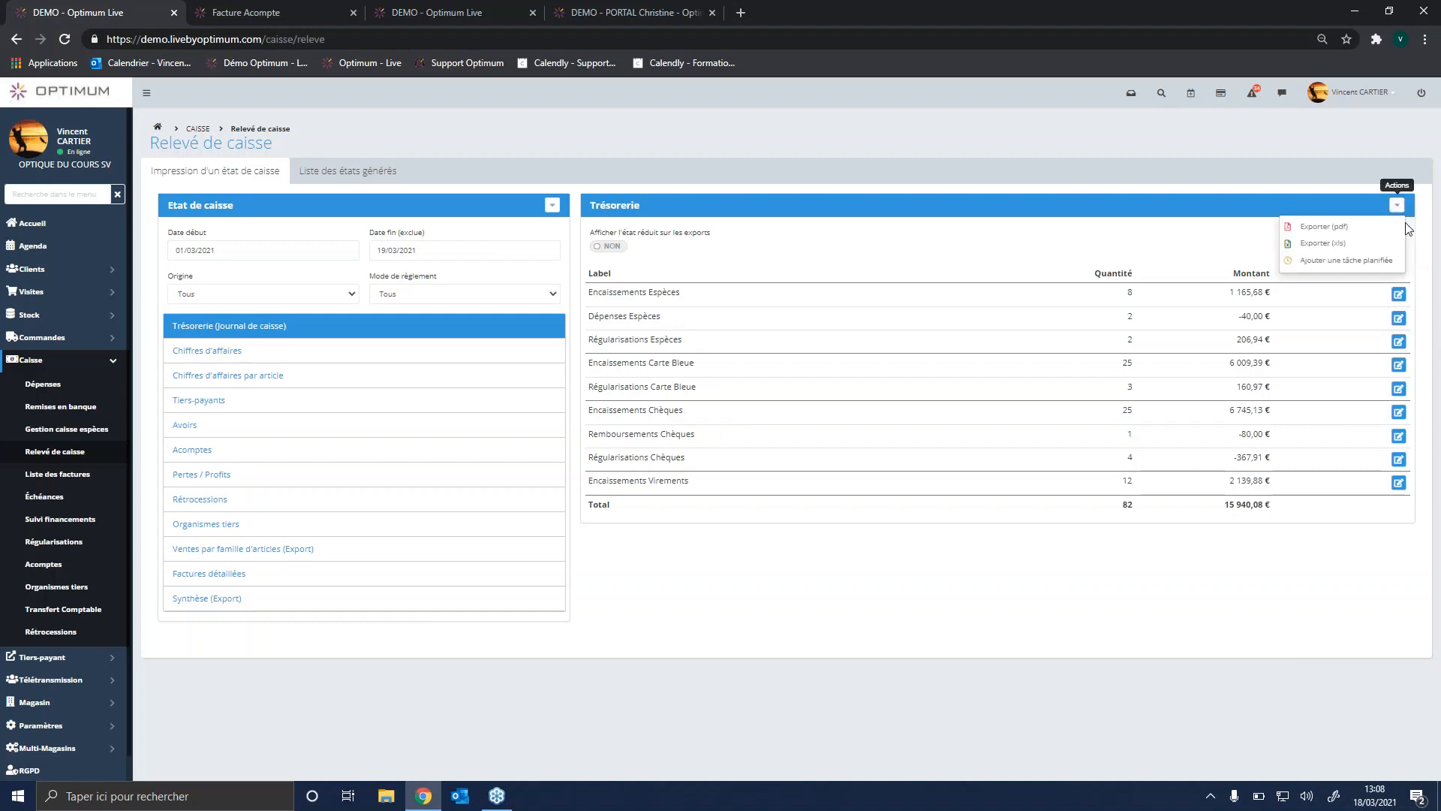
click(1366, 269)
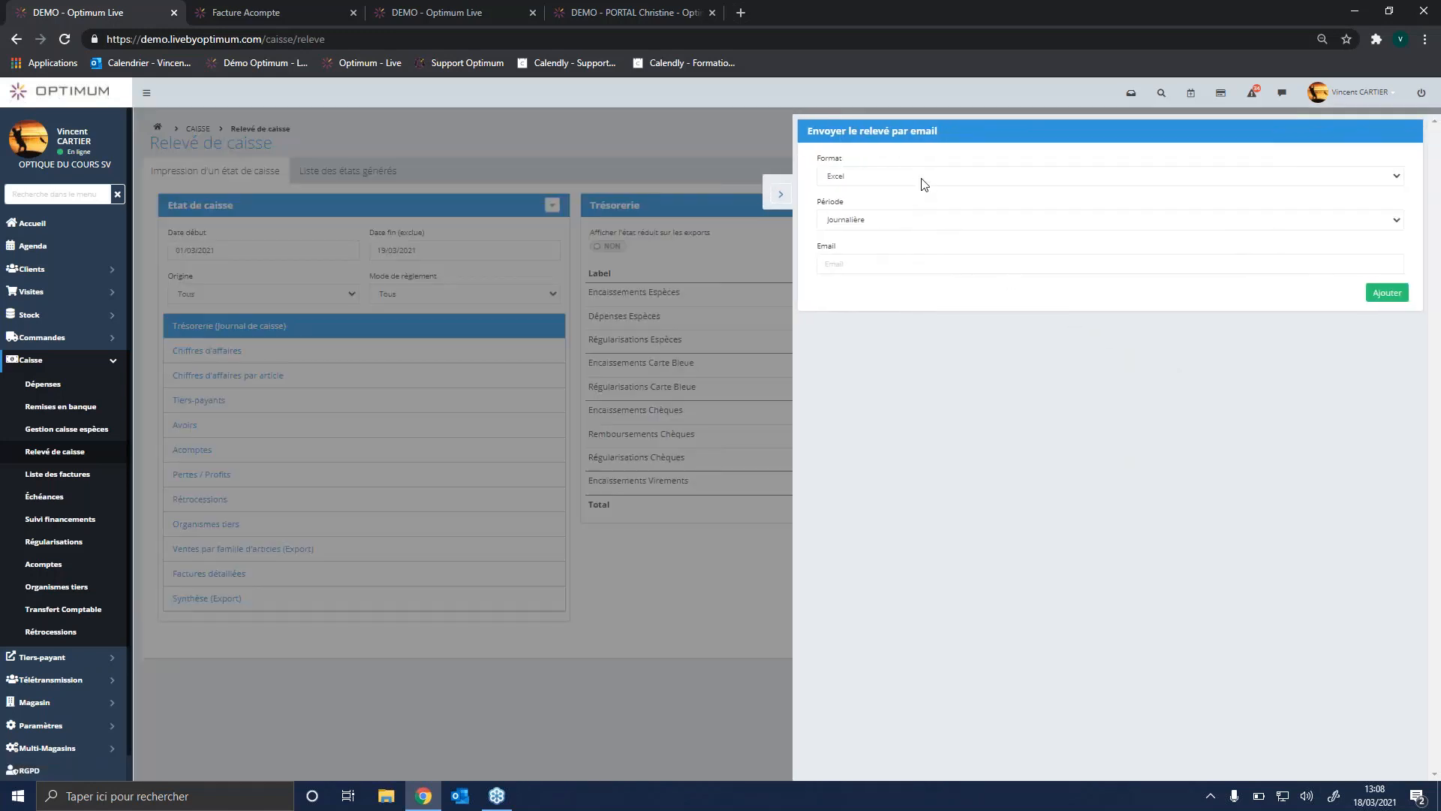
click(924, 184)
click(920, 198)
click(911, 224)
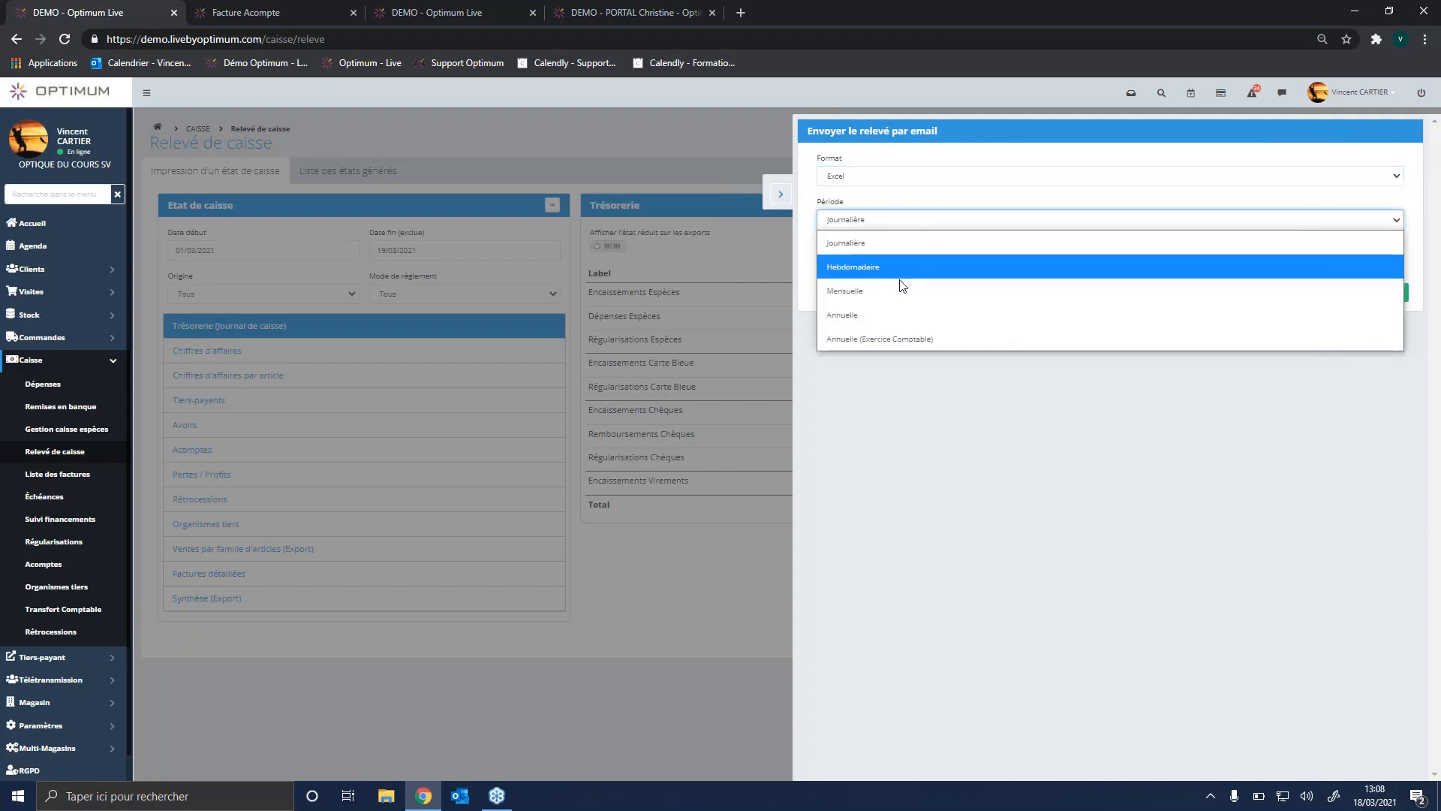
click(901, 291)
click(853, 264)
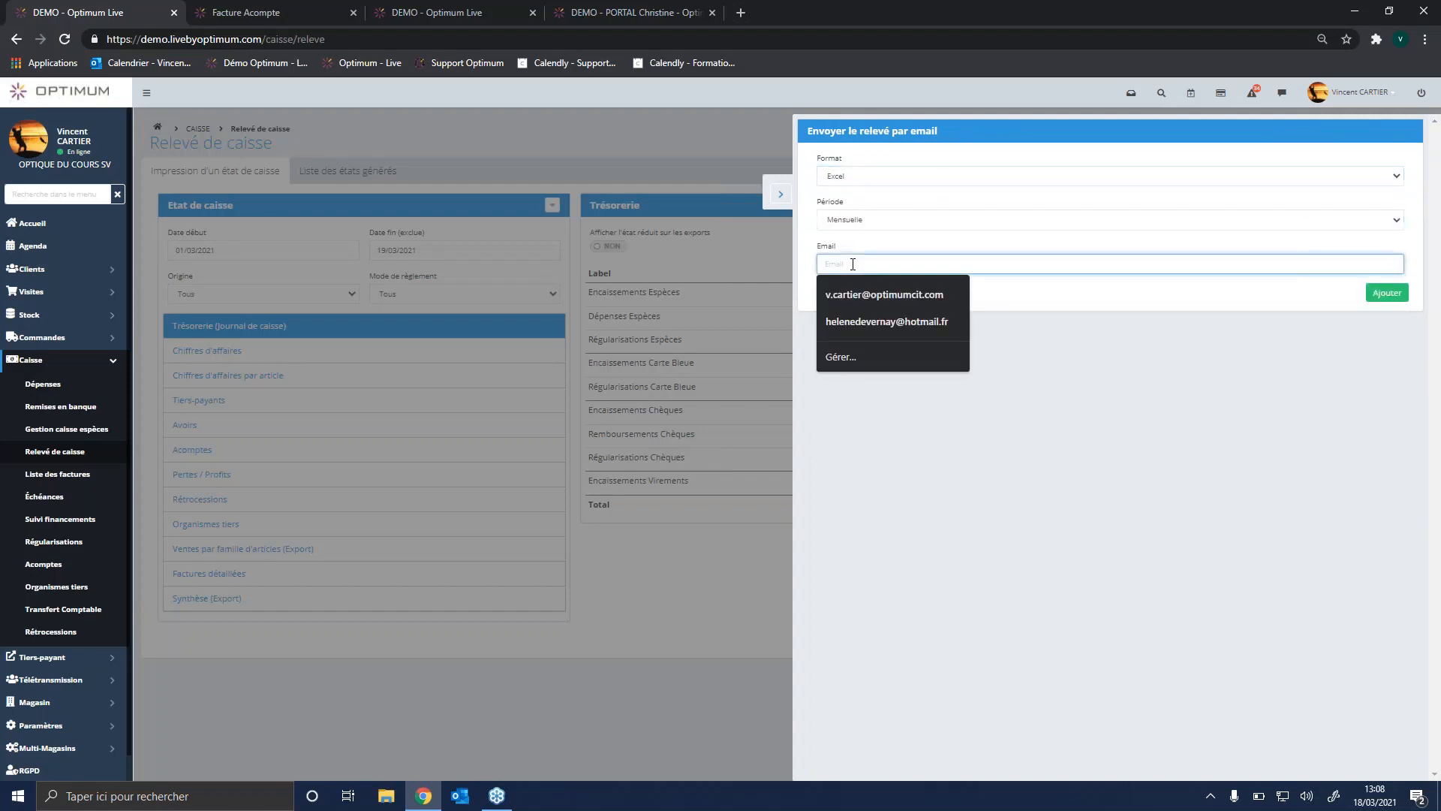
click(1062, 362)
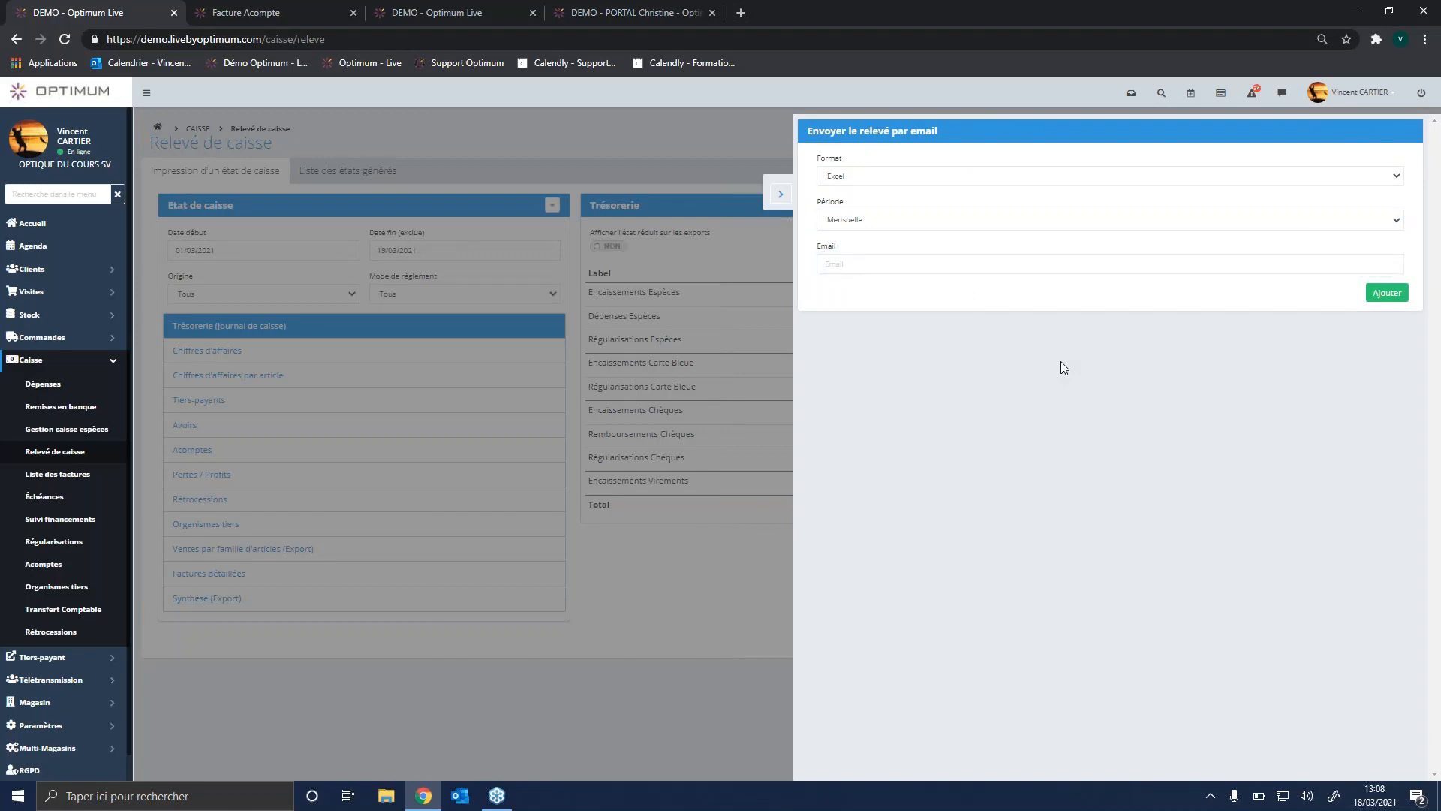
click(779, 199)
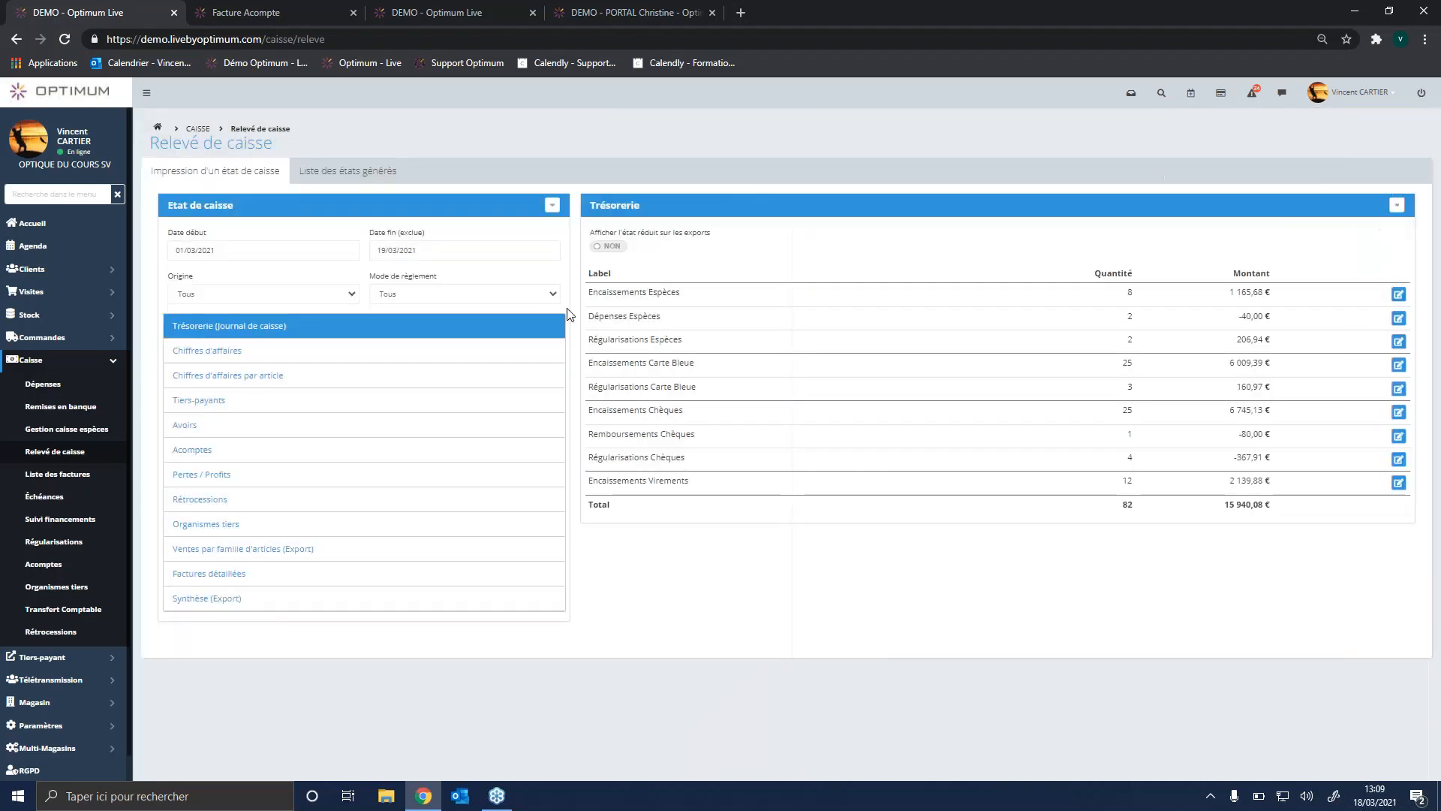
Step: Review the Chiffres d'affaires, Chiffres d'affaires par article and Tiers-payants statements for the same period
click(287, 363)
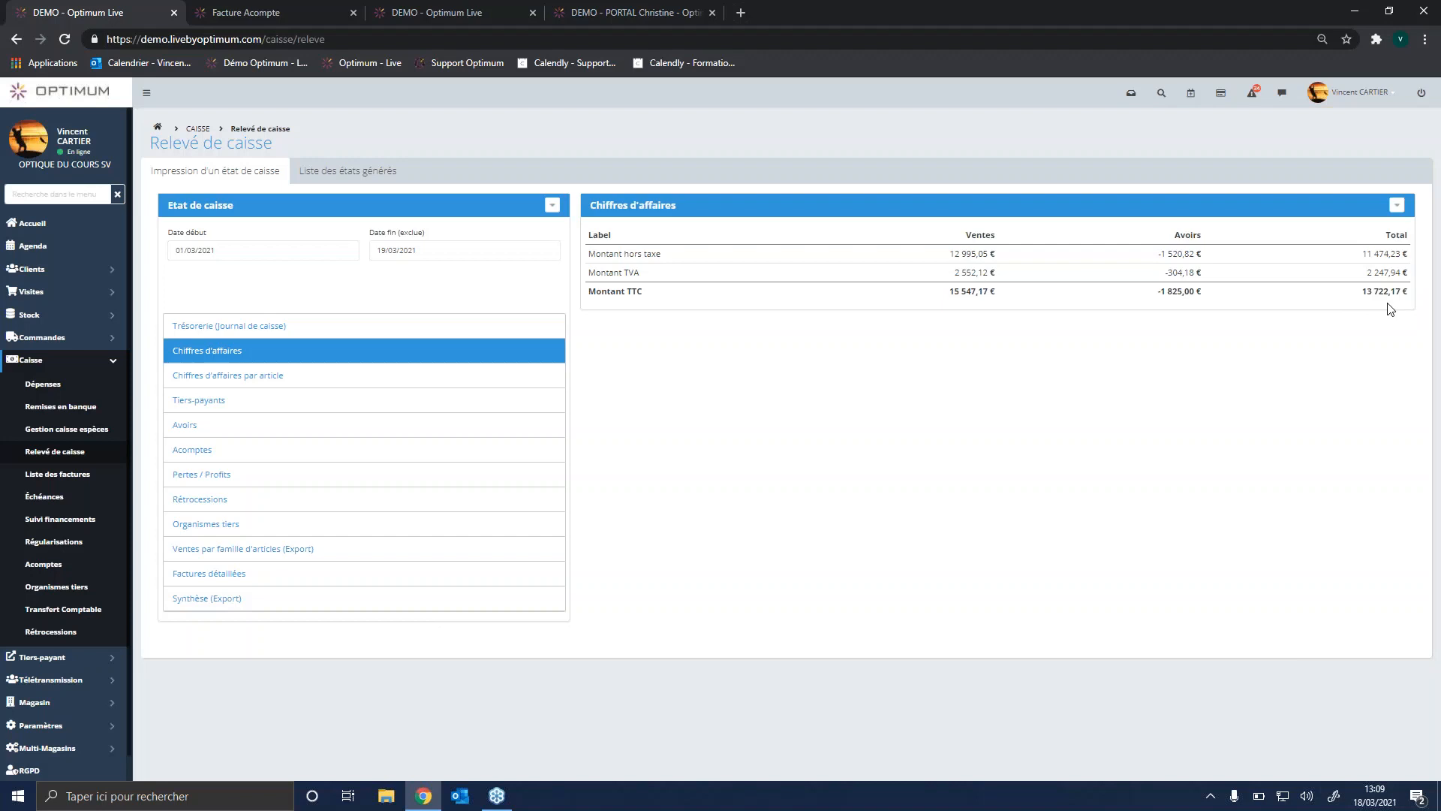
click(260, 387)
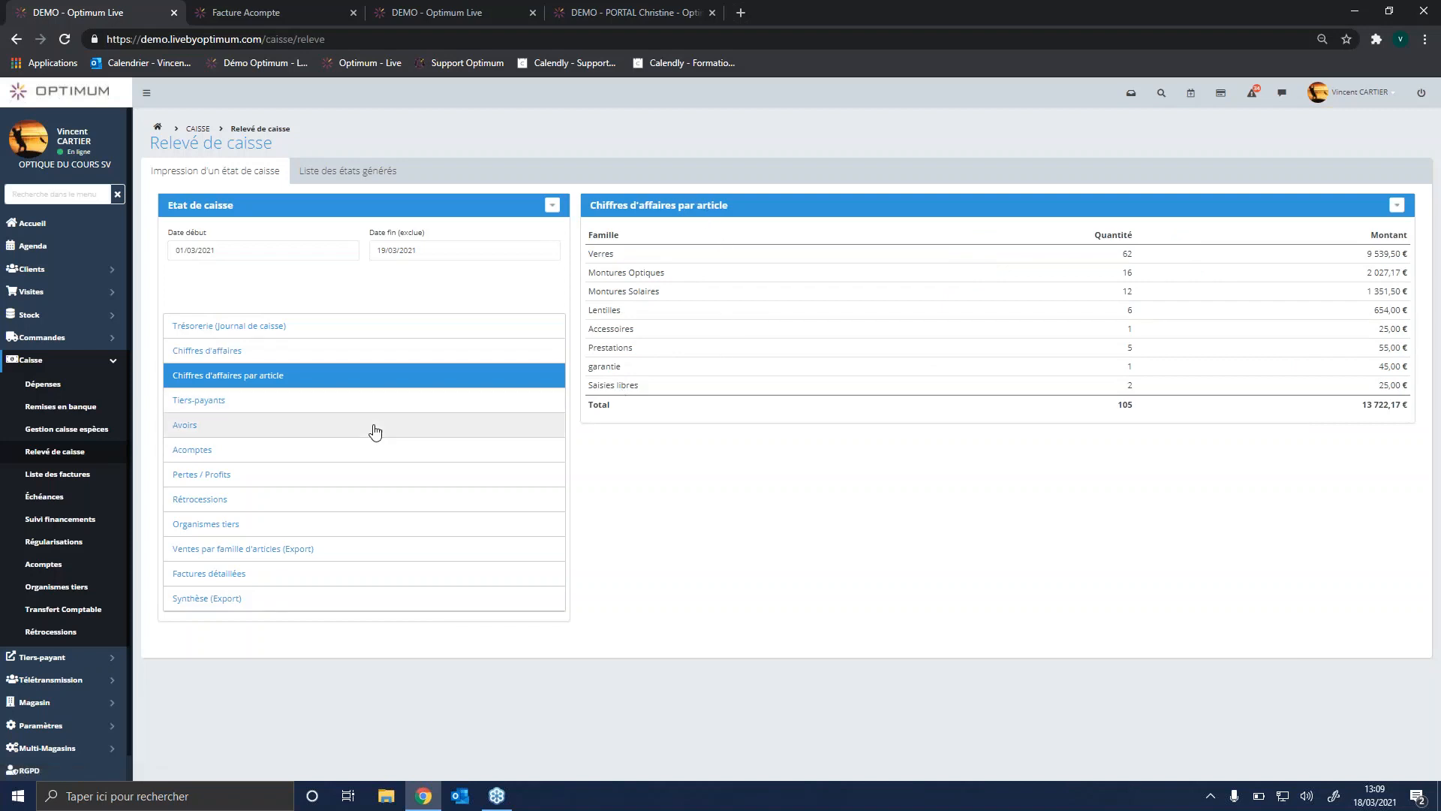
click(253, 408)
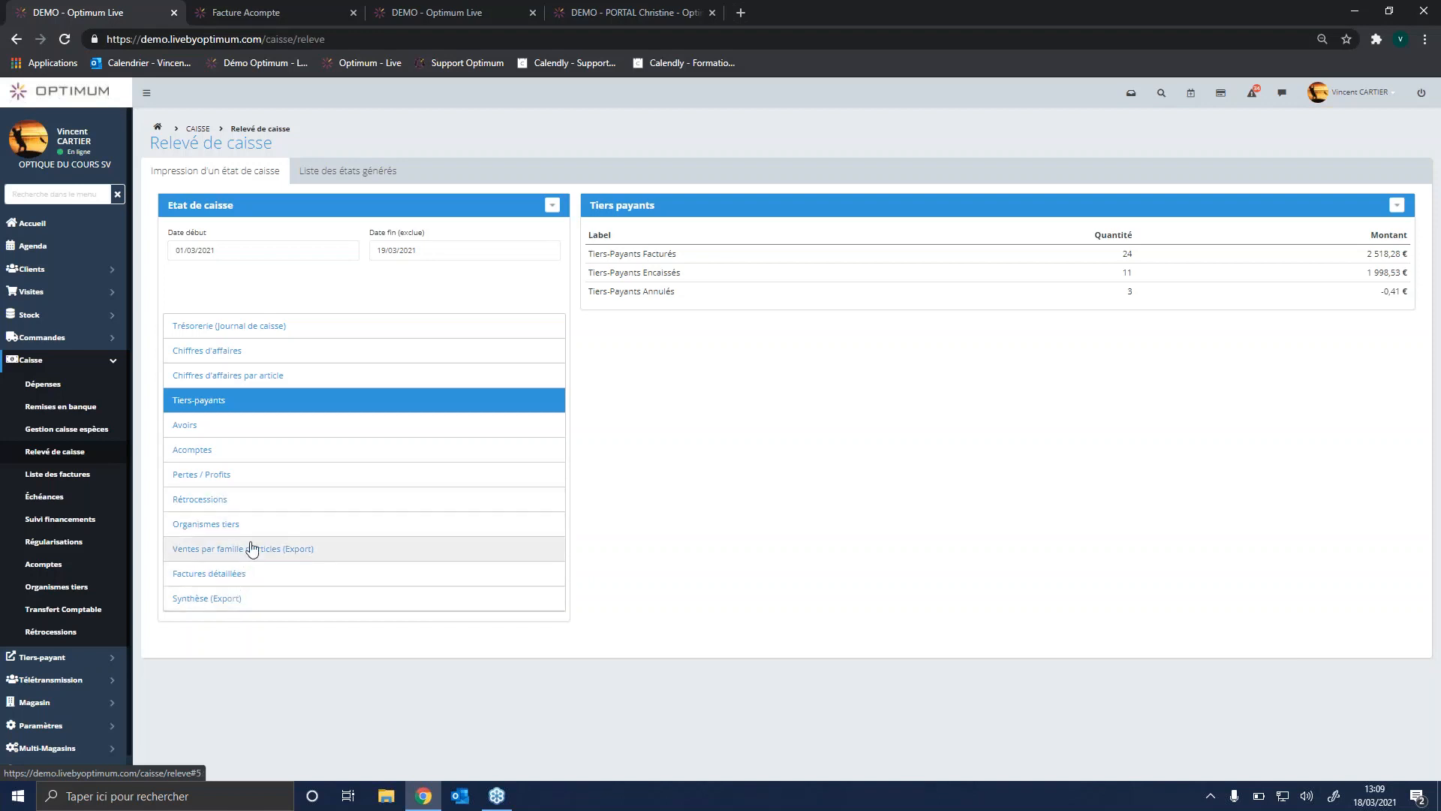
Step: Export the Factures détaillées statement in xls format and examine the downloaded spreadsheet across to its Encaissements columns
click(262, 586)
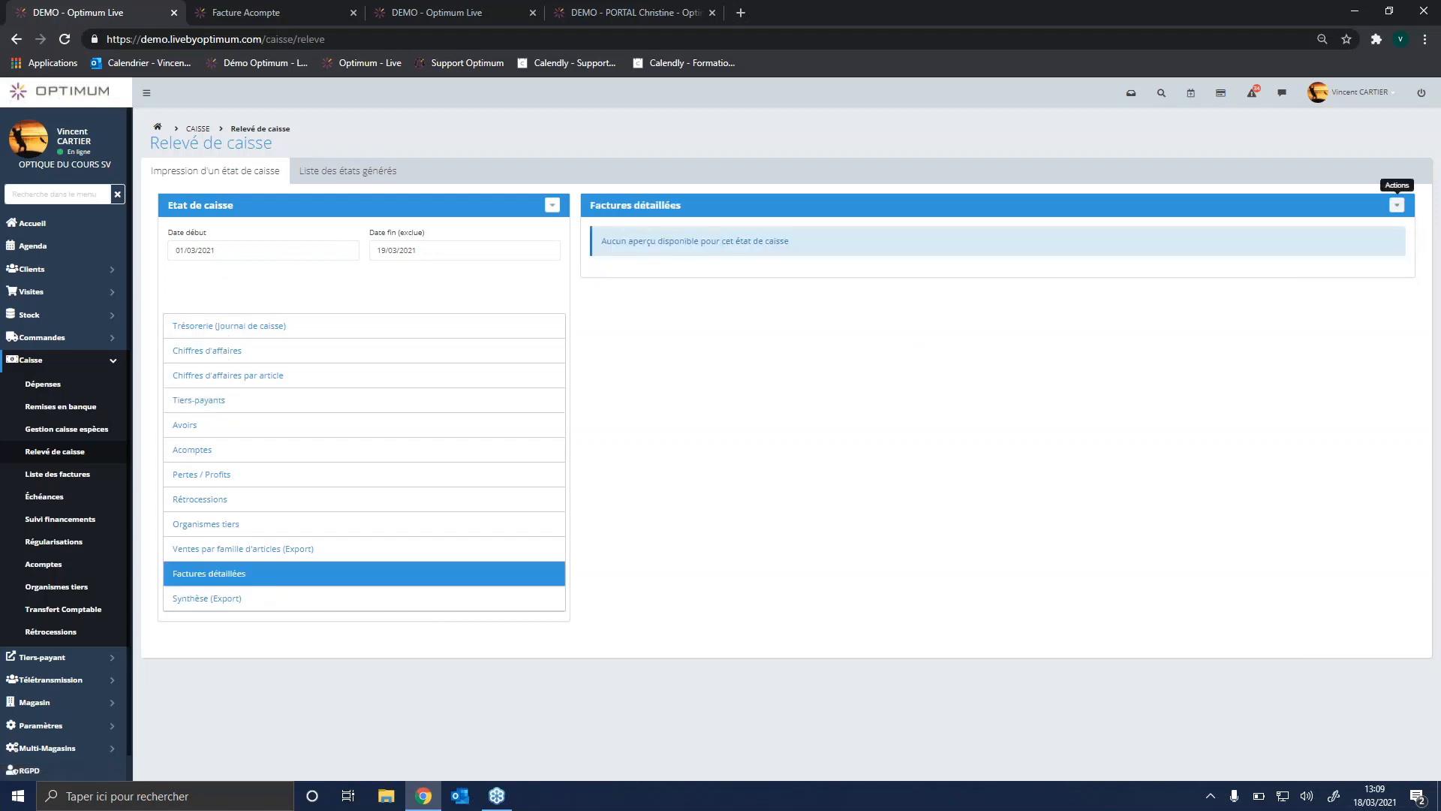
click(1397, 205)
click(1325, 243)
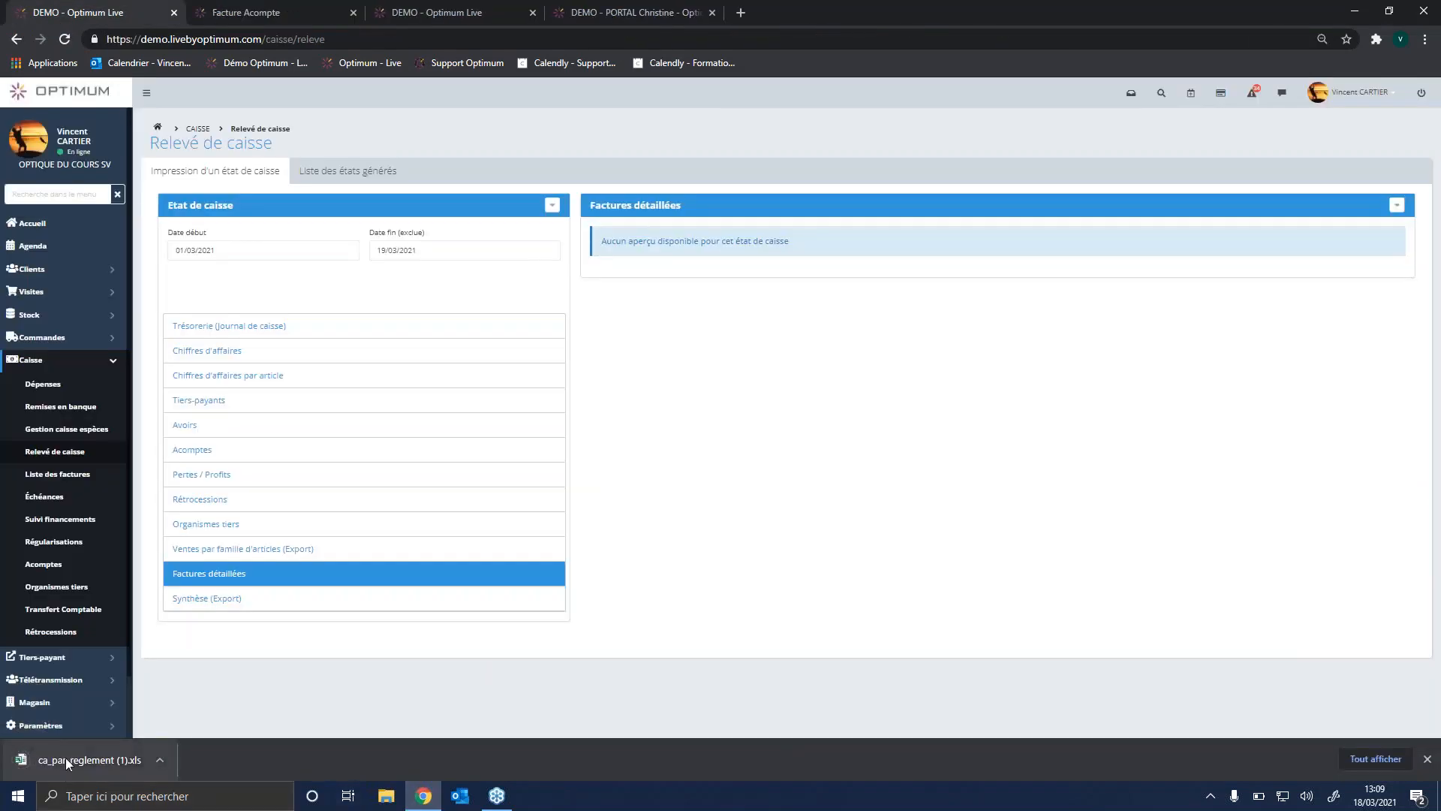
click(66, 759)
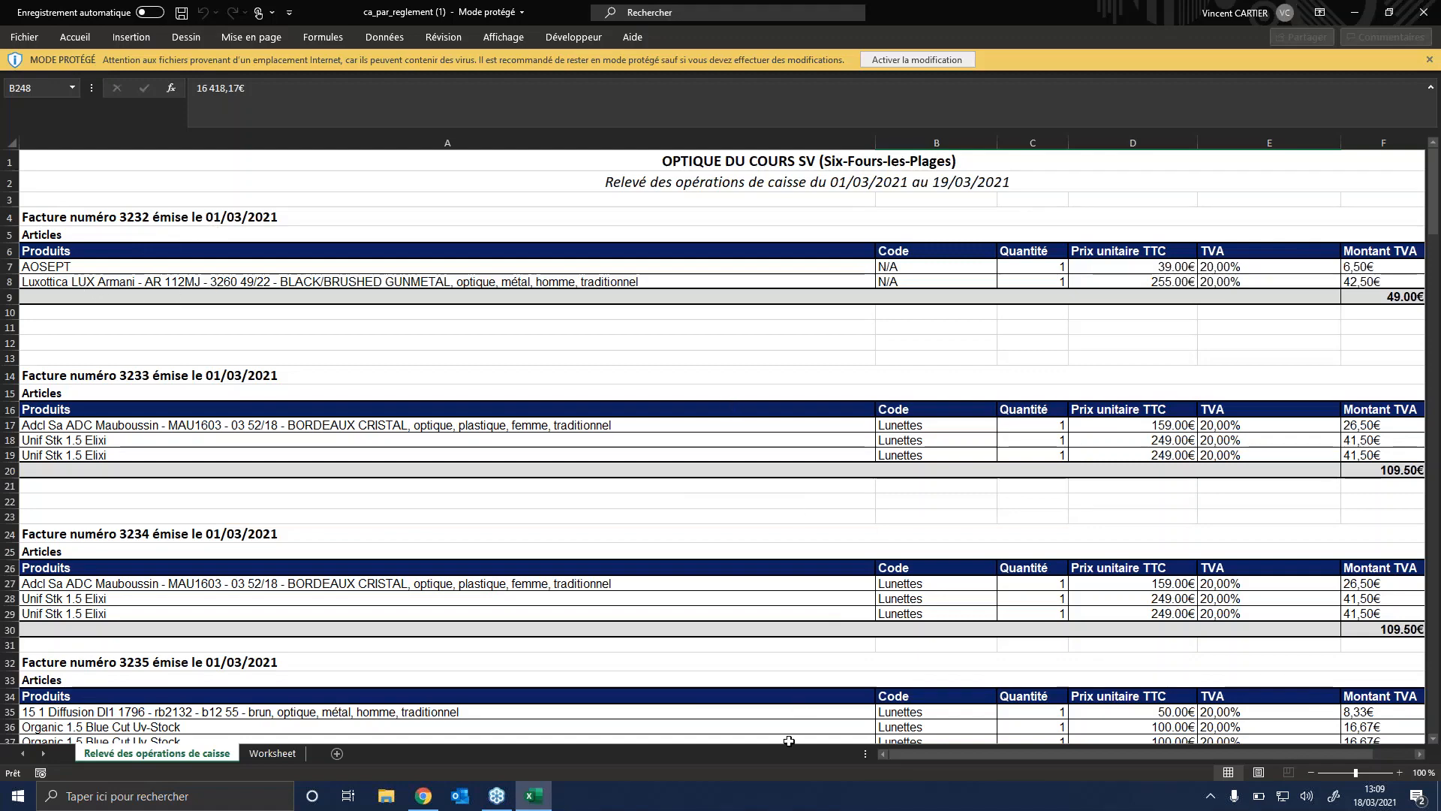
drag(929, 754, 965, 754)
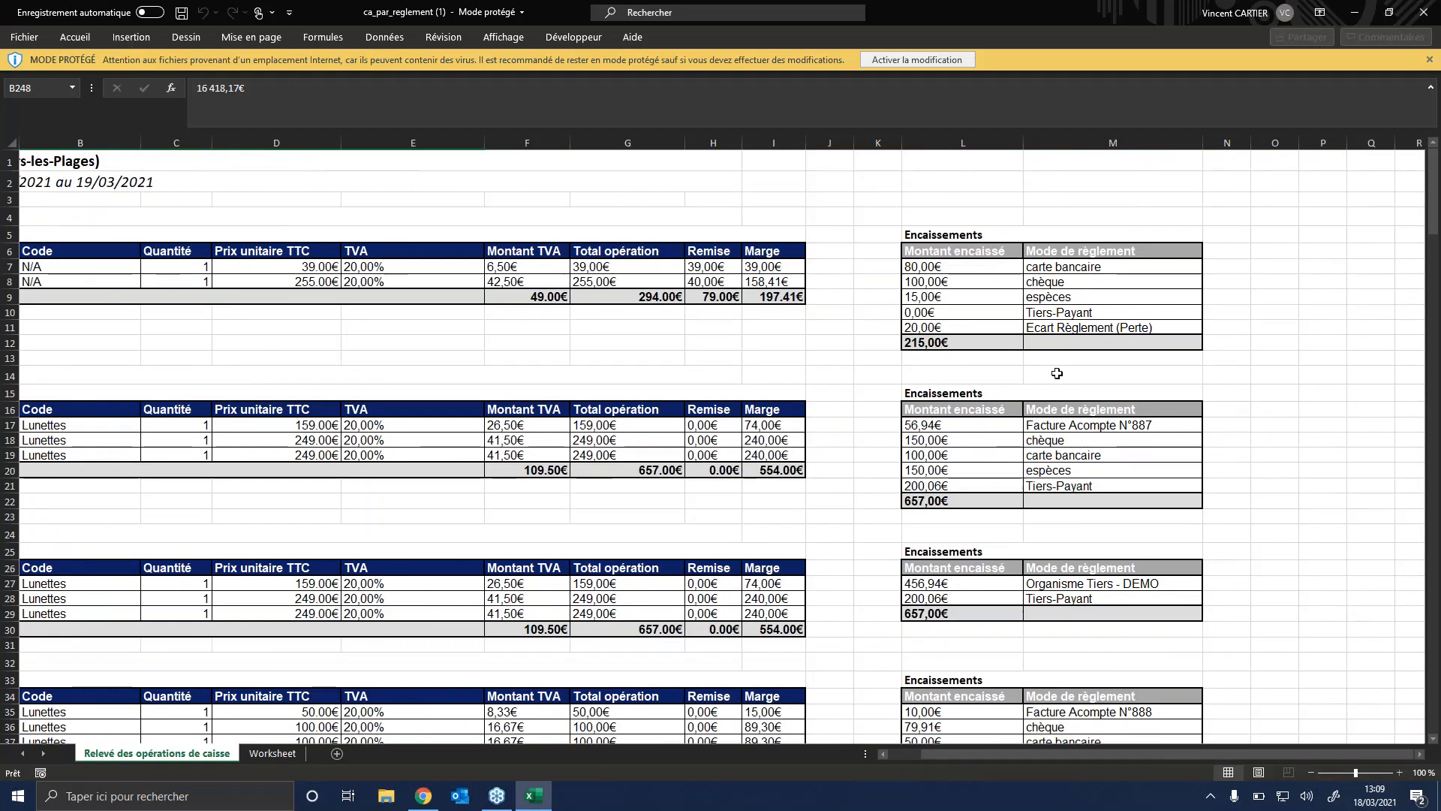
Step: Switch back to Optimum Live in Chrome and open the Suivi d'activité dashboard from the store's Tableaux de bord
click(423, 795)
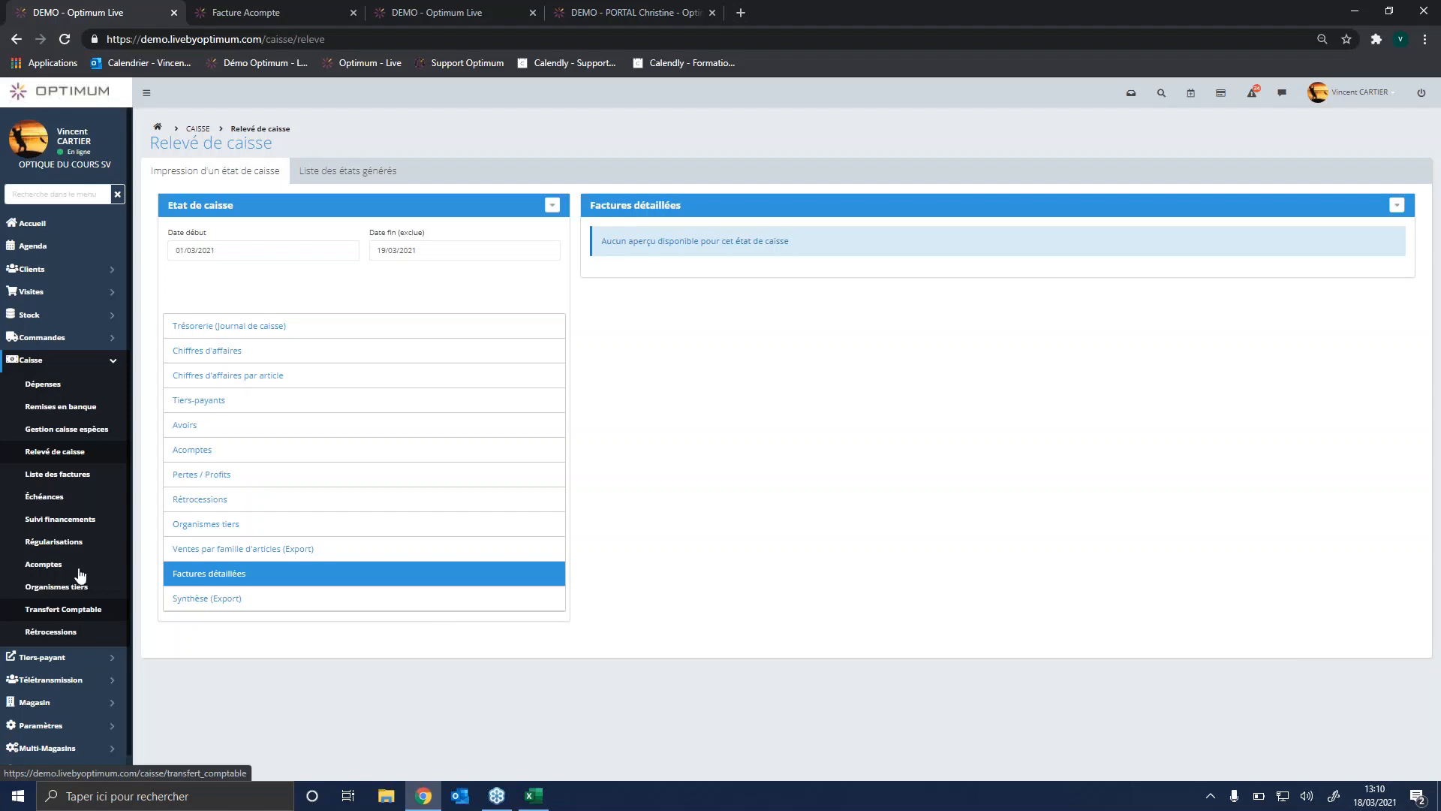
click(115, 365)
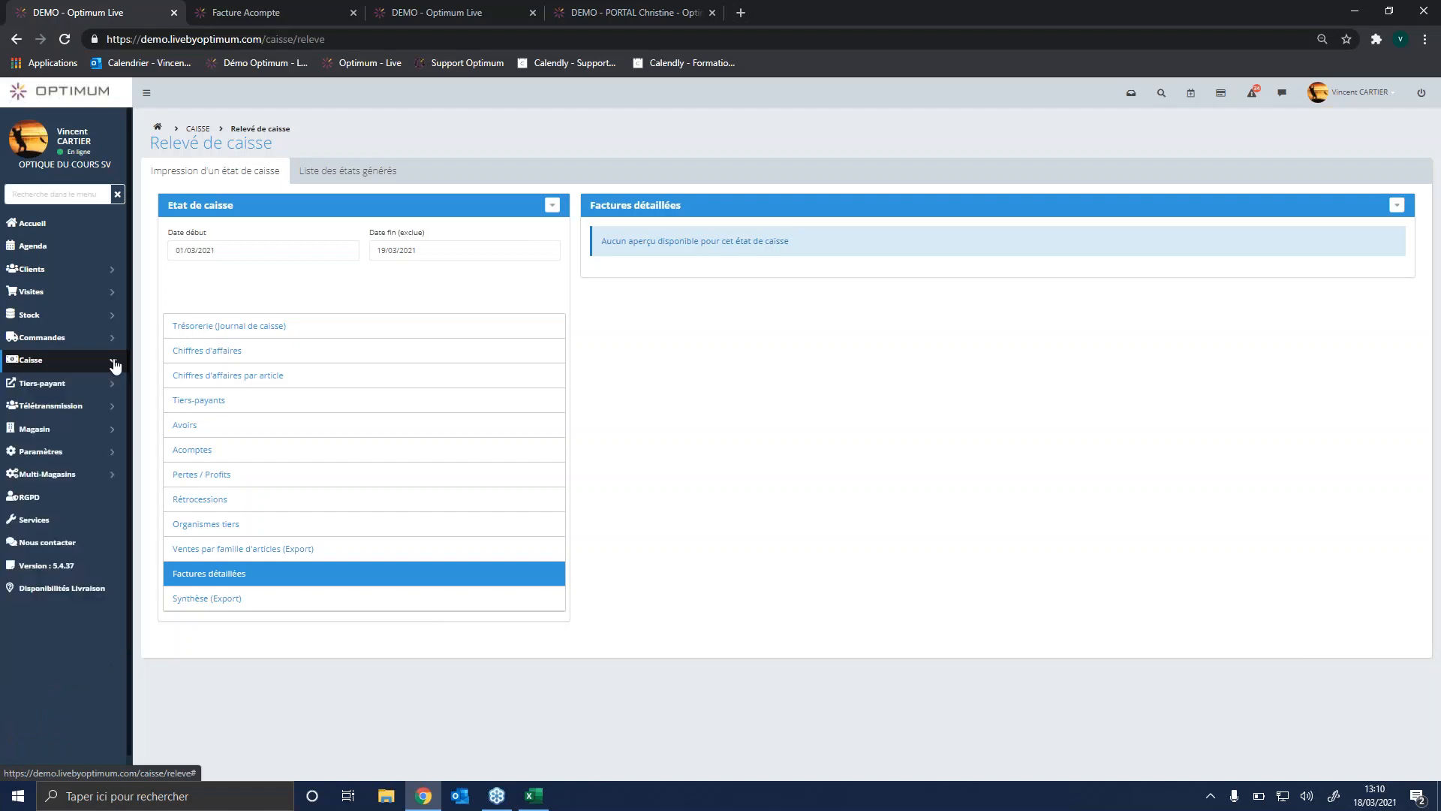
click(114, 430)
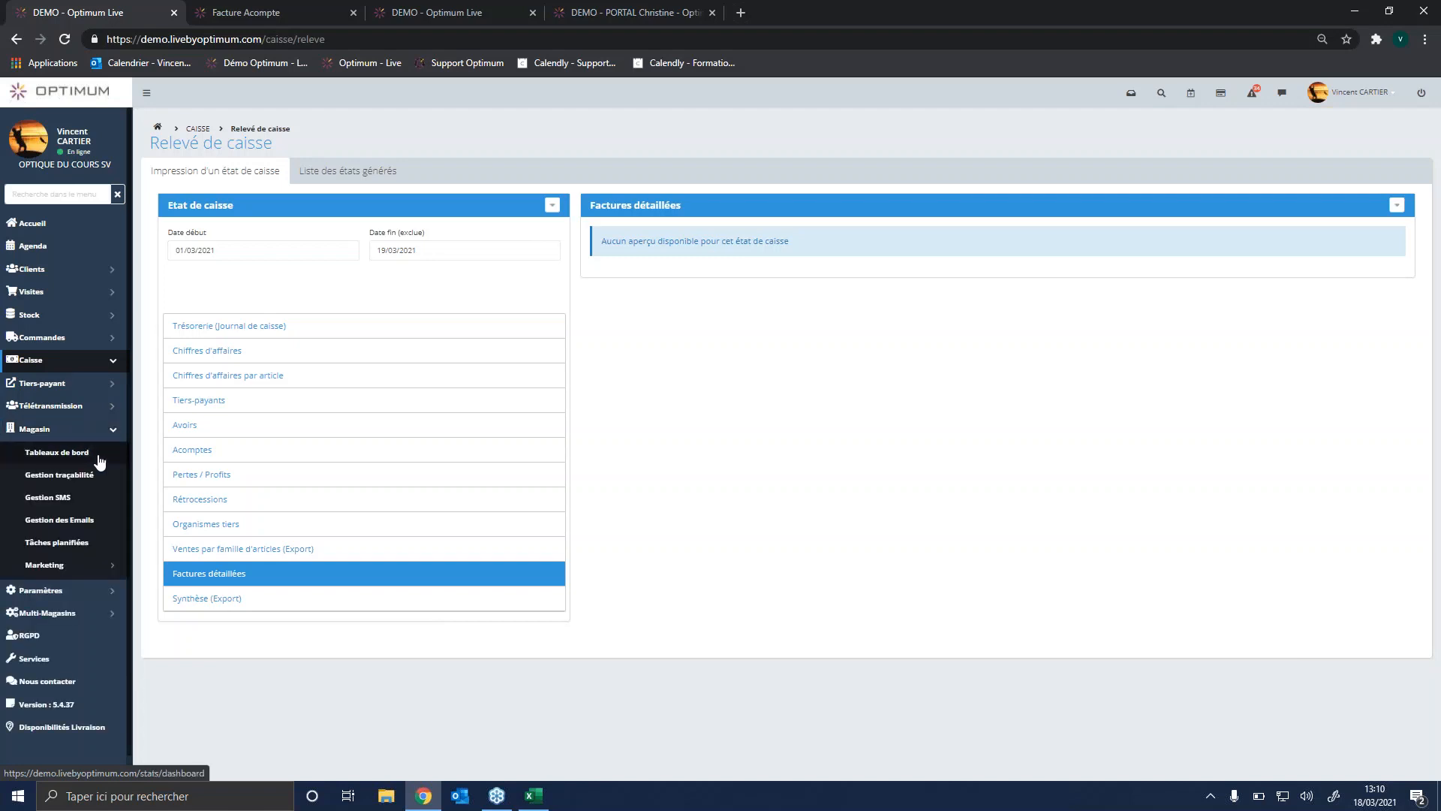
click(91, 457)
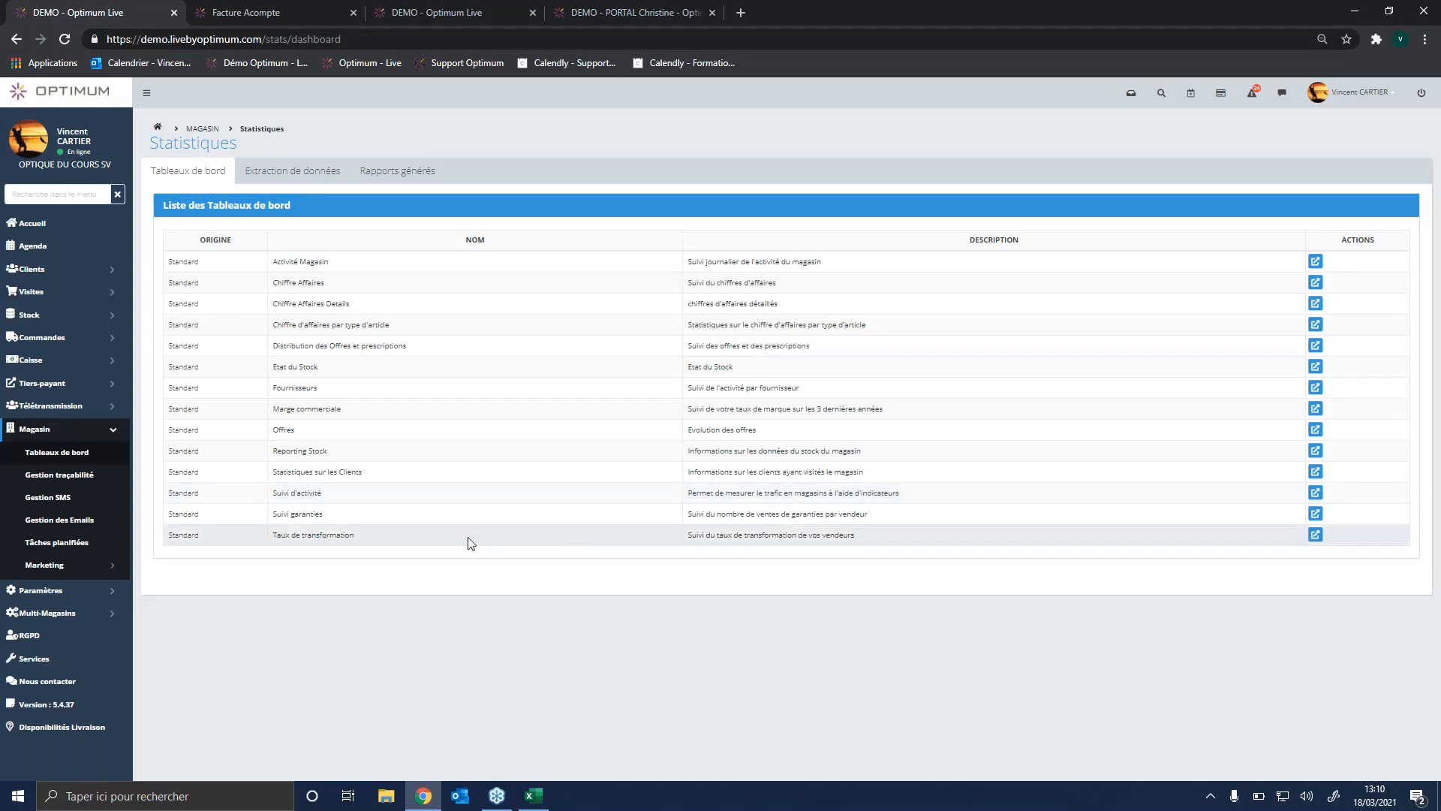
click(1316, 493)
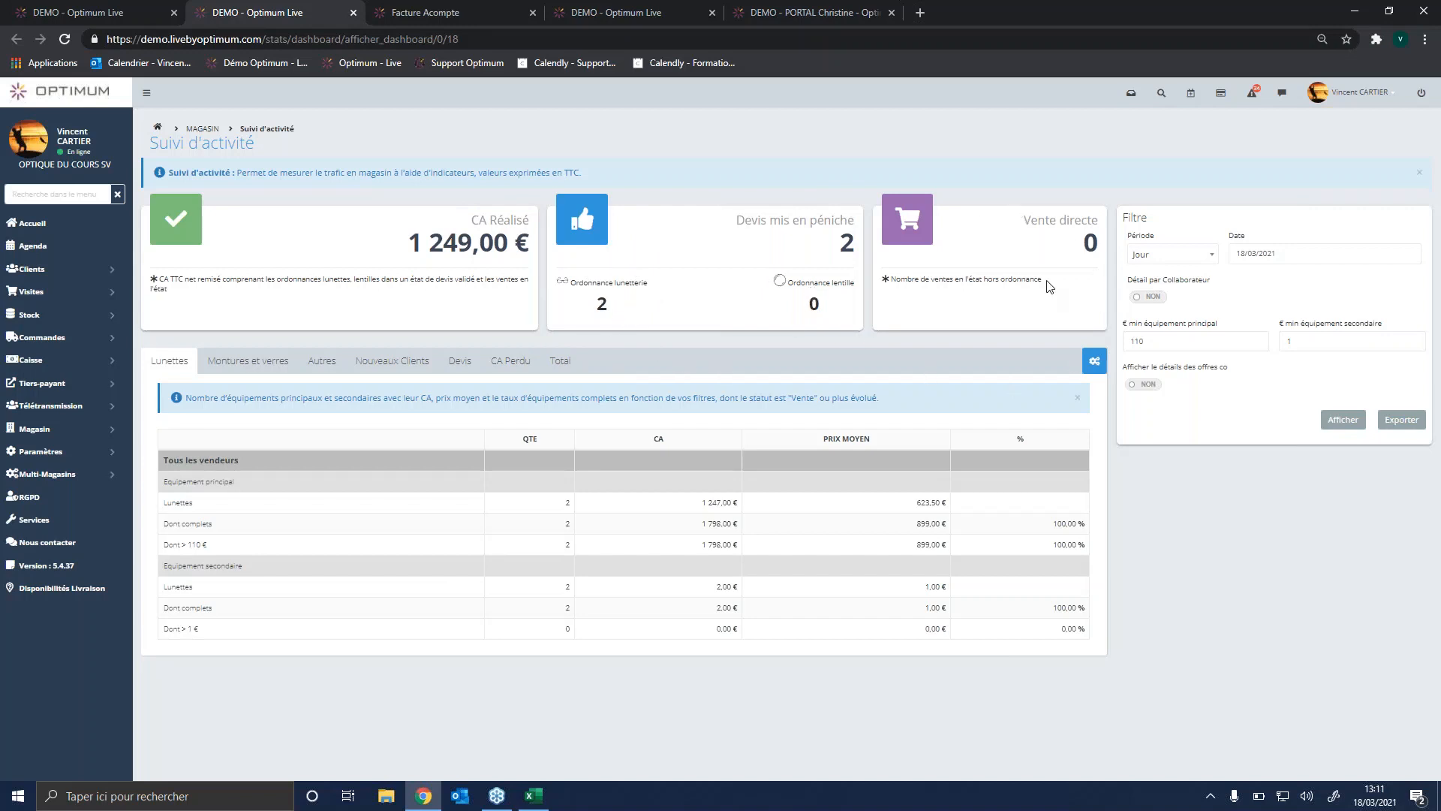
Step: Filter the Suivi d'activité dashboard by the Mois period for 03/2021 and display the results
click(1199, 259)
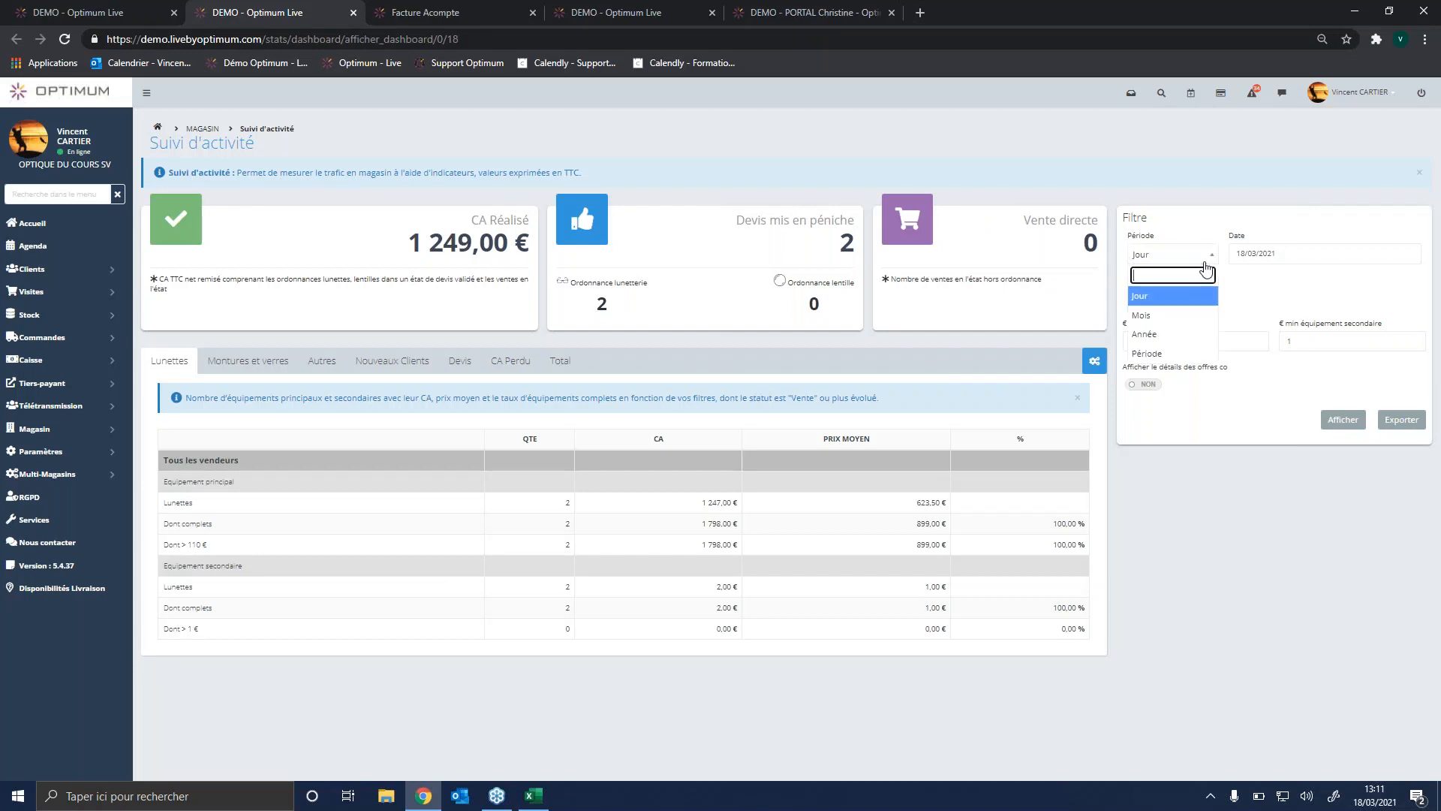
click(1145, 315)
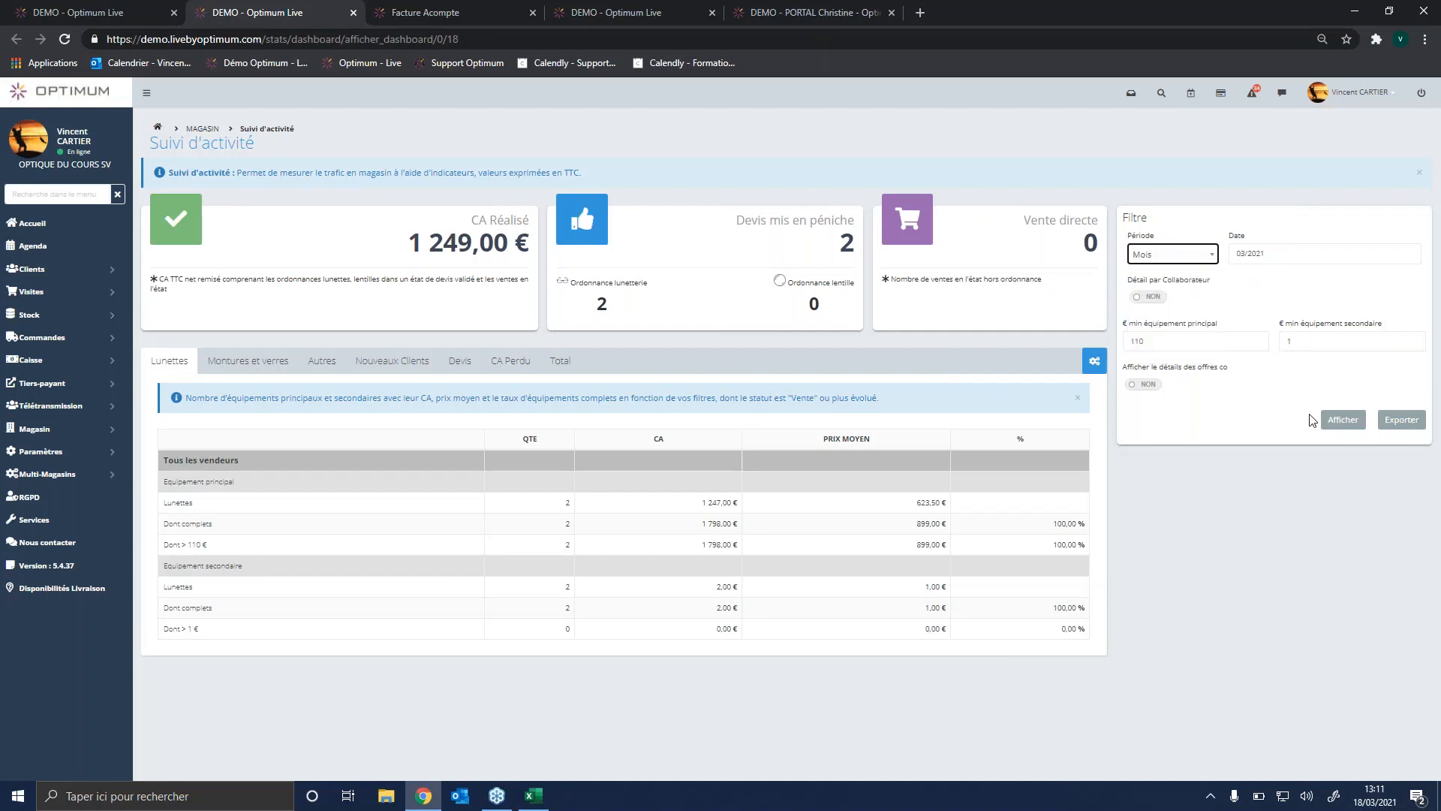
click(1342, 425)
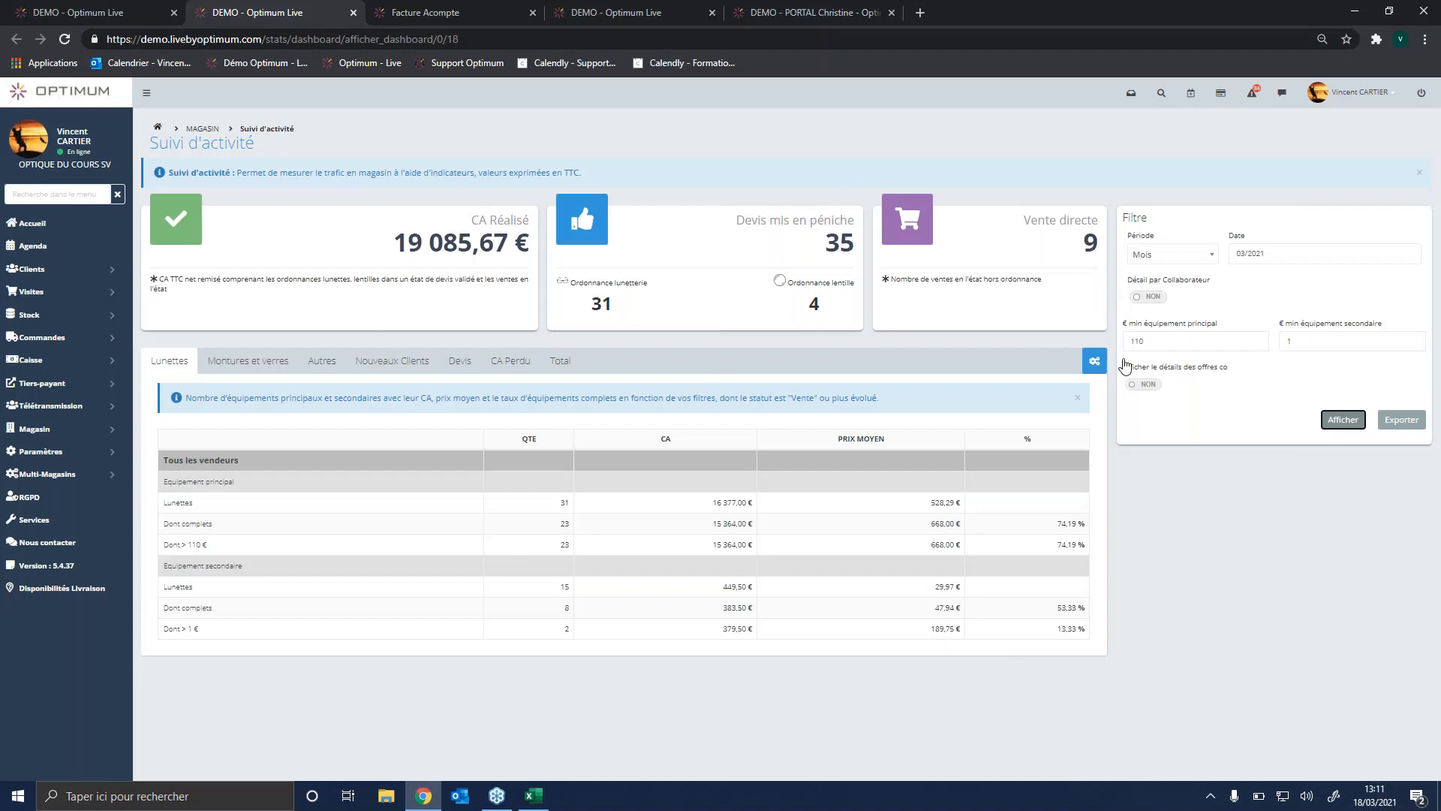
Step: Enable the detail by Collaborateur and the commercial offer details, and display the Lunettes figures for each collaborator
click(1156, 297)
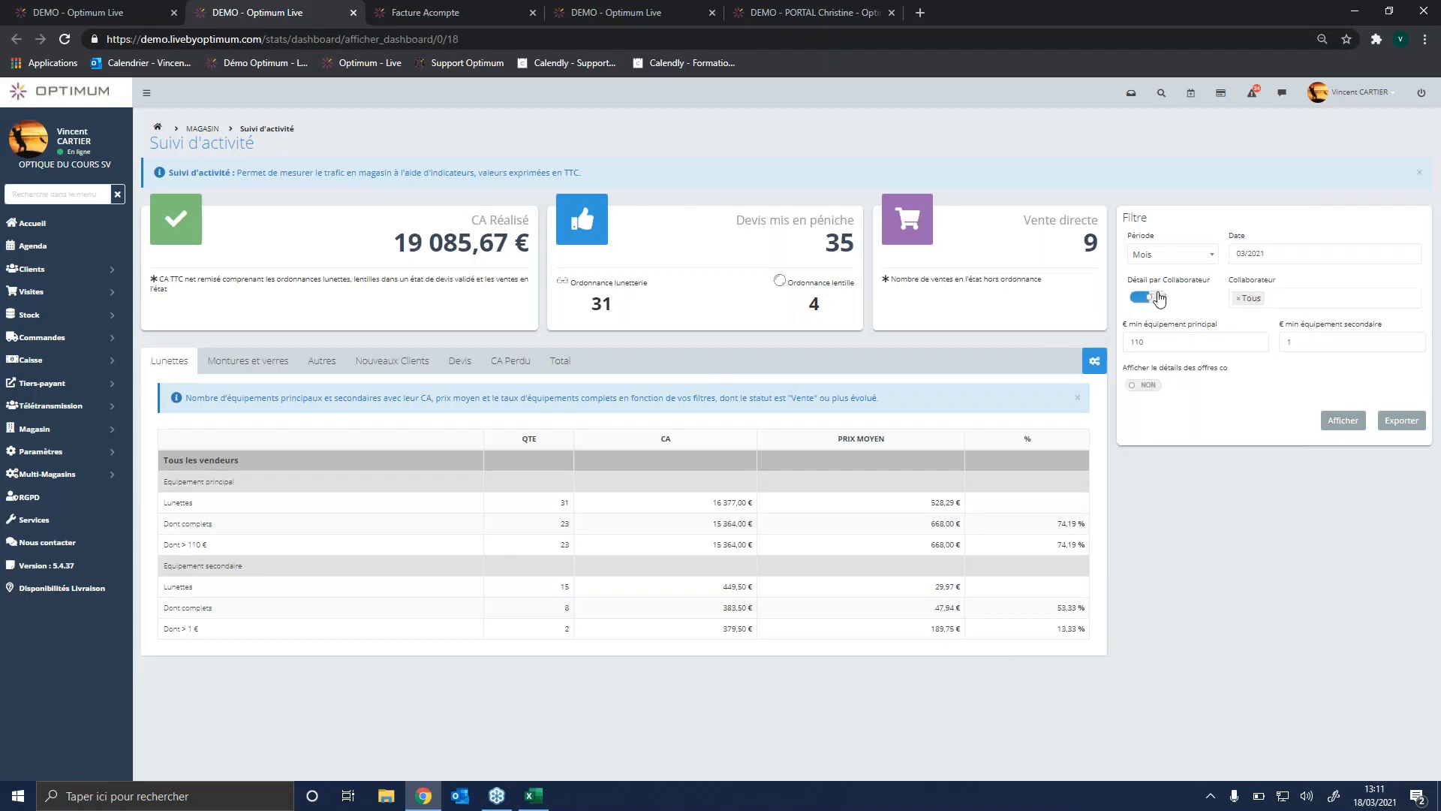
click(1153, 386)
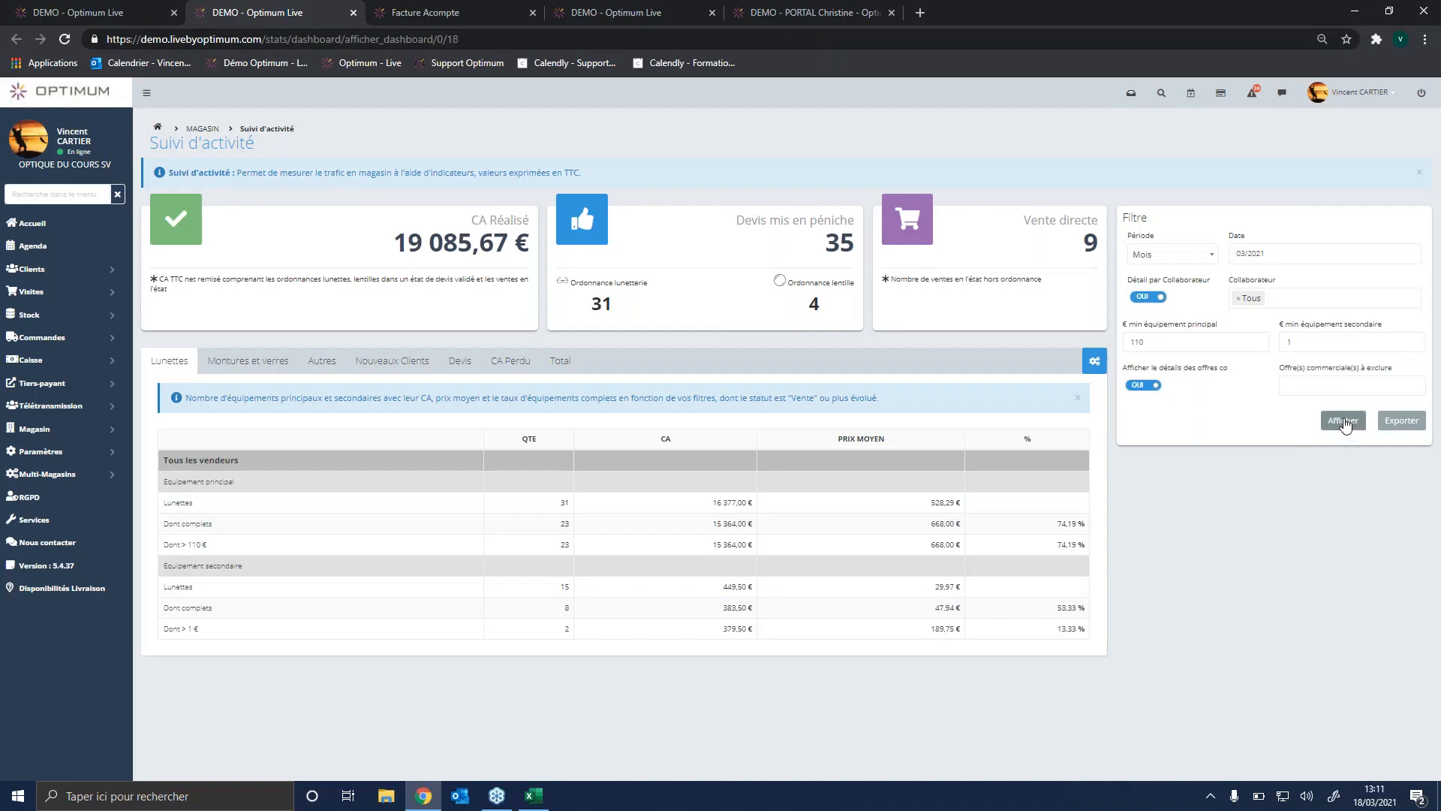
click(1343, 421)
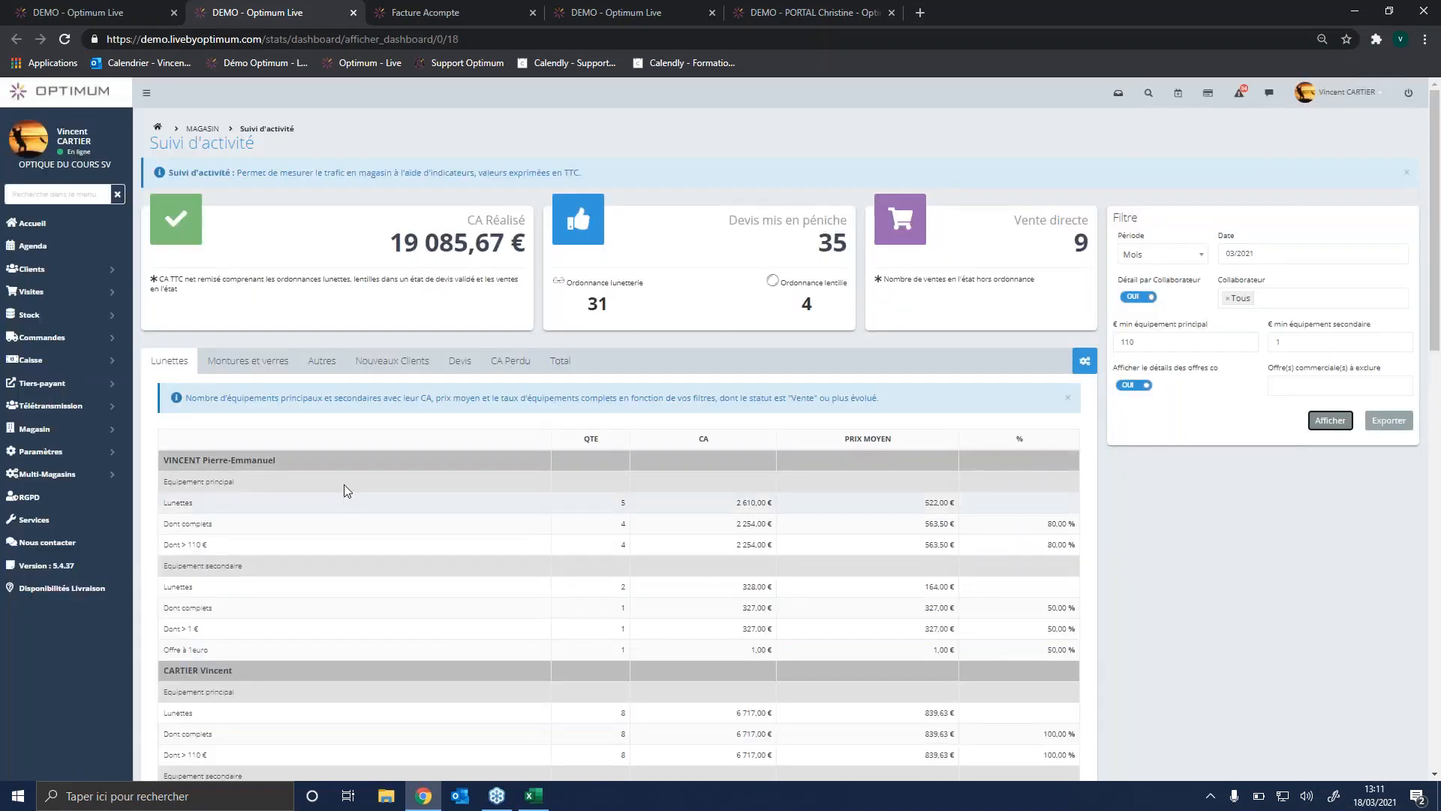
scroll(264, 453, down, 1)
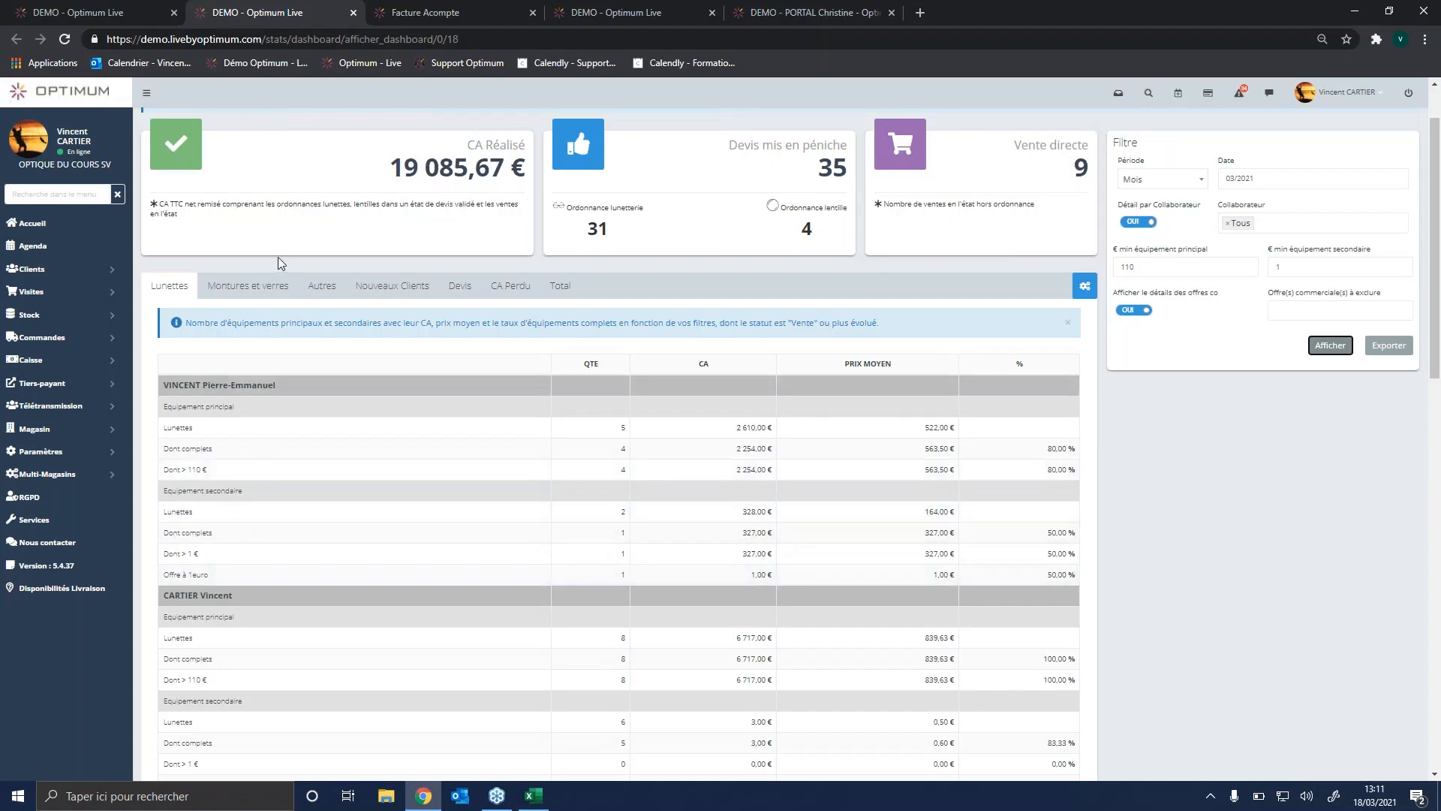
Step: Review the activity figures for Montures et verres, Autres and Nouveaux Clients
click(246, 286)
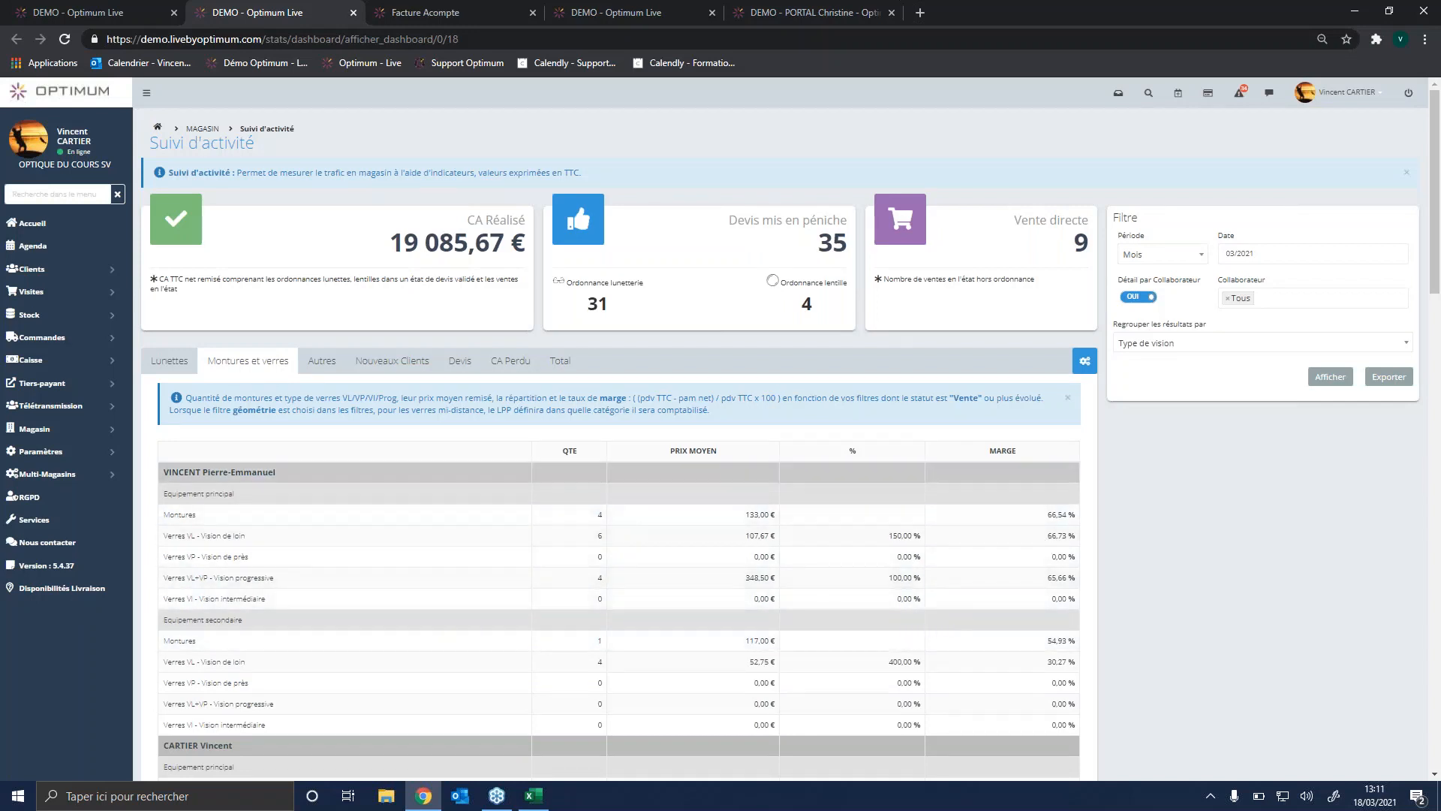
click(322, 360)
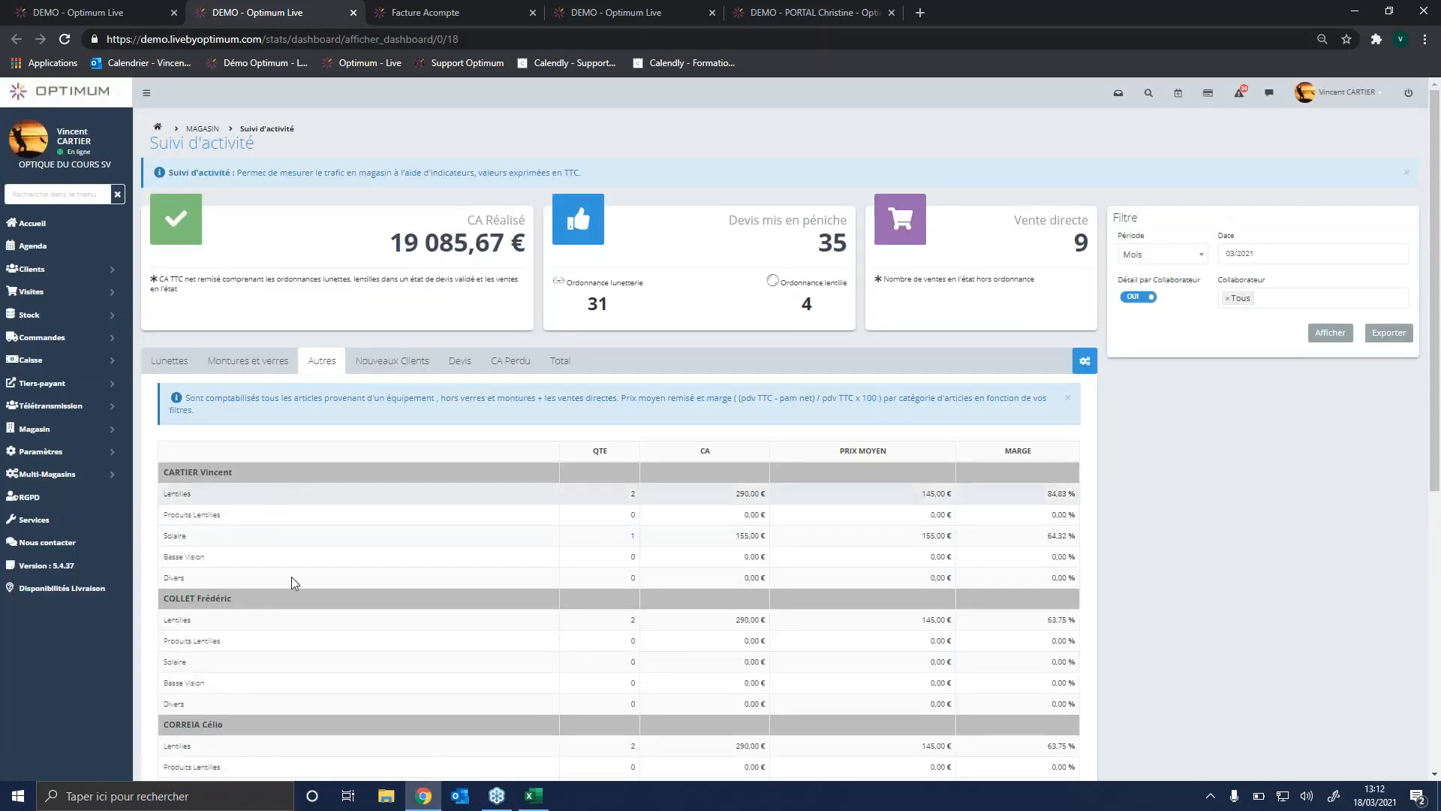
click(377, 370)
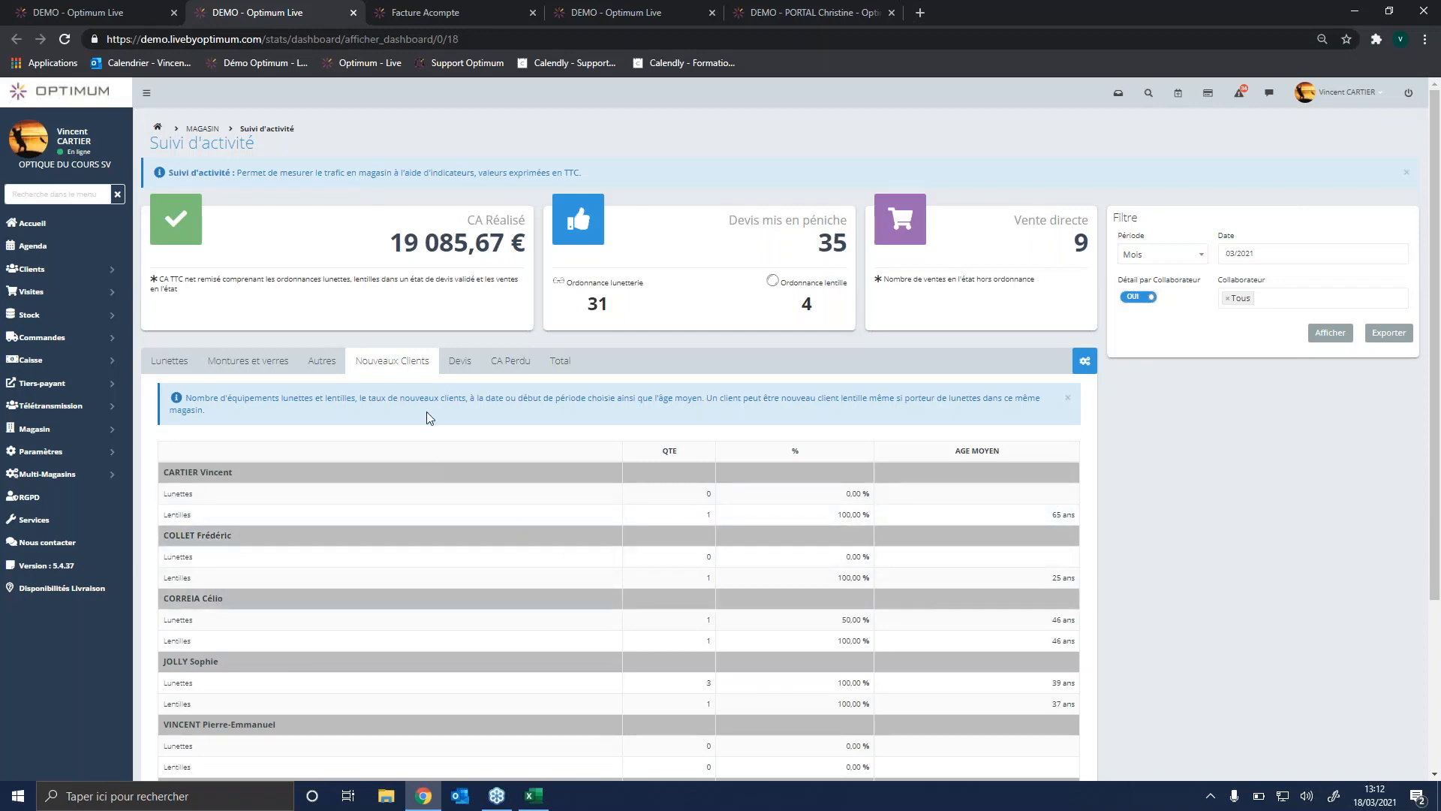
Step: Review the Devis and CA Perdu figures of the Suivi d'activité dashboard, including the lost-revenue day threshold, and return to the Lunettes figures
click(465, 371)
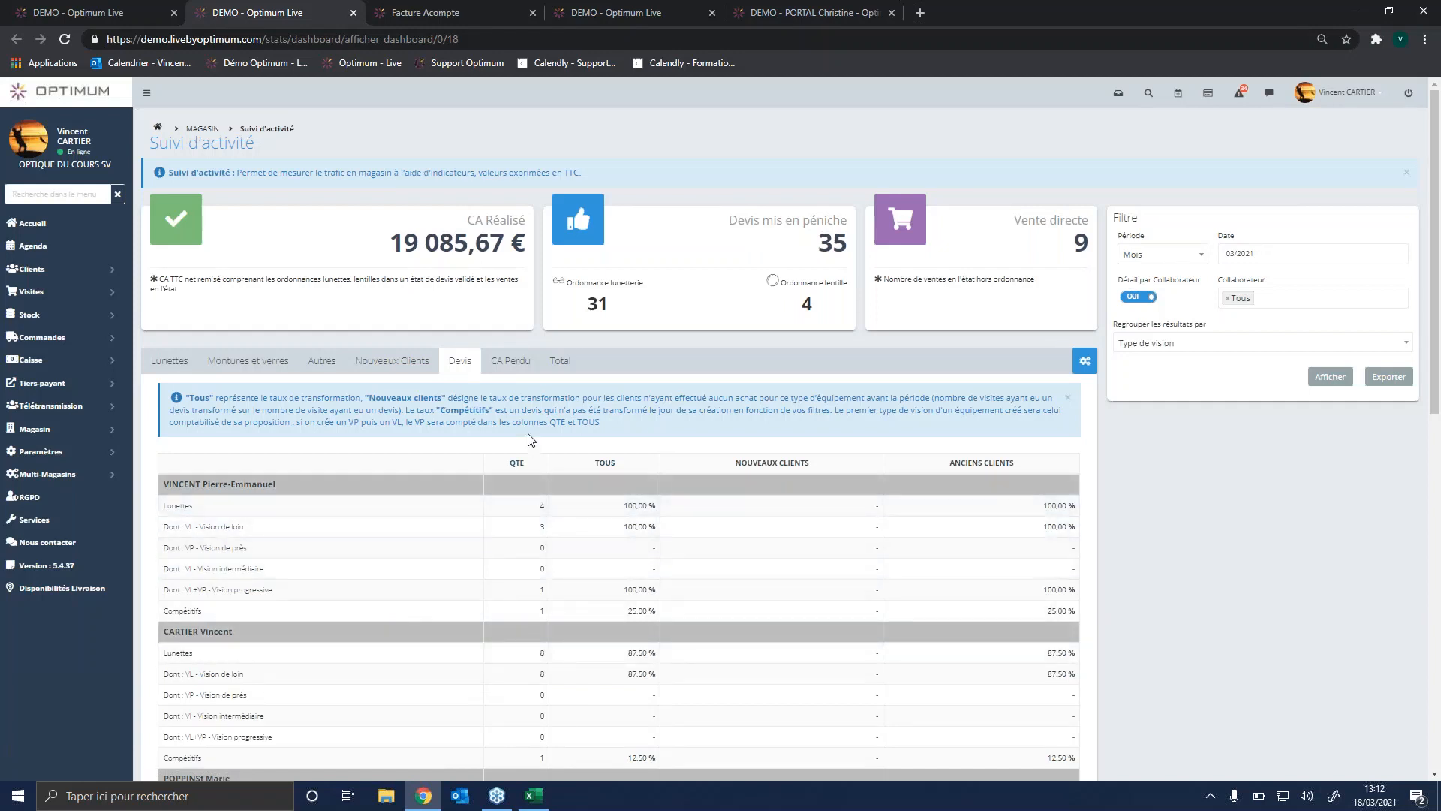
click(512, 364)
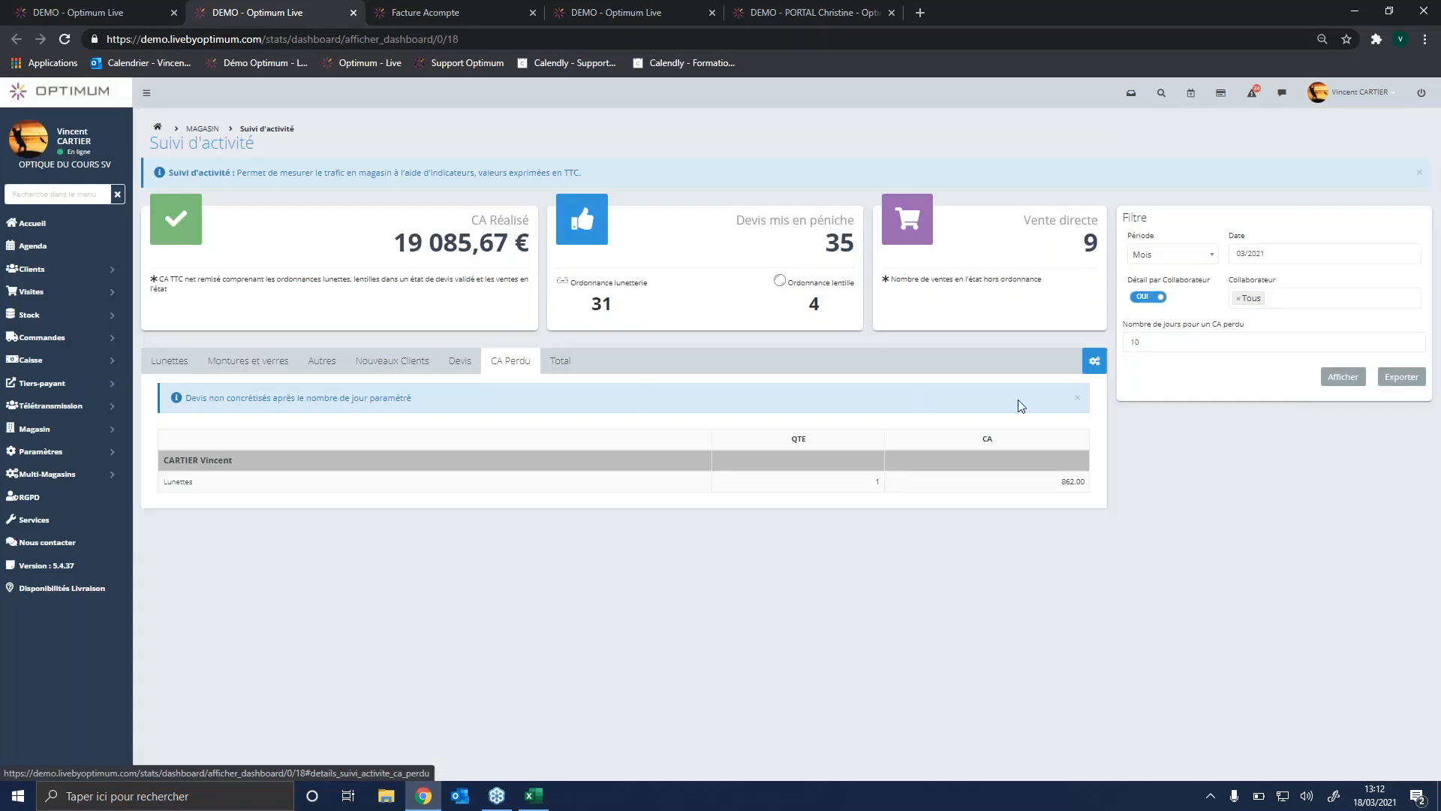
double_click(1149, 342)
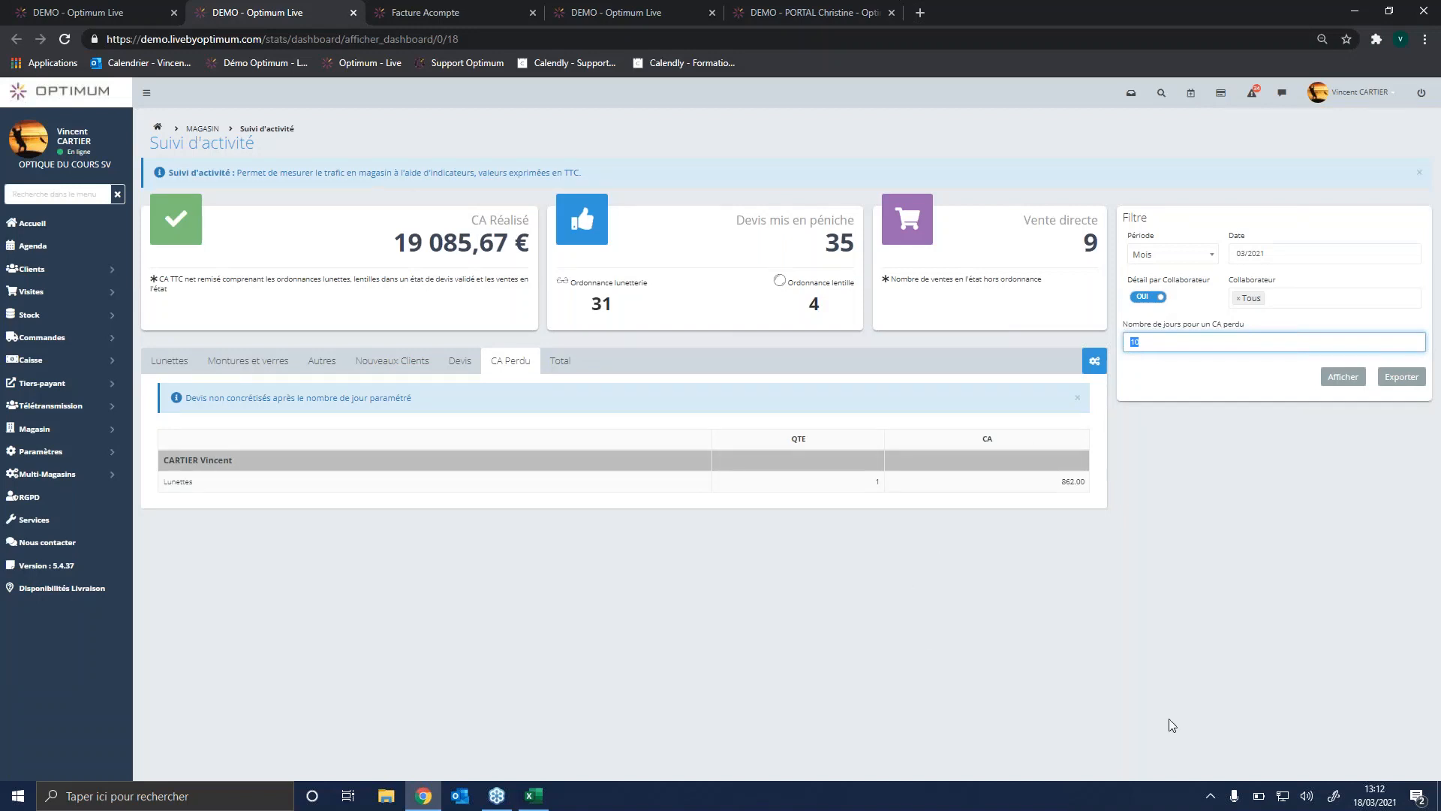
click(166, 361)
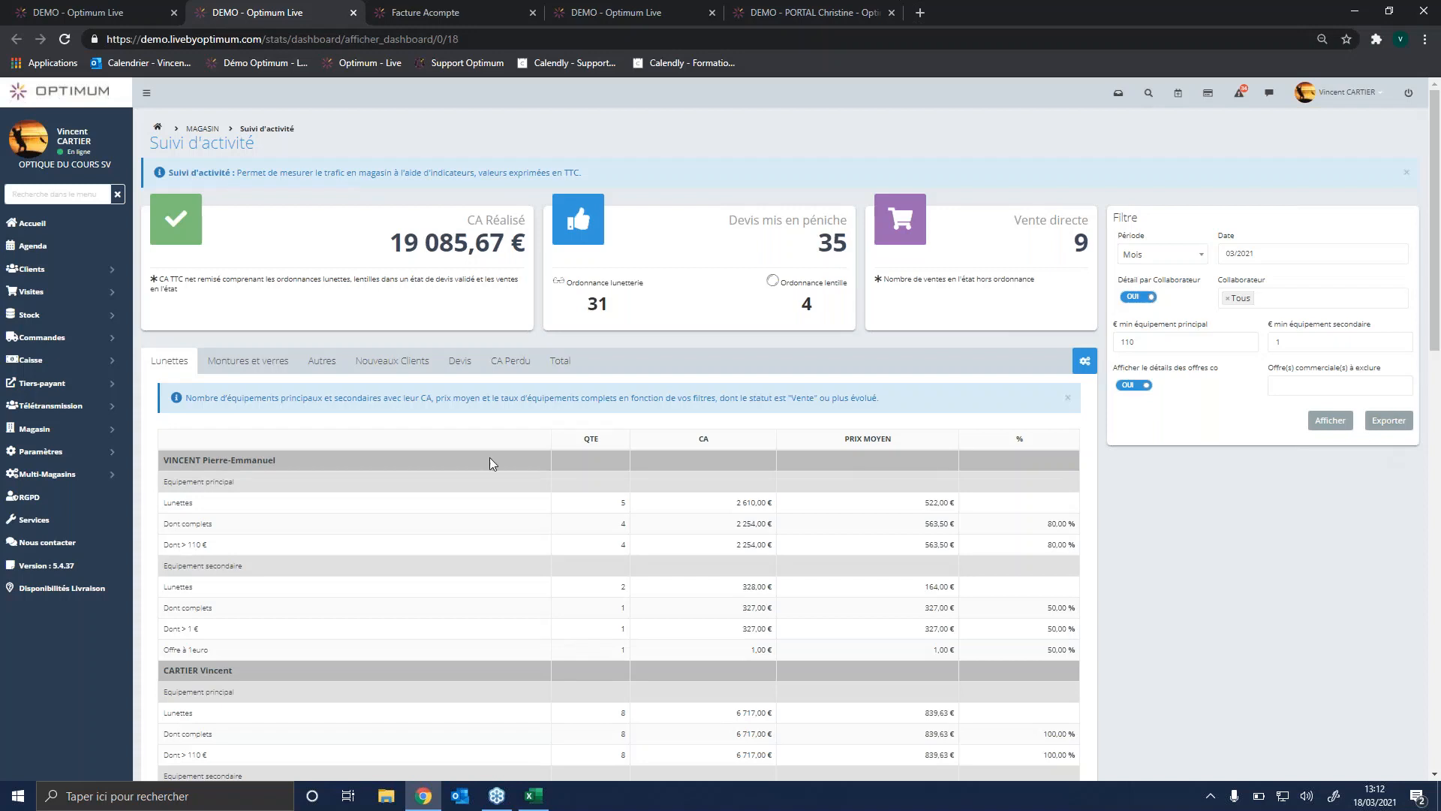
Step: Open the Chiffre d'affaires par type d'article dashboard from the store's Tableaux de bord and refresh its data
click(70, 437)
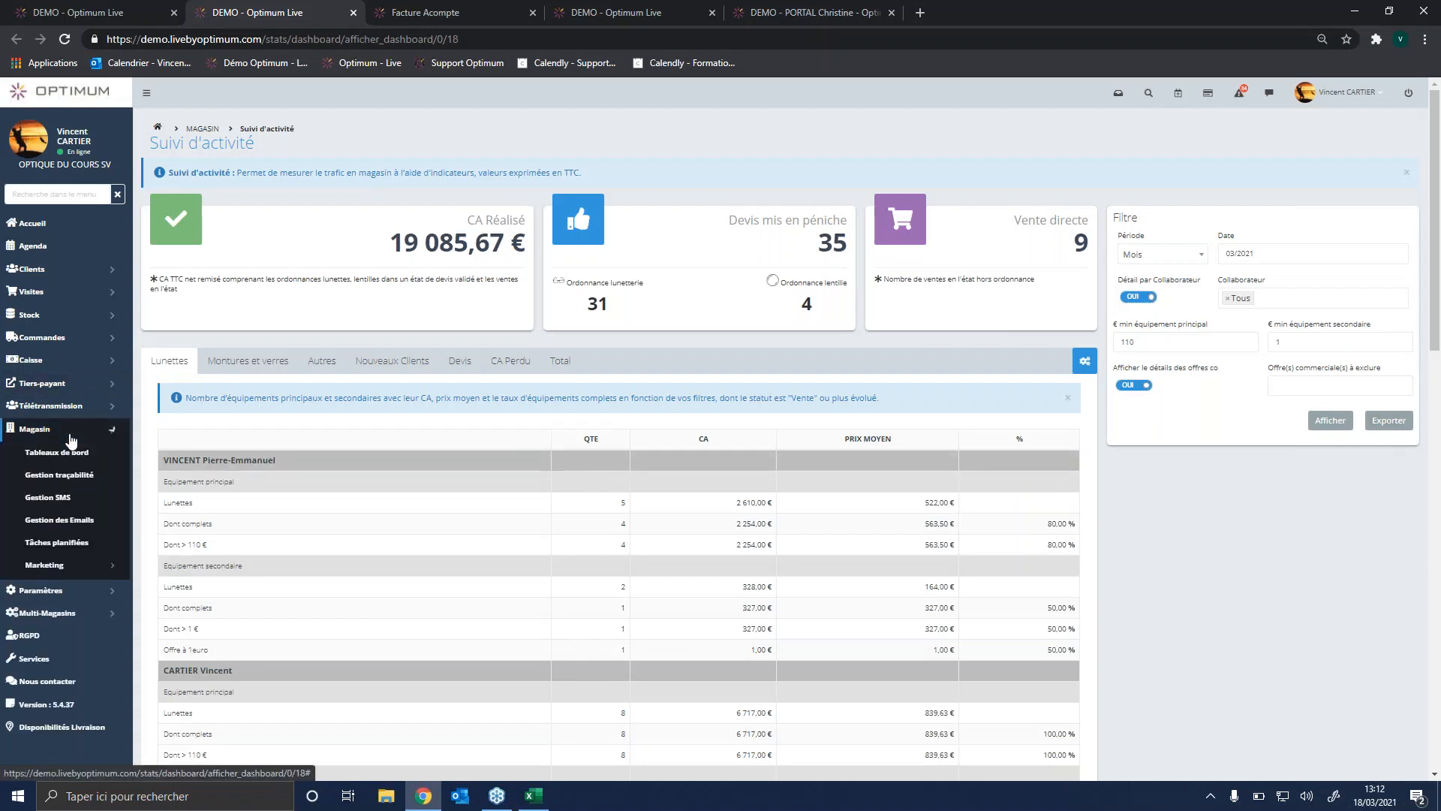
click(88, 453)
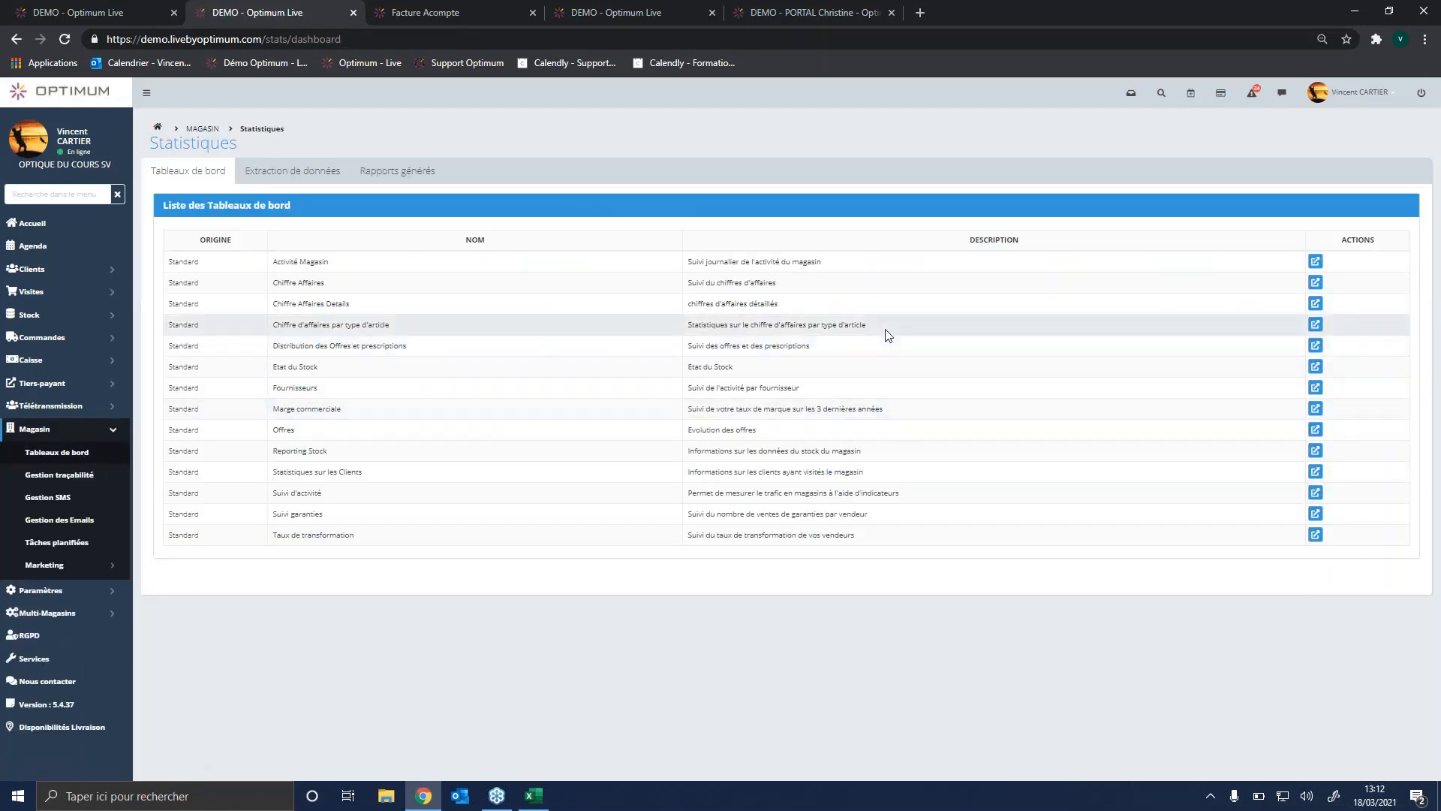
click(1316, 325)
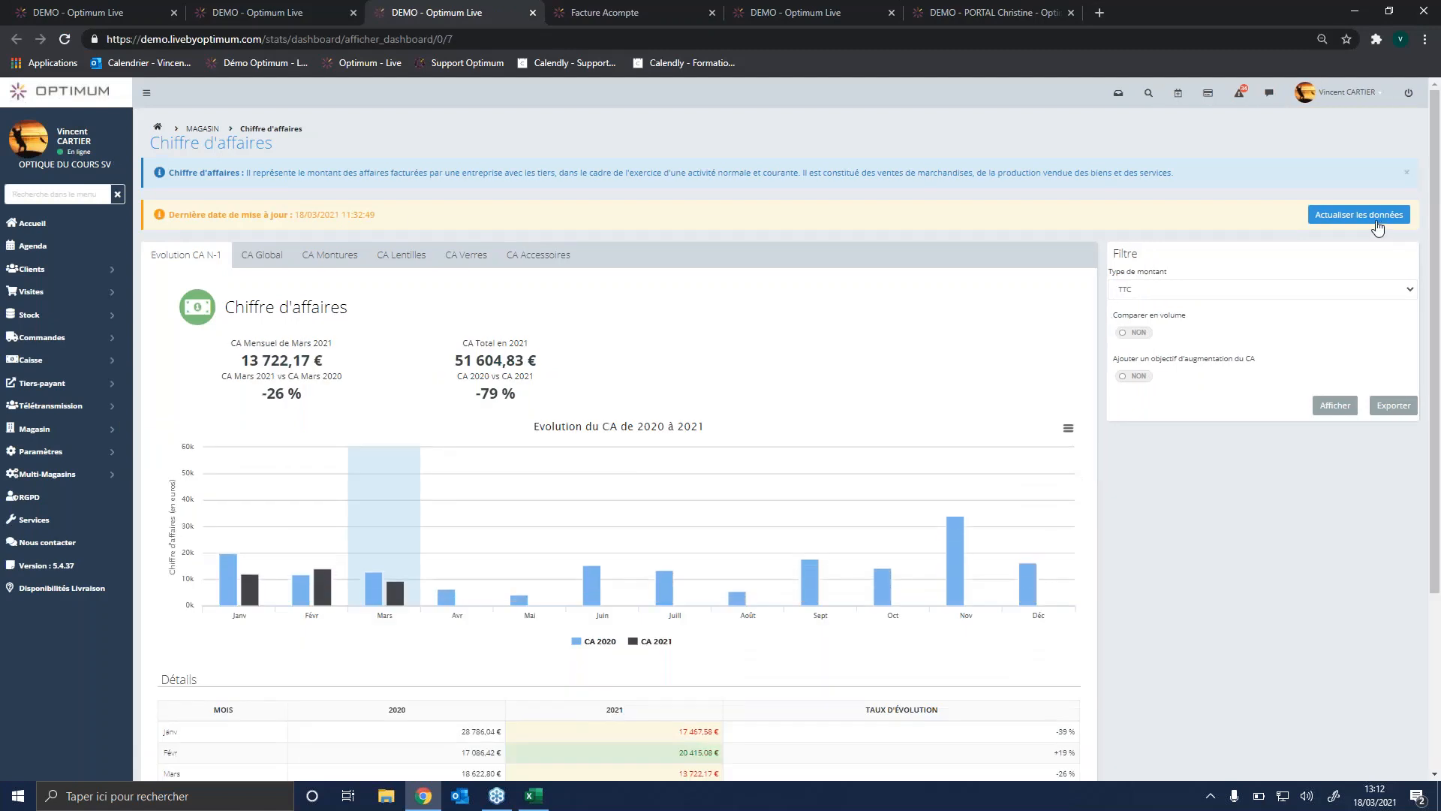
click(1360, 216)
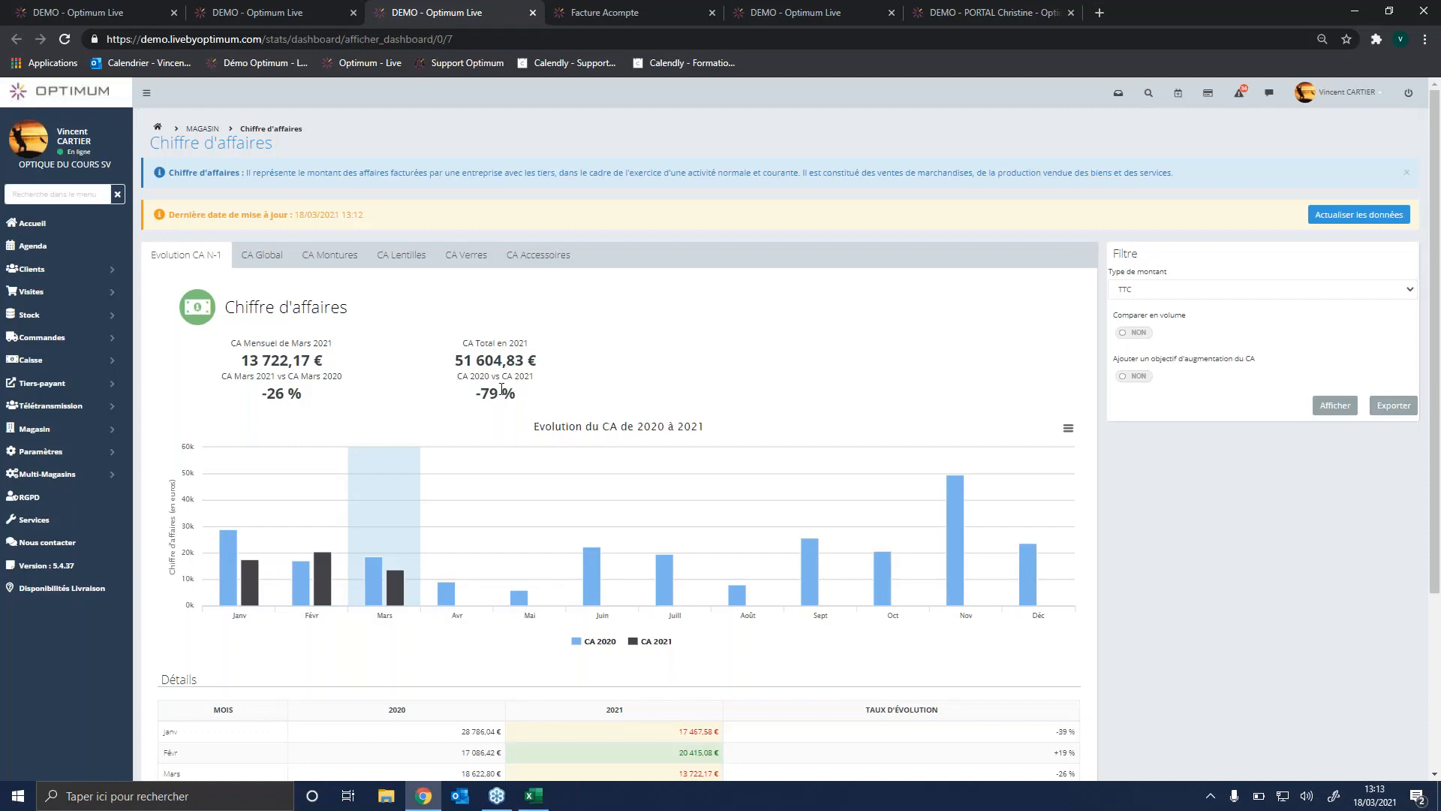
Step: Add a revenue increase objective of 8 % to the Evolution CA N-1 view, display it and review the monthly details
scroll(484, 460, down, 3)
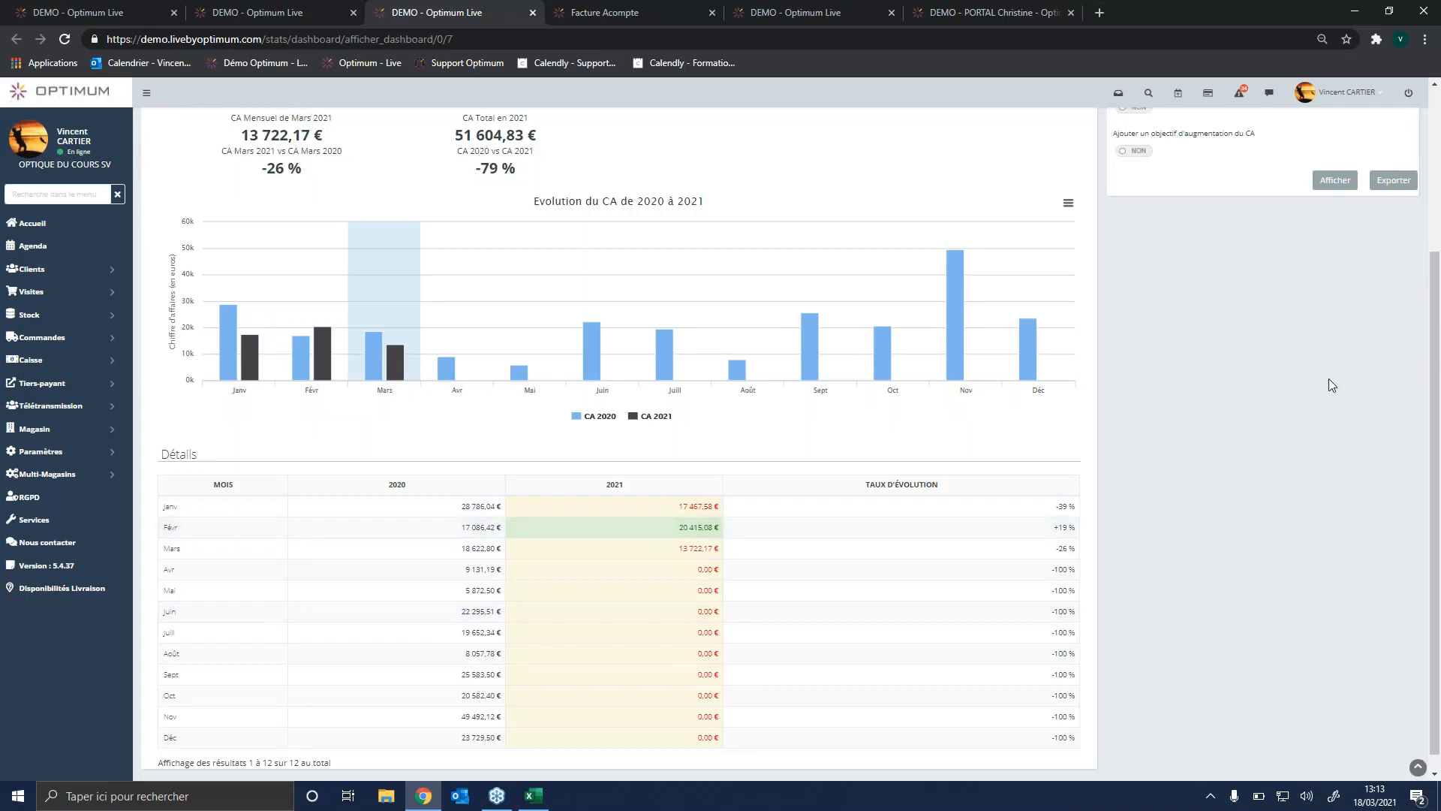
scroll(1329, 379, up, 1)
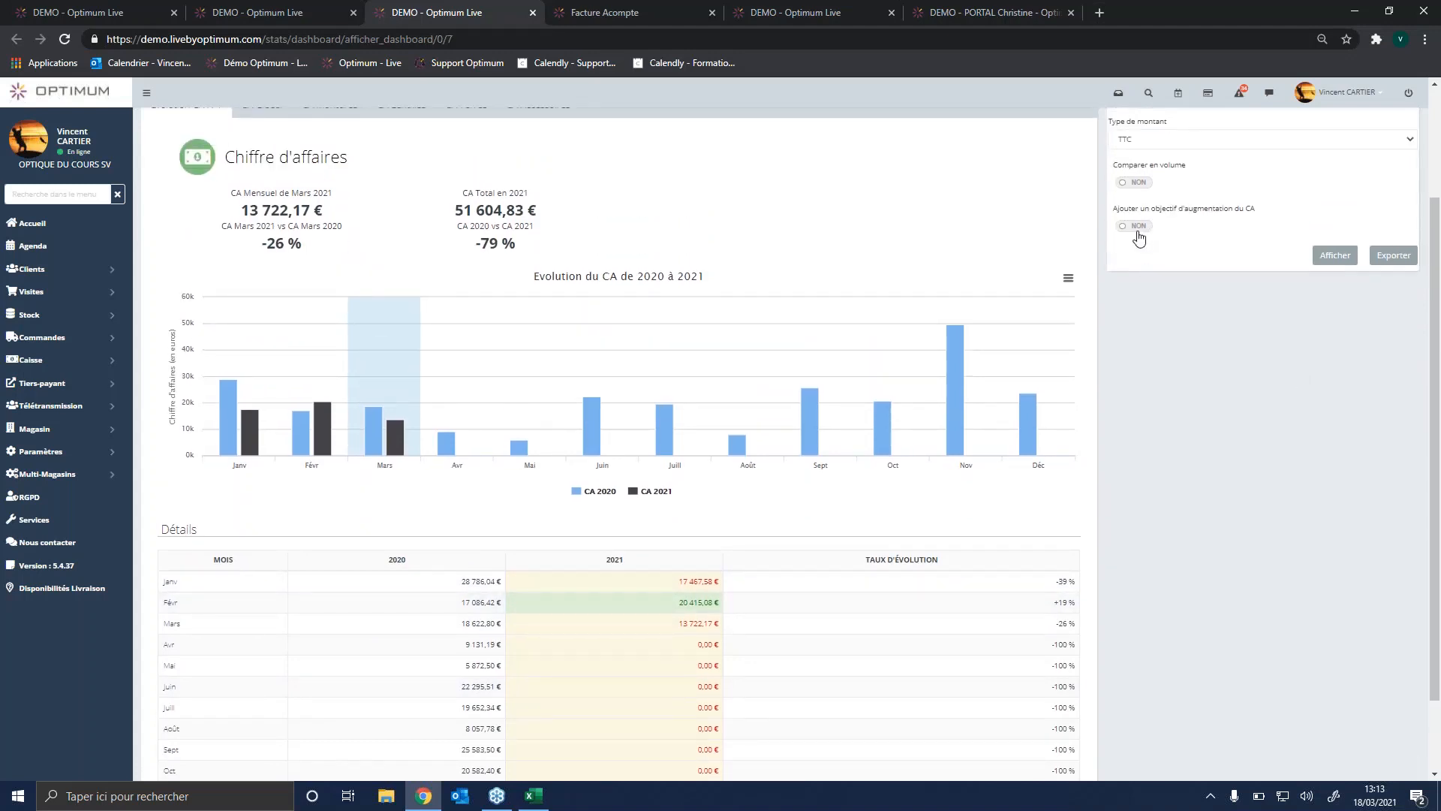
click(1137, 228)
click(1113, 272)
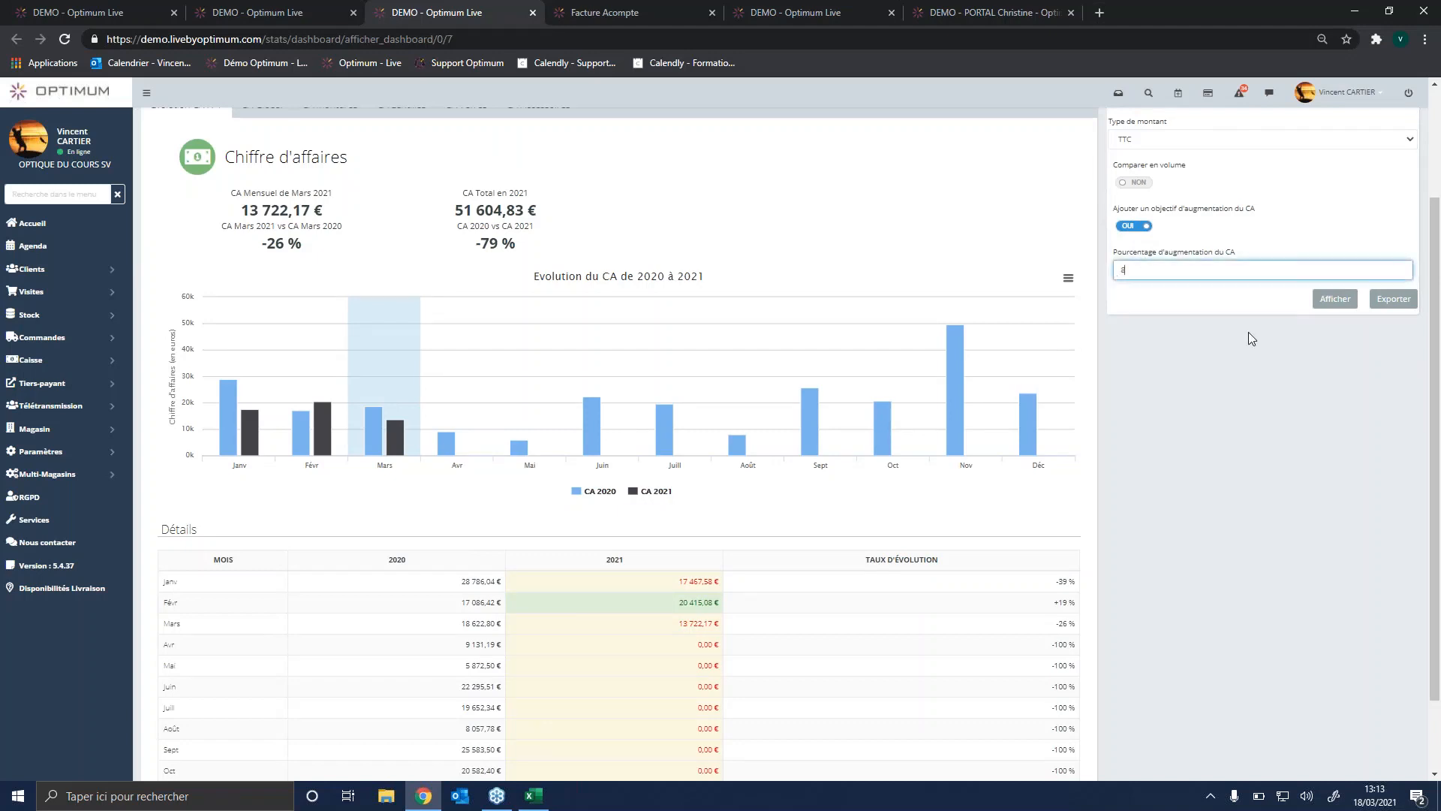
click(1335, 299)
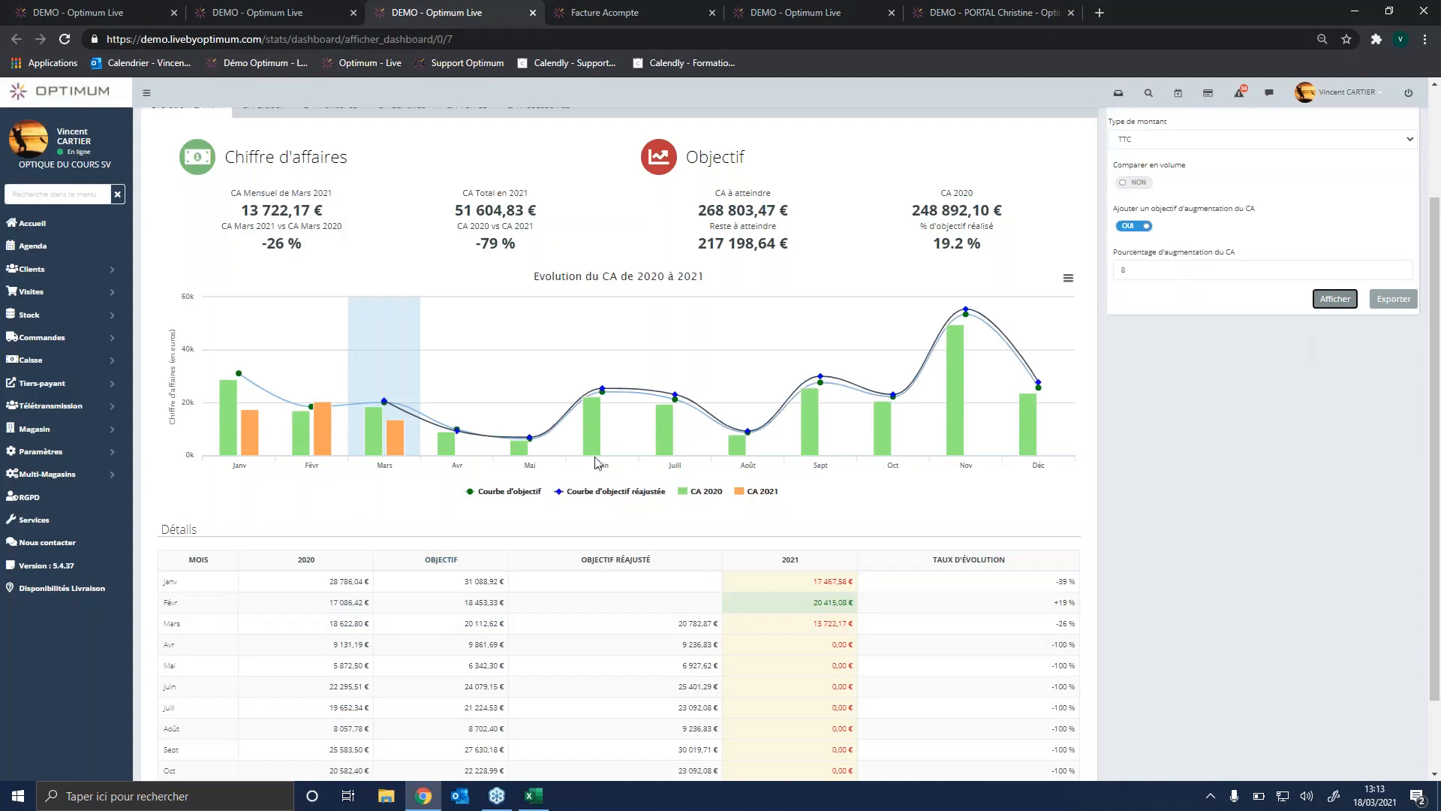
scroll(635, 511, down, 2)
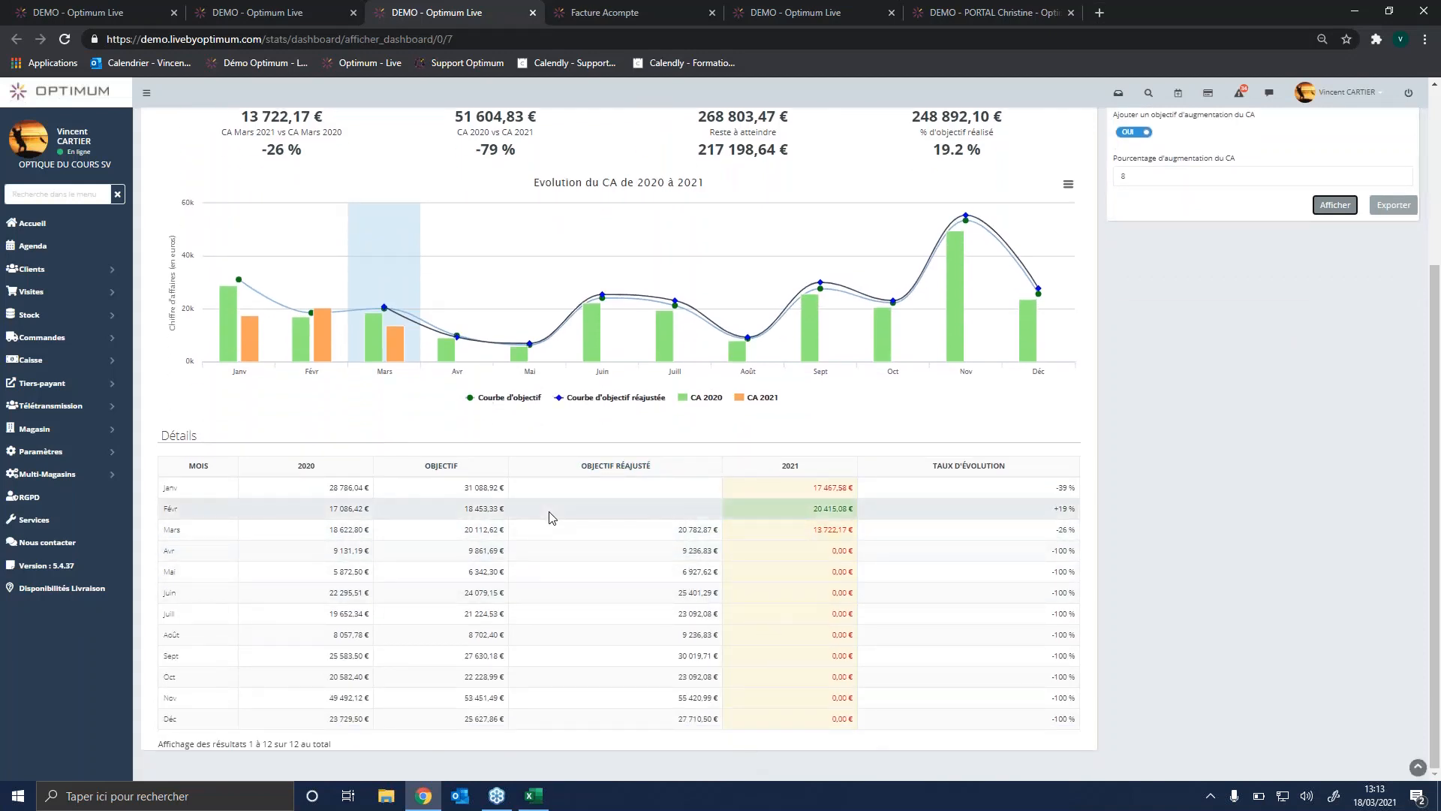
scroll(551, 517, up, 3)
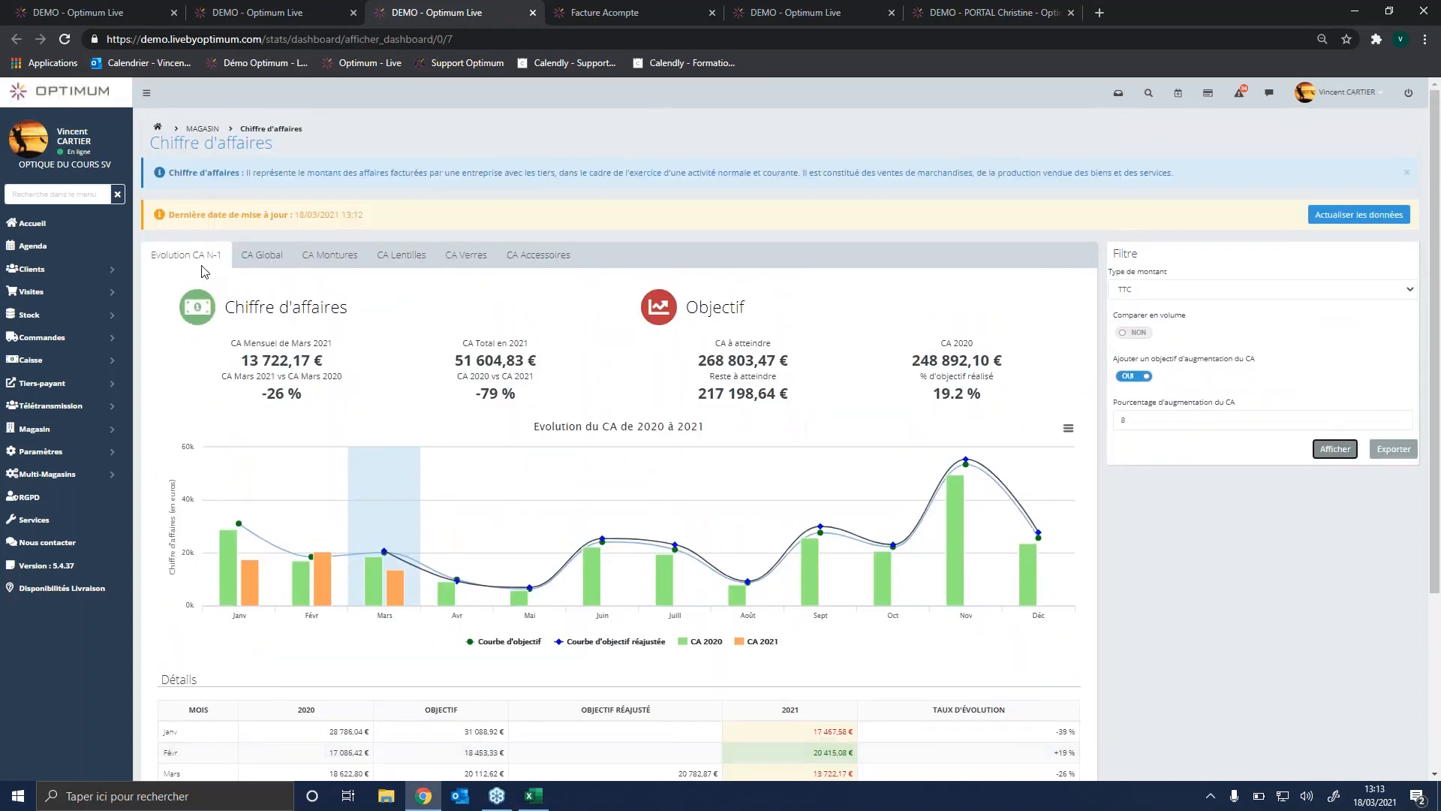
Step: View the CA Global breakdown by article type and the CA Montures chart
click(263, 257)
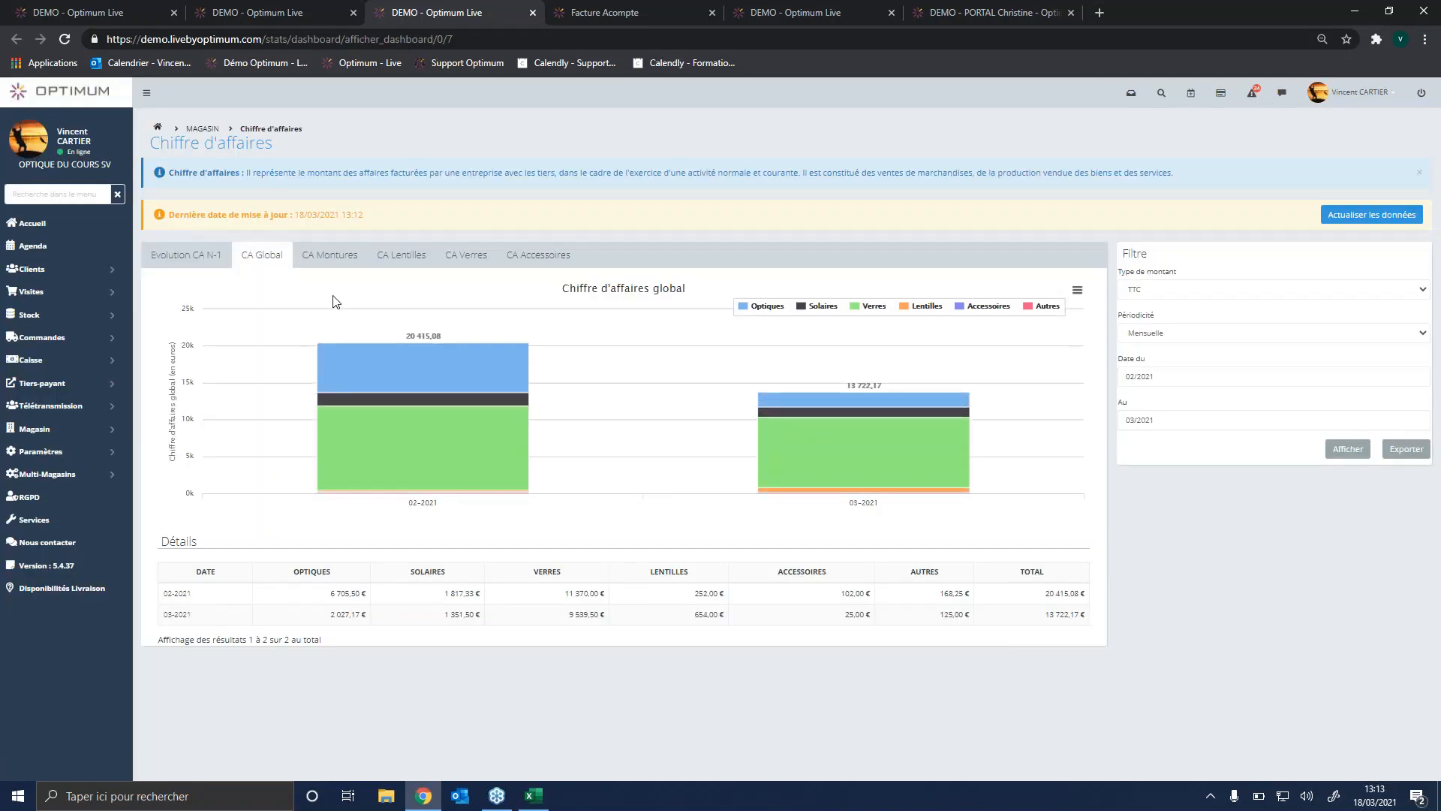
mouse_move(444, 377)
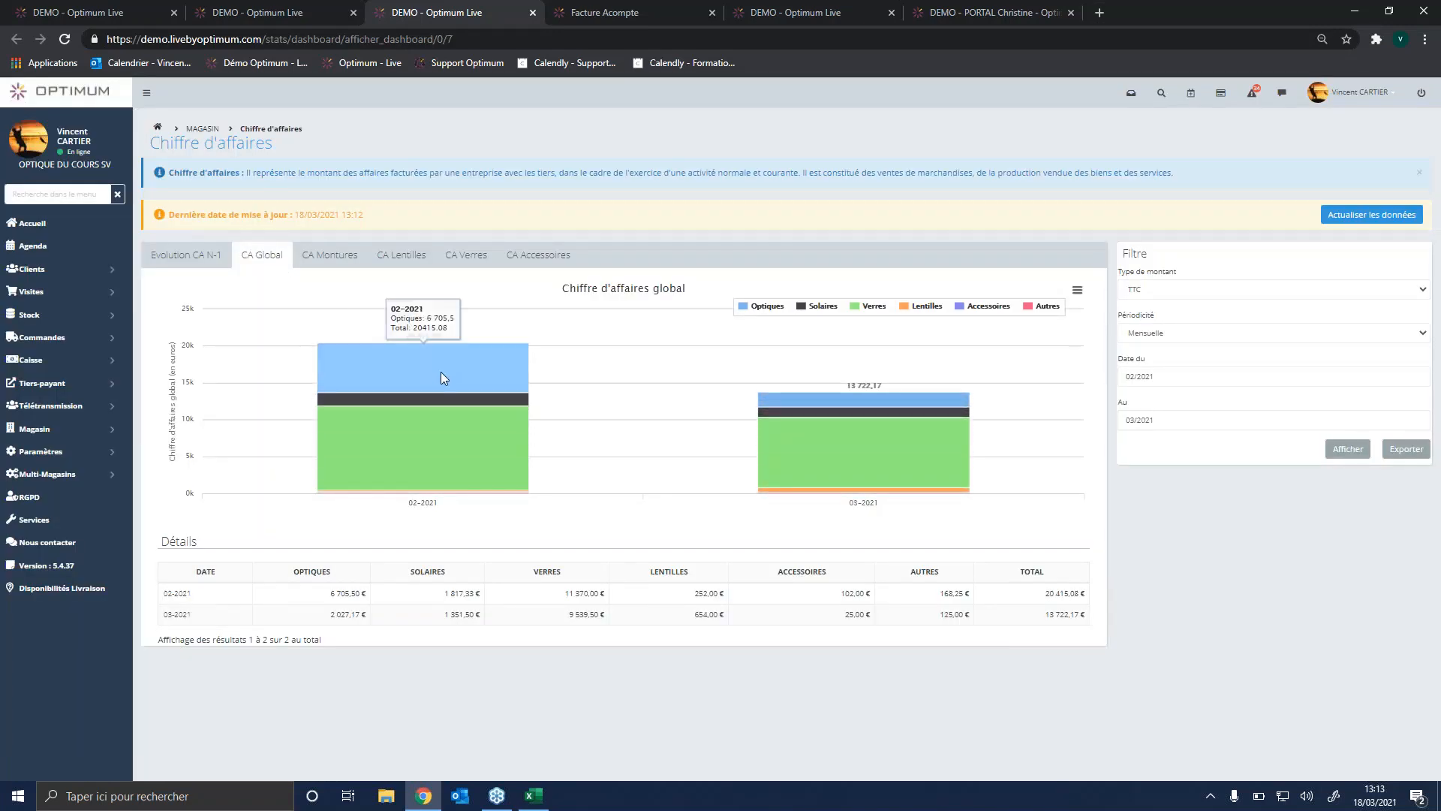
click(347, 257)
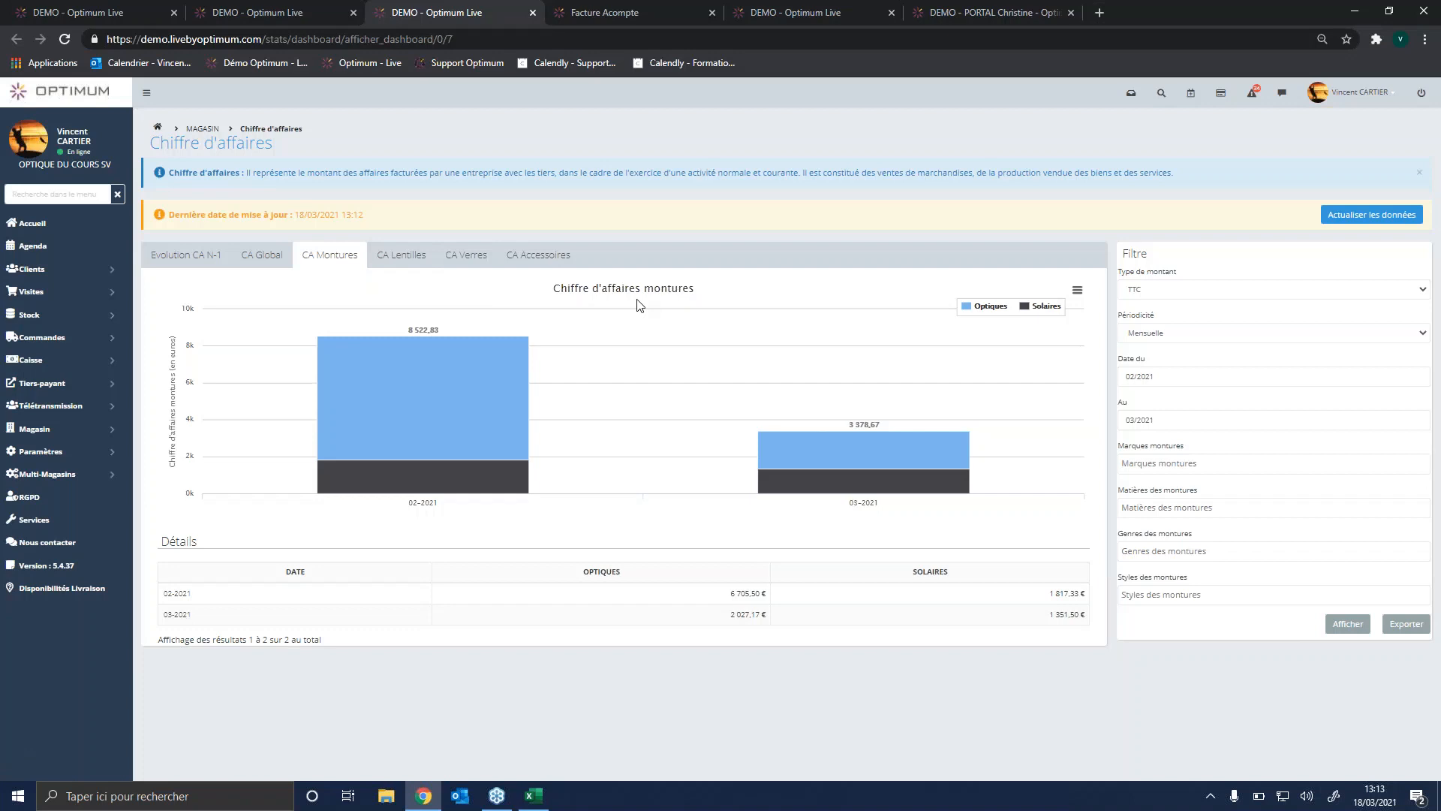
Step: Filter CA Montures with Journalière periodicity up to 18/03/2021, display the results and review the daily optical and solar frame figures
click(1206, 338)
click(1199, 361)
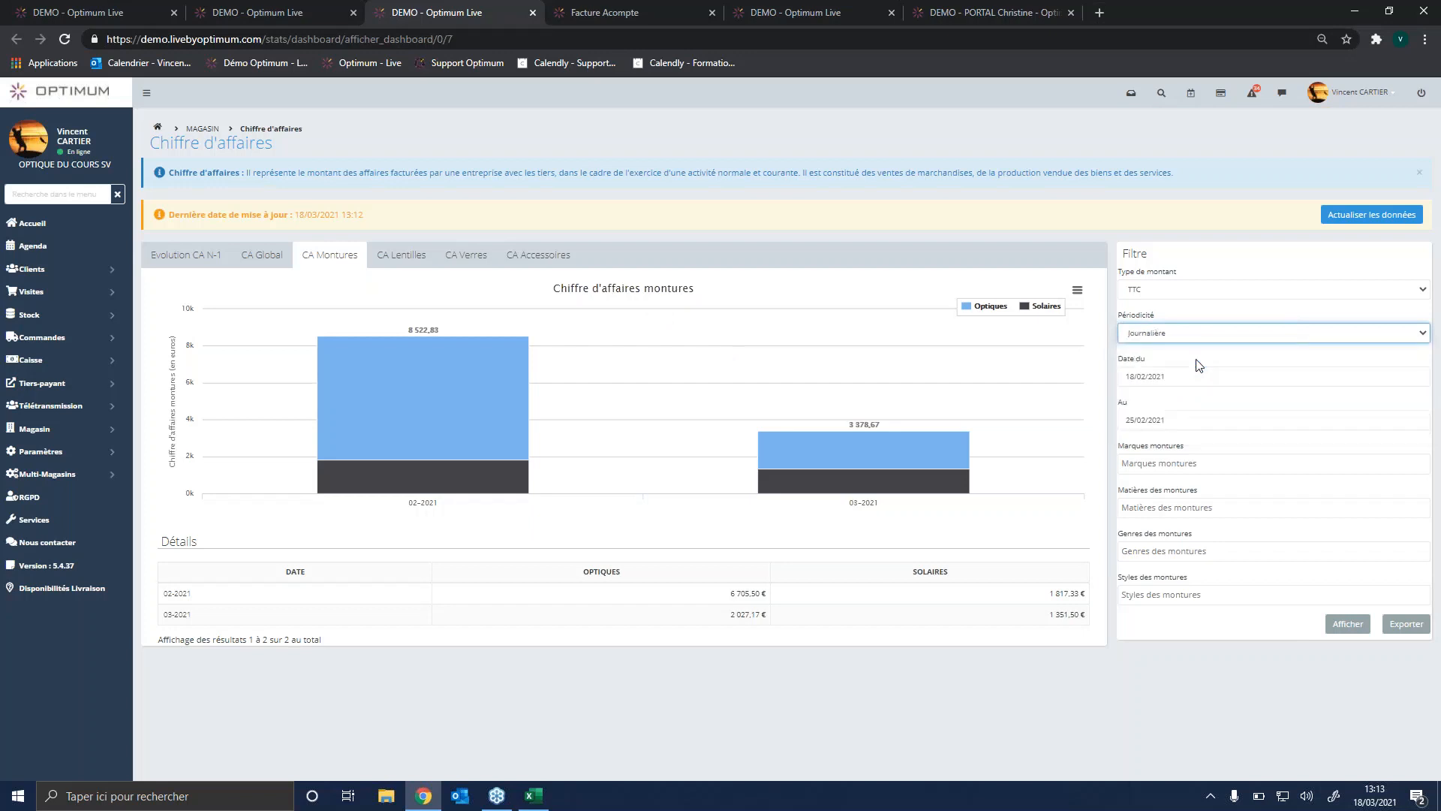
click(1160, 421)
click(1264, 444)
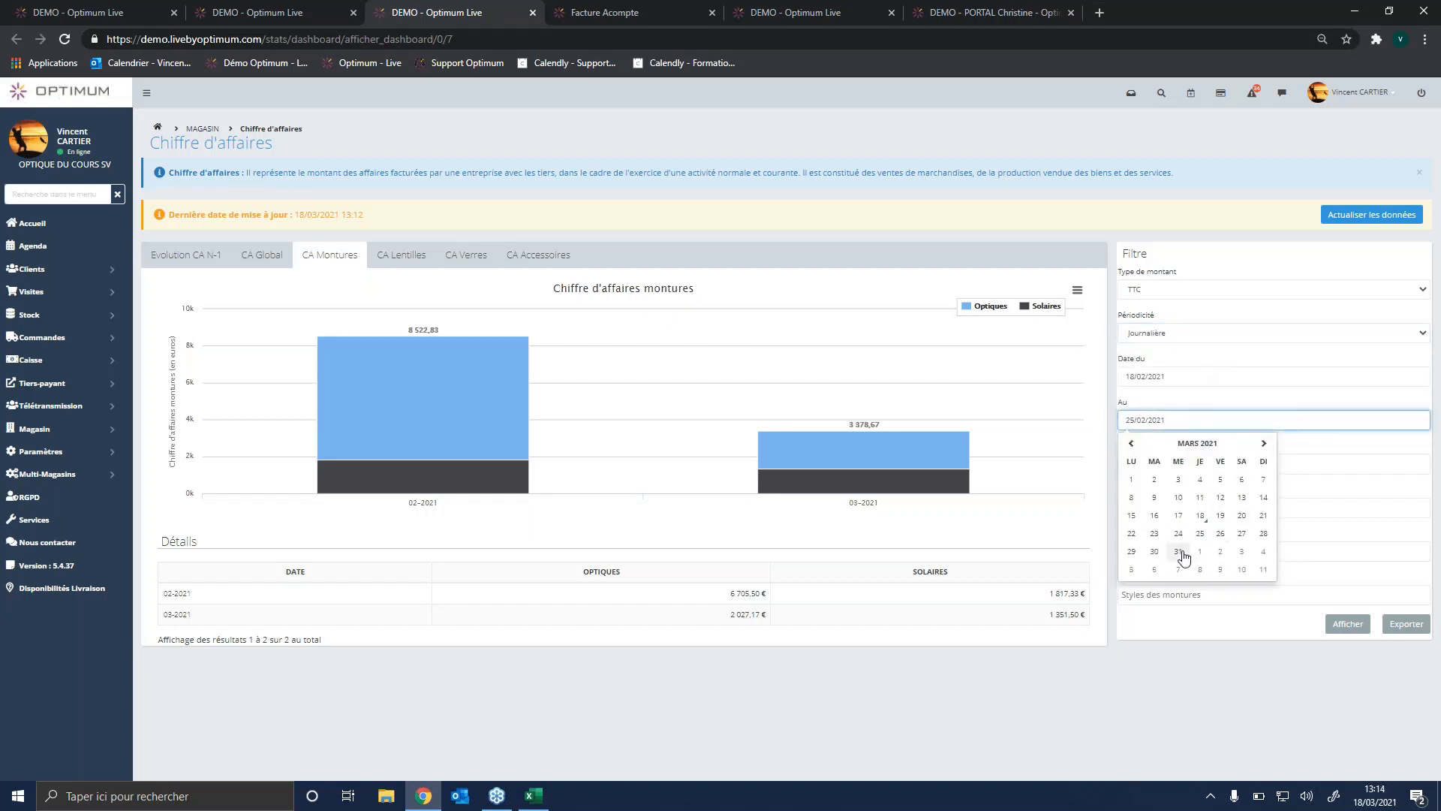
click(1200, 516)
click(1348, 625)
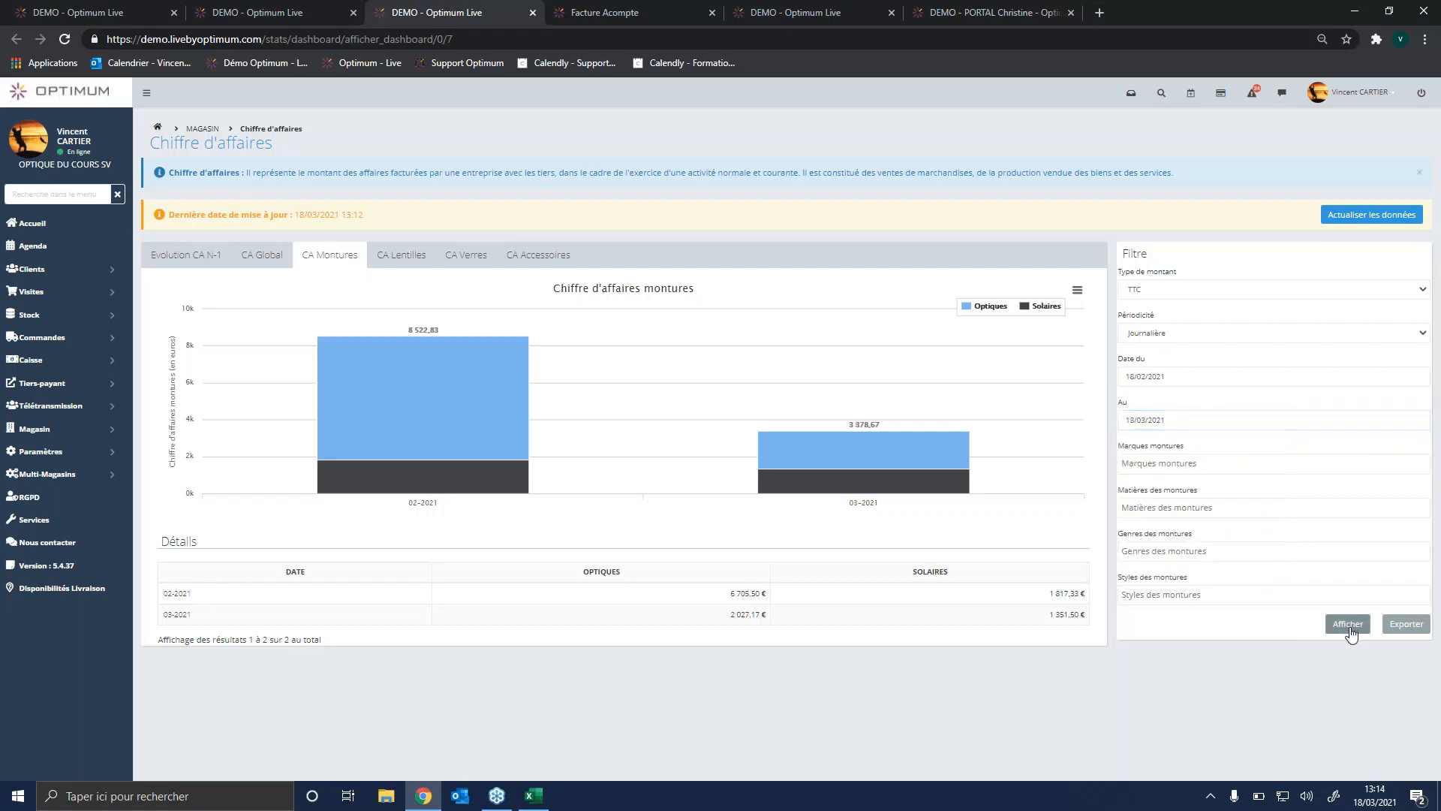
scroll(416, 611, down, 3)
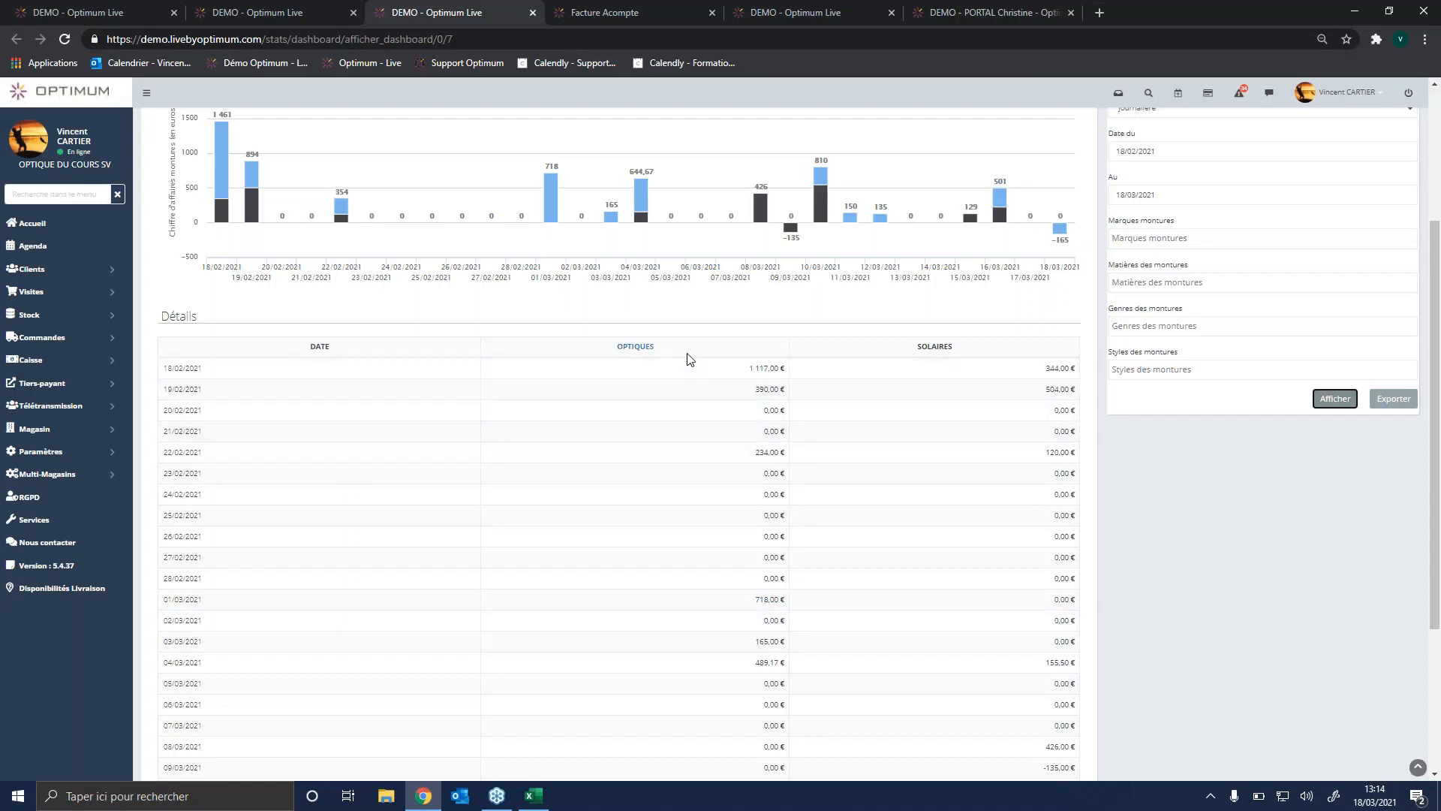
scroll(887, 410, down, 3)
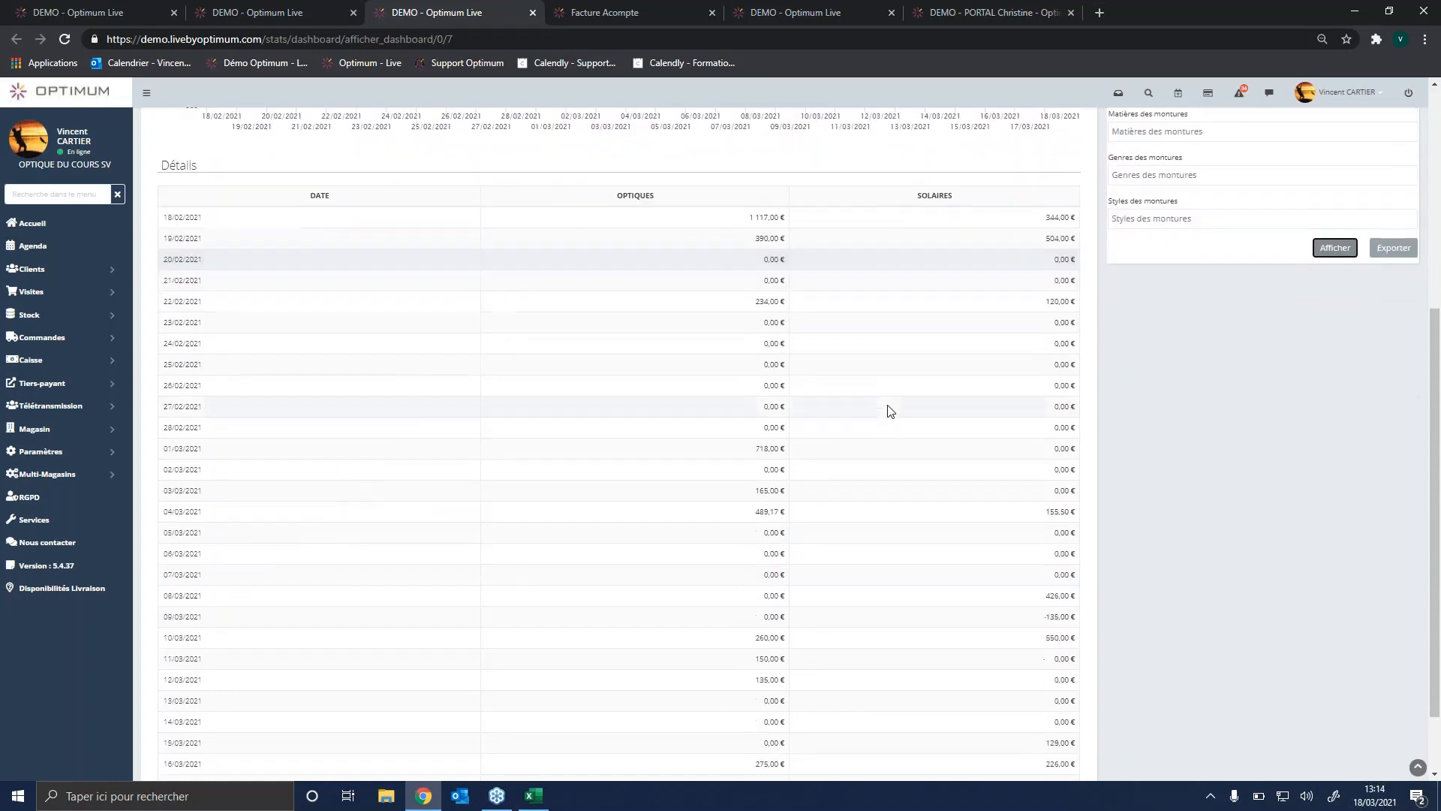
scroll(889, 411, up, 5)
scroll(889, 410, up, 2)
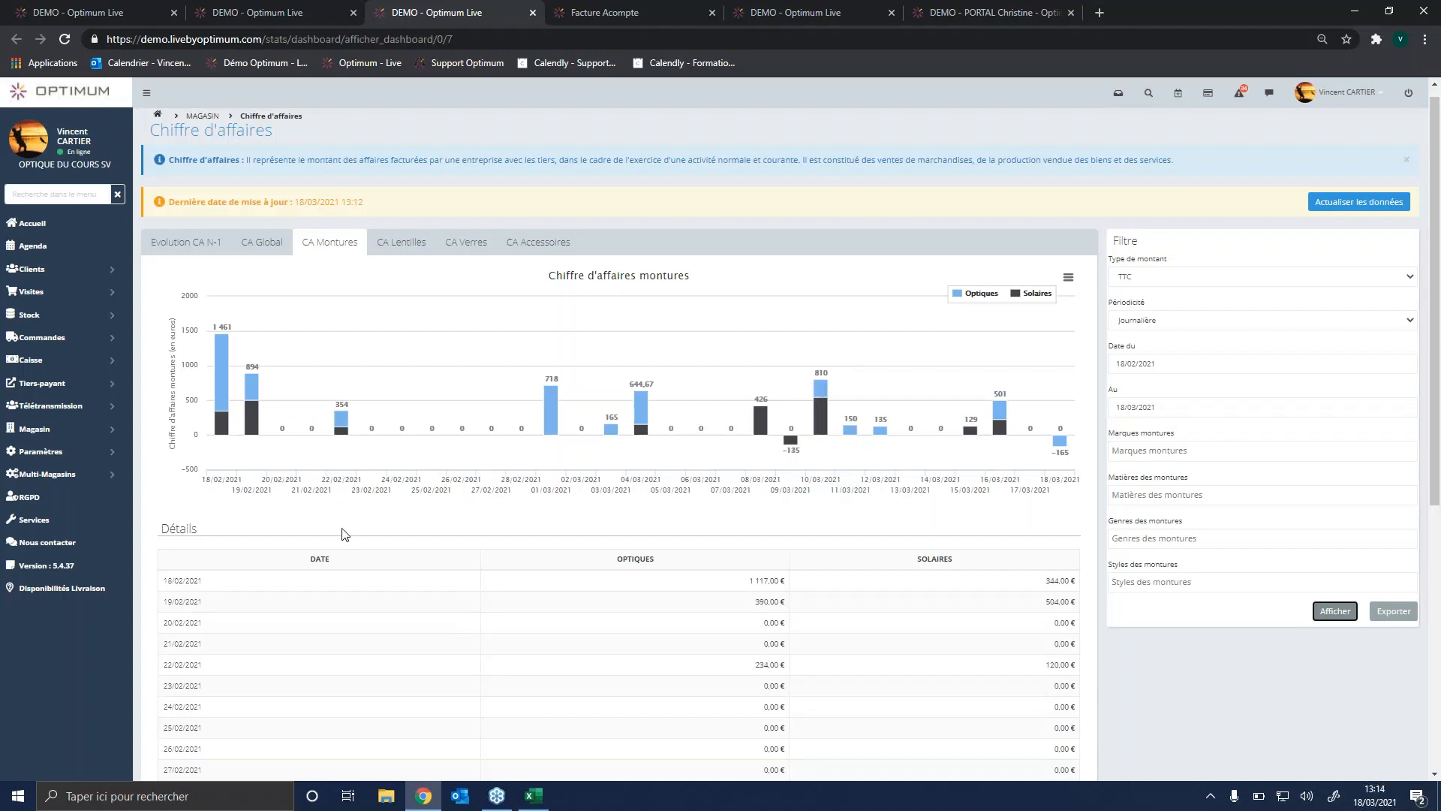
Step: Look at the Multi-Magasins options, close them and return to the Accueil page
click(97, 479)
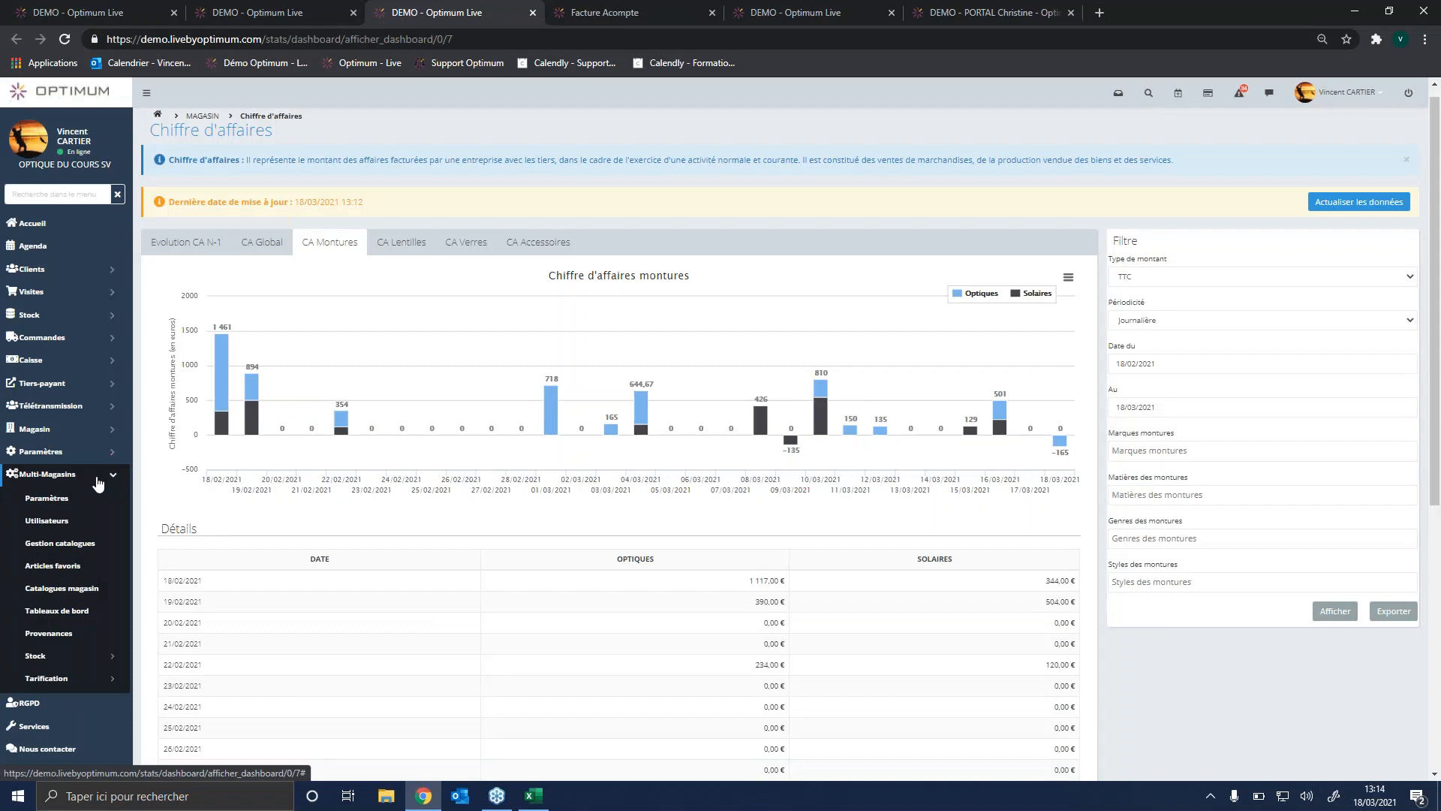
click(97, 478)
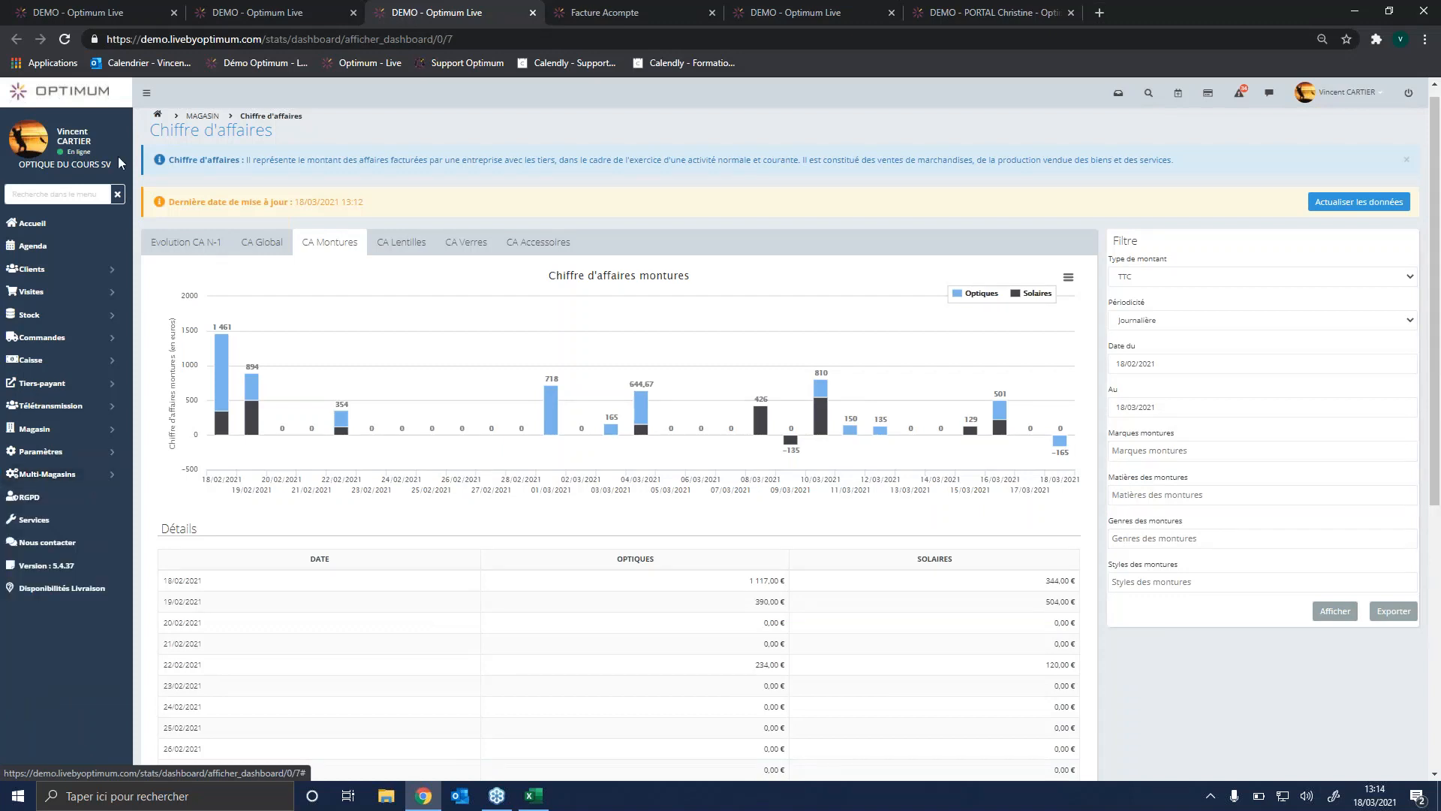
click(66, 95)
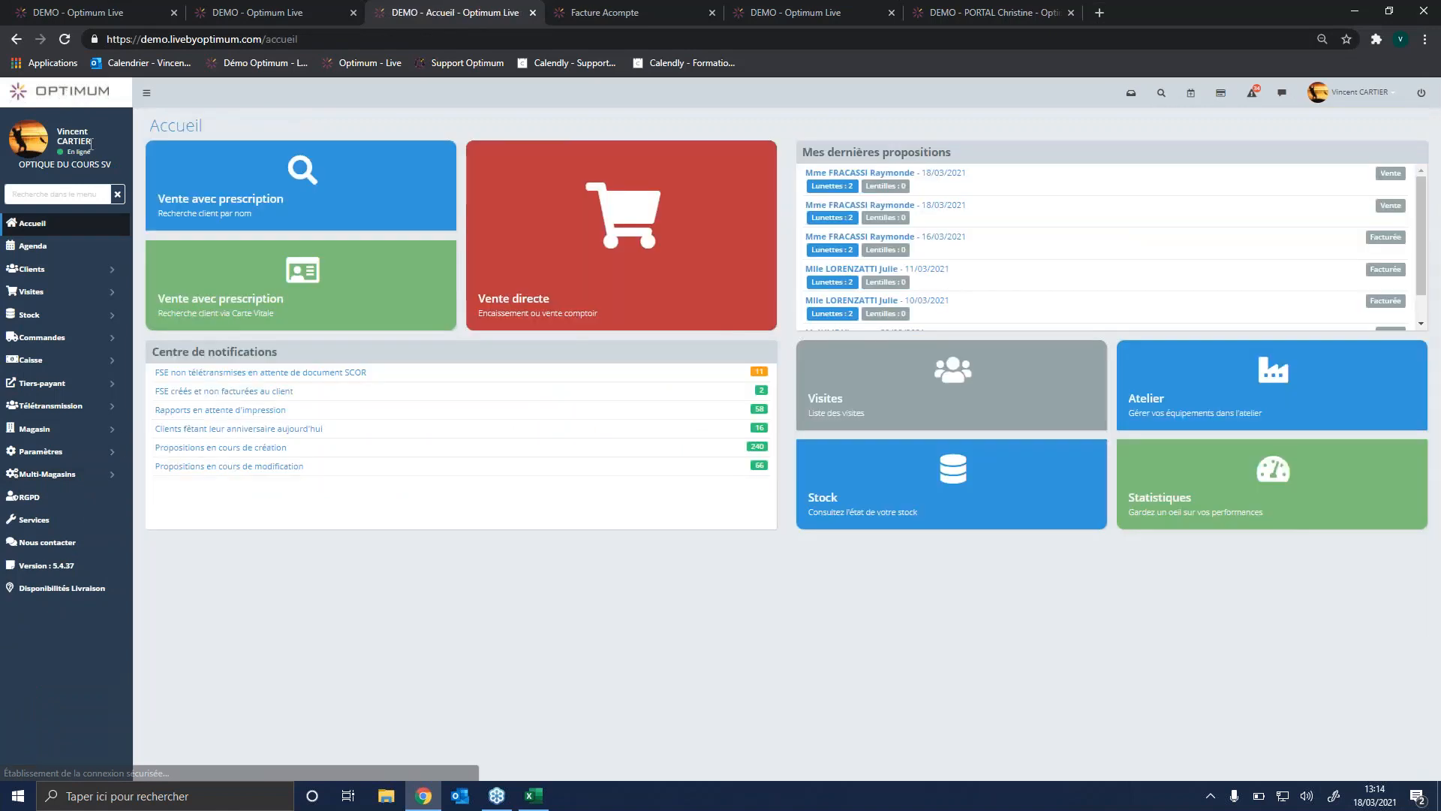